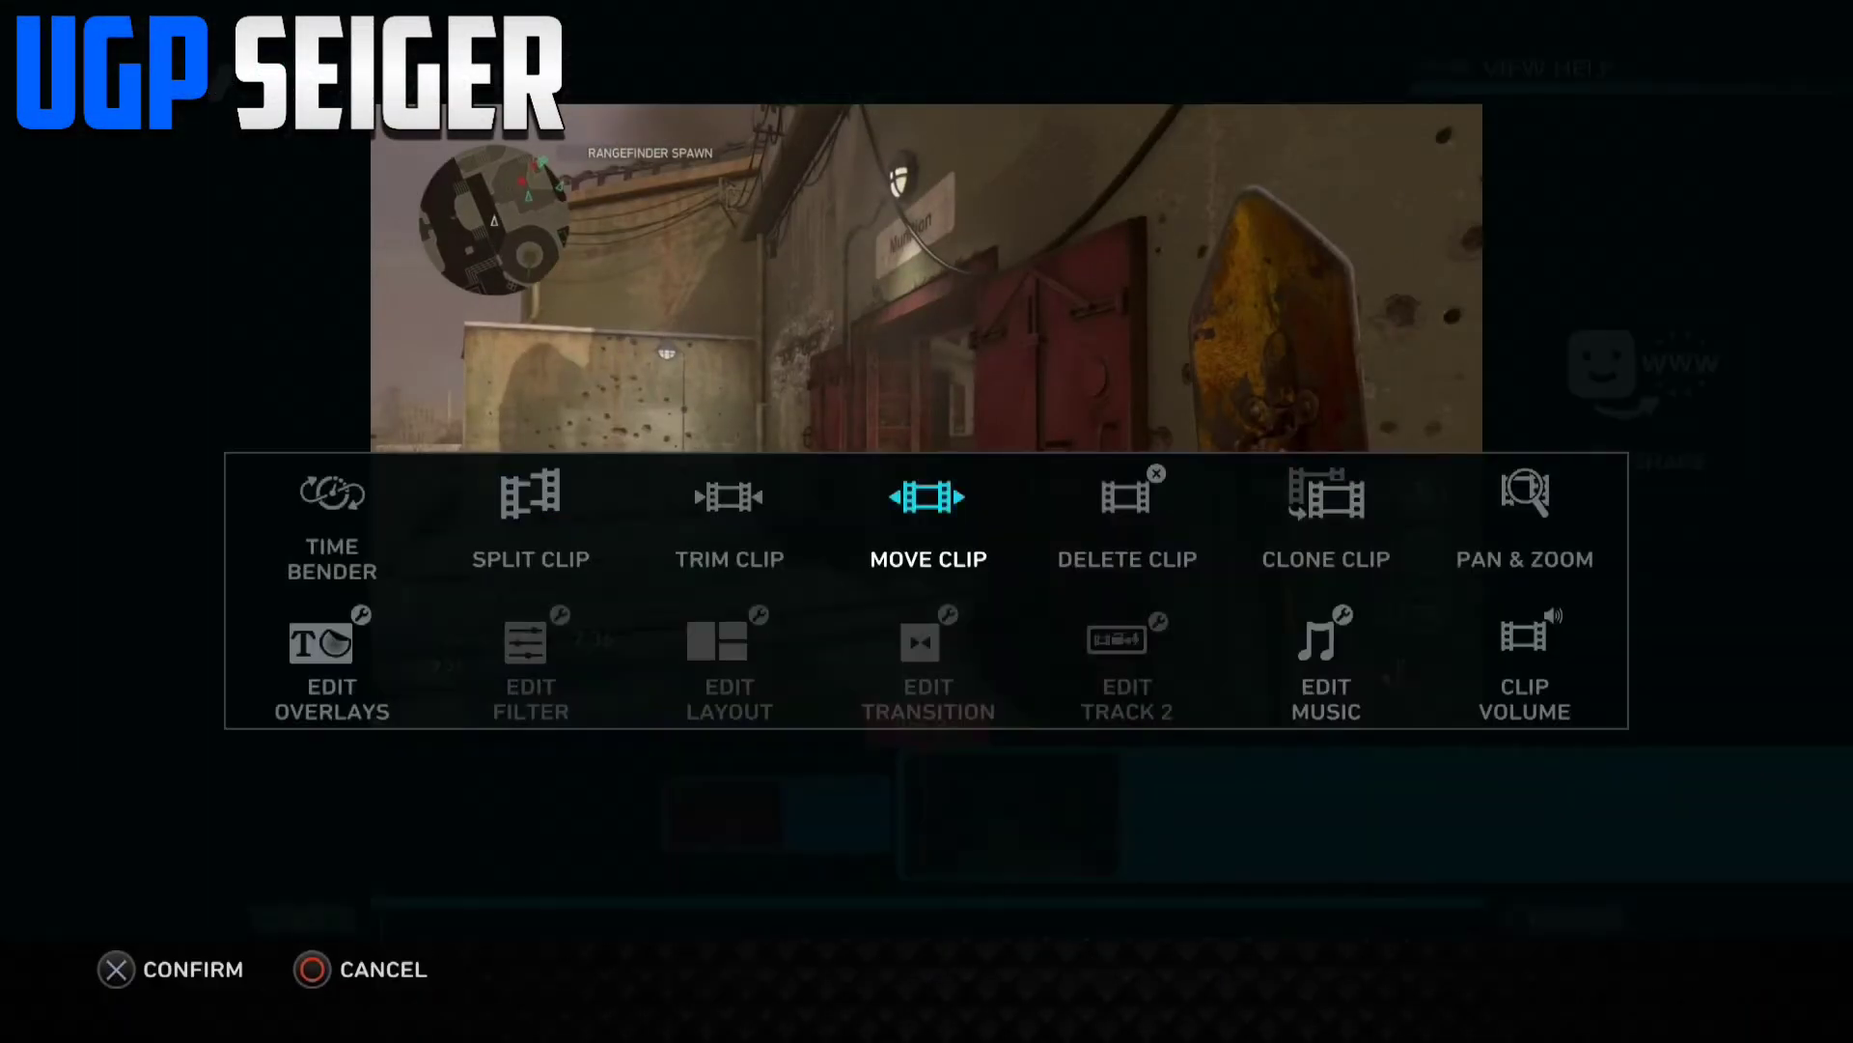
- Try trimming the second clip so that it starts at 0m 0s and ends at 14m 34s
key("Return")
key("Left")
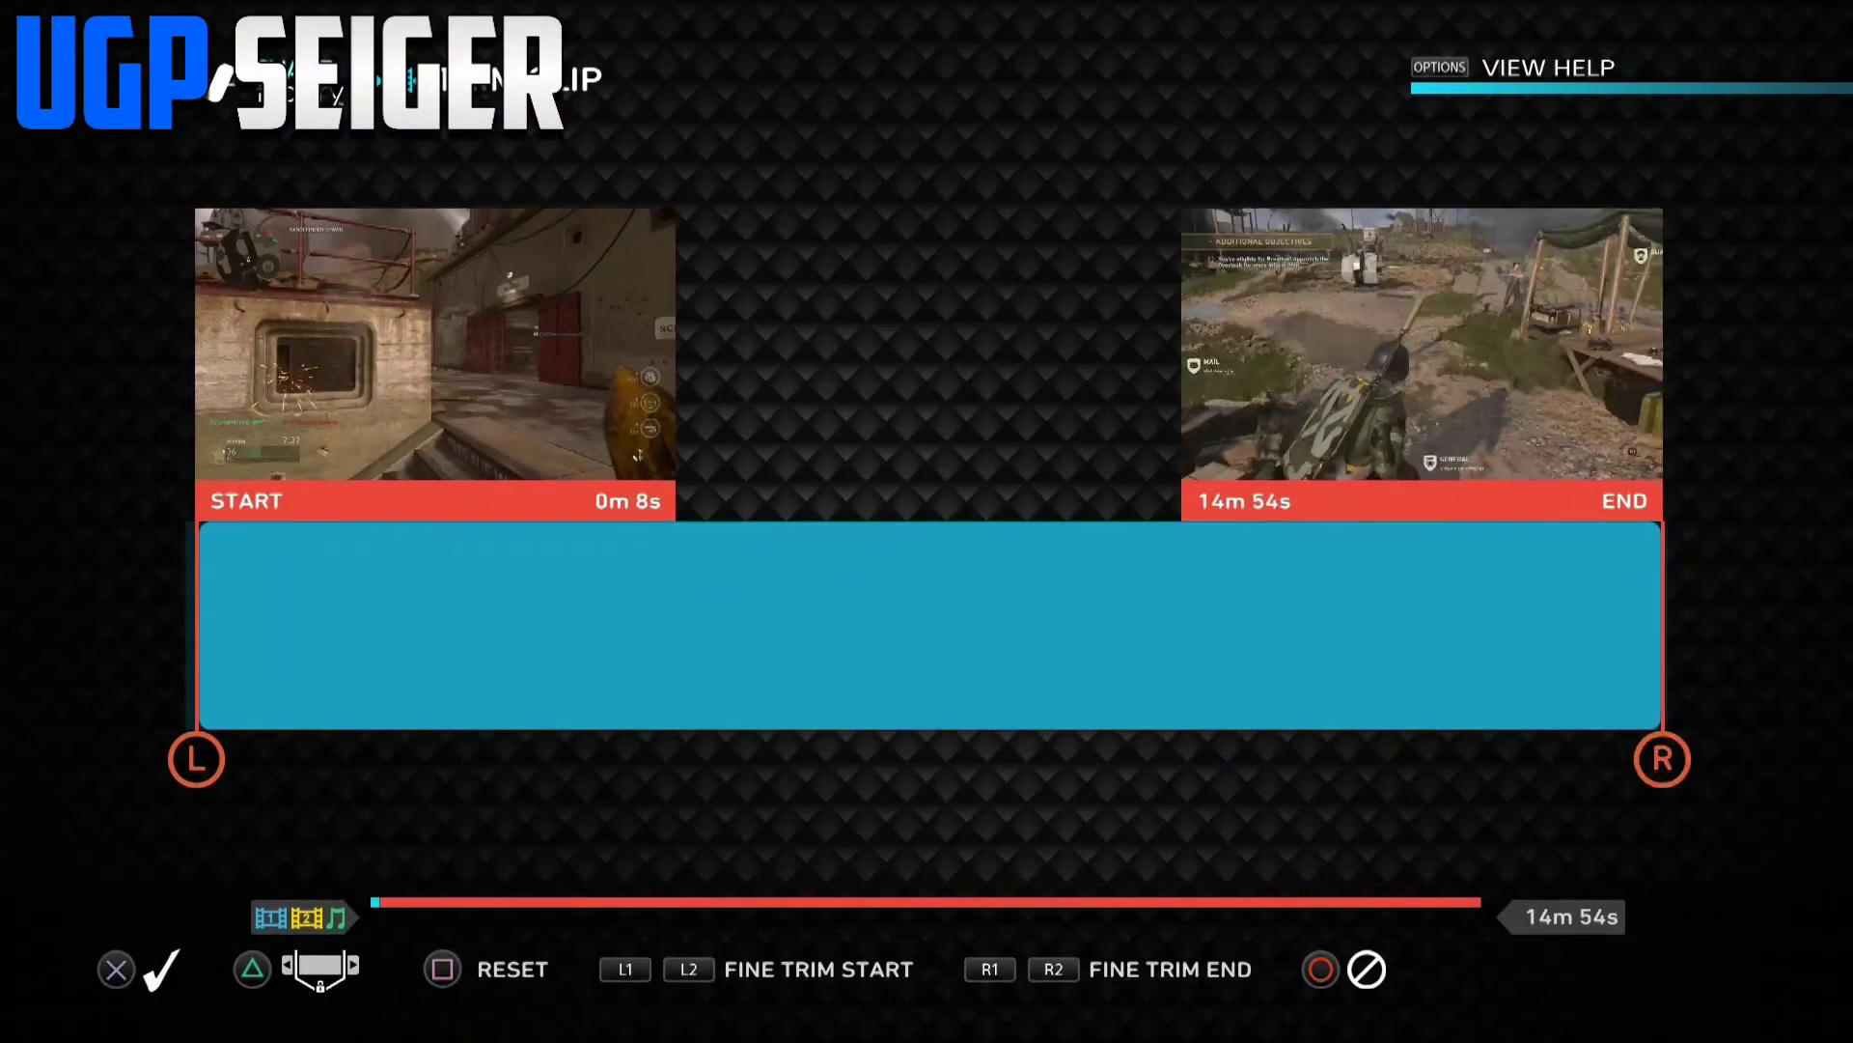
key("Right")
key("Left")
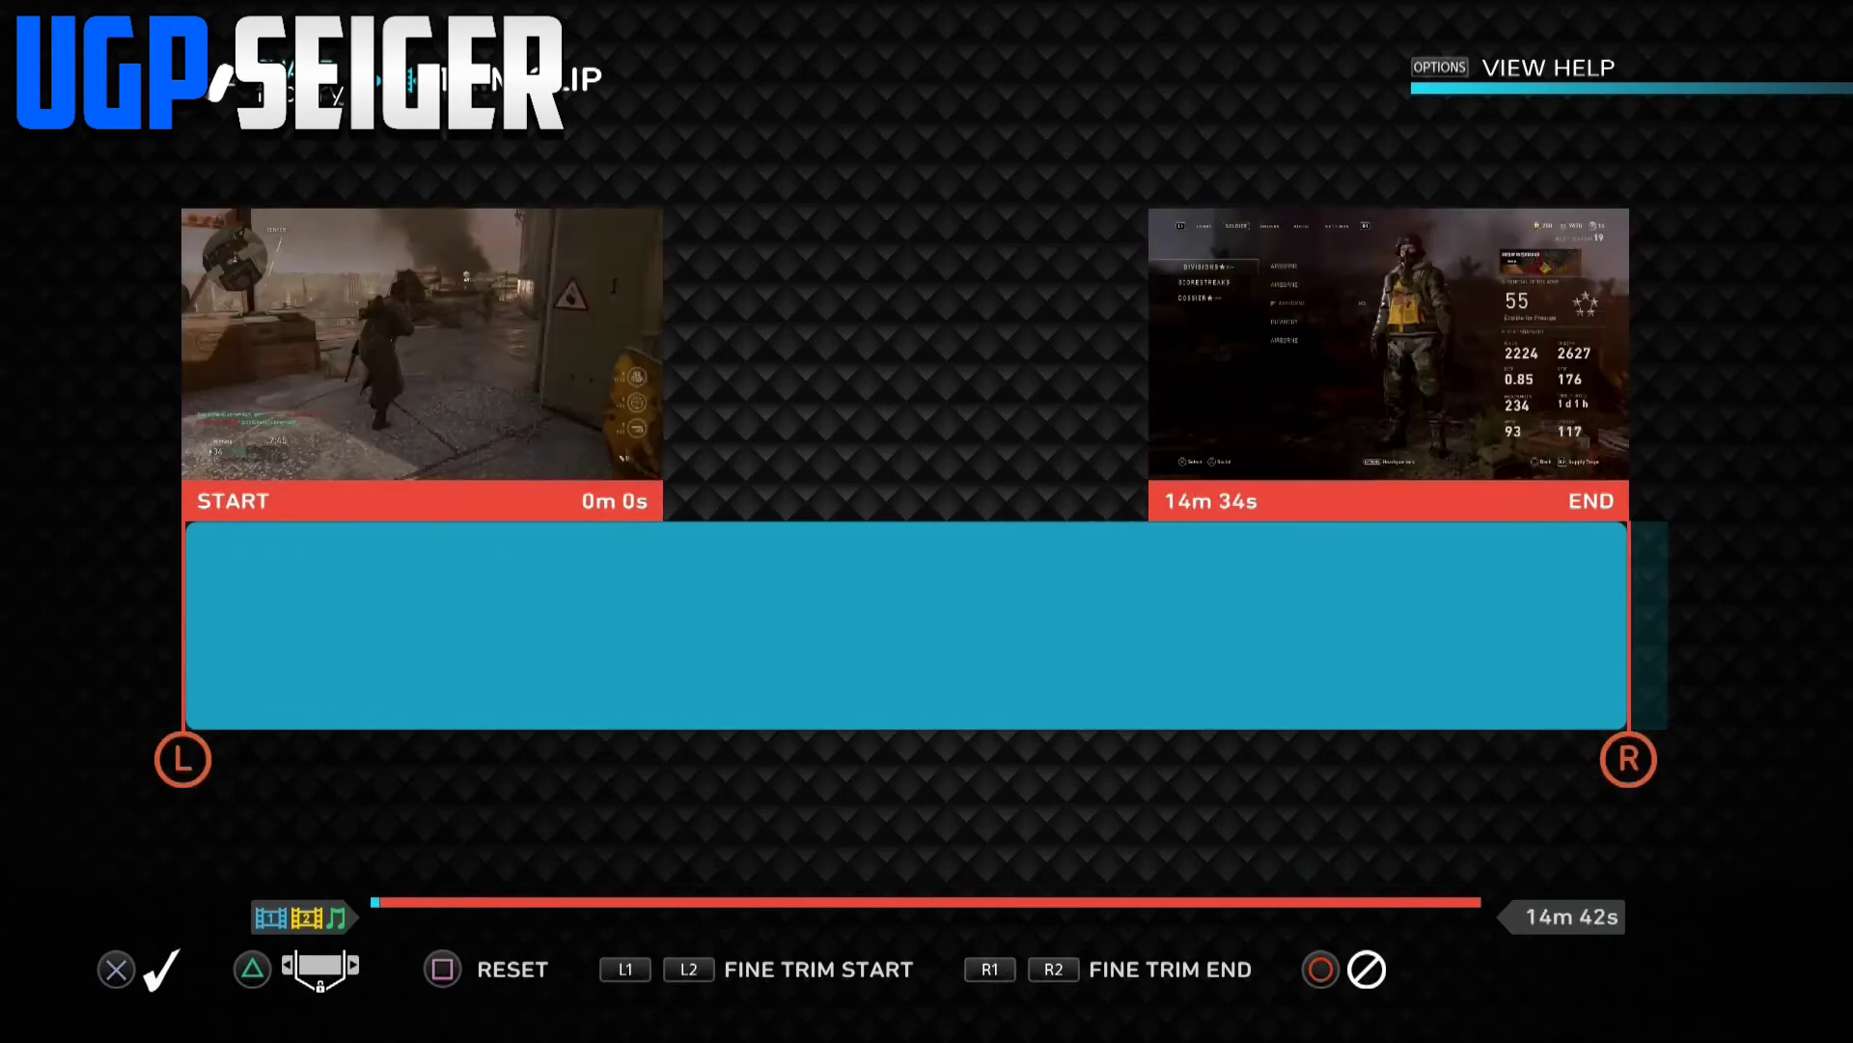
key("Escape")
key("Return")
key("Right")
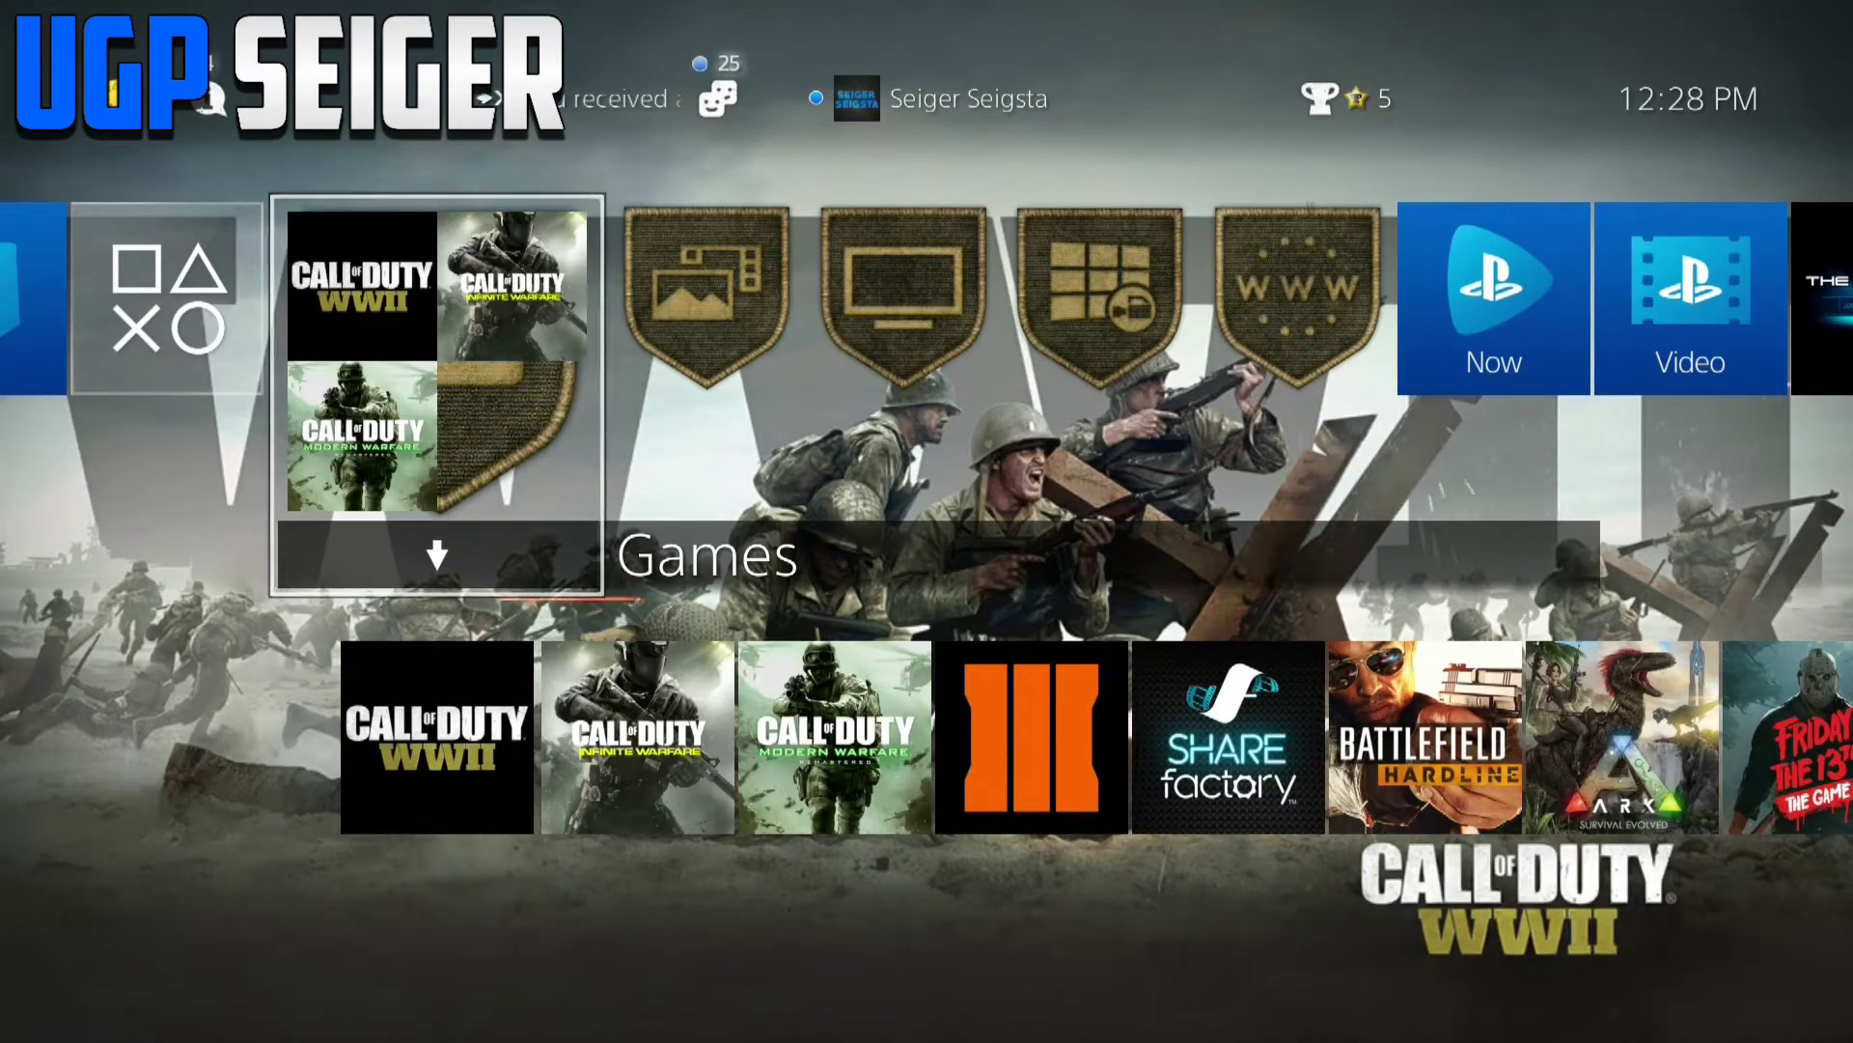
- Open the Games folder and launch SHAREfactory
key("Return")
key("Right")
key("Right")
key("Right")
key("Right")
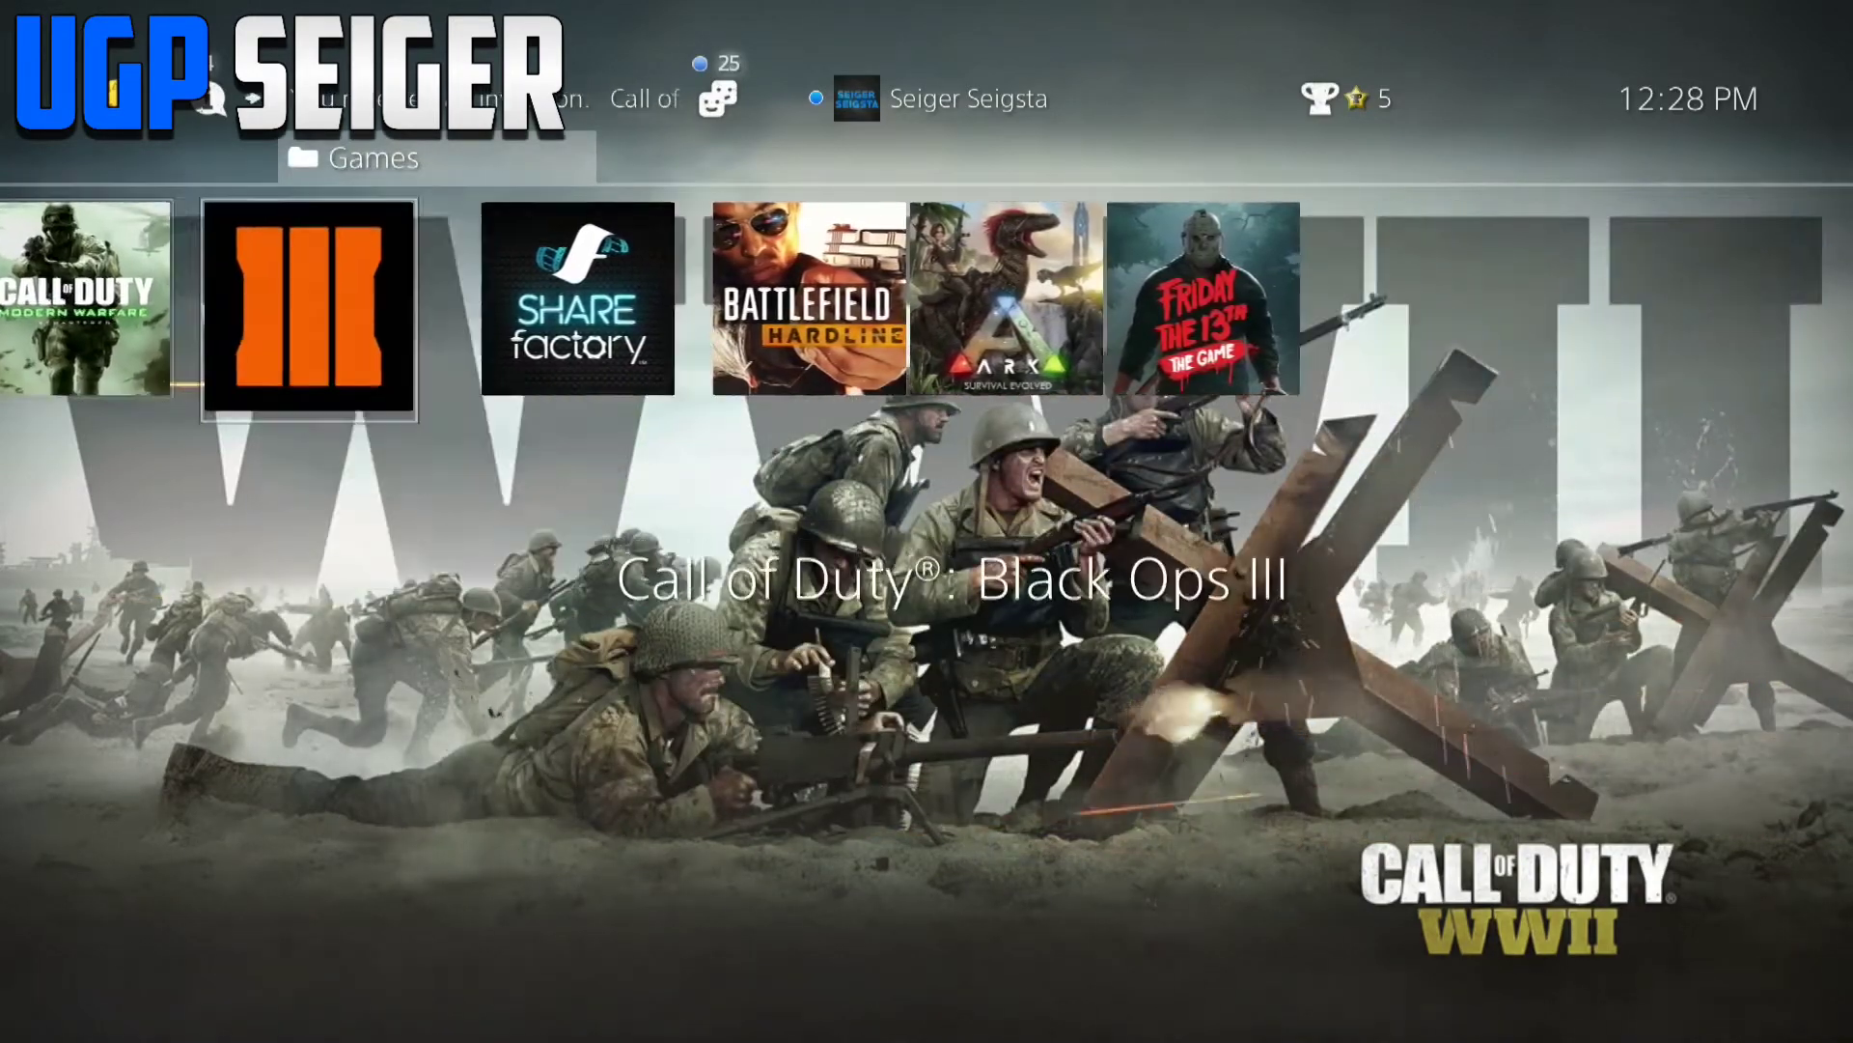
key("Return")
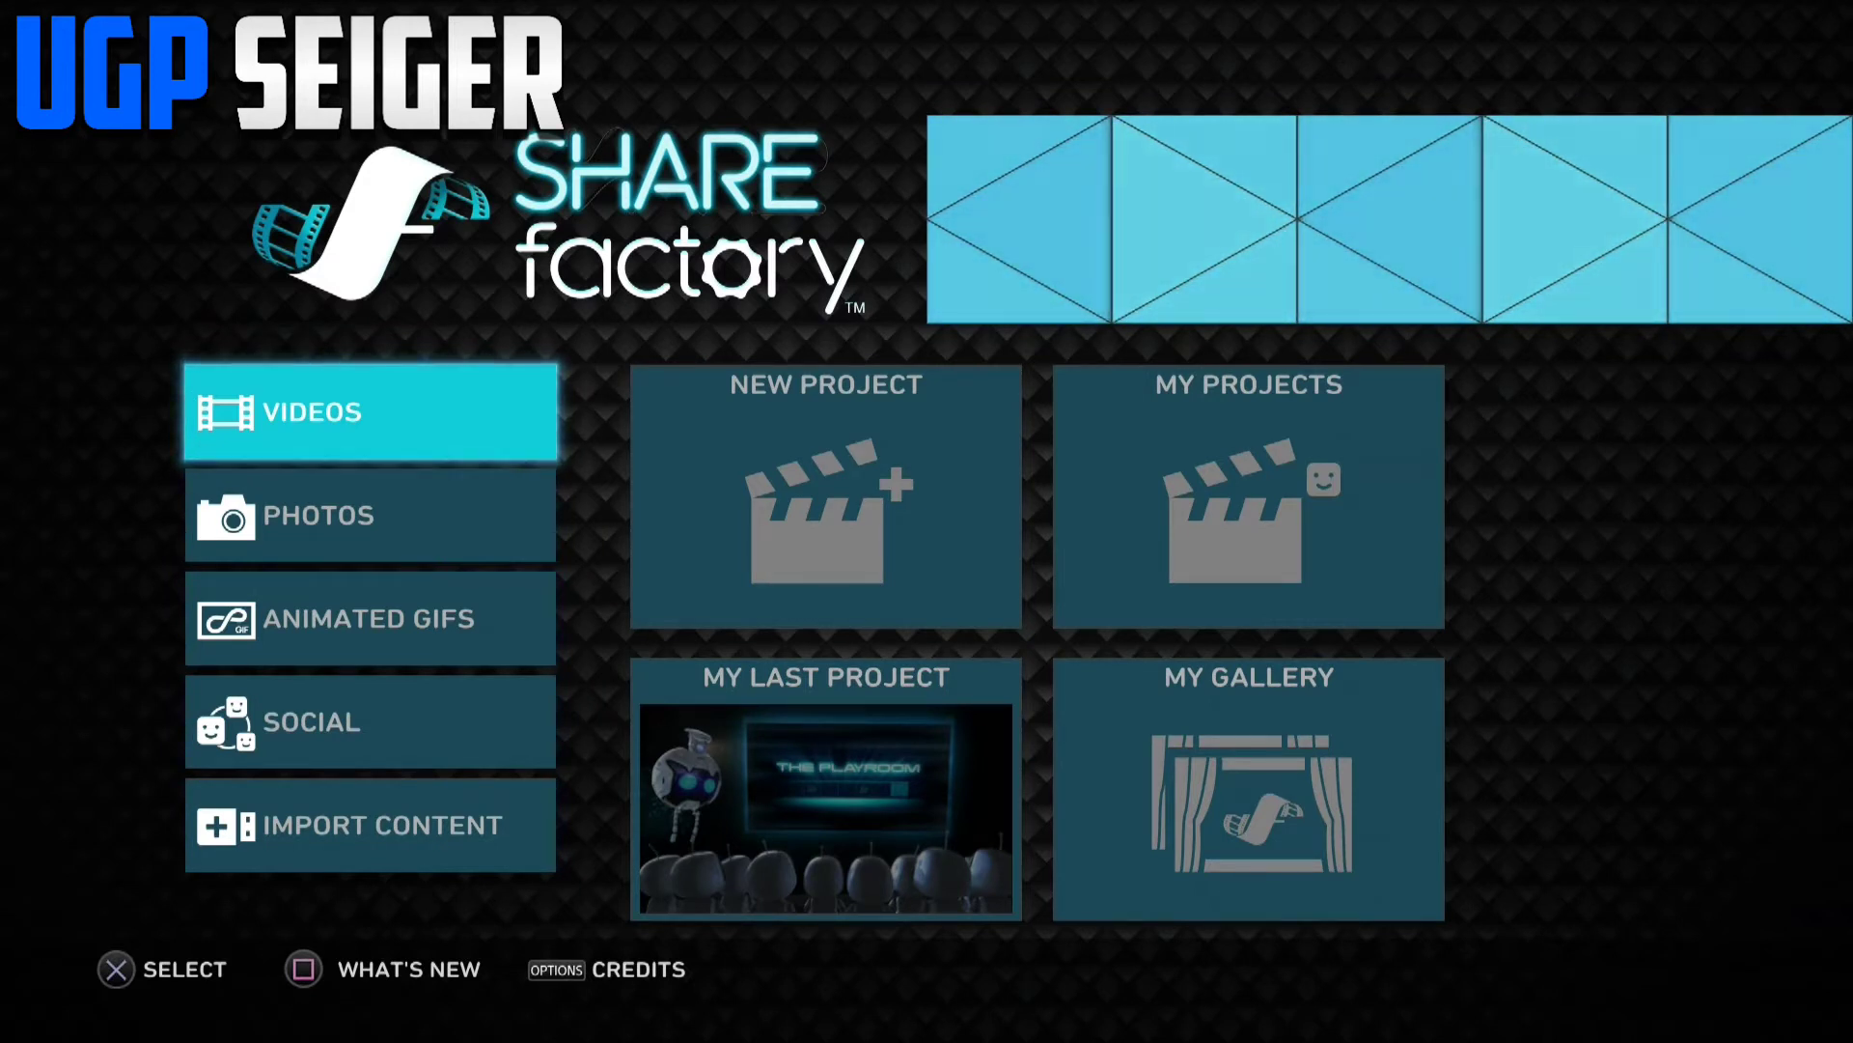
key("Down")
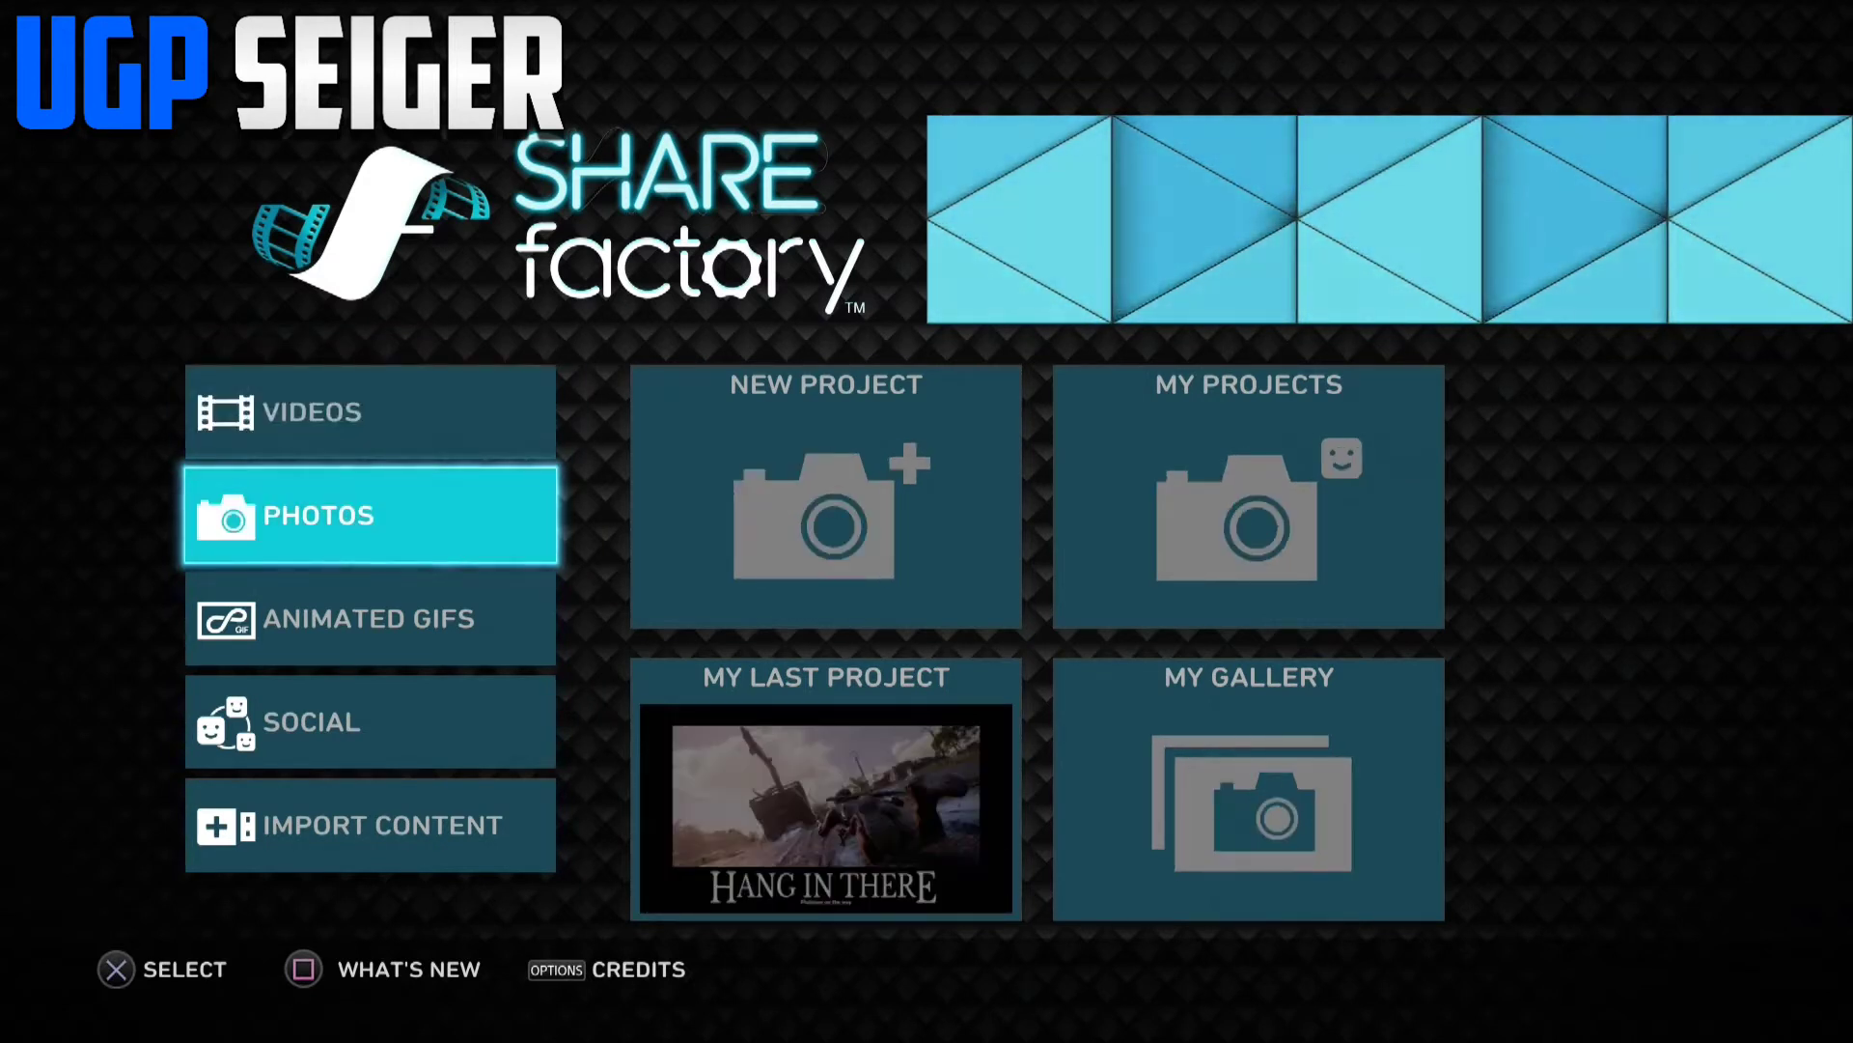
key("Down")
key("Down")
key("Up")
key("Up")
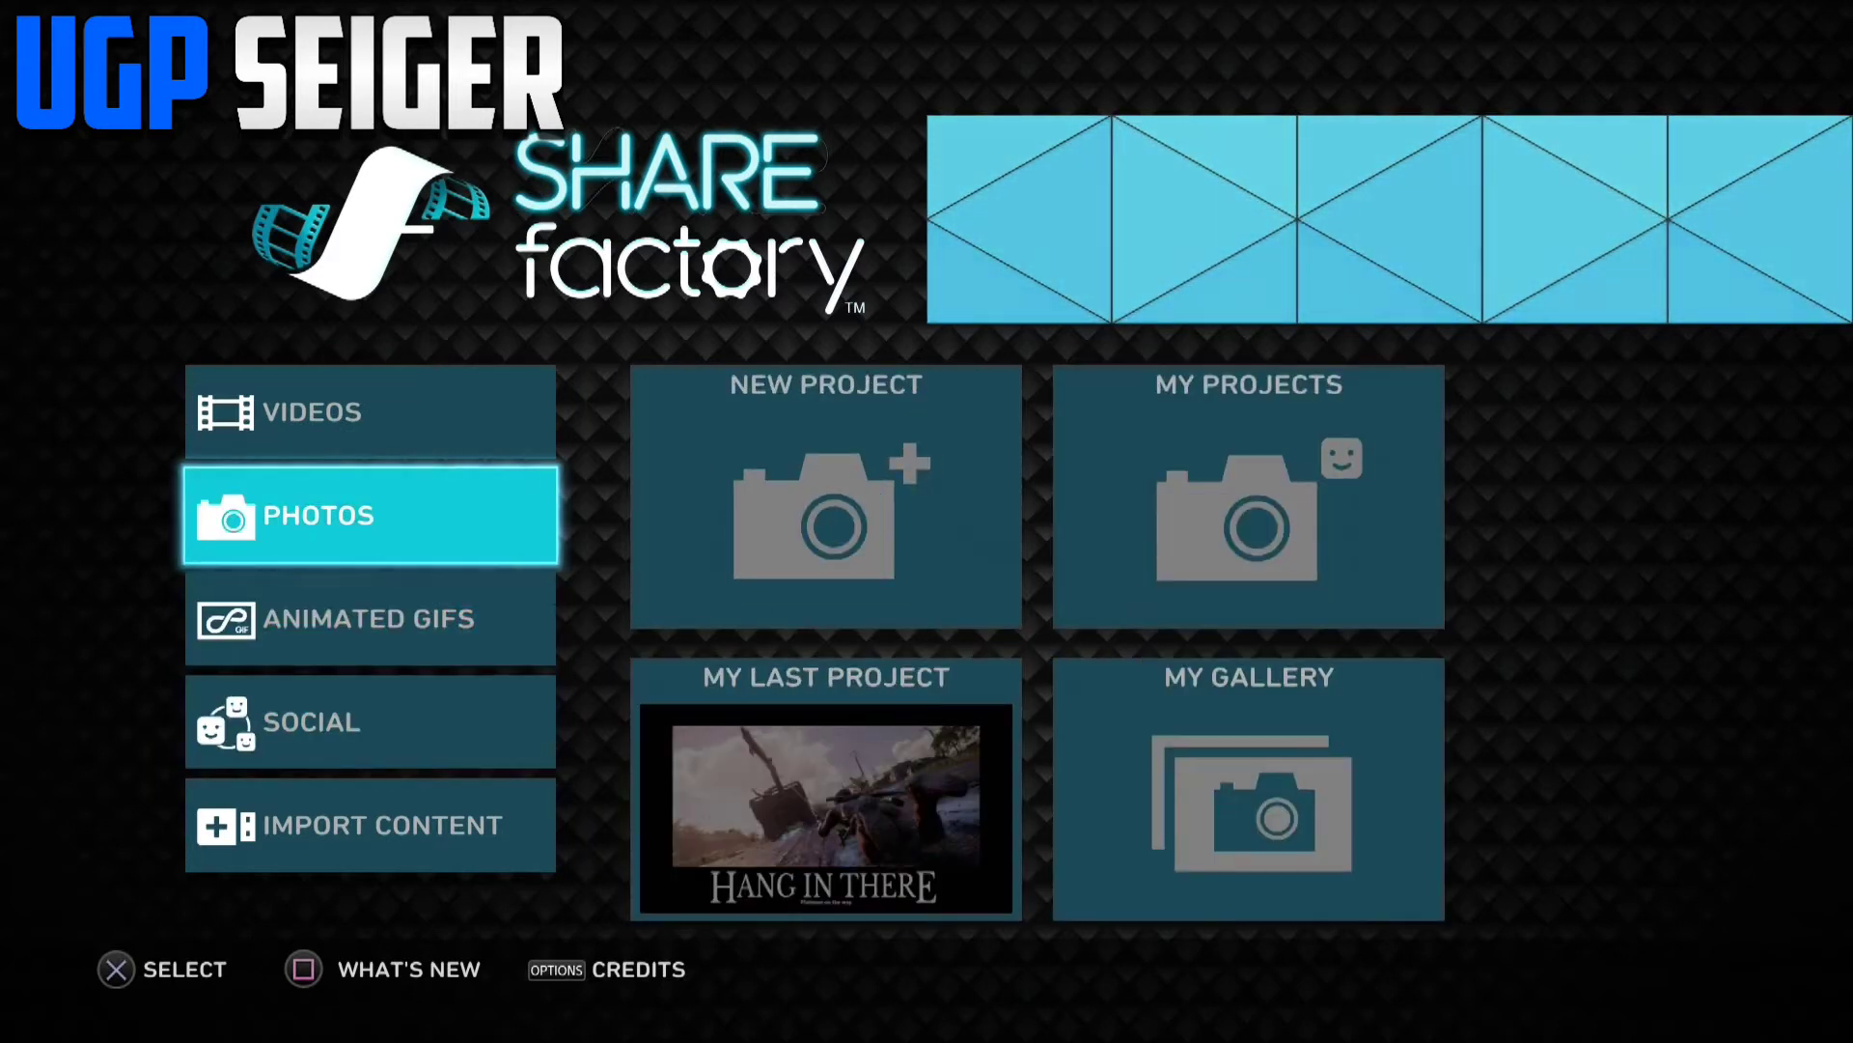
- Create a new video project using the Football theme
key("Up")
key("Right")
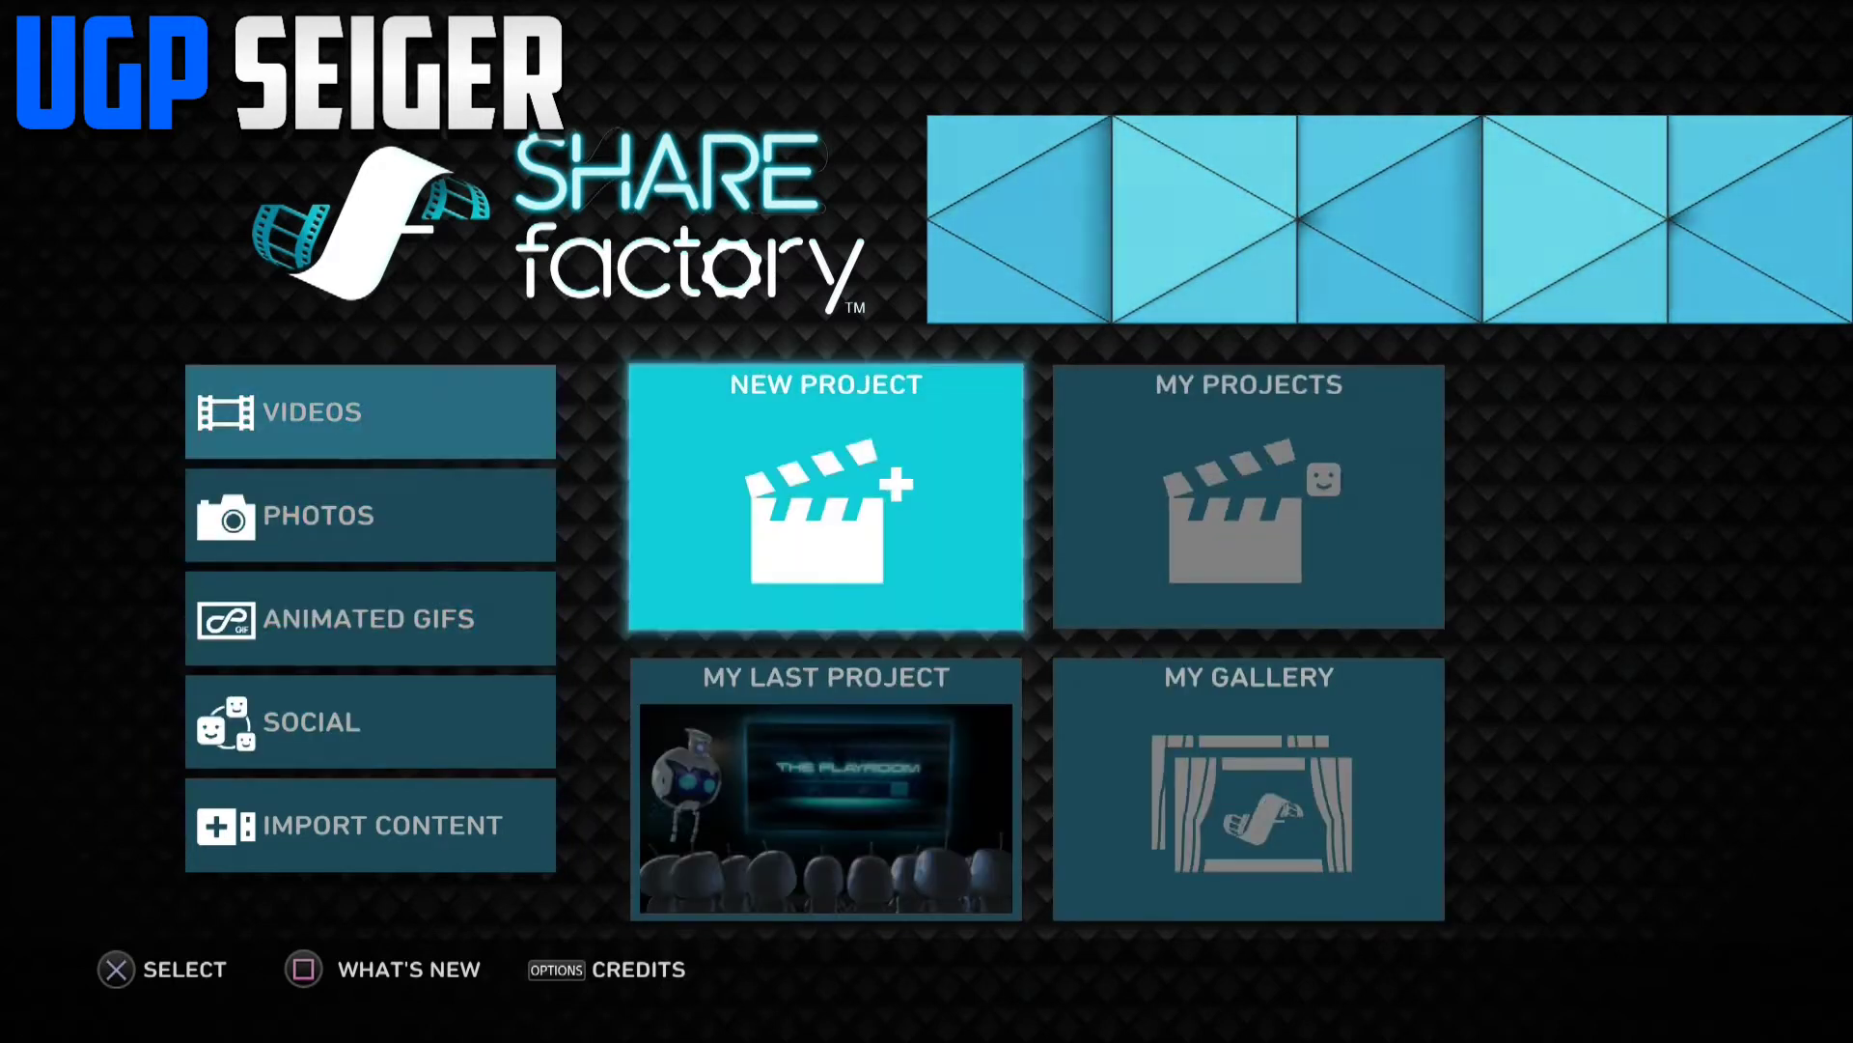
key("Return")
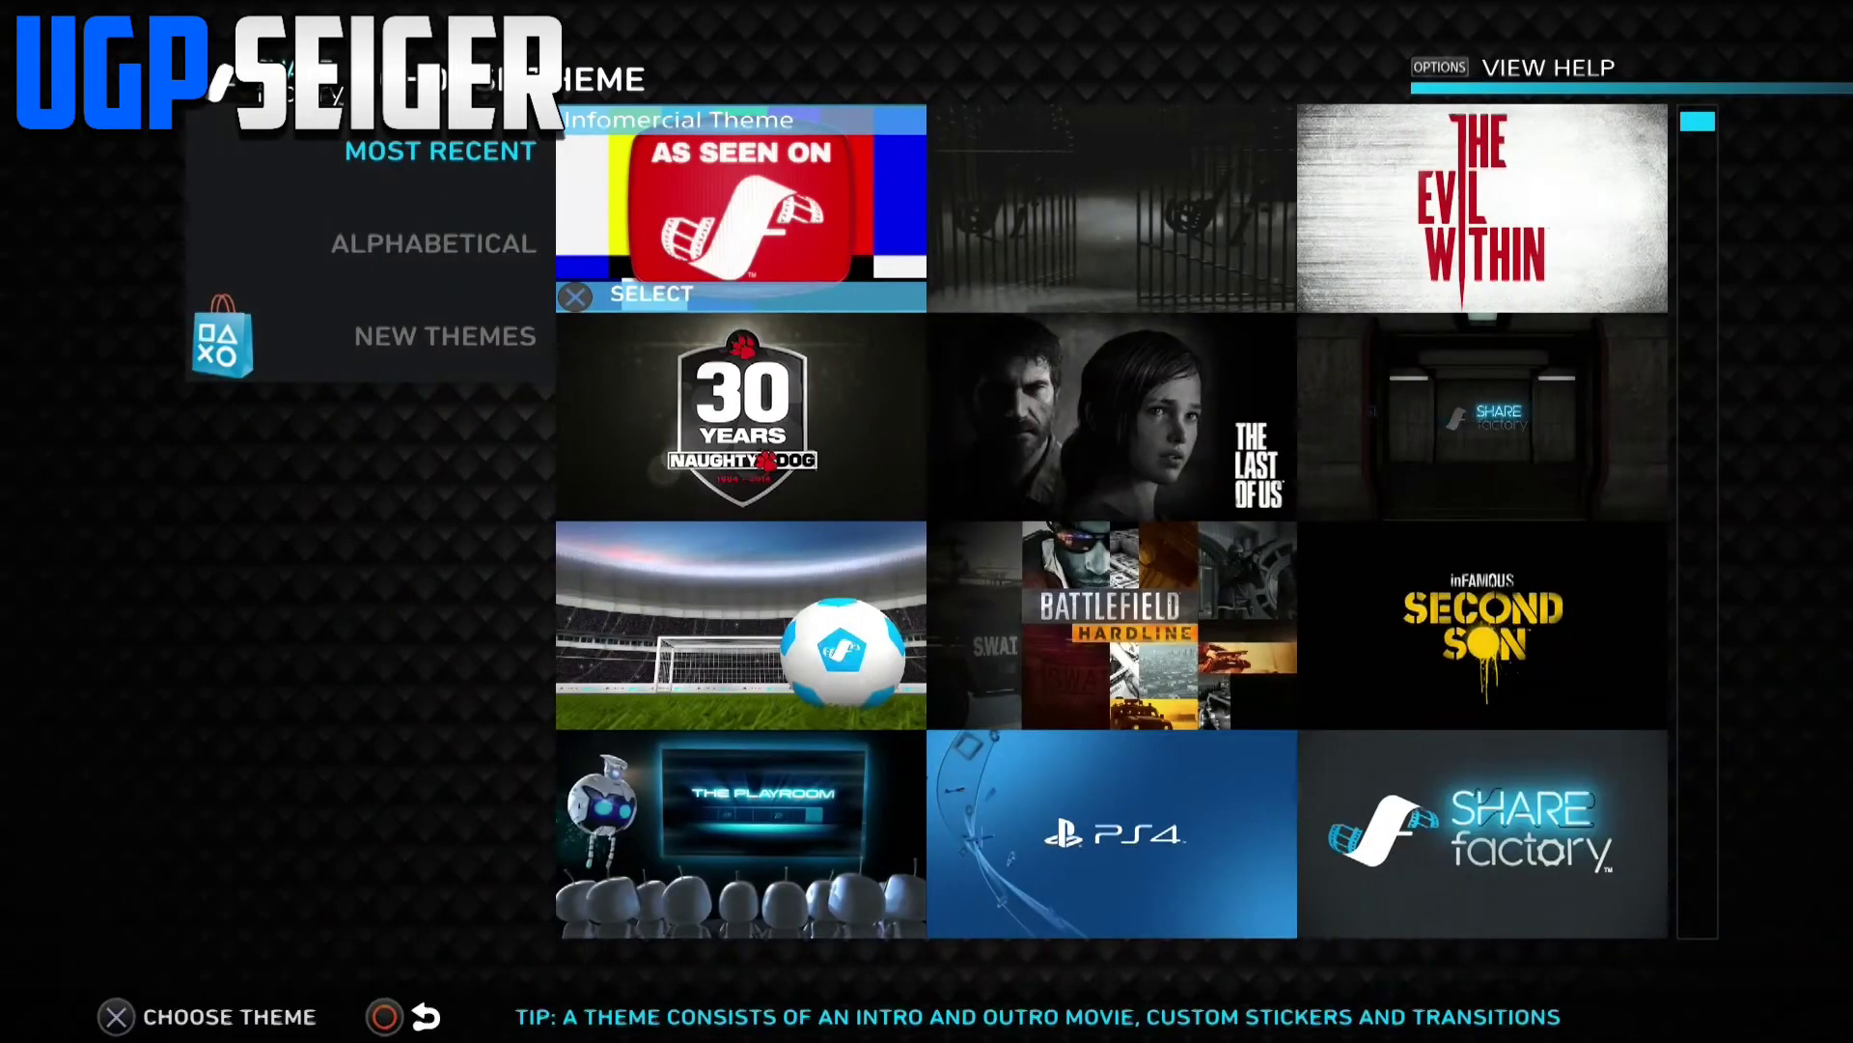
key("Down")
key("Down")
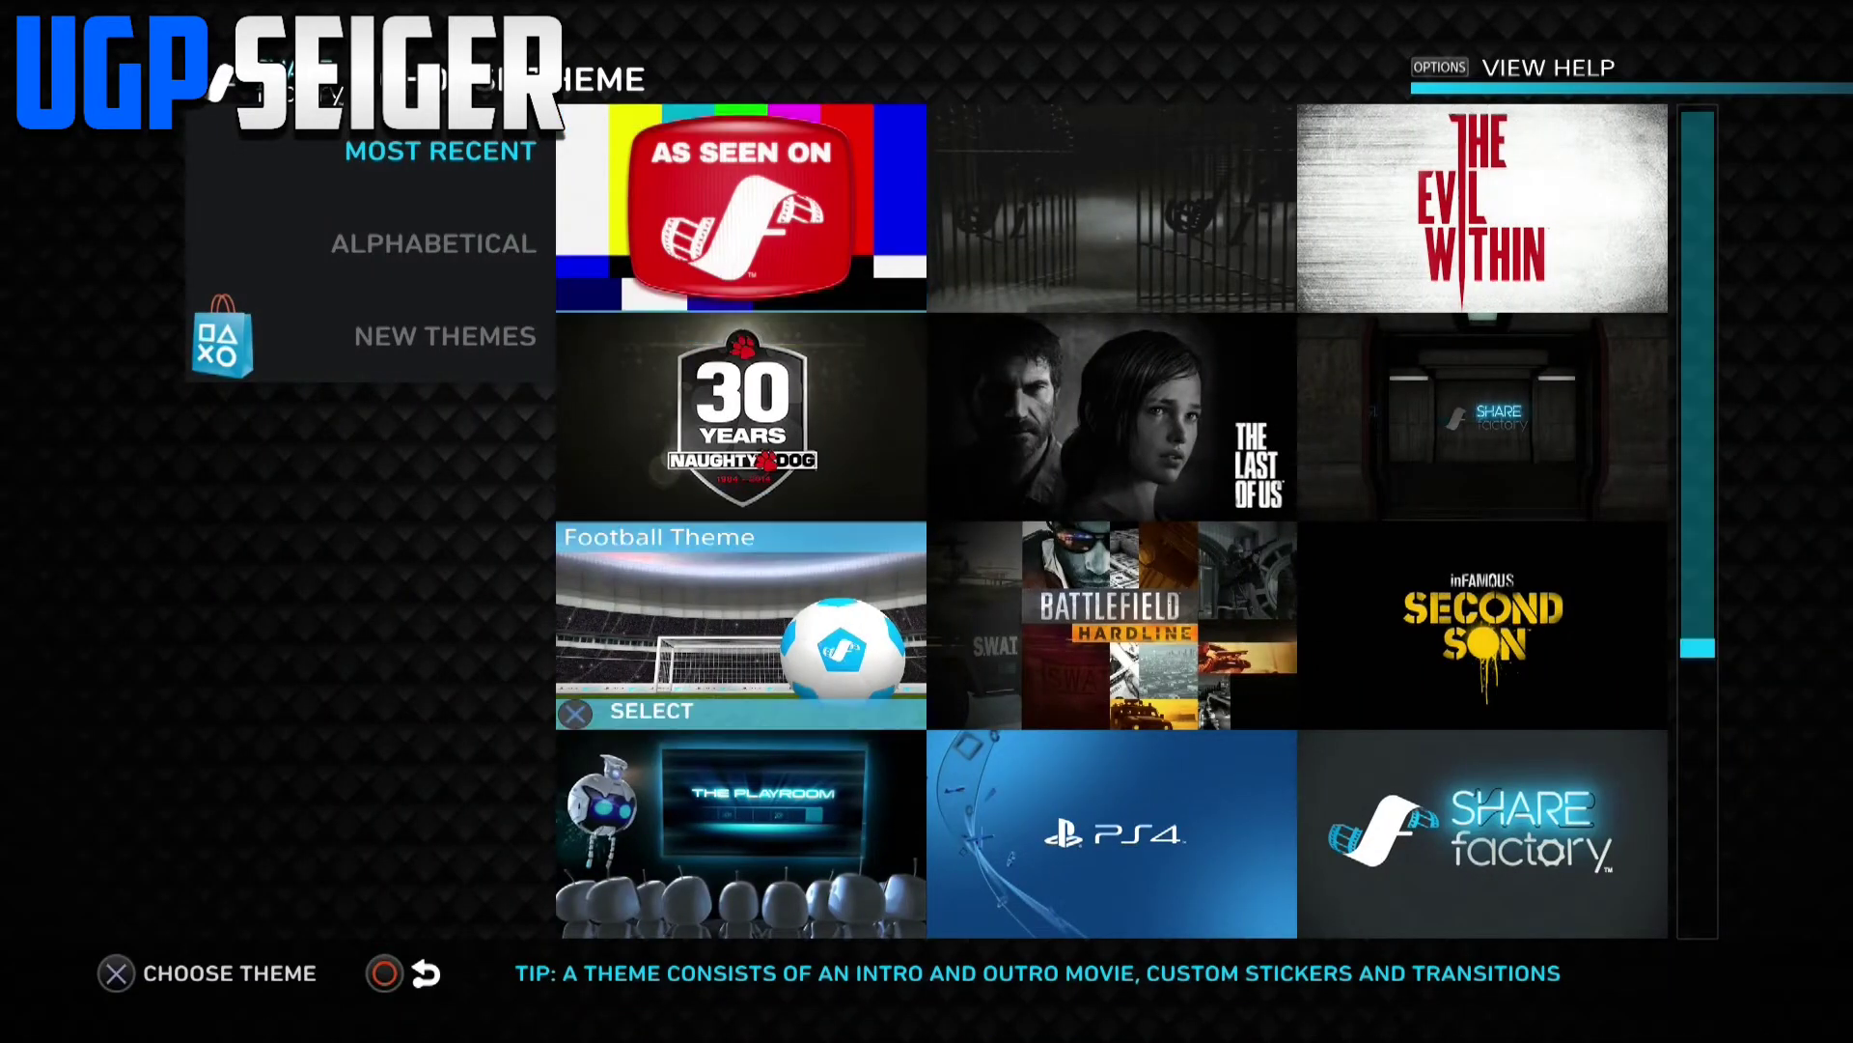
key("Return")
key("Down")
key("Return")
key("Up")
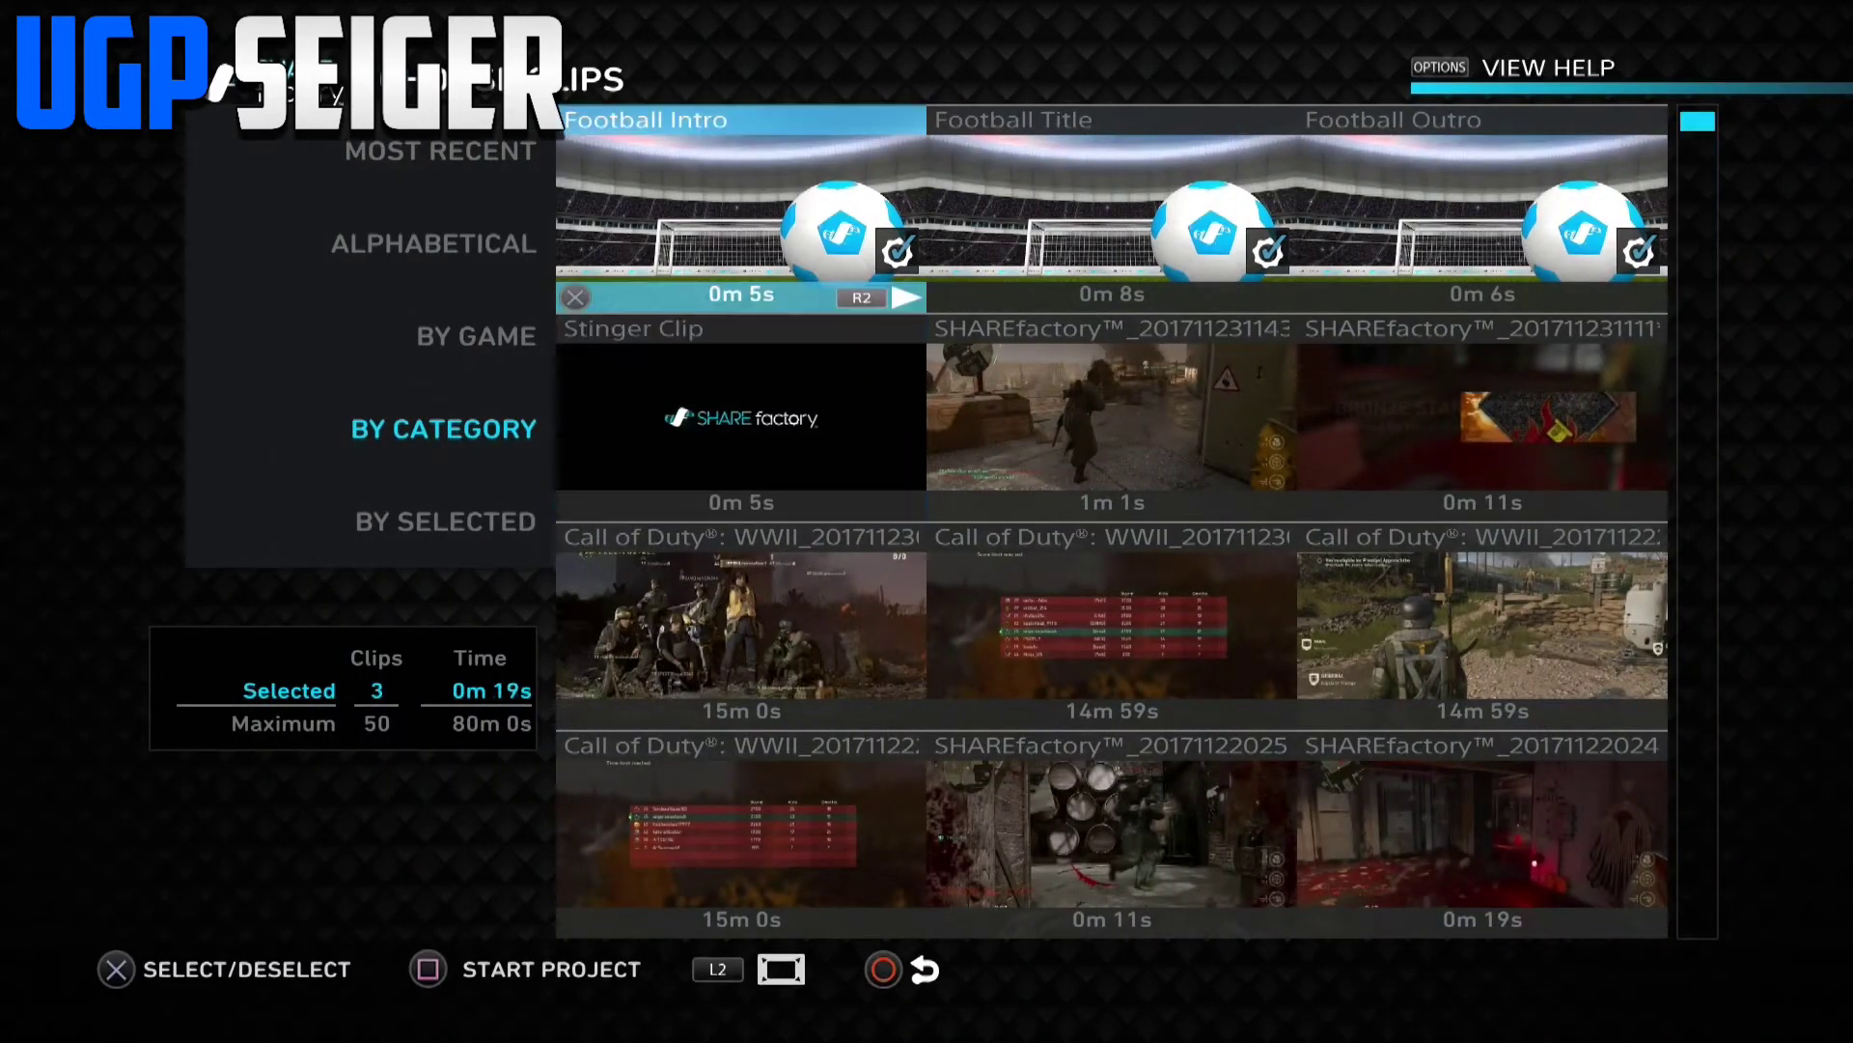
- Deselect the Football Intro, Football Title and Football Outro clips
key("Return")
key("Right")
key("Return")
key("Right")
key("Return")
- Select the Call of Duty: WWII clip in the third column, 14m 59s long, and start the project under the name Football
key("Left")
key("Down")
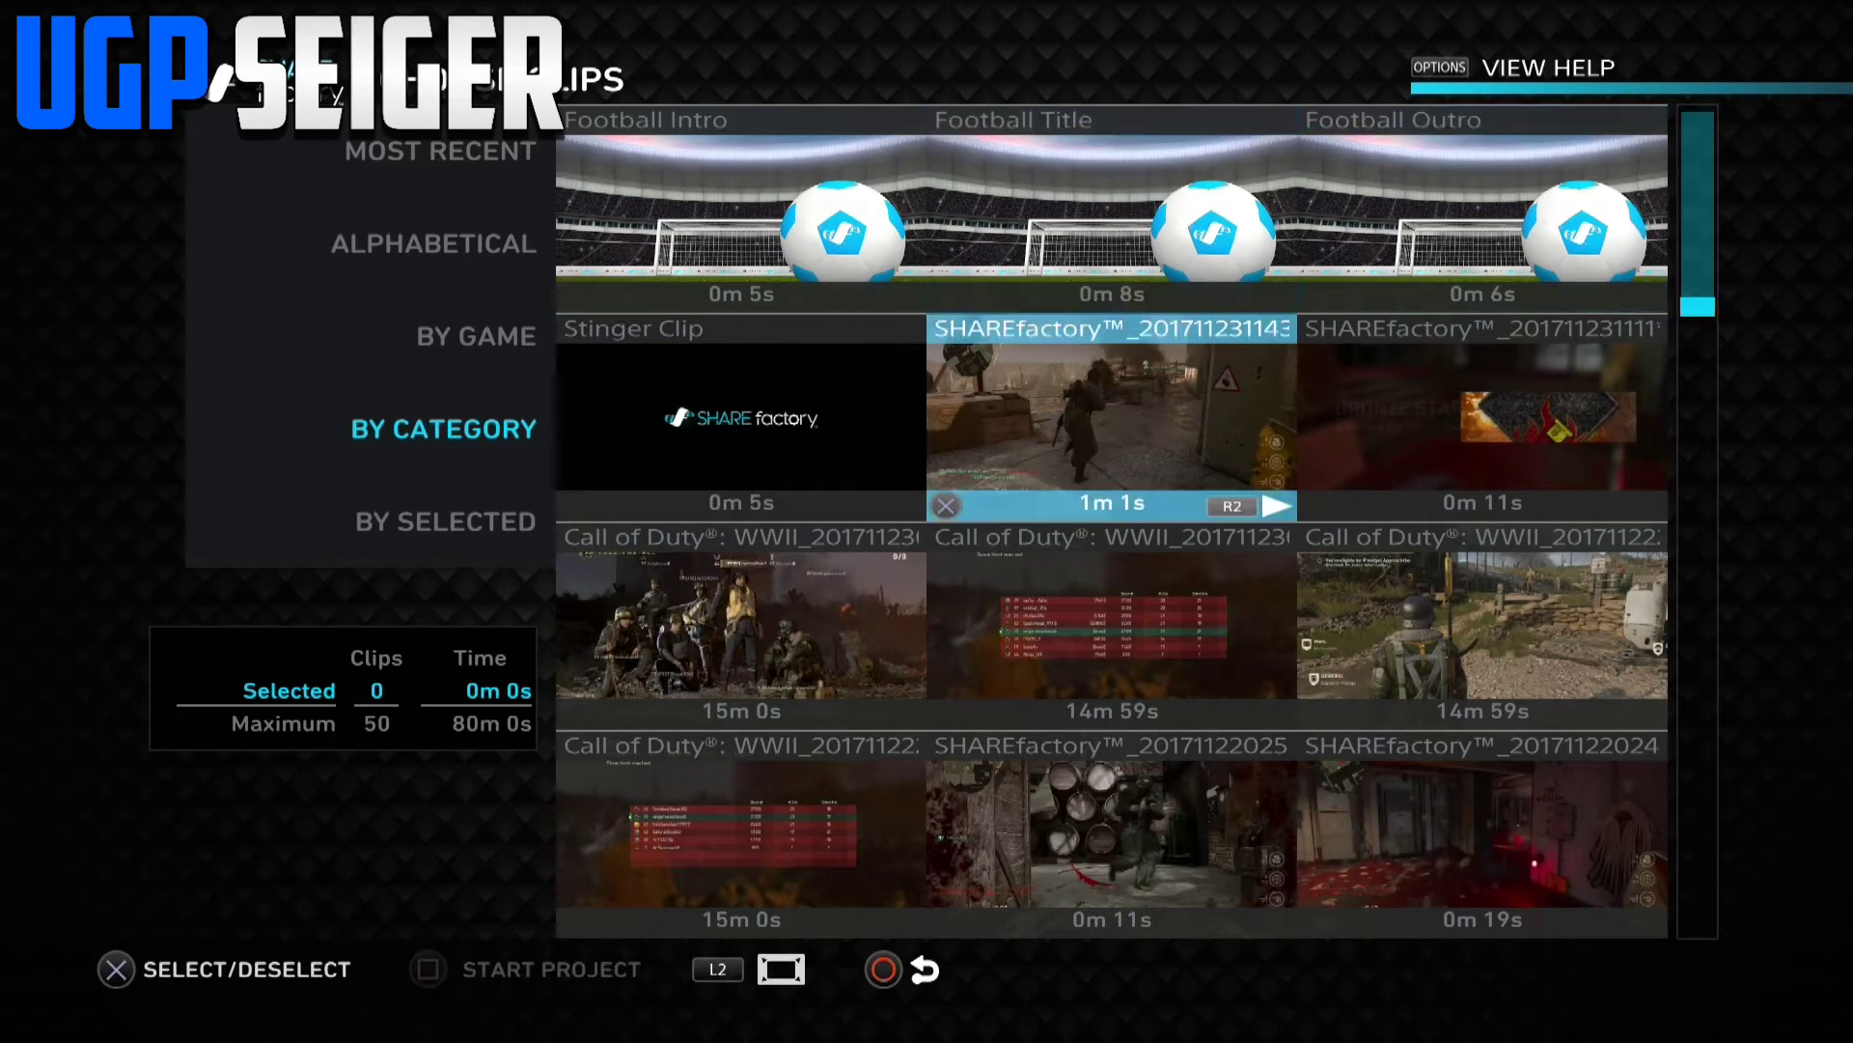
key("Down")
key("Right")
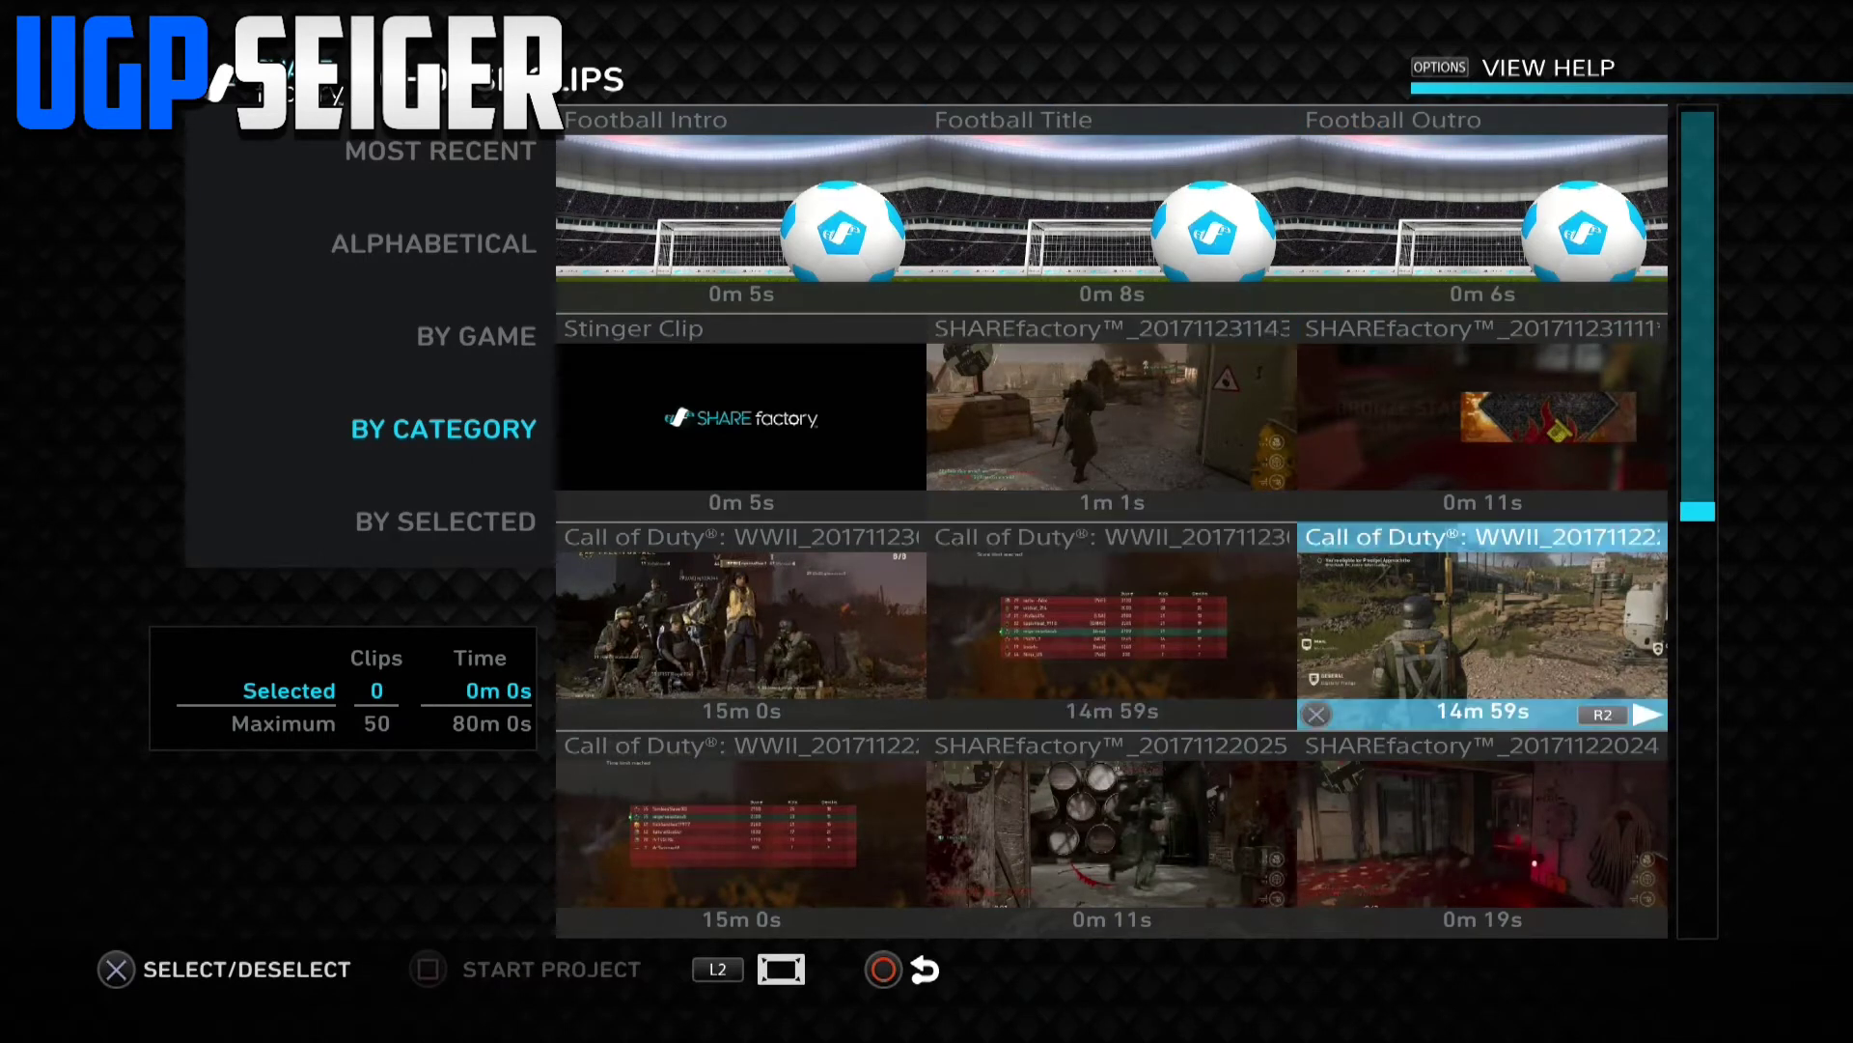
key("Return")
key("s")
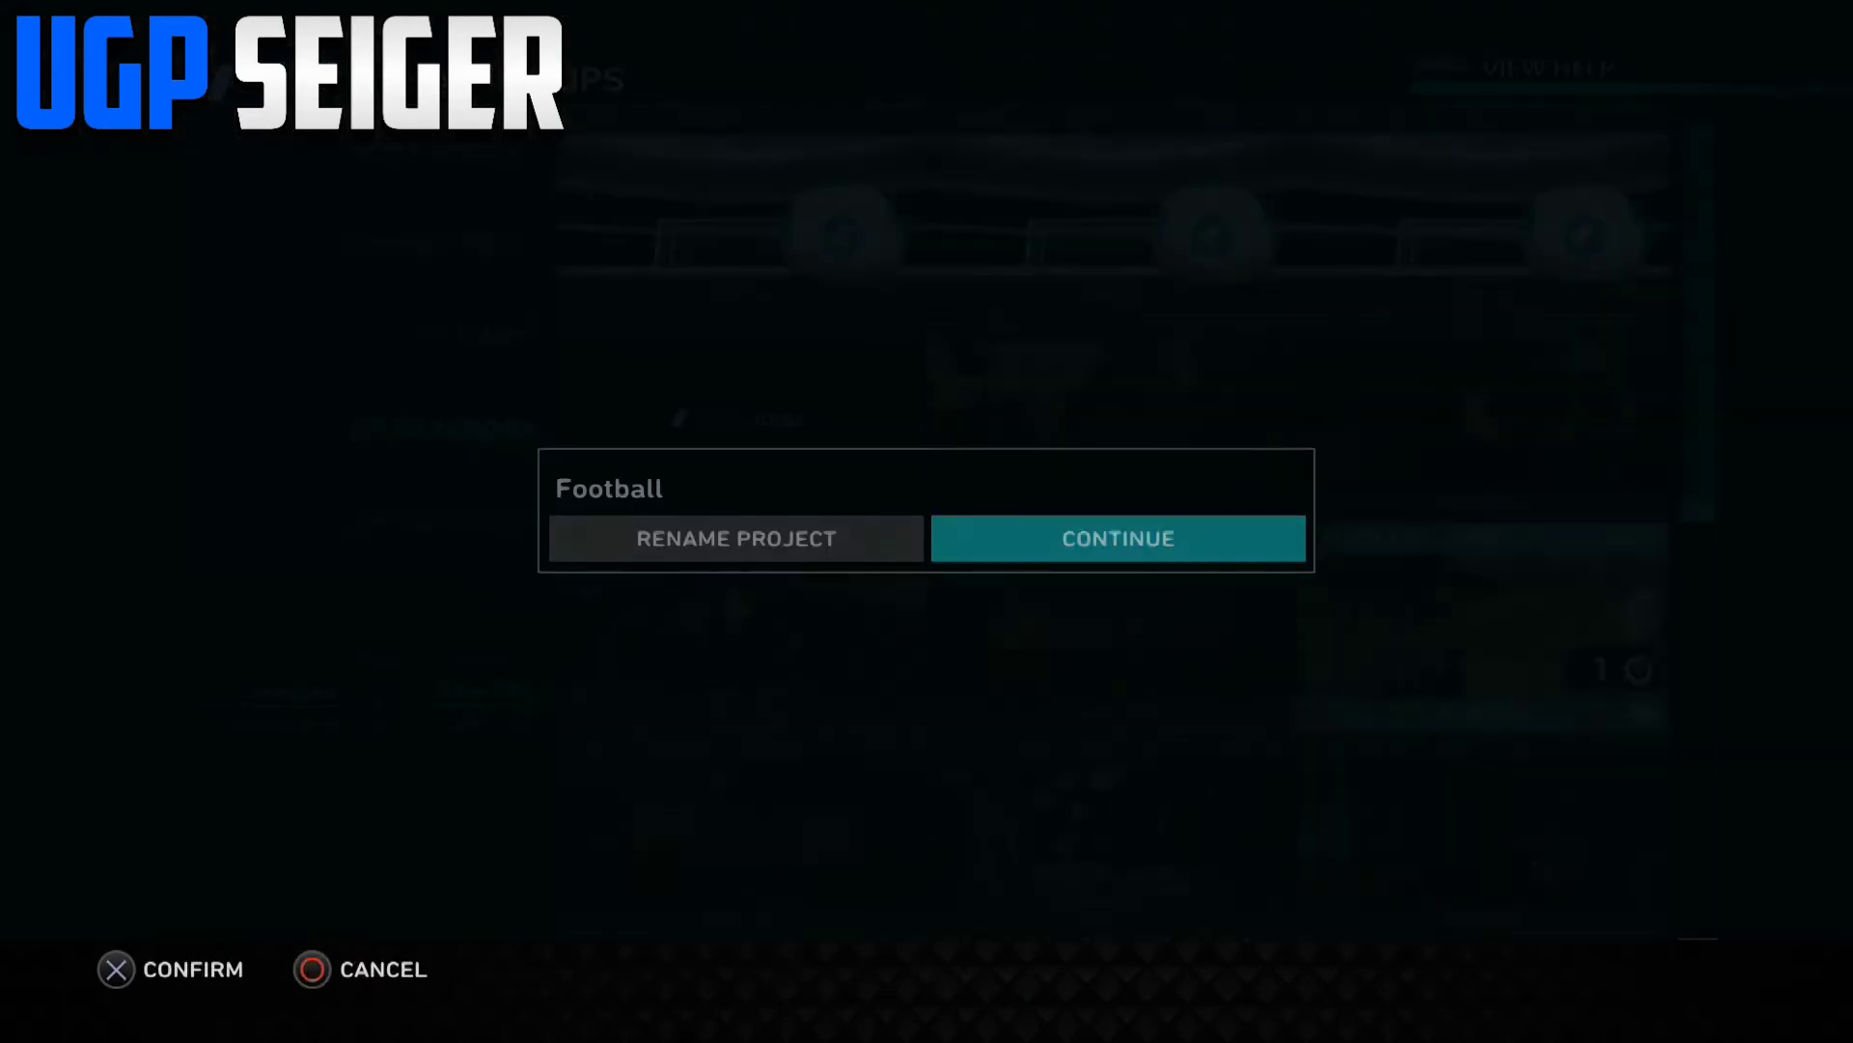
key("Return")
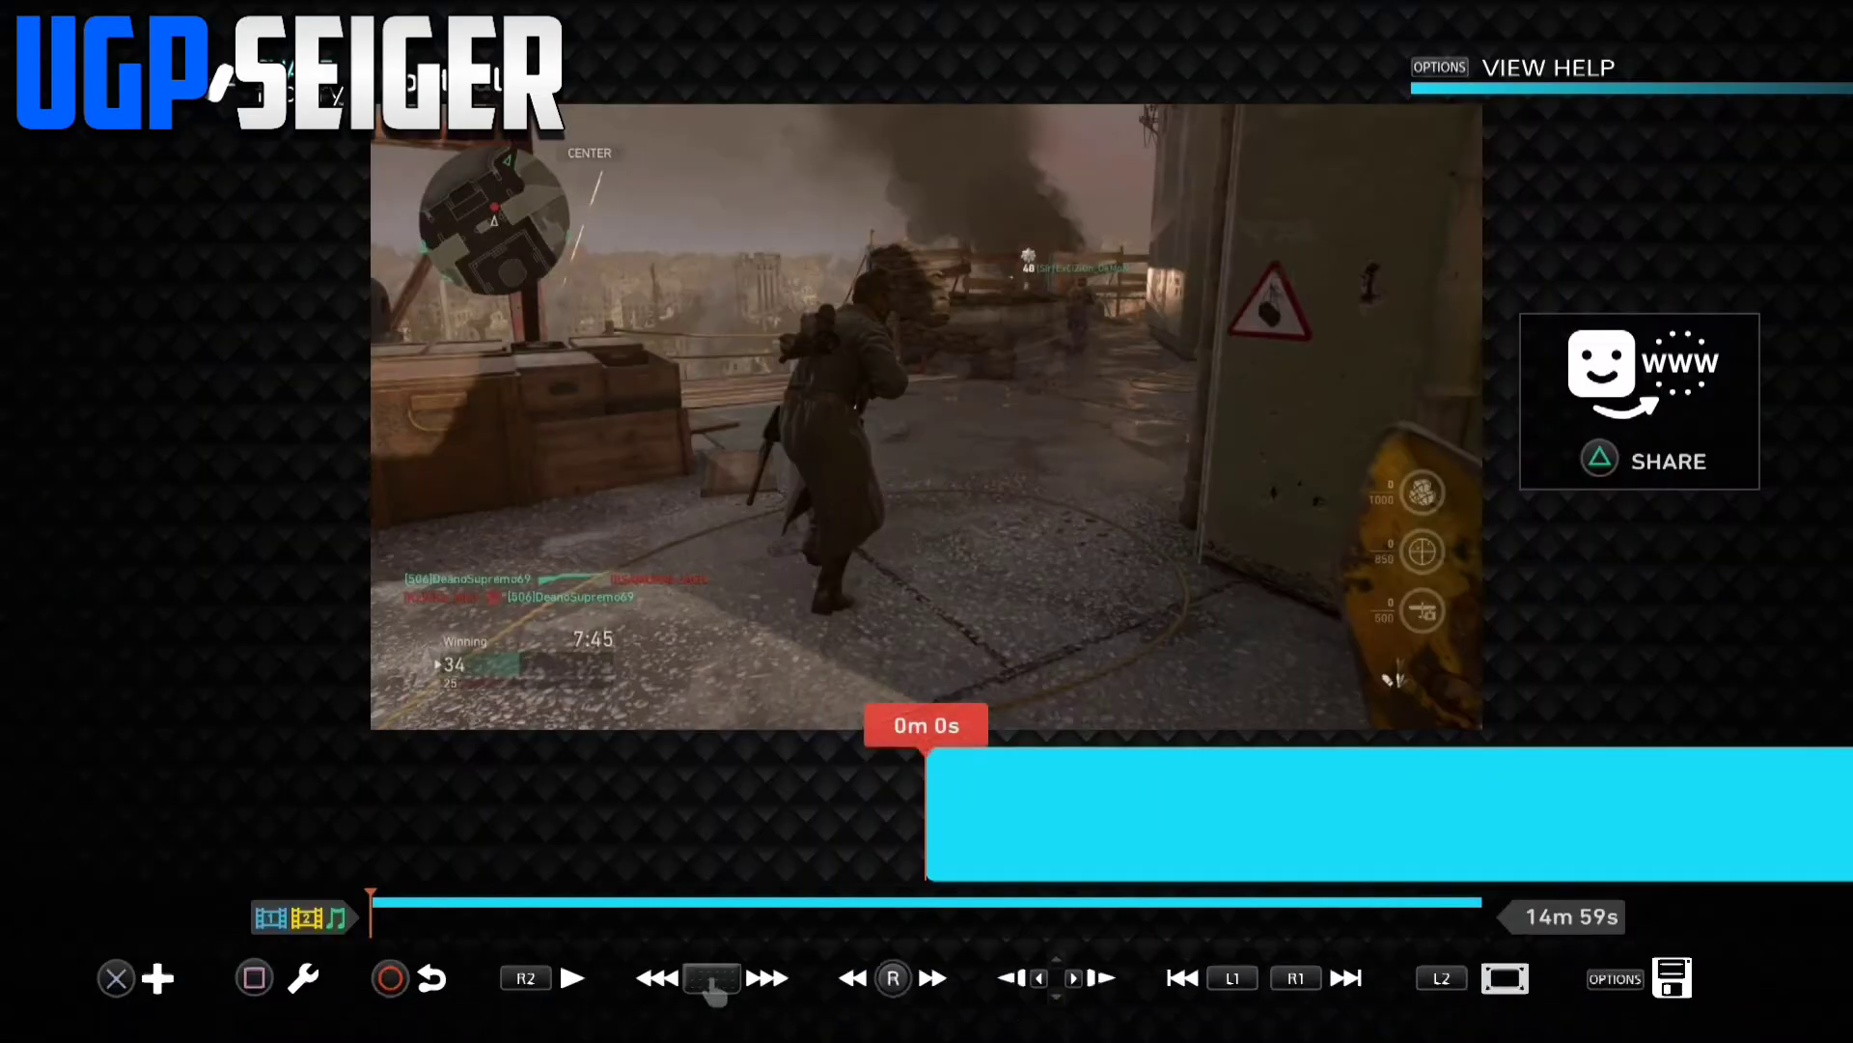
- Examine the Time Bender play speed options for the clip and leave them unapplied
key("Right")
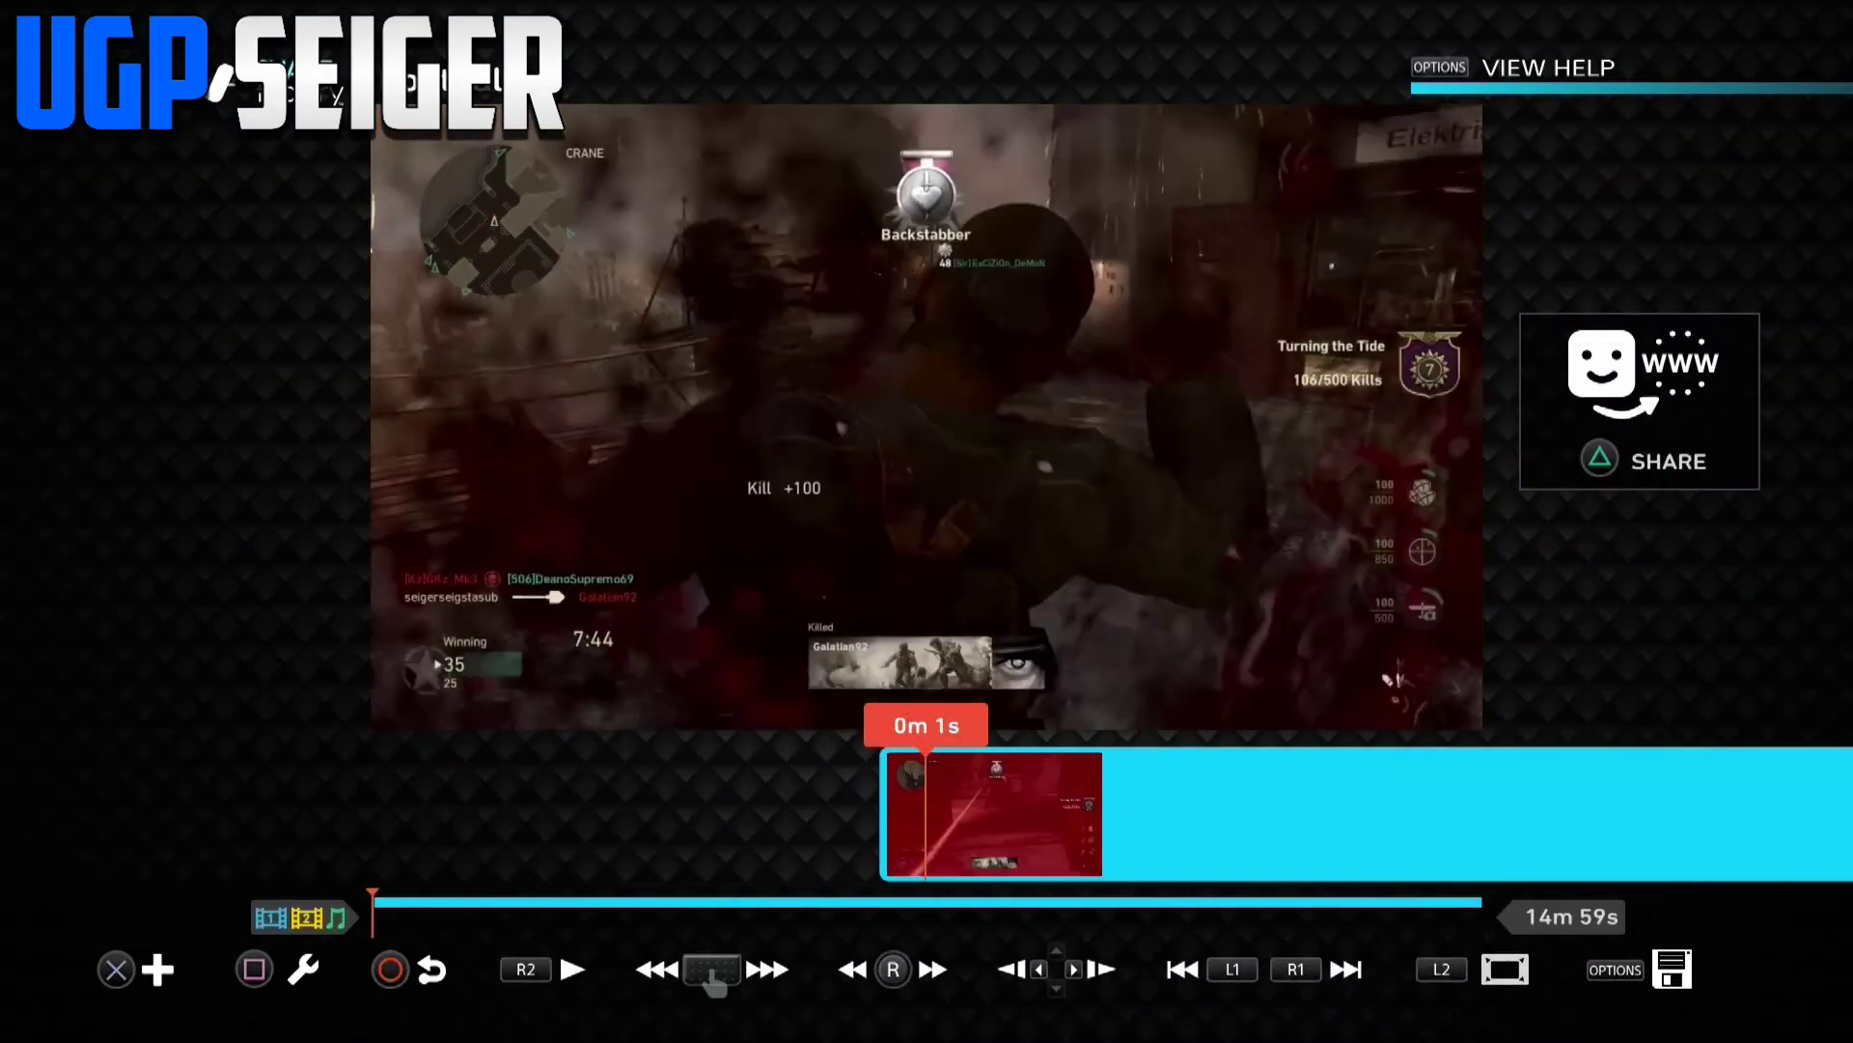
key("Left")
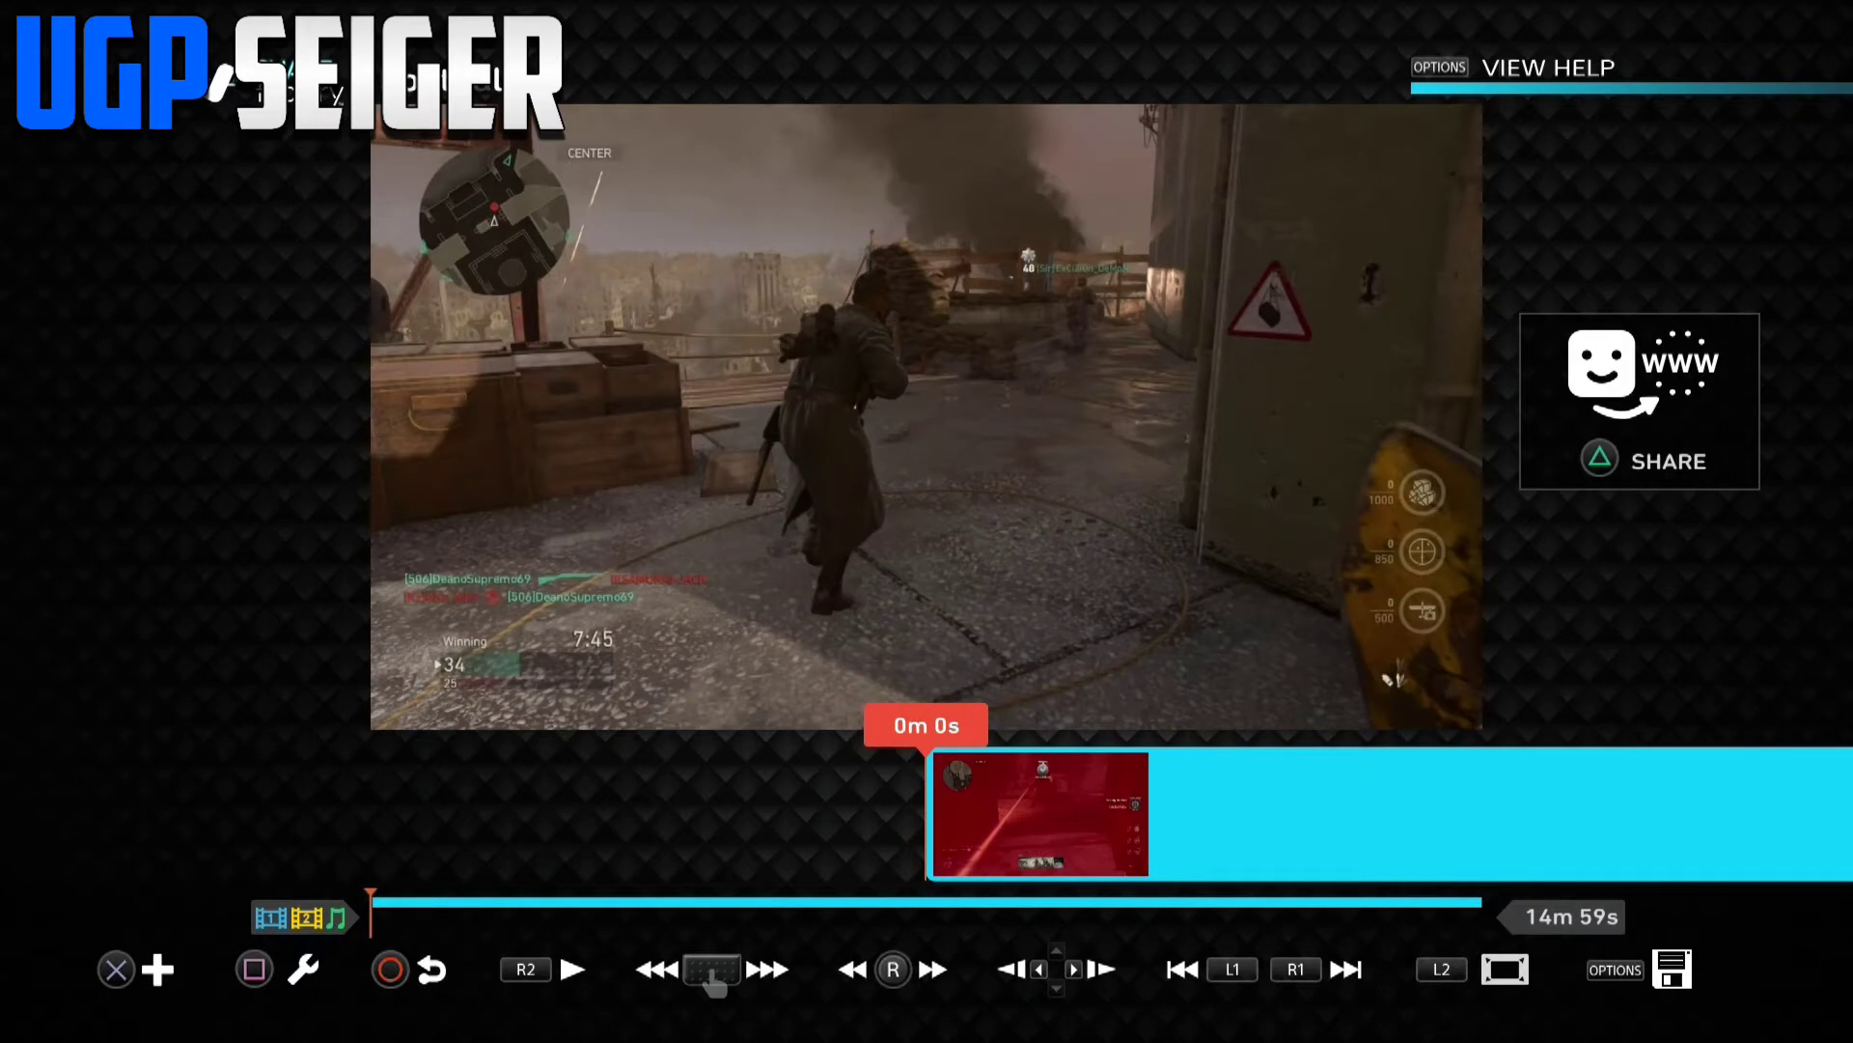
key("s")
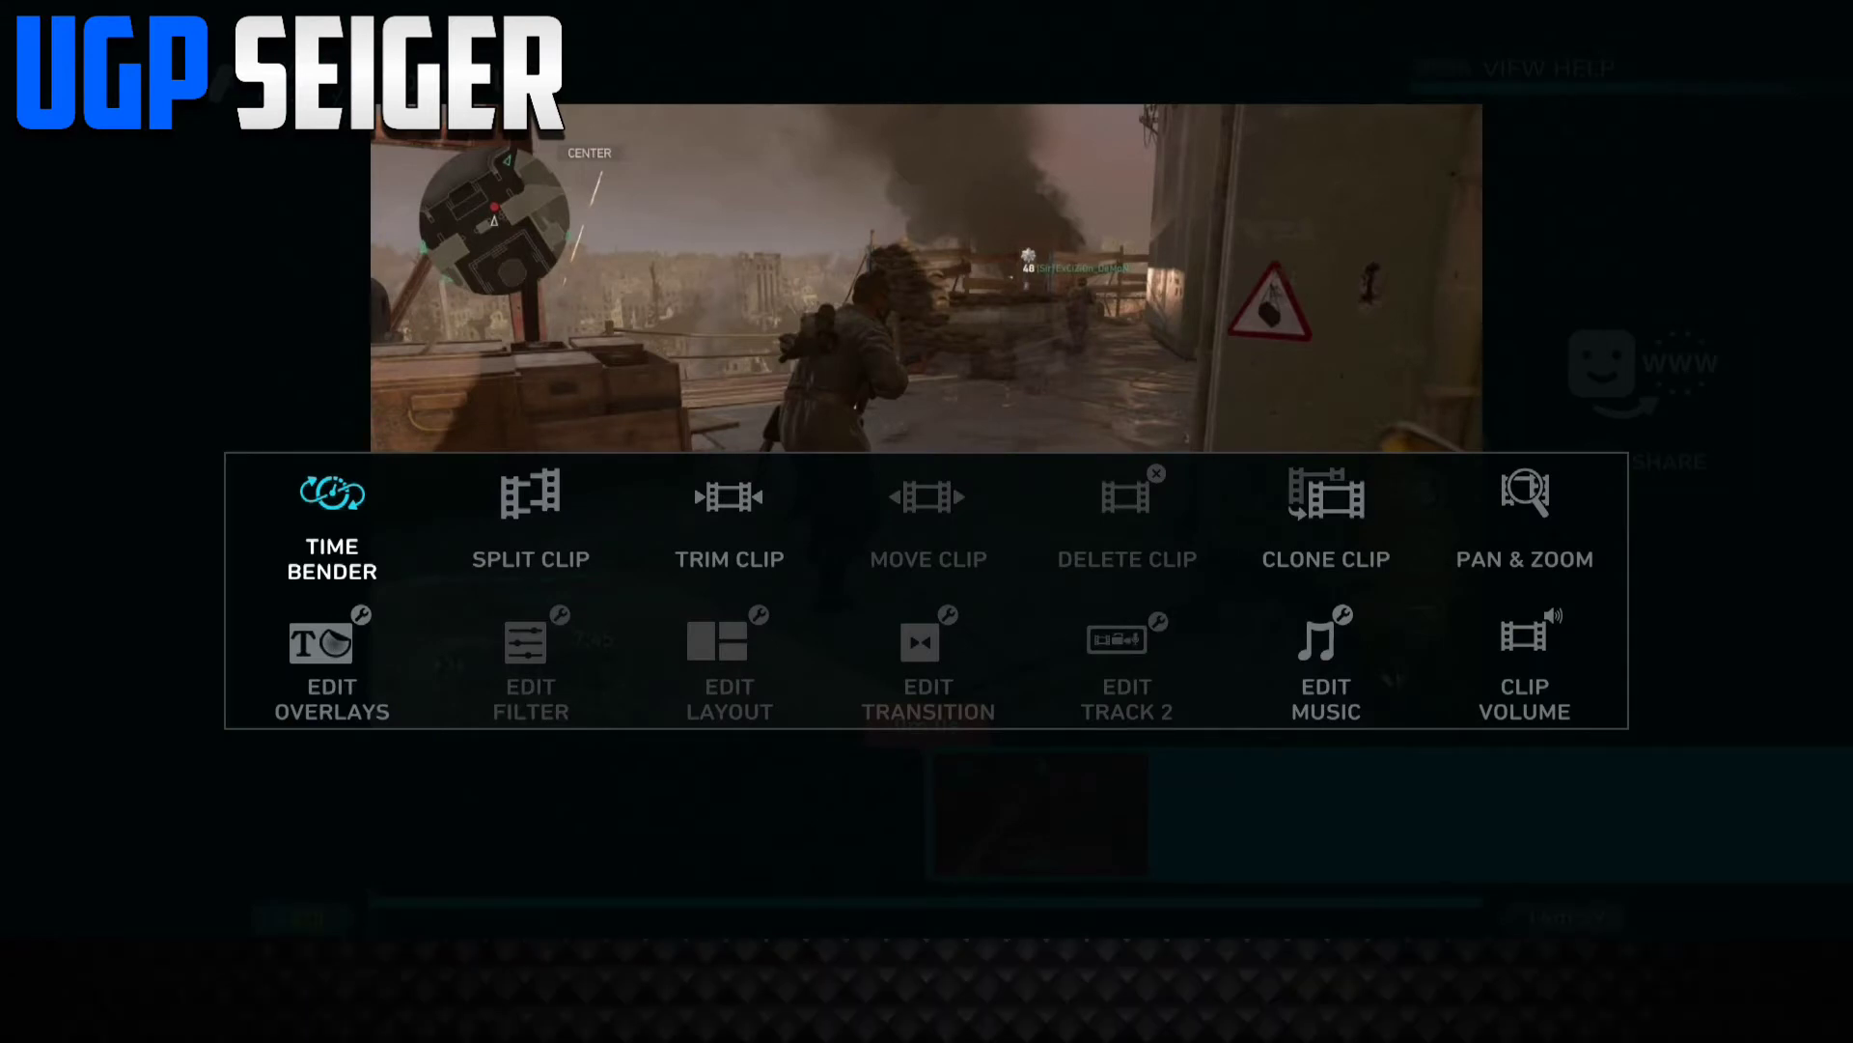
key("Return")
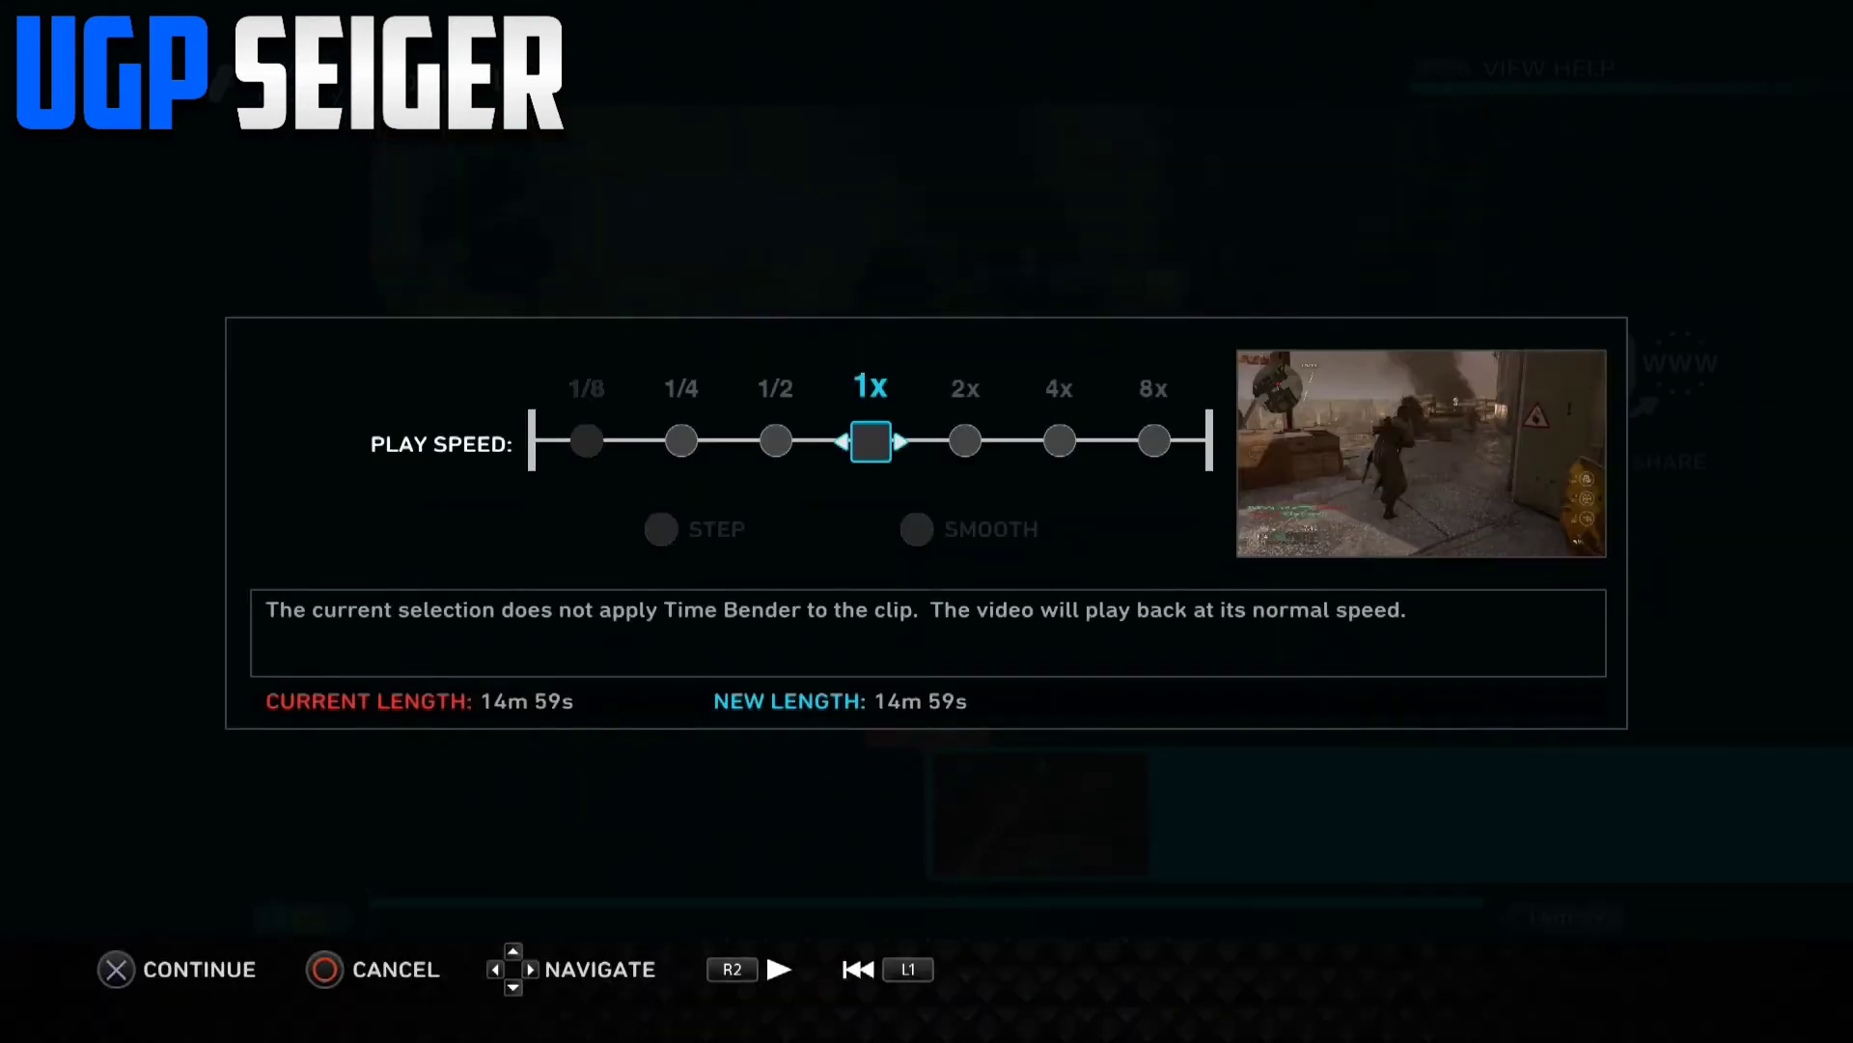
key("Escape")
- Split the clip at 0m 8s and exit the split editor
key("Right")
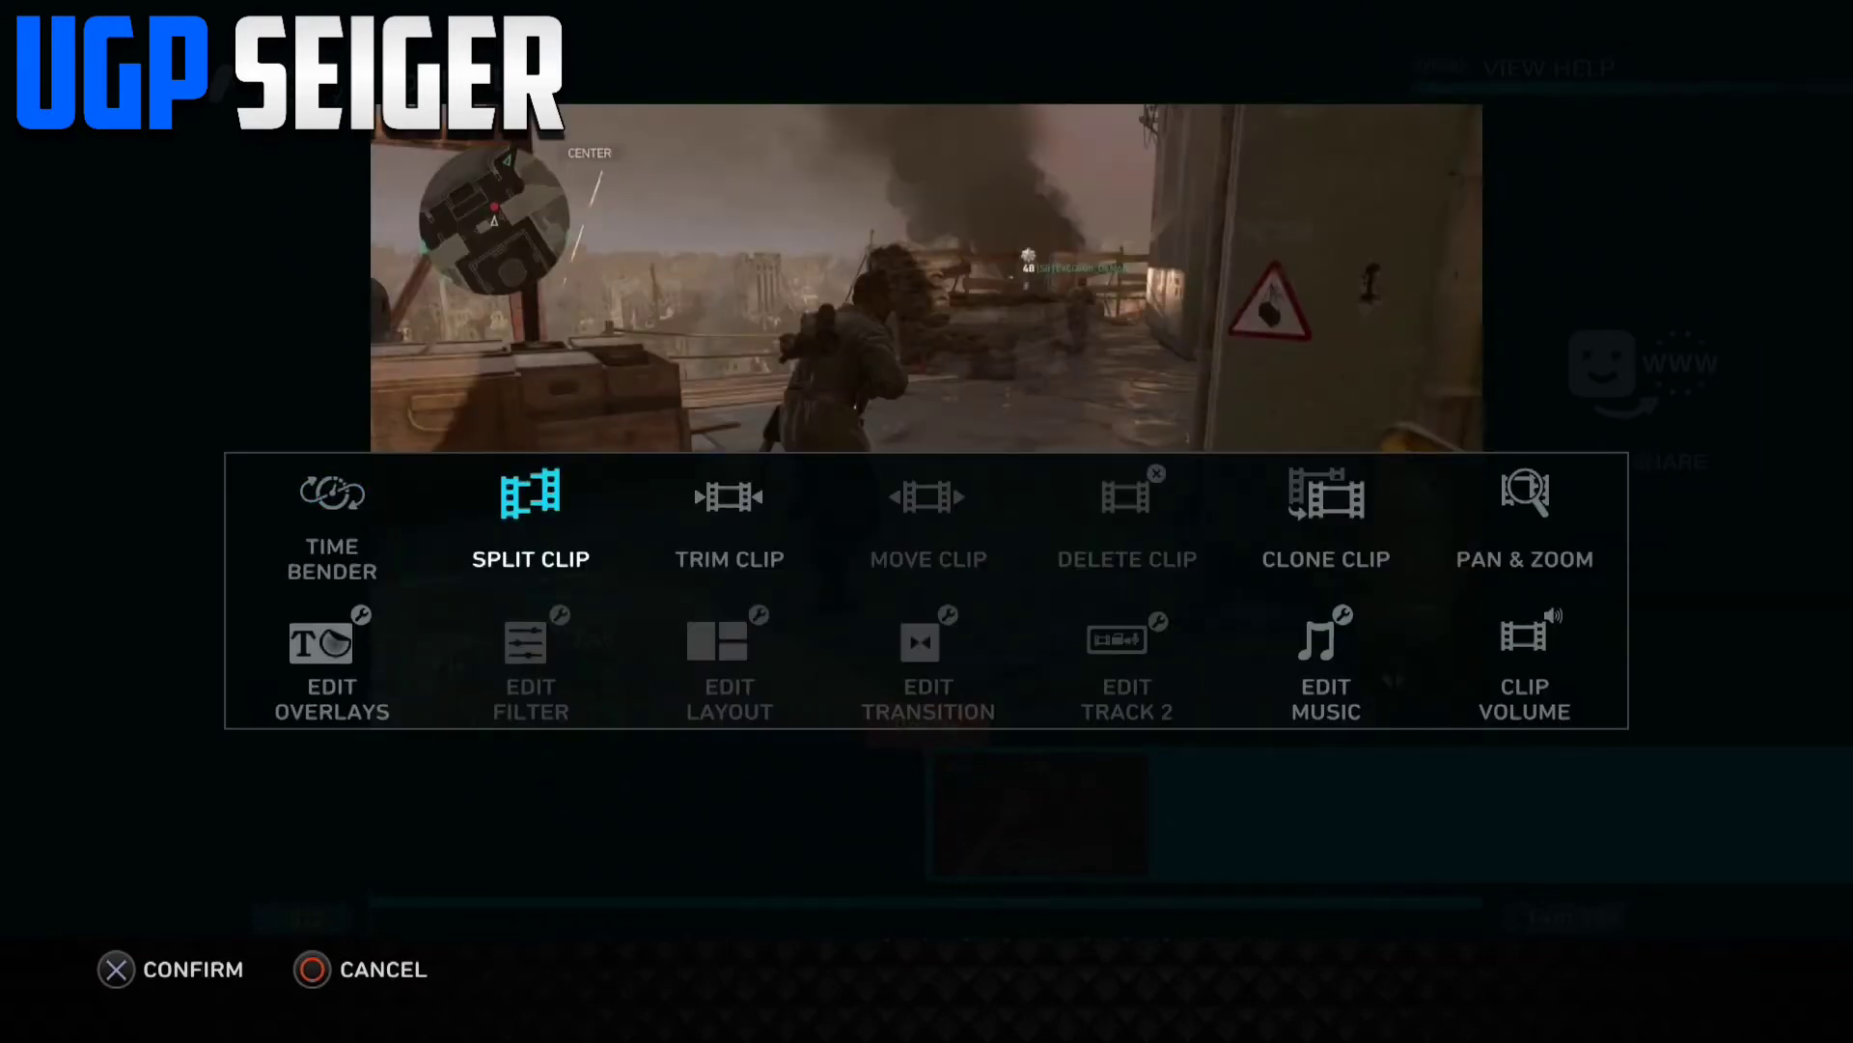
key("Return")
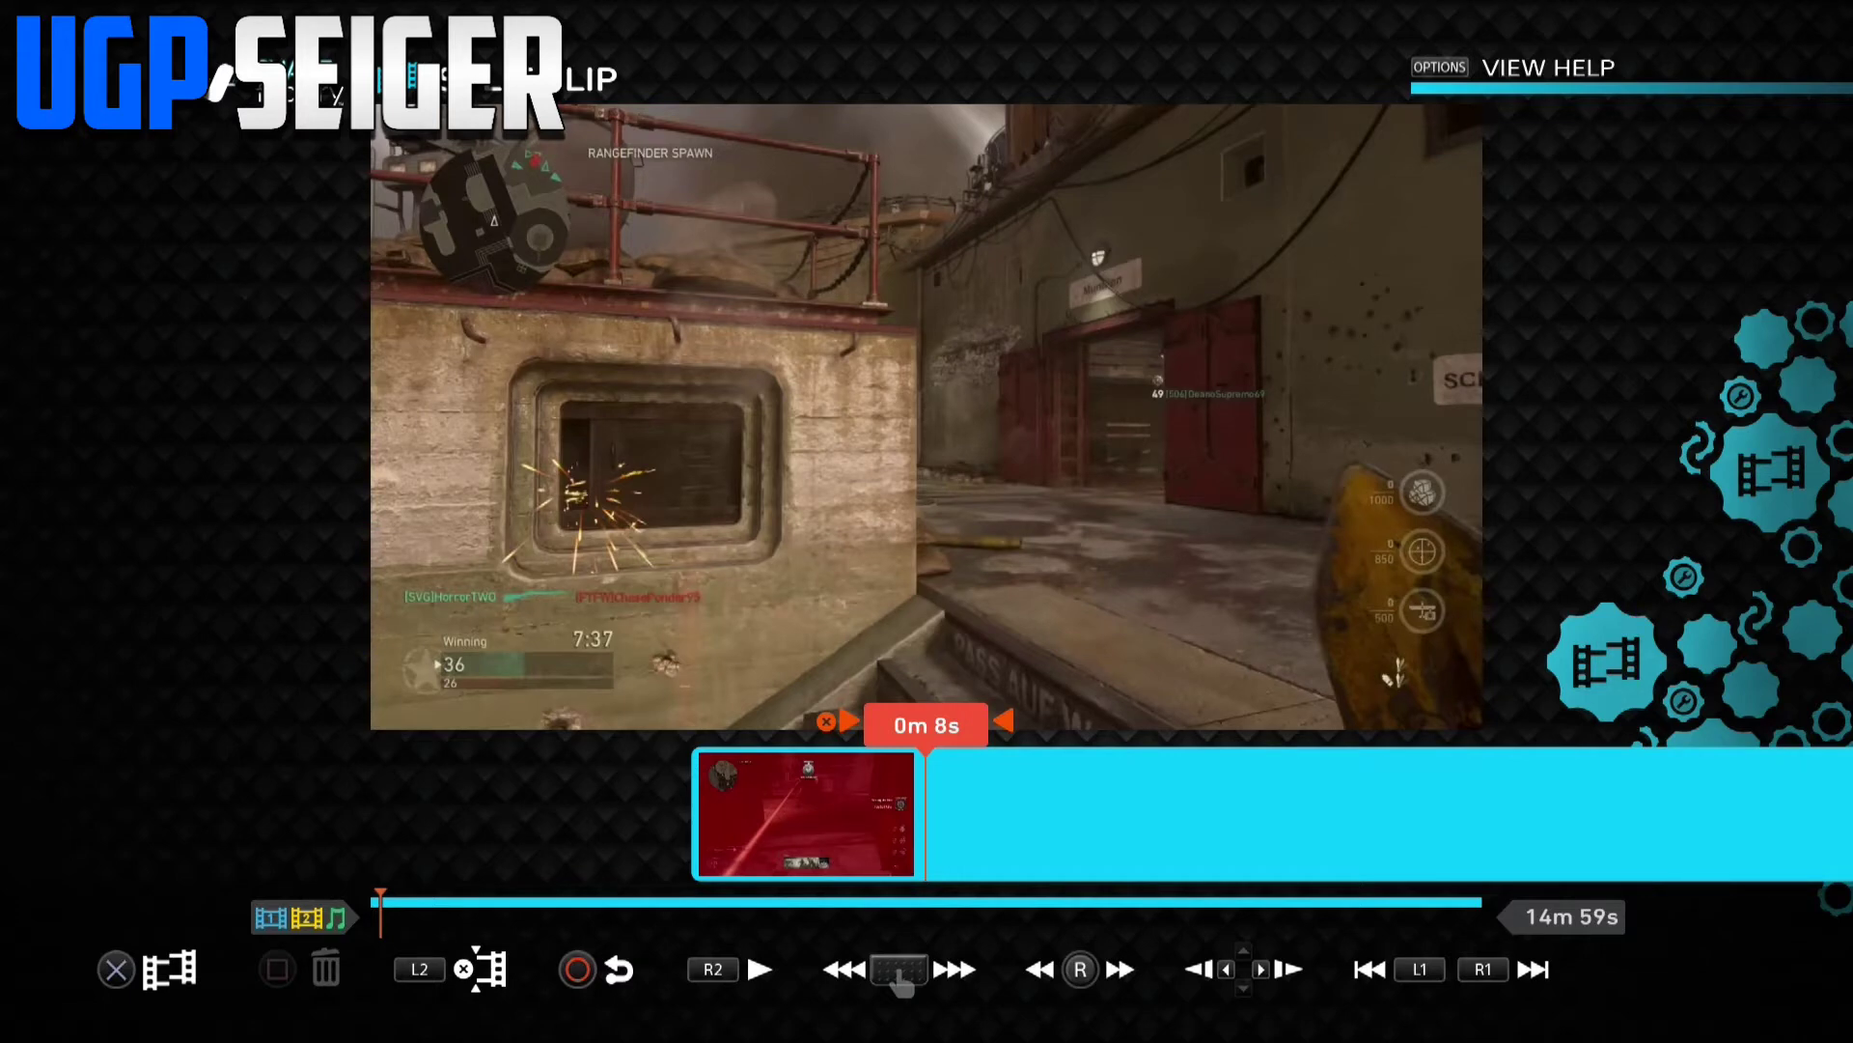
key("Return")
key("Left")
key("Return")
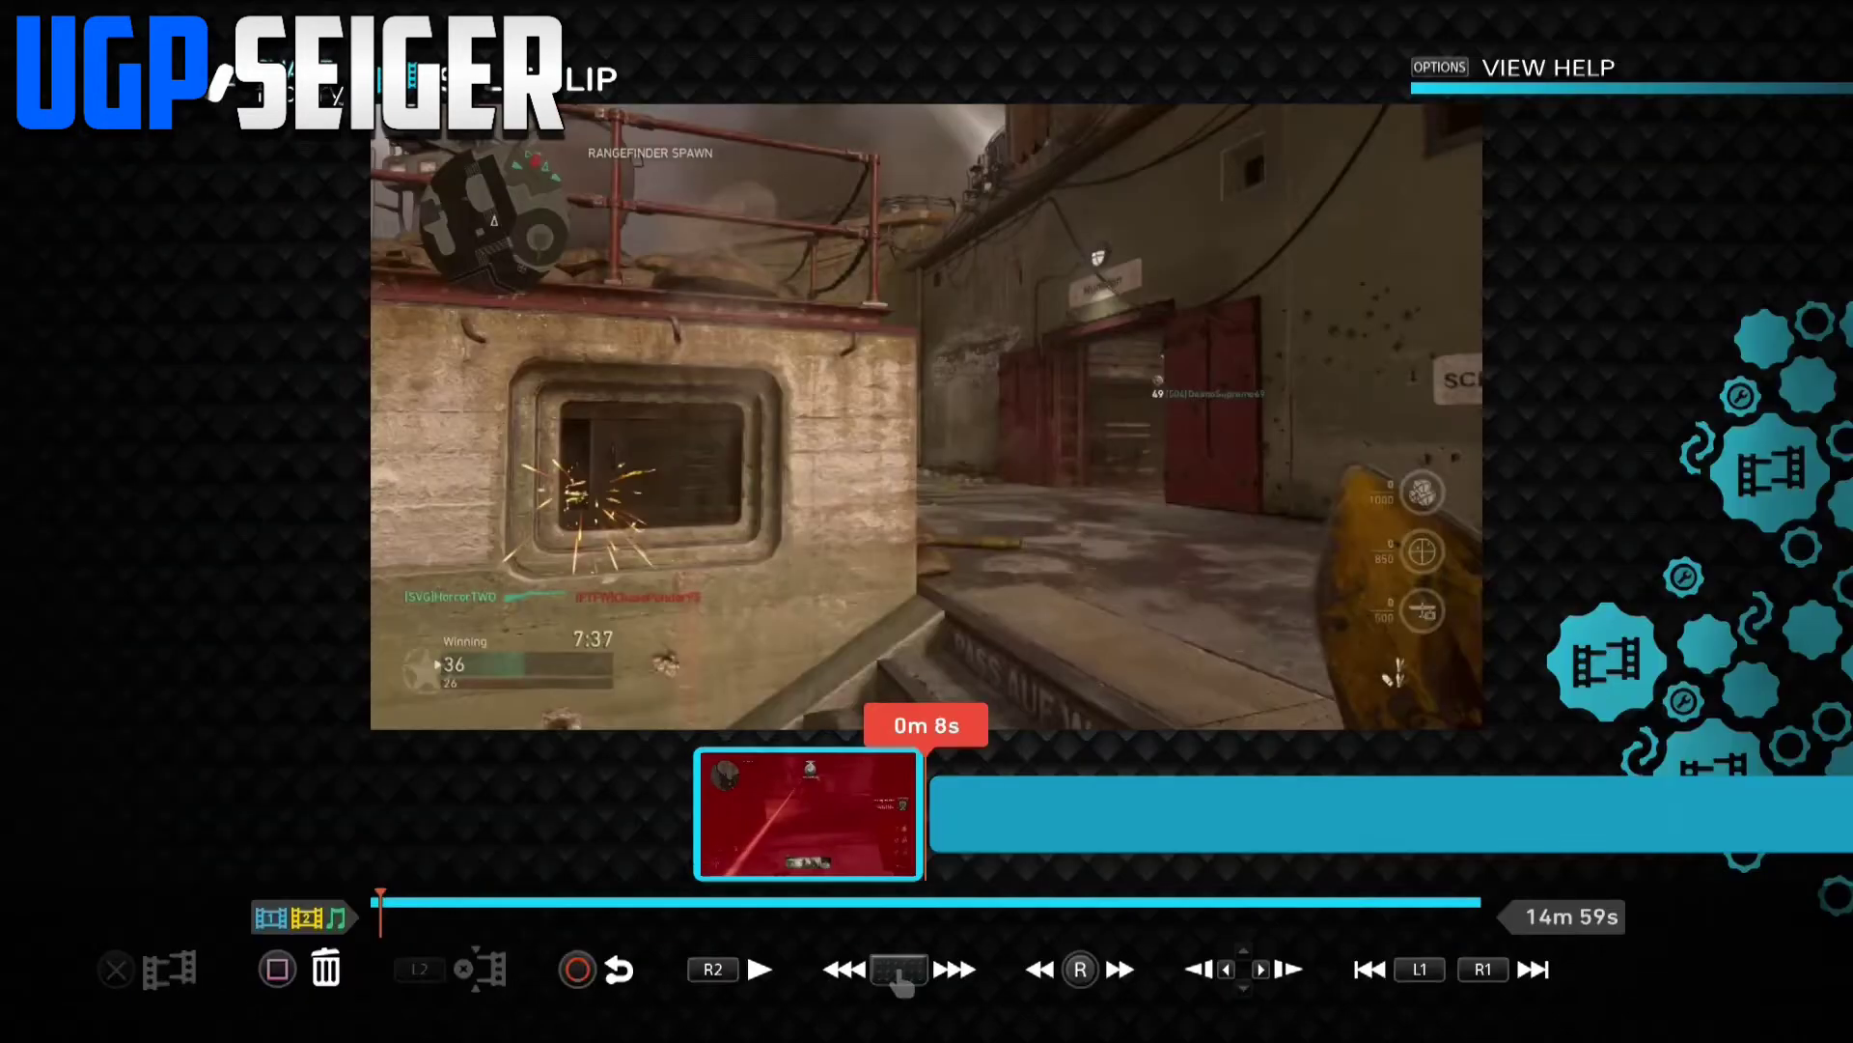
key("Left")
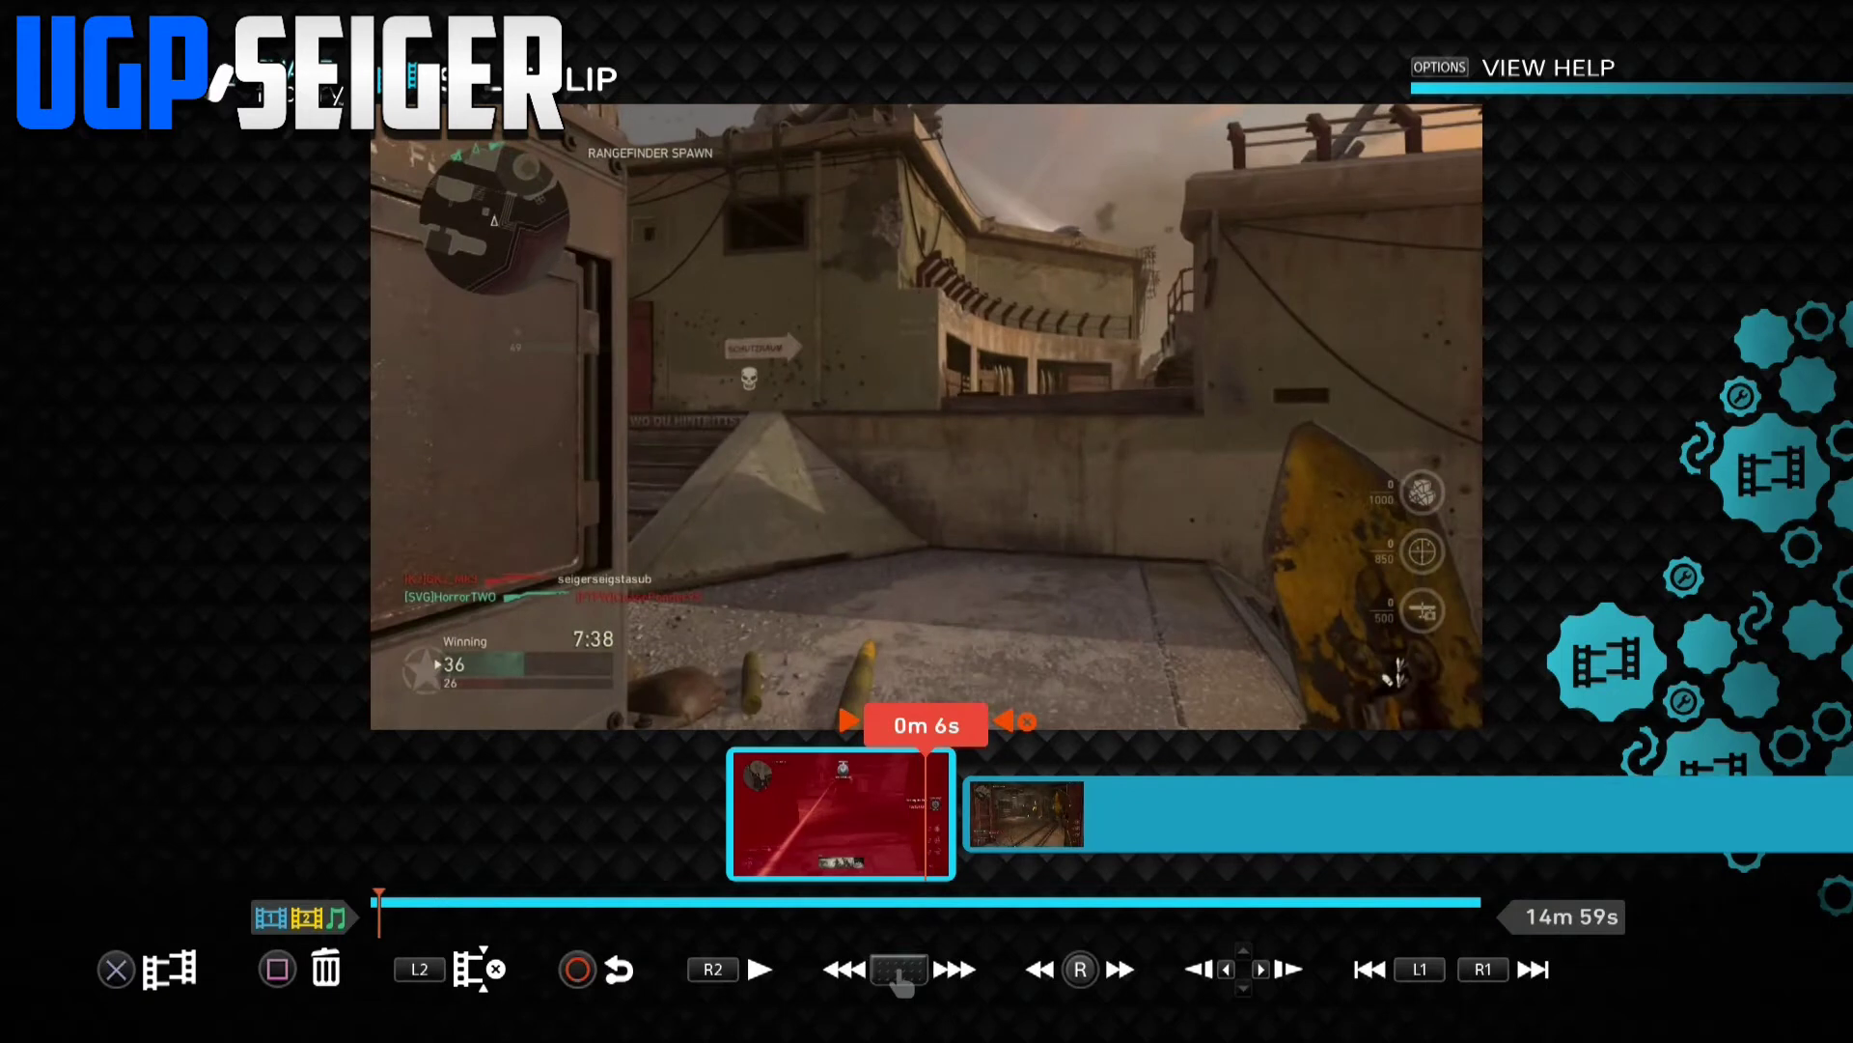
key("Escape")
- Try trimming the second split segment to start at 0m 21s and end at 14m 34s
key("Right")
key("Return")
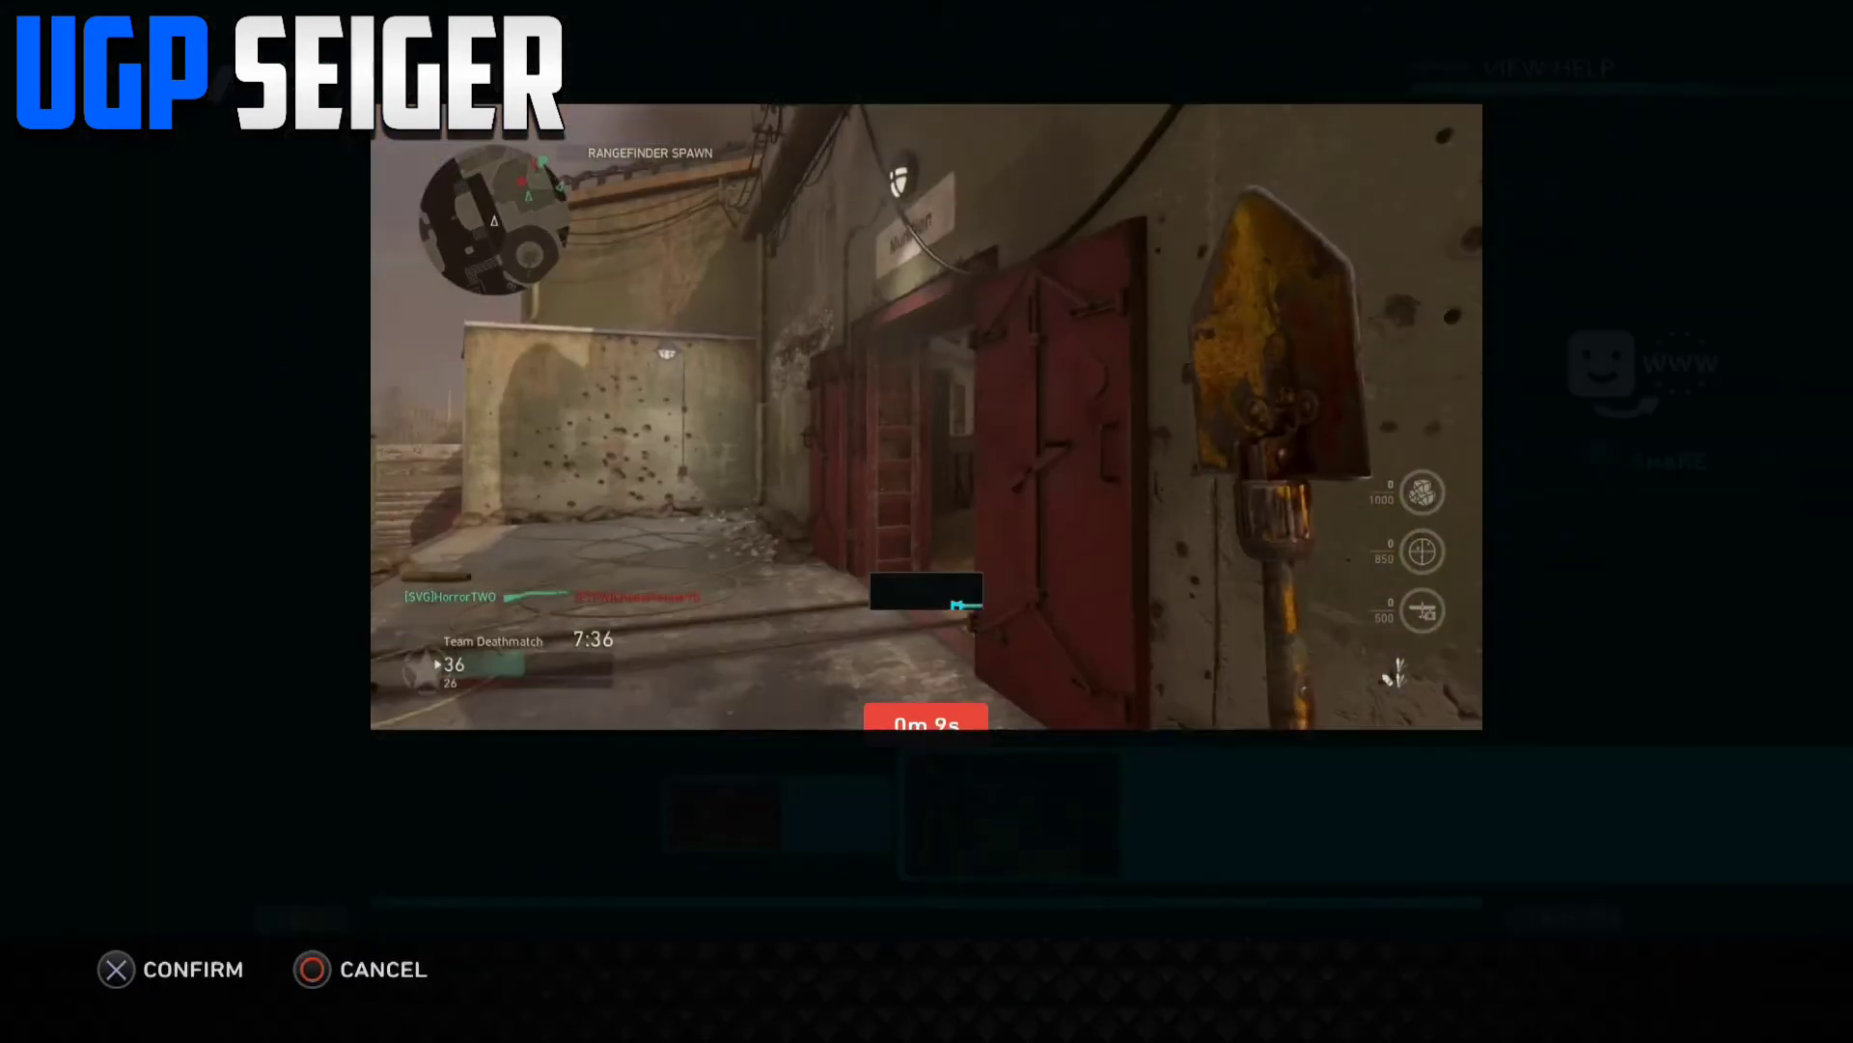
key("Escape")
key("Return")
key("Right")
key("Right")
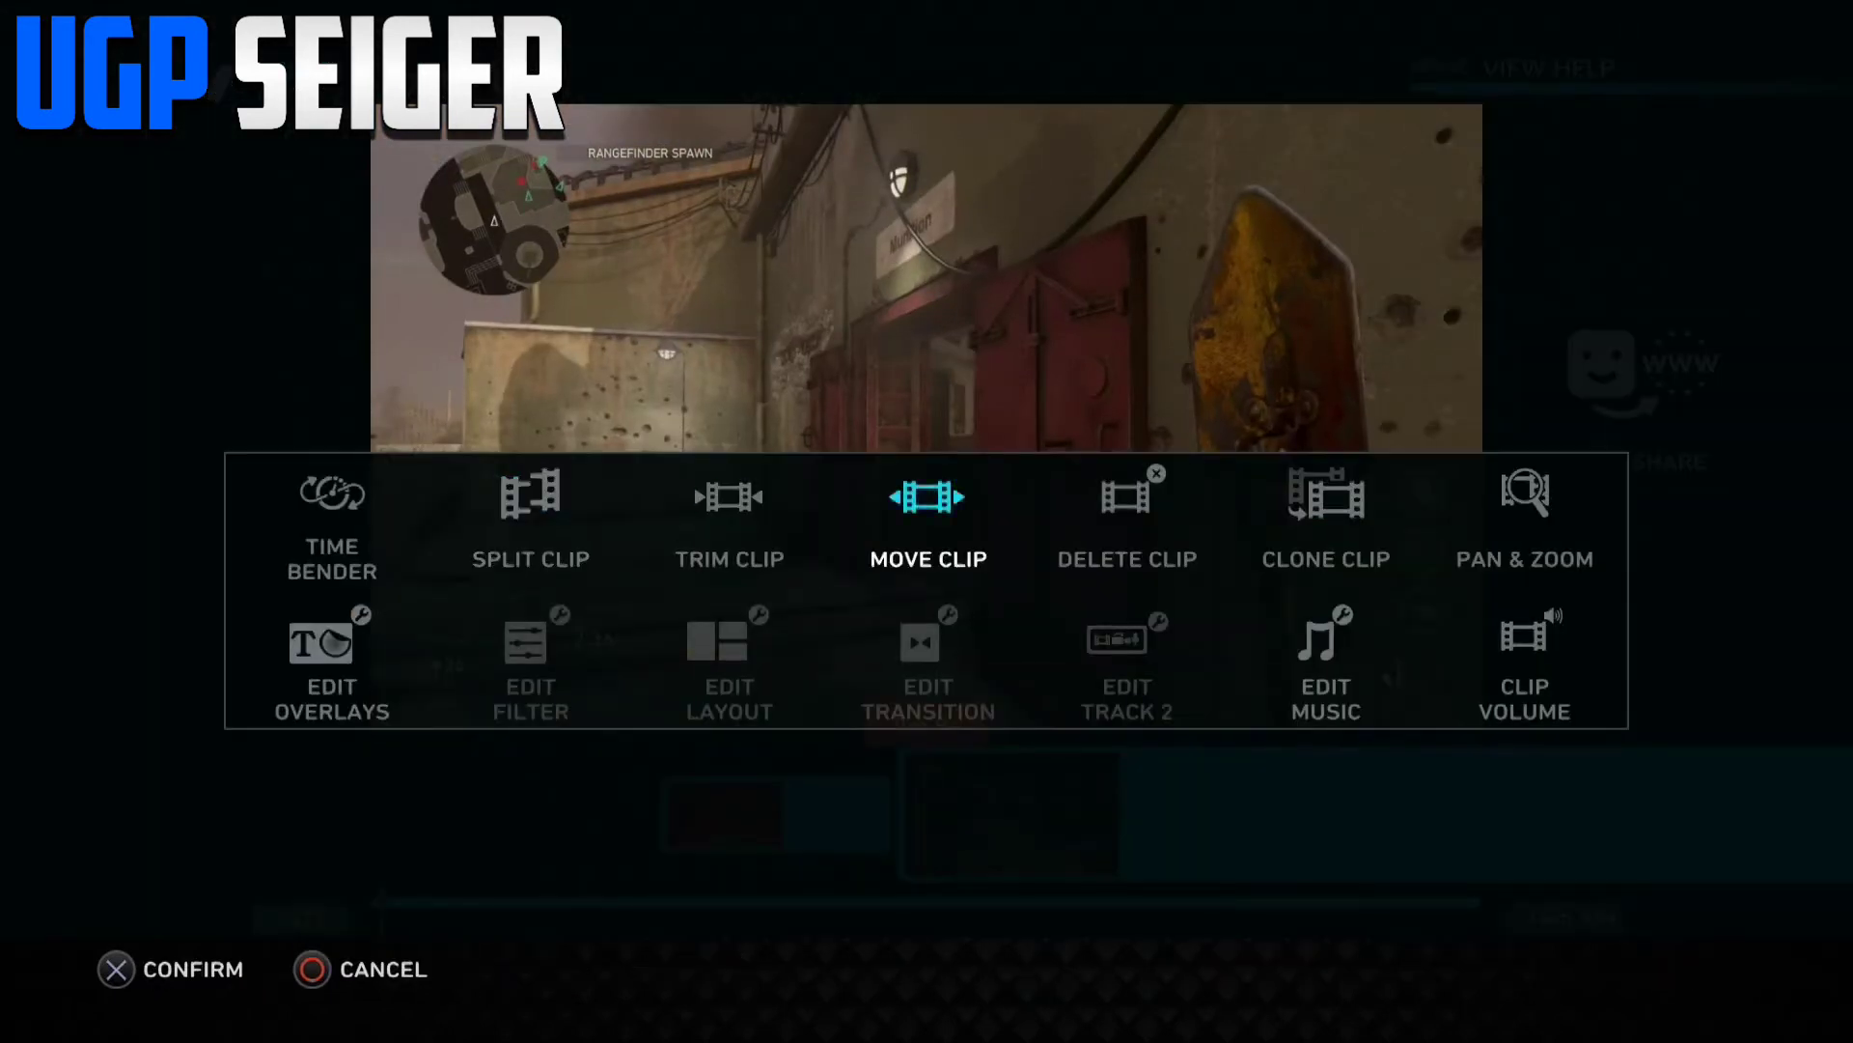
key("Left")
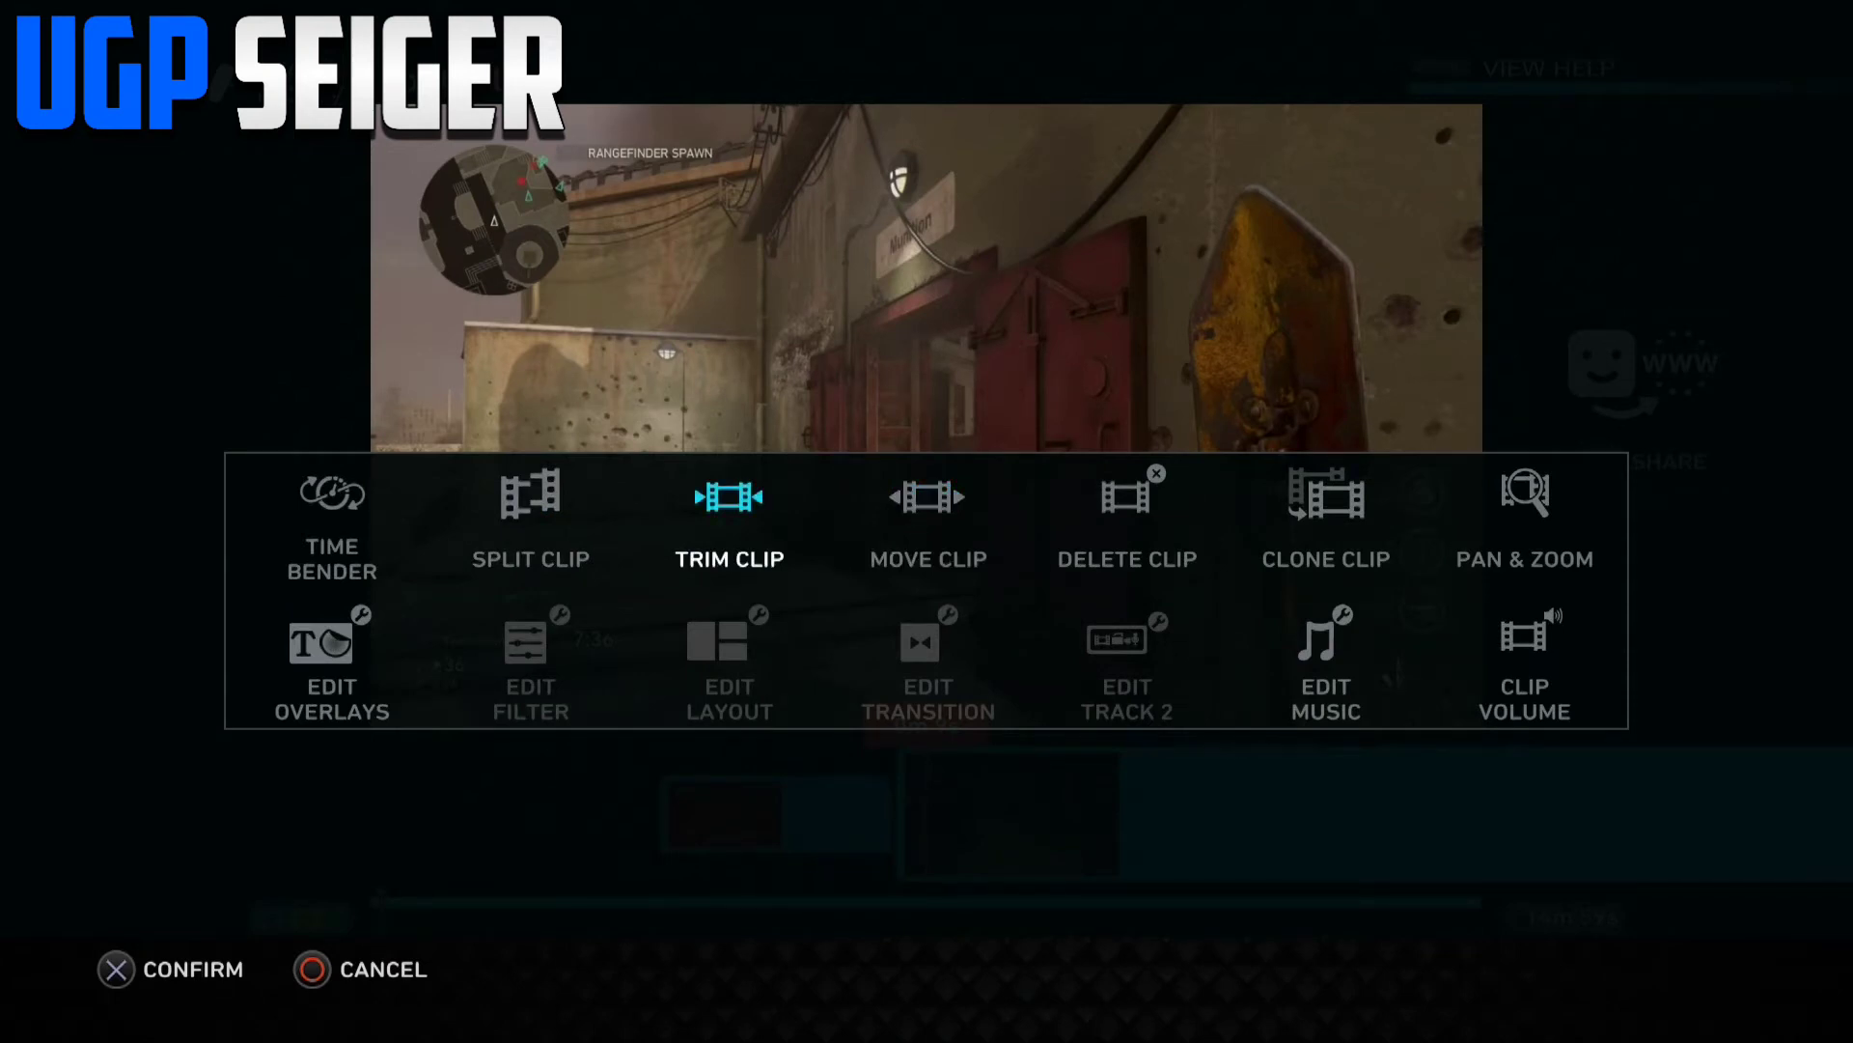
key("Return")
key("Left")
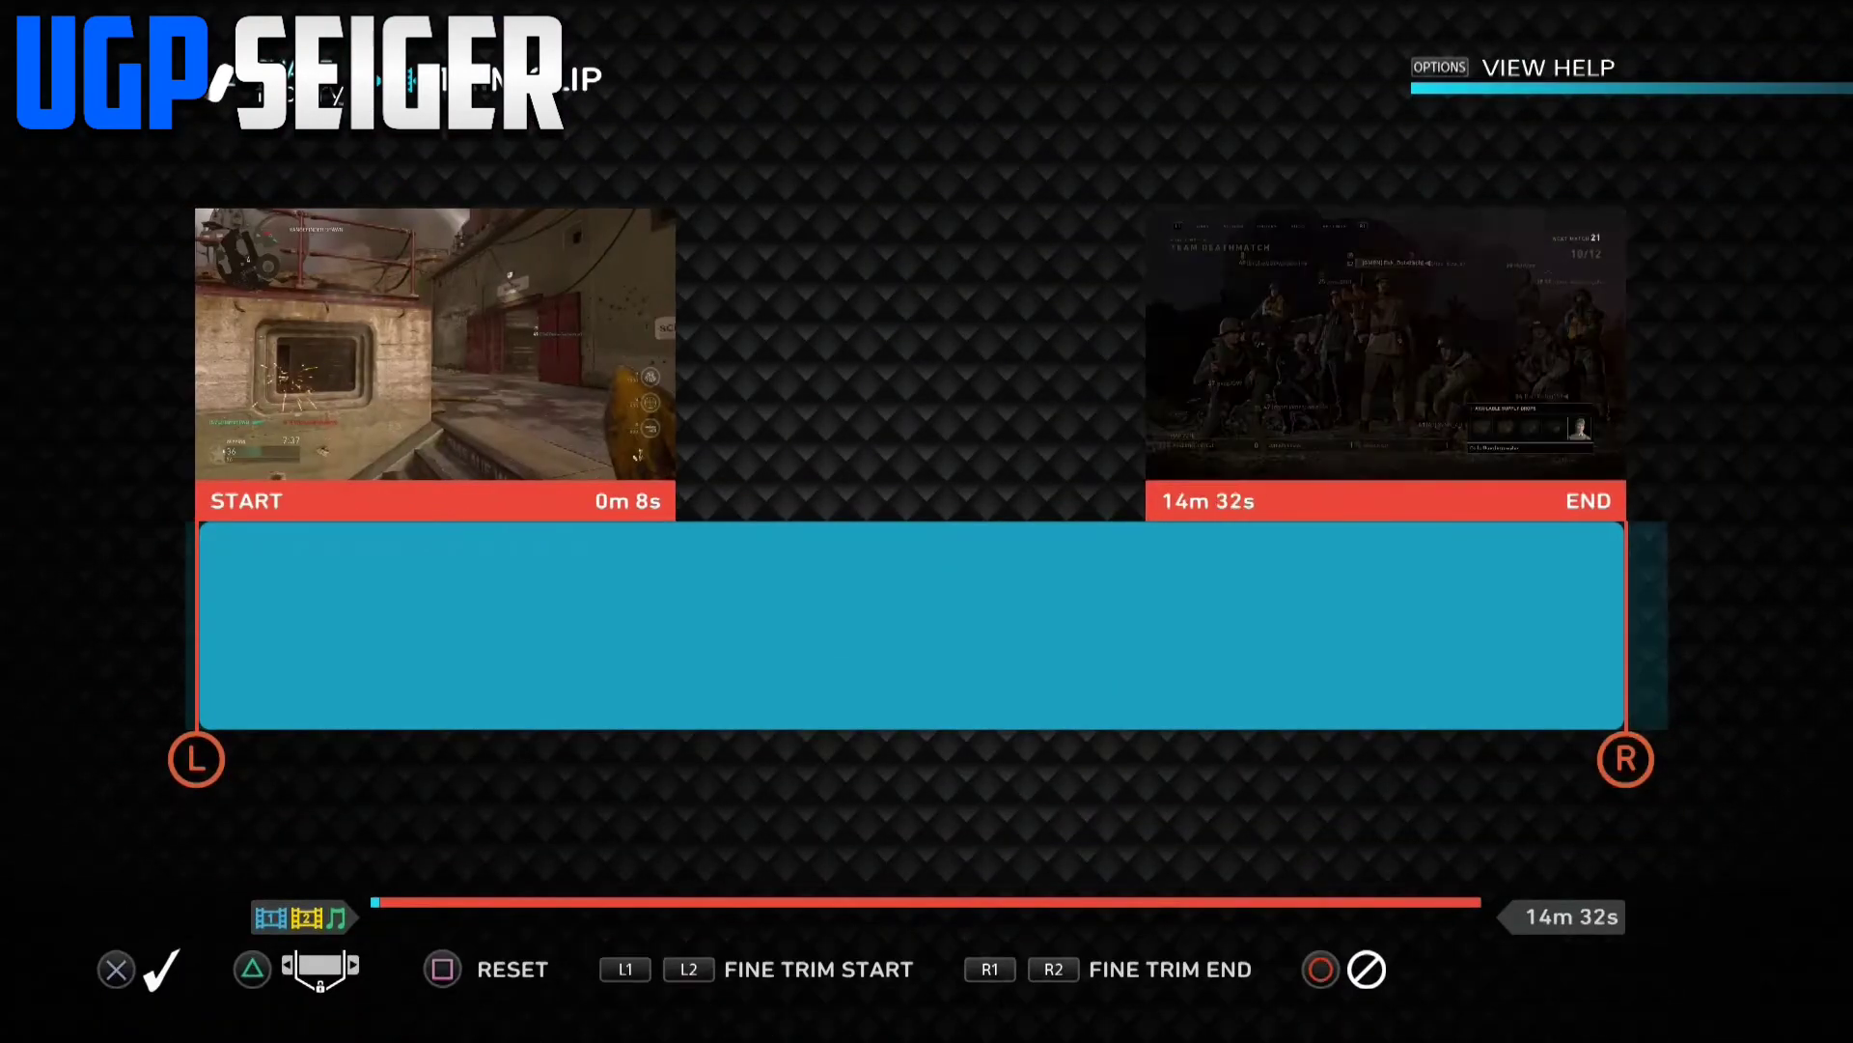
key("Left")
key("Left")
key("Right")
key("Right")
key("Right")
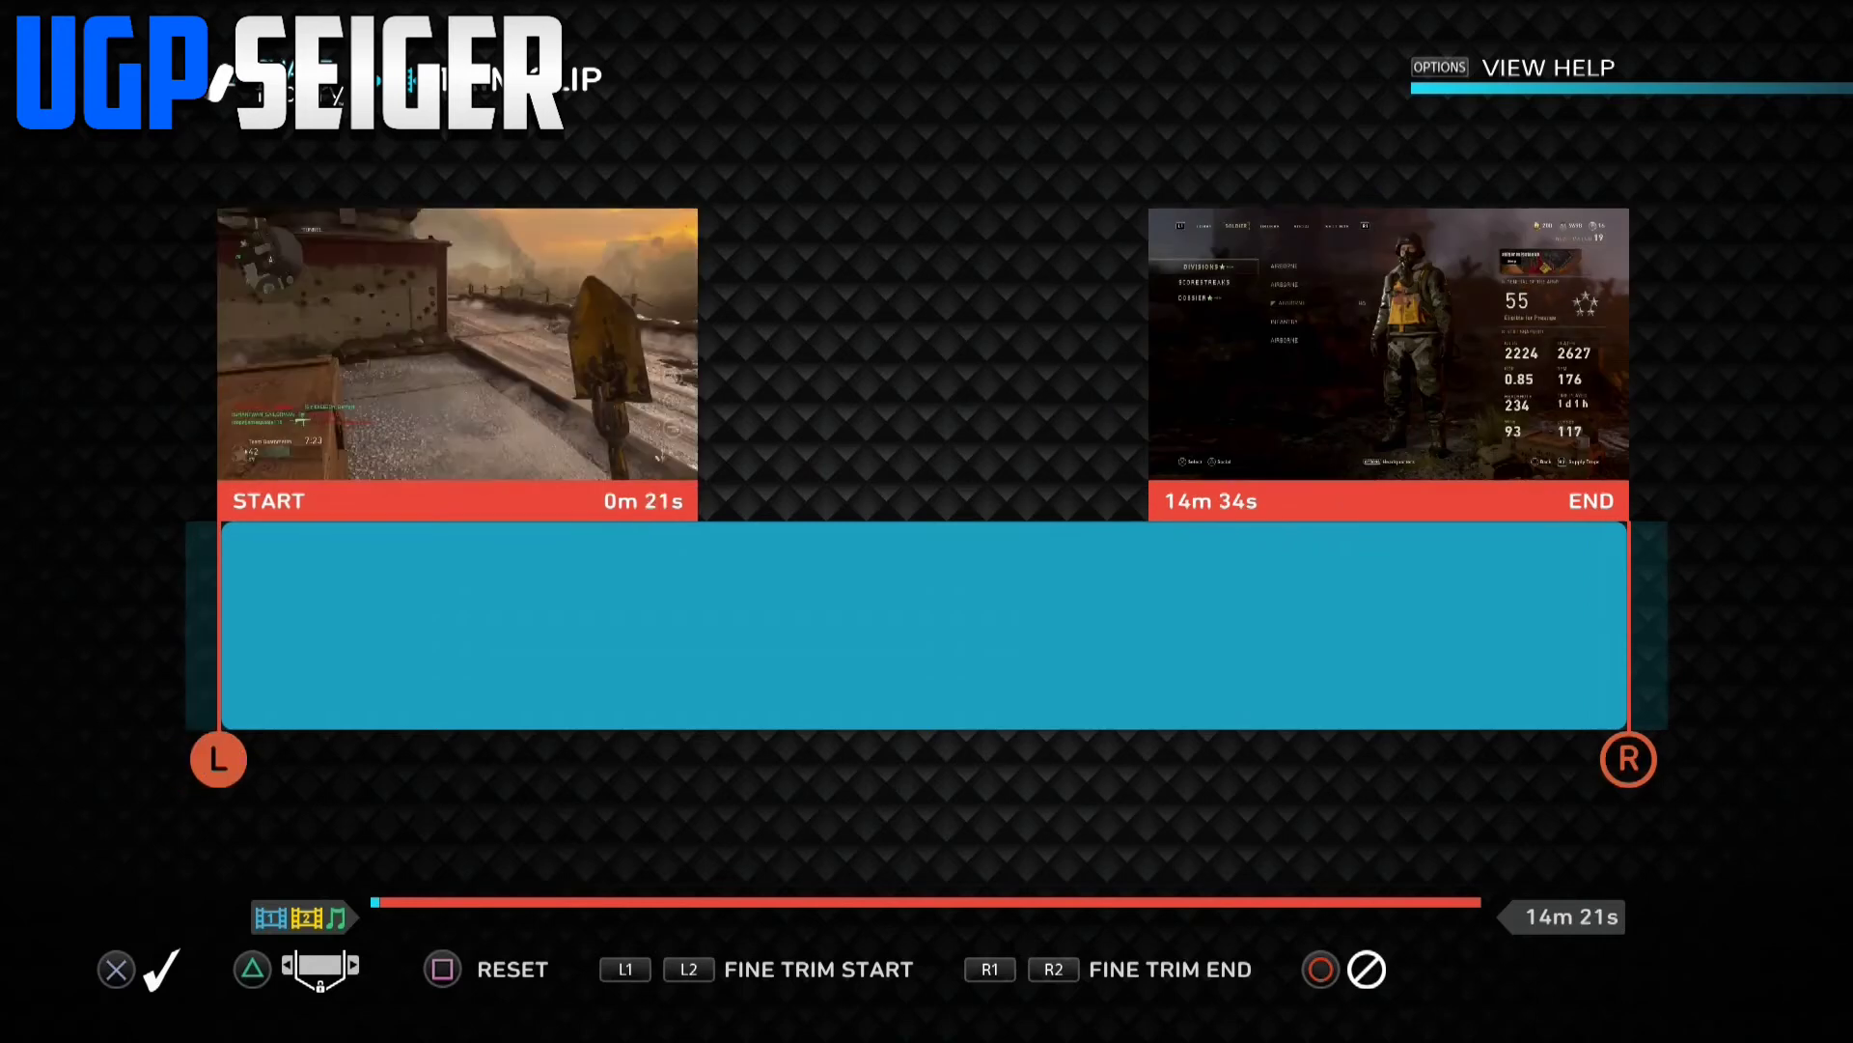
key("Left")
key("Escape")
- Open Move Clip for the second segment and leave the segment order as it is
key("Return")
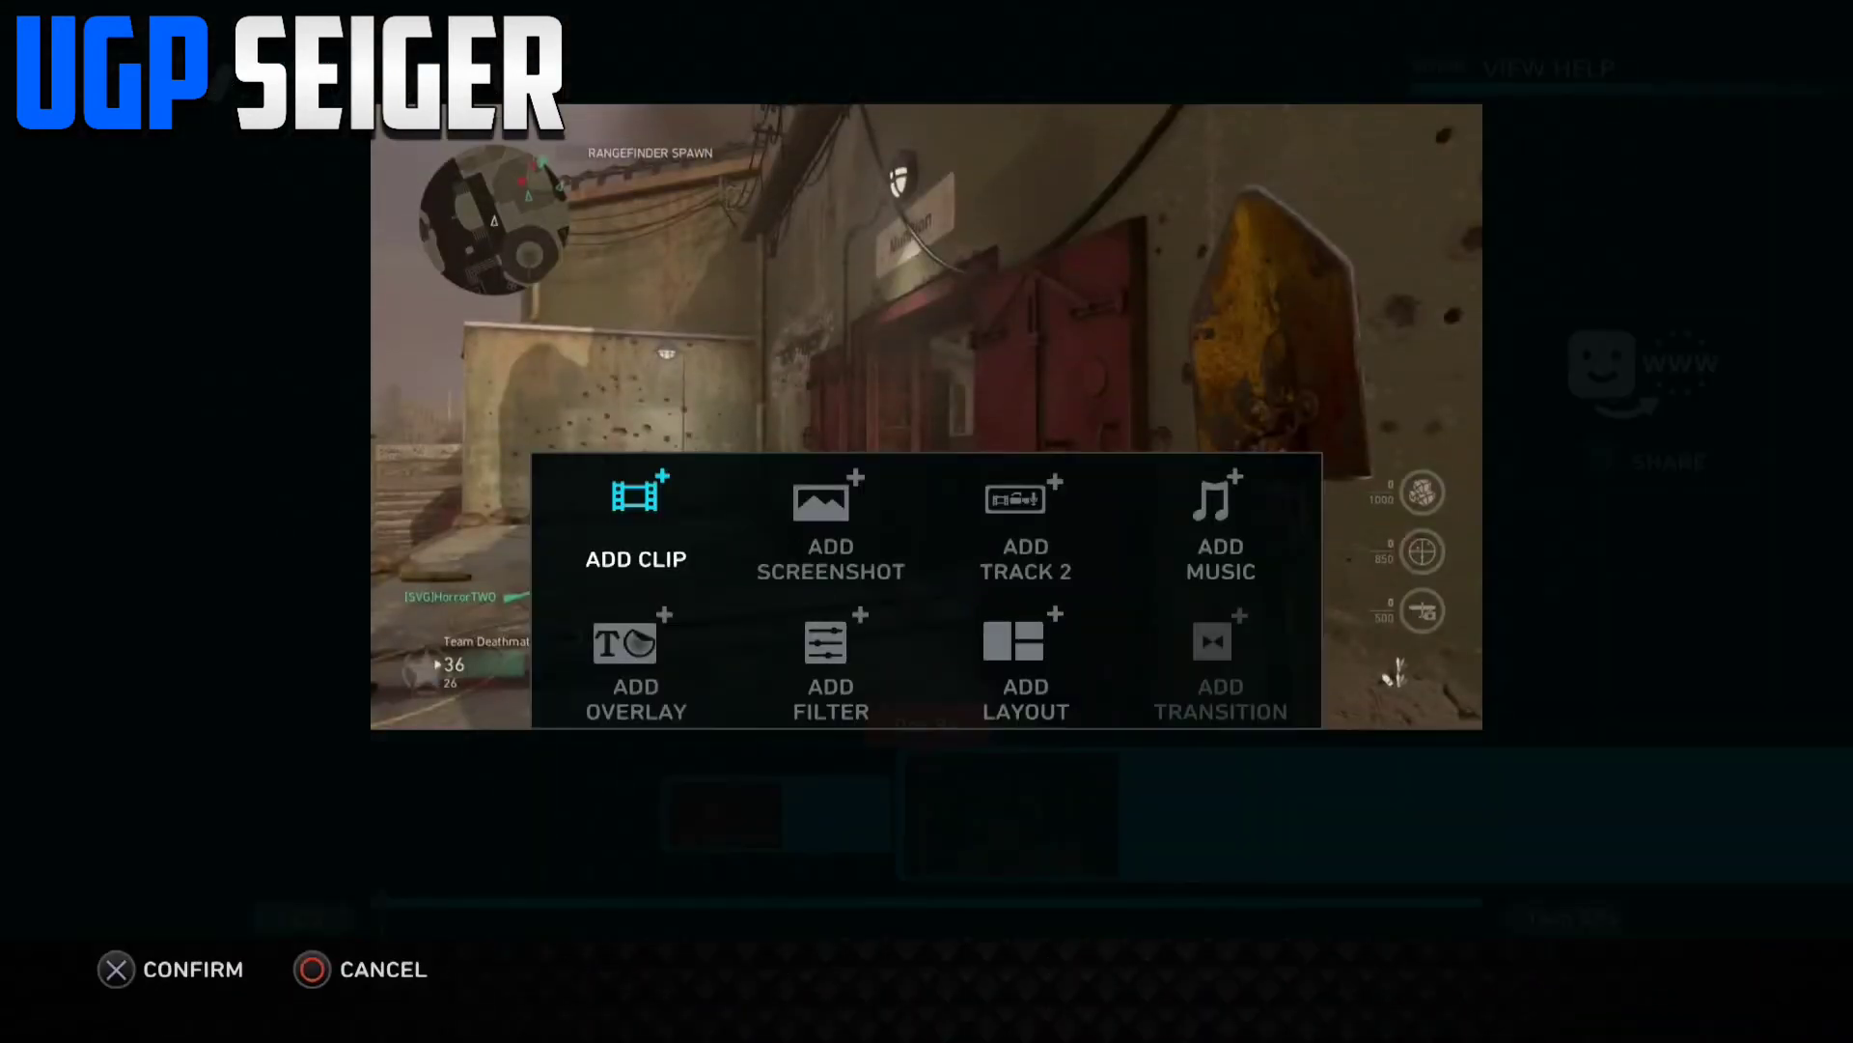
key("Escape")
key("Return")
key("Right")
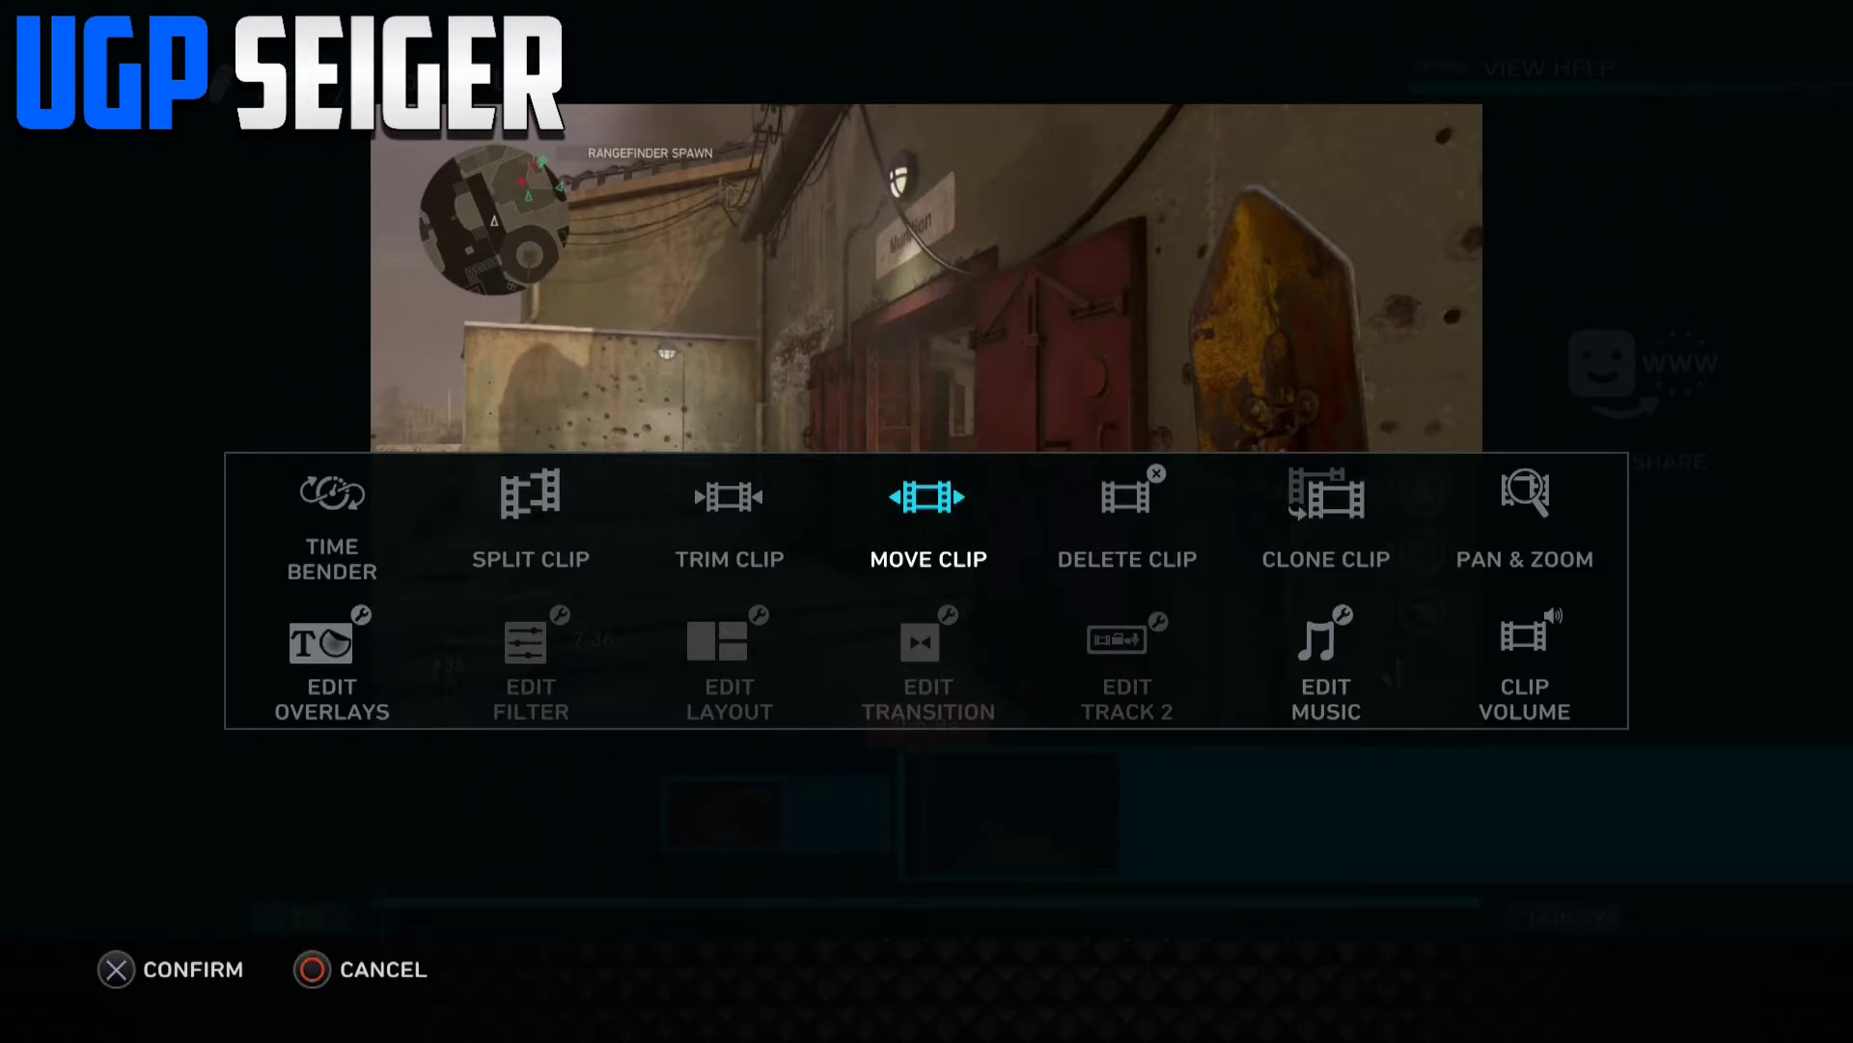
key("Return")
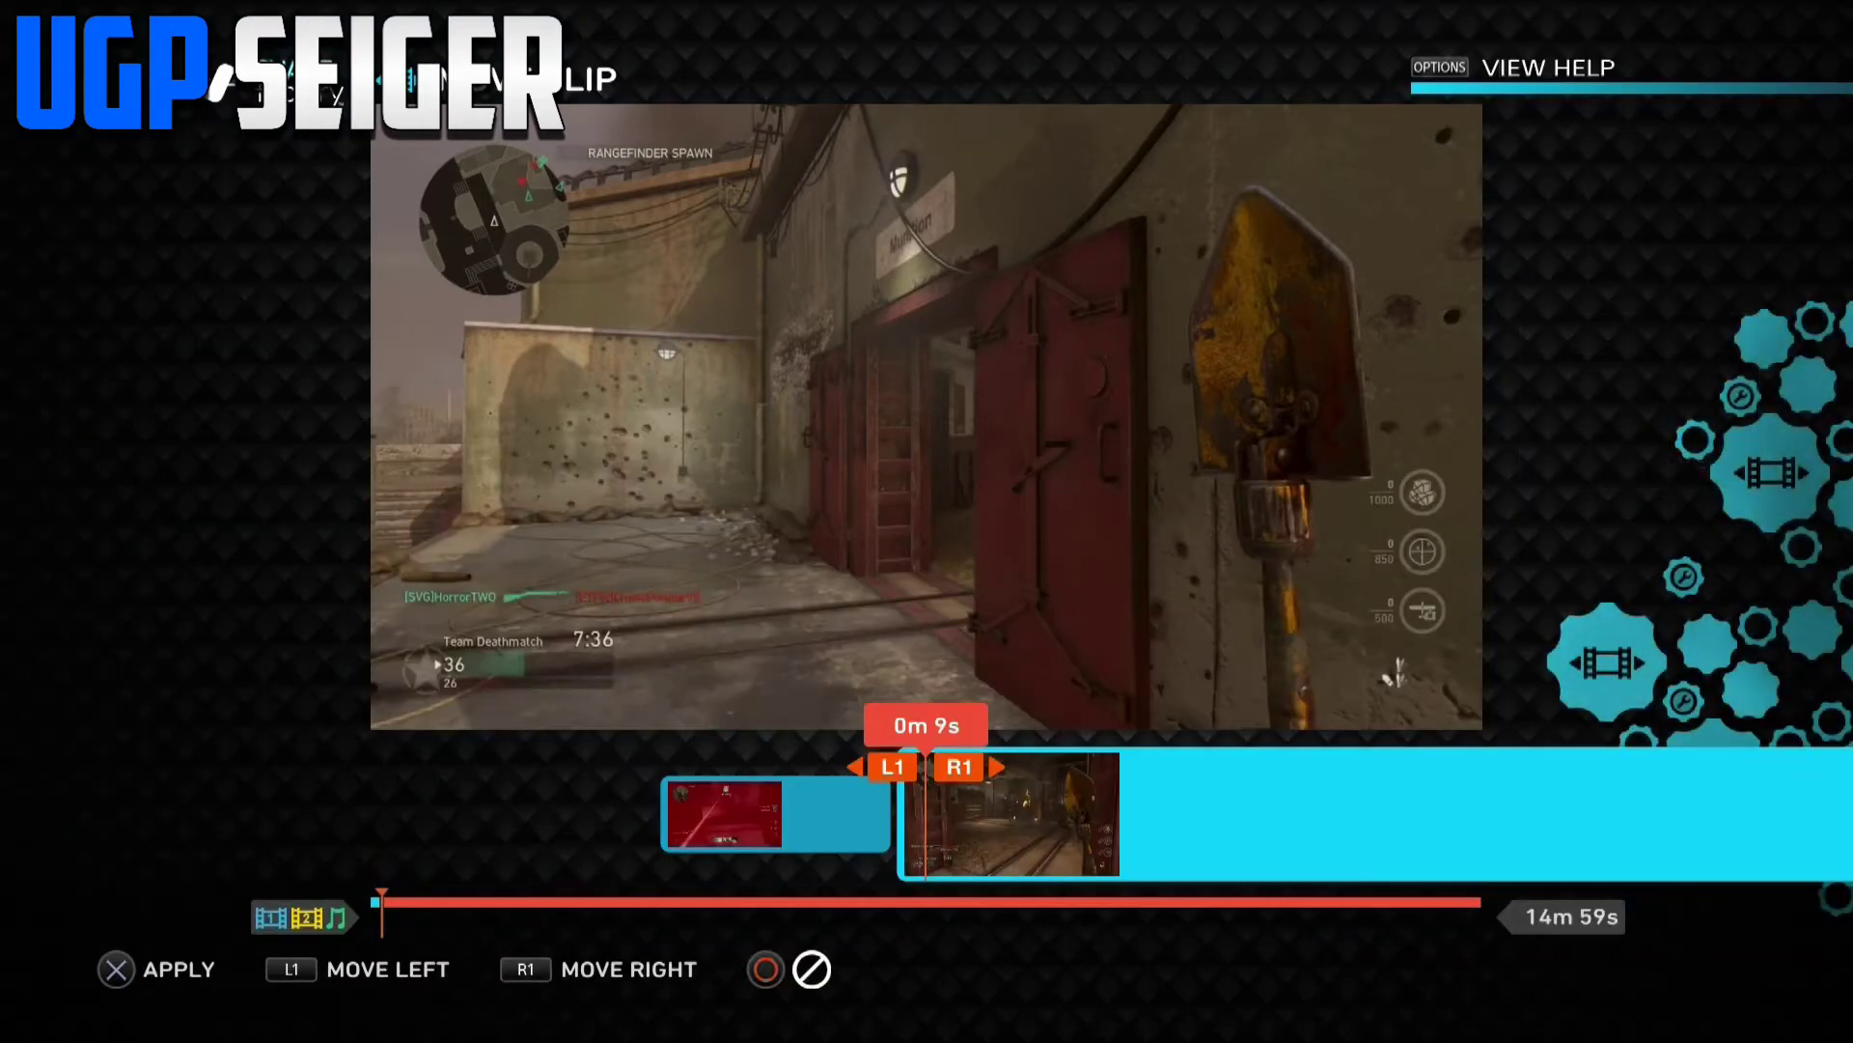
key("Return")
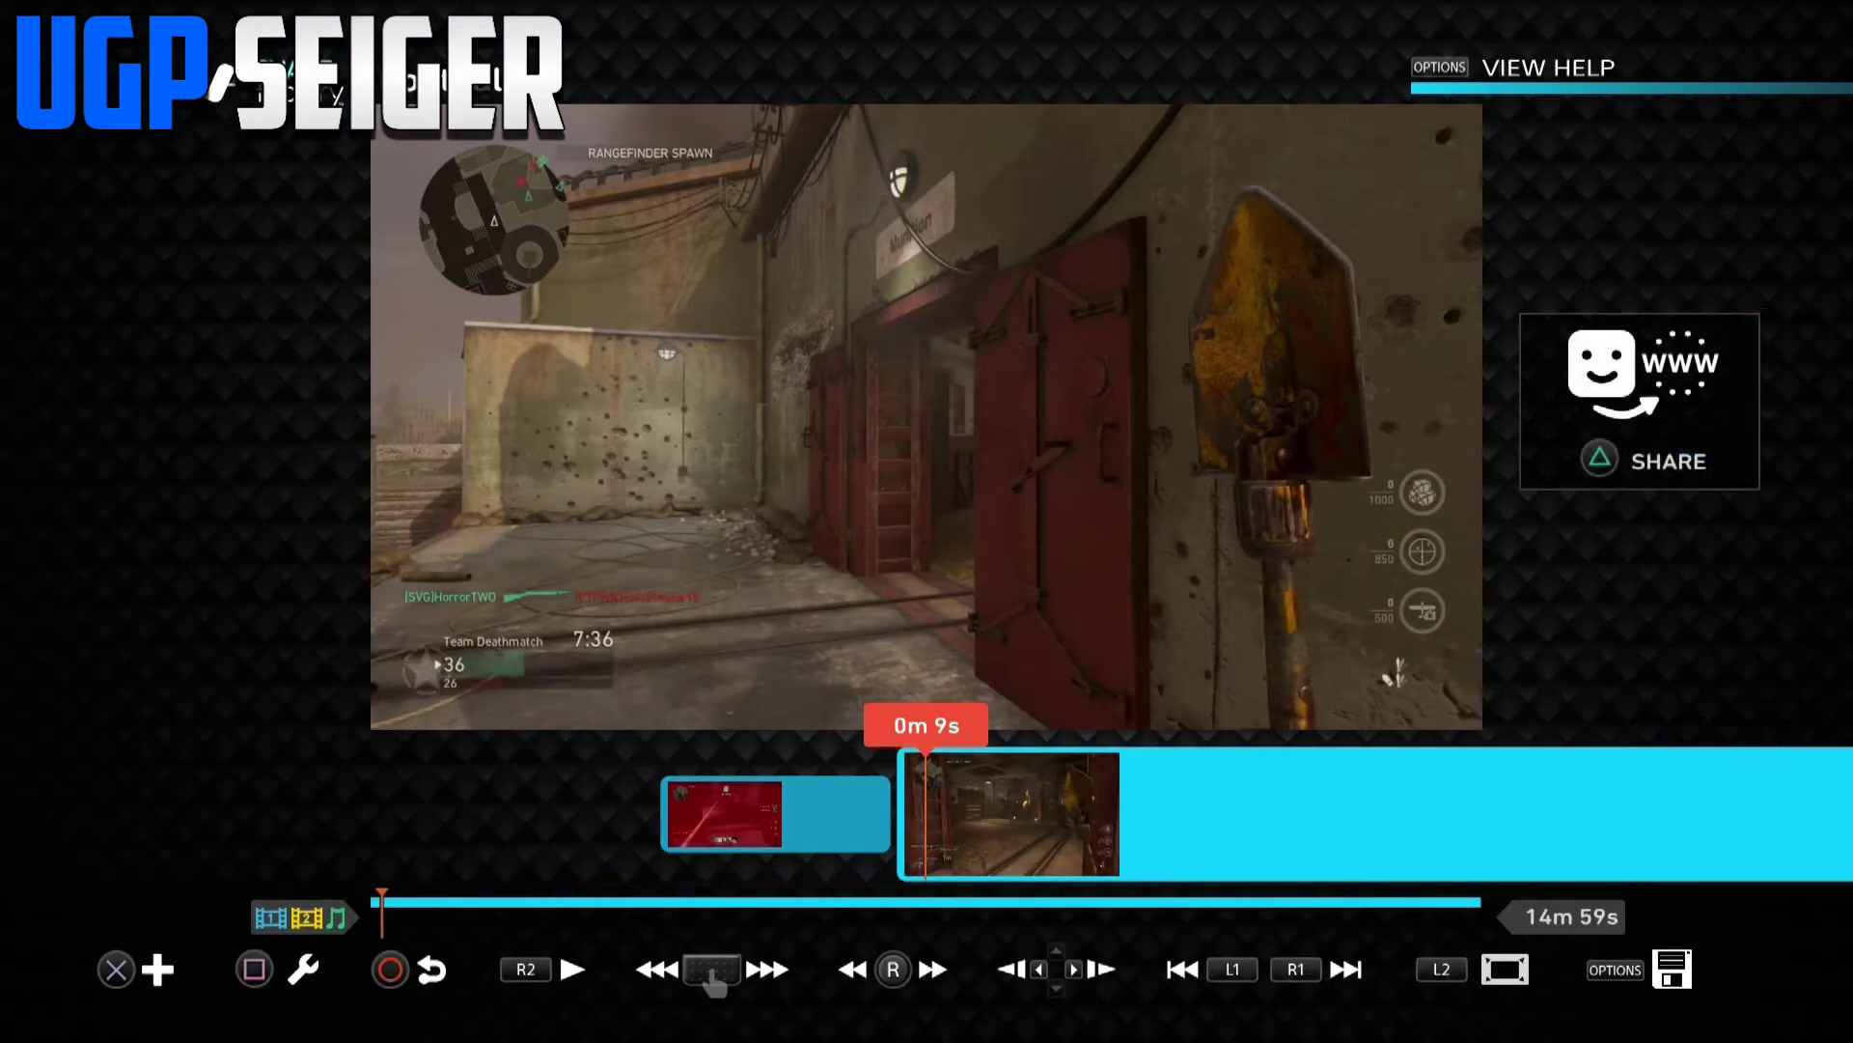
- Bring up the deletion confirmation for the second segment and dismiss it
key("Tab")
key("Right")
key("Right")
key("Left")
key("Return")
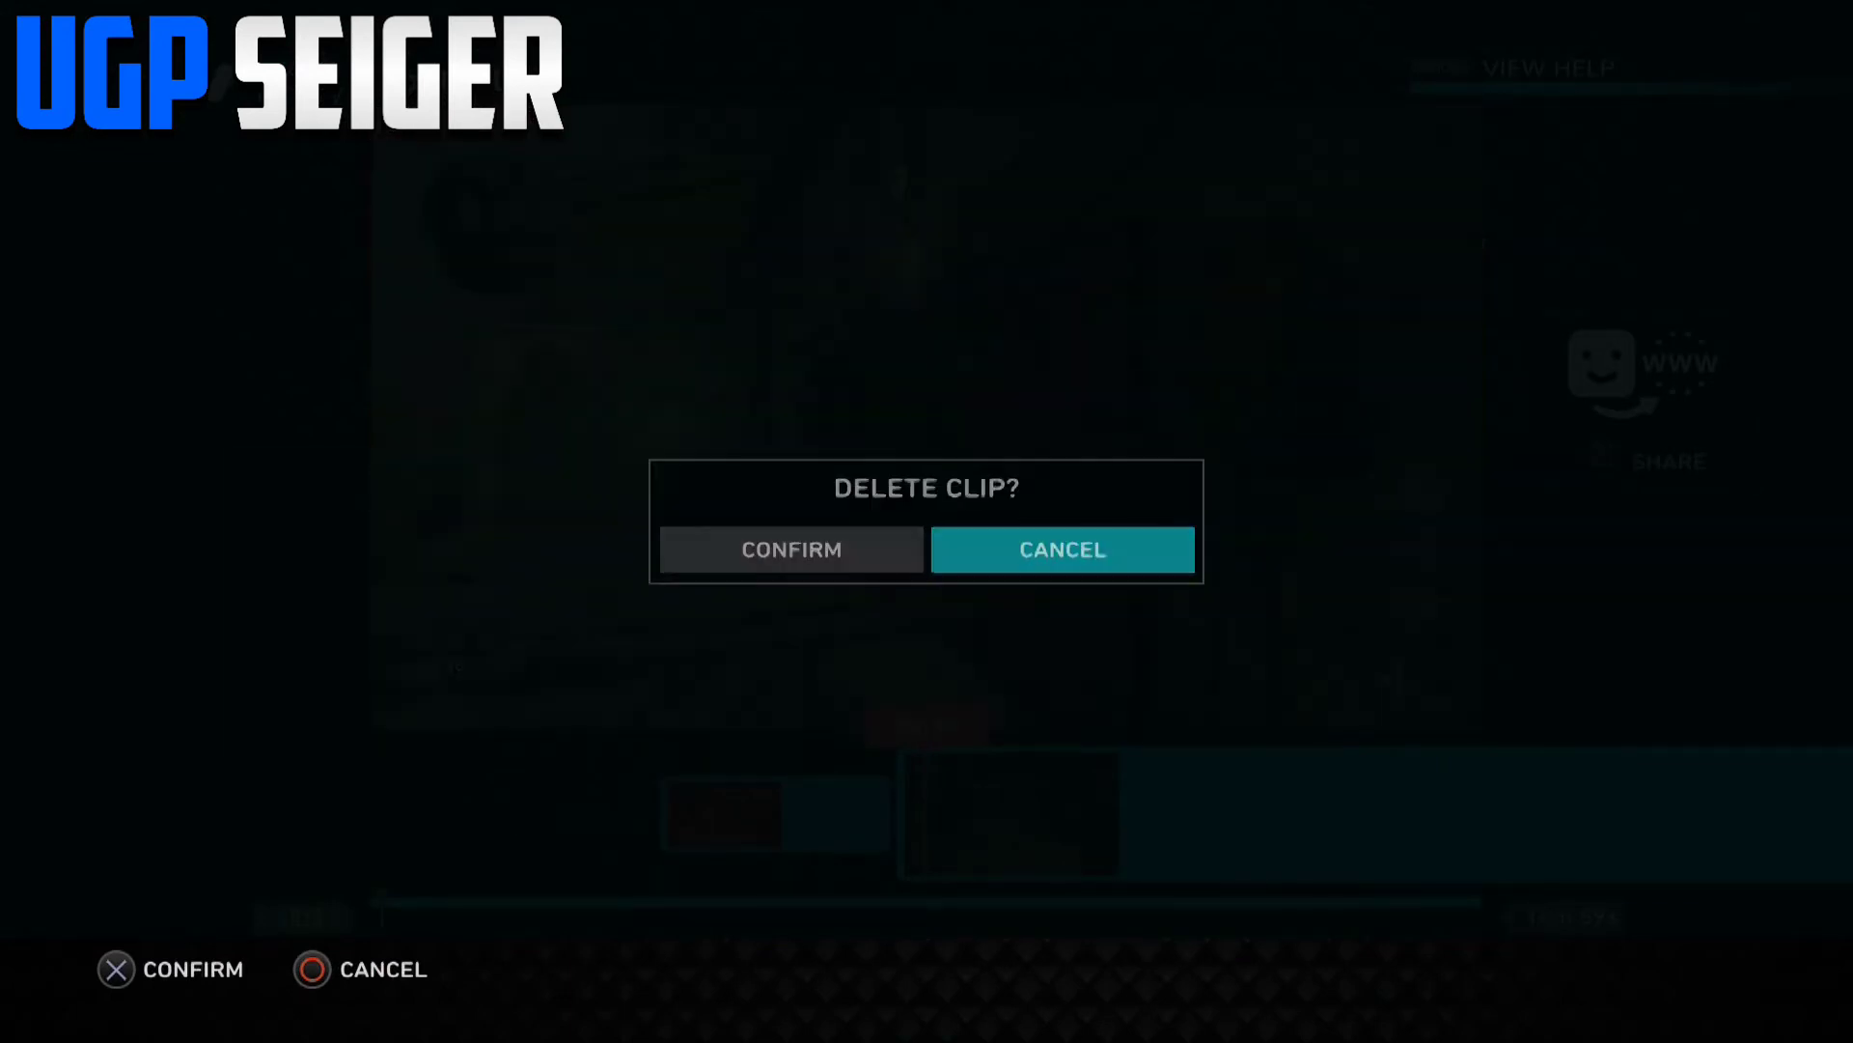
key("Left")
key("Return")
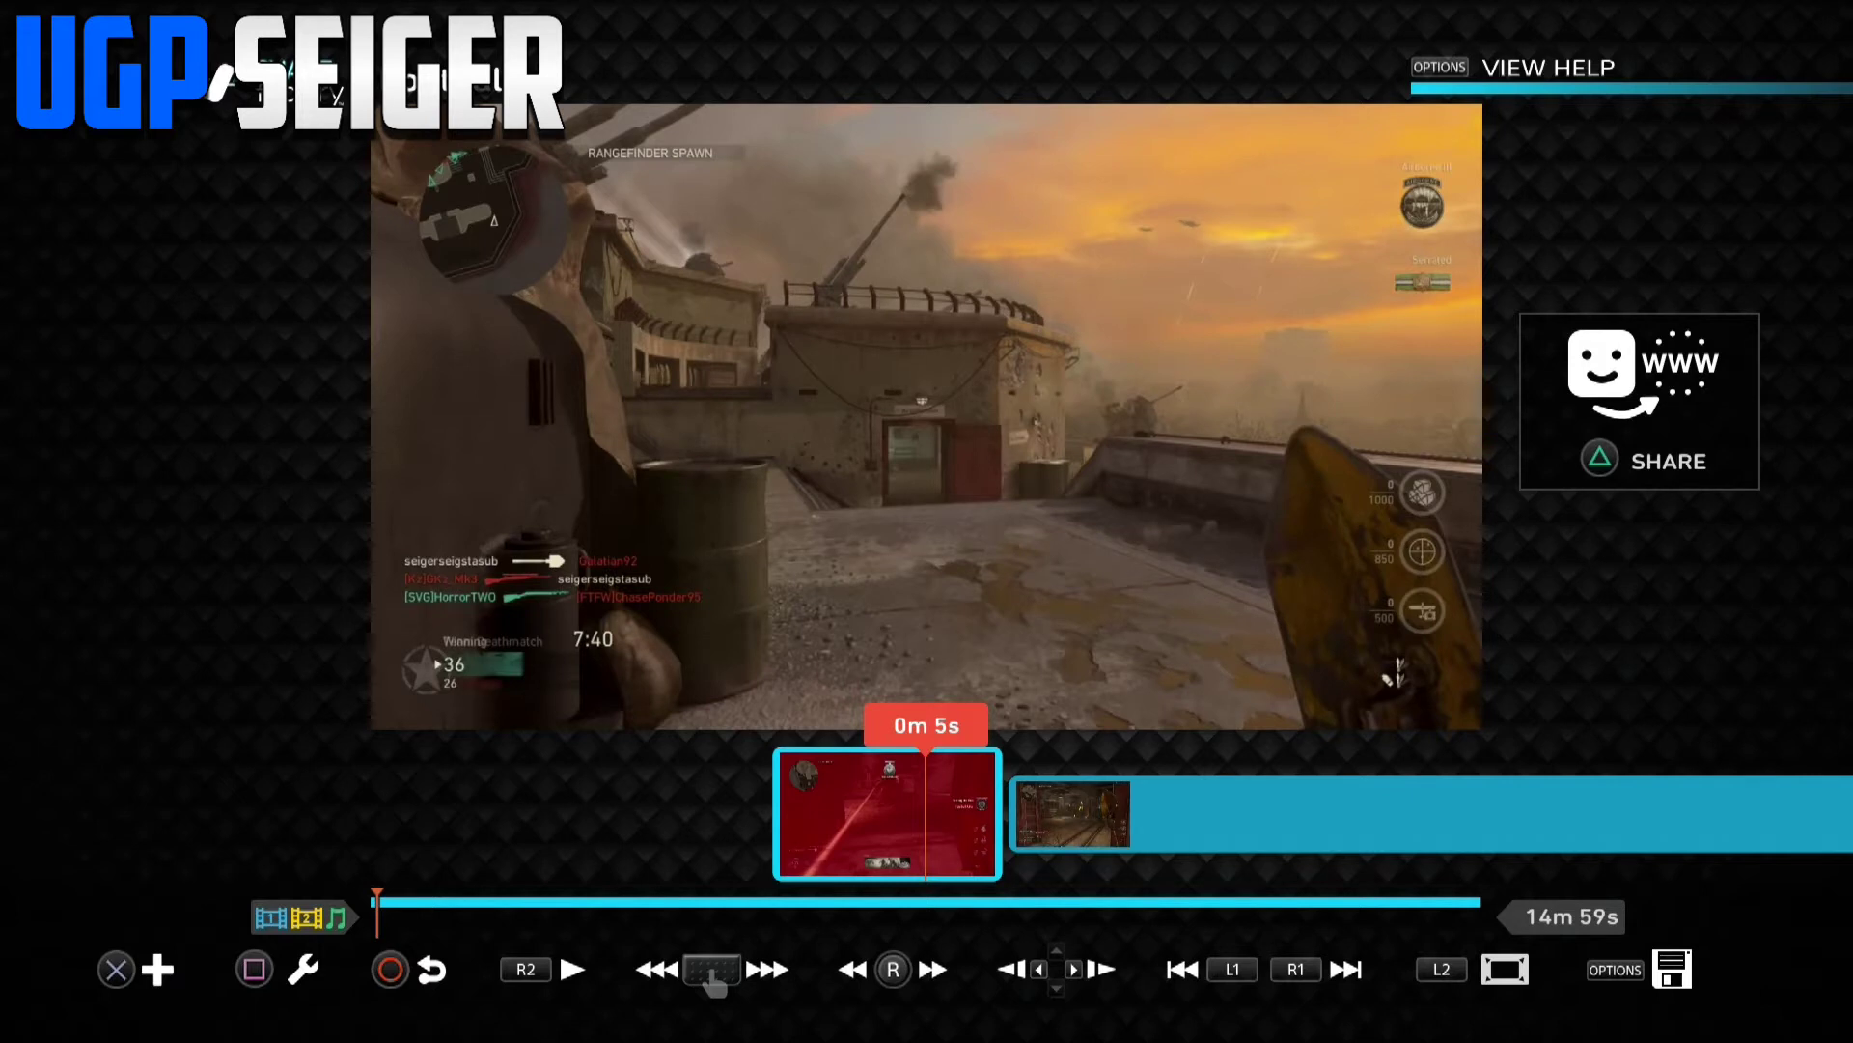
- Delete the first split segment of the gameplay clip and confirm the deletion
key("s")
key("Return")
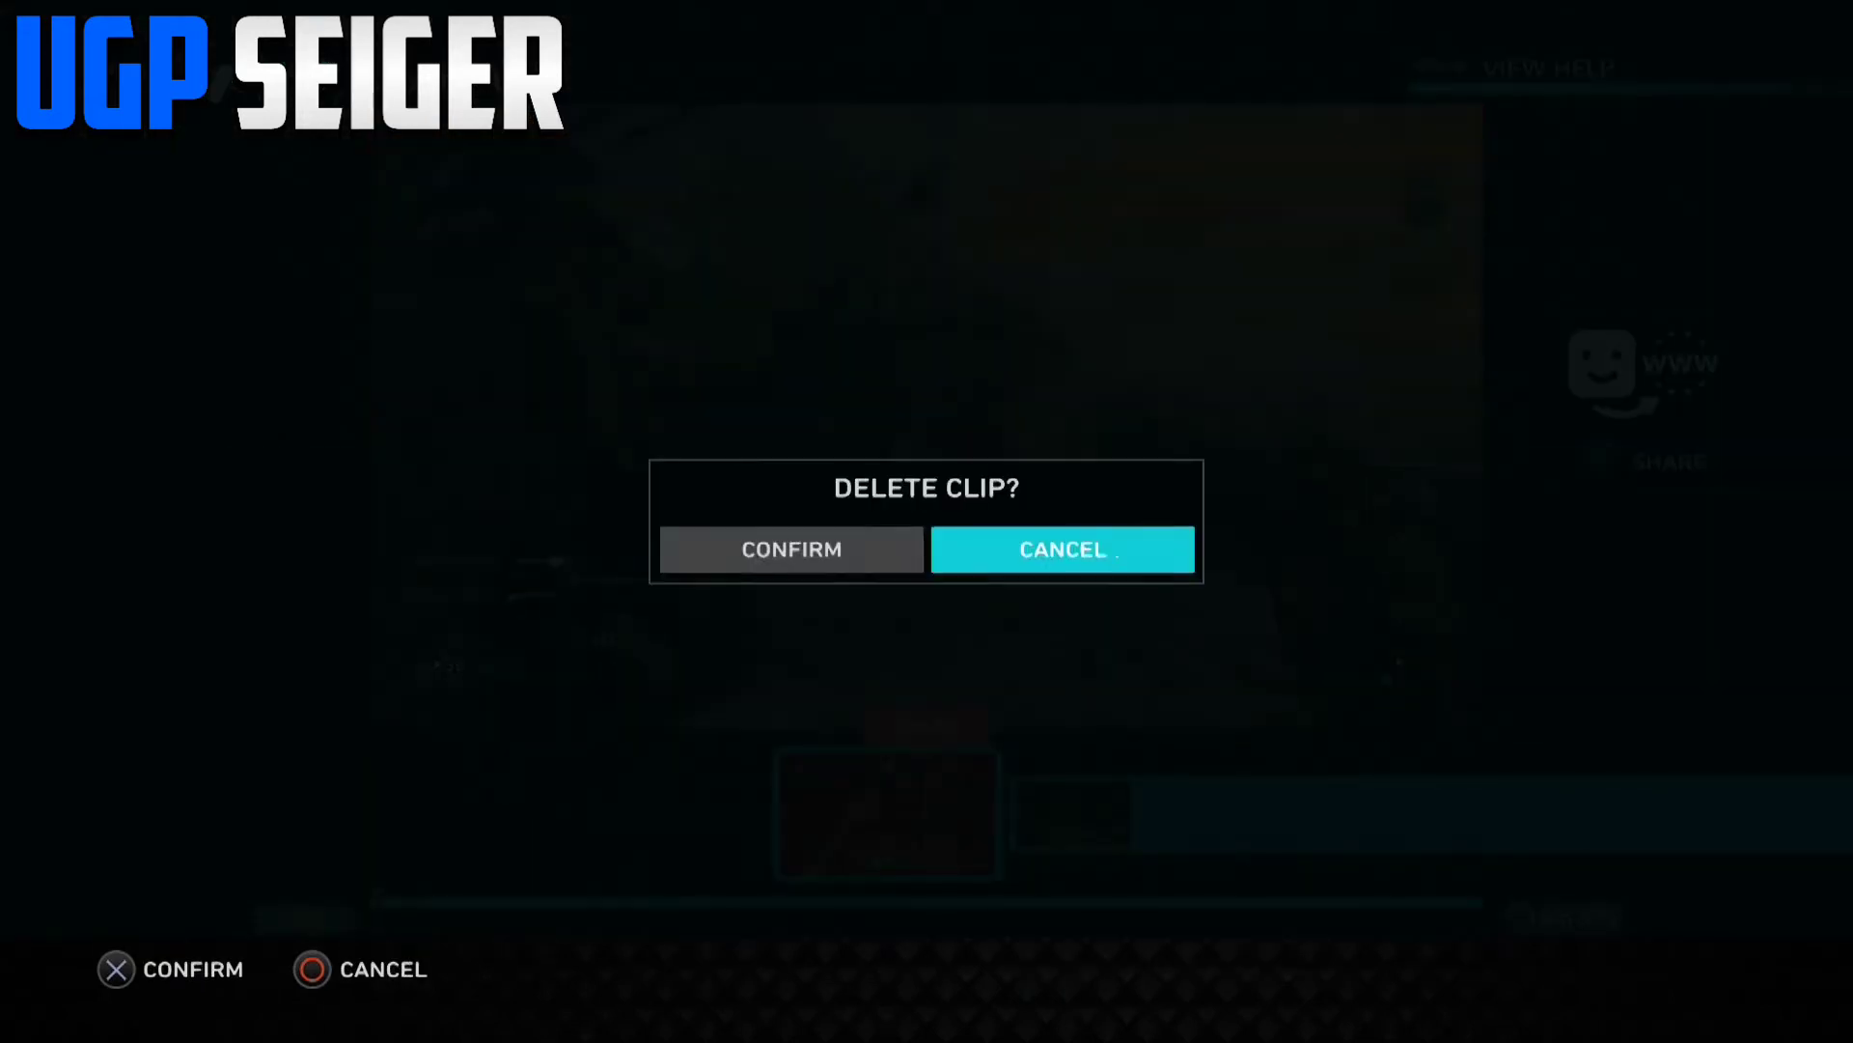
key("Left")
key("Return")
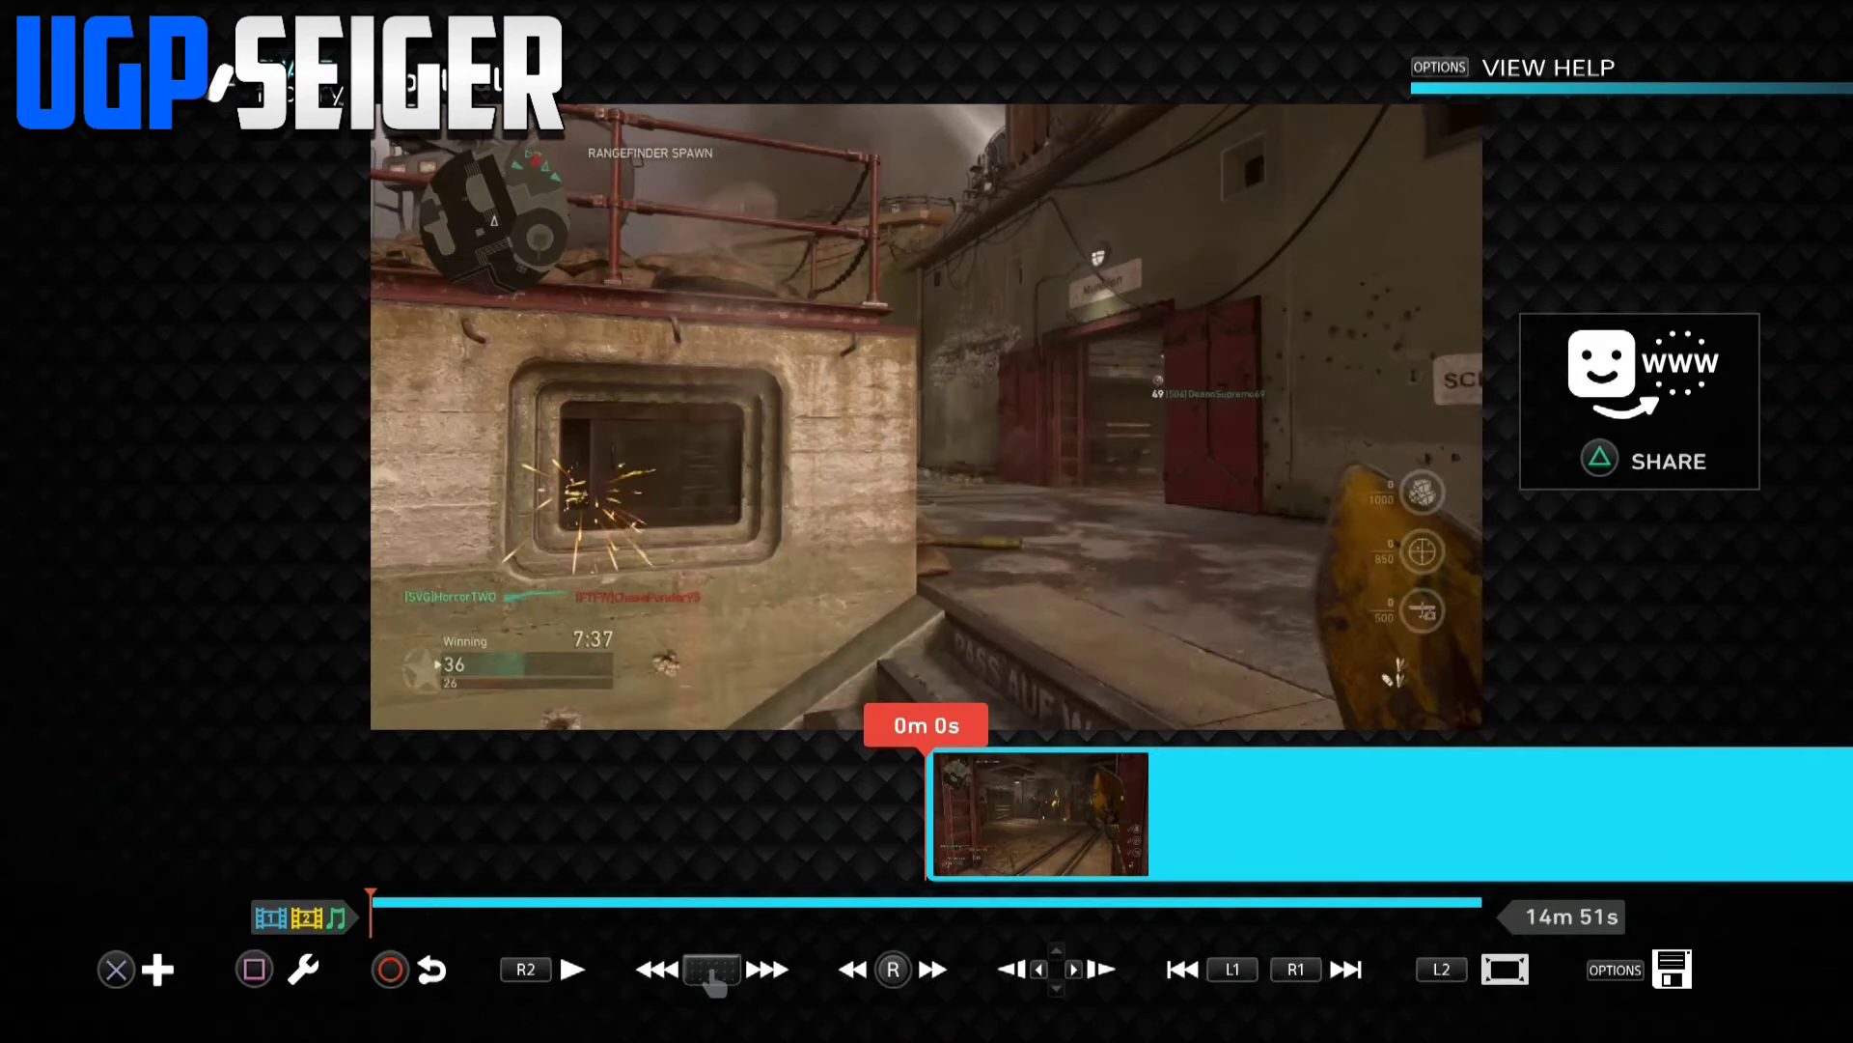
- Clone the remaining gameplay clip on the timeline
key("s")
key("Right")
key("Right")
key("Right")
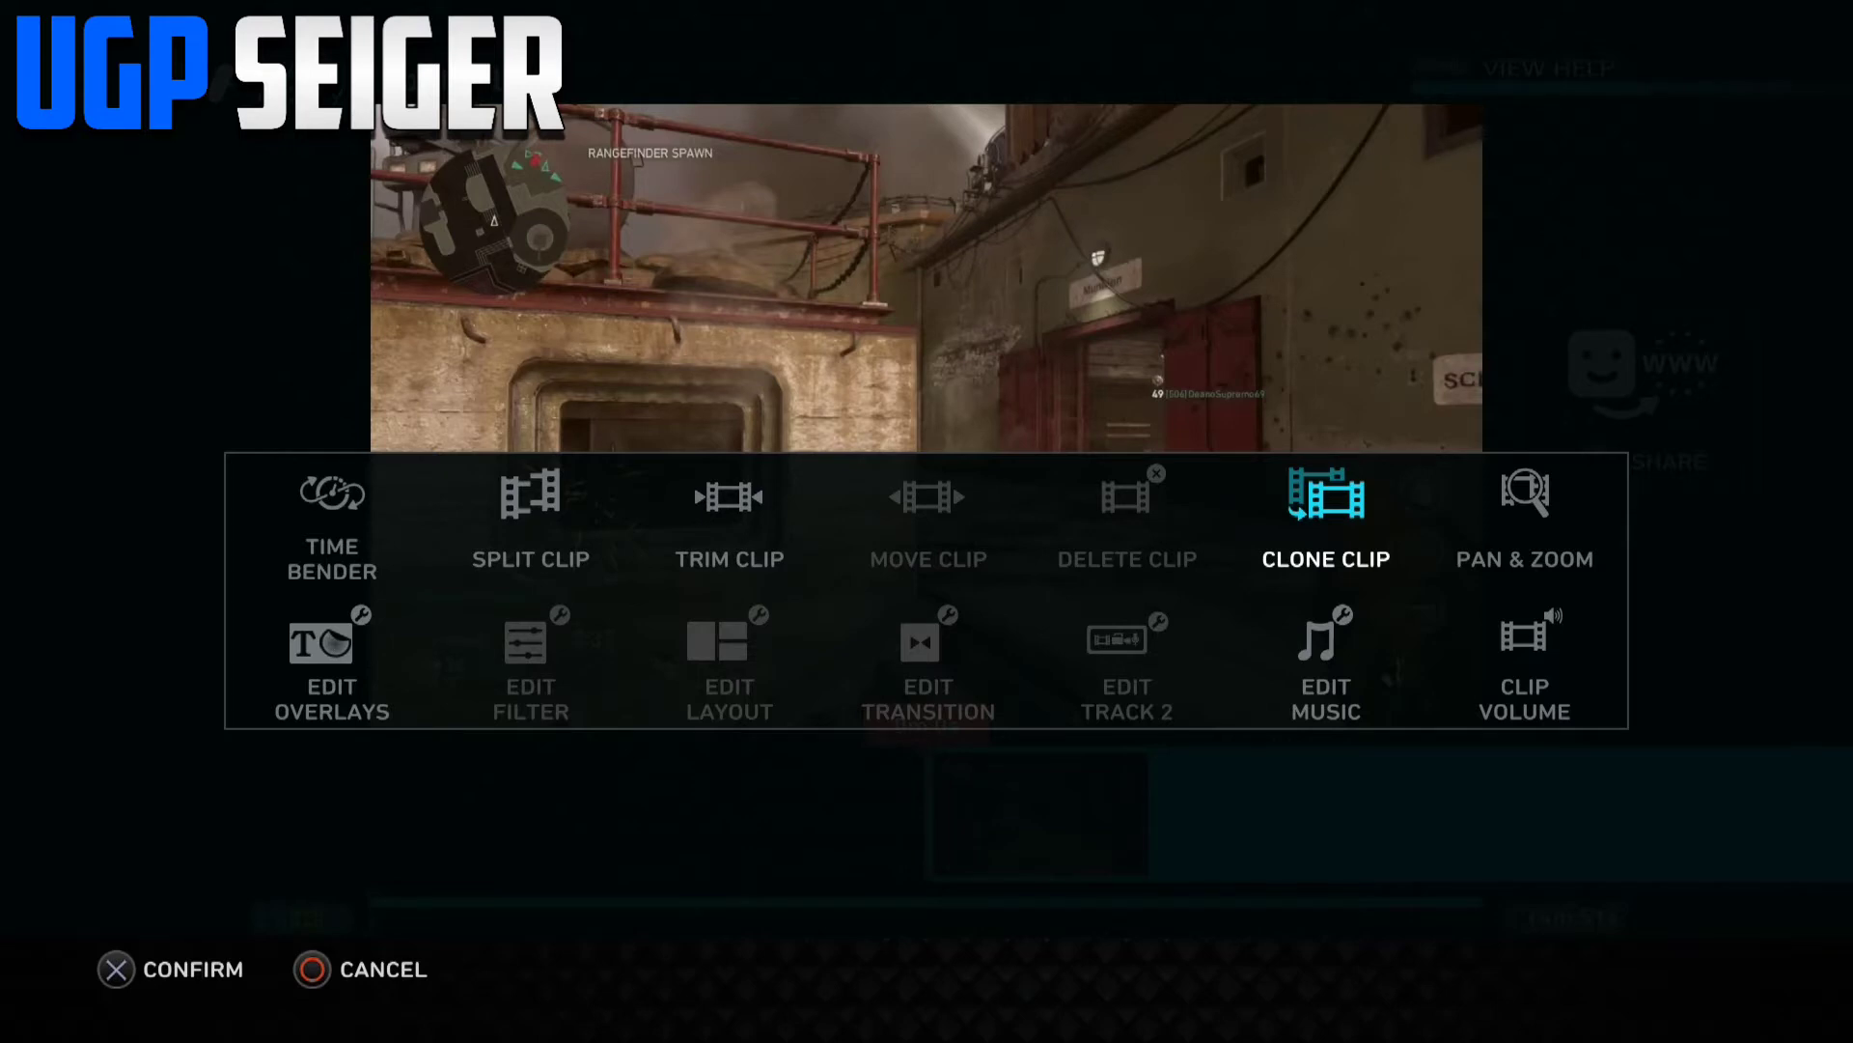
key("Return")
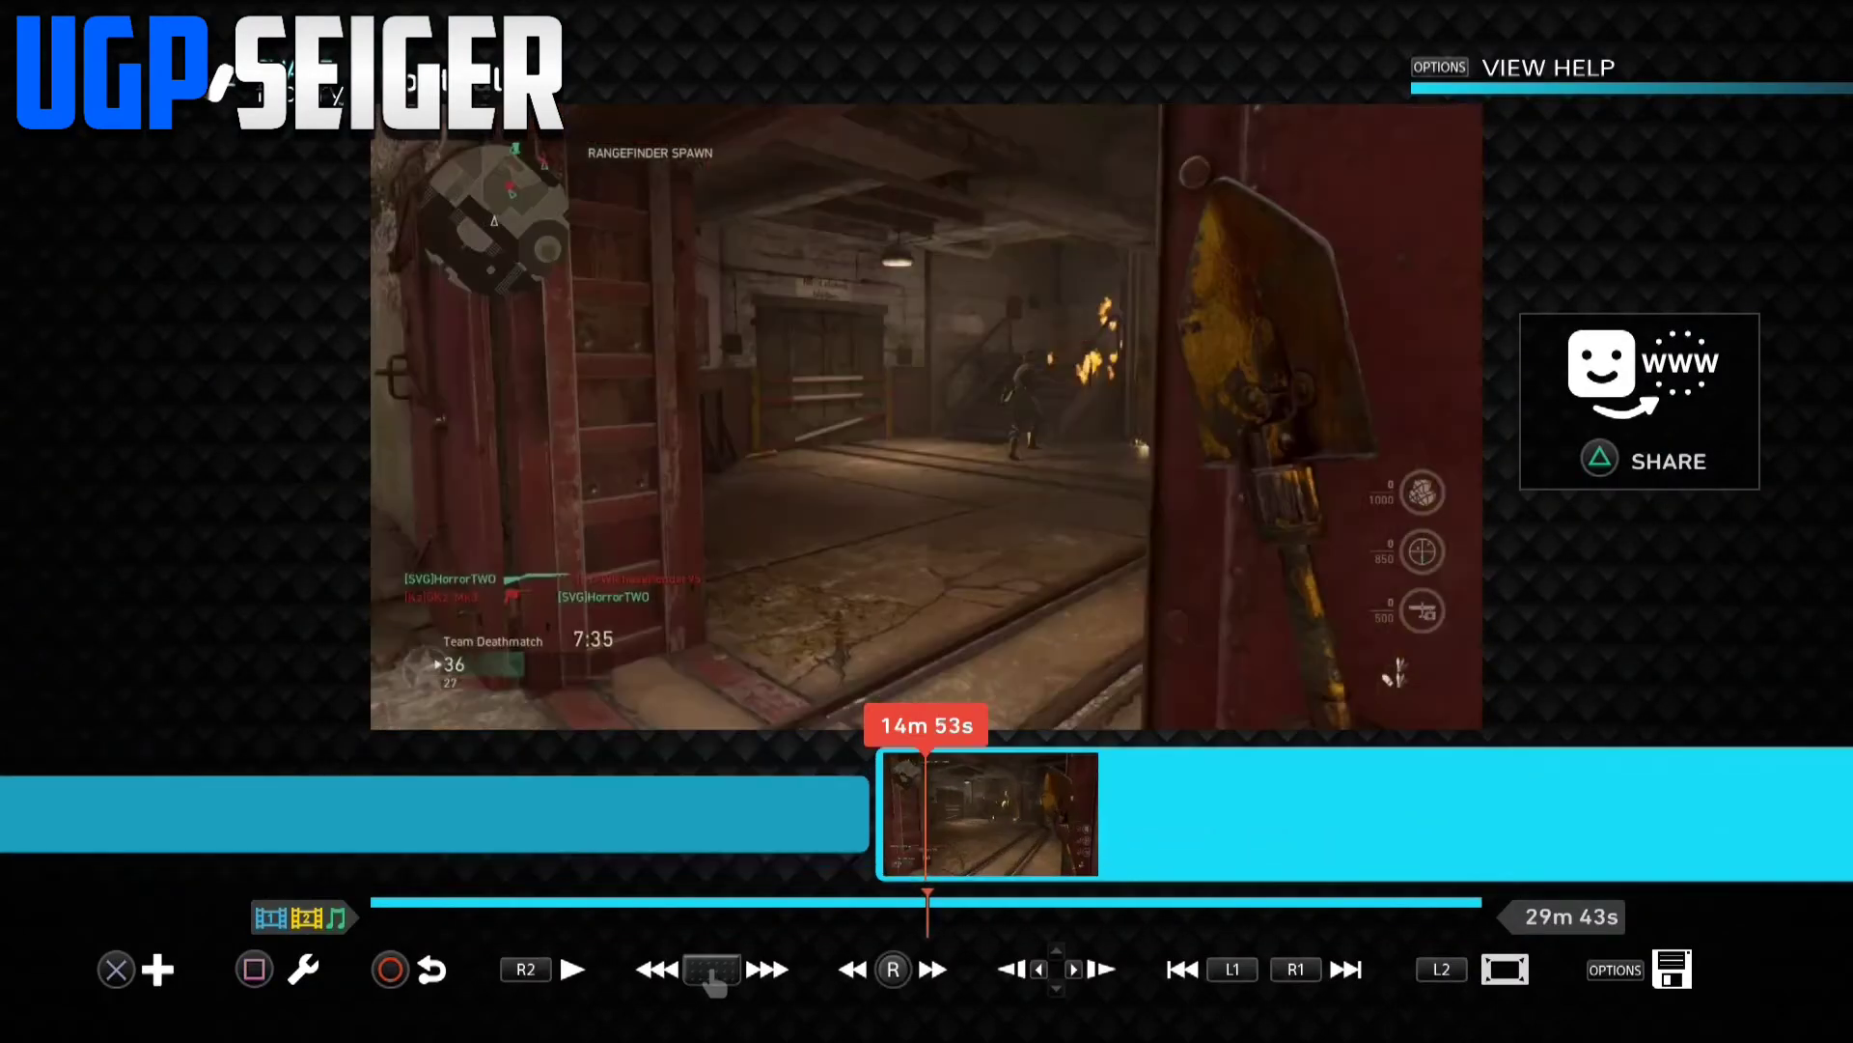
- Delete the cloned copy so that a single gameplay clip is left on the timeline
key("s")
key("Left")
key("Return")
key("Return")
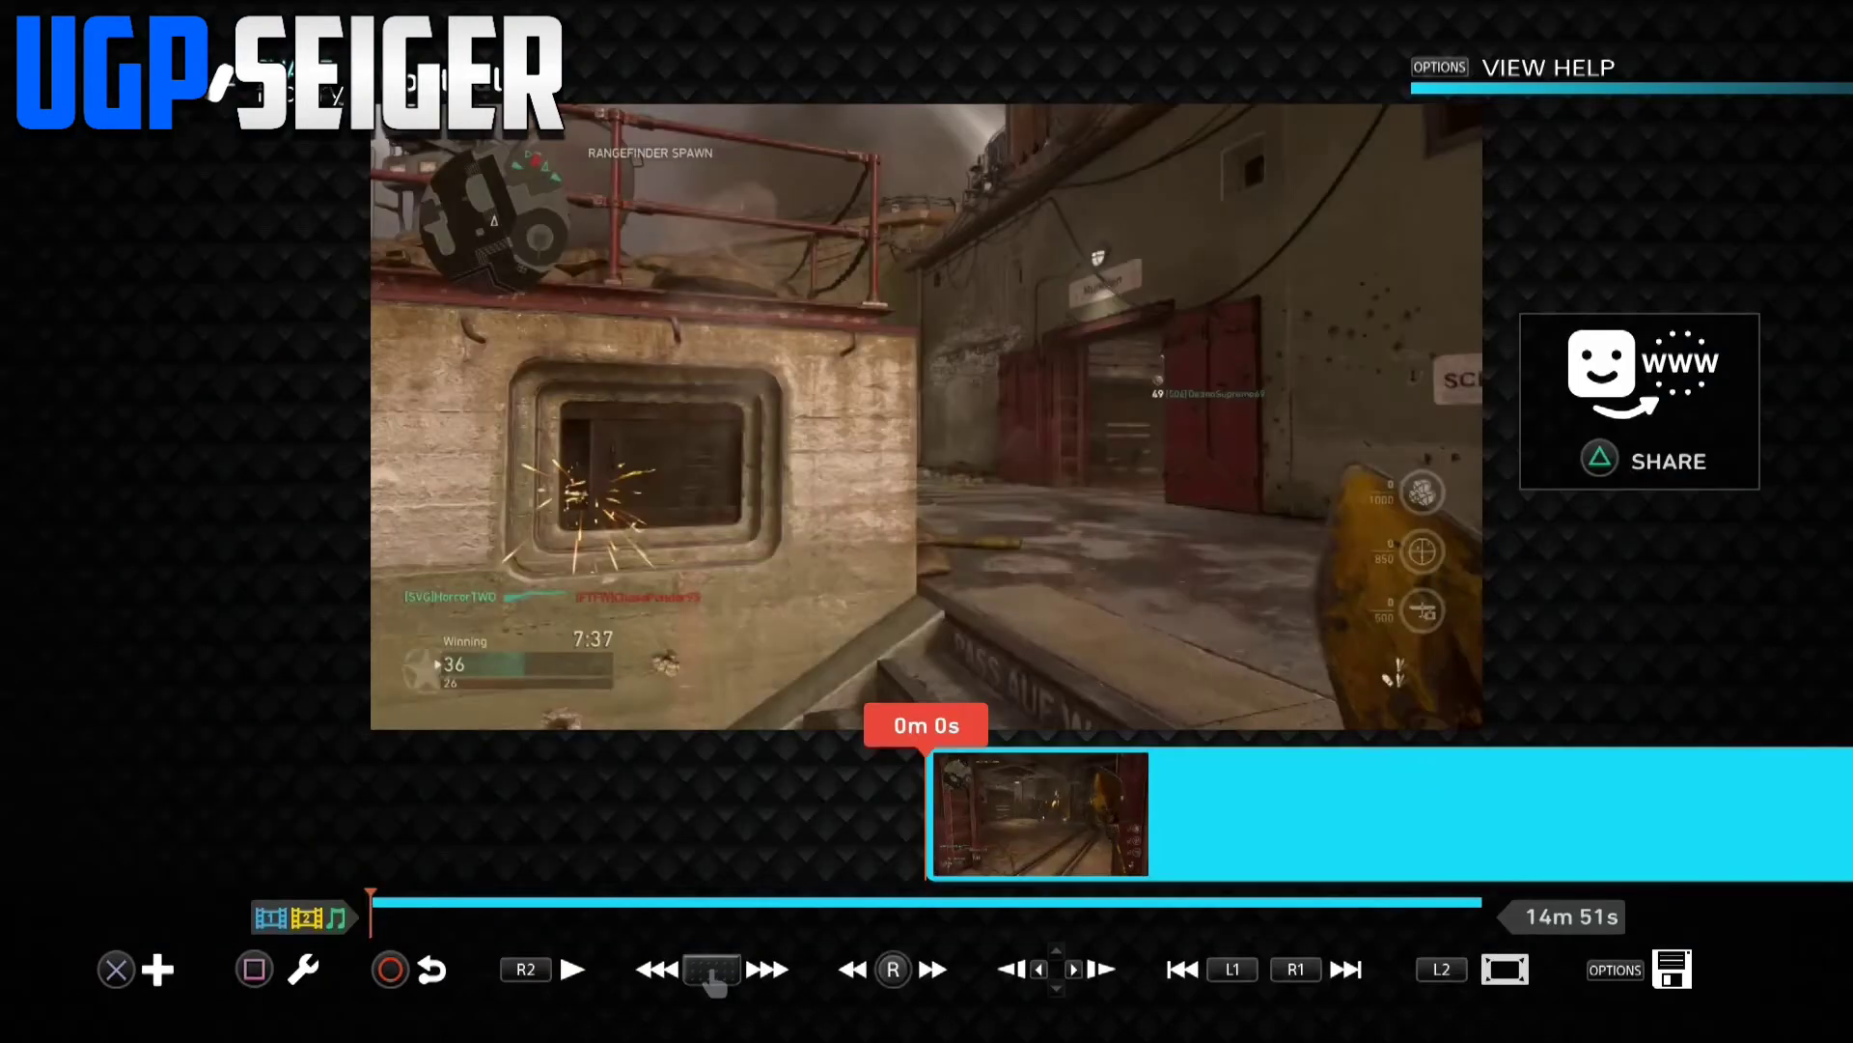
- Try a 180% zoom on the gameplay clip with Pan & Zoom, pan around the frame, and discard the change
key("s")
key("Right")
key("Right")
key("Right")
key("Right")
key("Right")
key("Right")
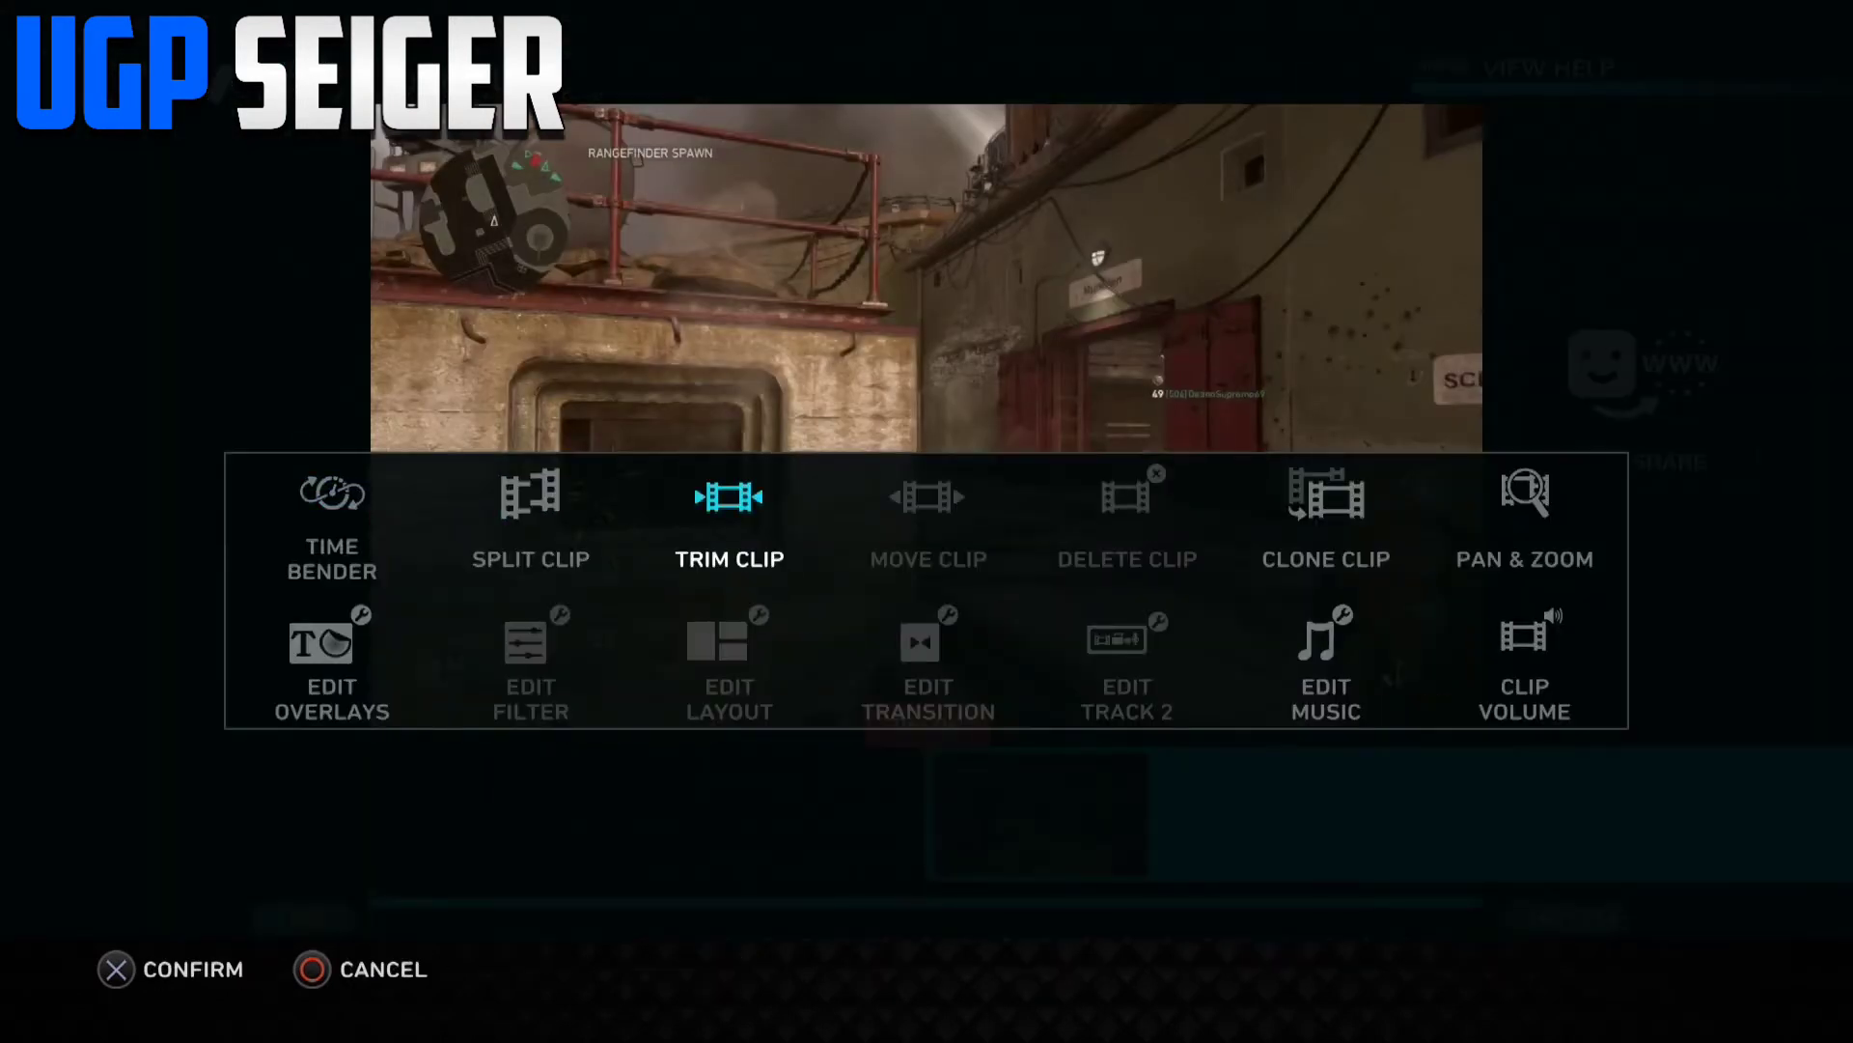
key("Return")
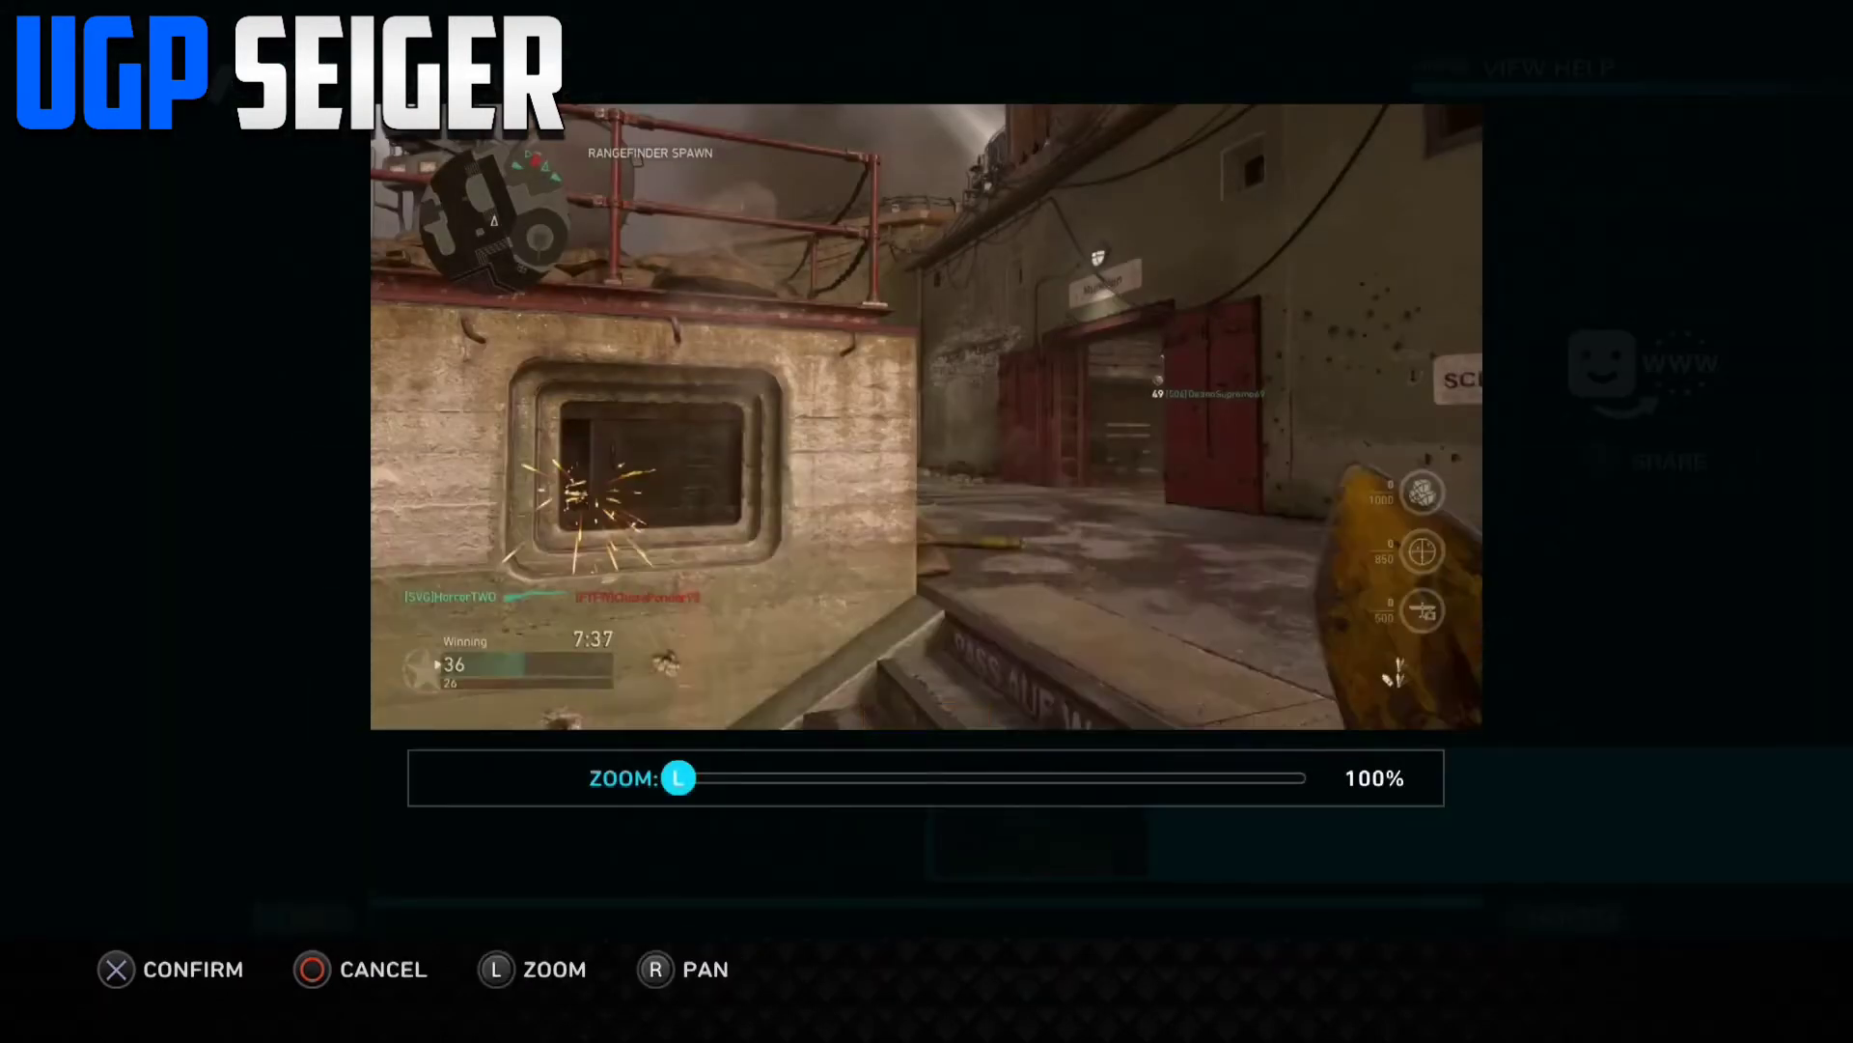
key("Right")
key("Right")
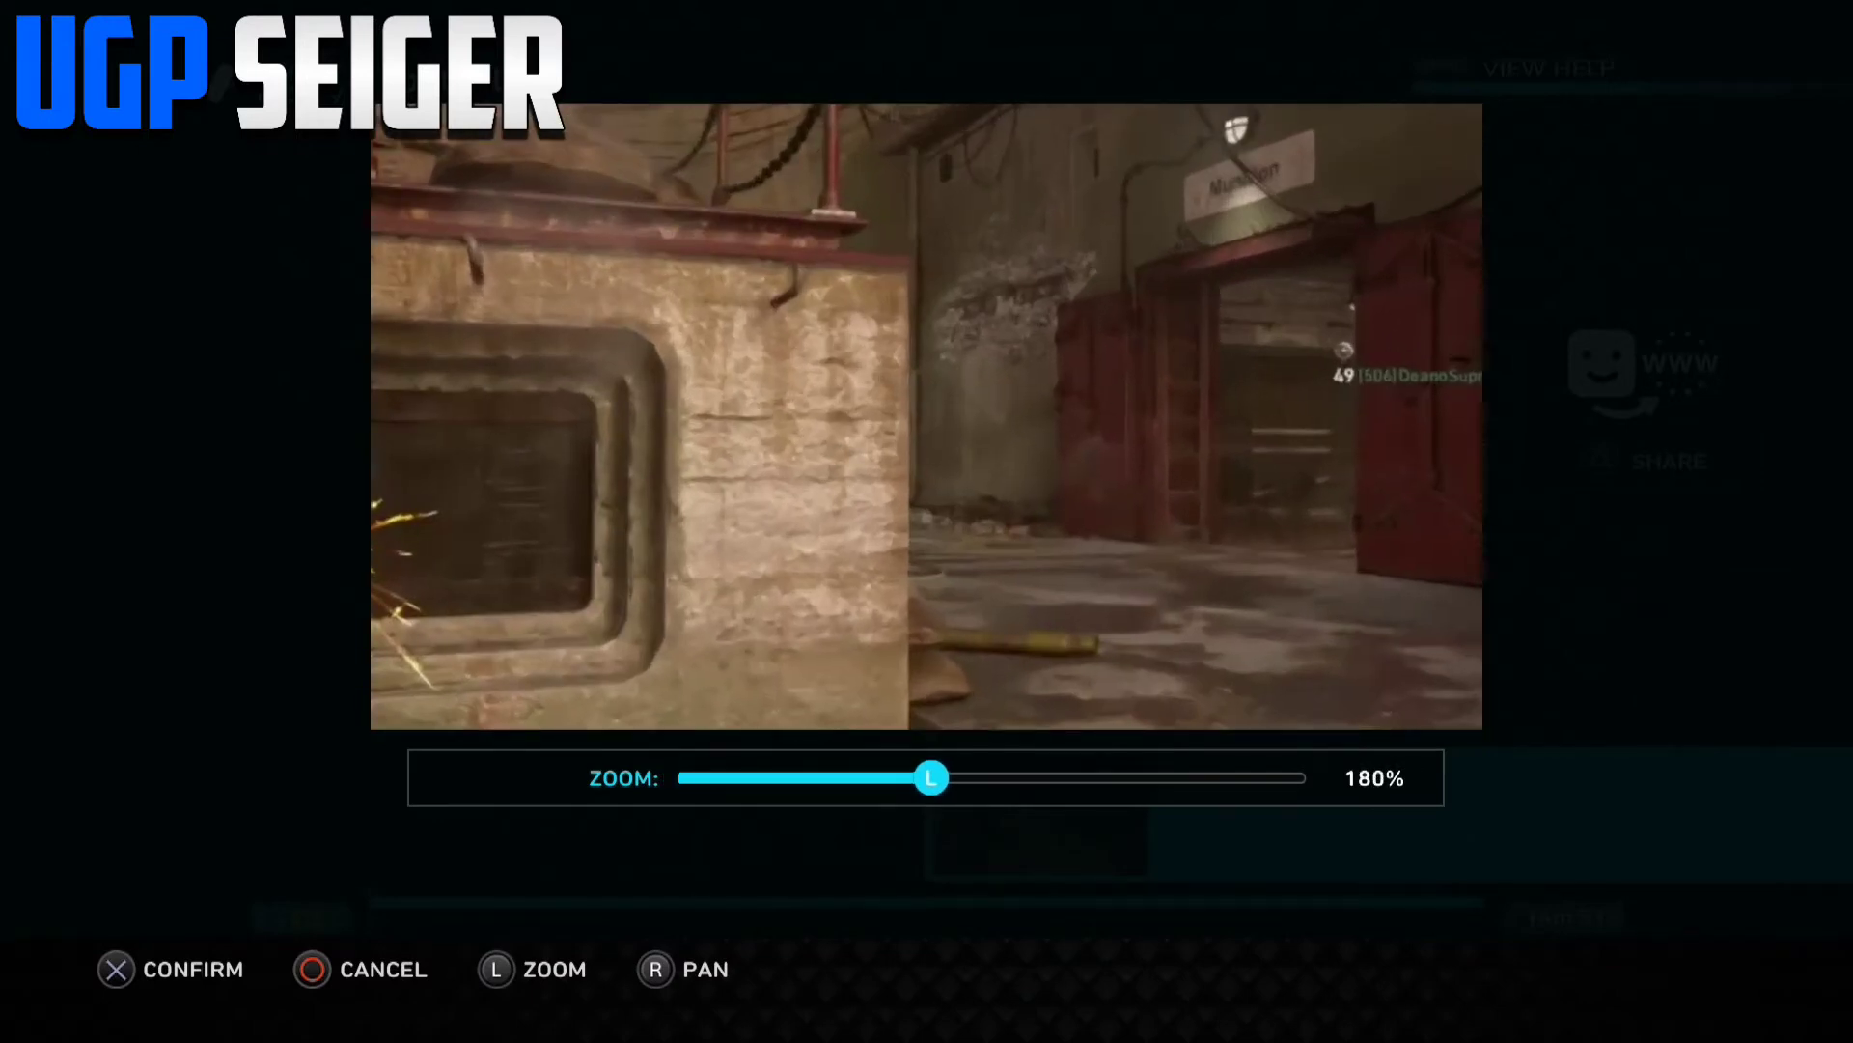
key("Right")
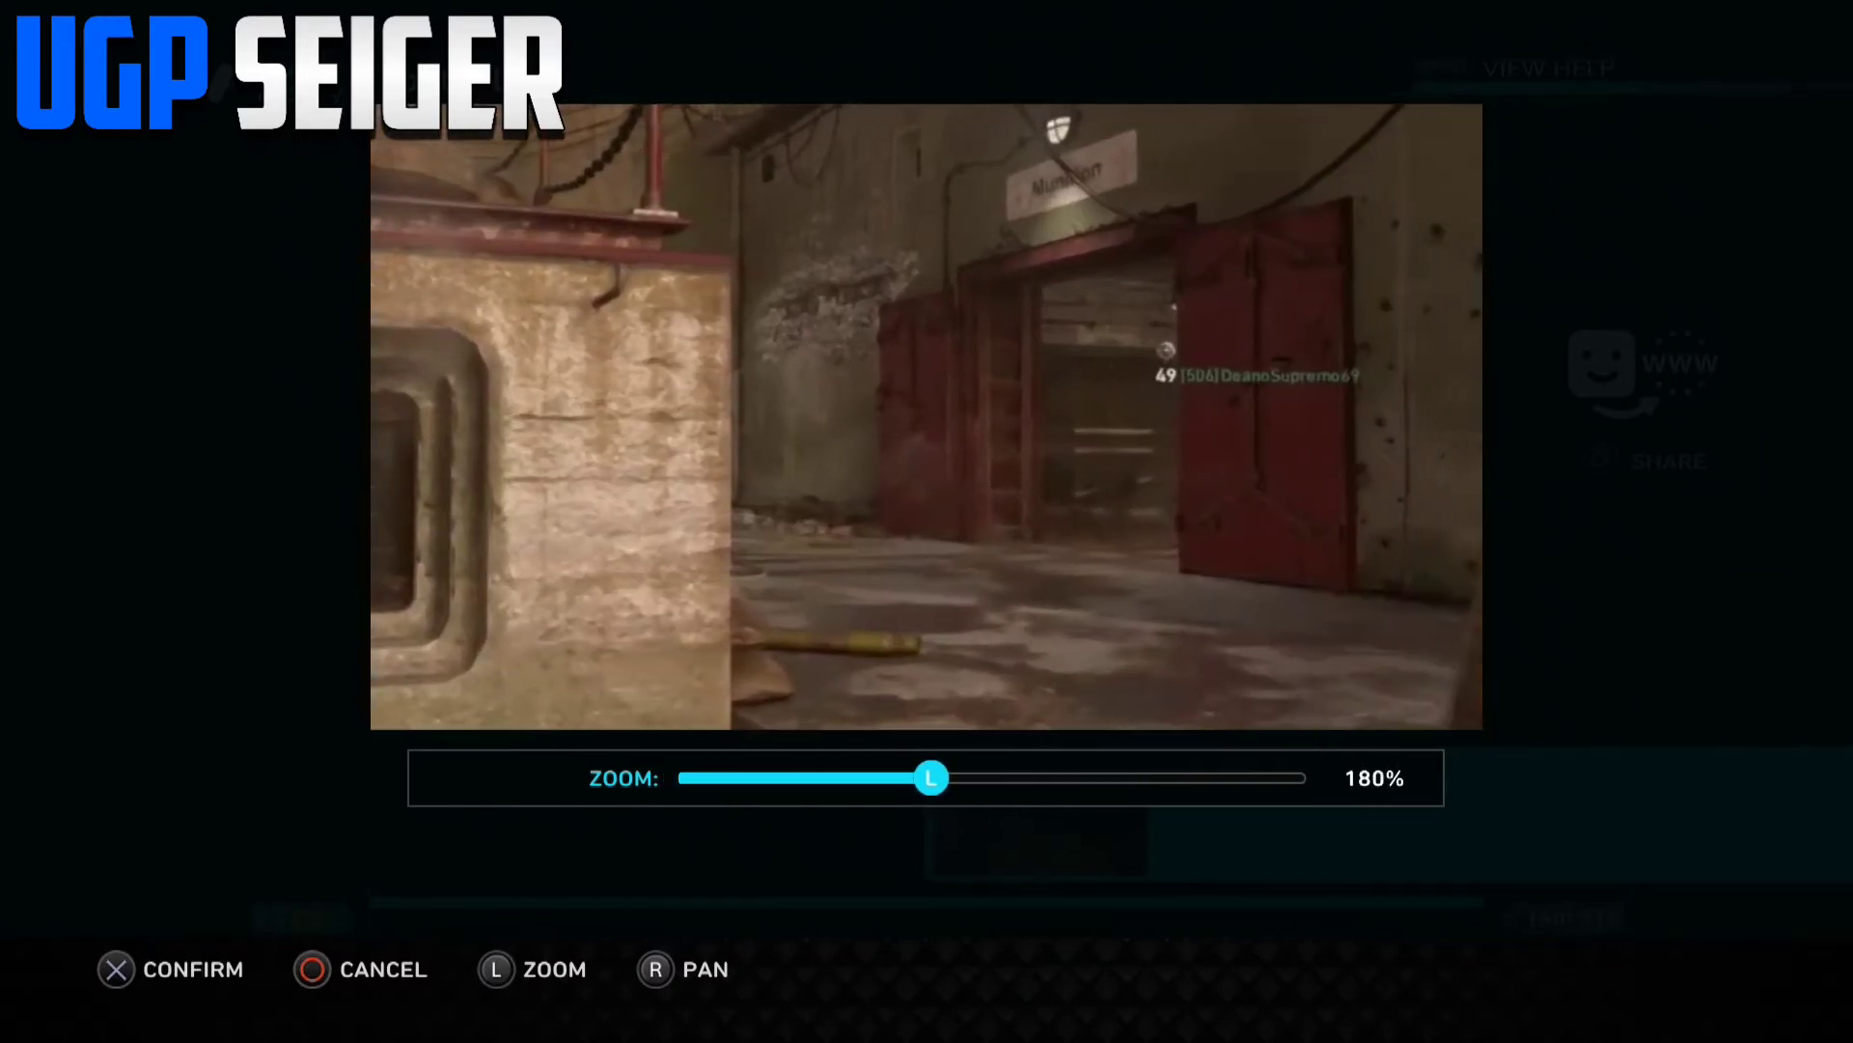
key("Down")
key("Right")
key("Up")
key("Left")
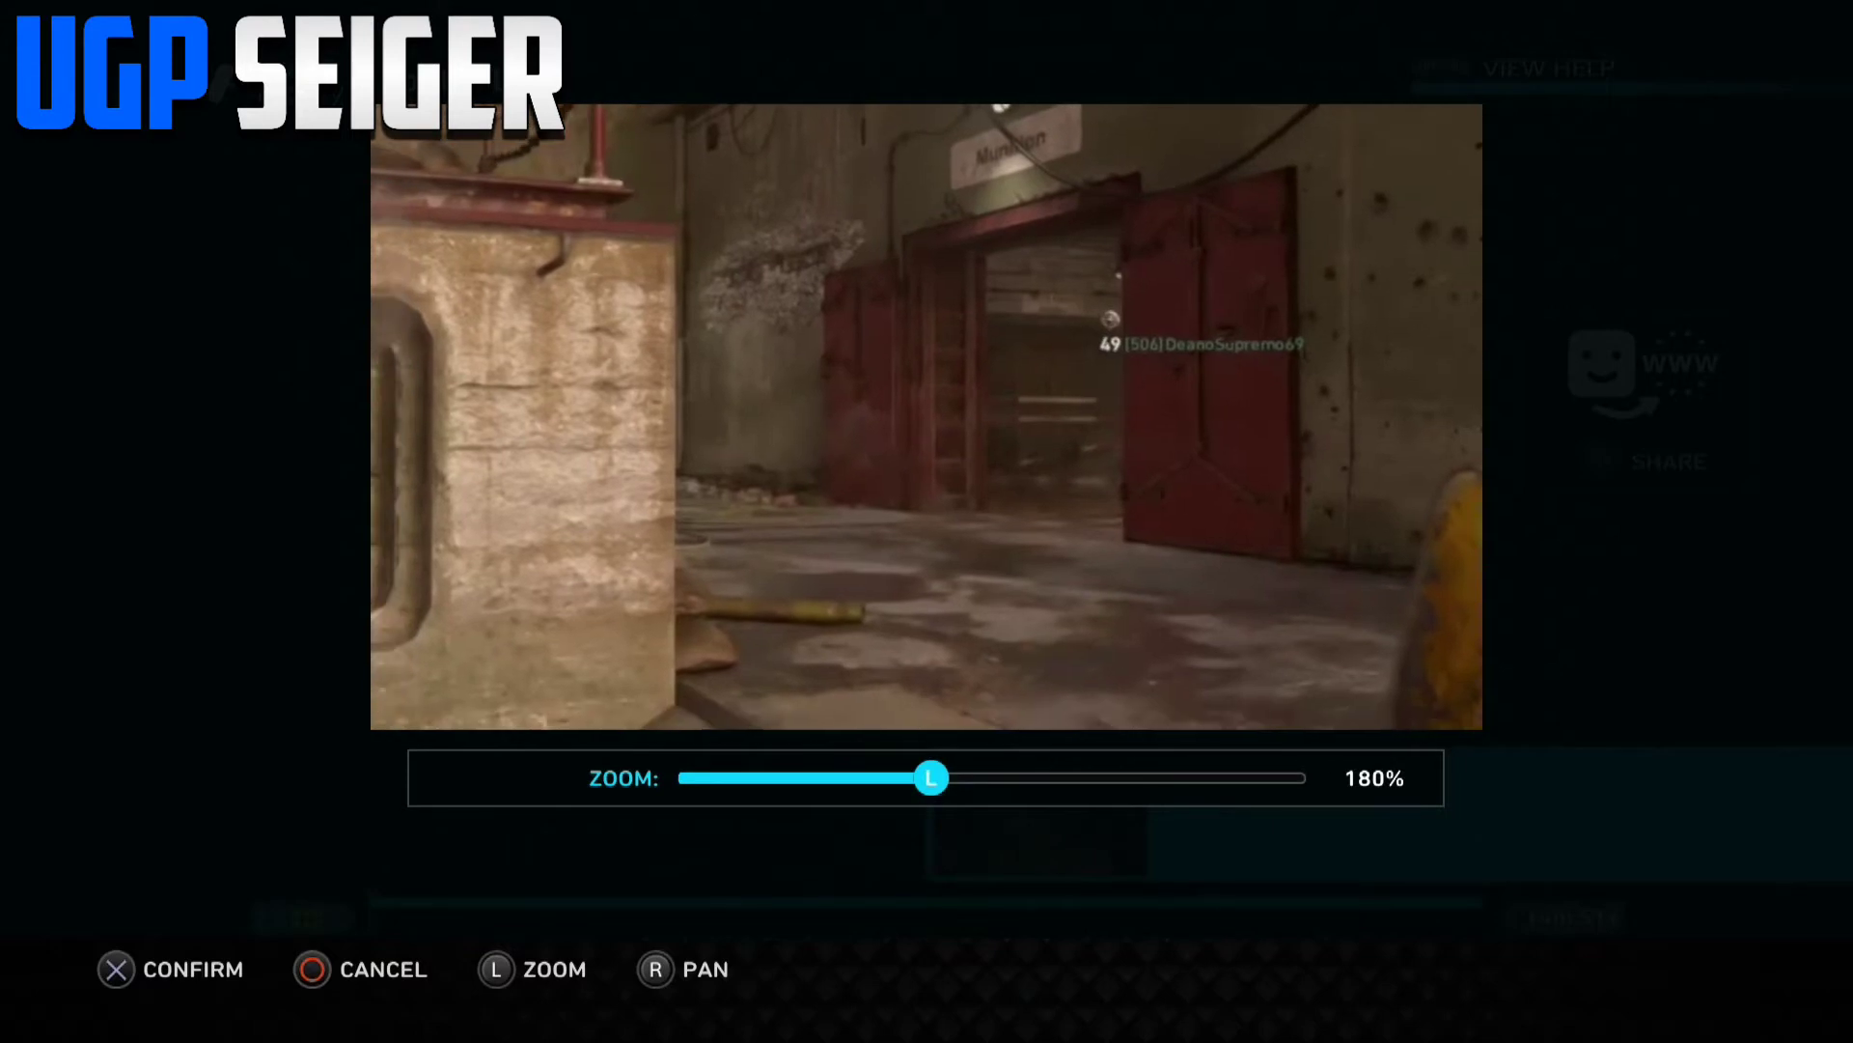
key("Escape")
- Open the overlay editor for the gameplay clip, scrub through its first seconds, and leave without adding an overlay
key("Return")
key("Left")
key("Left")
key("Left")
key("Left")
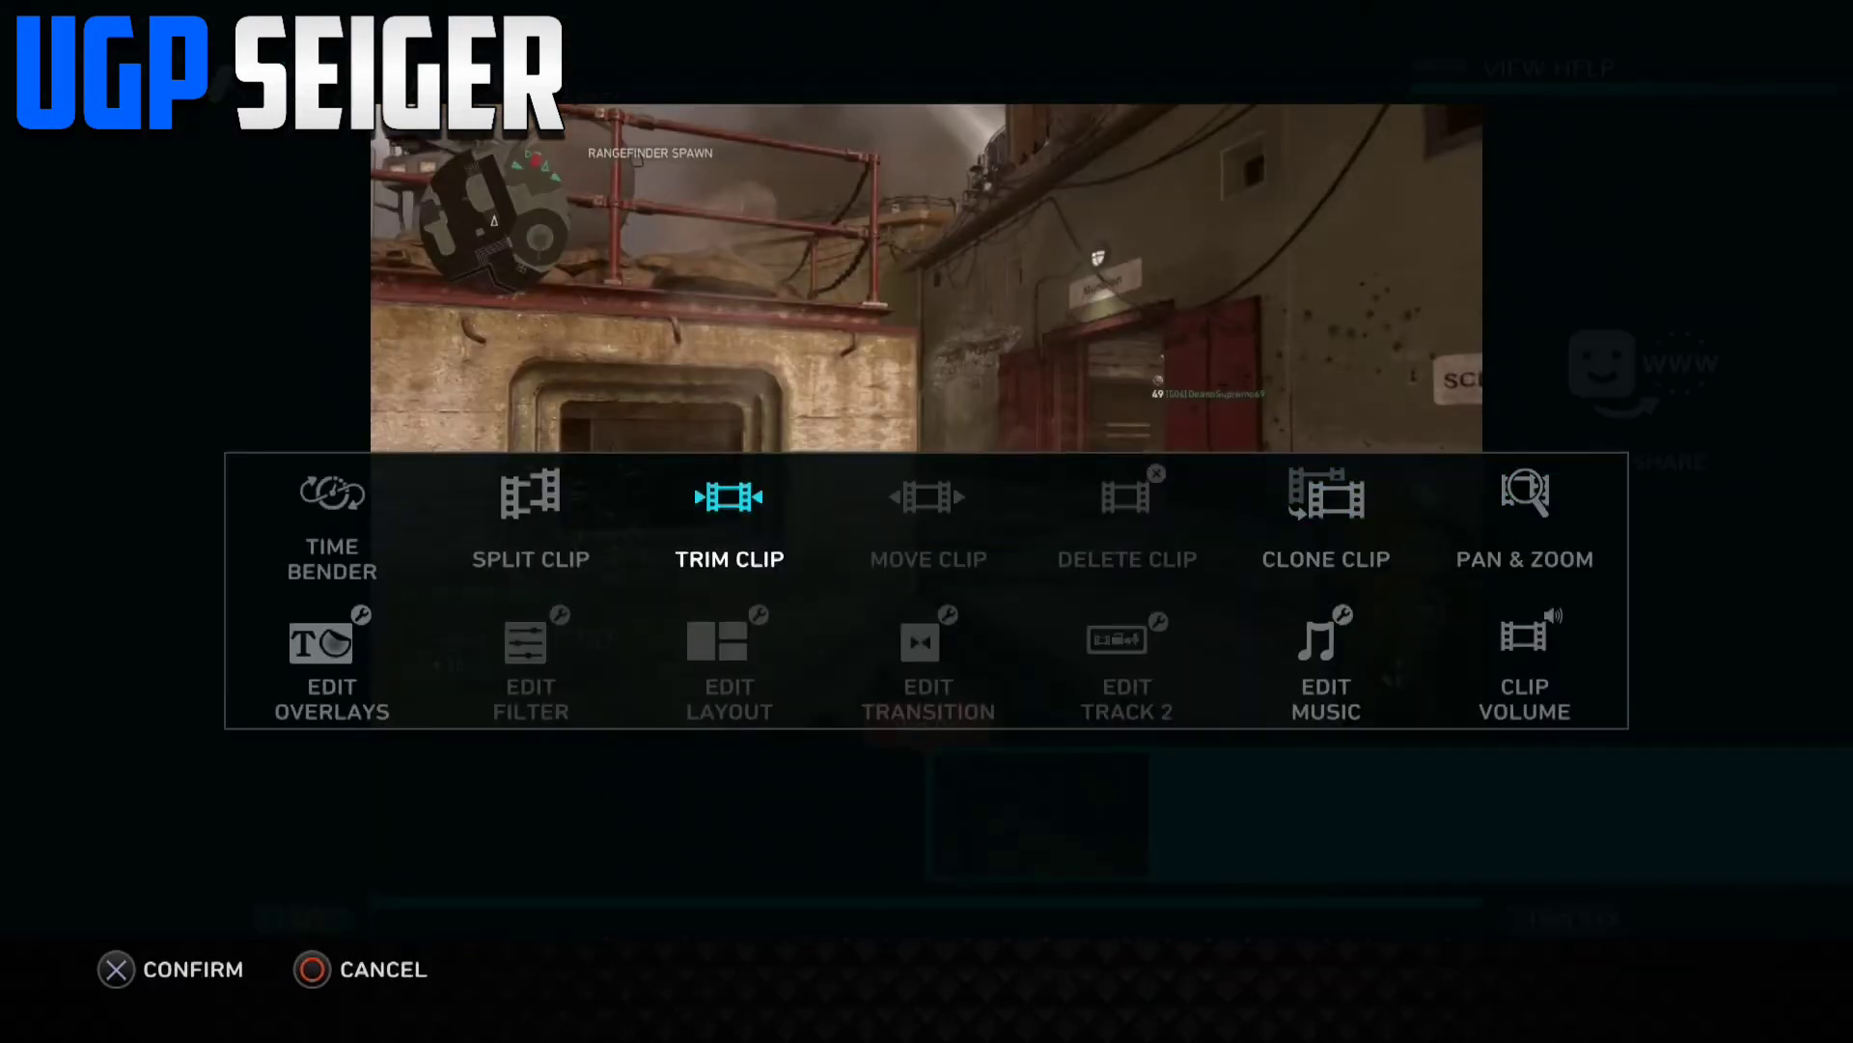
key("Down")
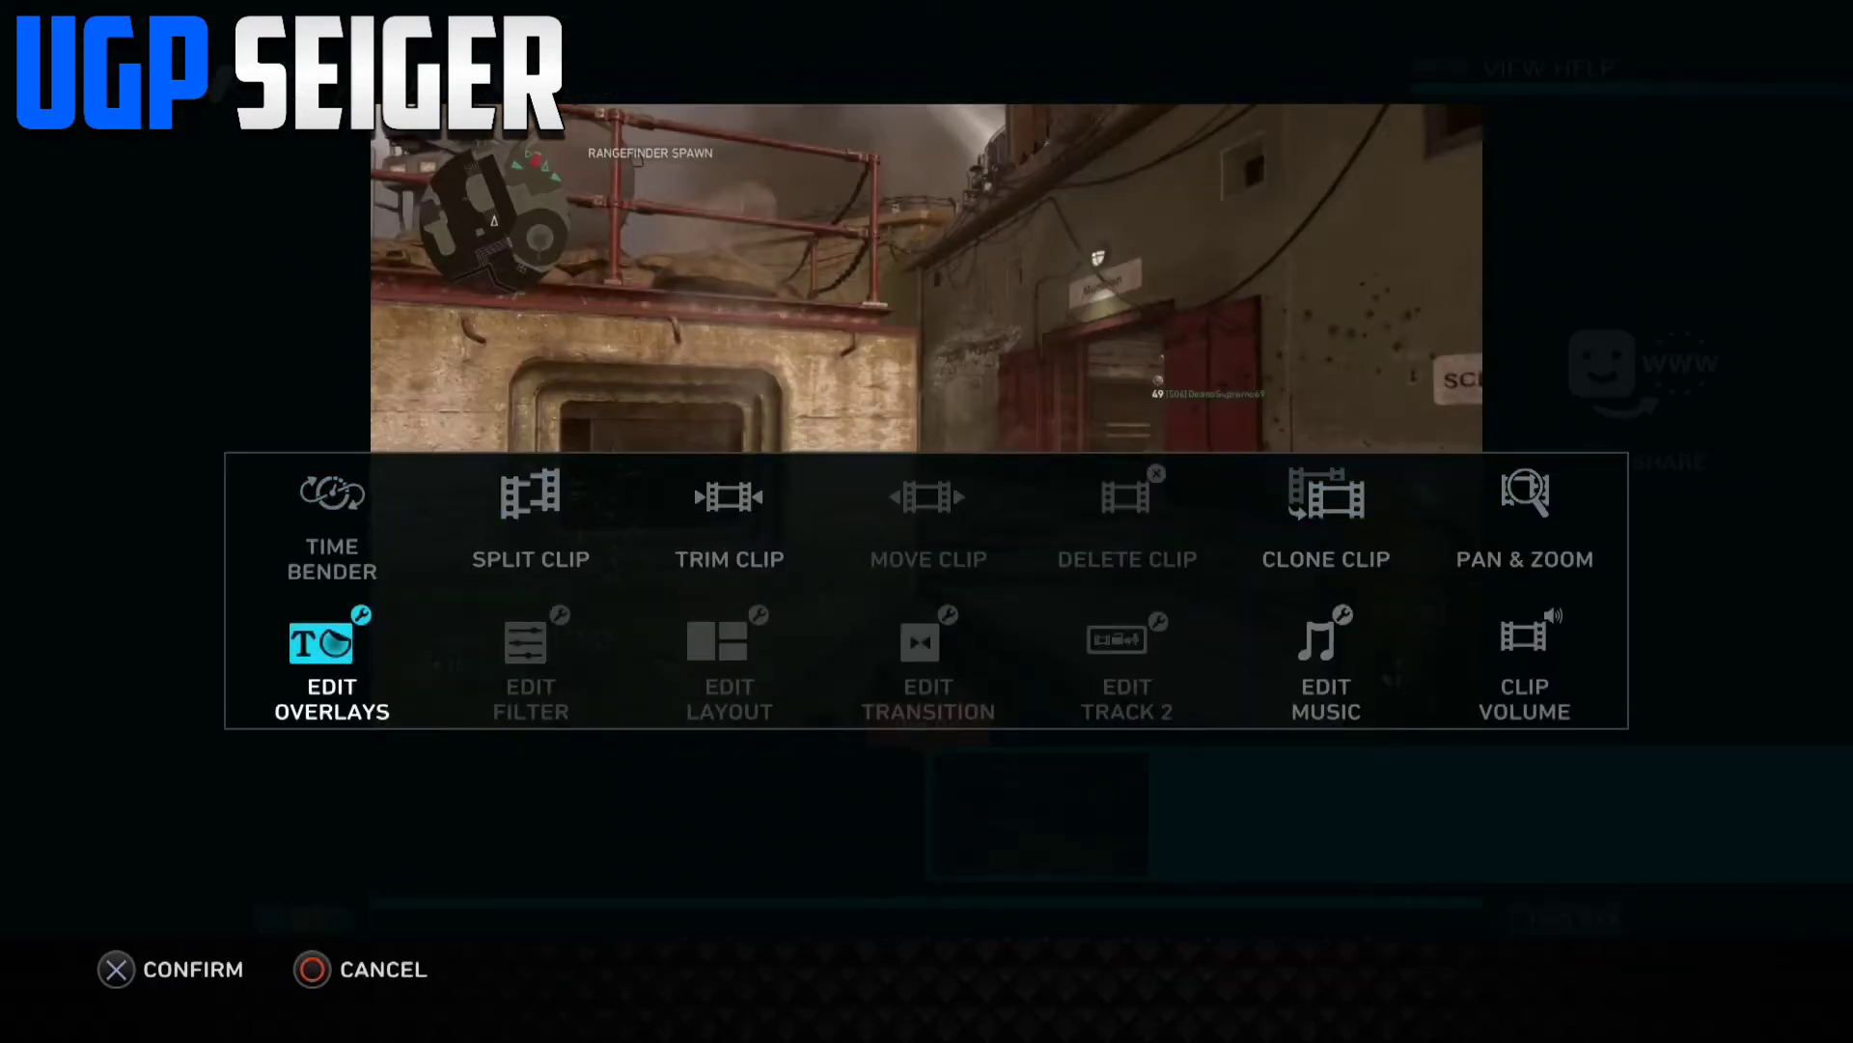
key("Return")
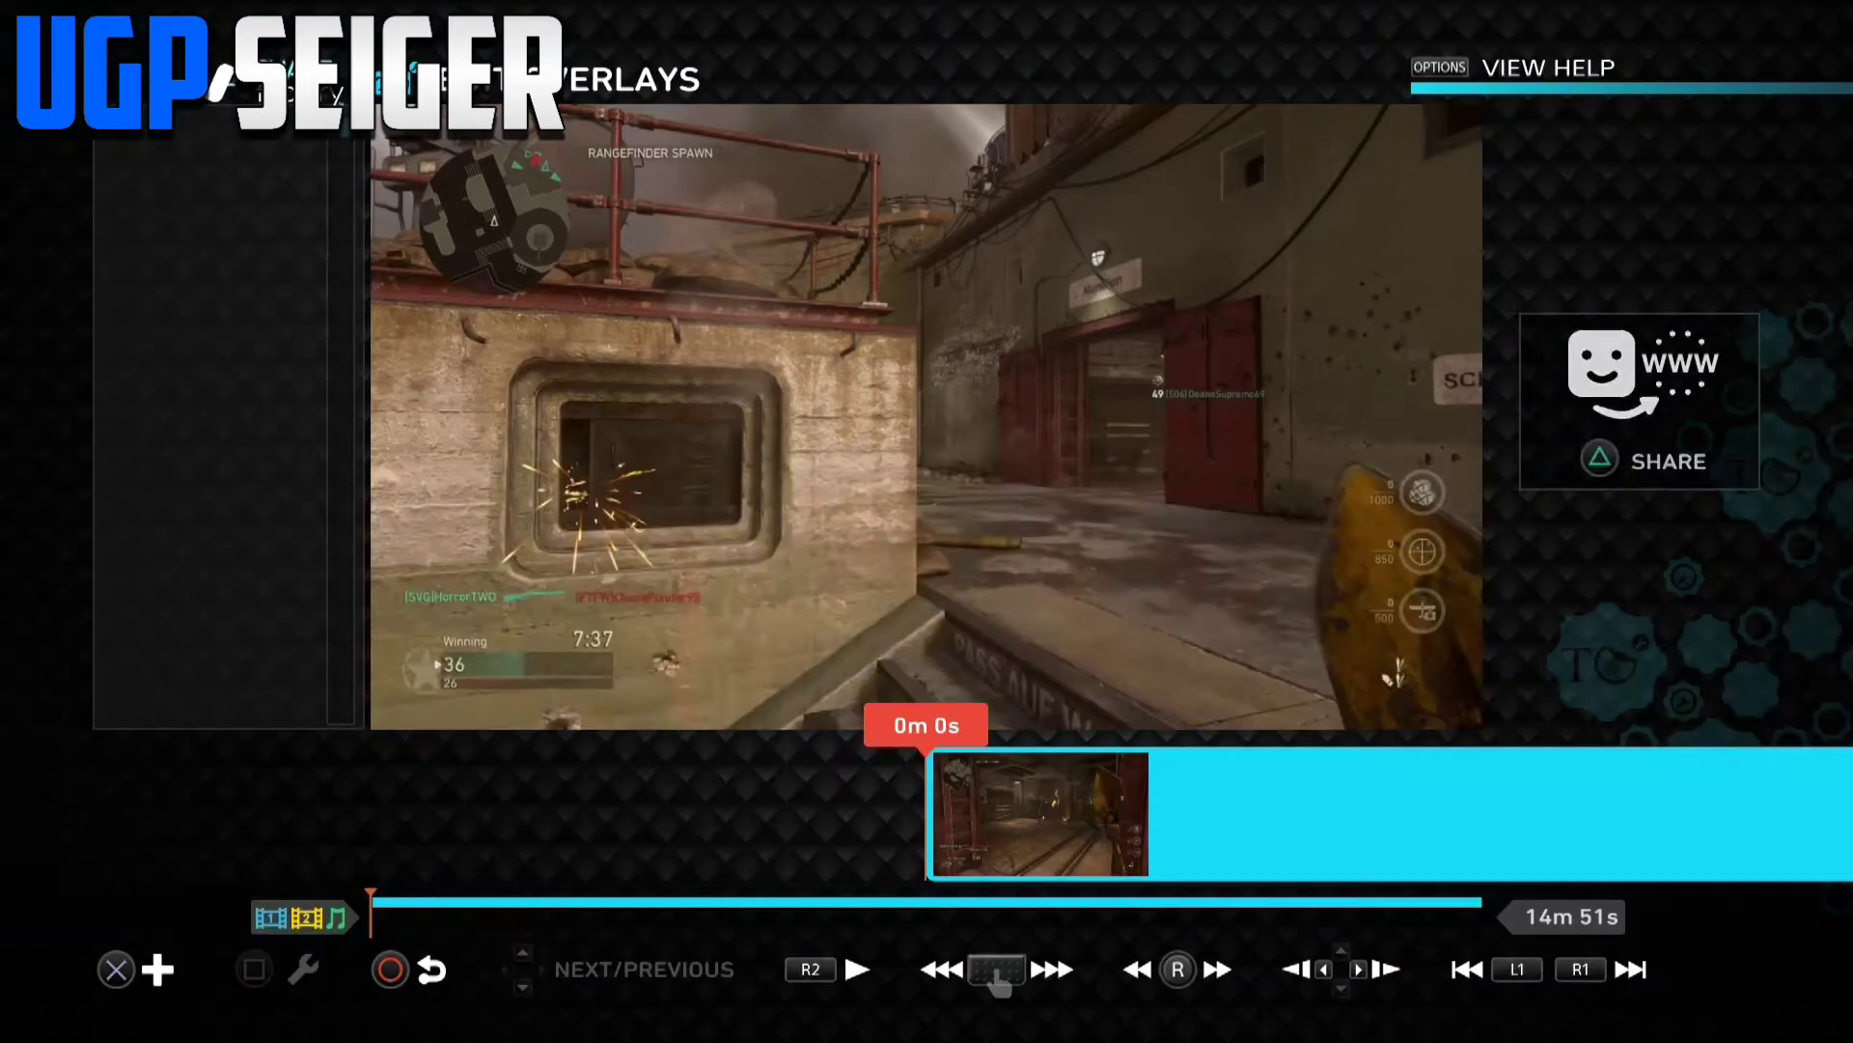
key("Right")
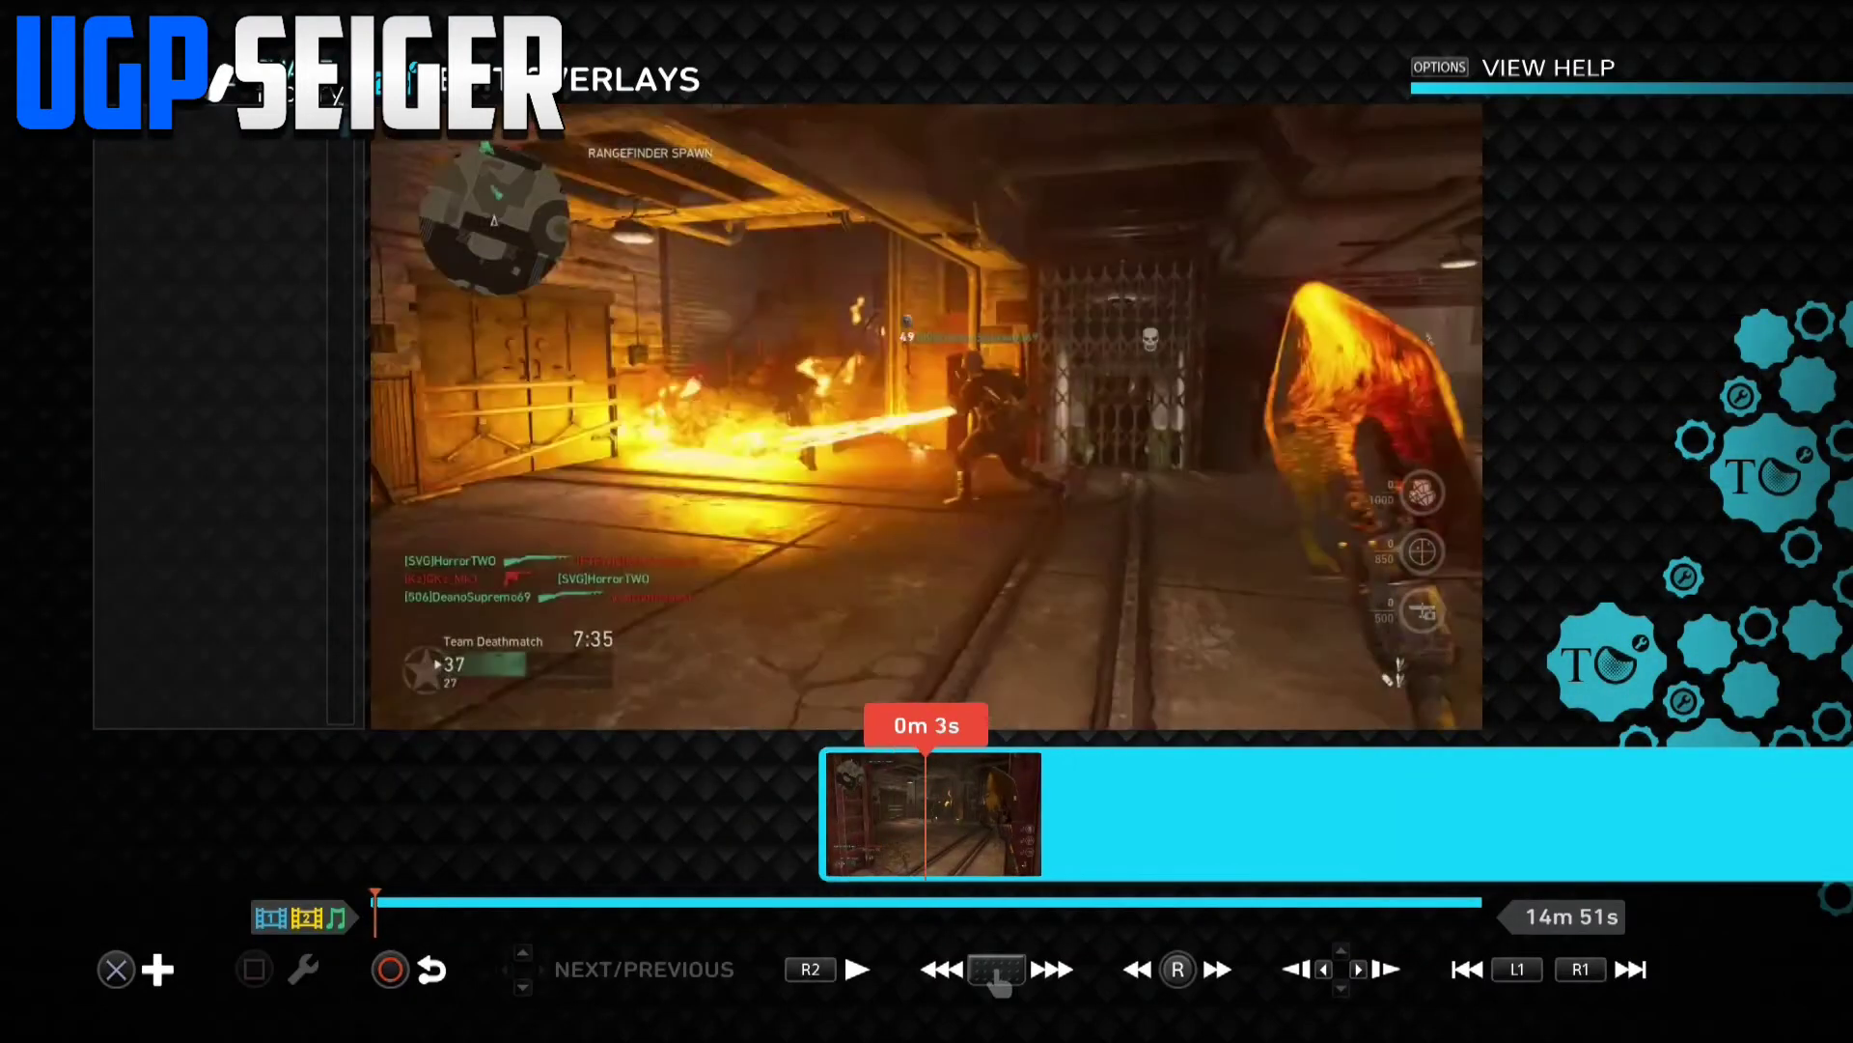
key("Left")
scroll(967, 814, "left", 1)
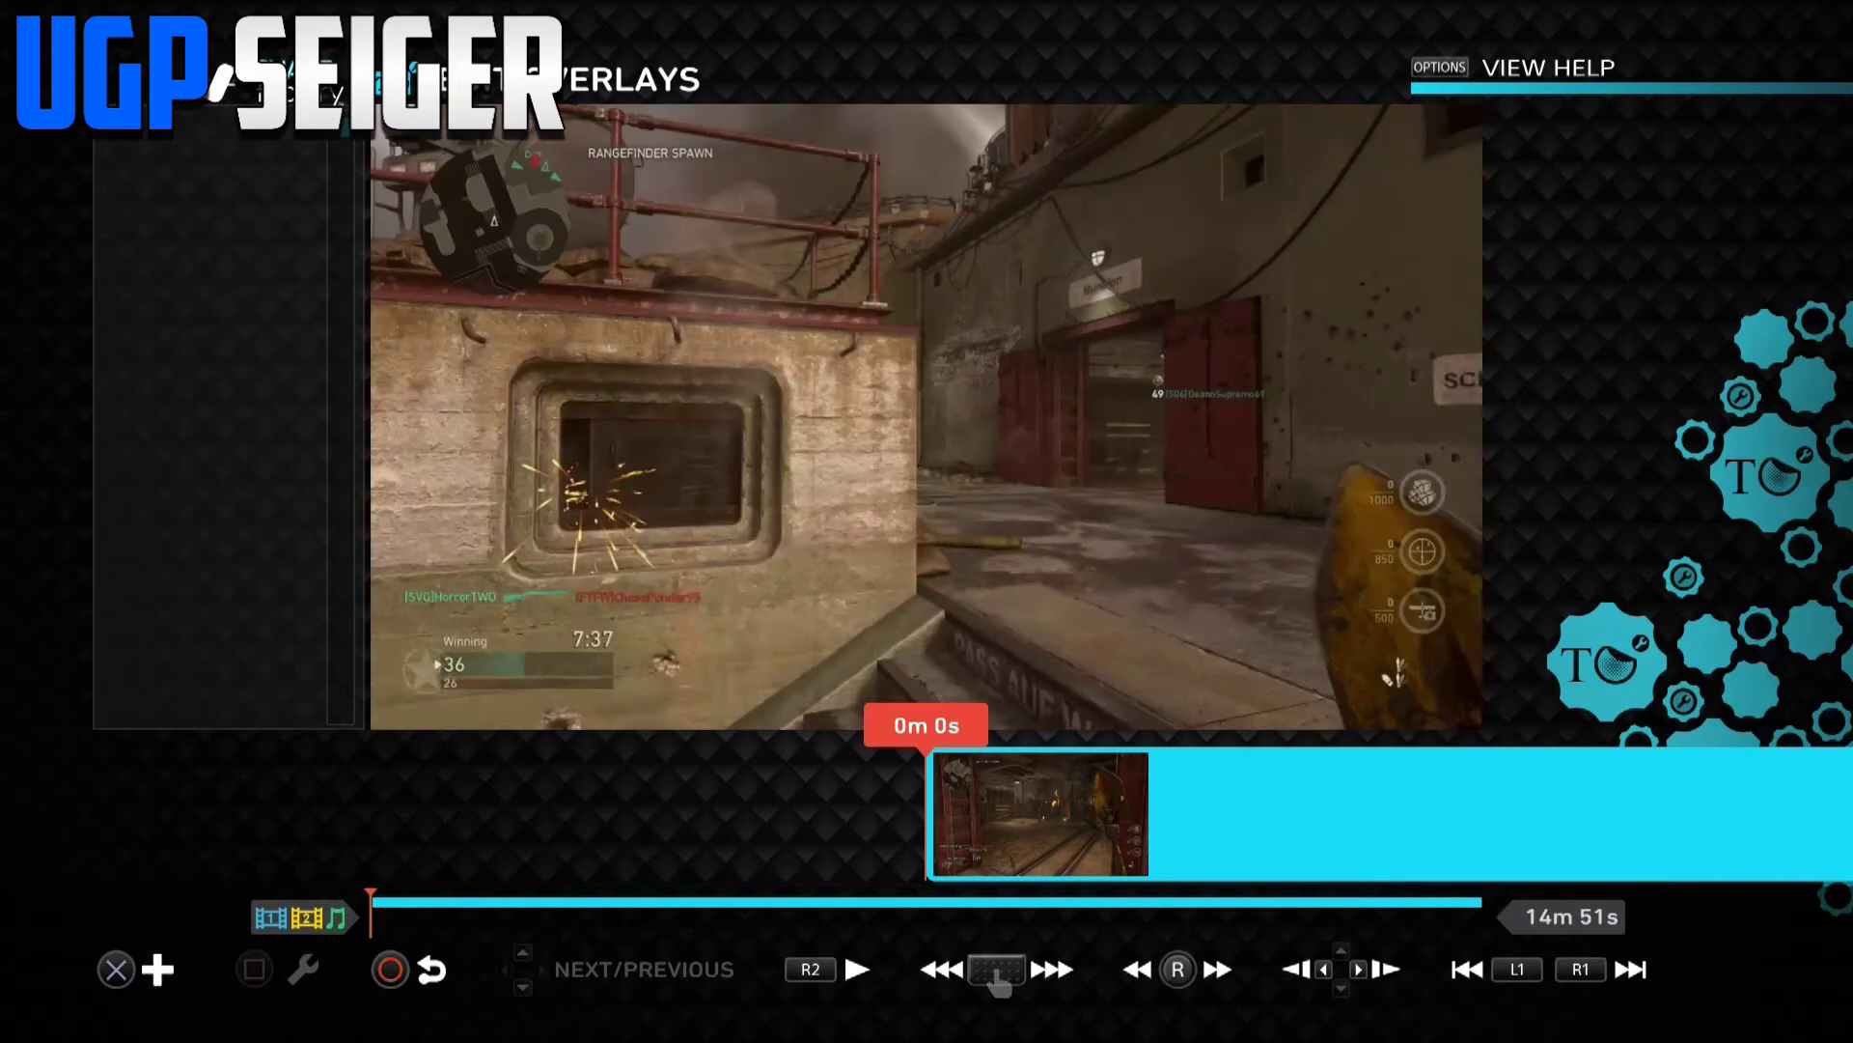
key("Right")
key("Left")
key("Escape")
key("Escape")
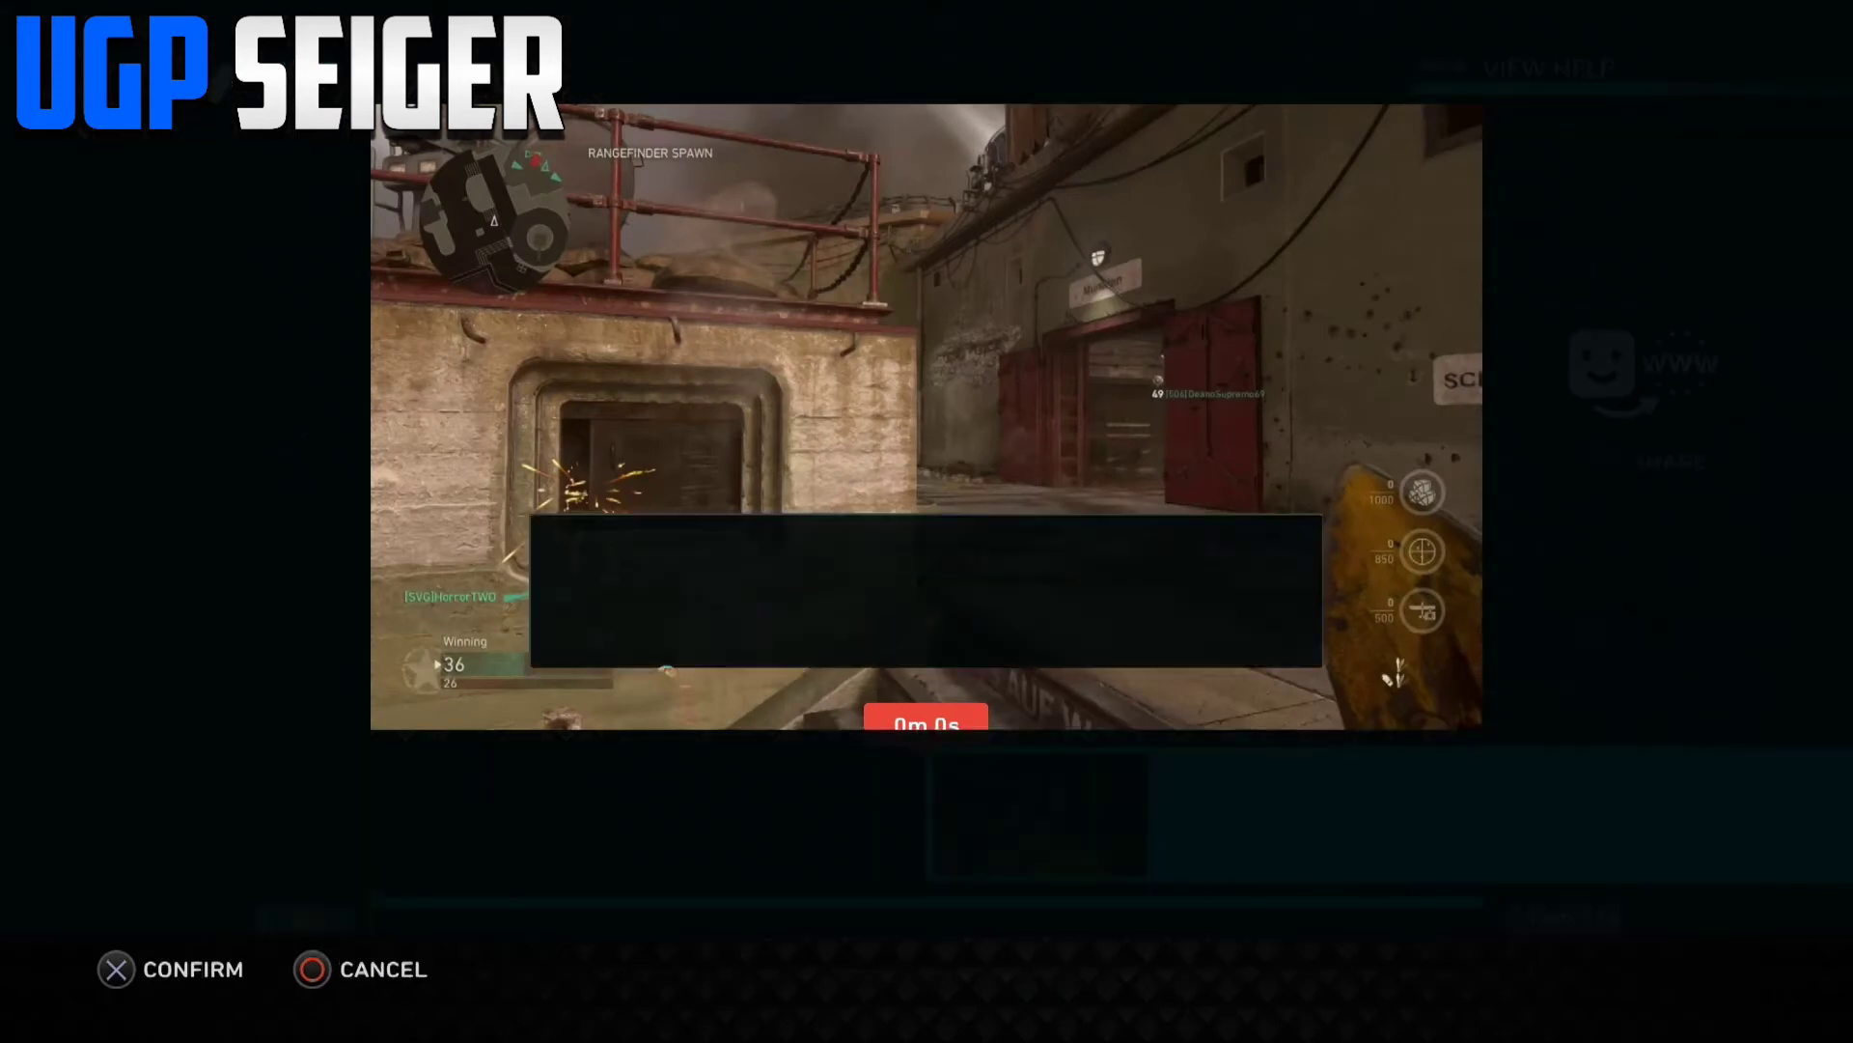
- Open the music editor for the project and leave it without making changes
key("Right")
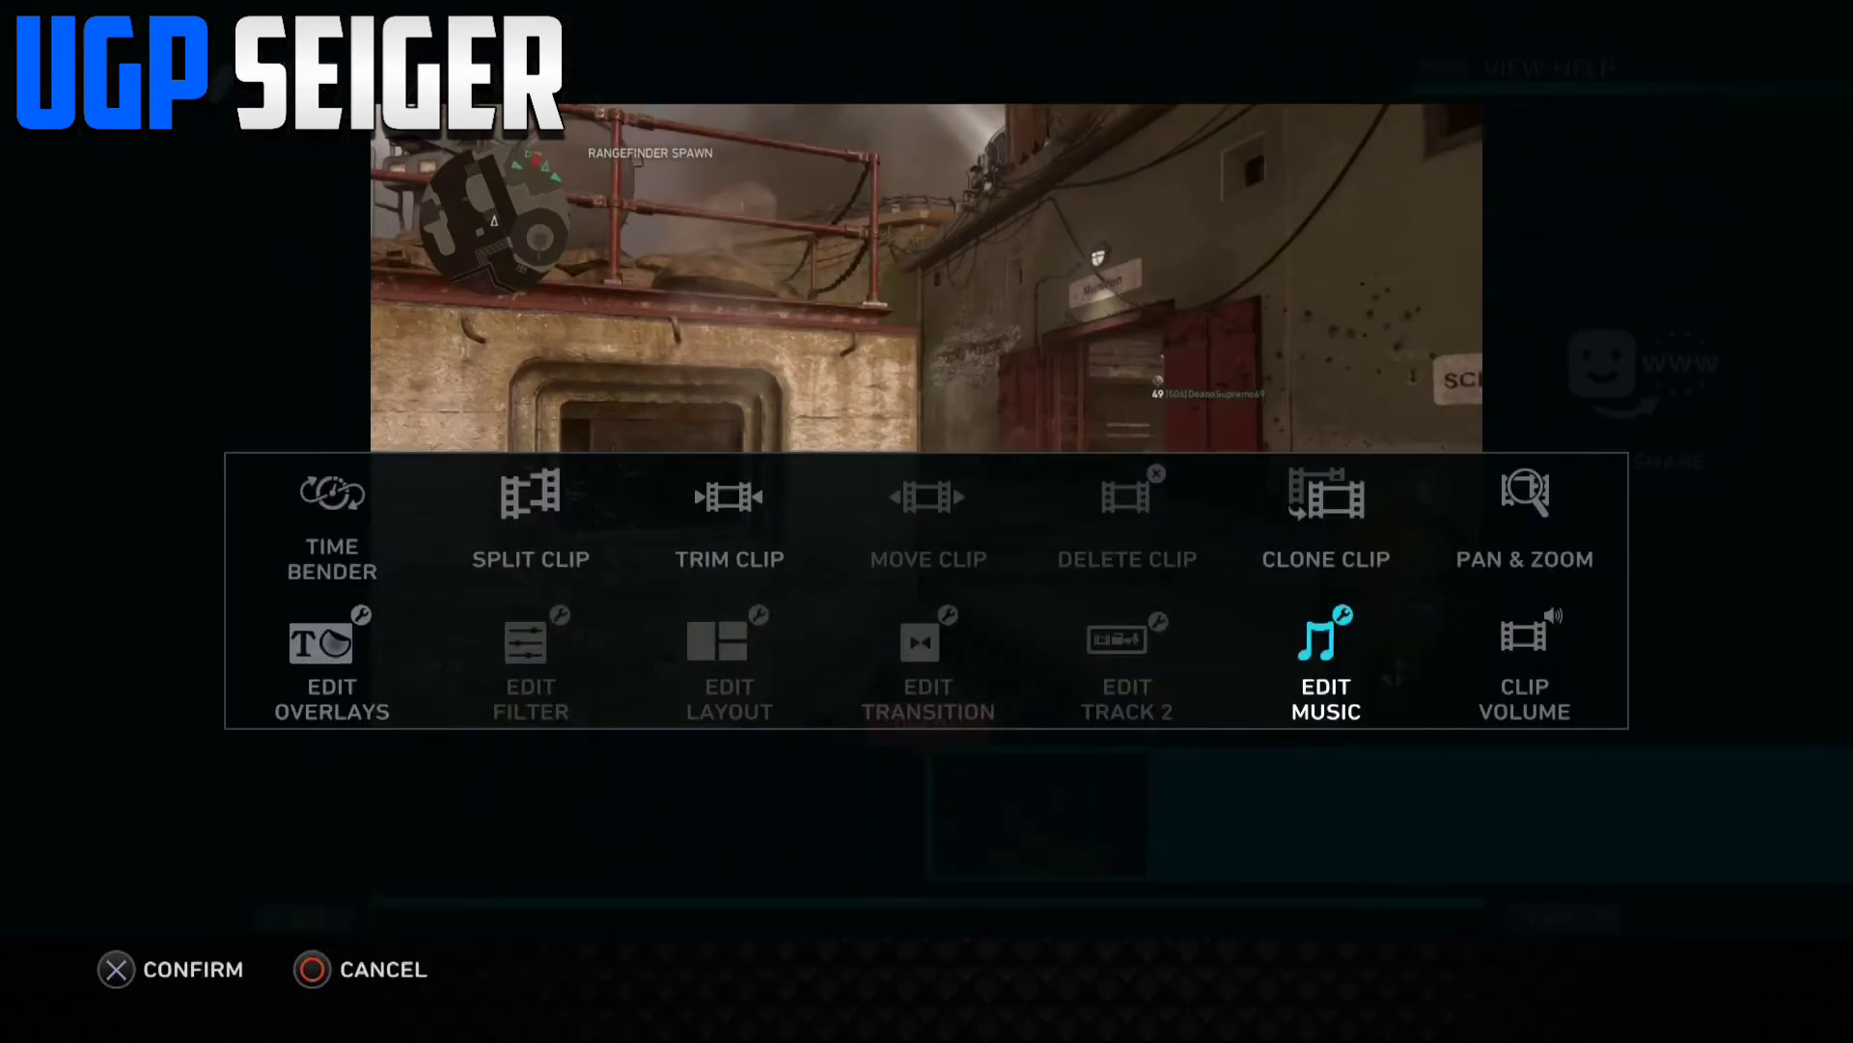
key("Right")
key("Left")
key("Return")
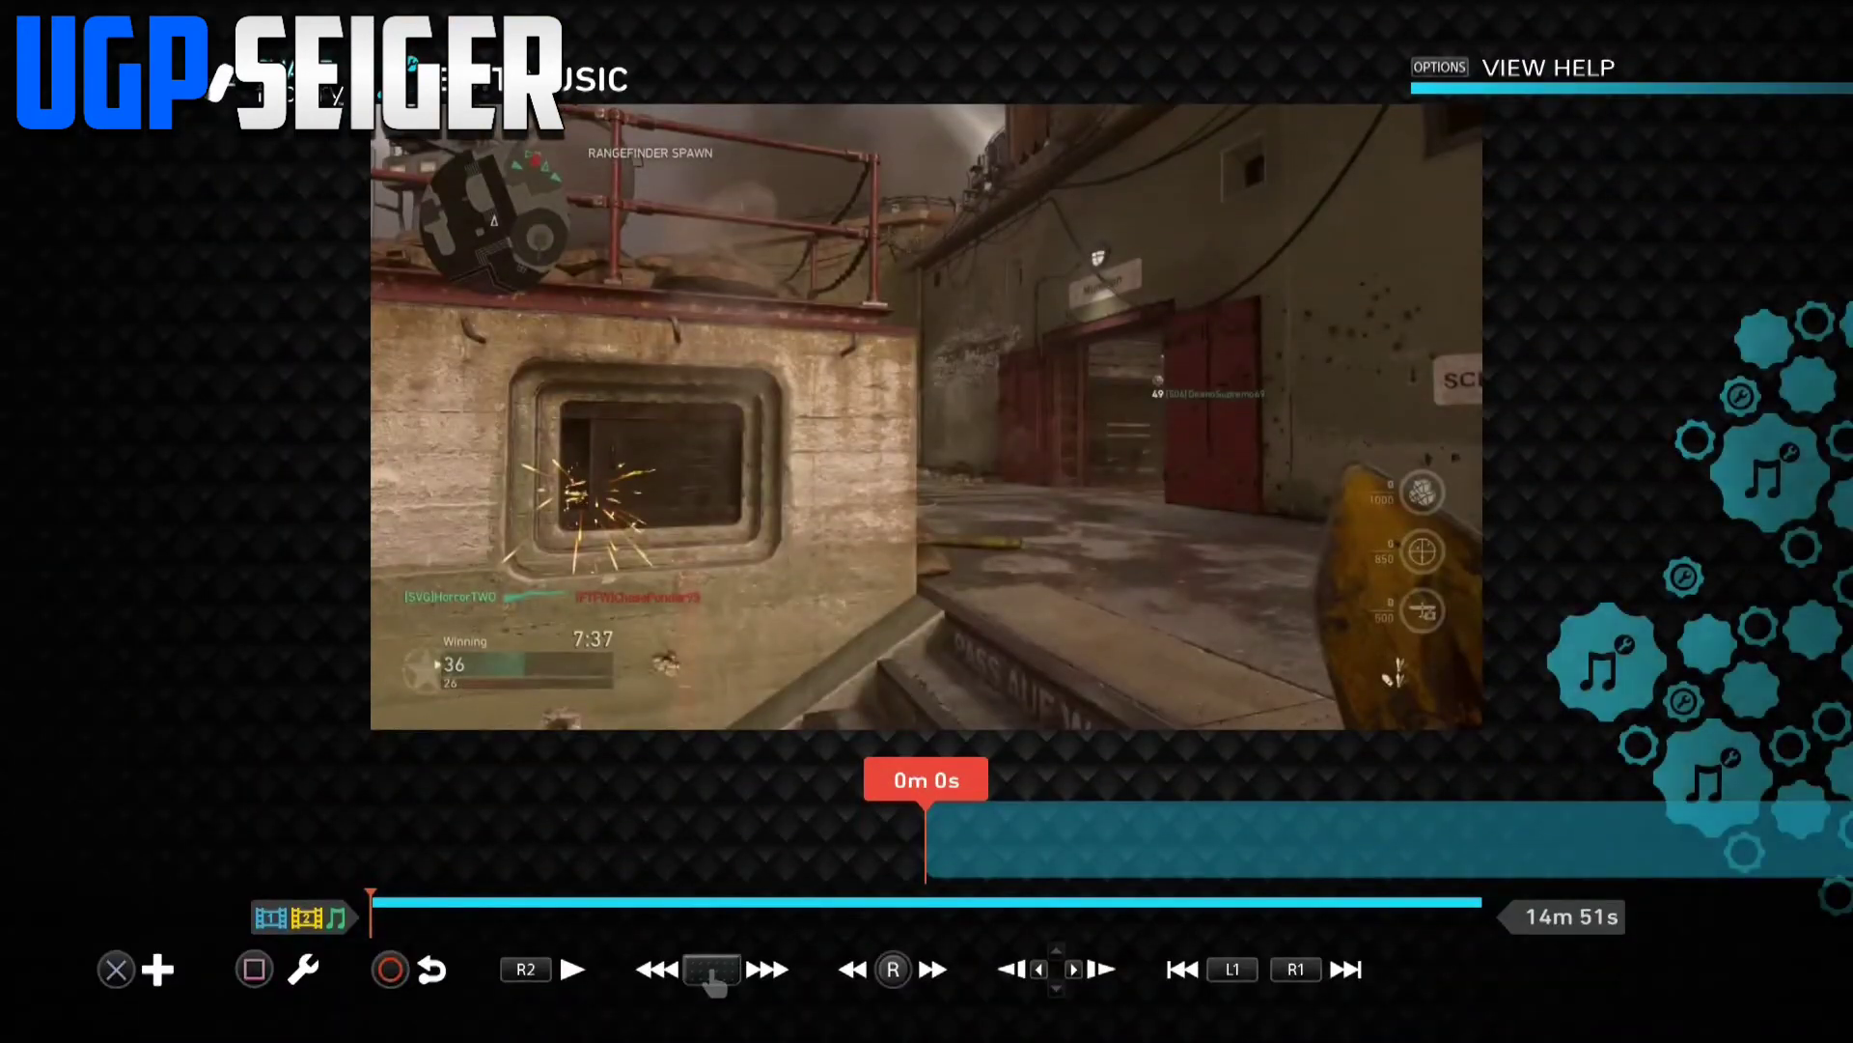
key("Escape")
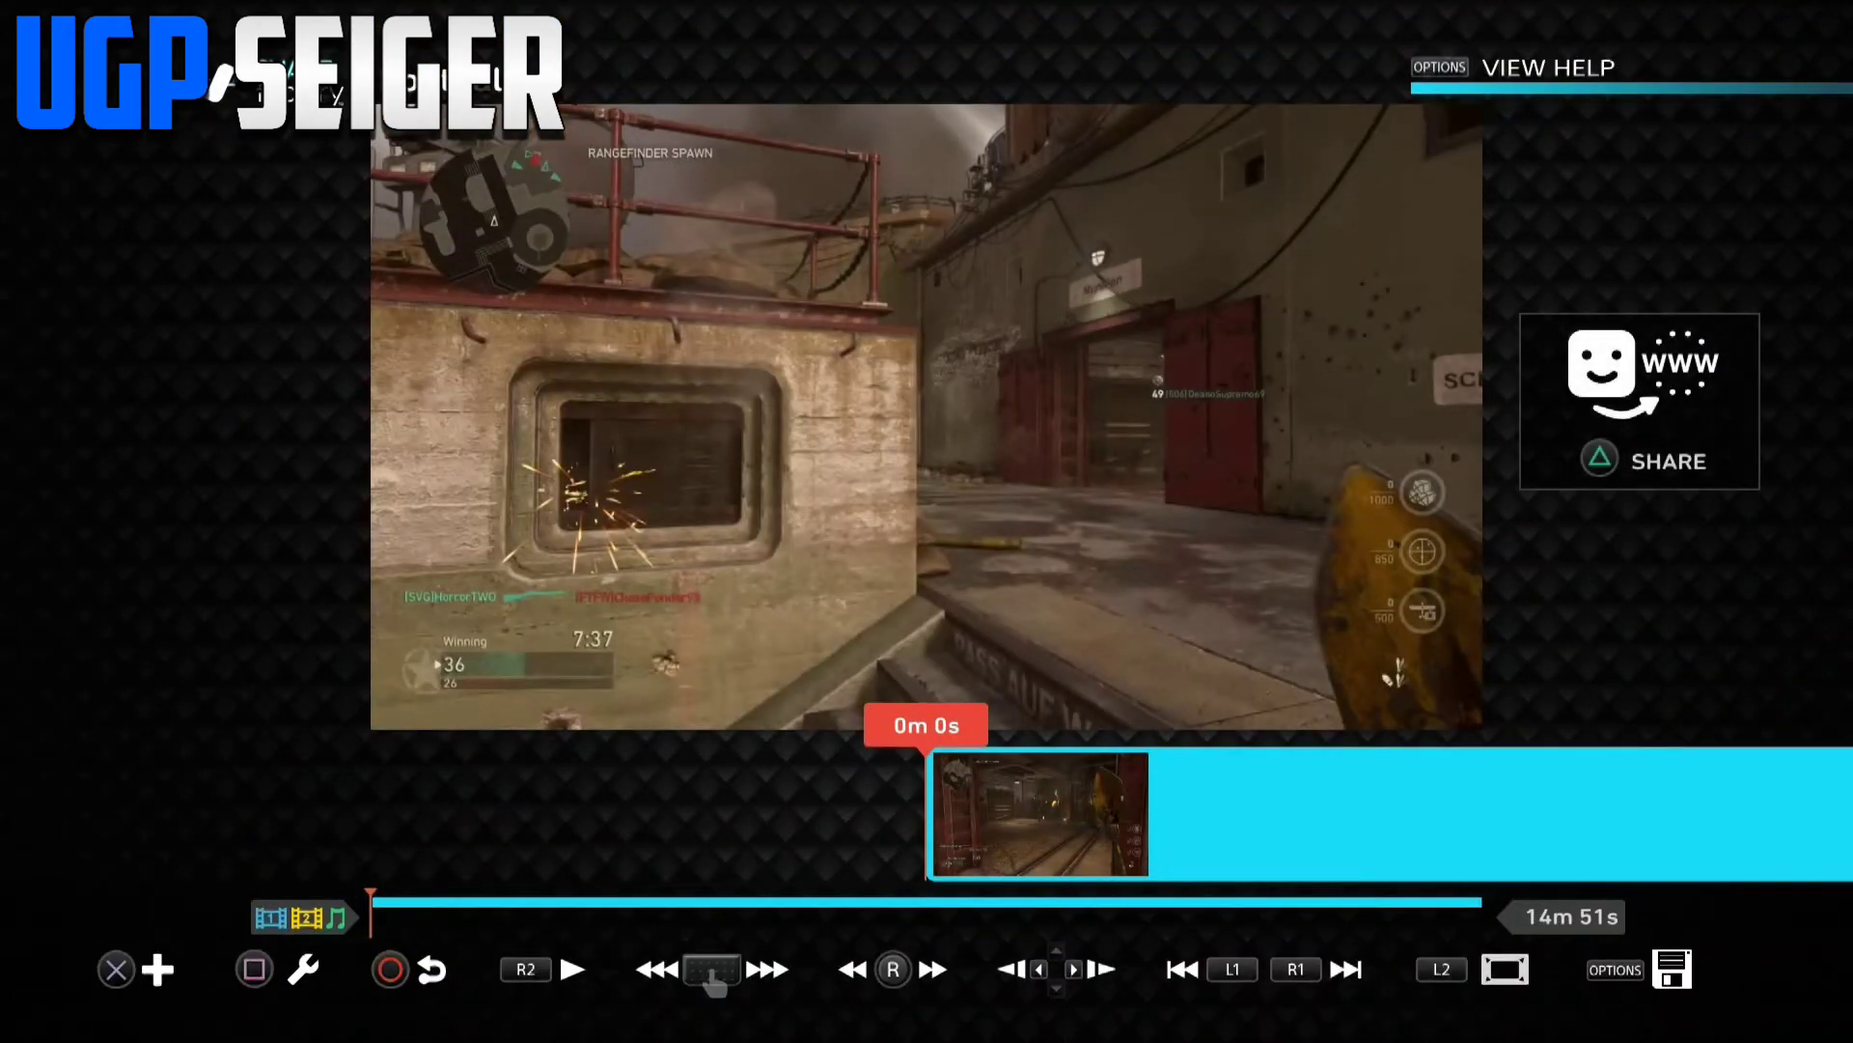
- Set the gameplay clip's volume to 0% without applying it to all clips
key("Return")
key("Right")
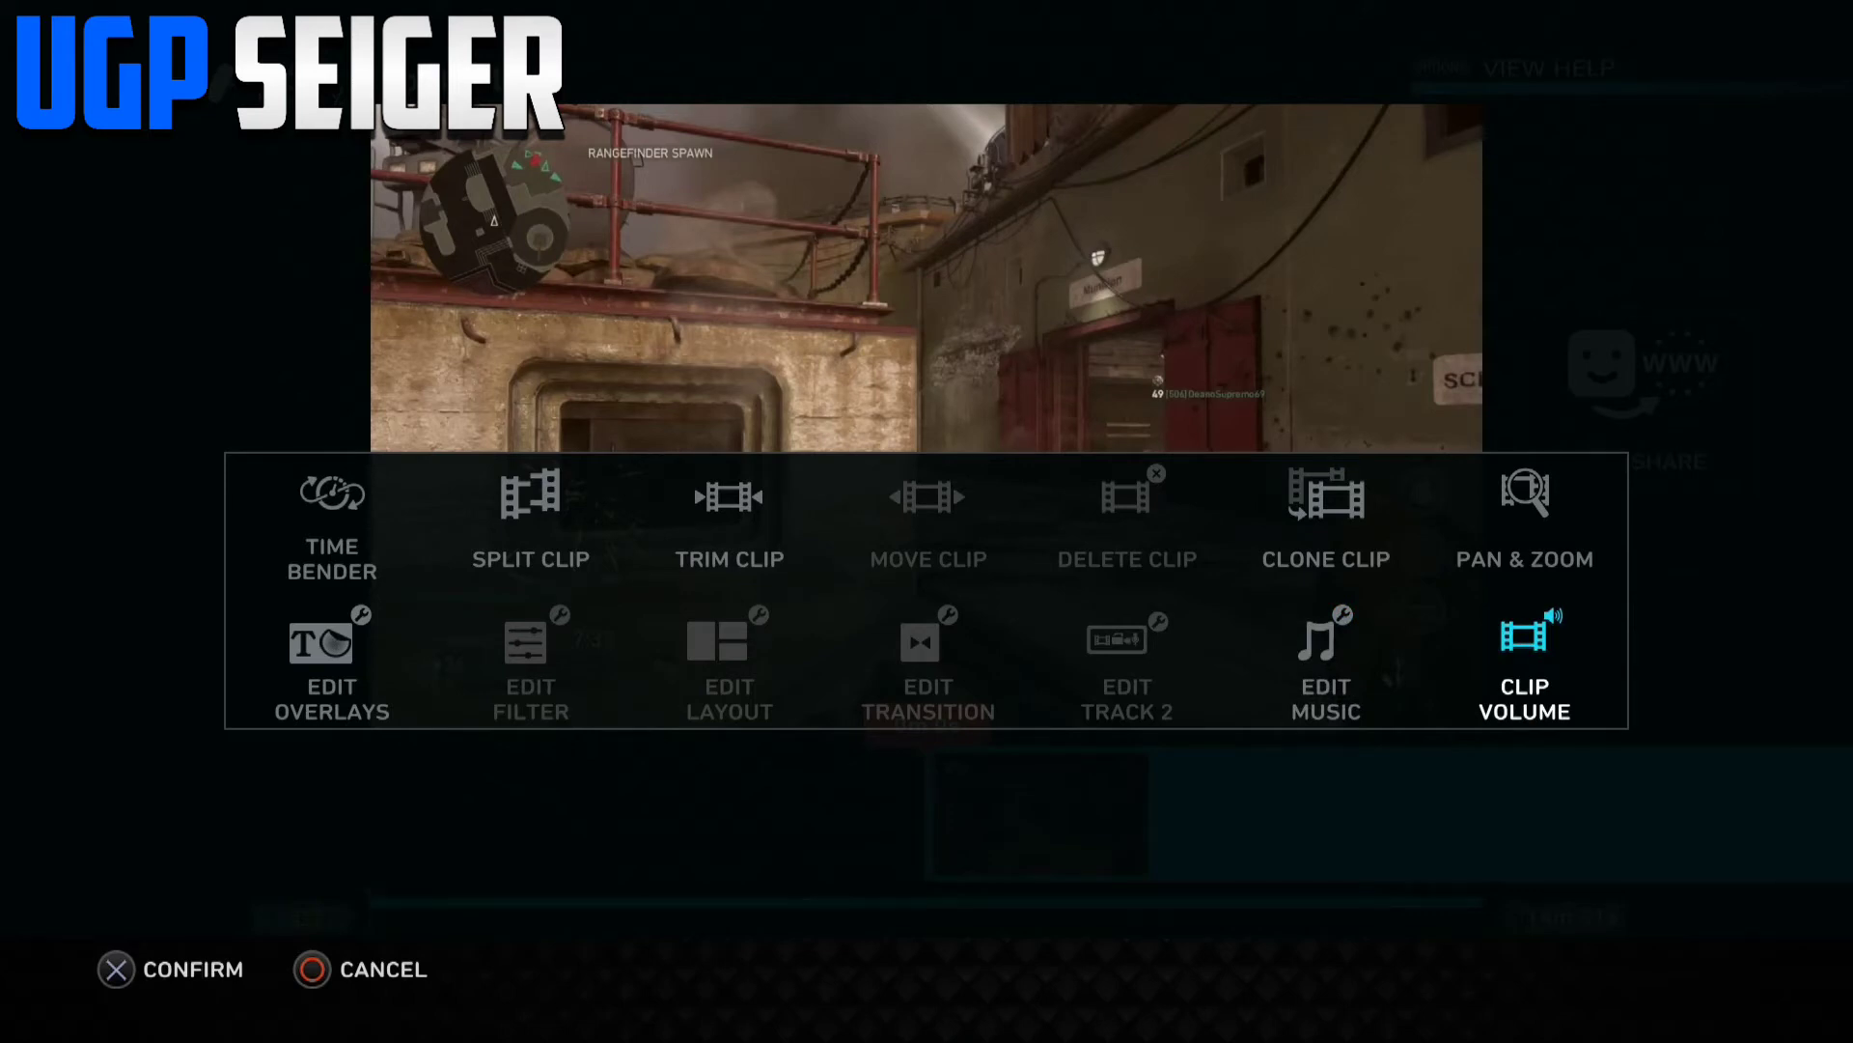
key("Return")
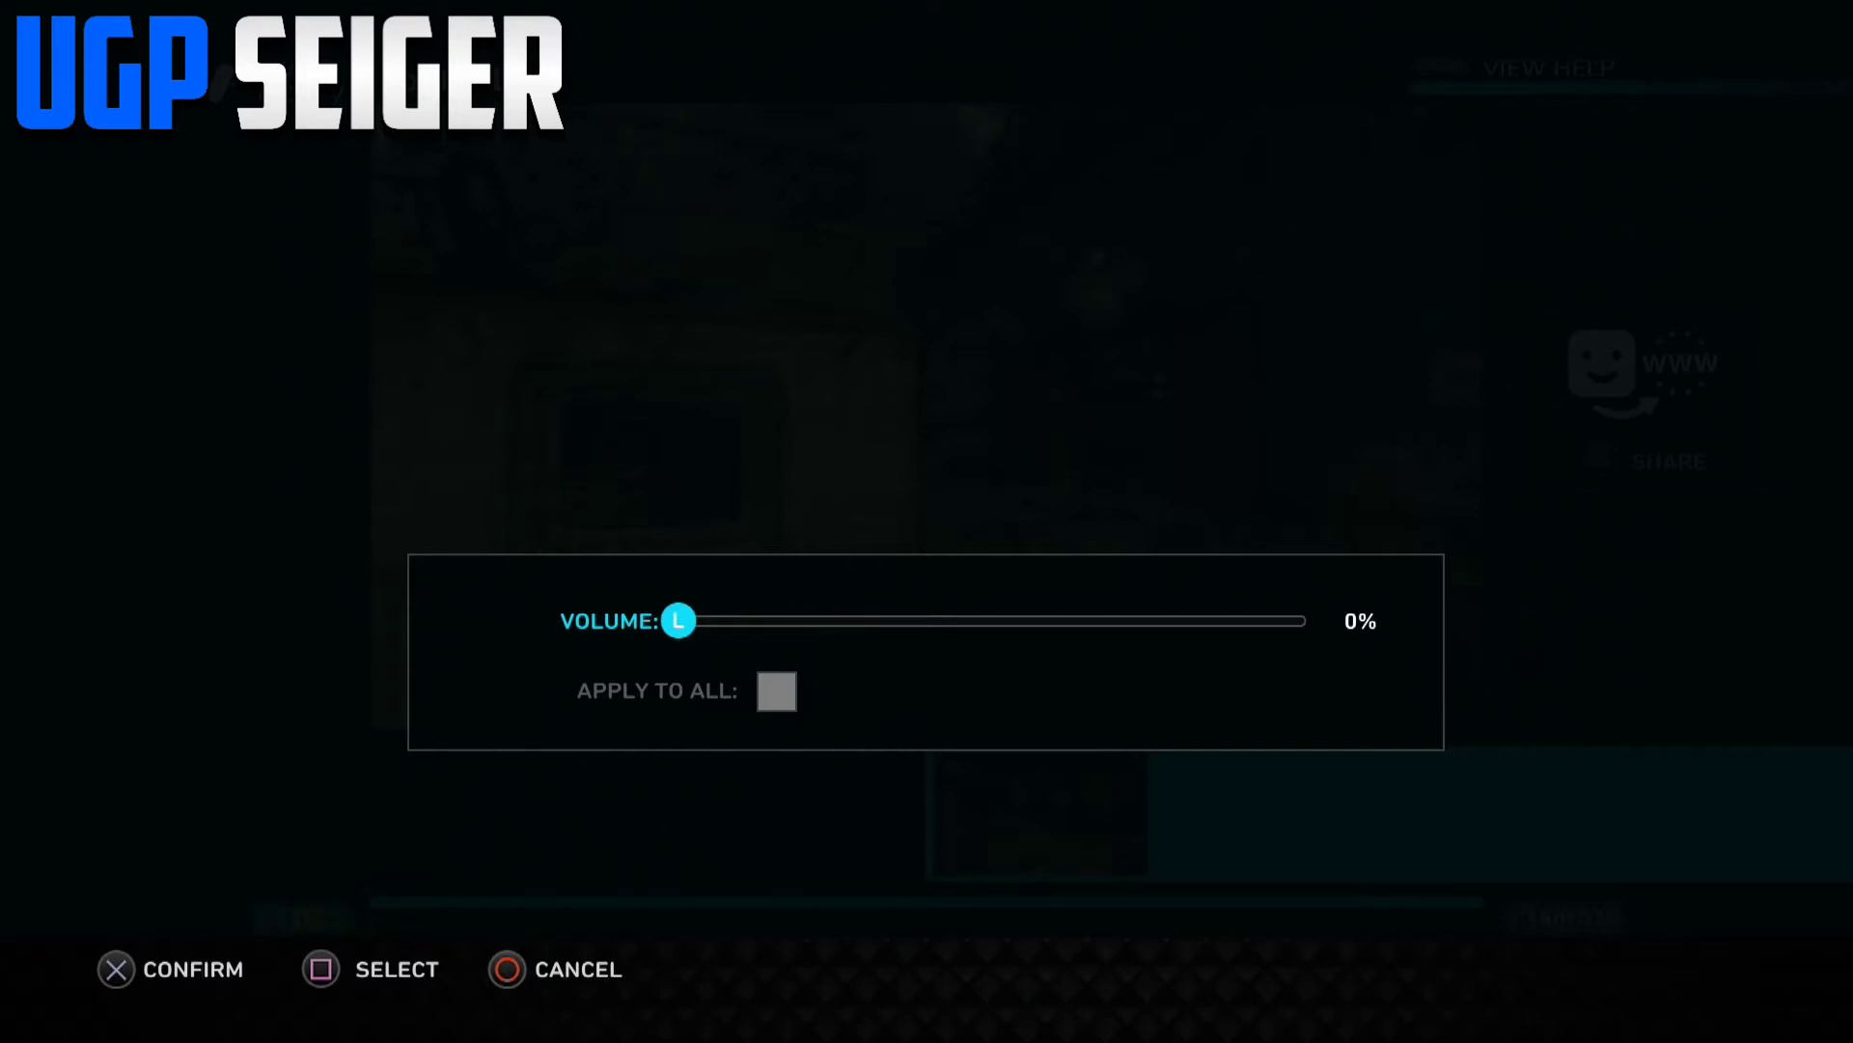
key("Return")
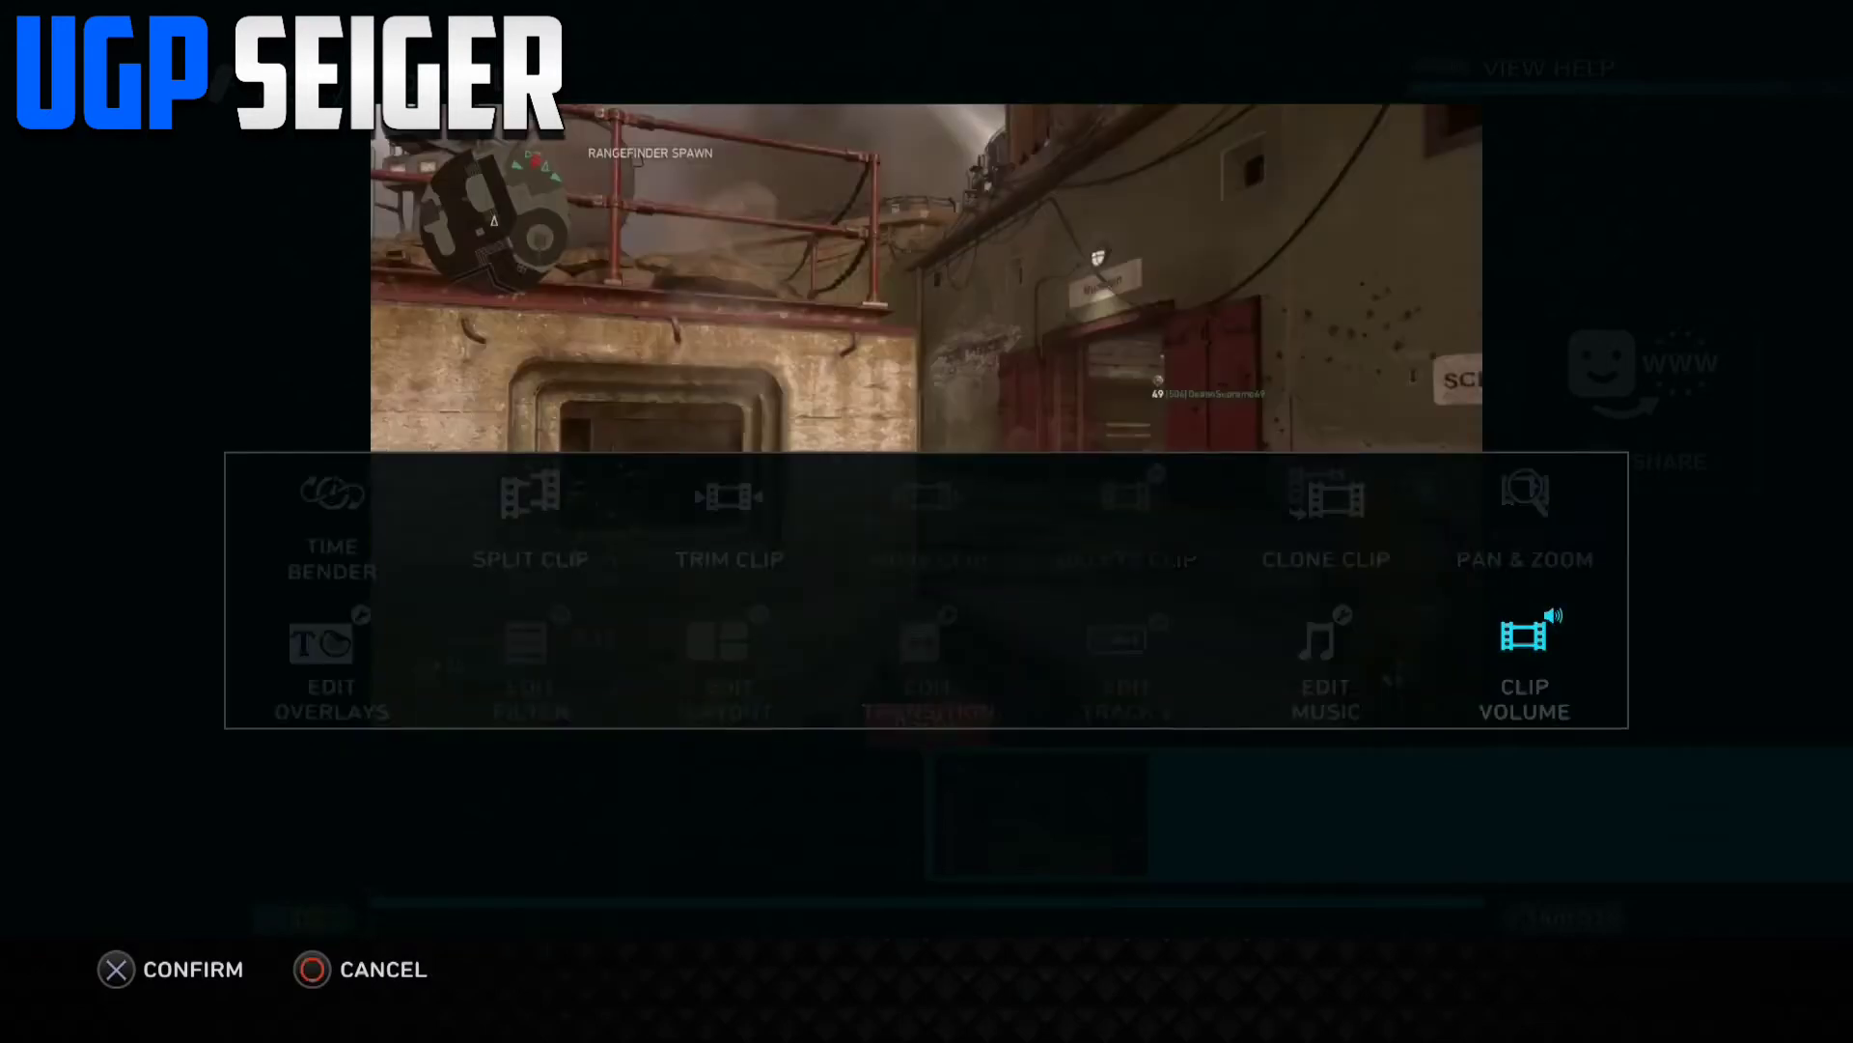
- Raise the gameplay clip's volume from its muted setting and return to the timeline
key("Return")
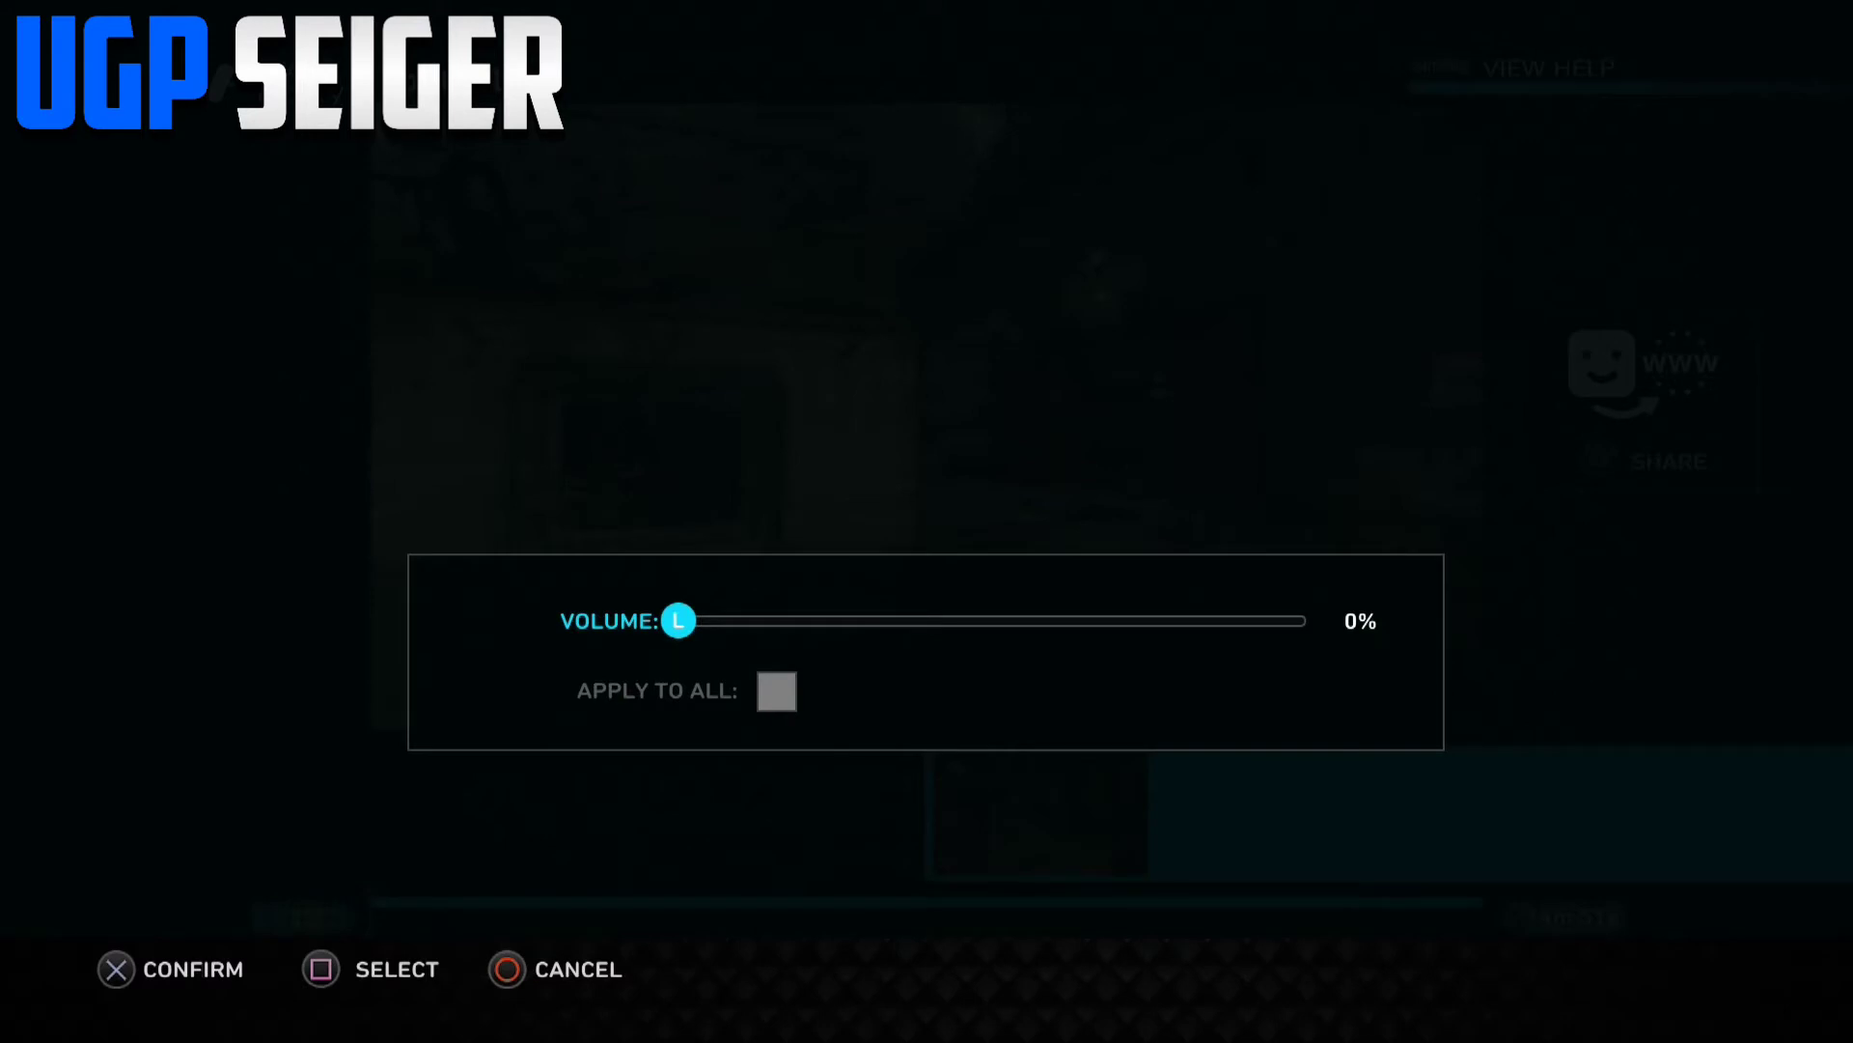
key("Right")
key("Right")
key("Right")
key("Right")
key("Return")
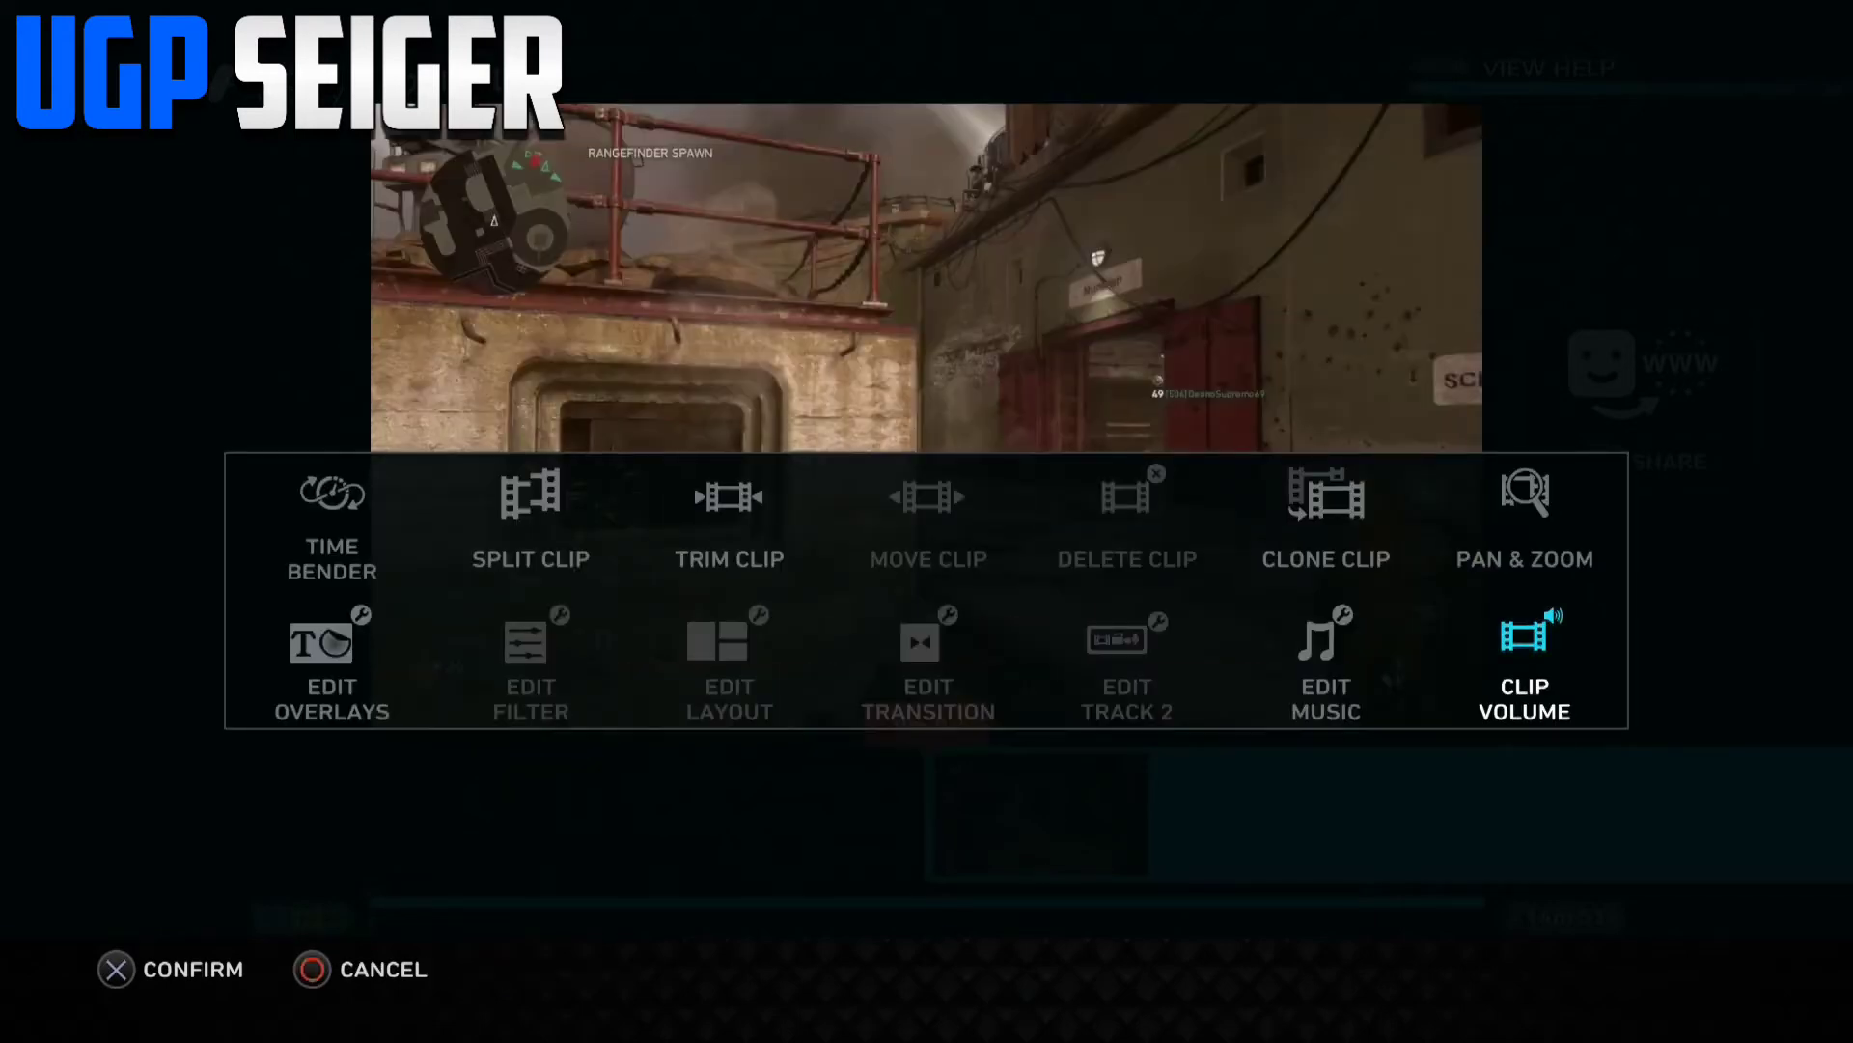
key("Escape")
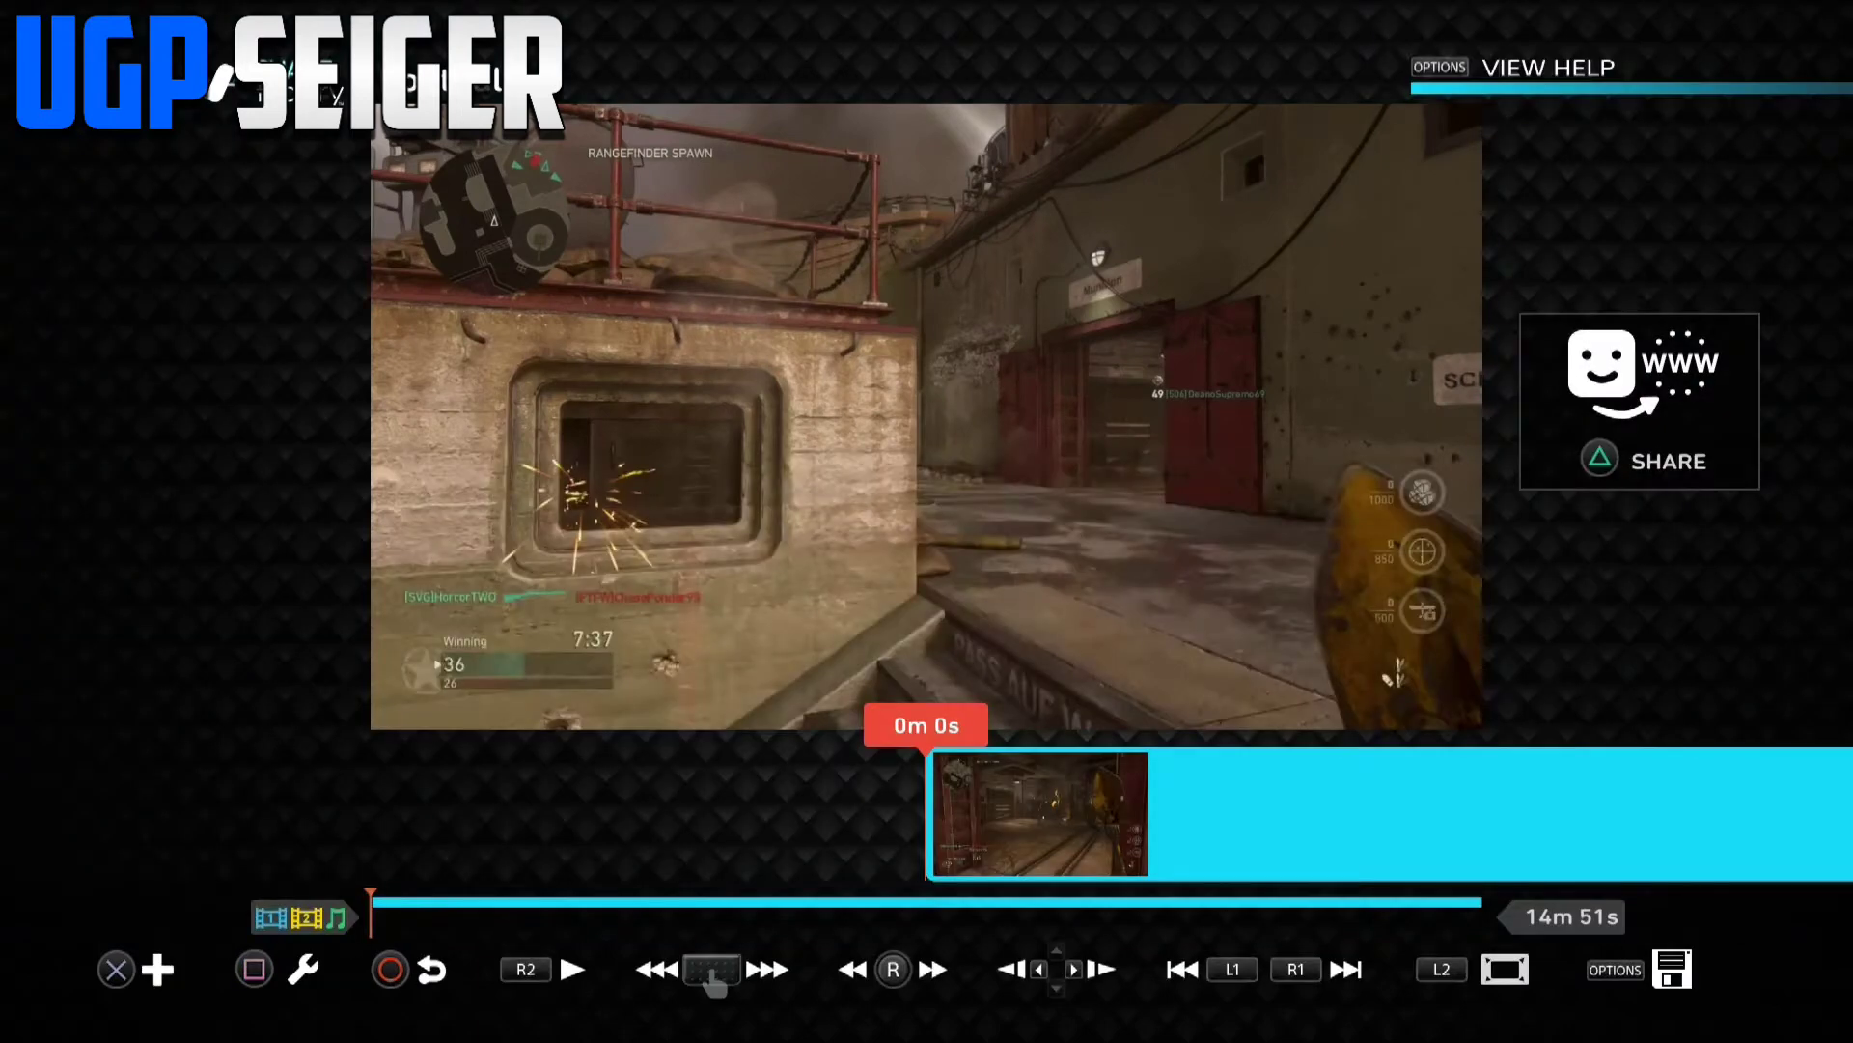
- Add the 0m 11s SHAREfactory clip at the start of the timeline and scrub through it, ending at 0m 0s
key("Return")
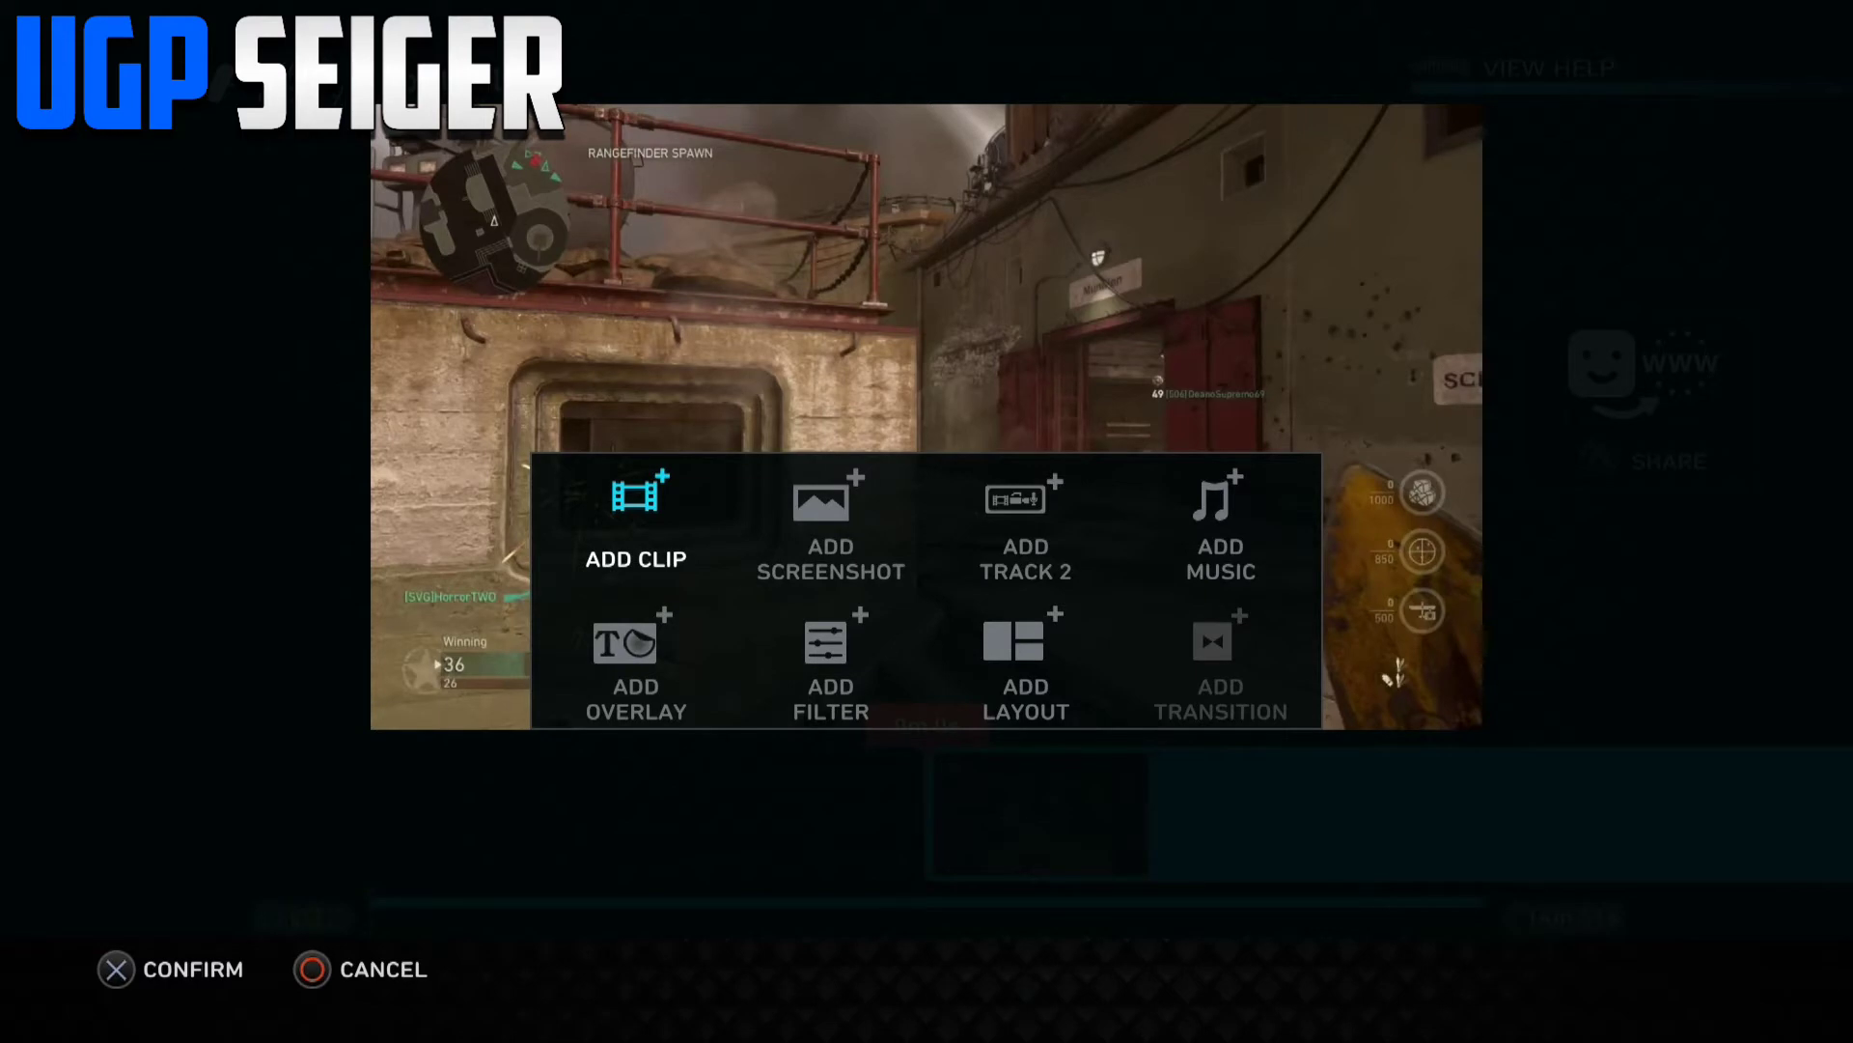
key("Return")
key("Down")
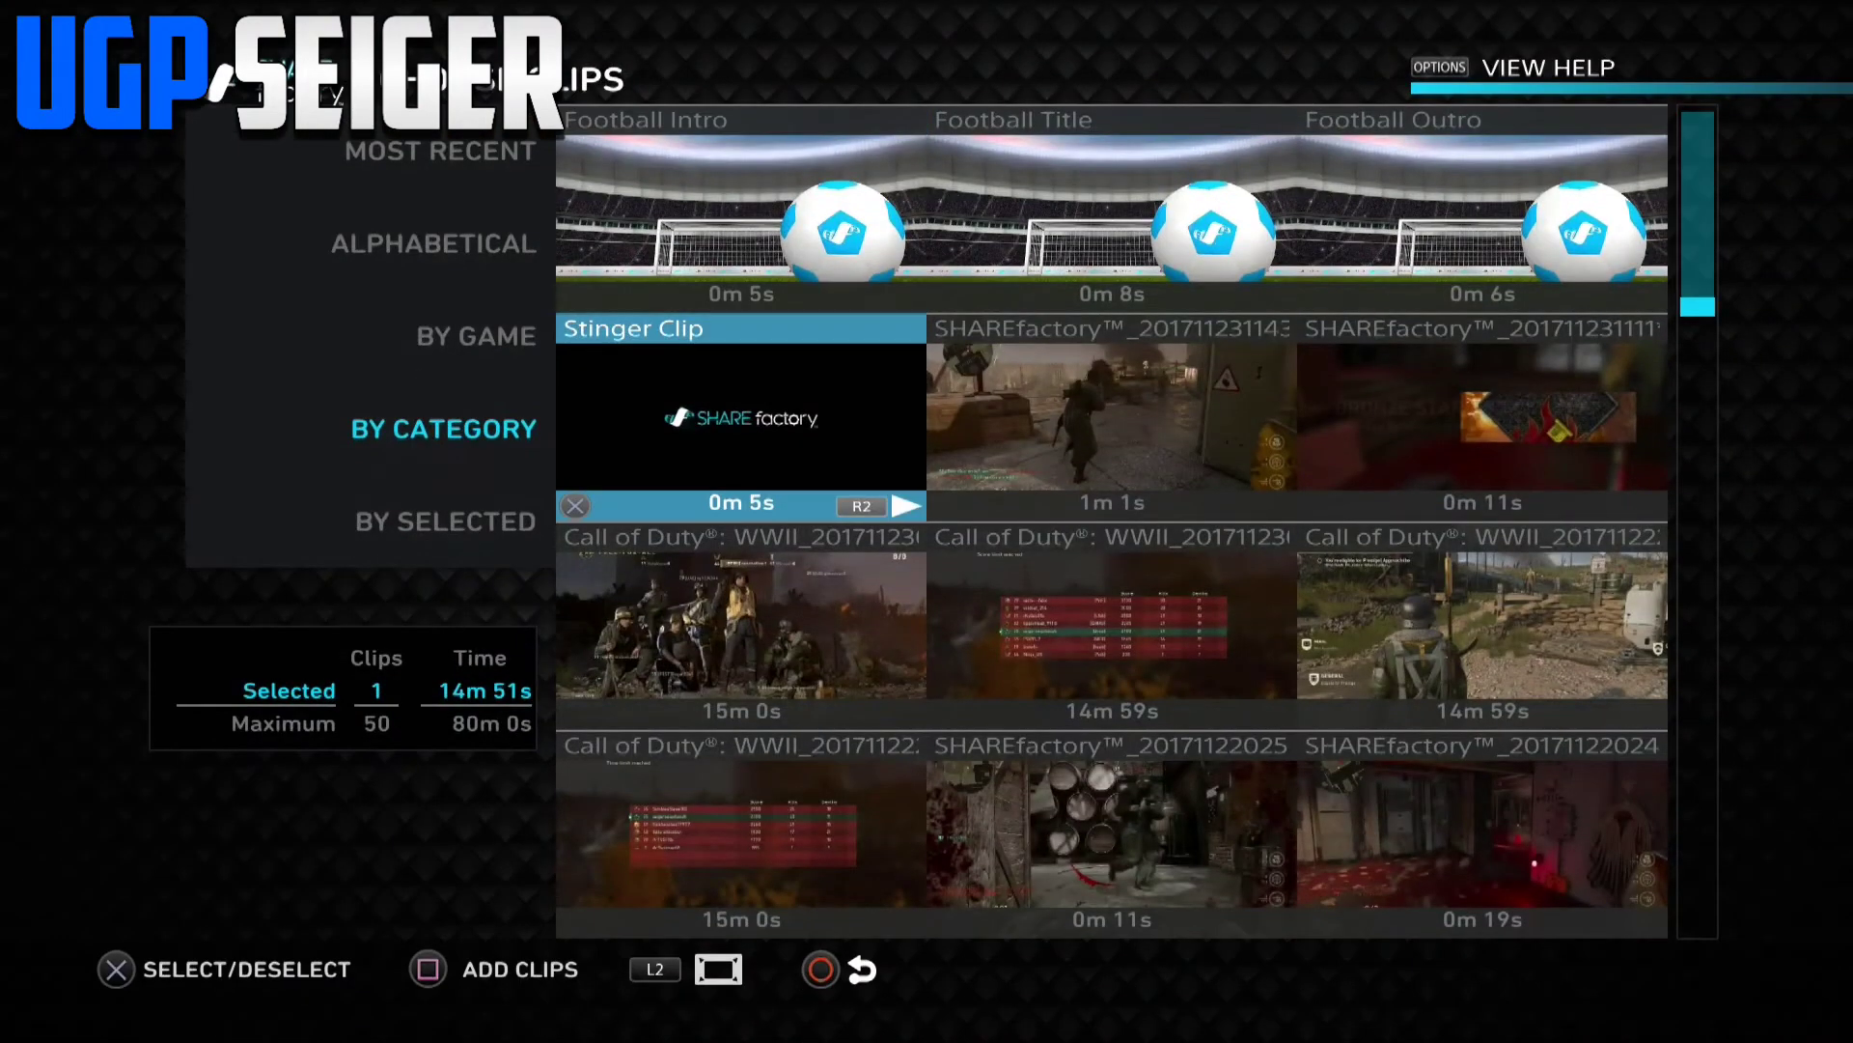
key("Right")
key("Right")
key("Return")
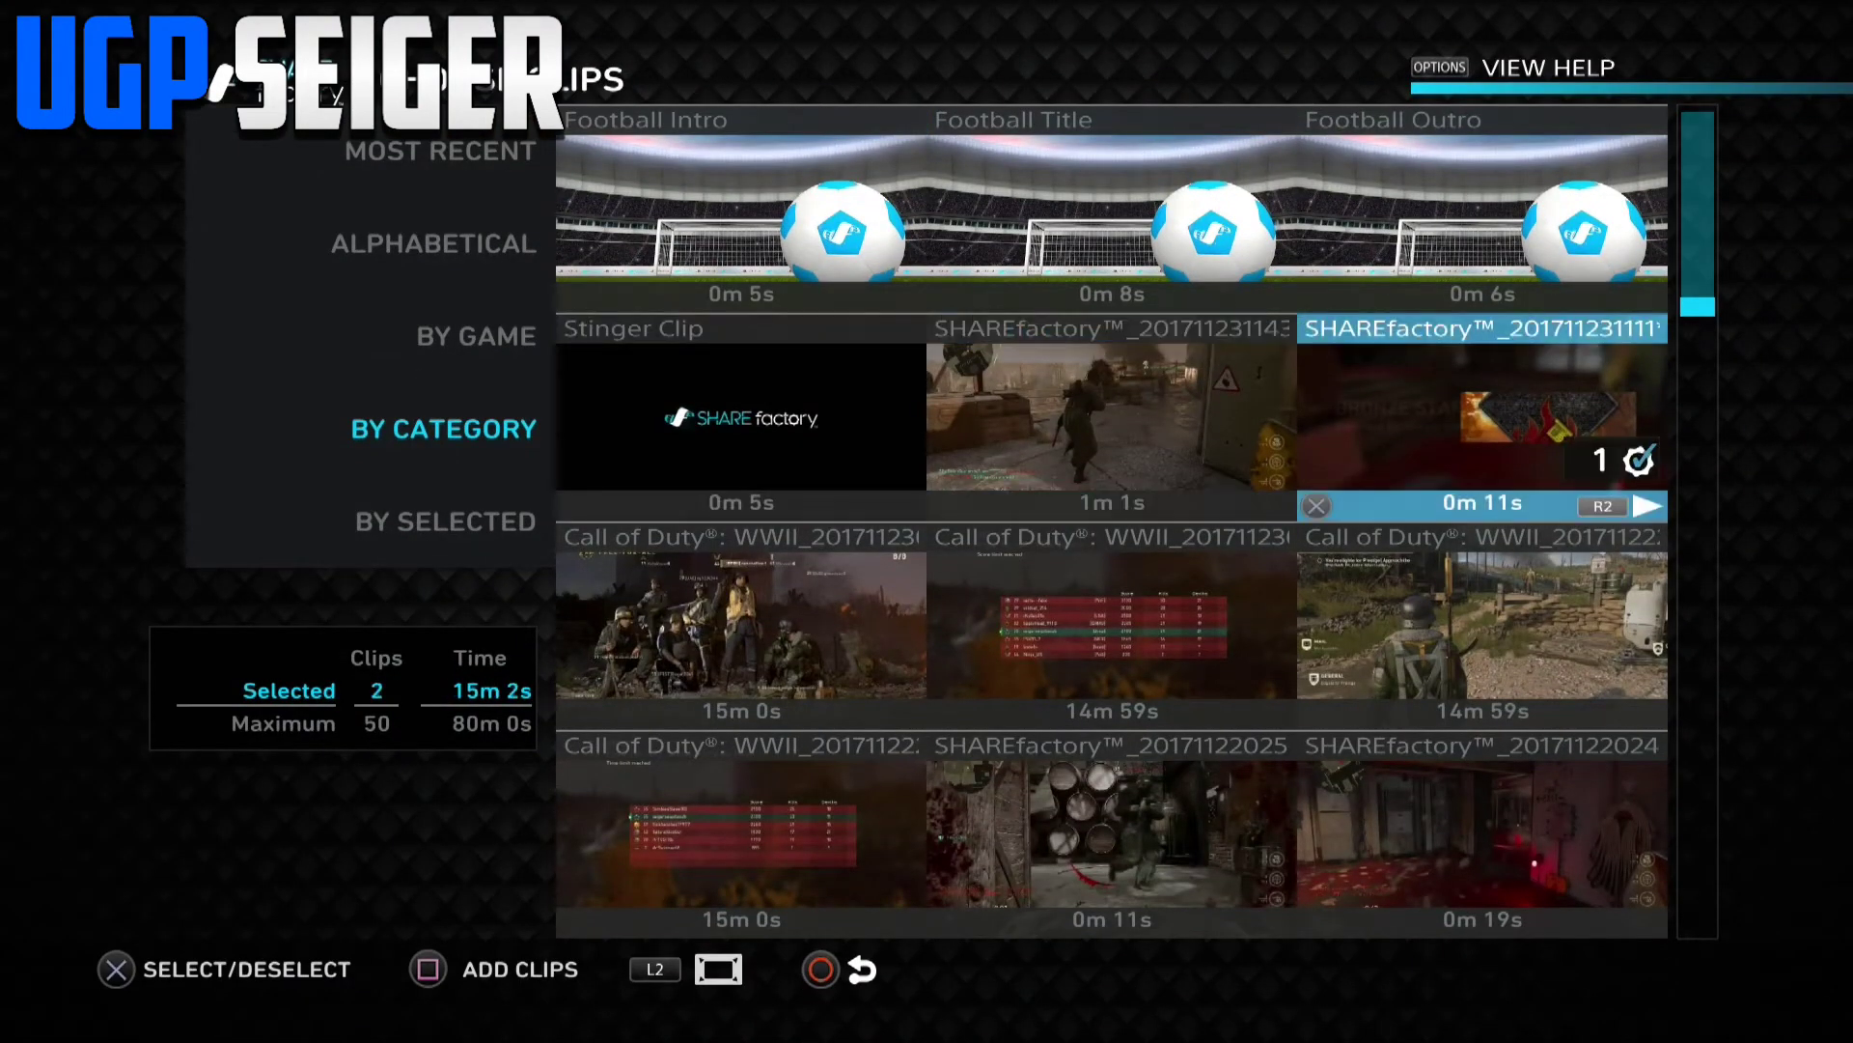
key("s")
key("Right")
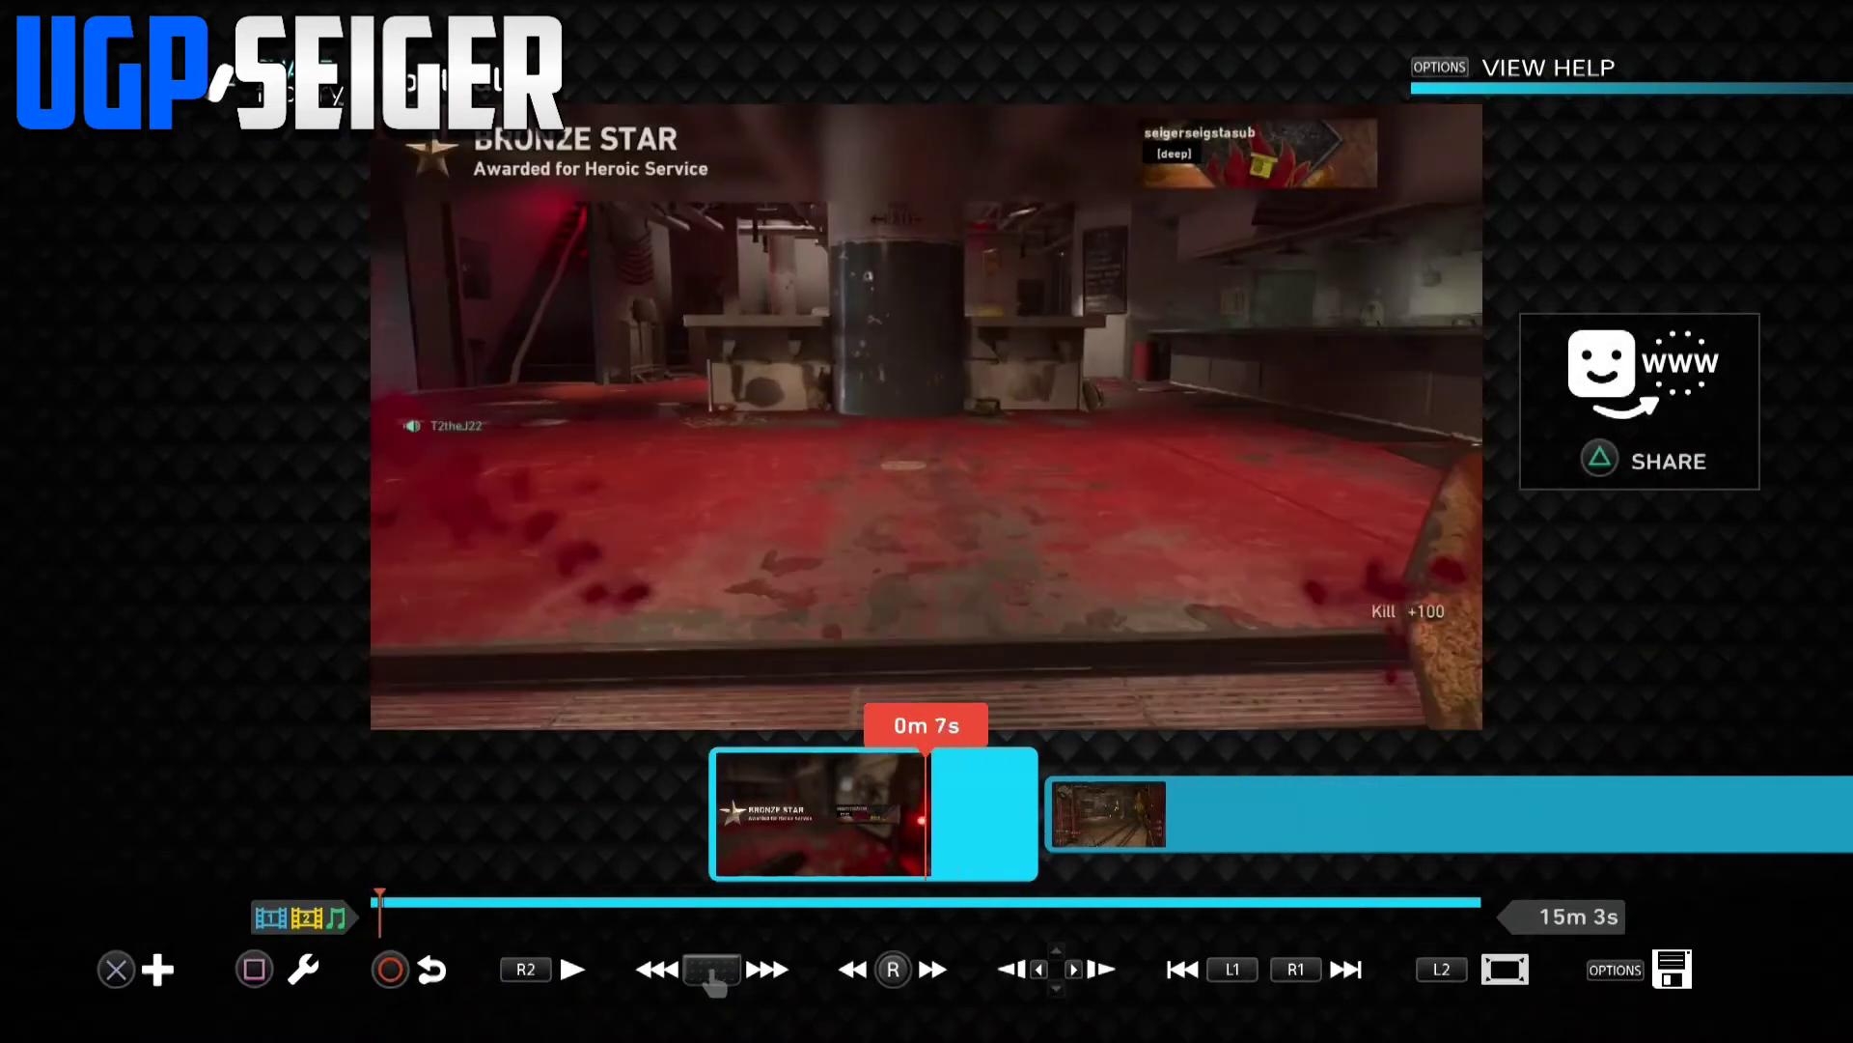
key("Left")
key("Left")
key("Right")
key("Left")
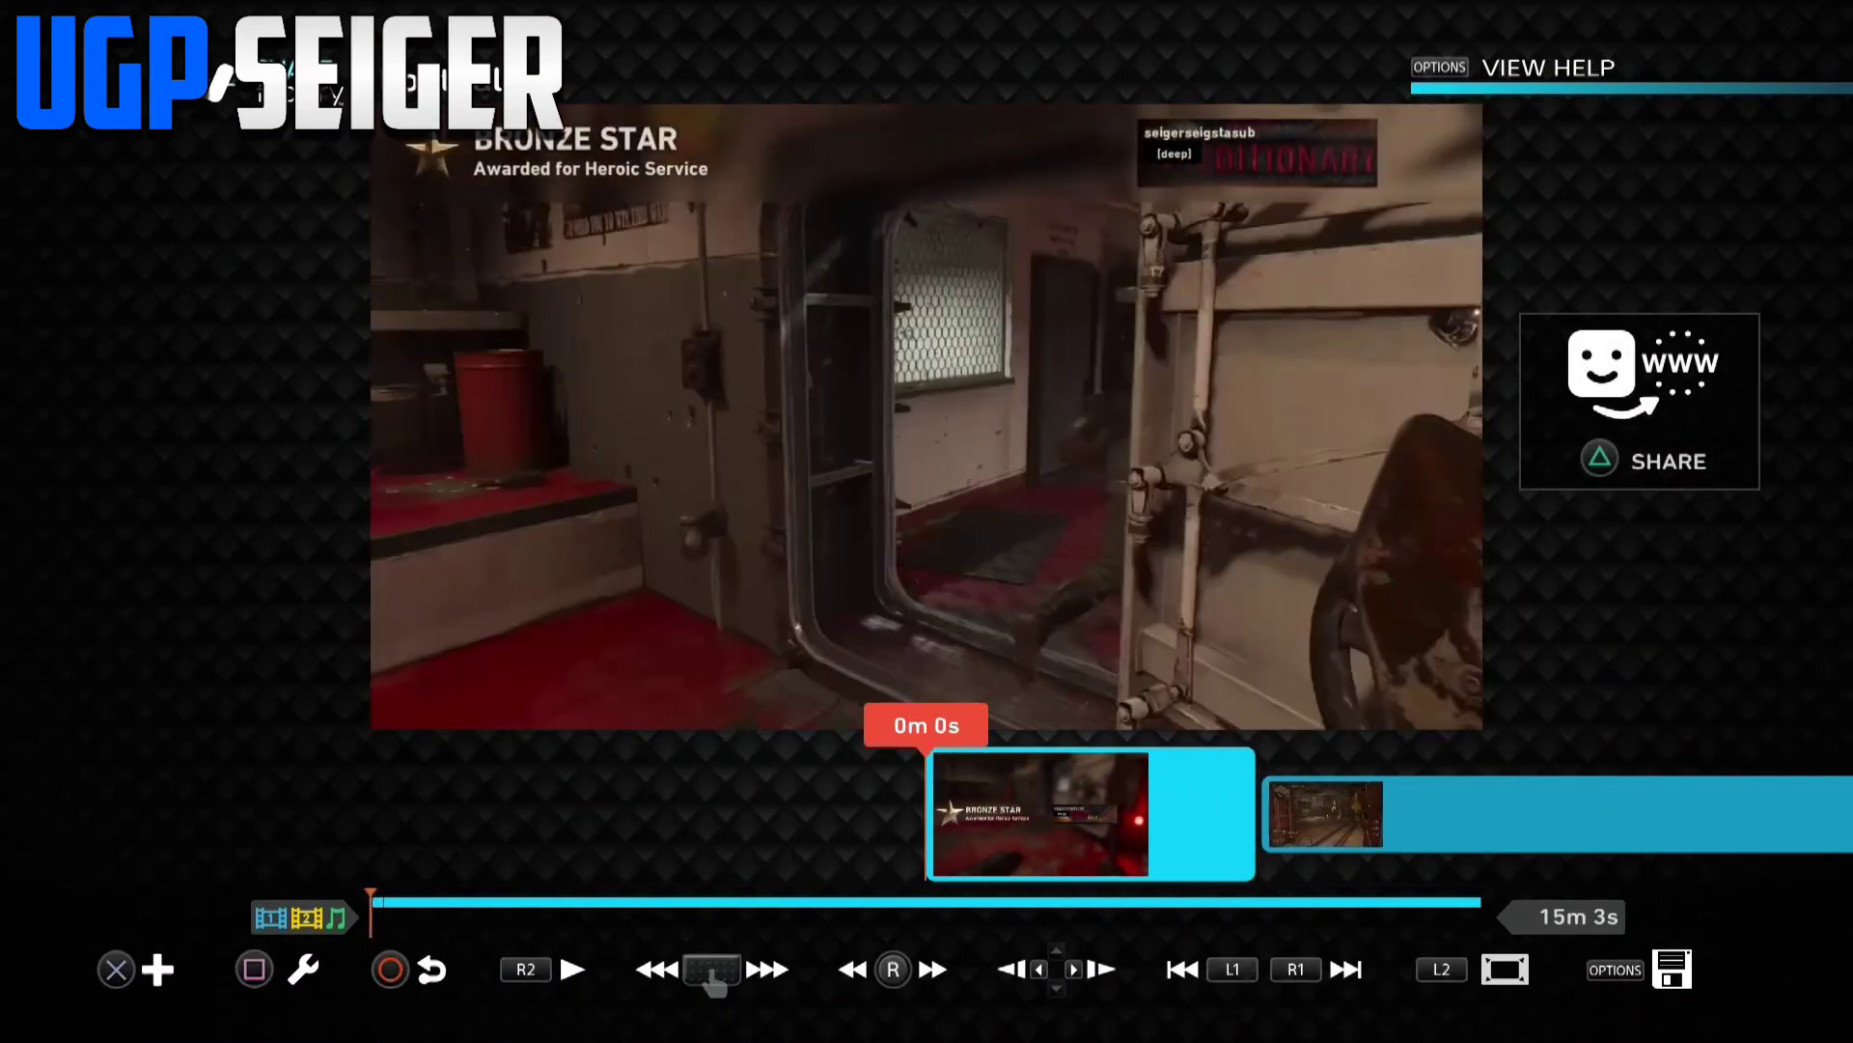
- Add the Gradient screenshot at the start of the timeline and scrub through it to 0m 2s
key("Return")
key("Right")
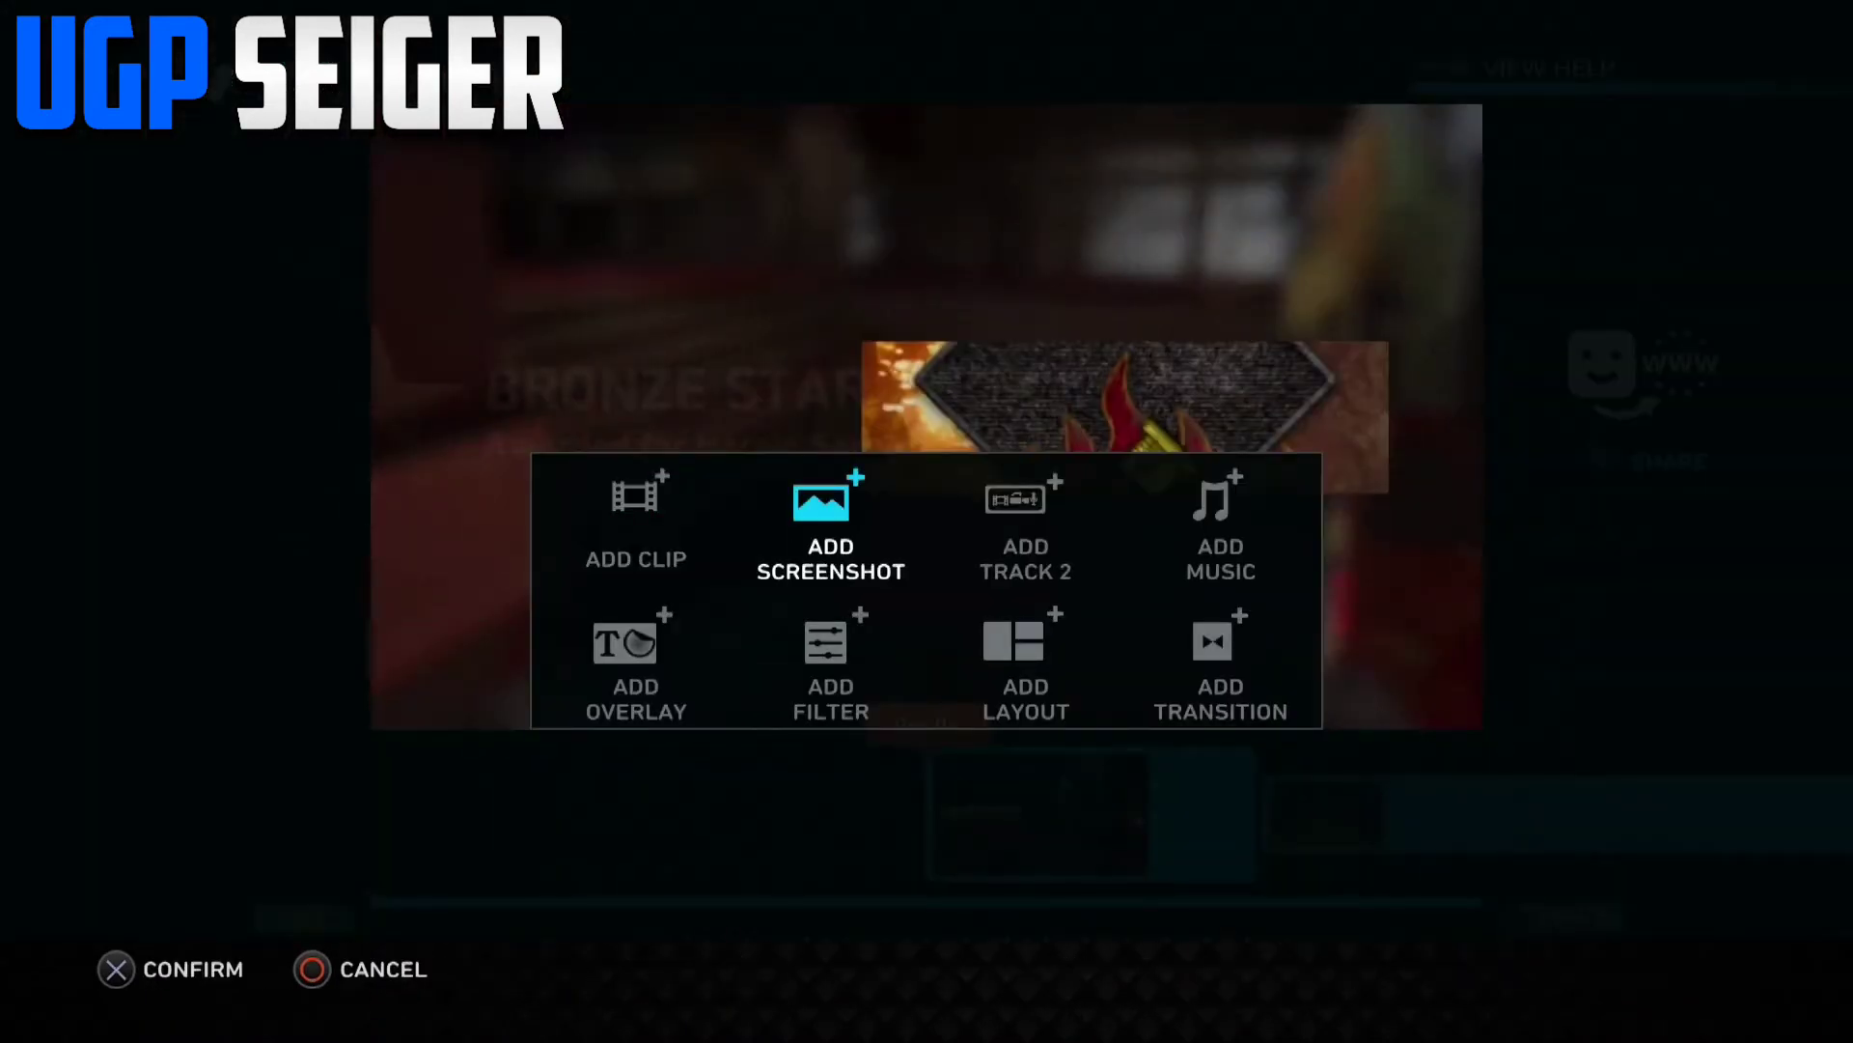
key("Return")
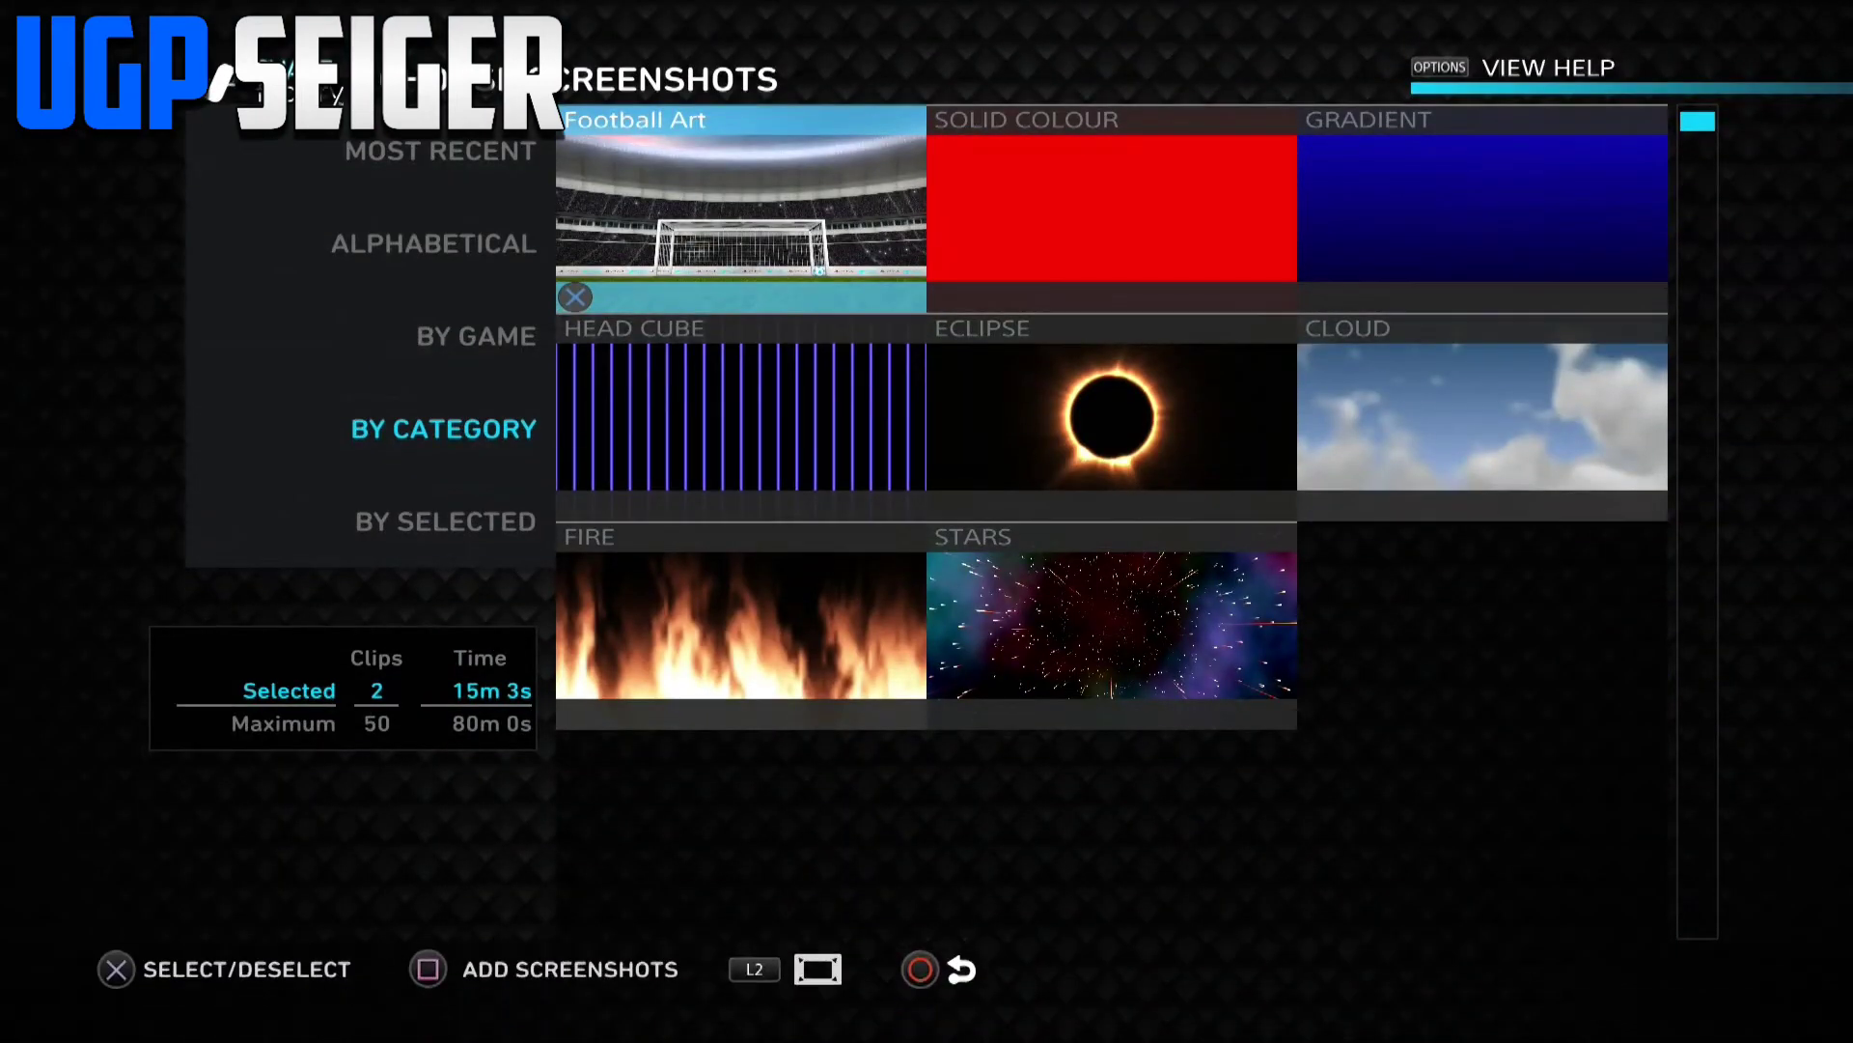
key("Right")
key("Right")
key("Return")
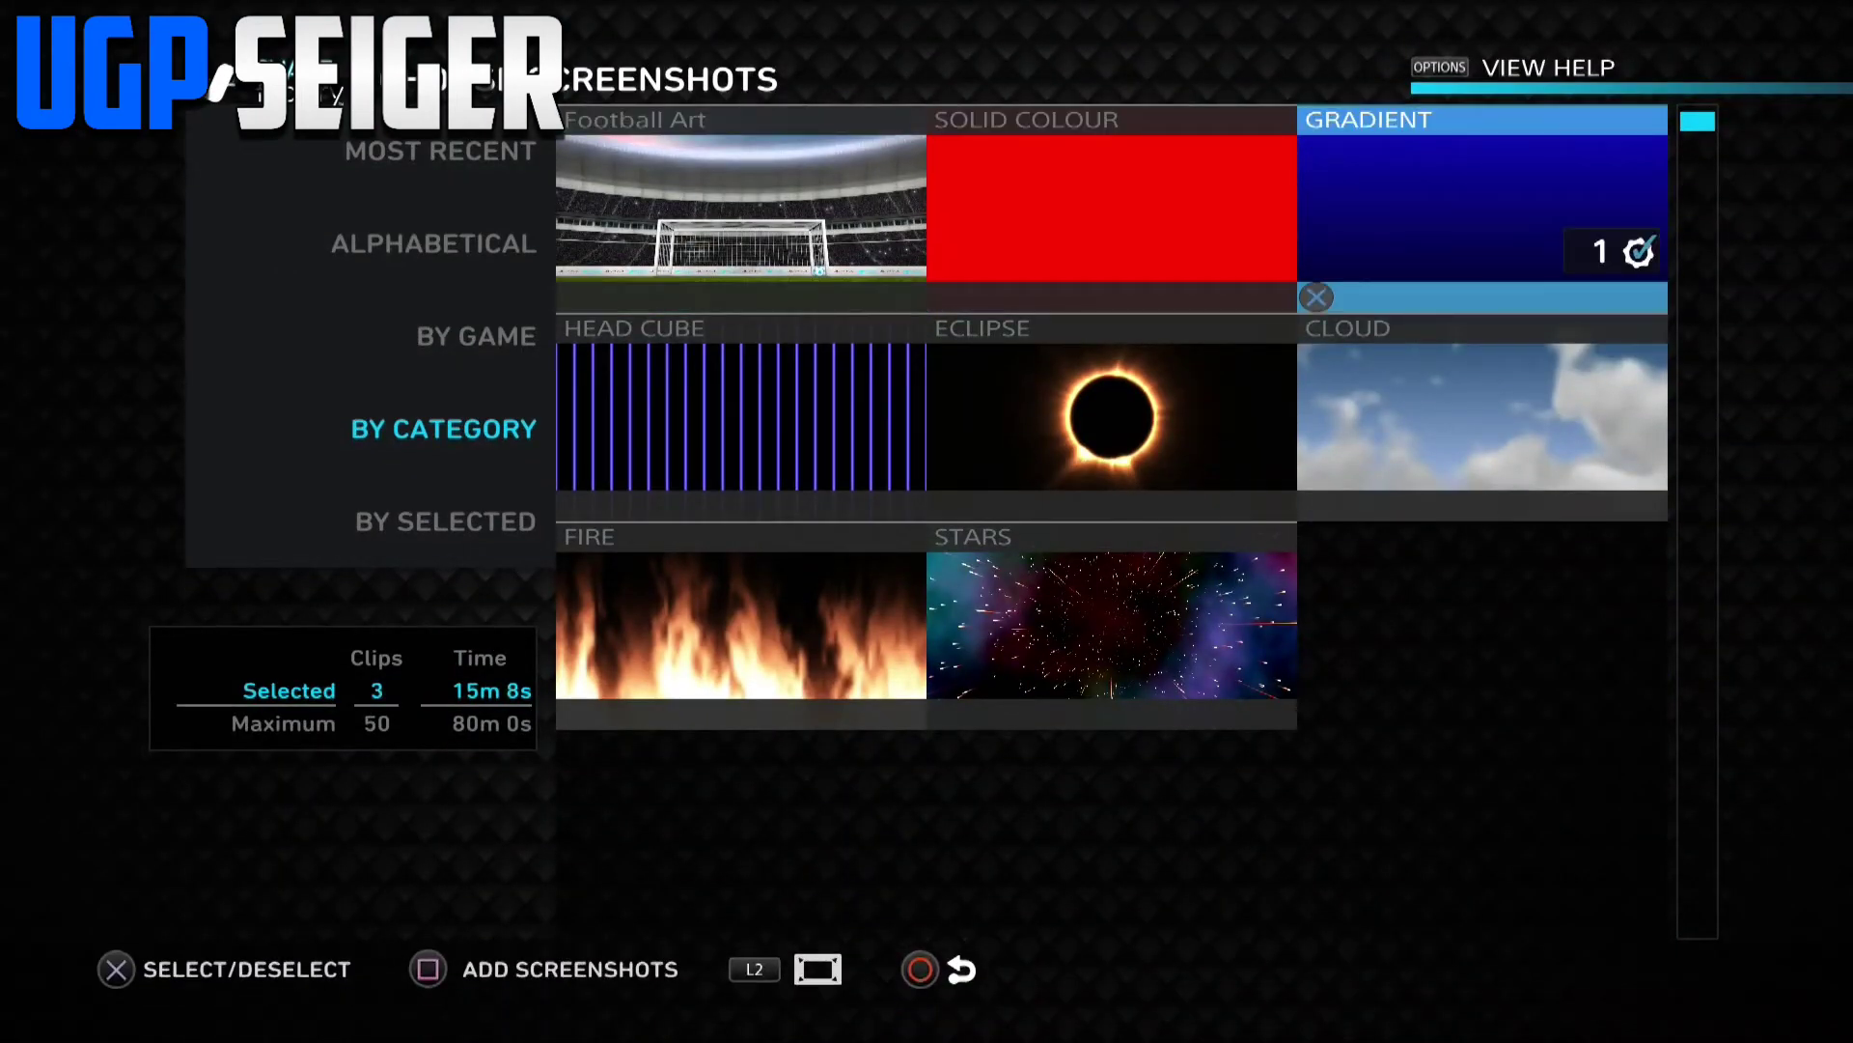
key("Return")
key("Right")
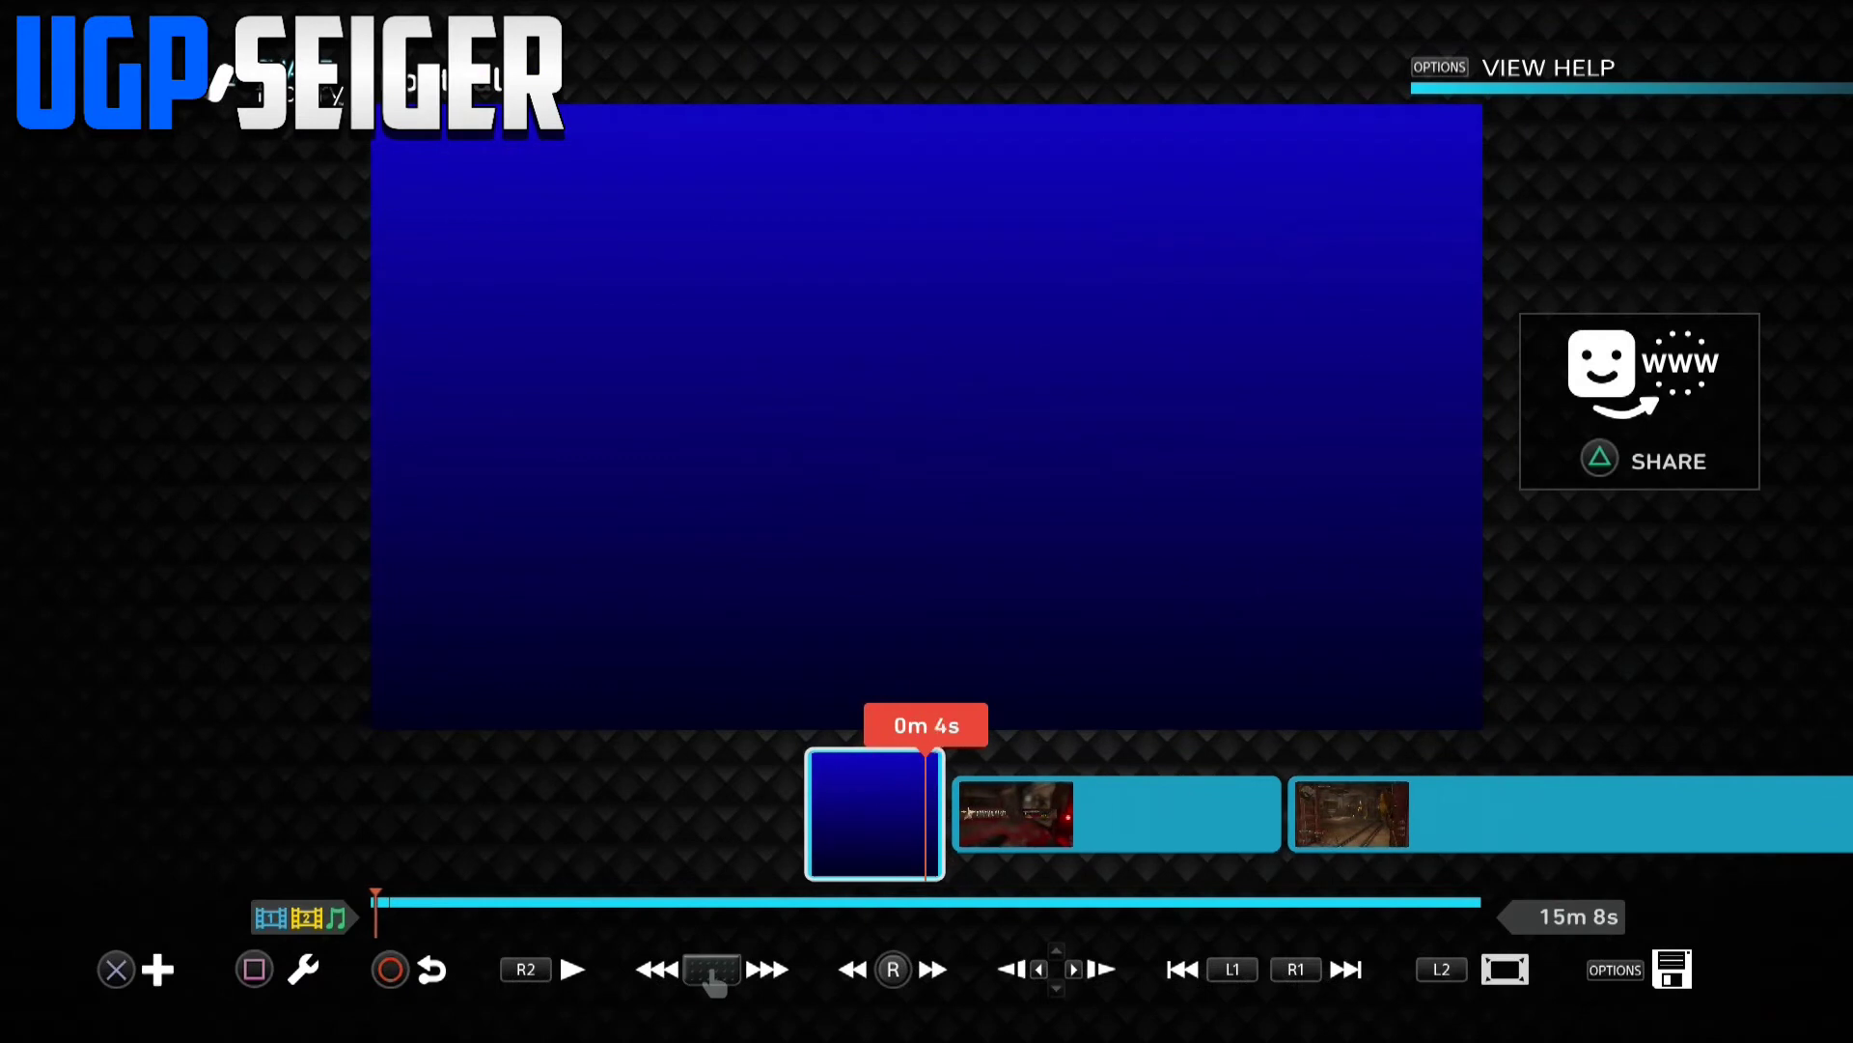
key("Left")
key("Right")
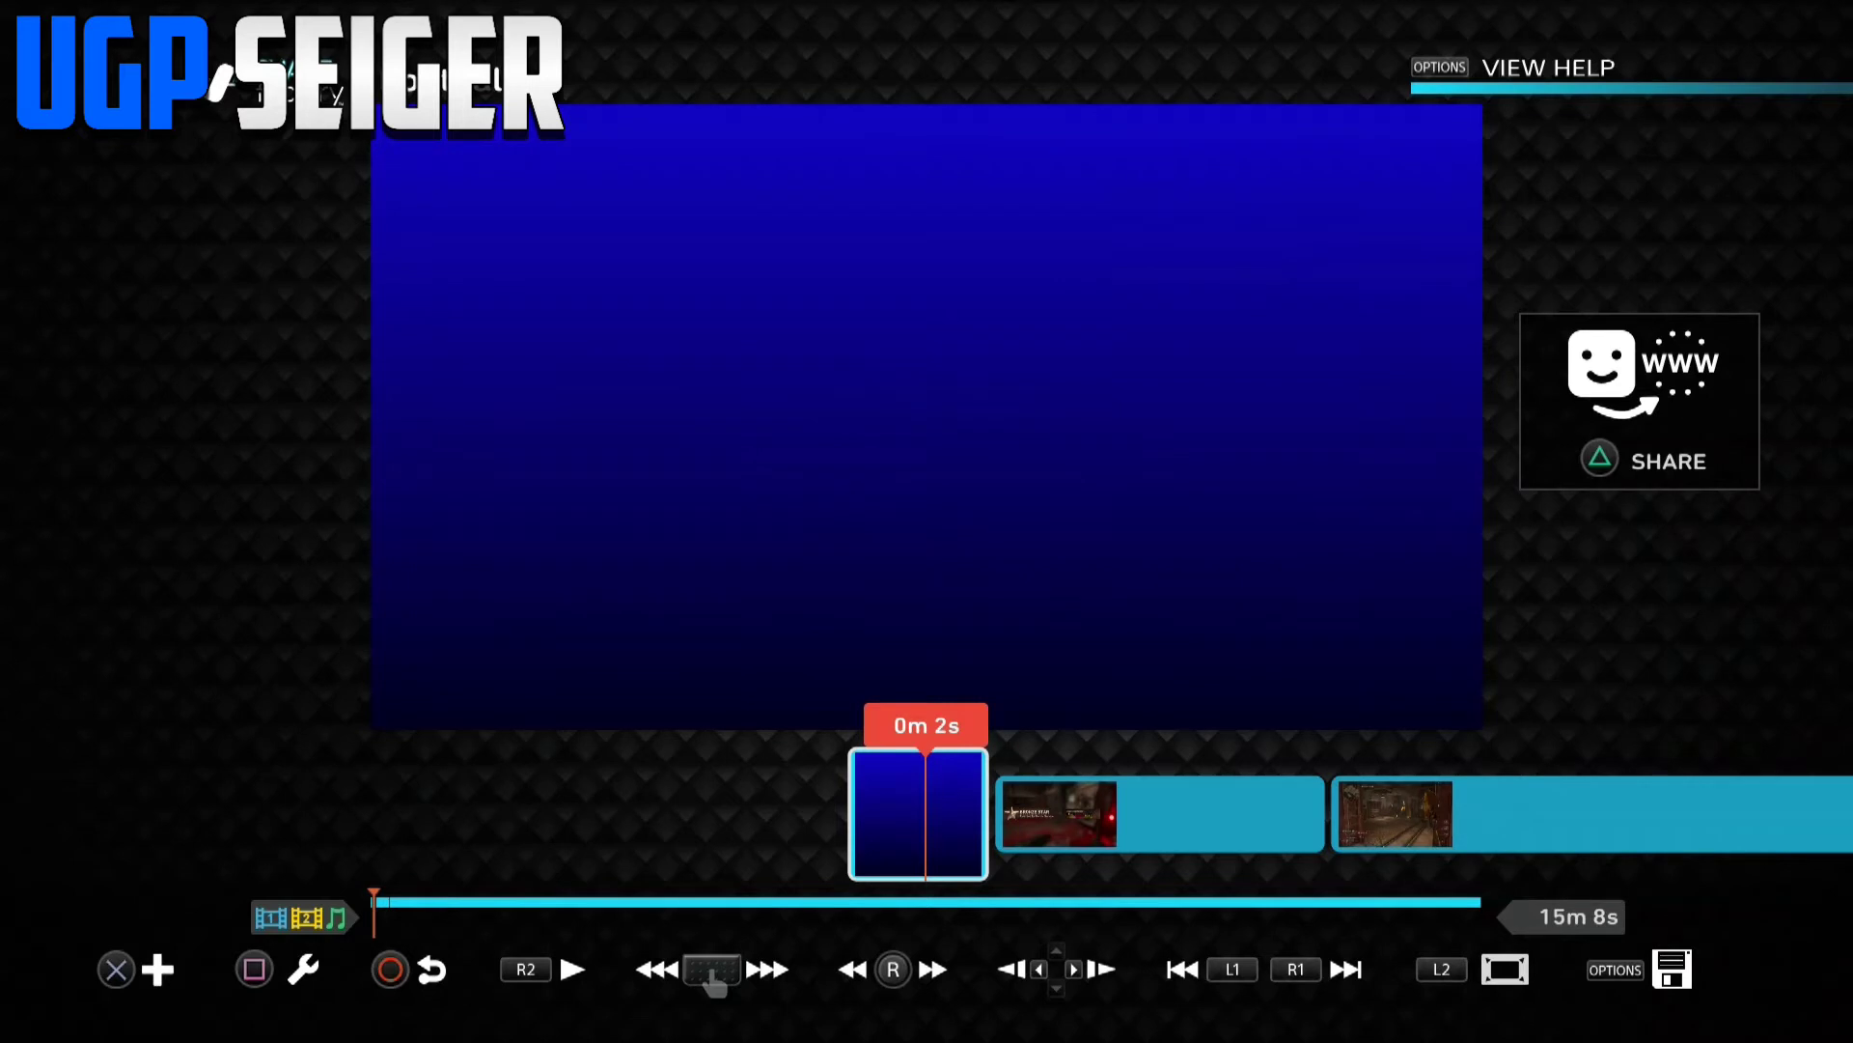
- Open the Gradient screenshot's settings to view its options, then return to the timeline without saving or exiting the project
key("s")
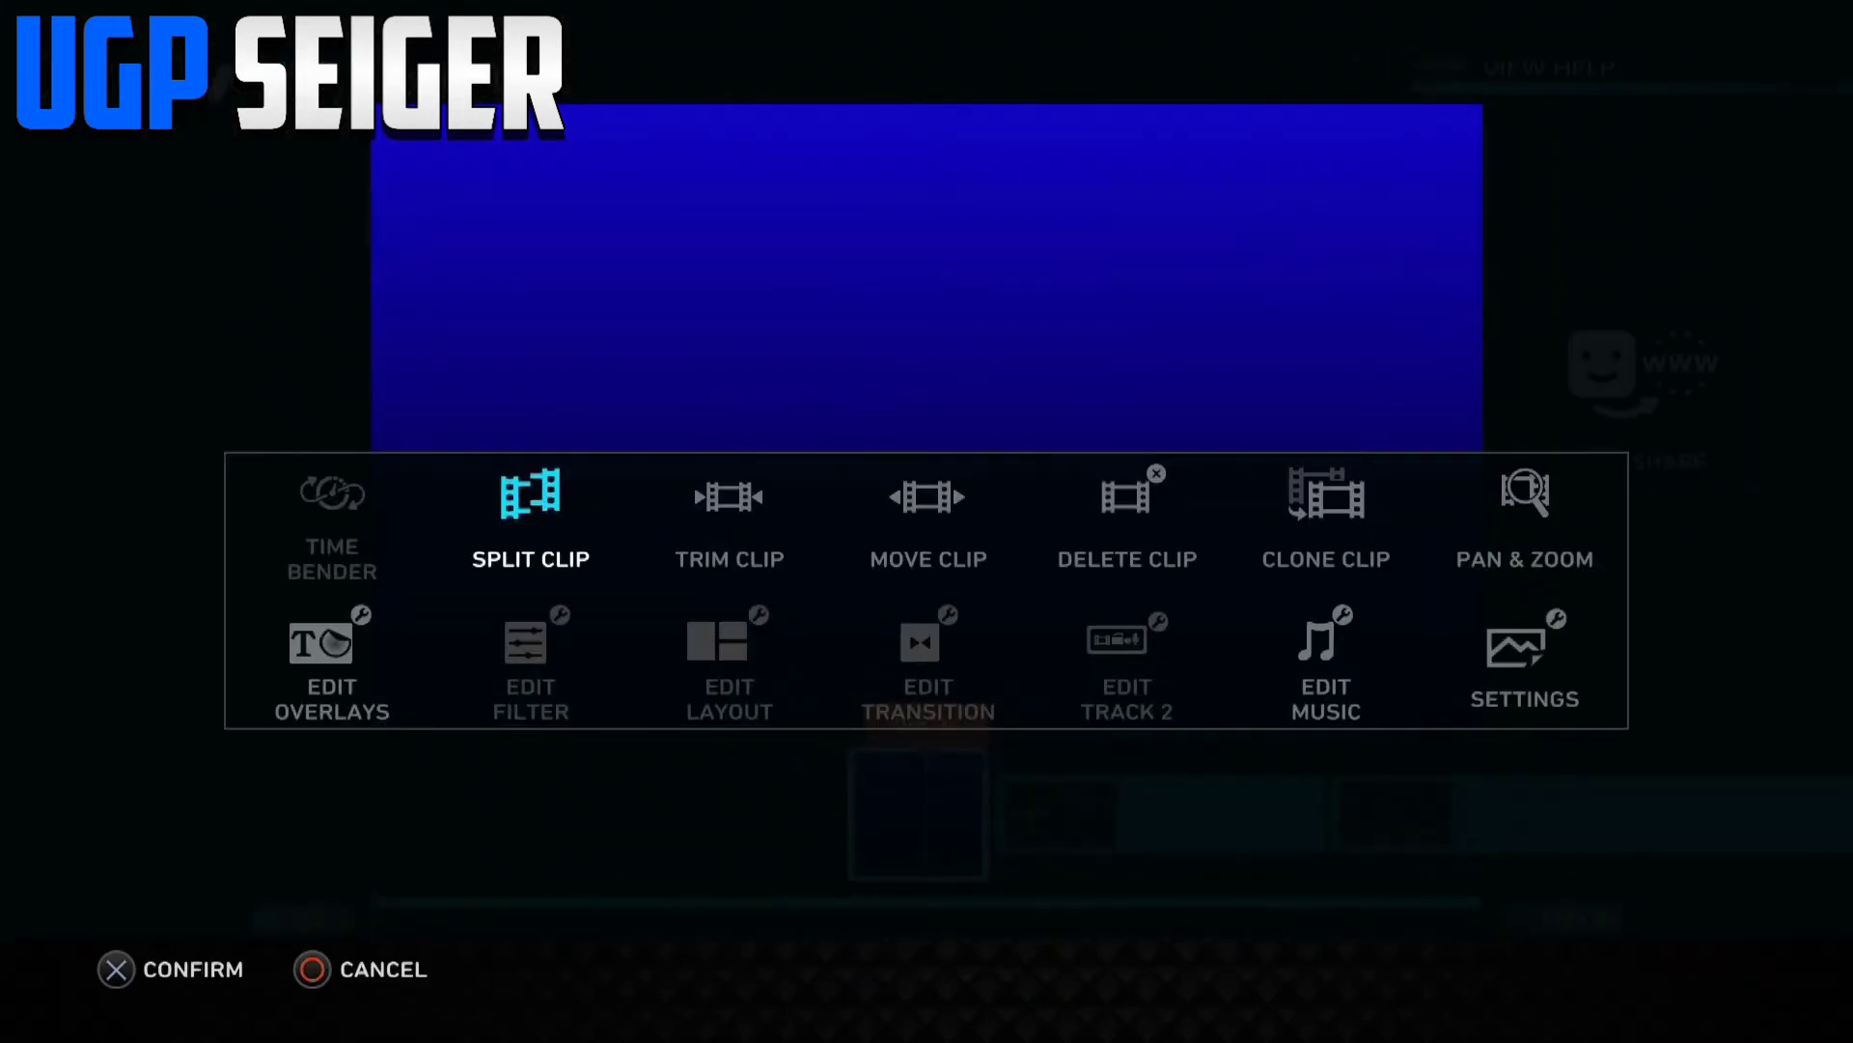
key("Down")
key("Left")
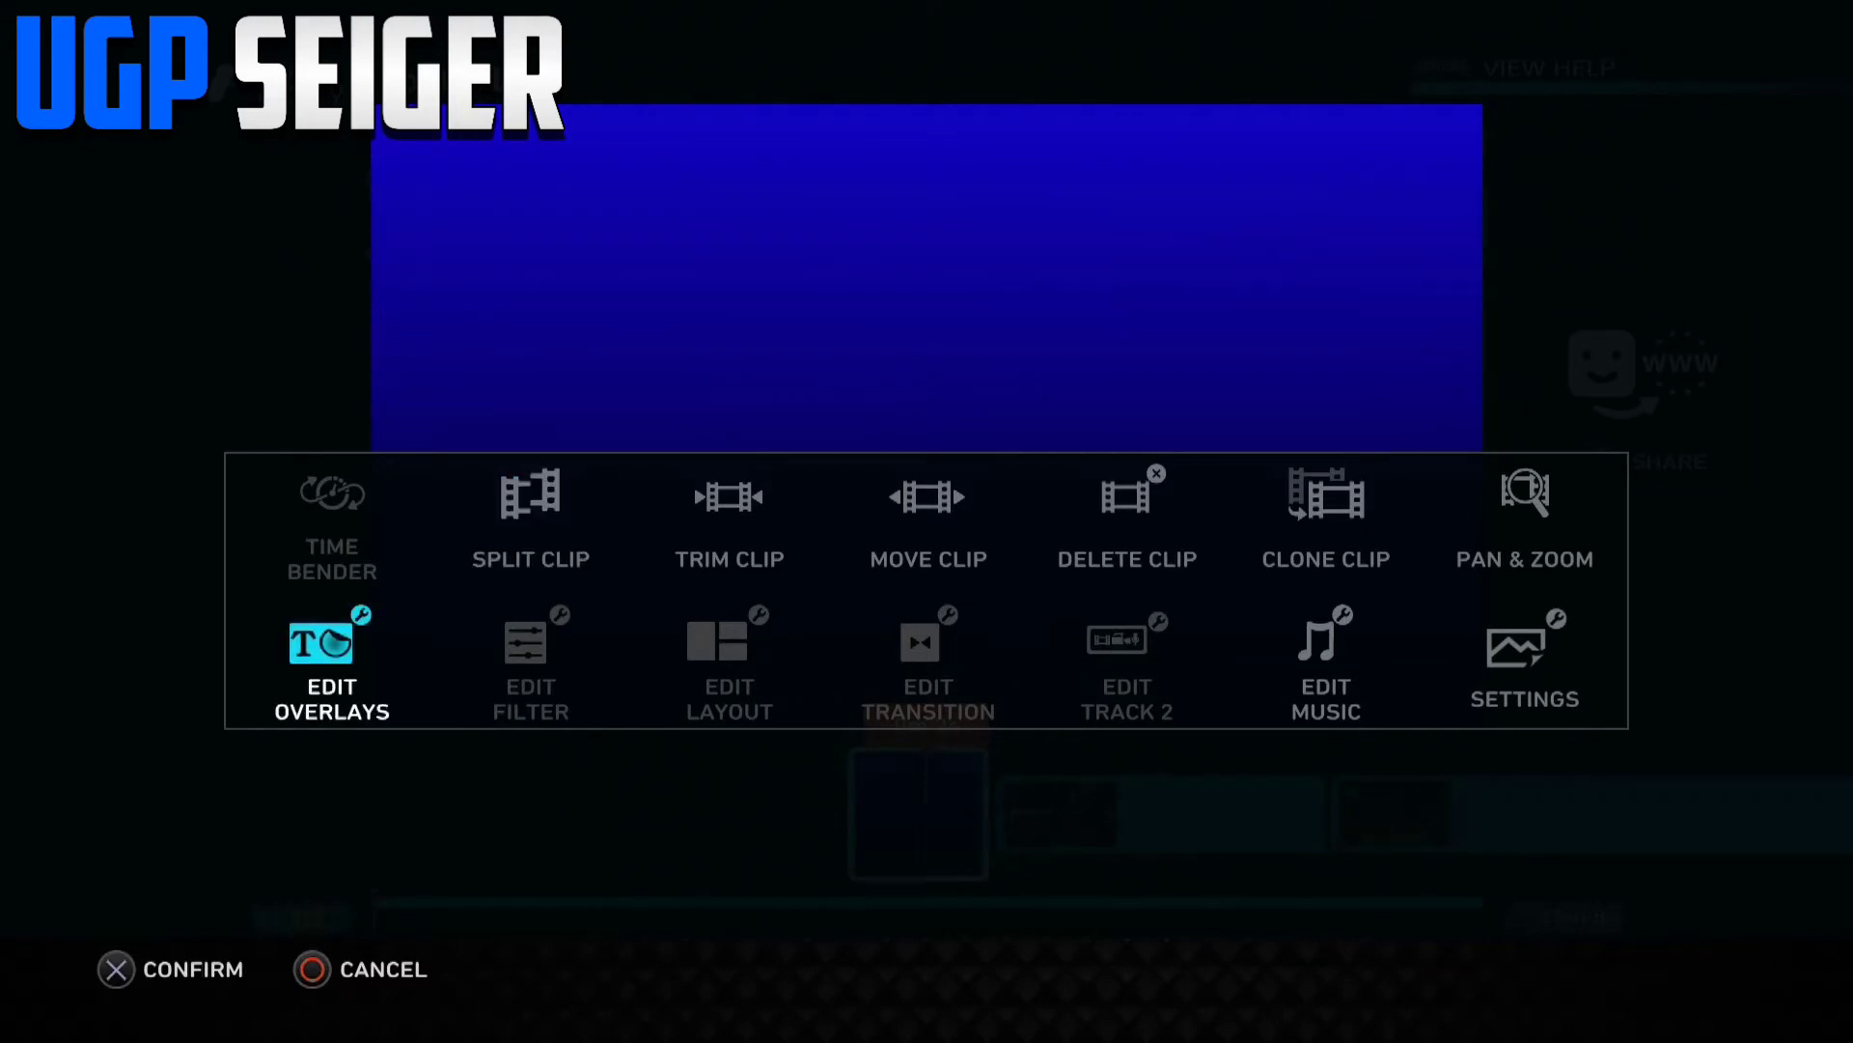
key("Escape")
key("Return")
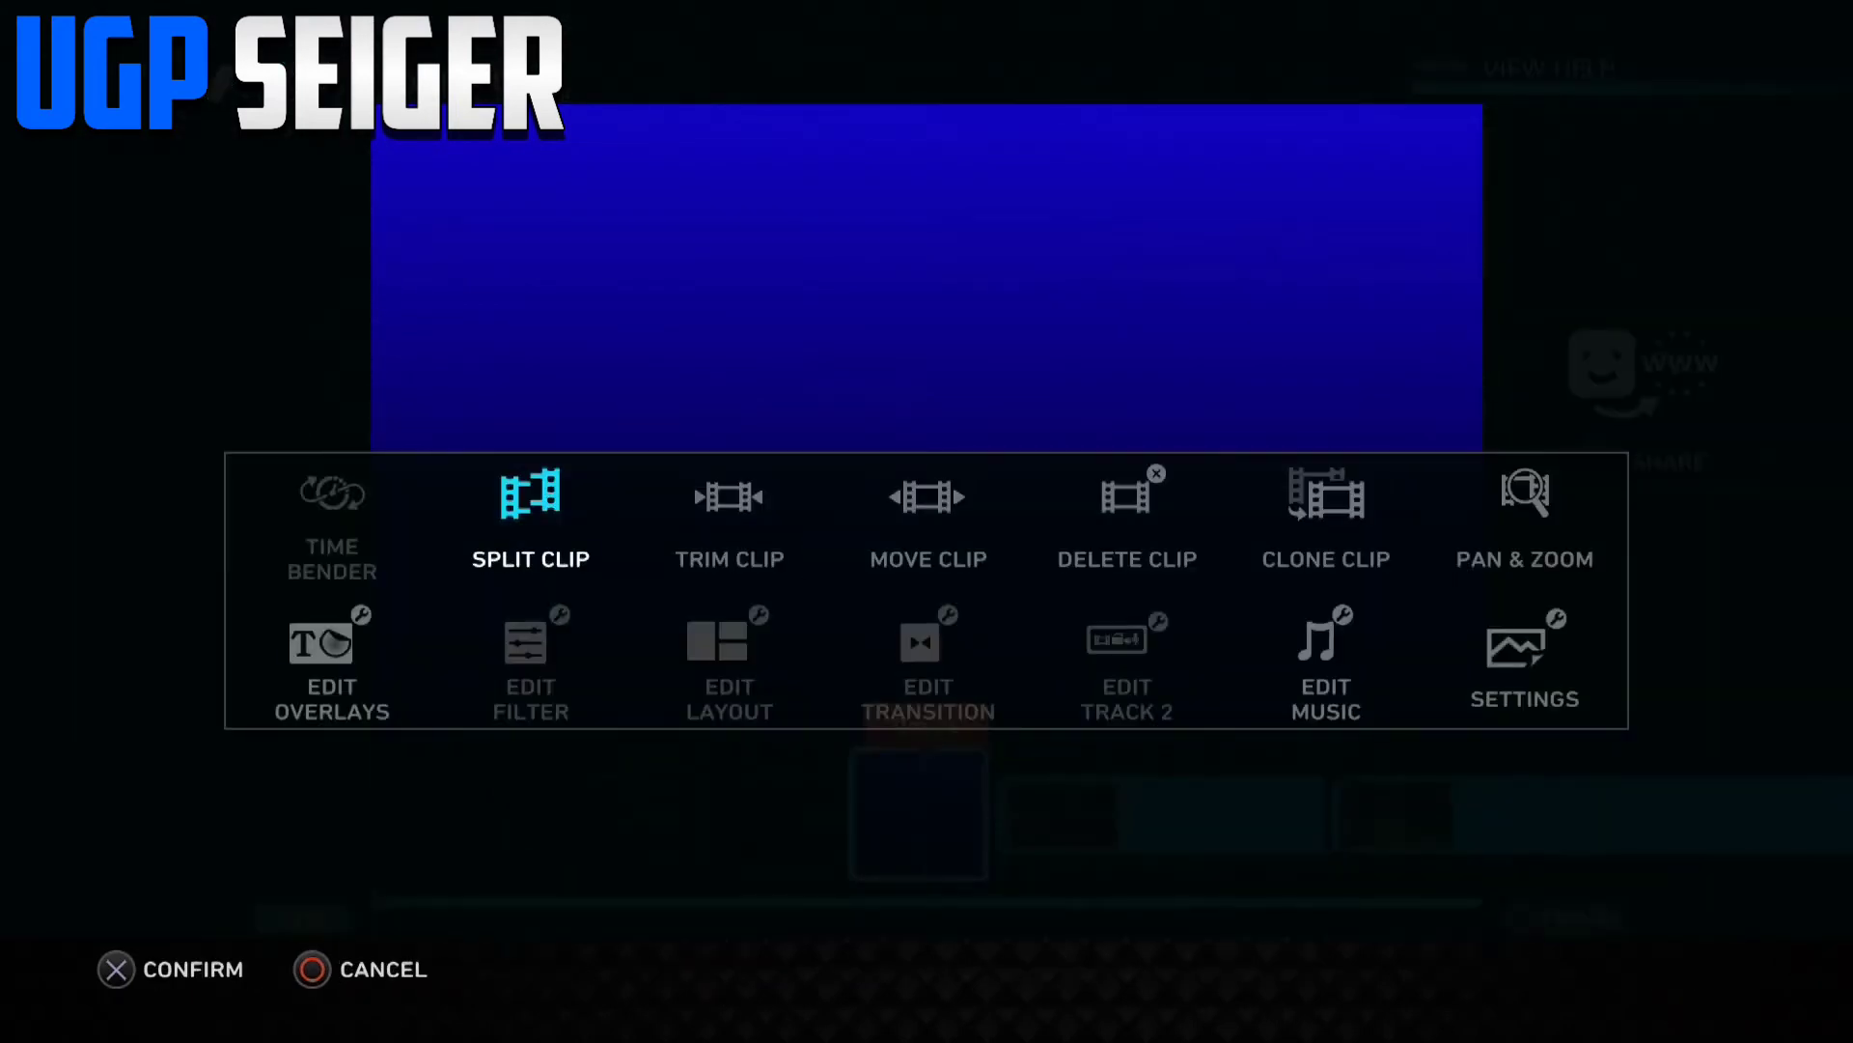
key("Down")
key("Left")
key("Left")
key("Return")
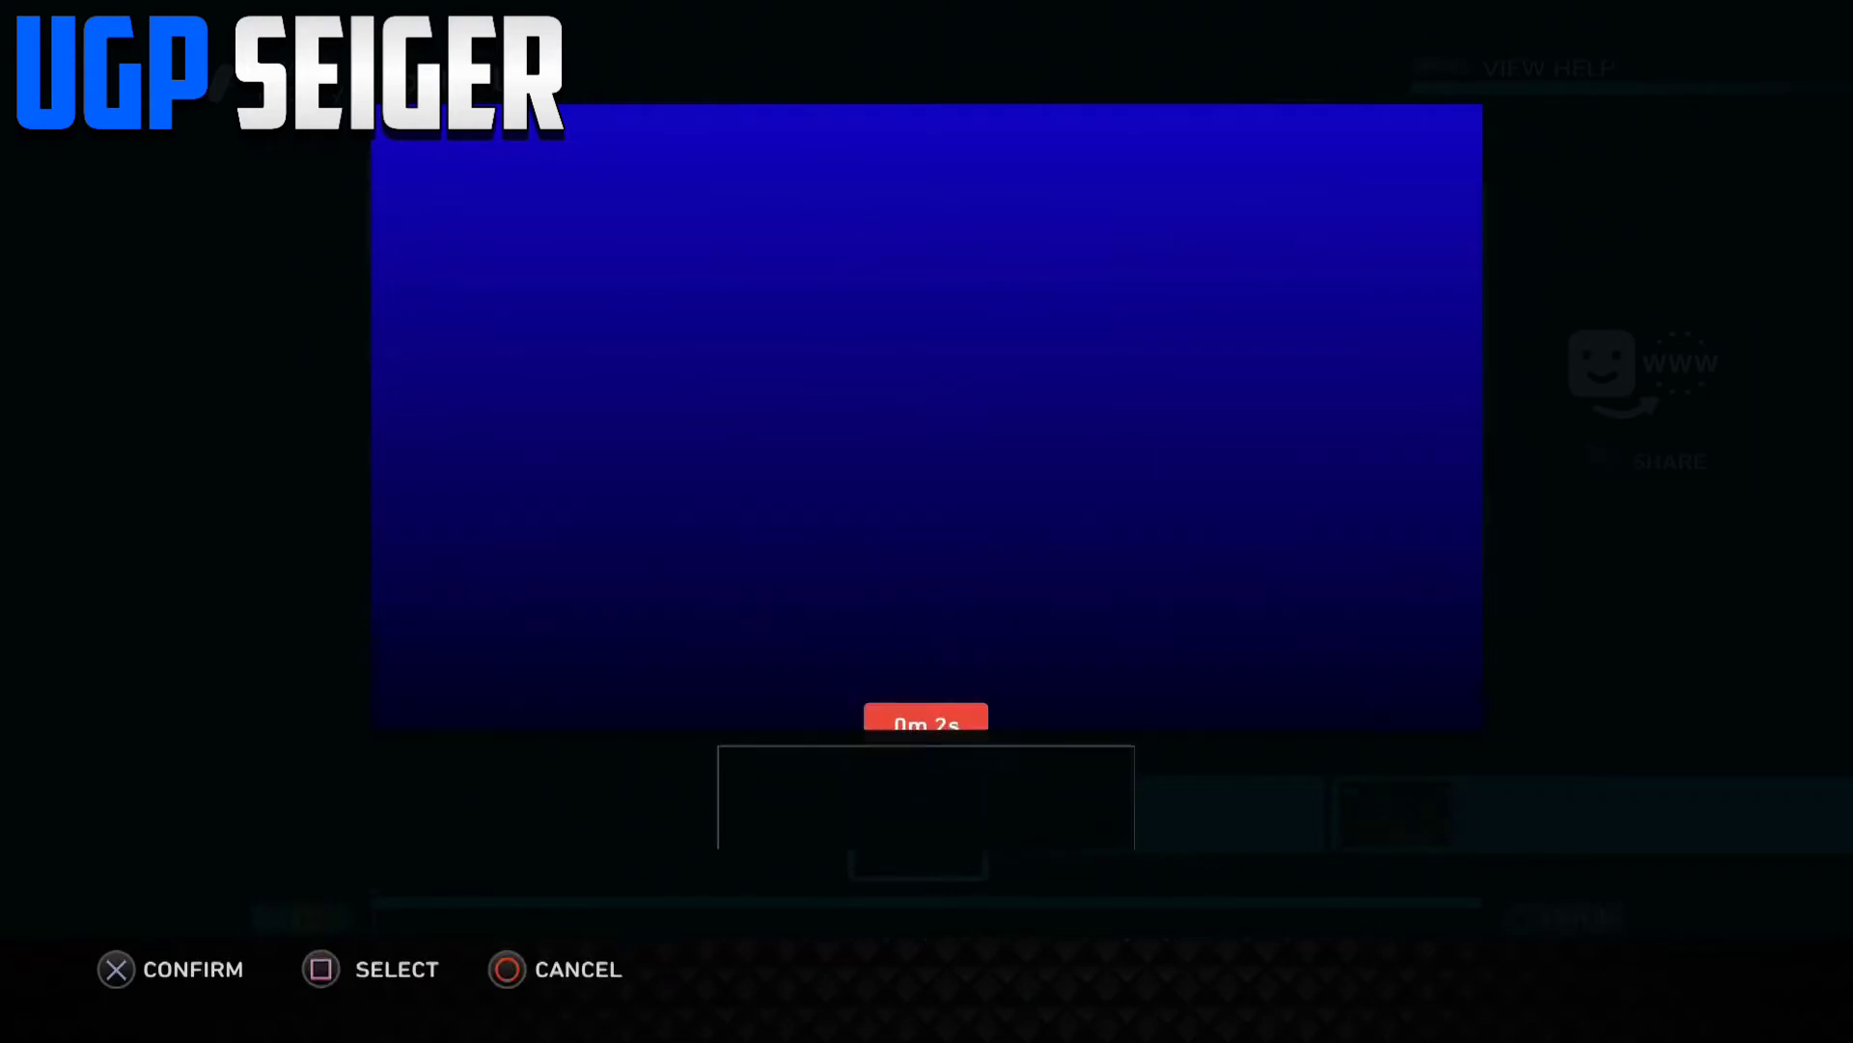
key("Down")
key("Down")
key("Up")
key("Escape")
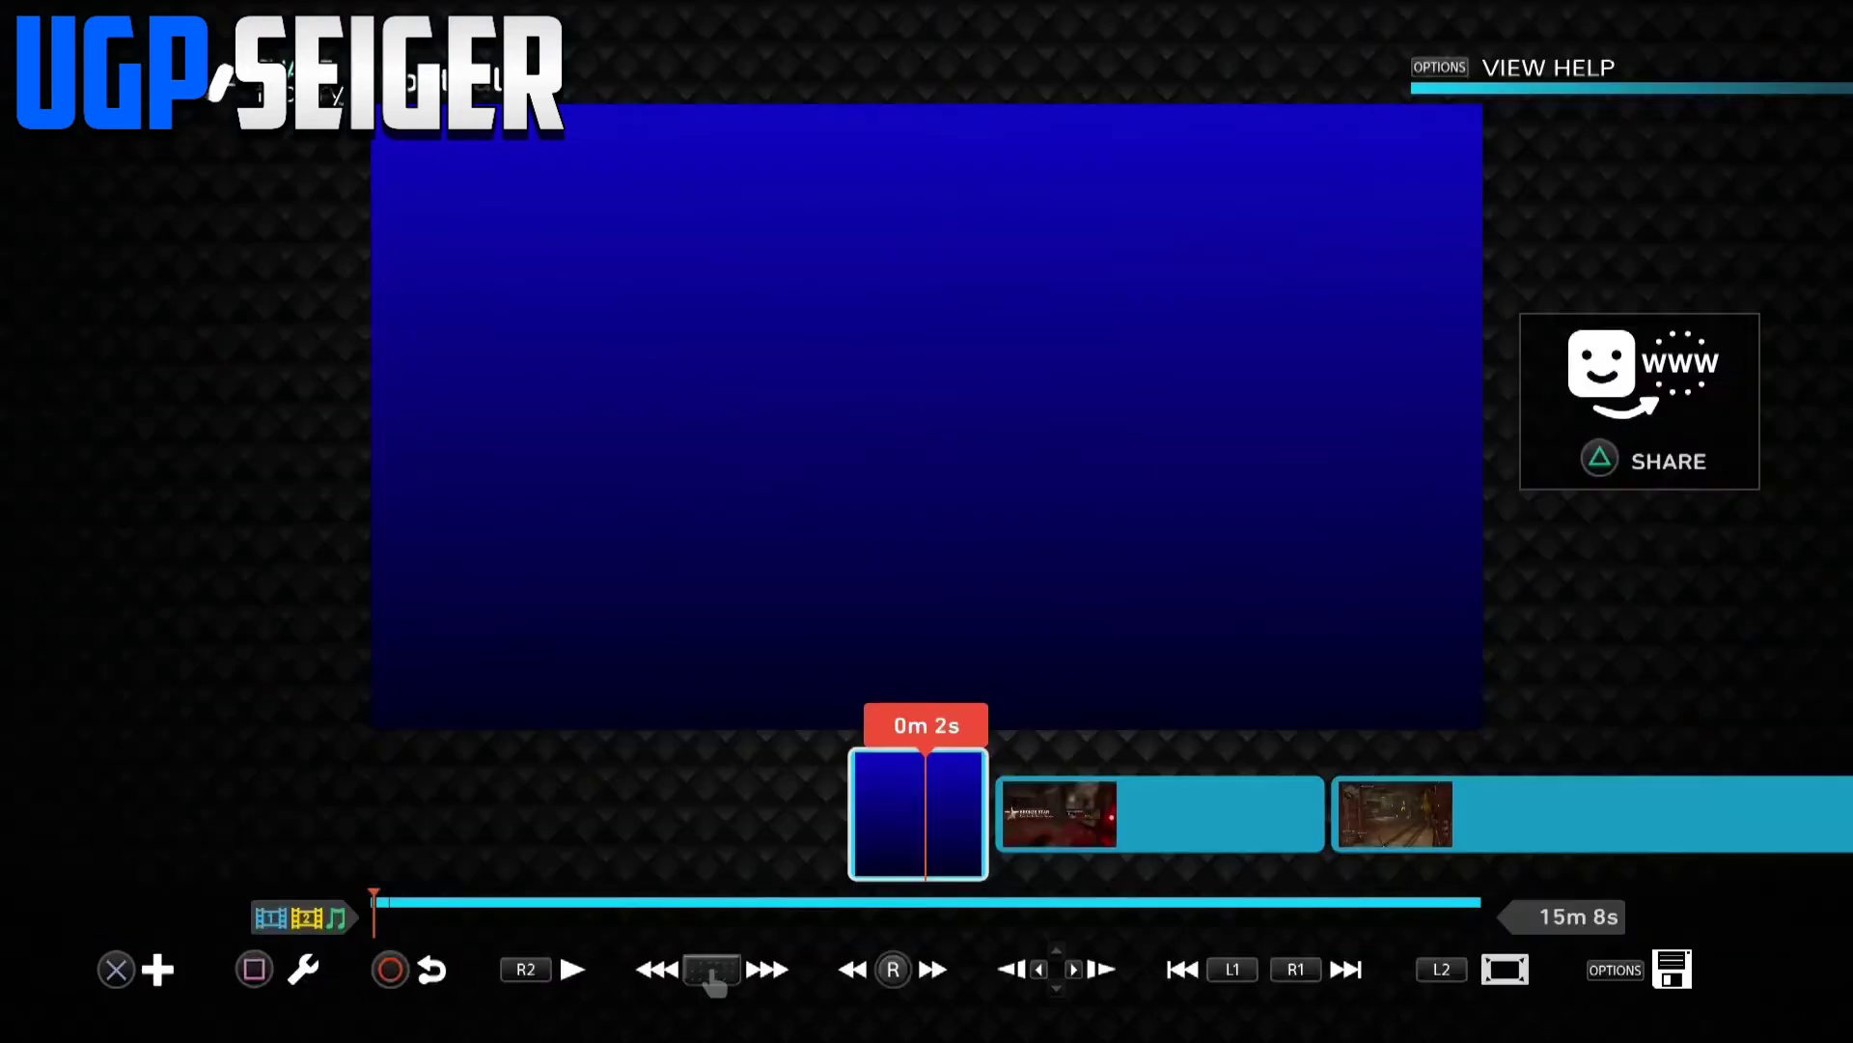
key("Escape")
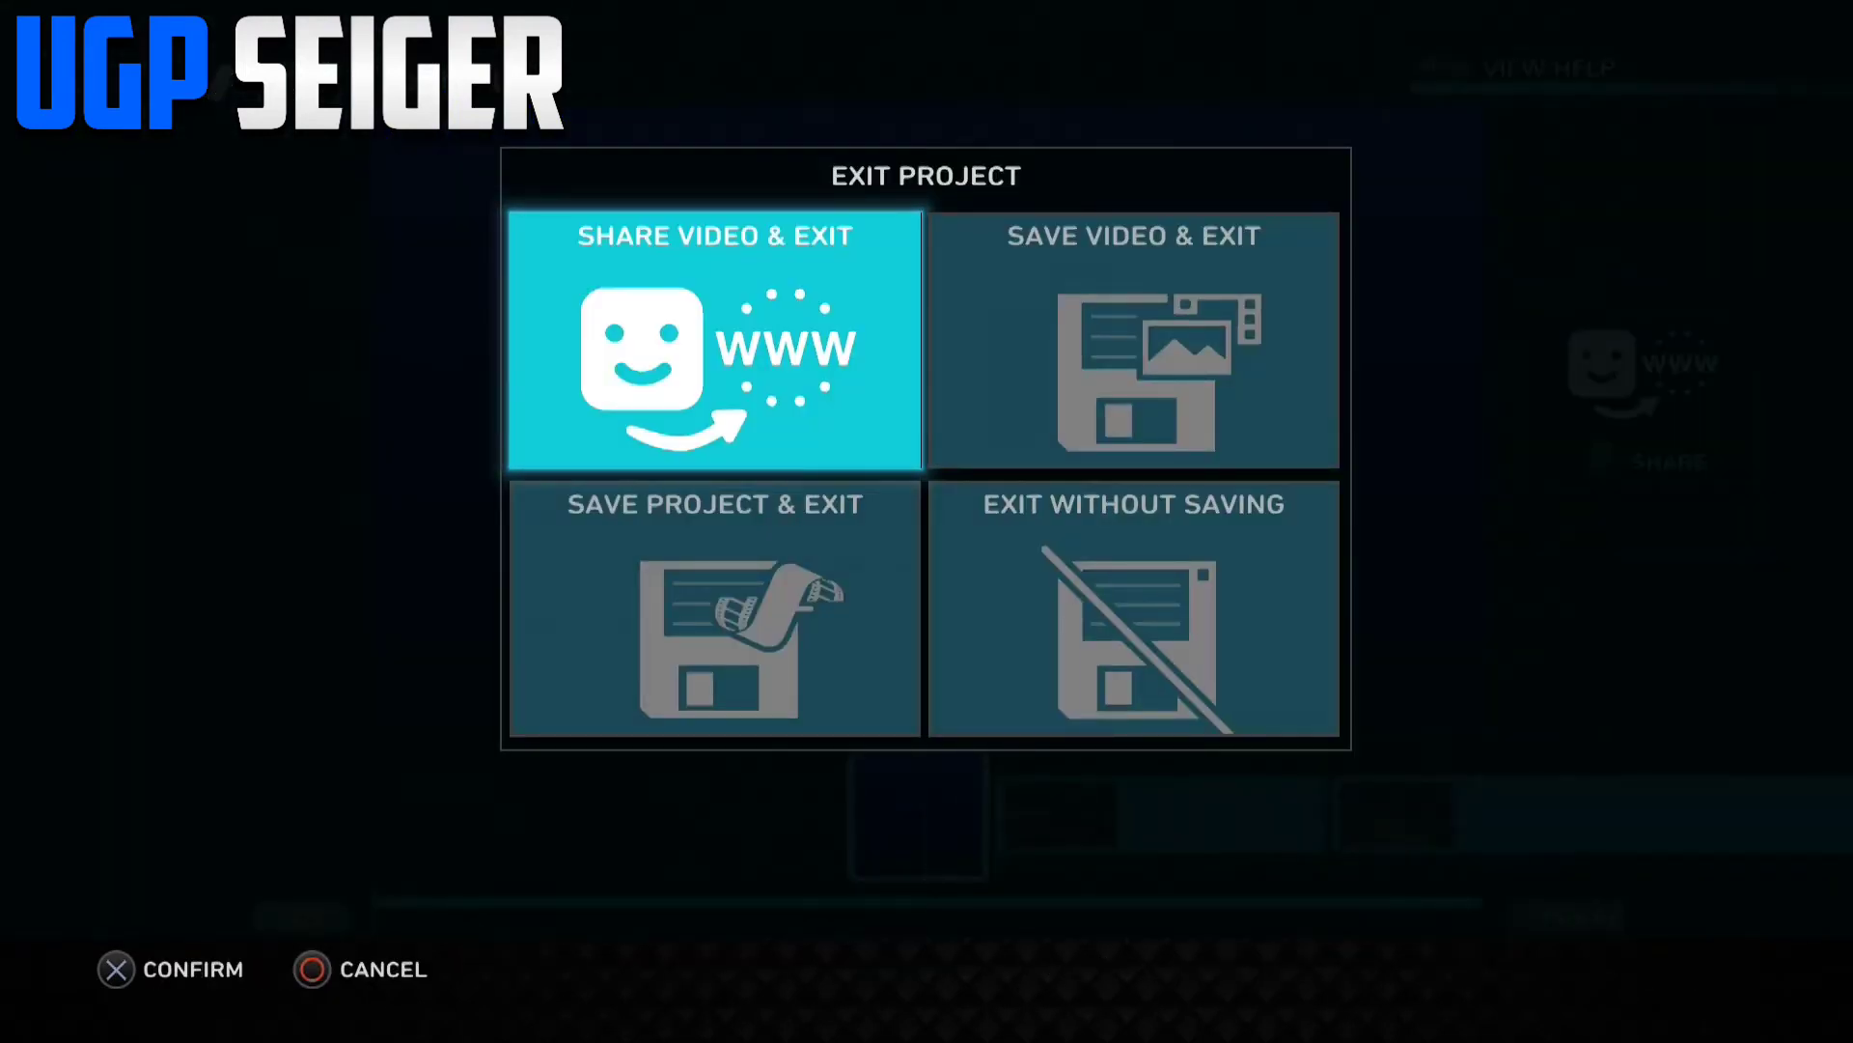
key("Escape")
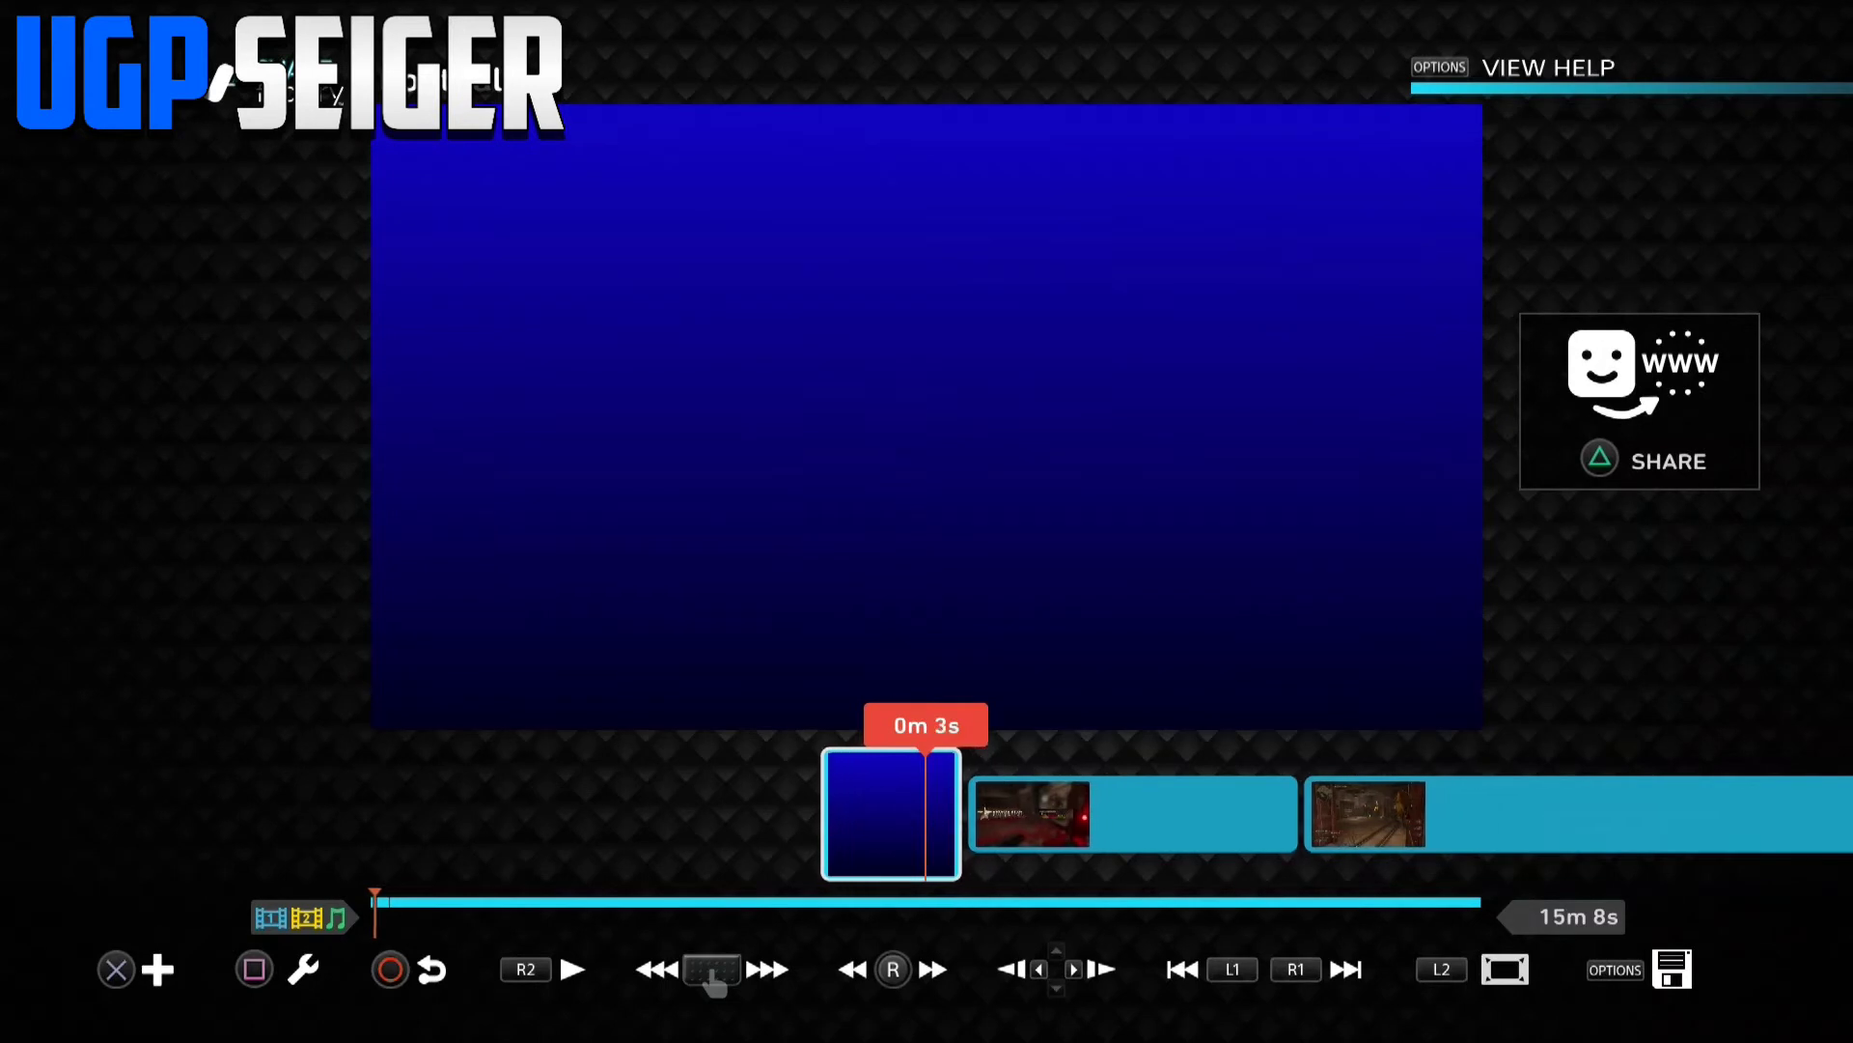
- Delete the Gradient screenshot from the start of the timeline
key("Return")
key("Up")
key("Left")
key("Left")
key("Return")
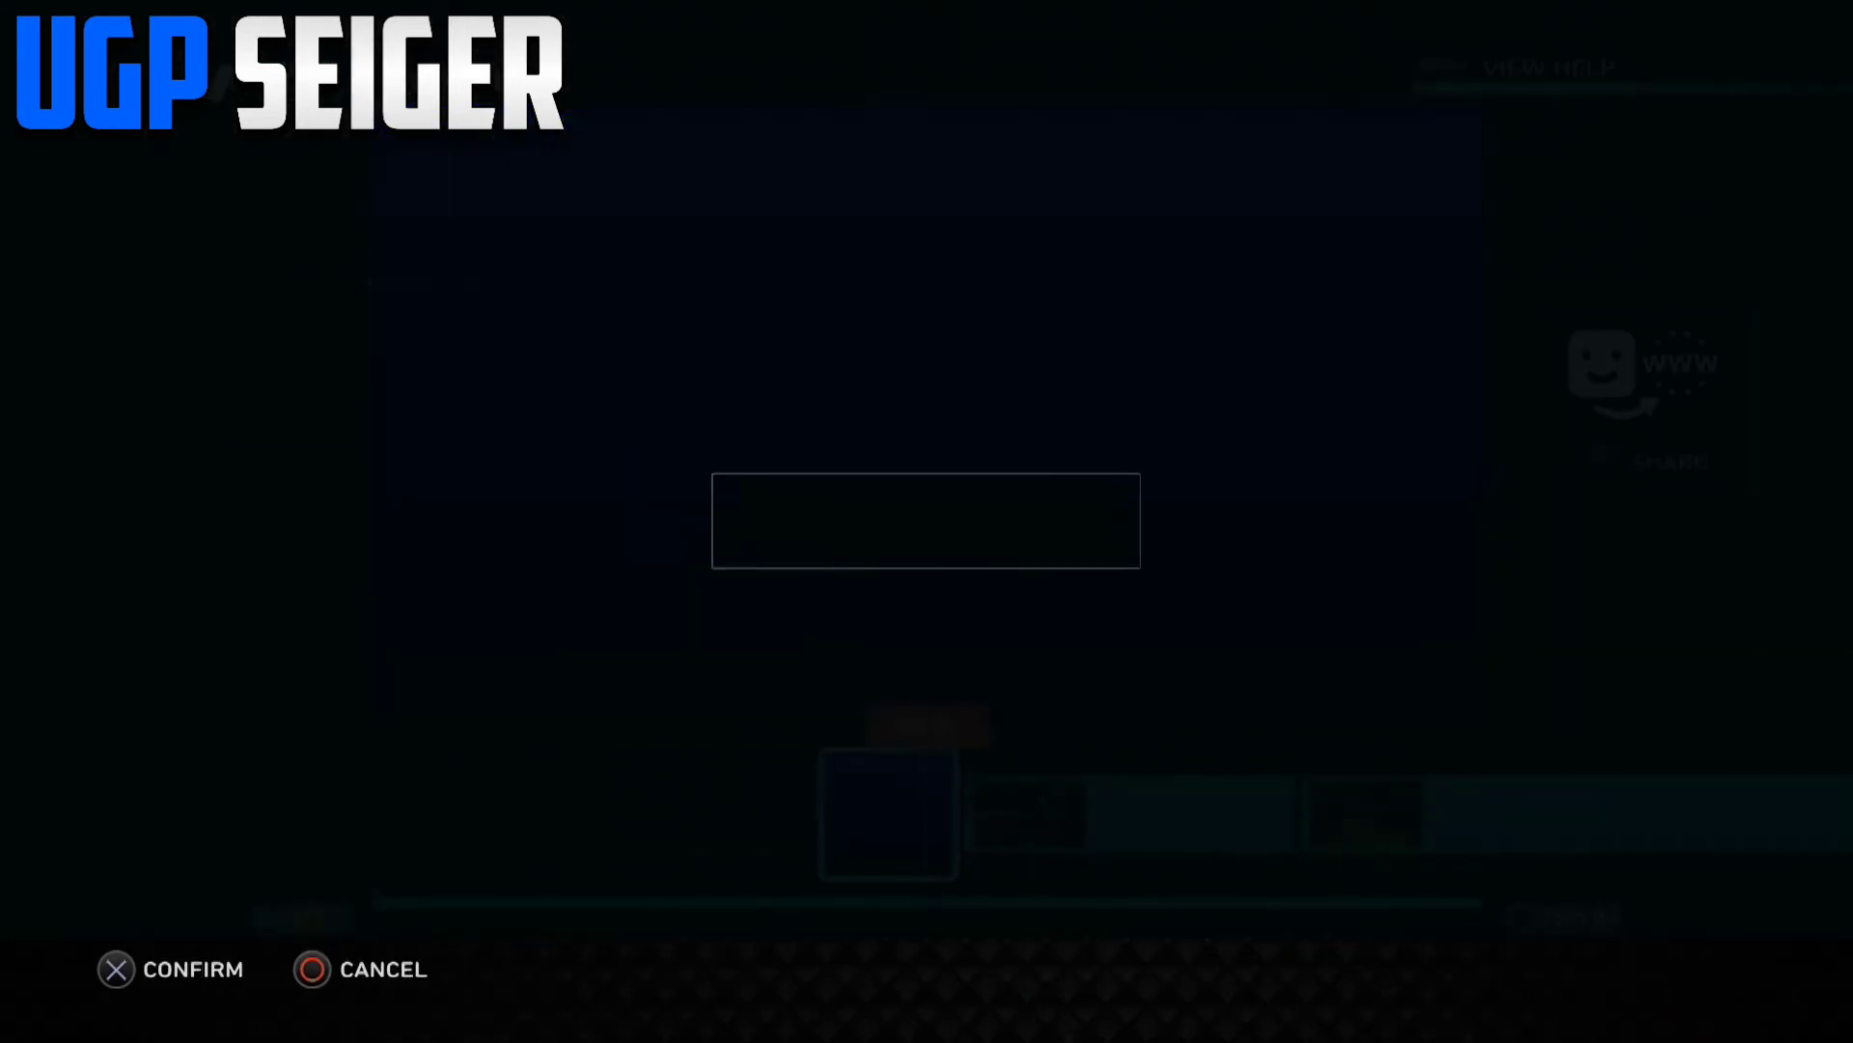
key("Right")
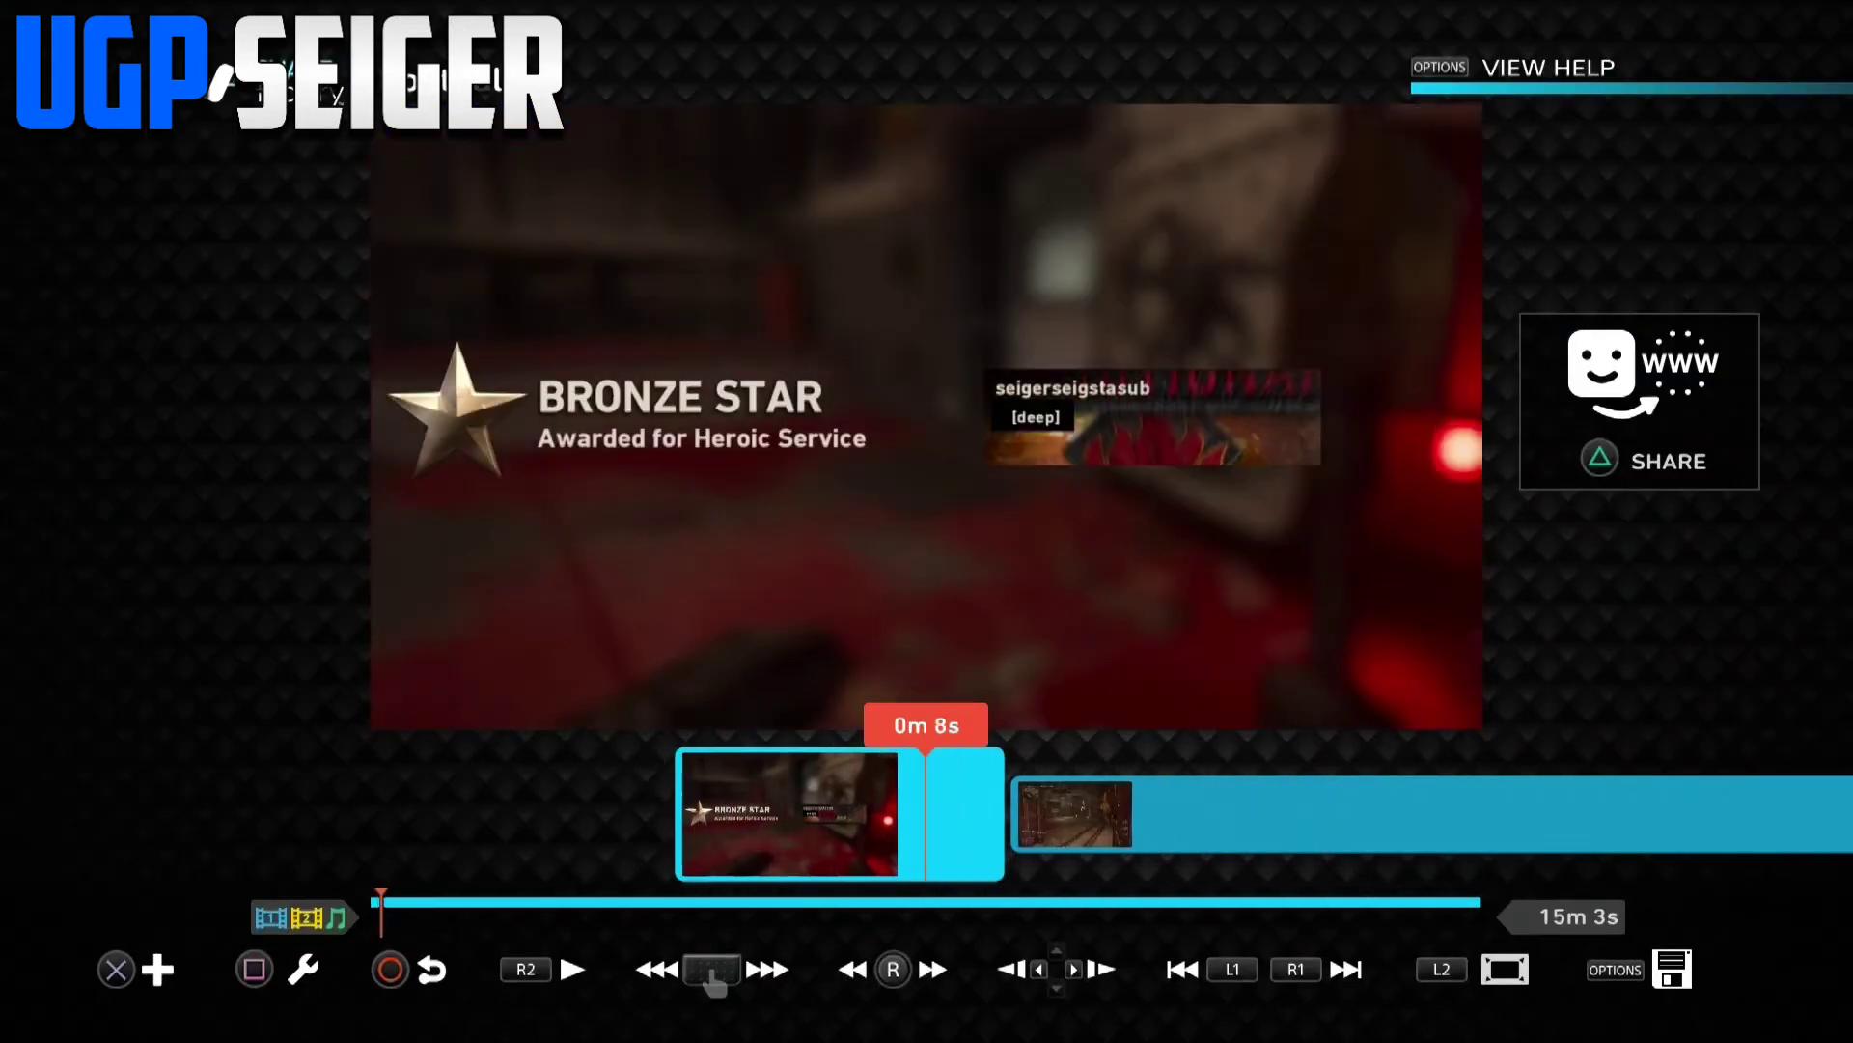
- Delete the gameplay footage following the 0m 11s Bronze Star clip, keeping only that clip on the timeline
key("Left")
key("Right")
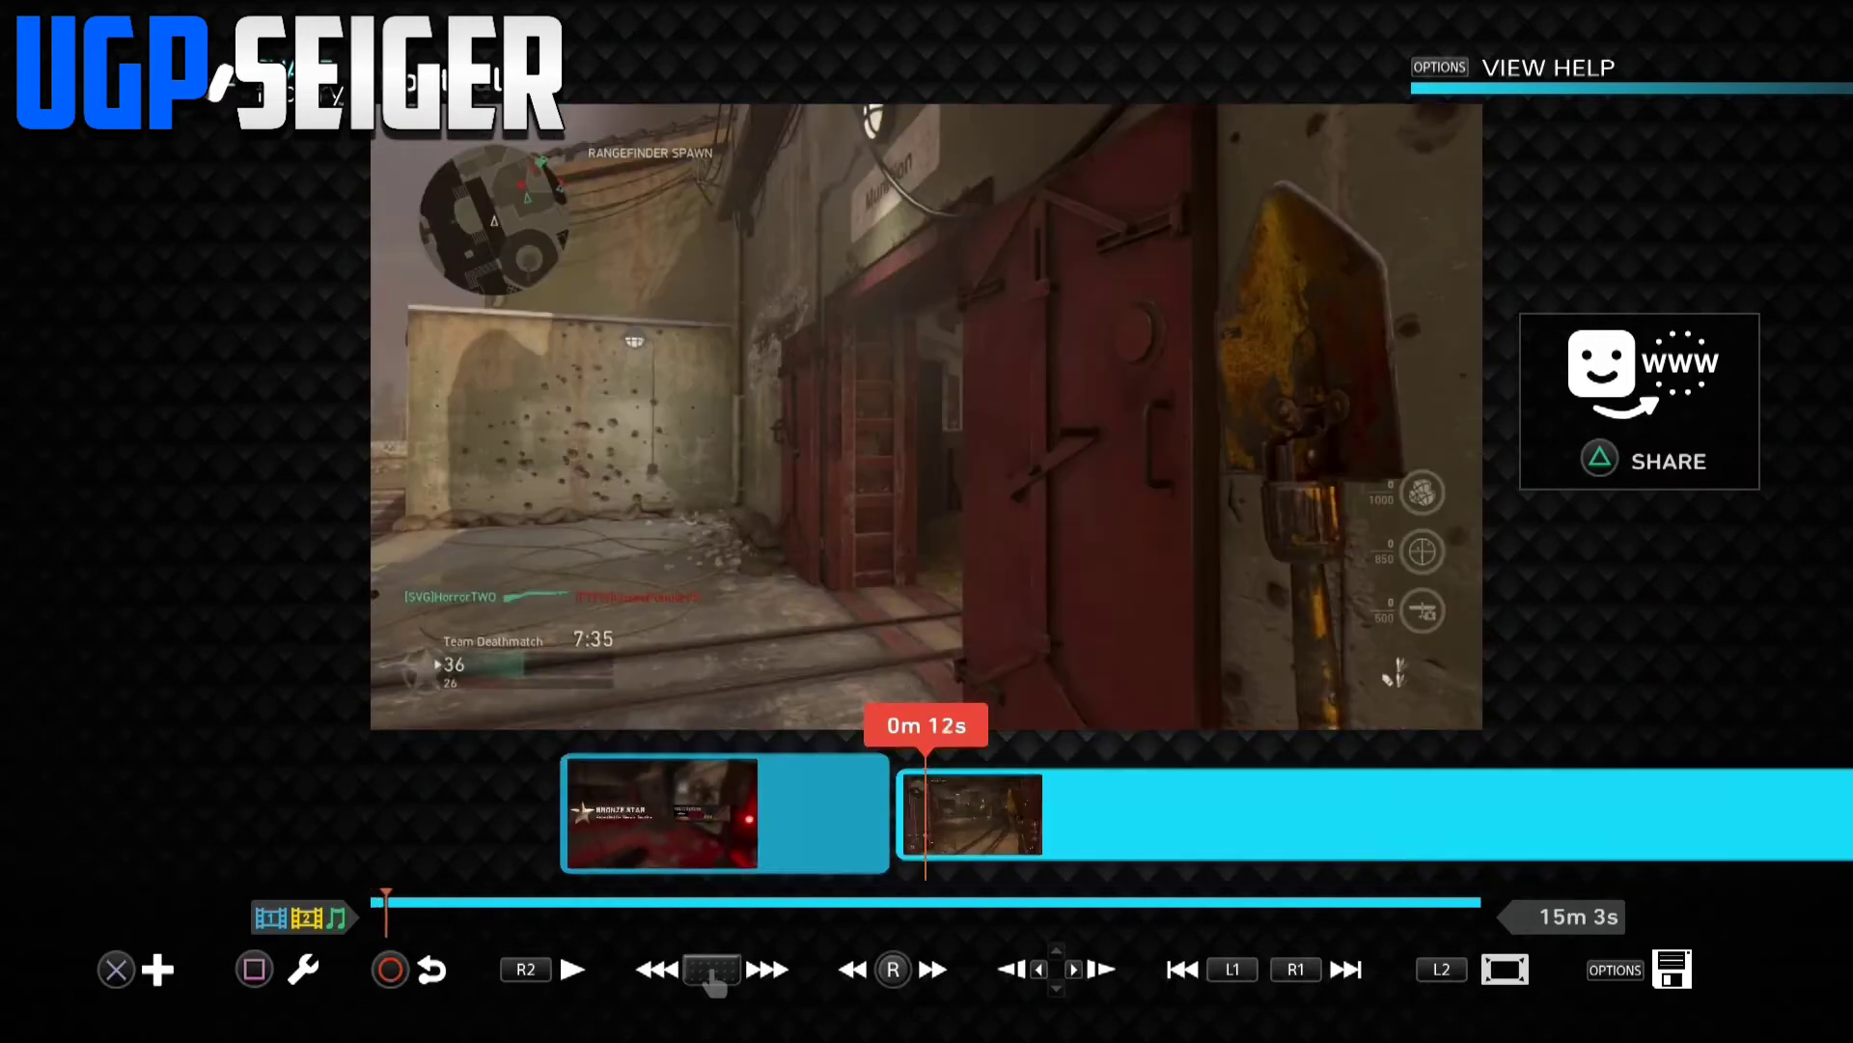
key("Return")
key("Return")
key("Escape")
key("Up")
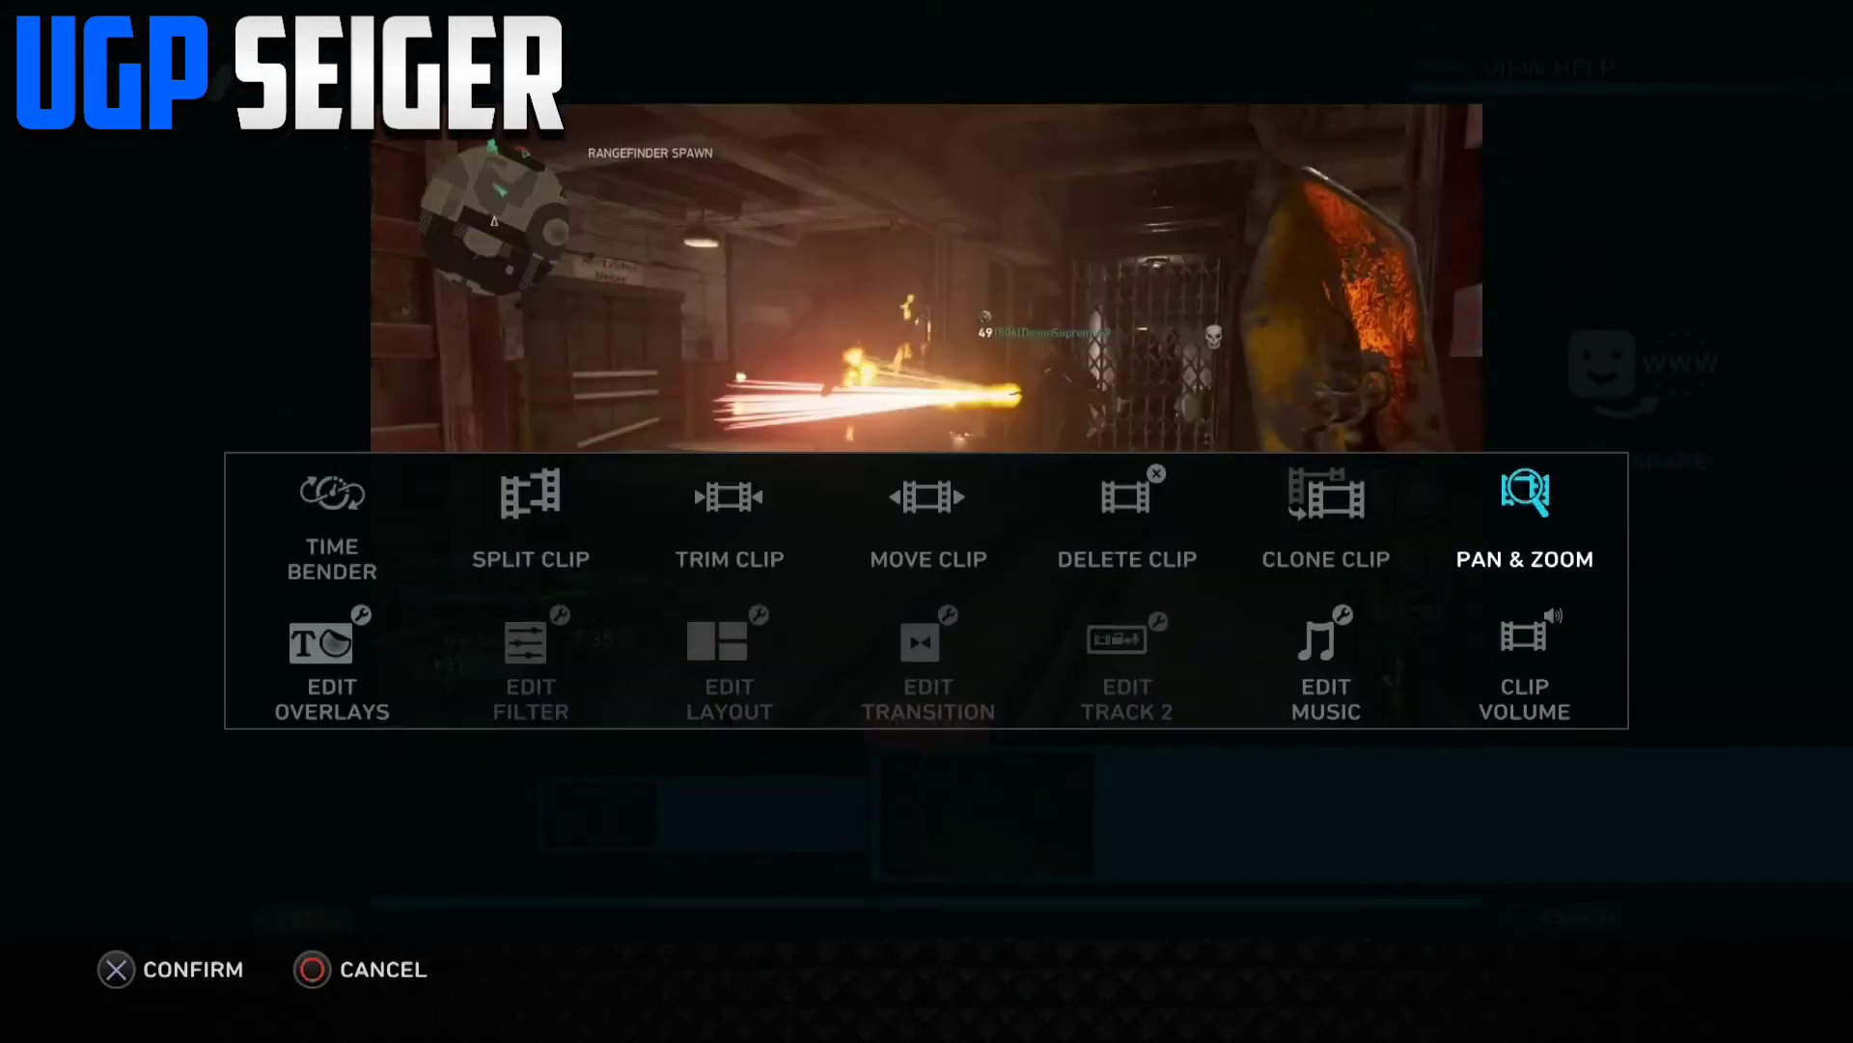
key("Left")
key("Return")
key("Return")
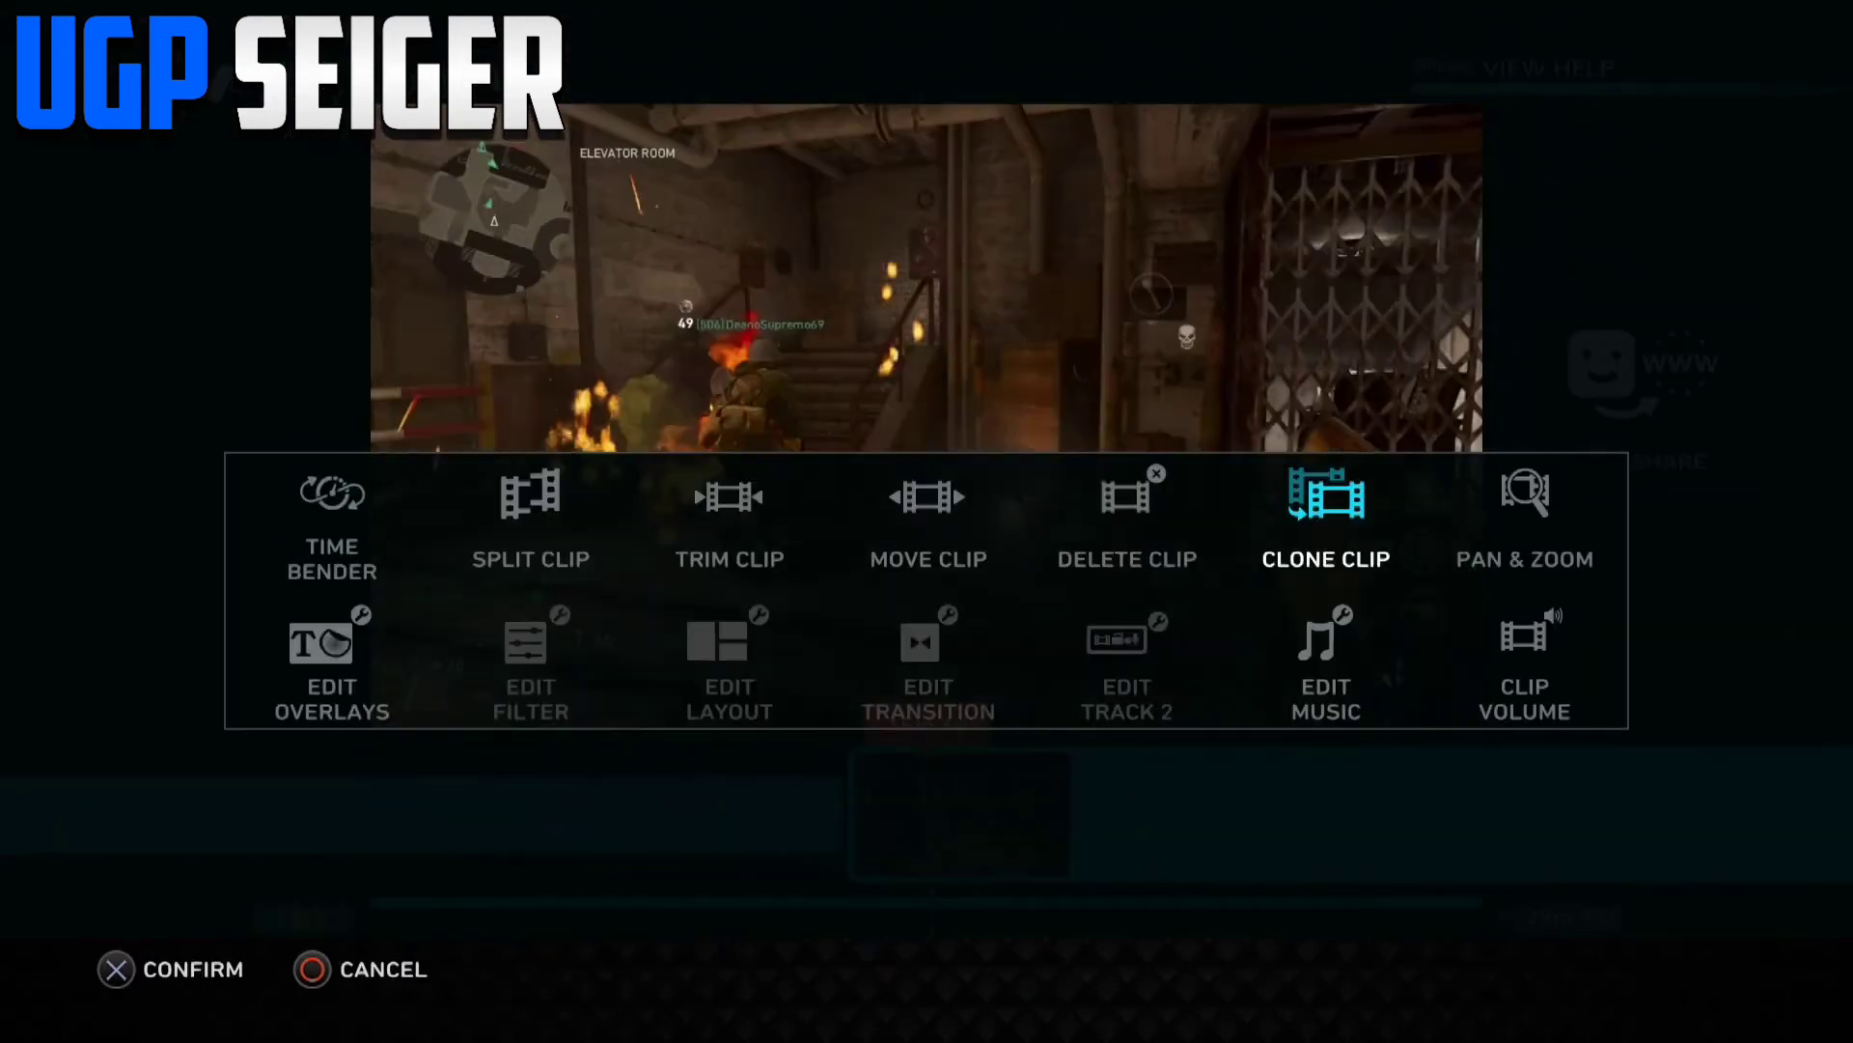
key("Left")
key("Return")
key("Return")
key("Right")
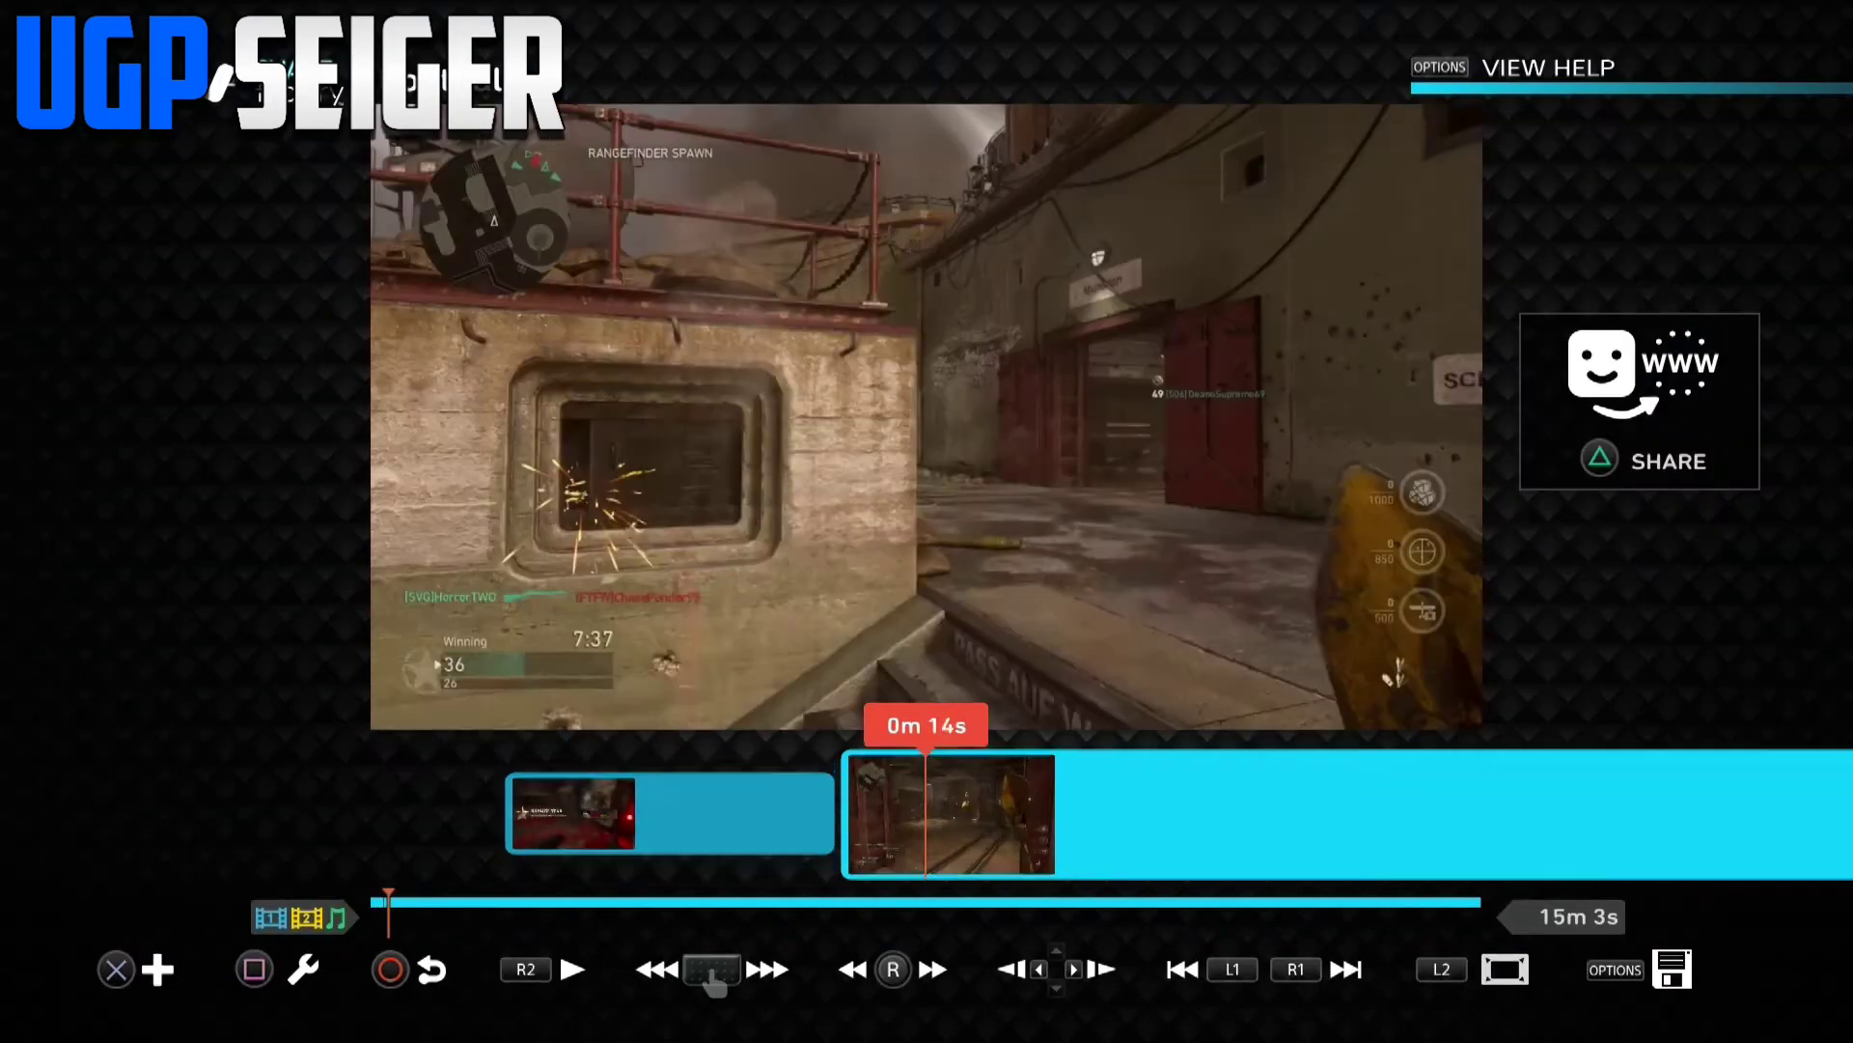
key("Return")
key("Return")
key("Return")
key("Right")
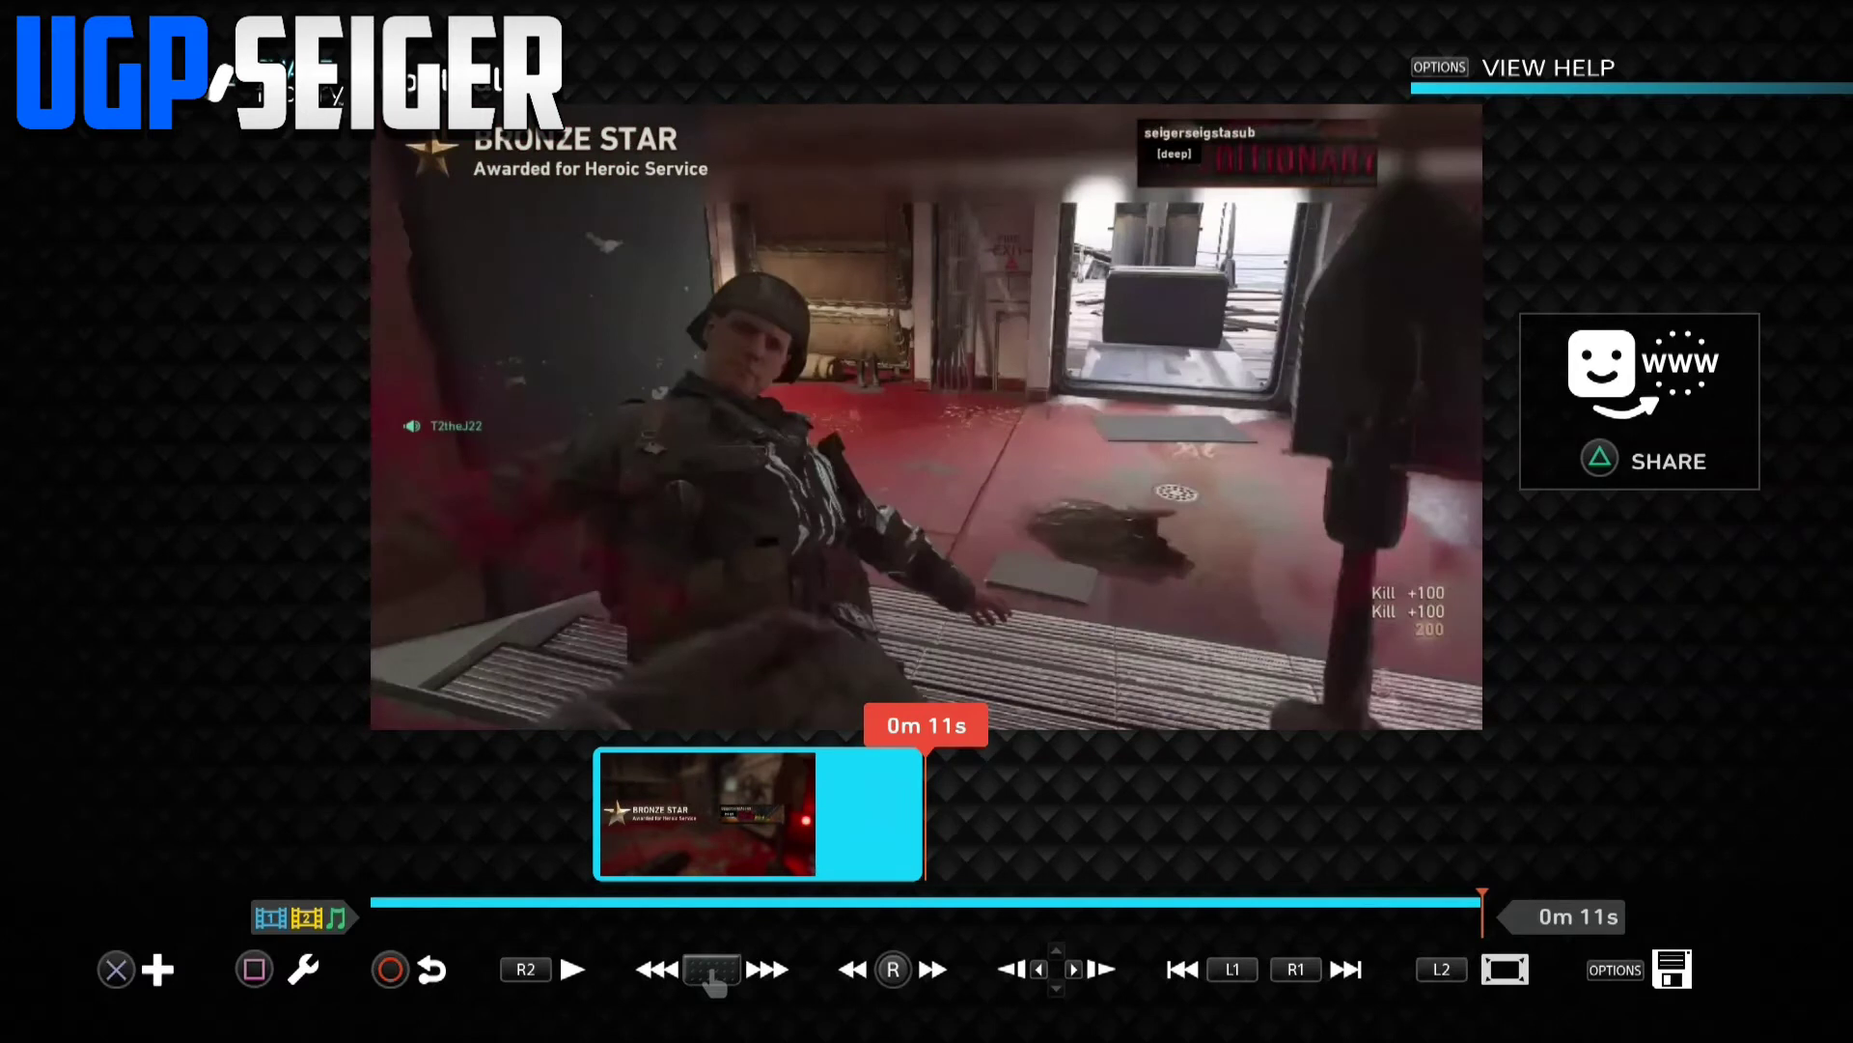
key("Return")
key("Right")
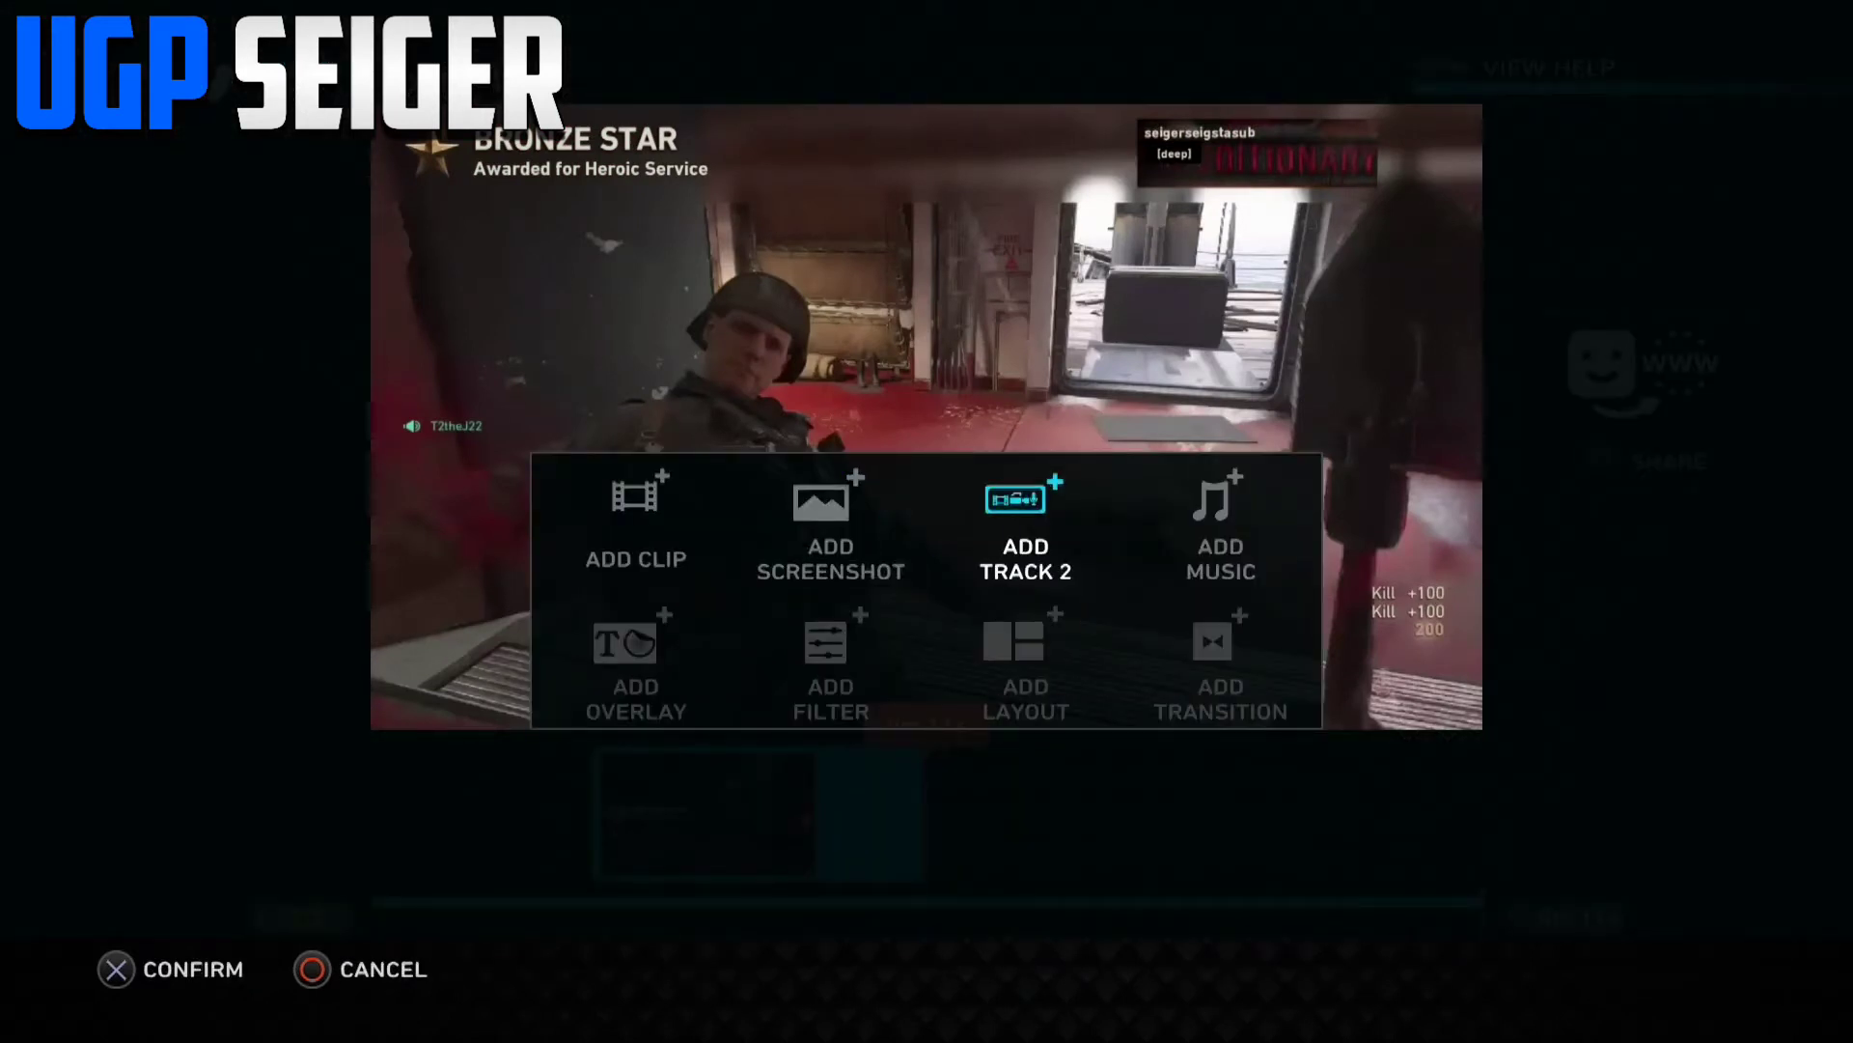
key("Escape")
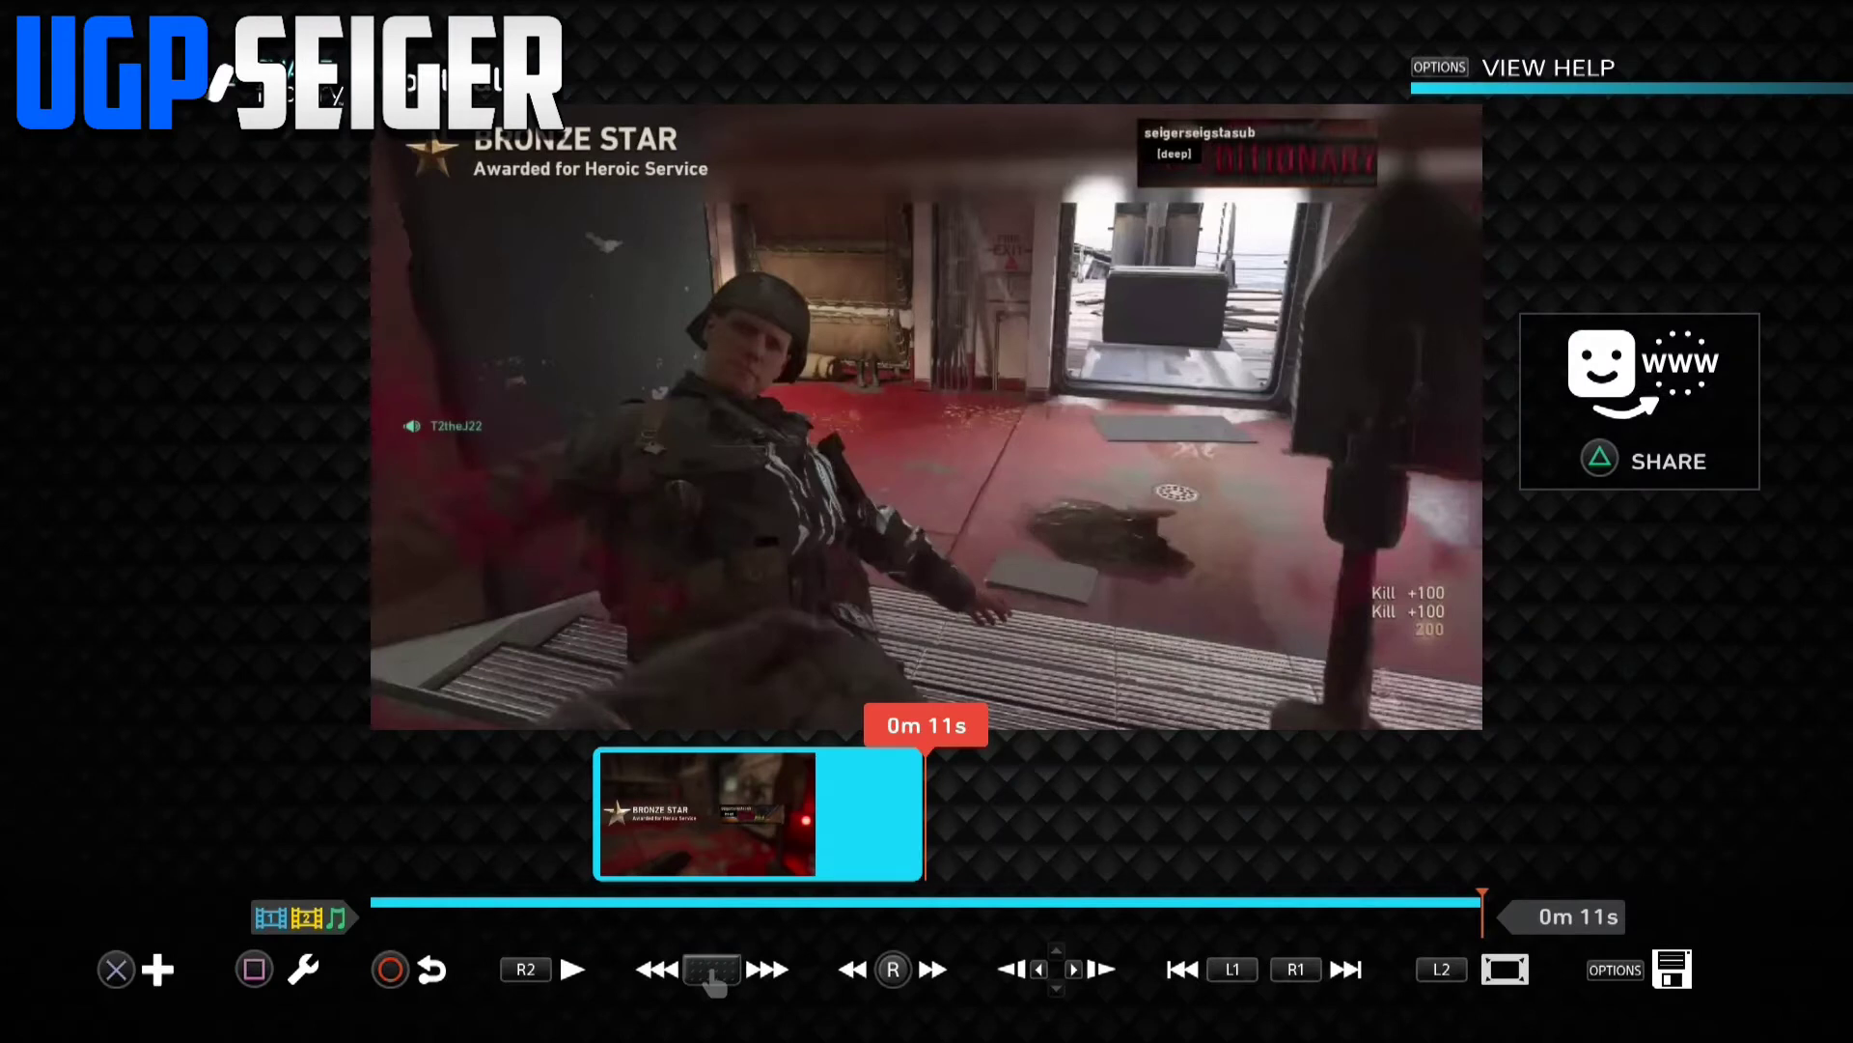
- Scrub back and forth through the Bronze Star clip and return the playhead to 0m 0s
key("Left")
key("Left")
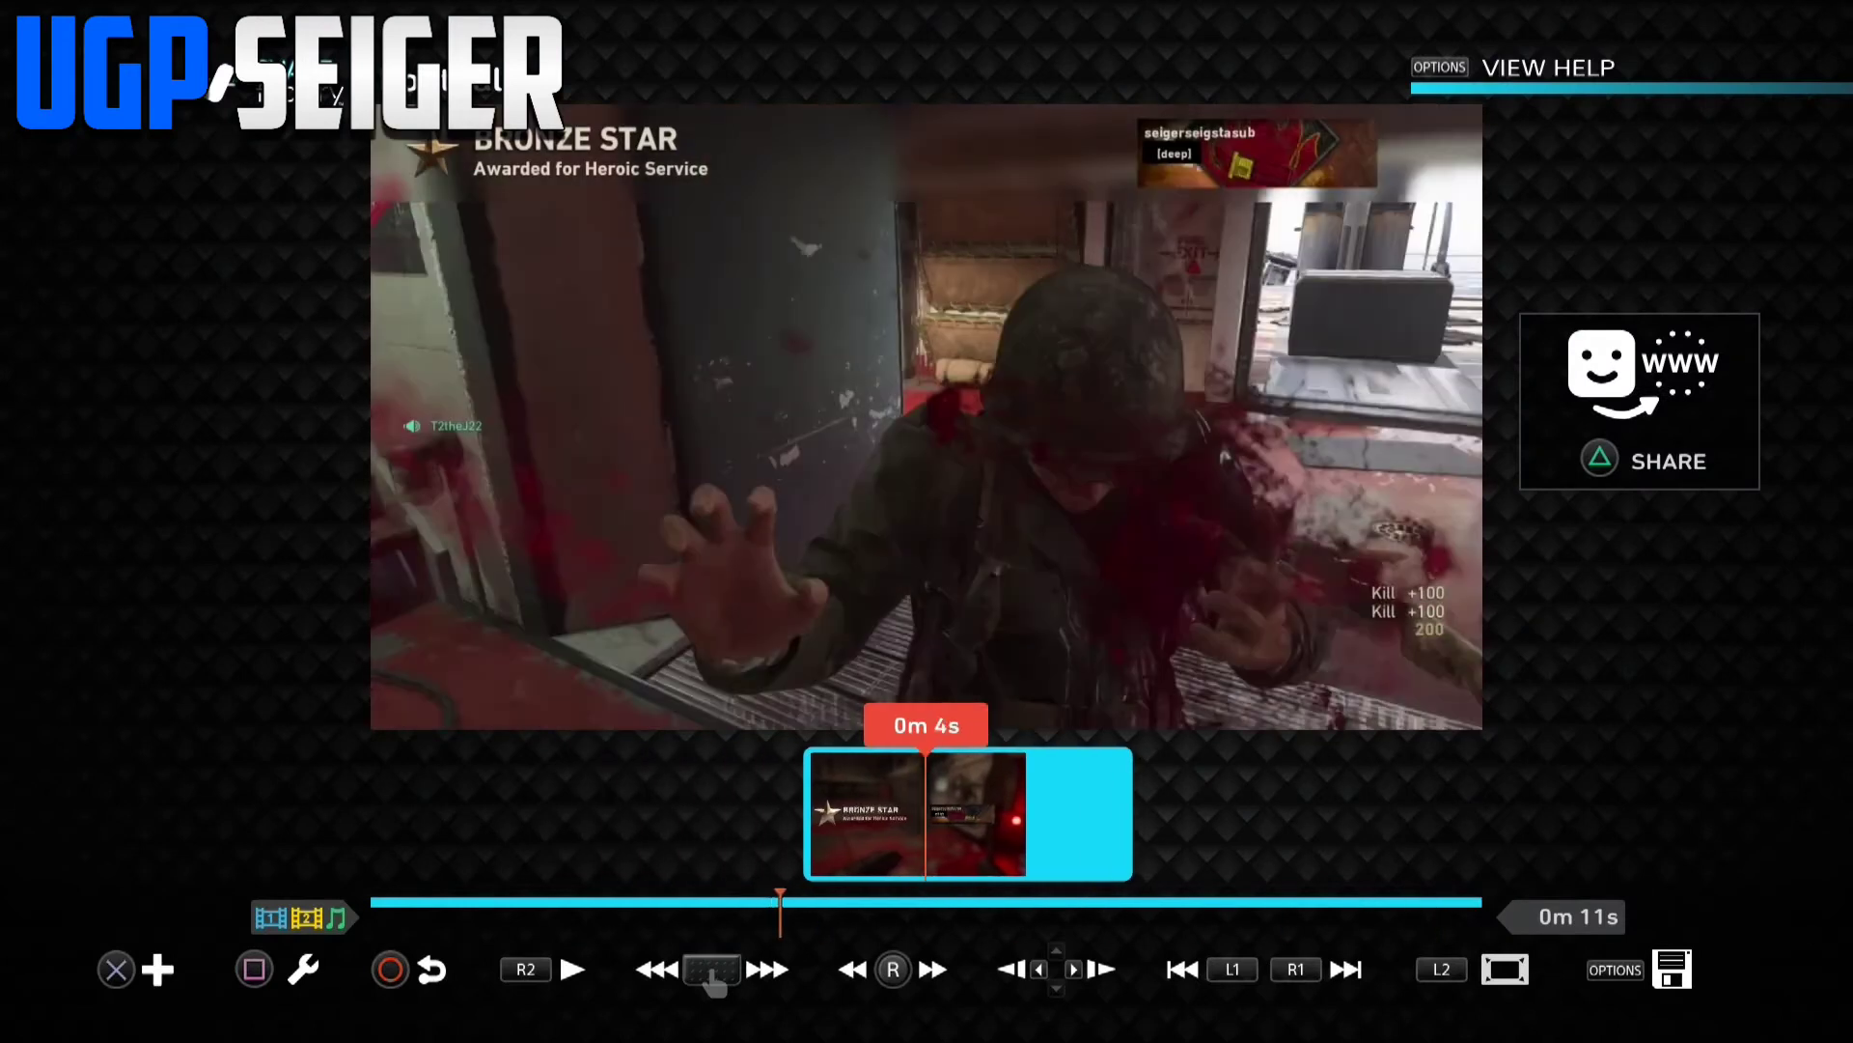
key("Right")
key("Left")
key("Left")
key("Right")
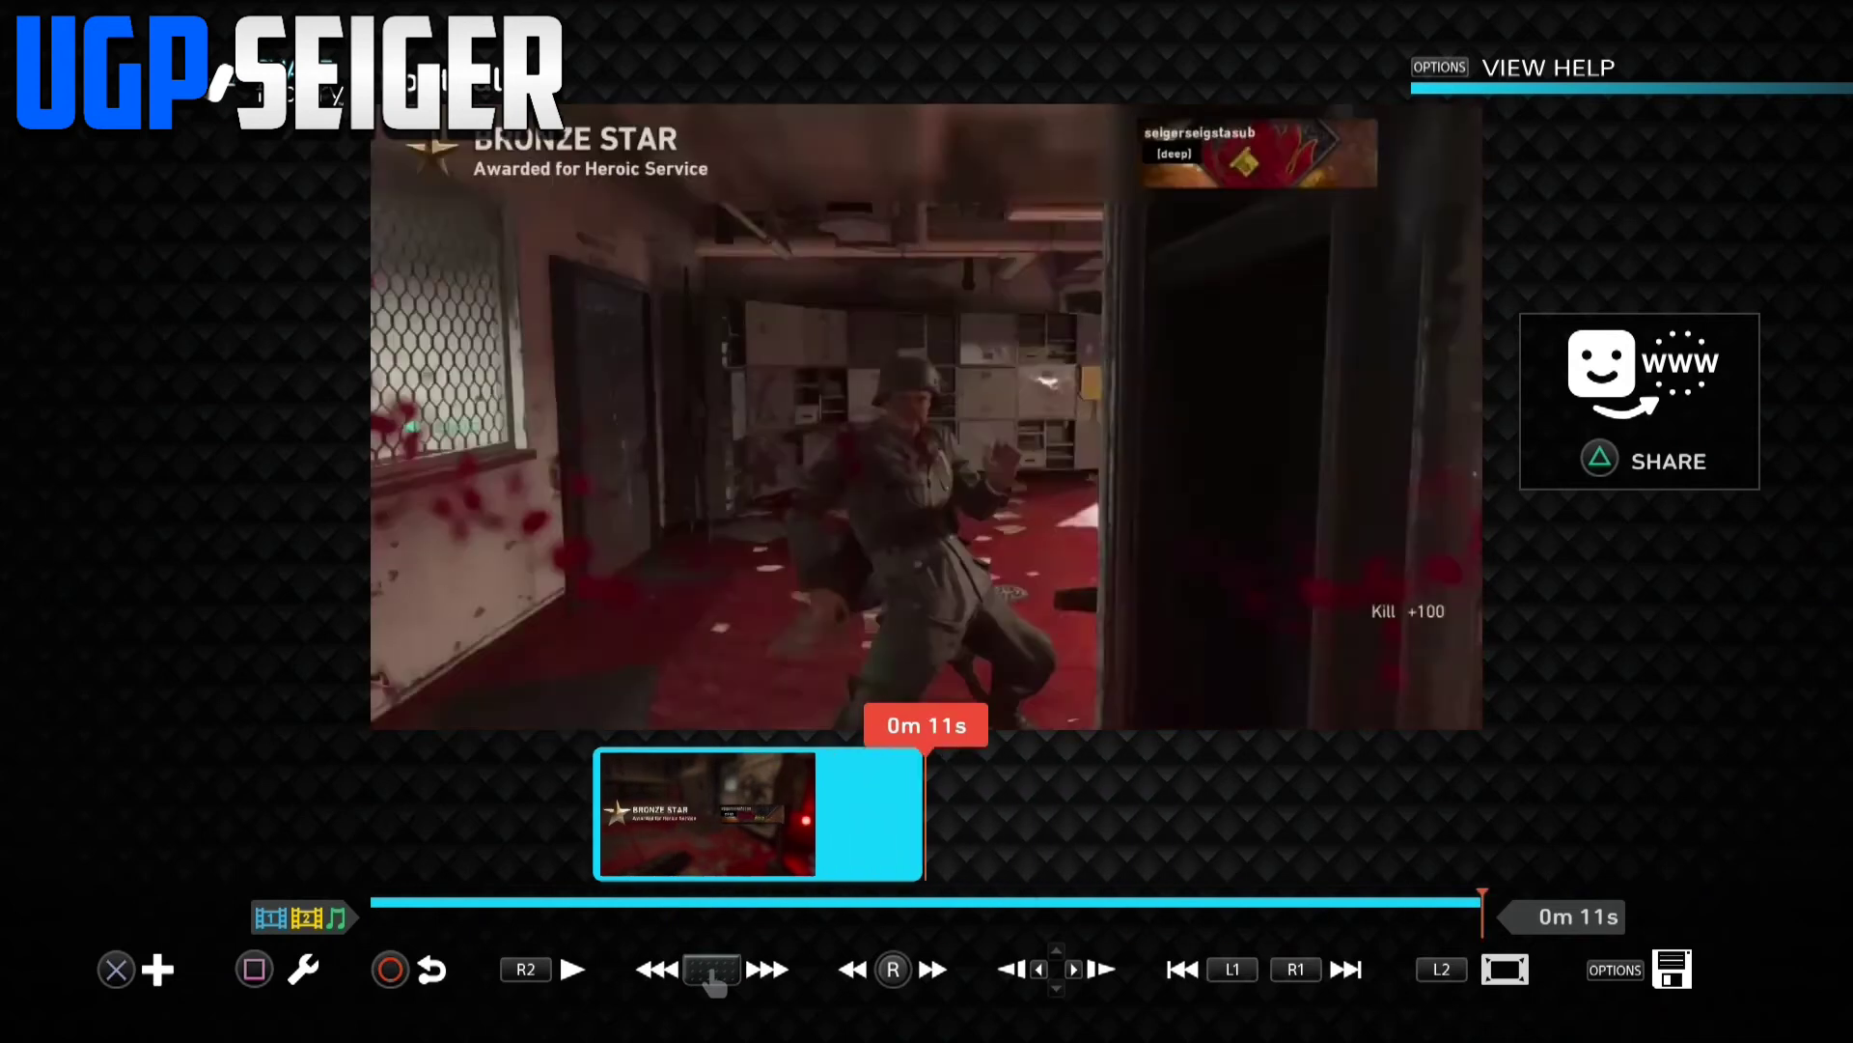
key("Home")
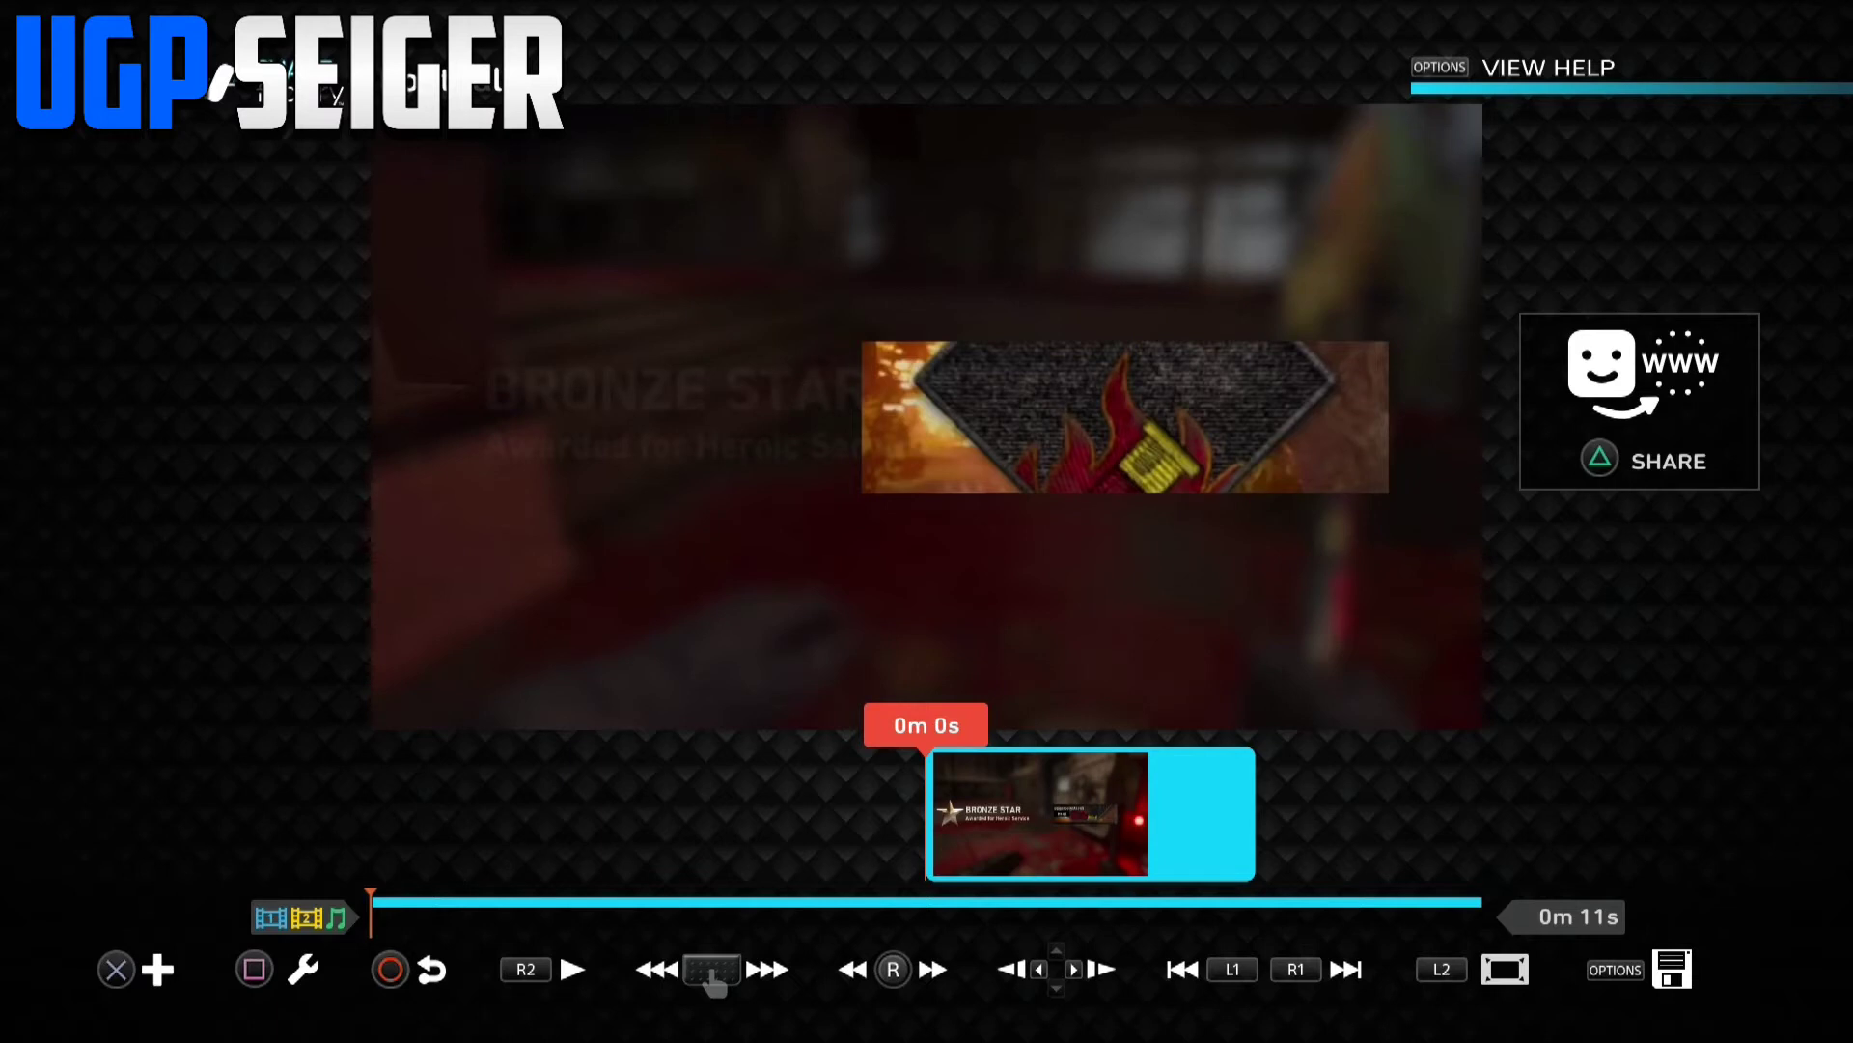
key("Right")
key("Right")
key("Left")
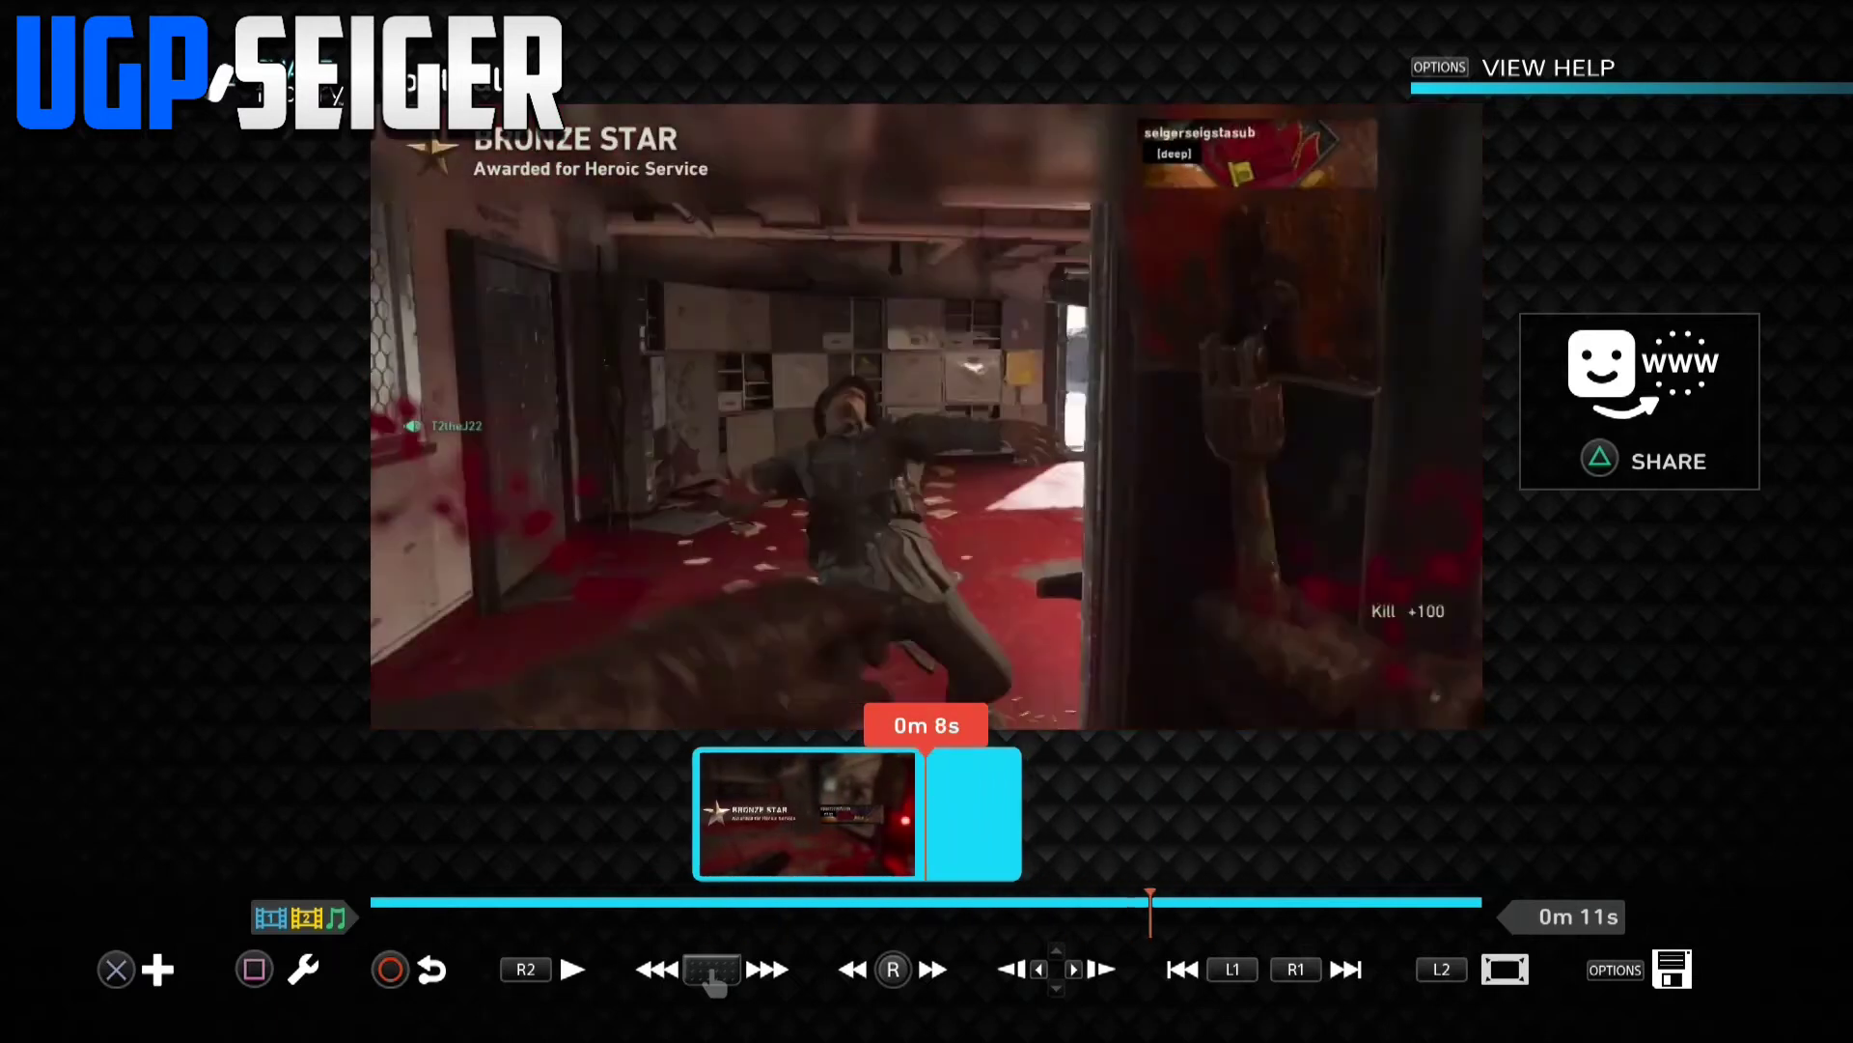
key("Home")
- Open the Add Track 2 recording screen at the start of the clip, then go back to the timeline
key("Return")
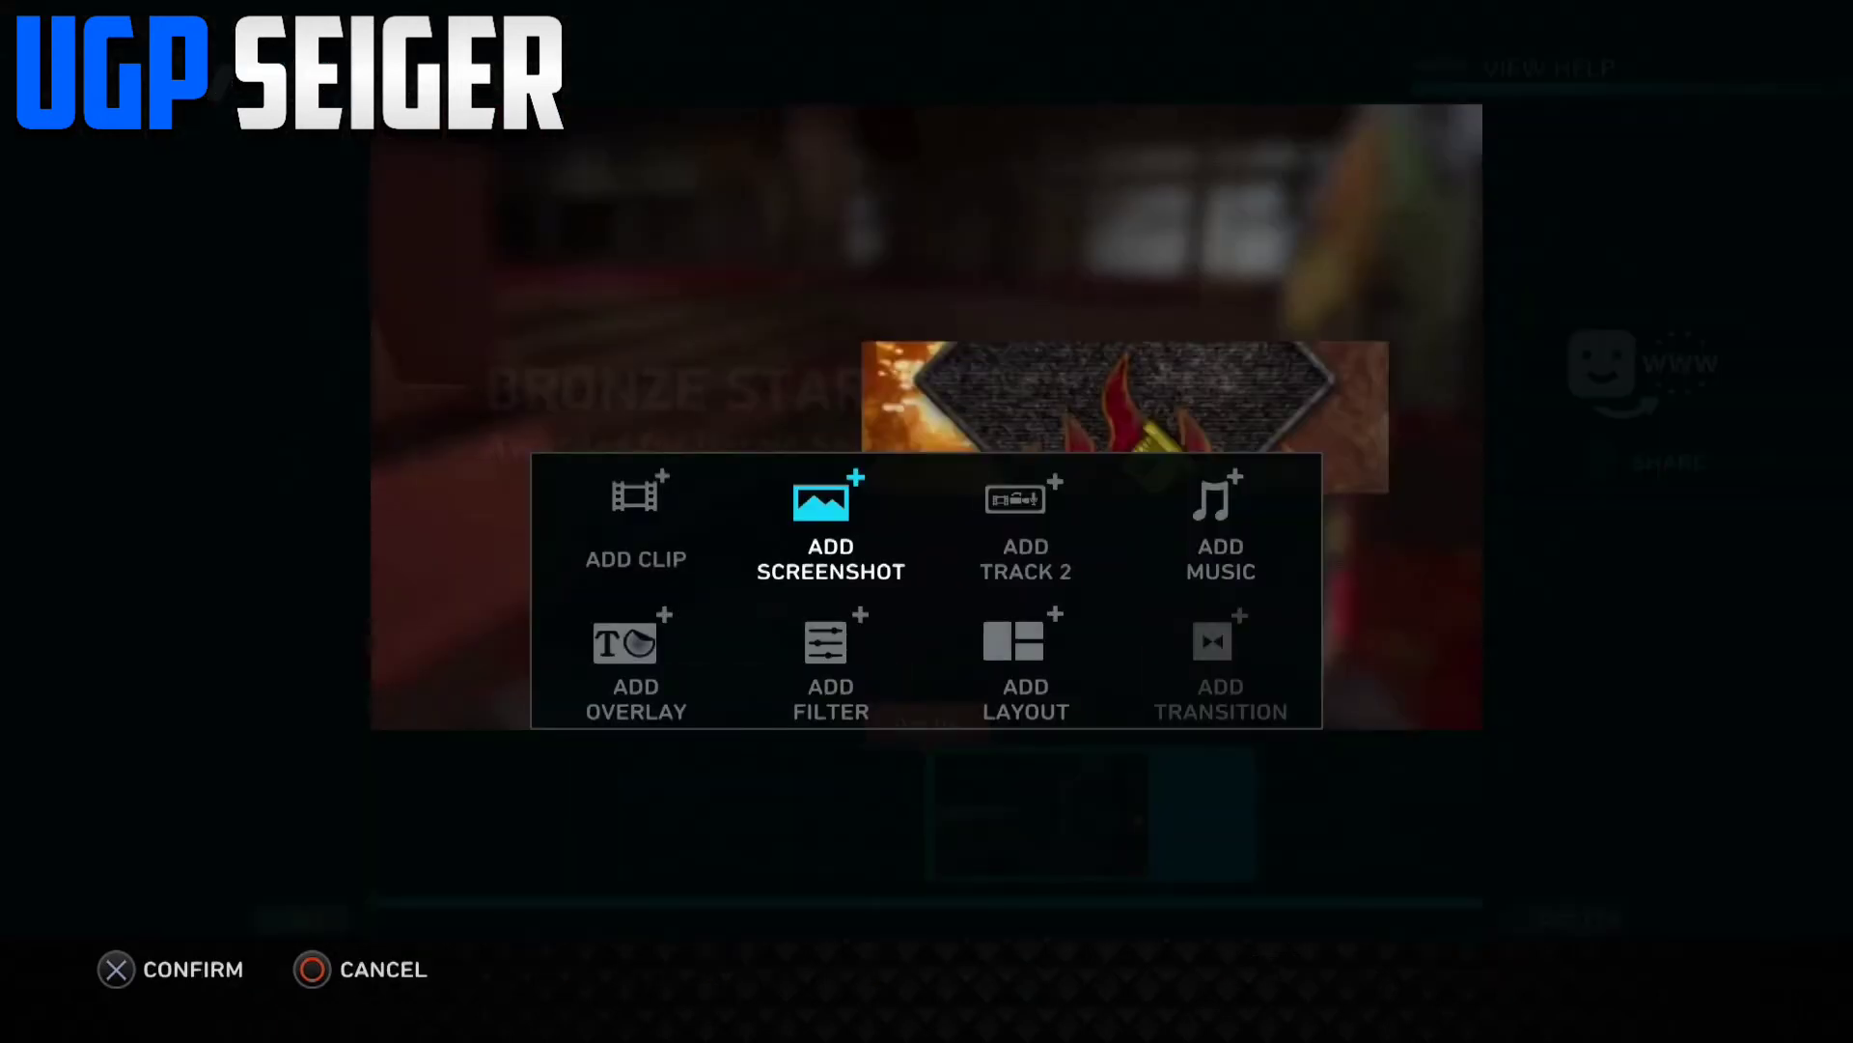
key("Right")
key("Return")
key("Return")
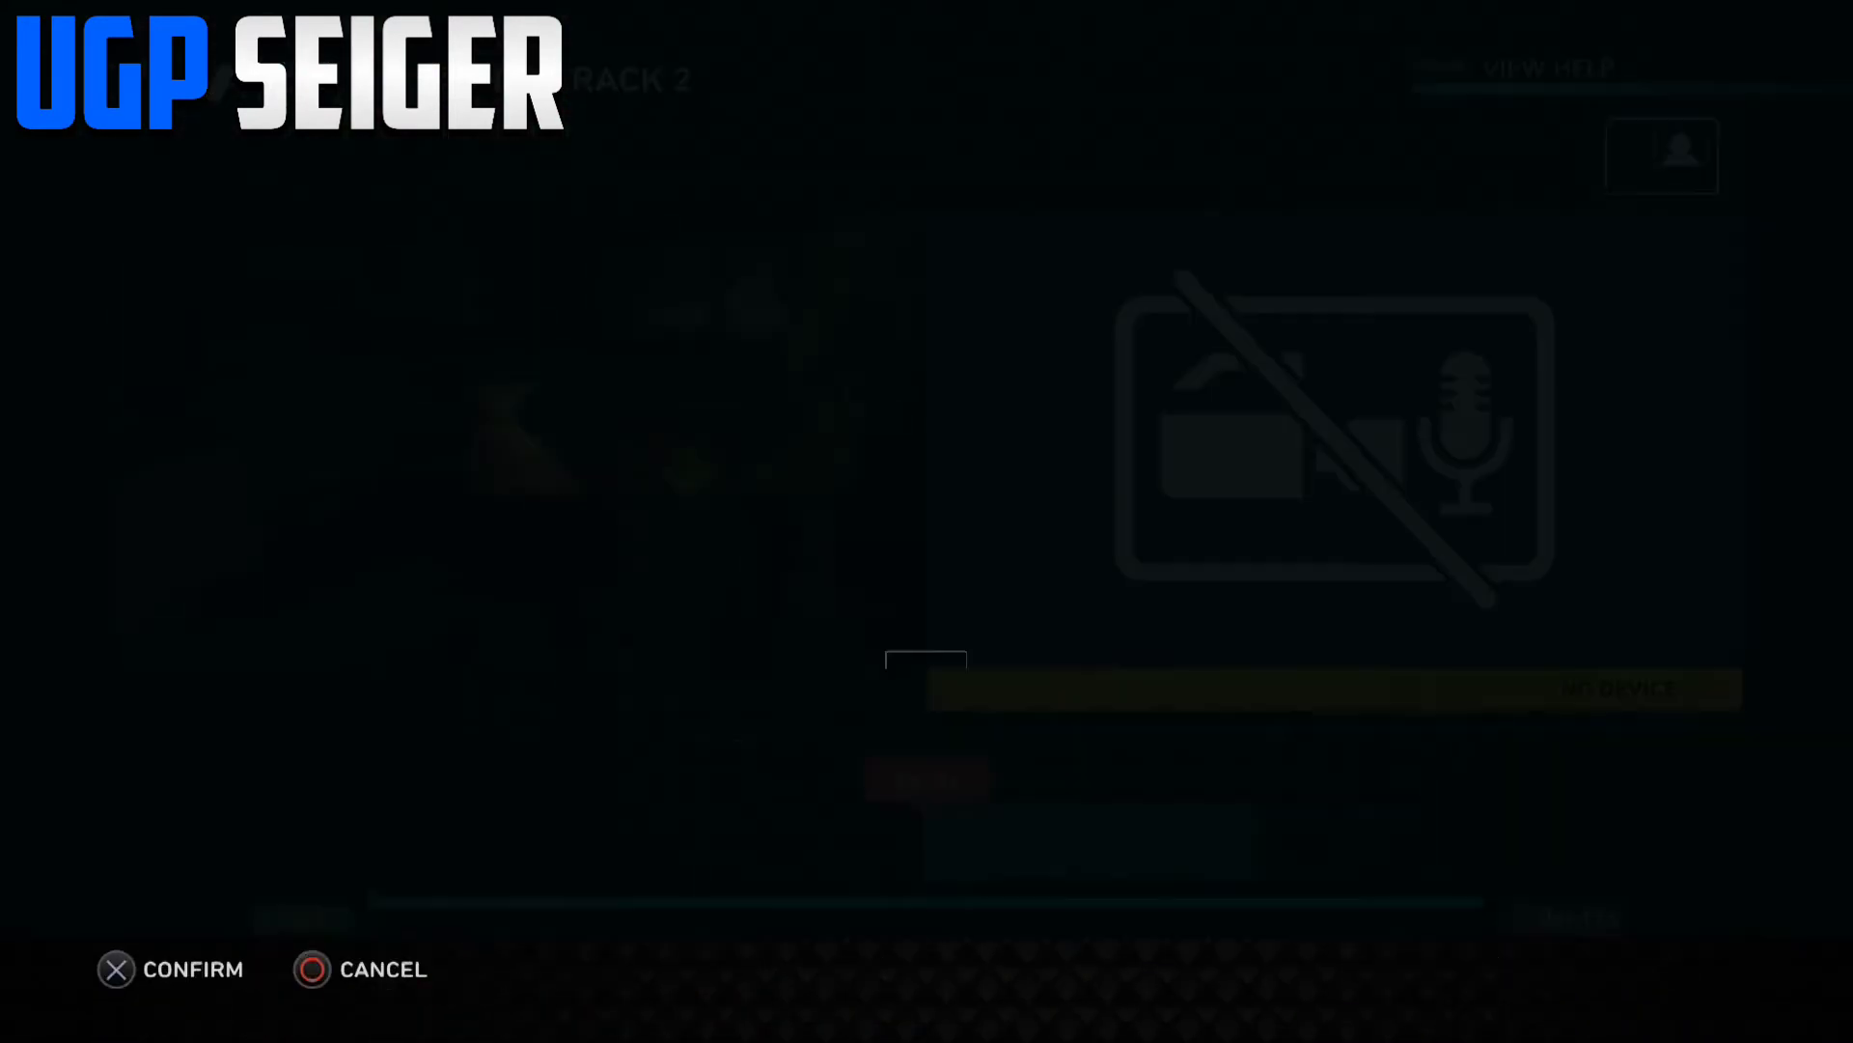
key("Escape")
key("Escape")
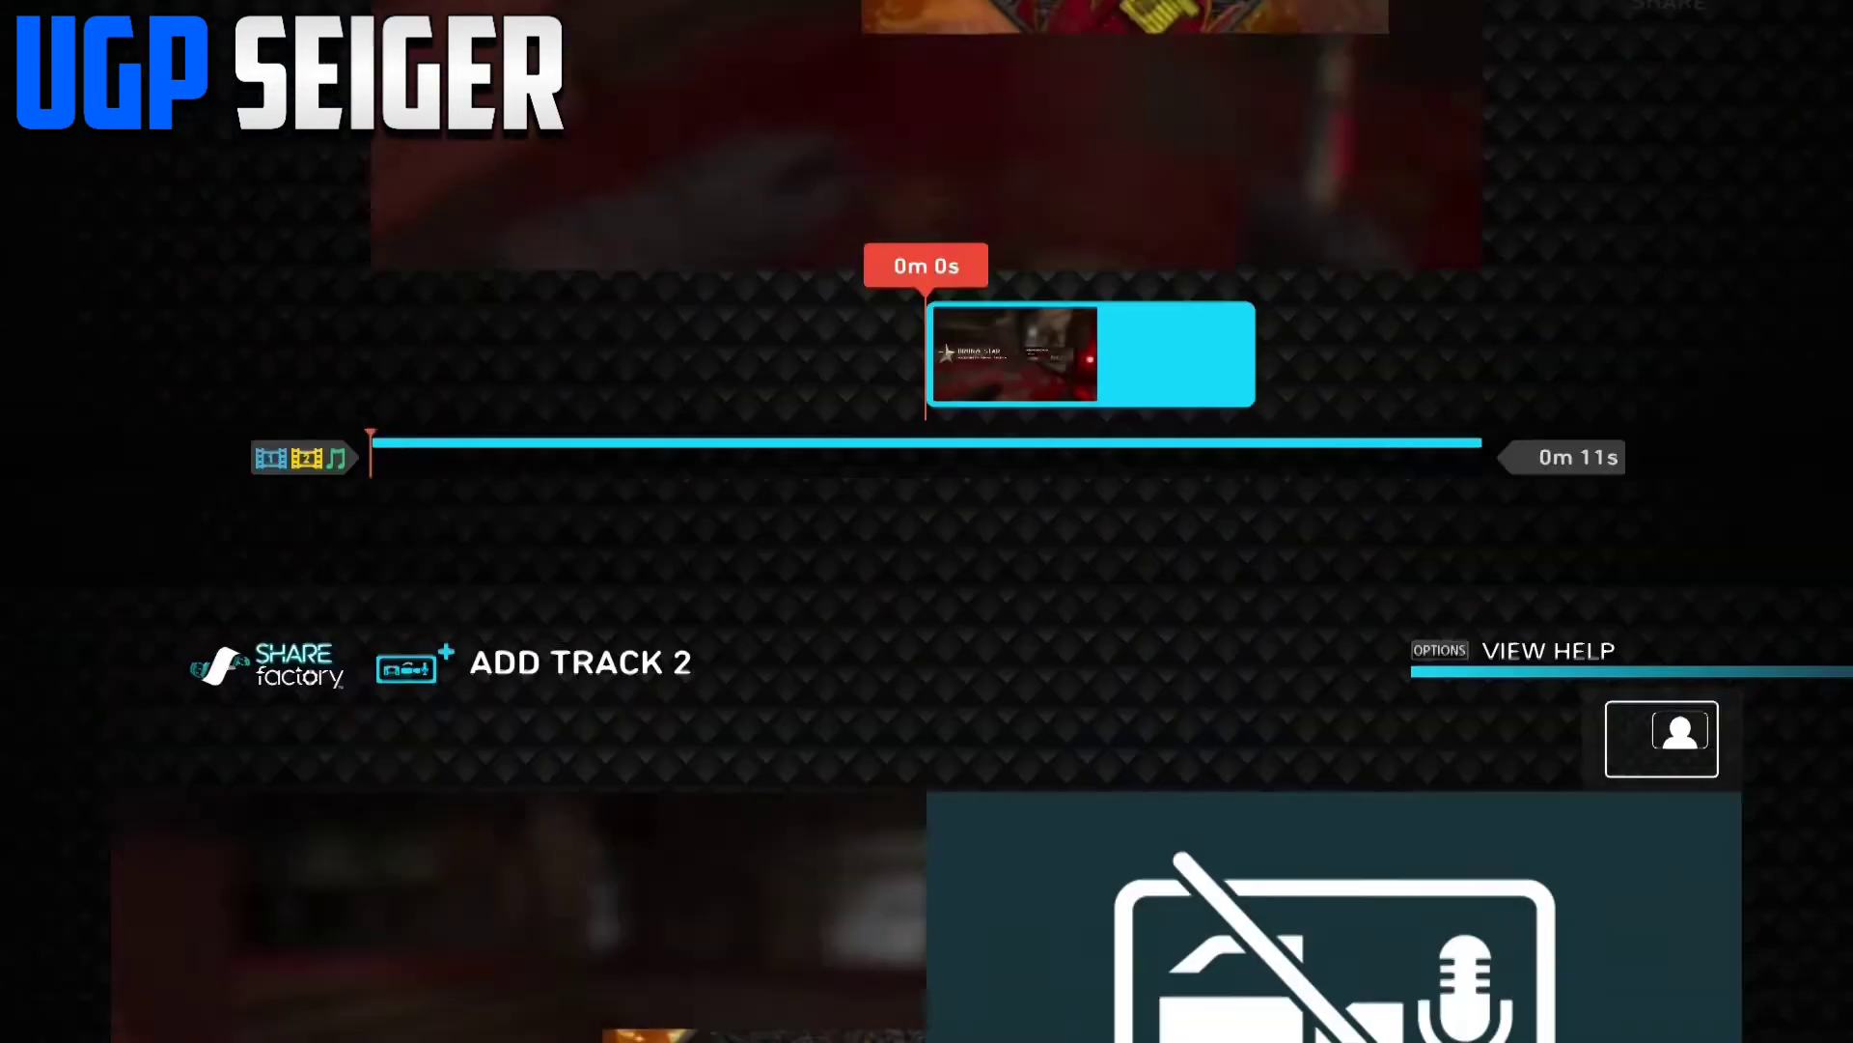
- Add the Lucid Dream Remix song from the music library at the start of the timeline
key("Return")
key("Right")
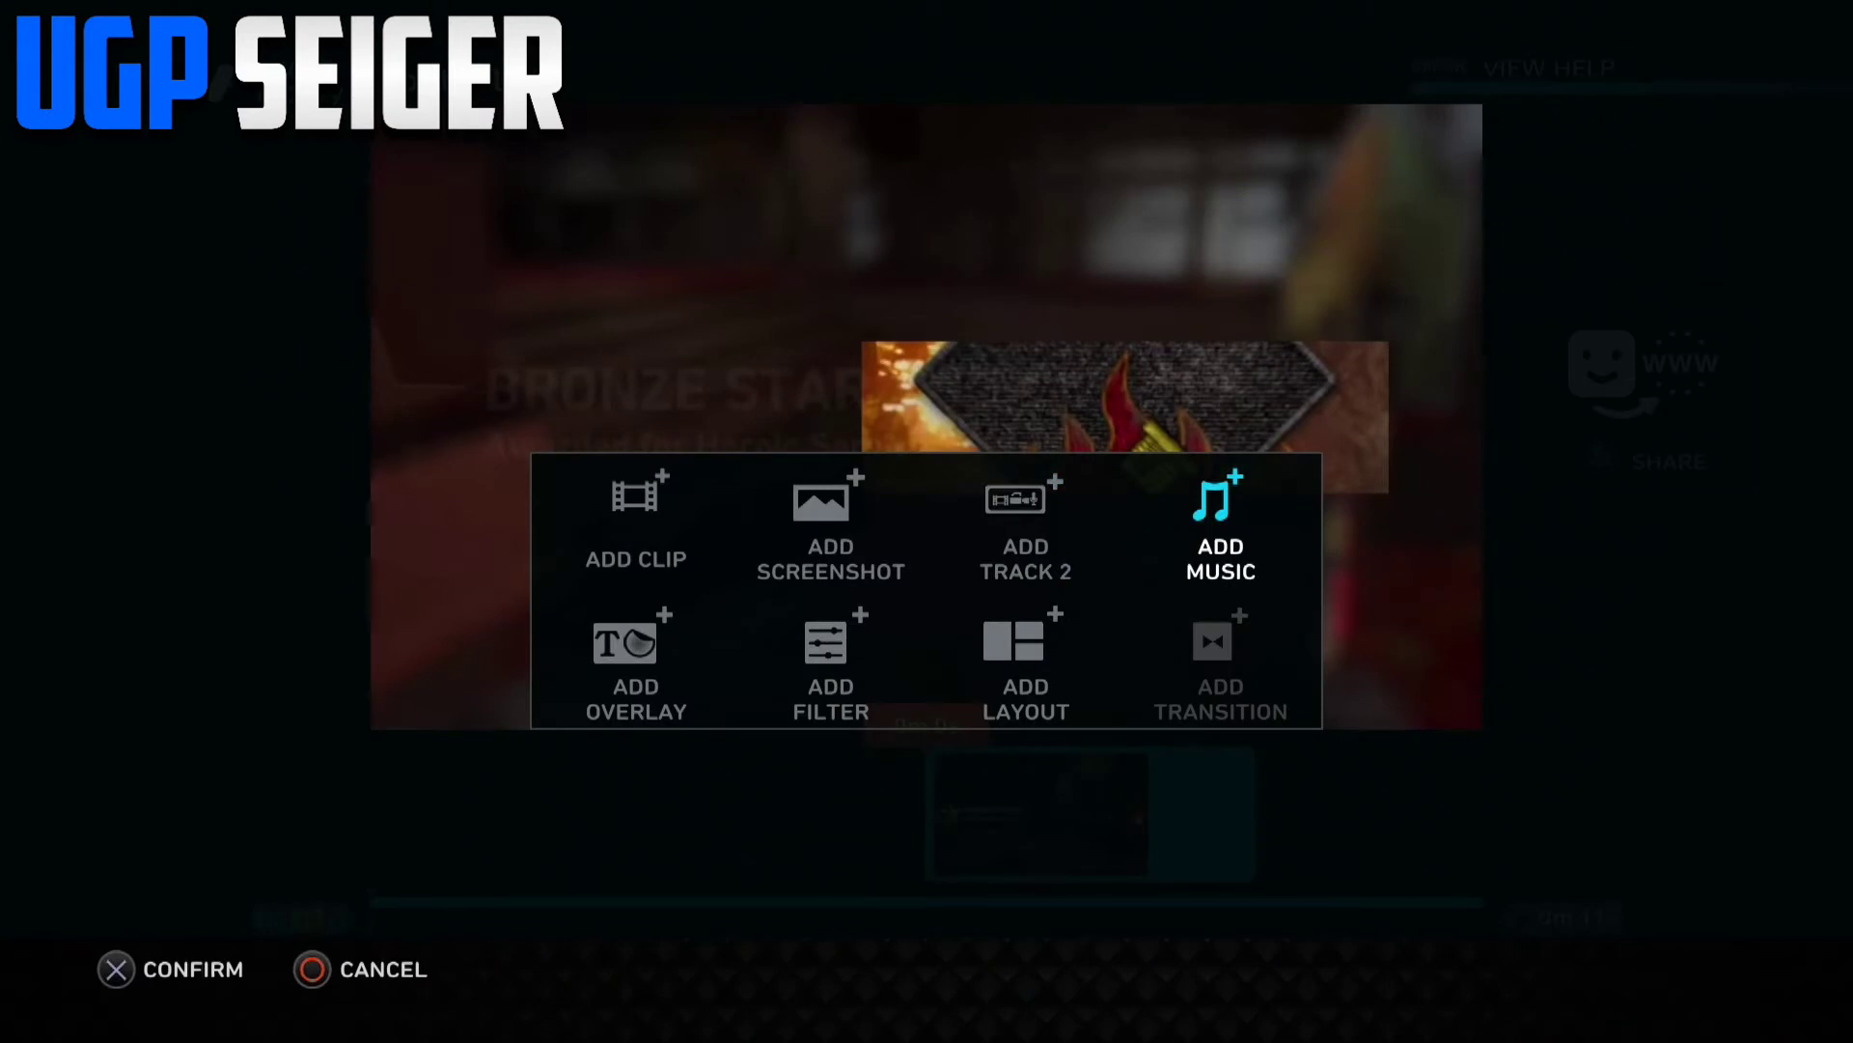
key("Left")
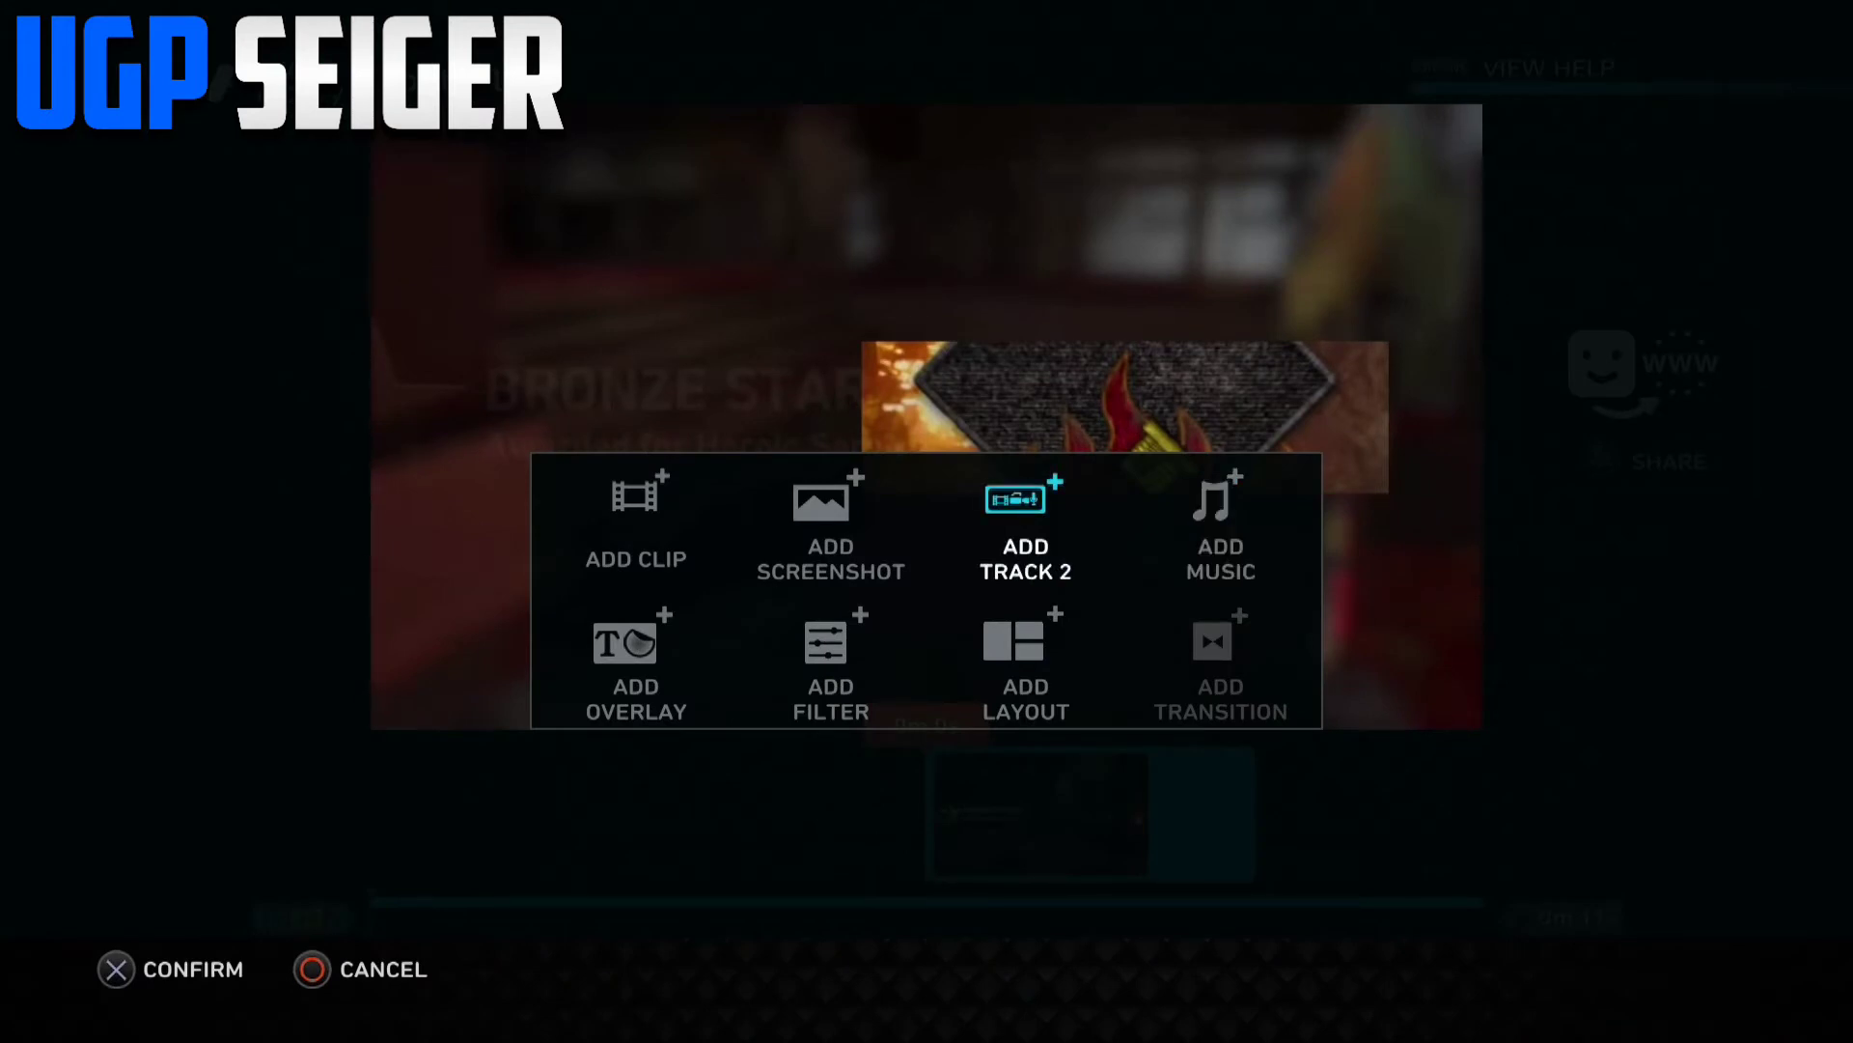
key("Right")
key("Return")
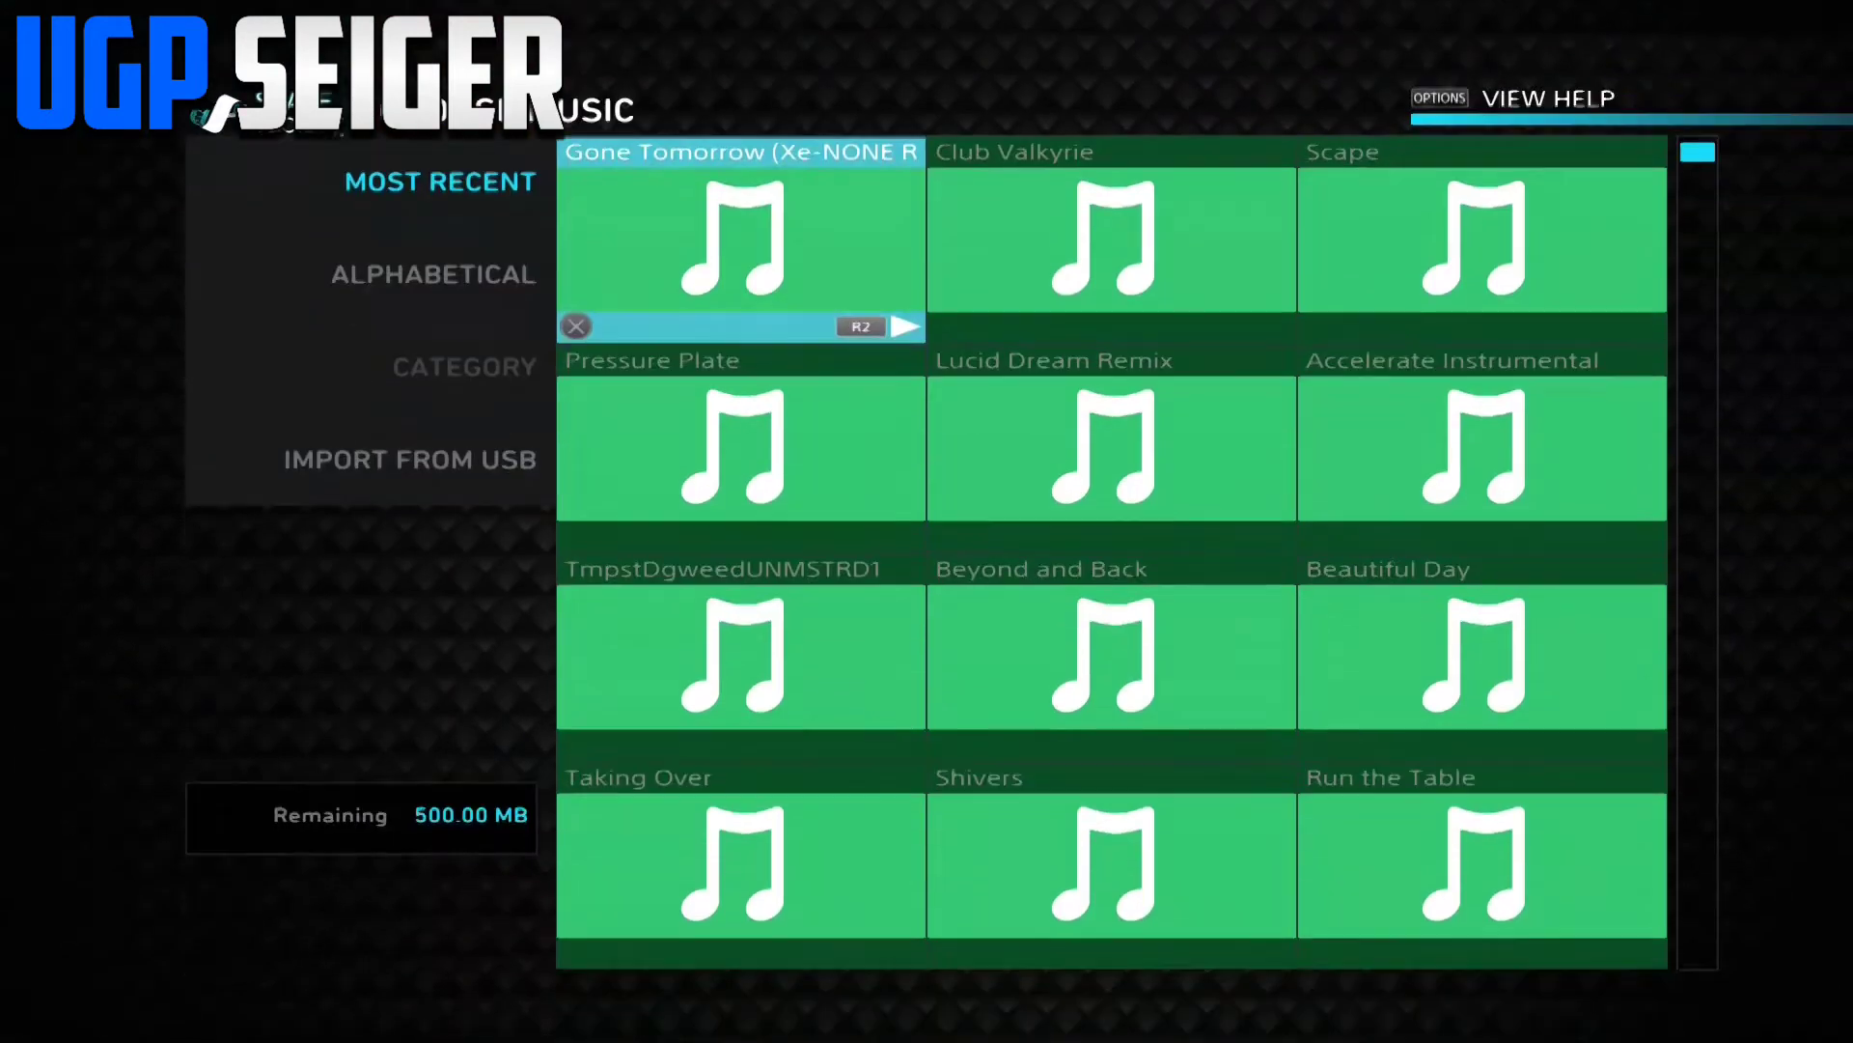
key("Down")
key("Right")
key("Right")
key("Down")
key("Left")
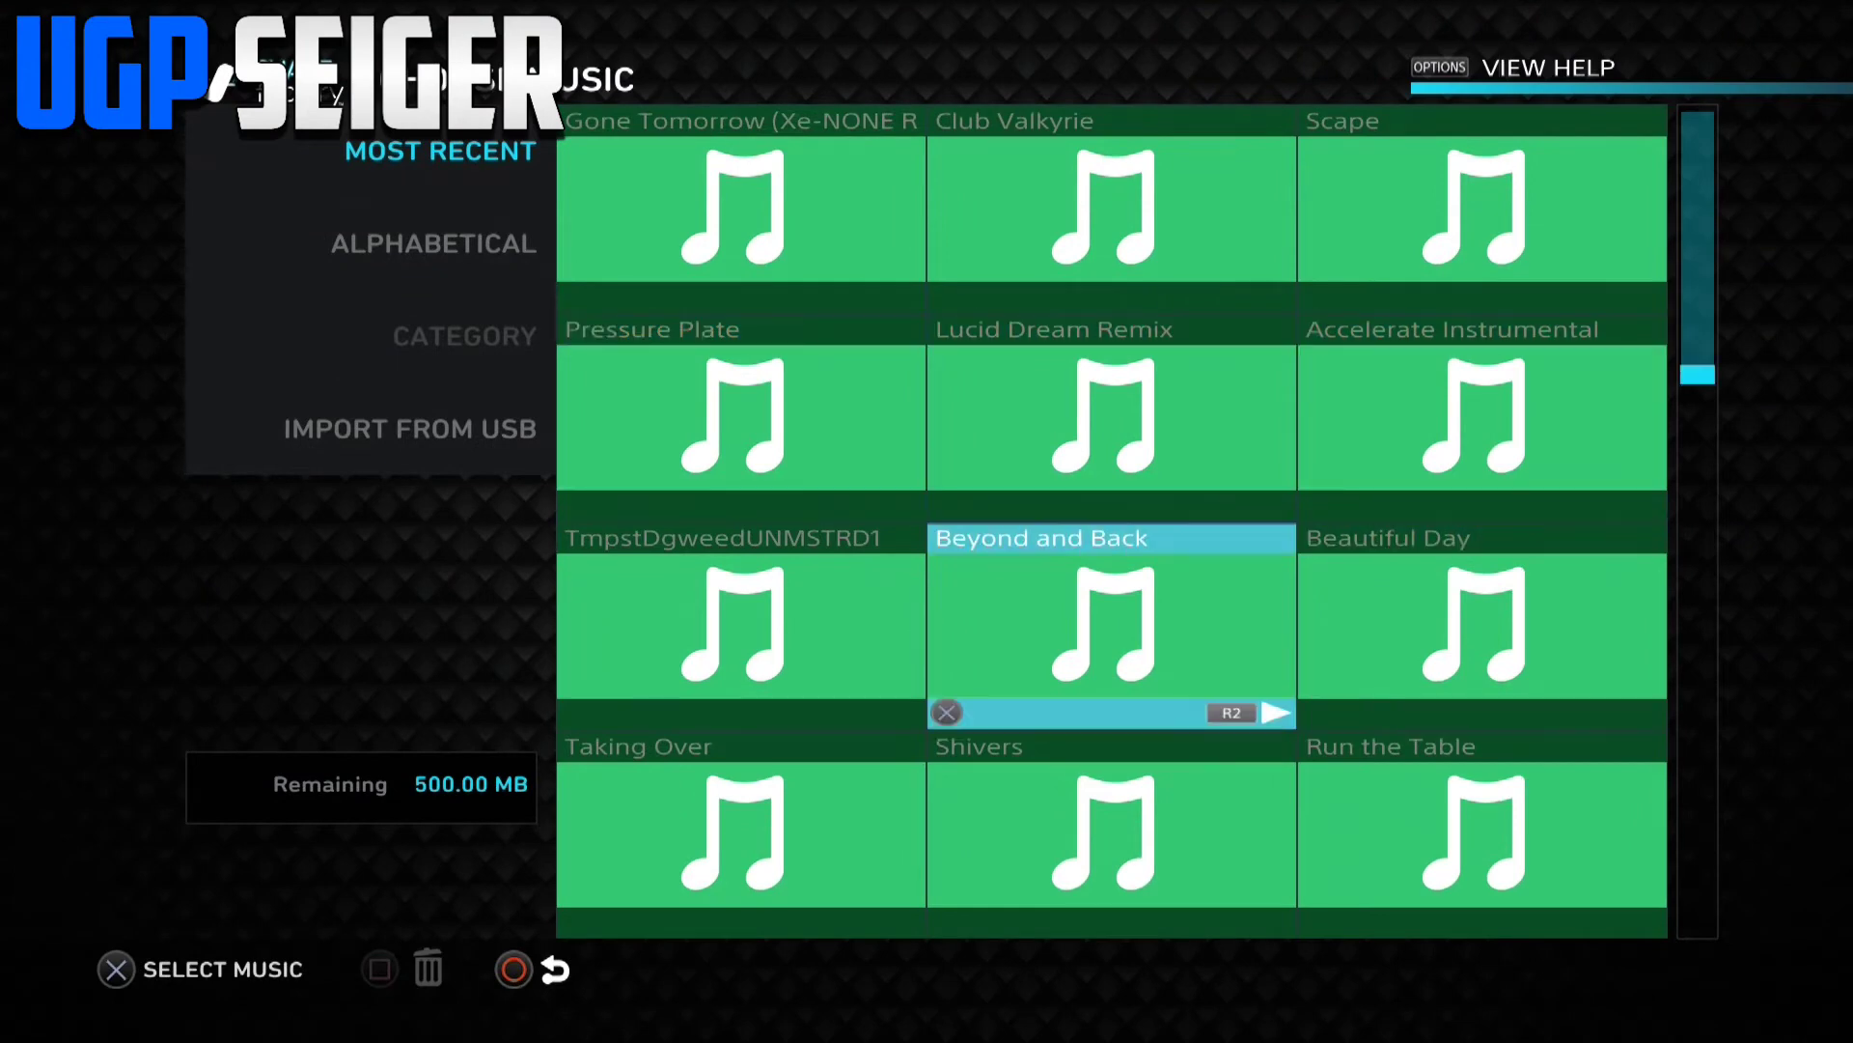
key("Up")
key("Return")
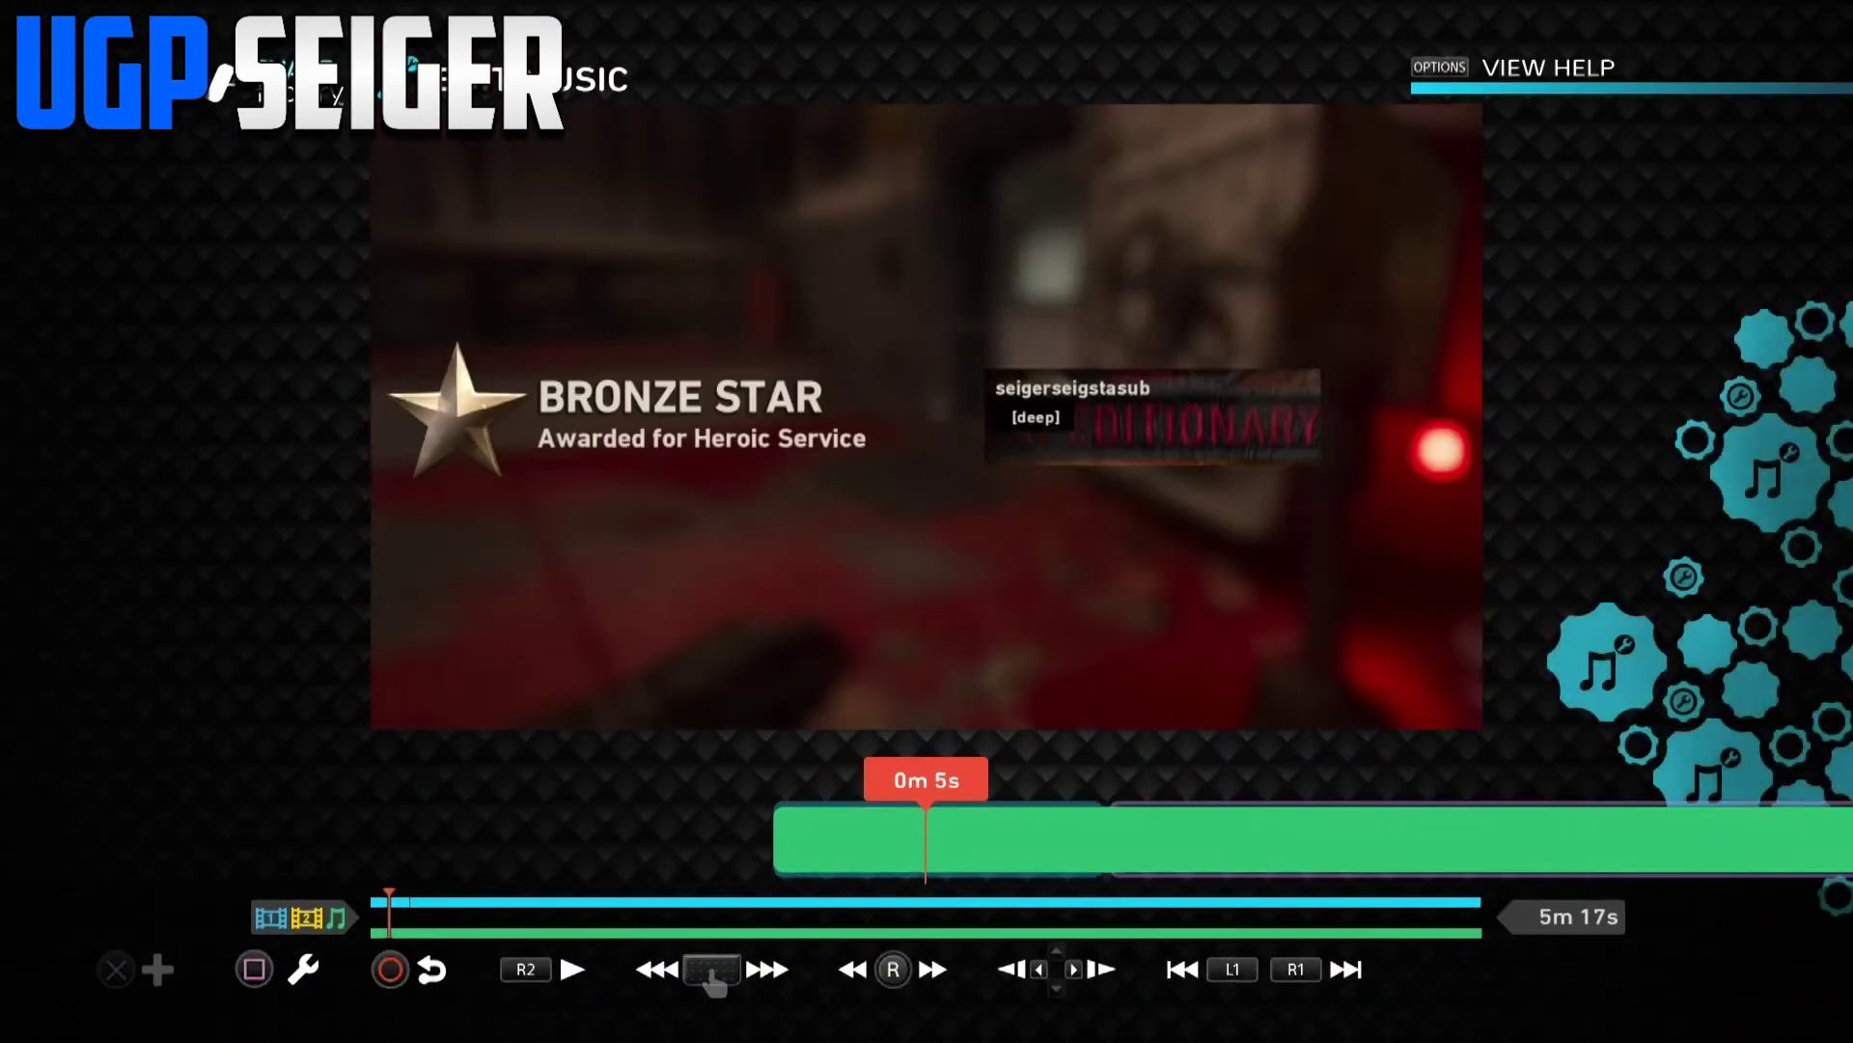
- Scrub back and forth through the added music track, as far as 0m 23s
key("Right")
key("Left")
key("Right")
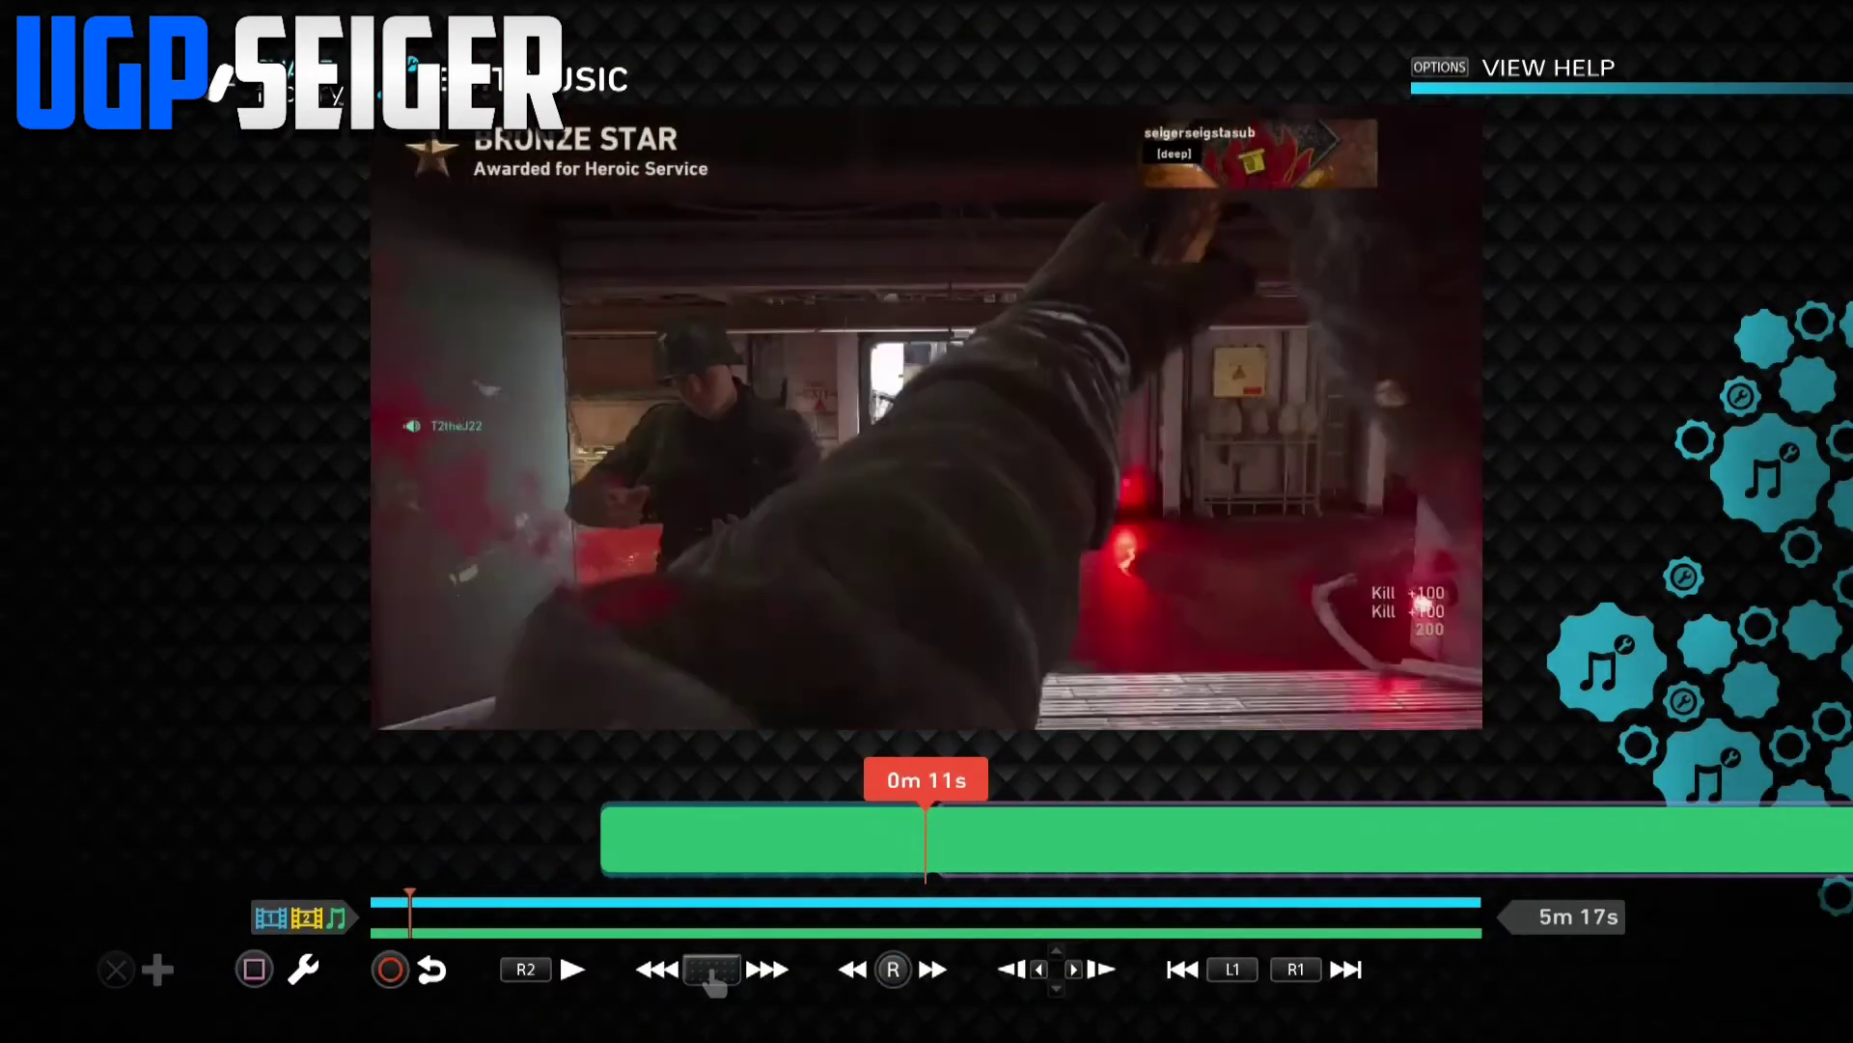
key("Left")
key("Right")
key("Left")
key("Right")
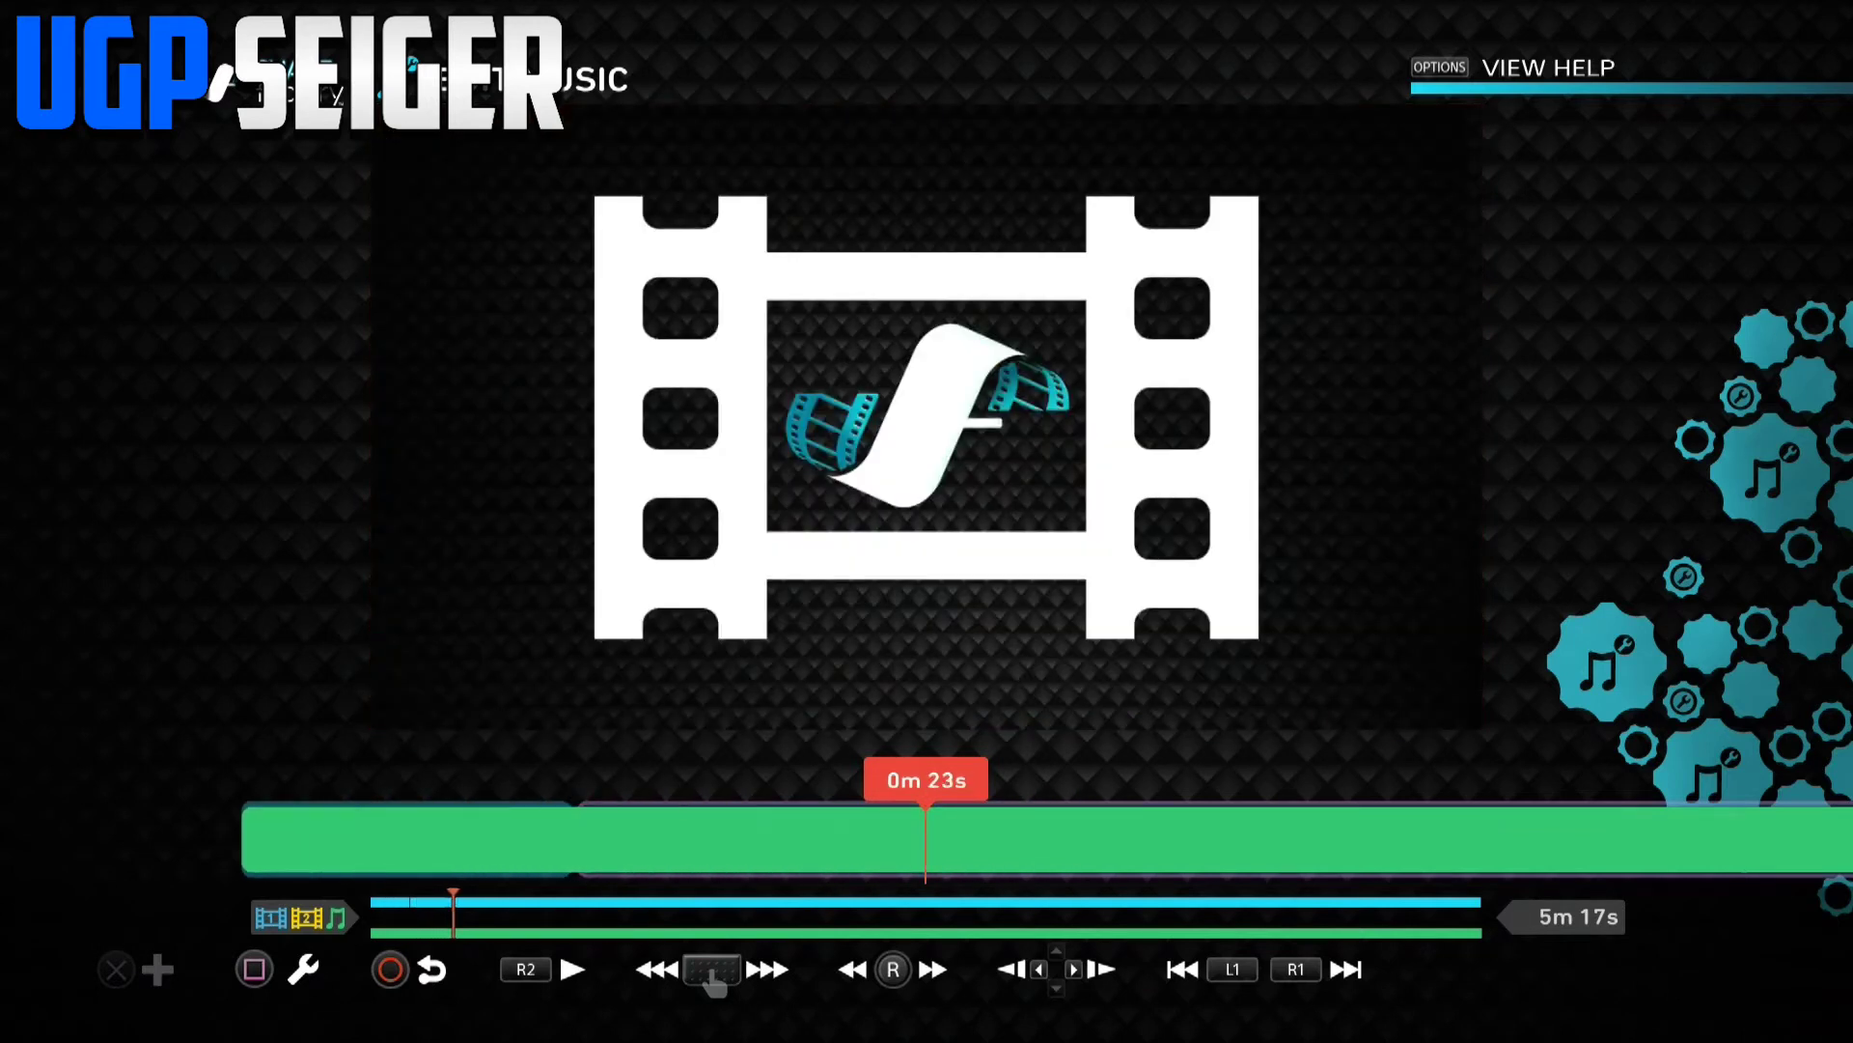
key("Left")
key("Left")
- Delete the added song from the music track
key("Return")
key("Right")
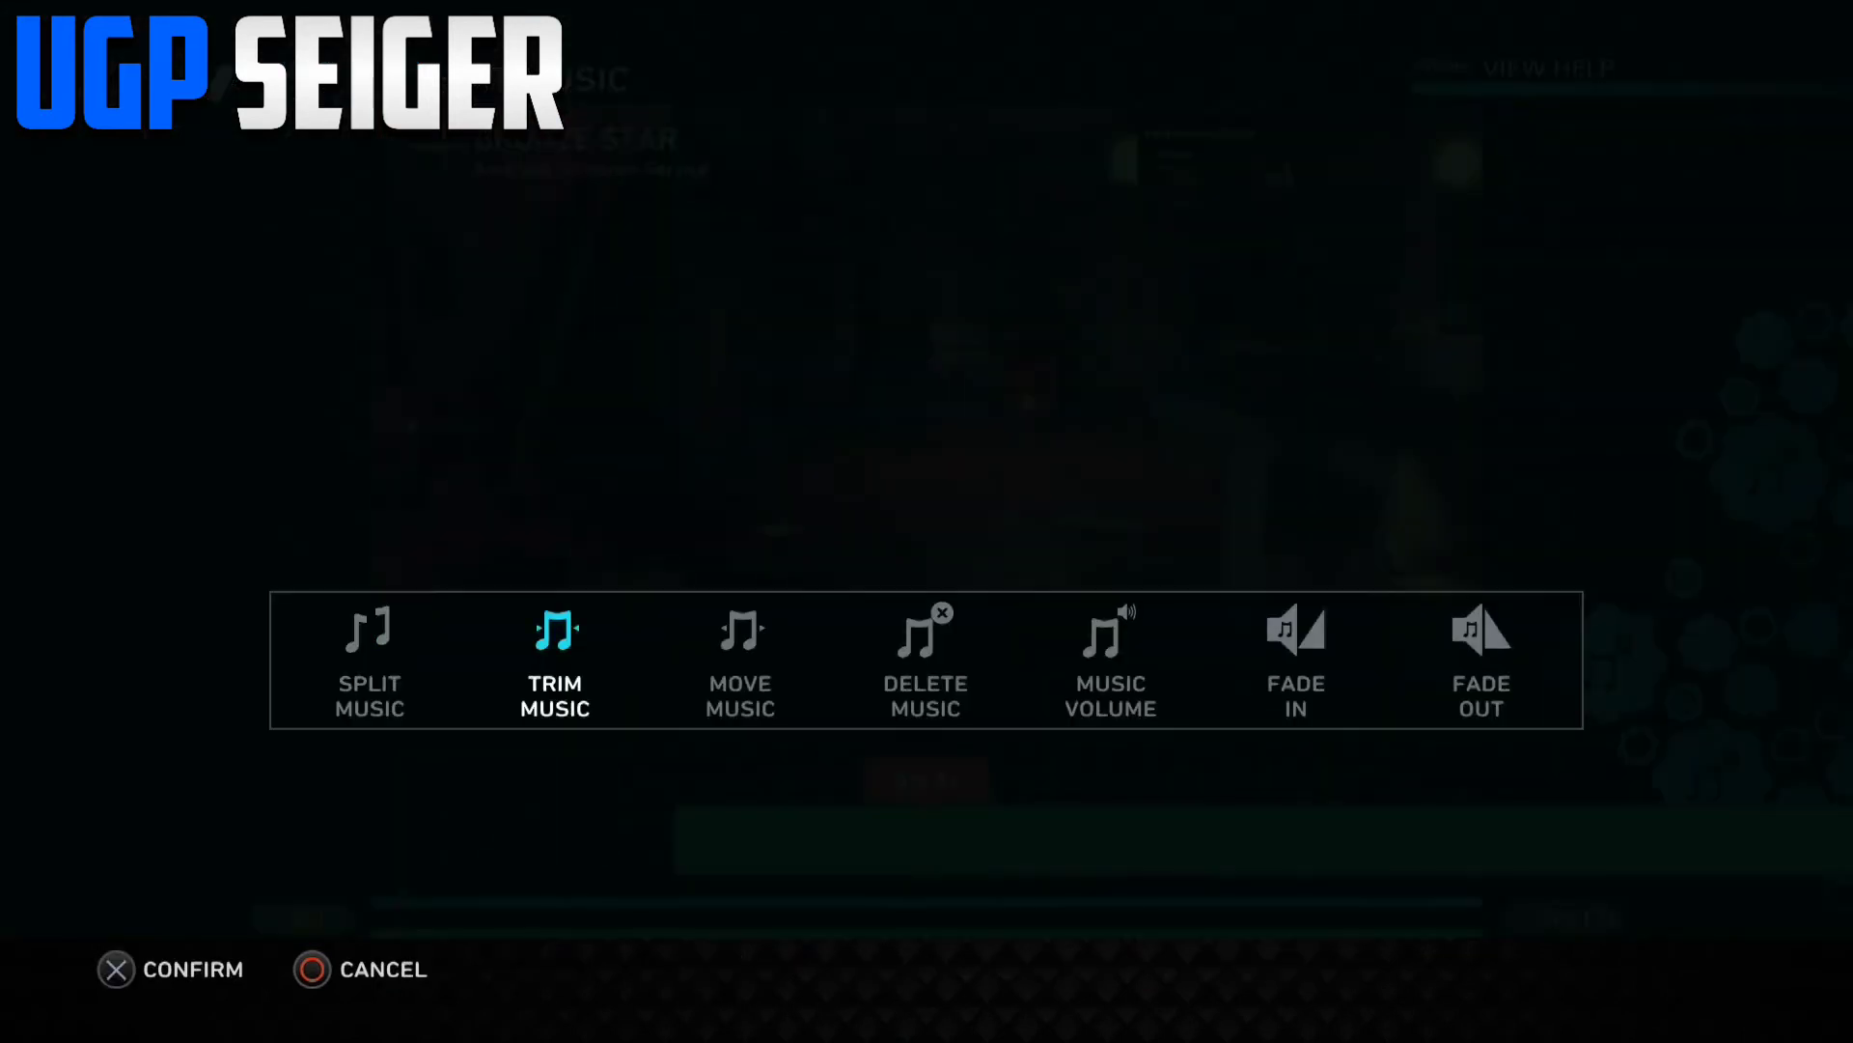
key("Right")
key("Right")
key("Return")
key("Return")
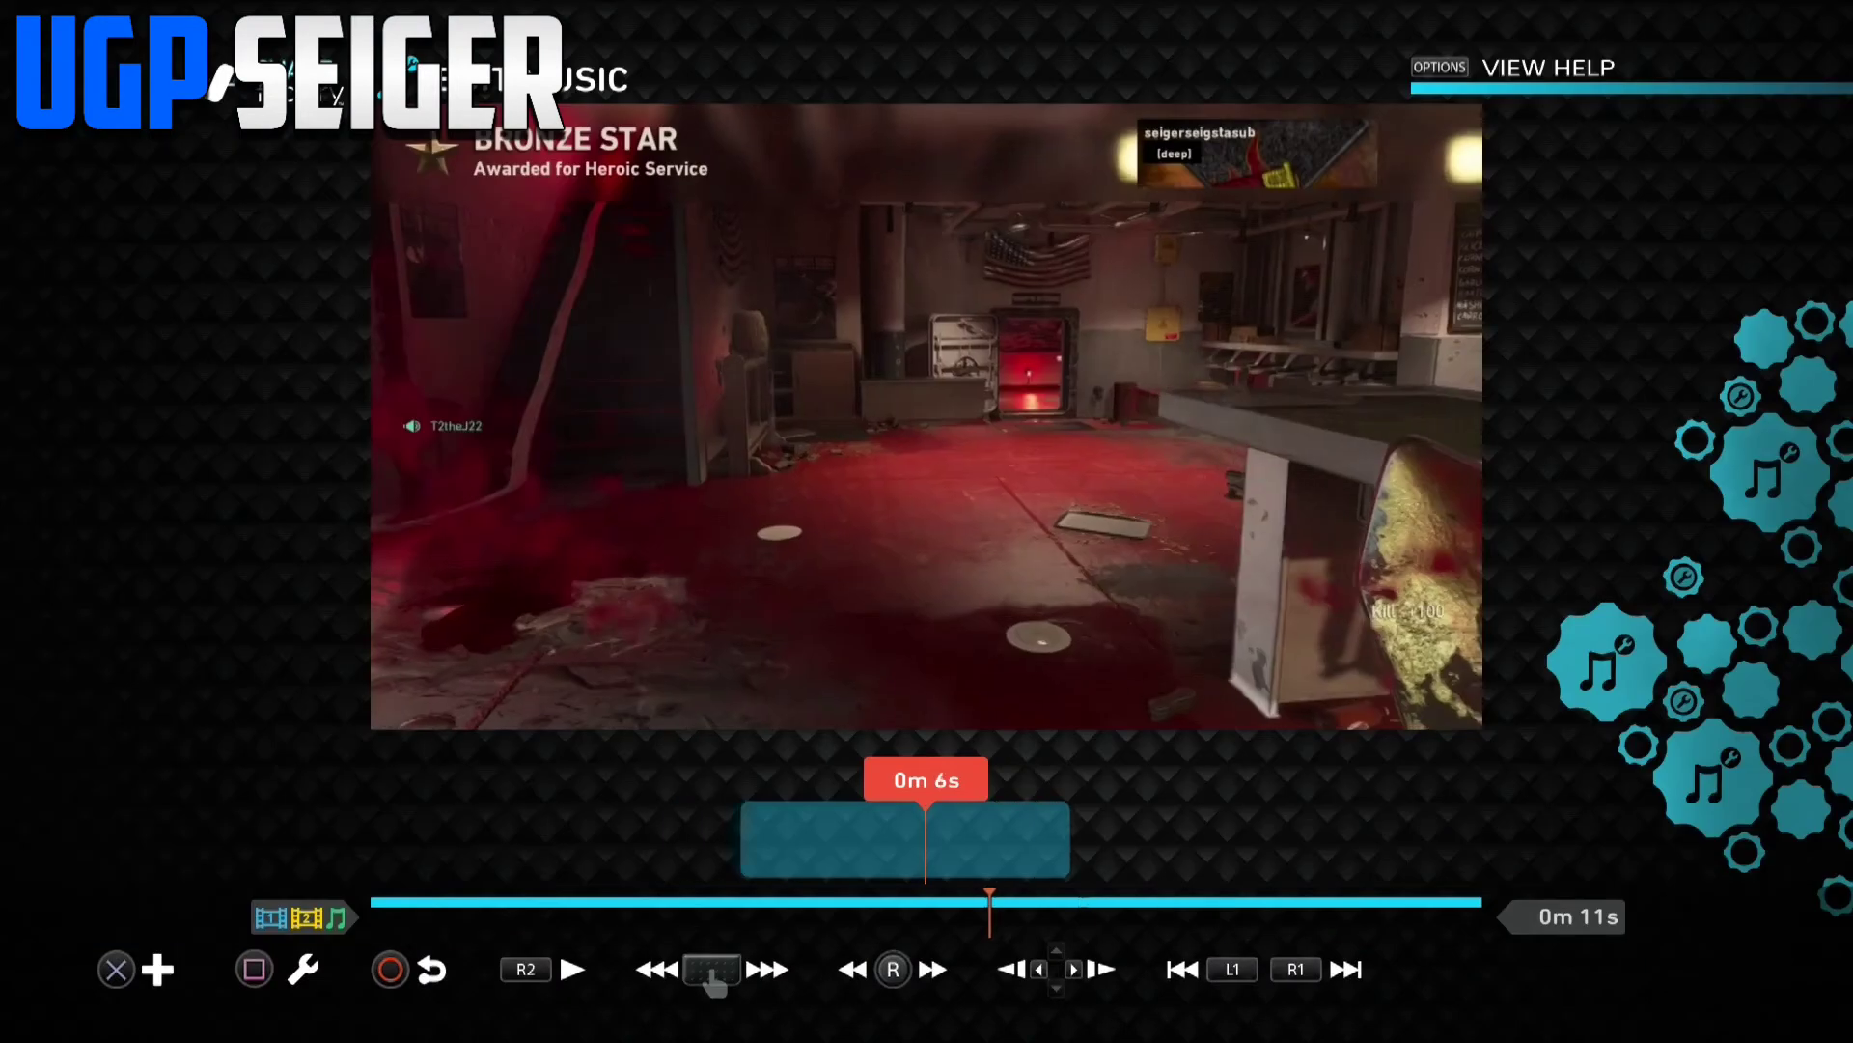
- Leave the music editor and open the Add Track 2 screen at the start of the clip
key("Escape")
key("Return")
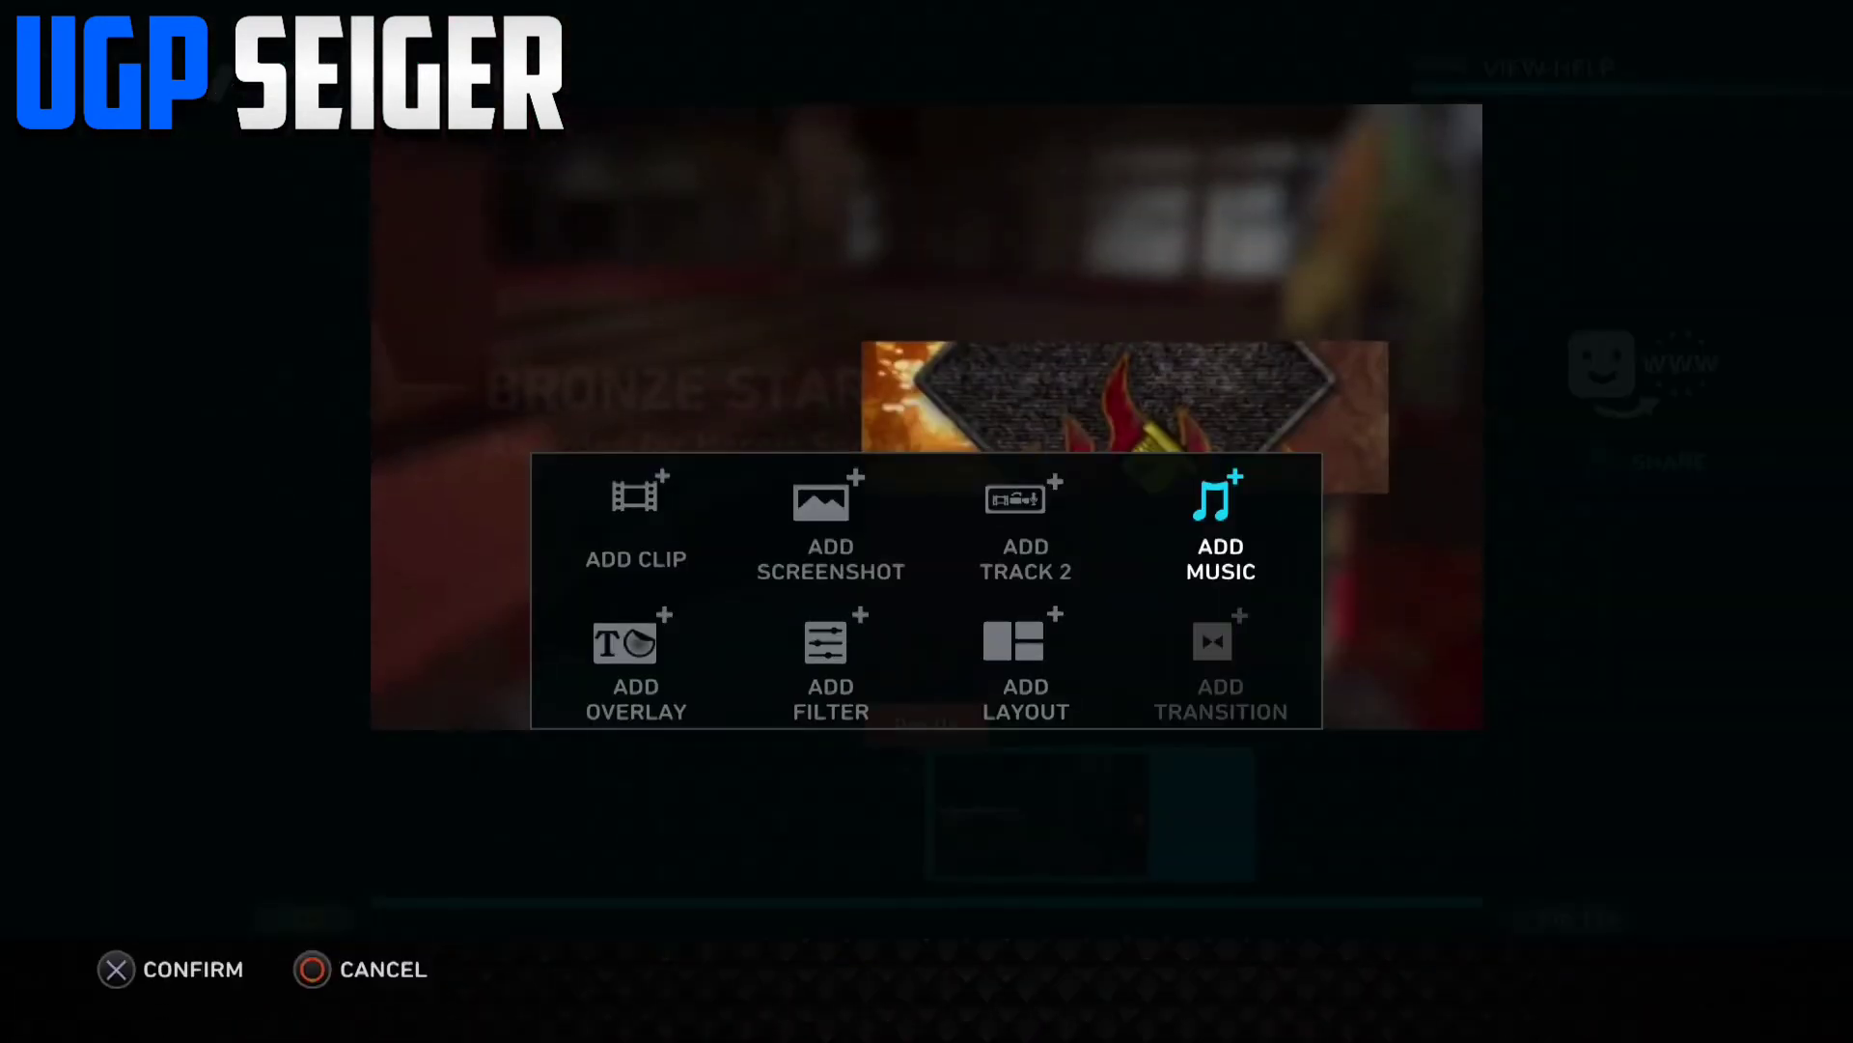
key("Left")
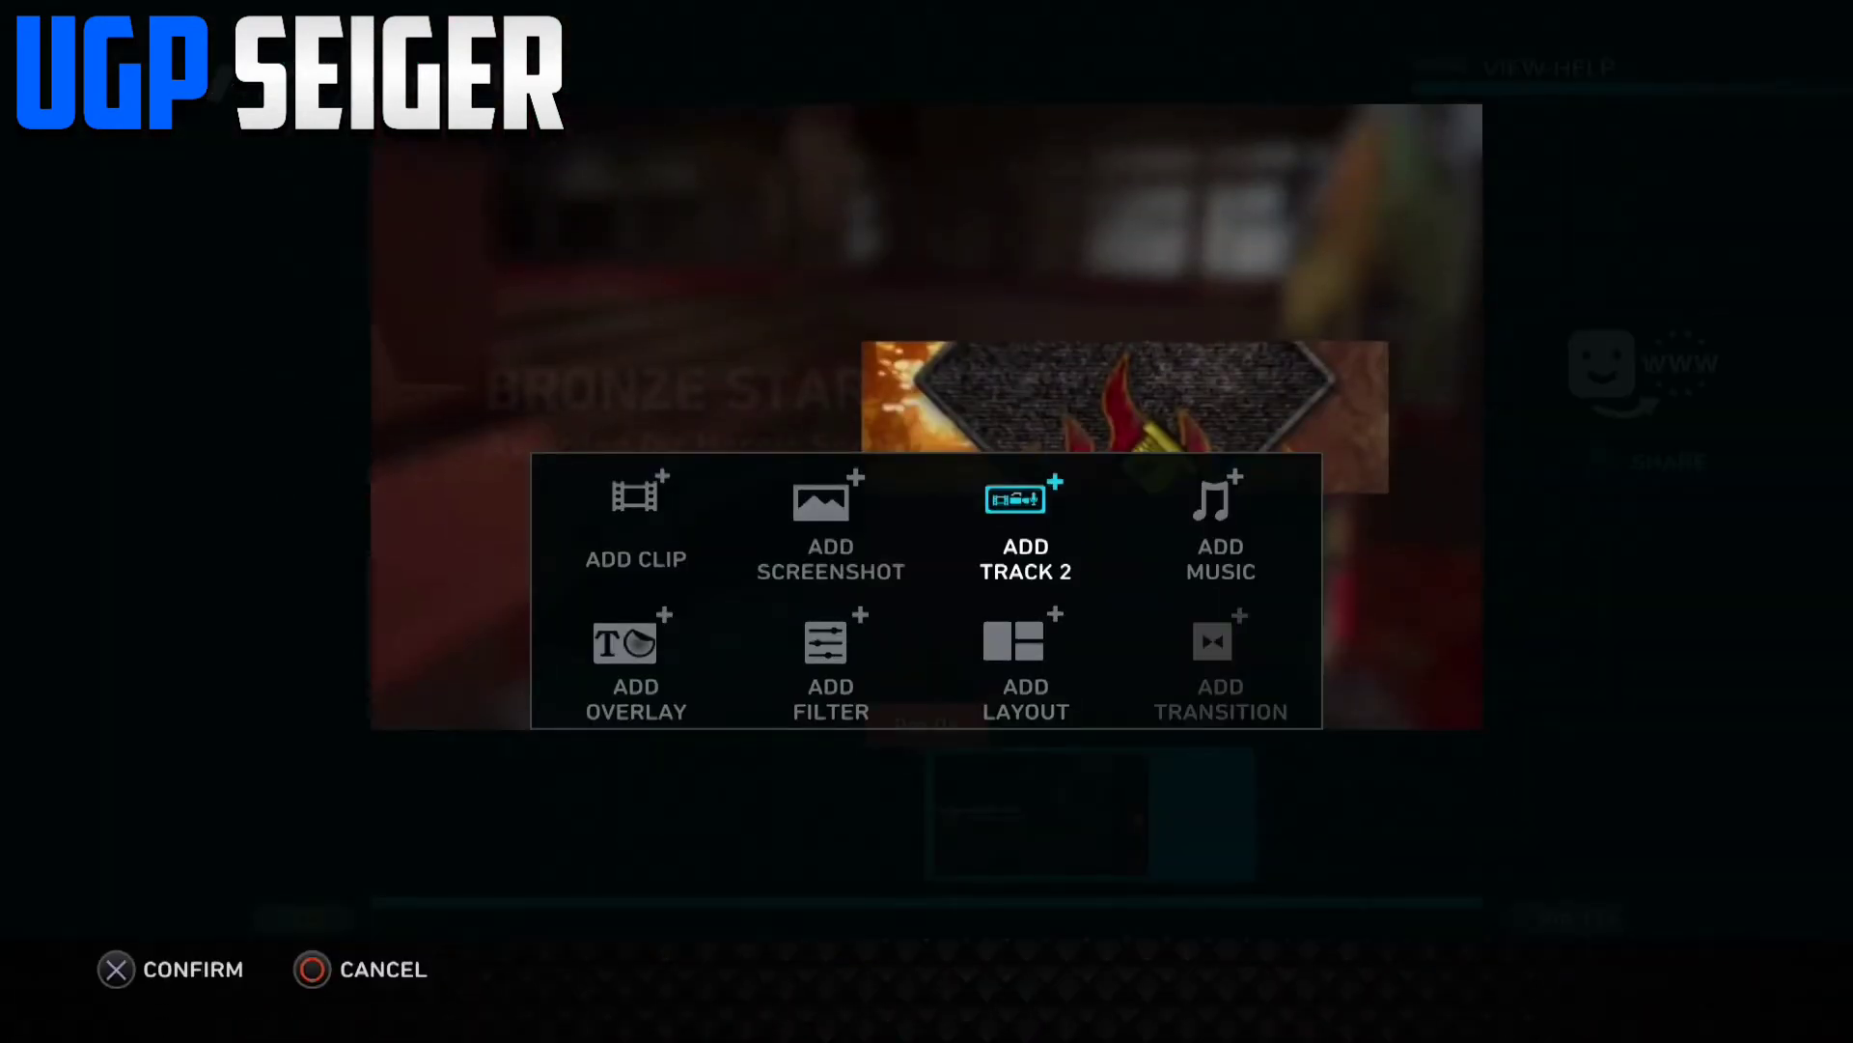
key("Return")
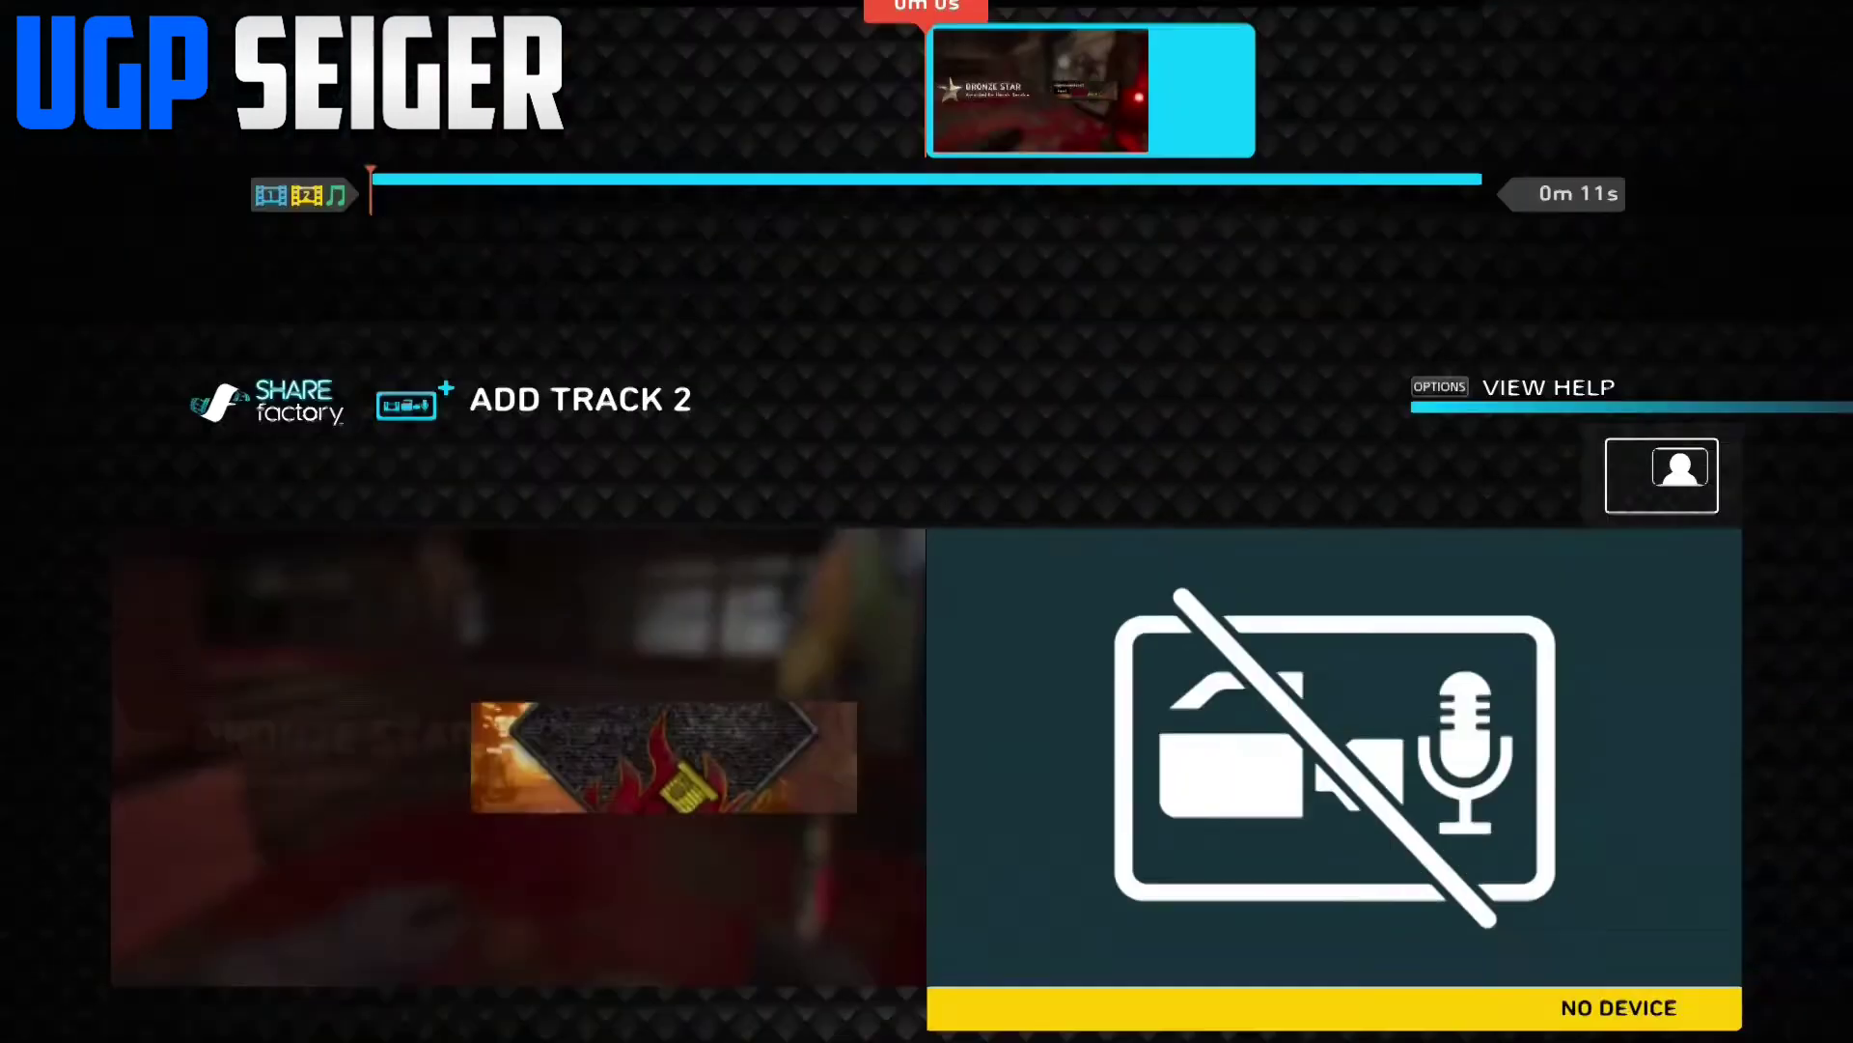
- Examine the Track 2 options for recording video, recording audio and adding a clip
key("Return")
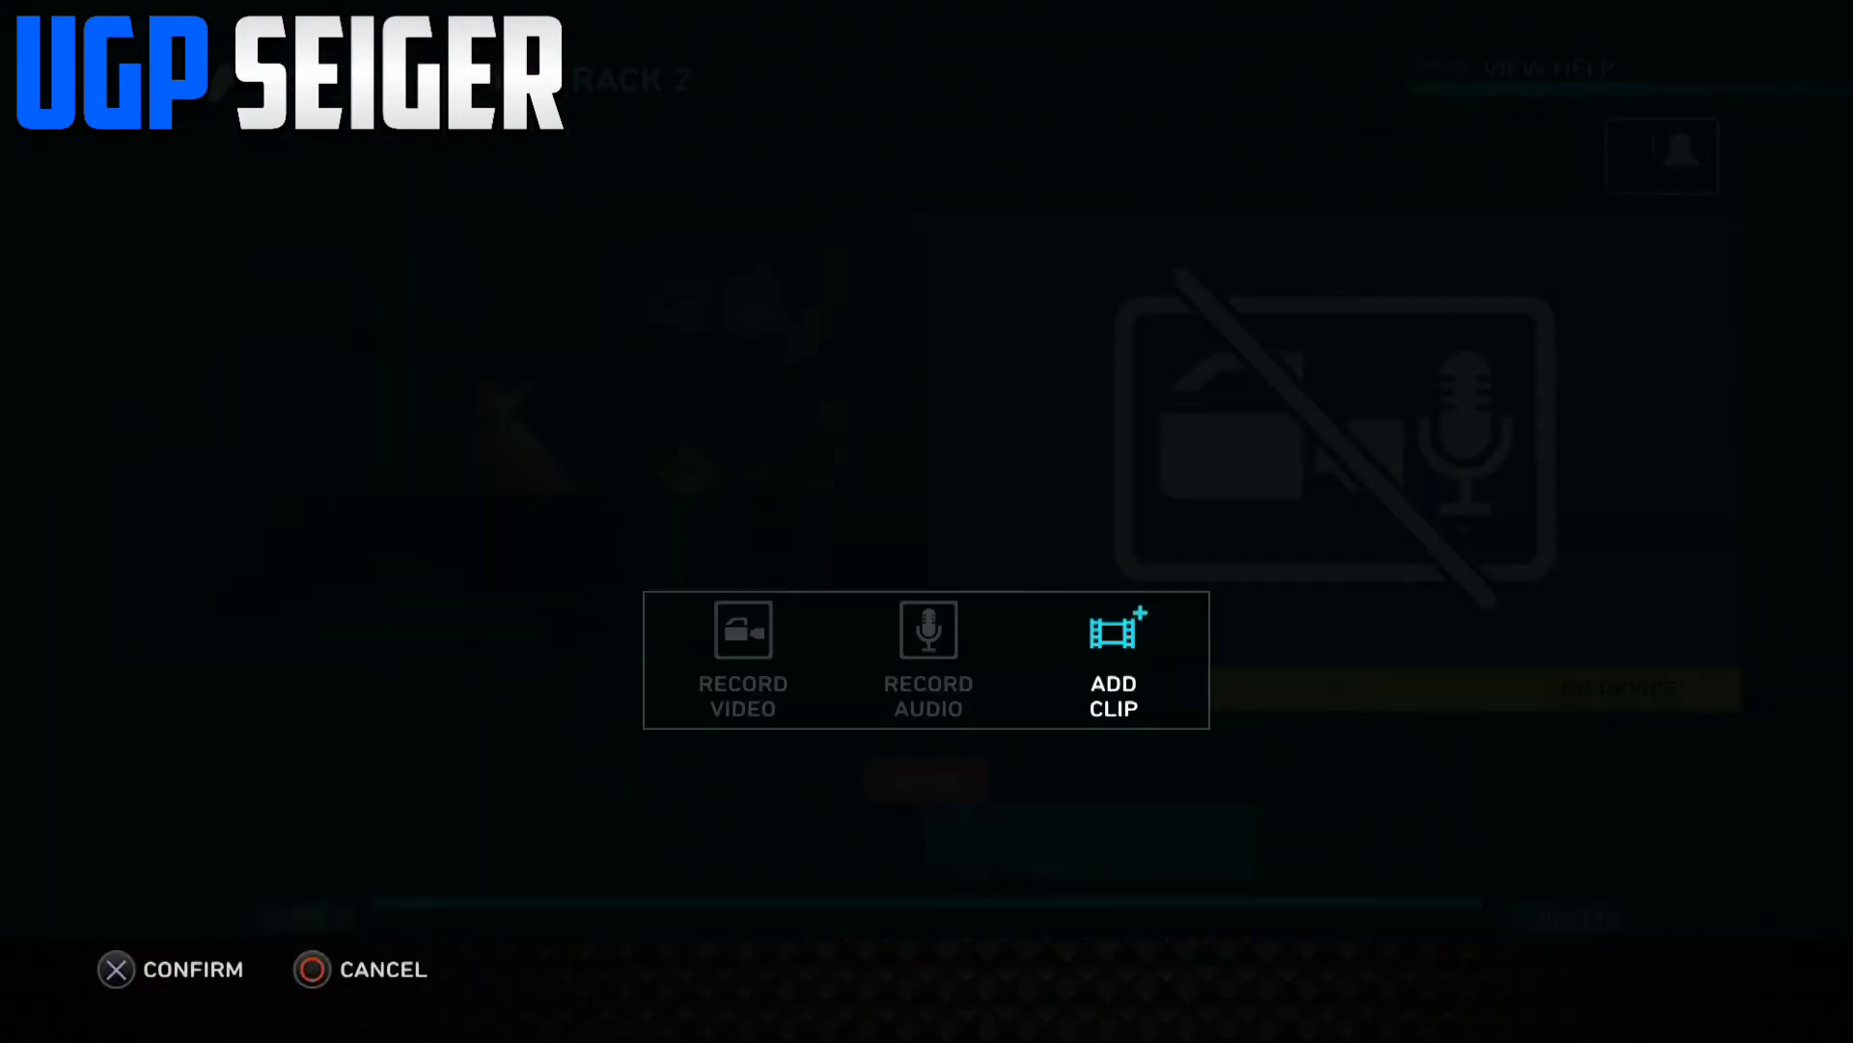
key("Escape")
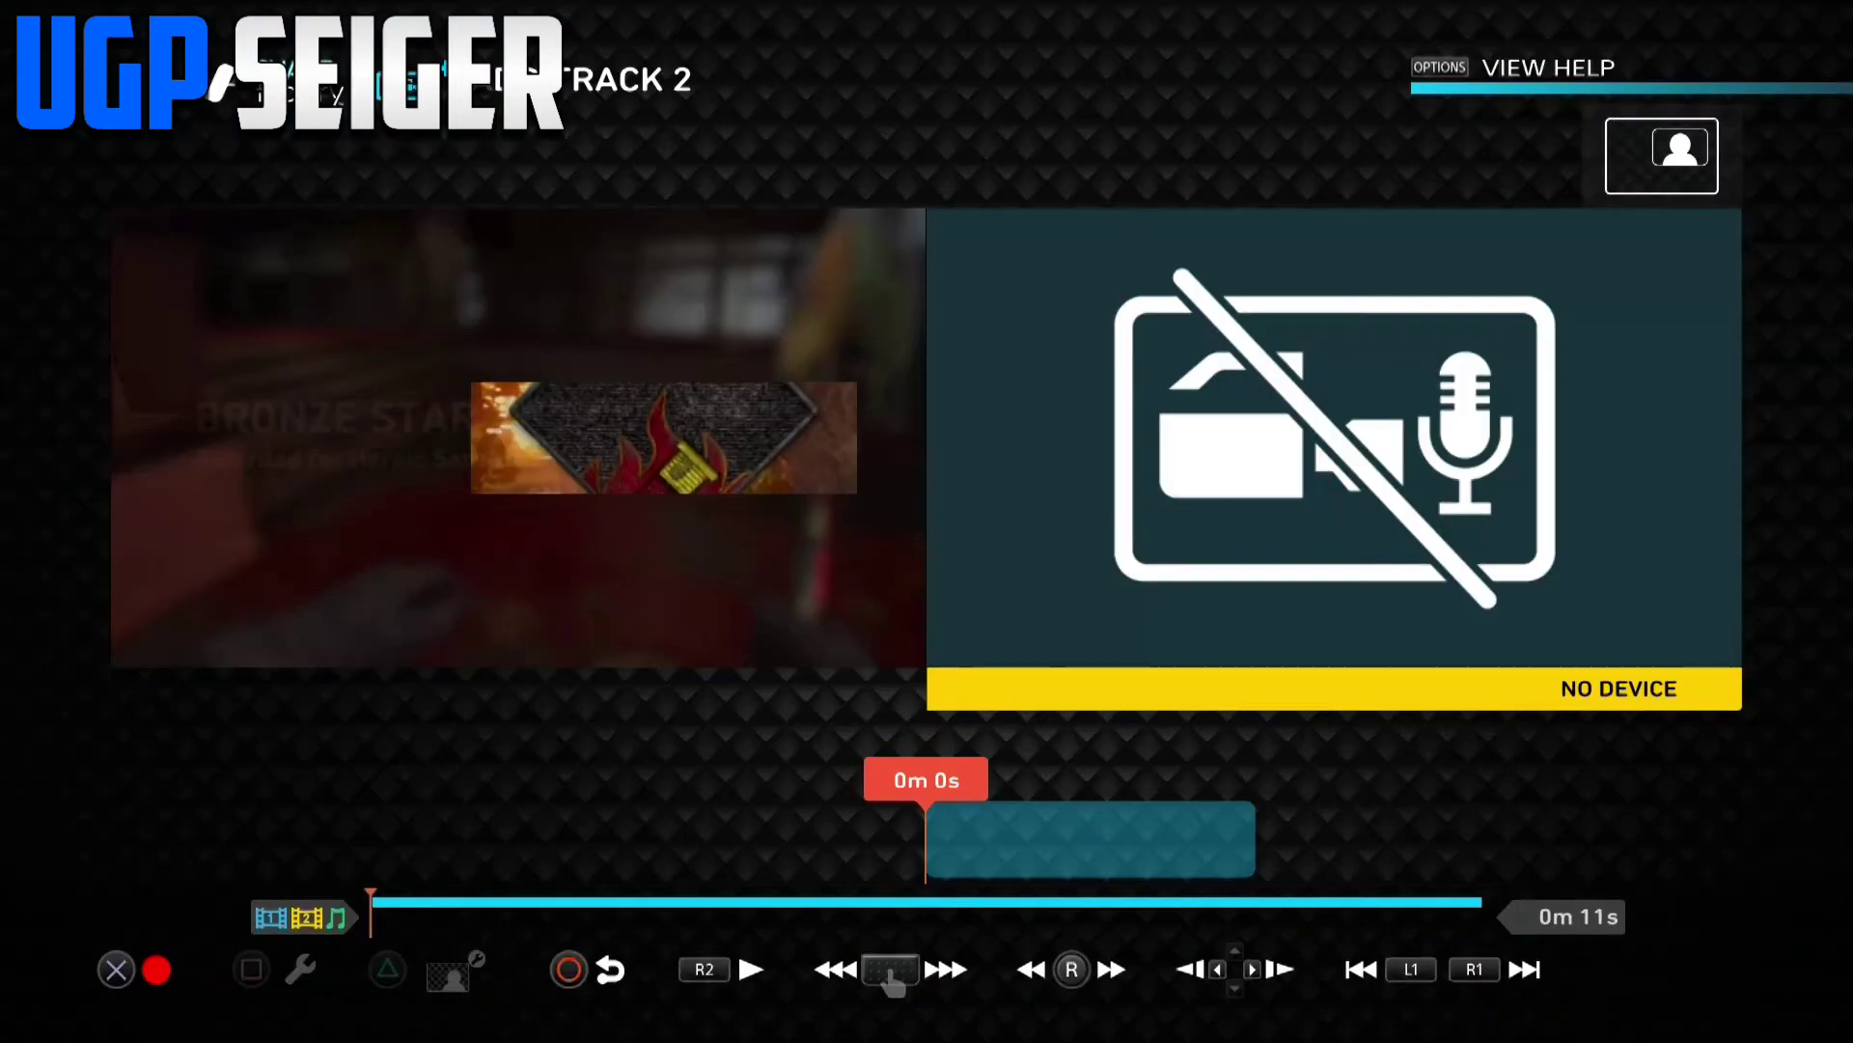
key("Return")
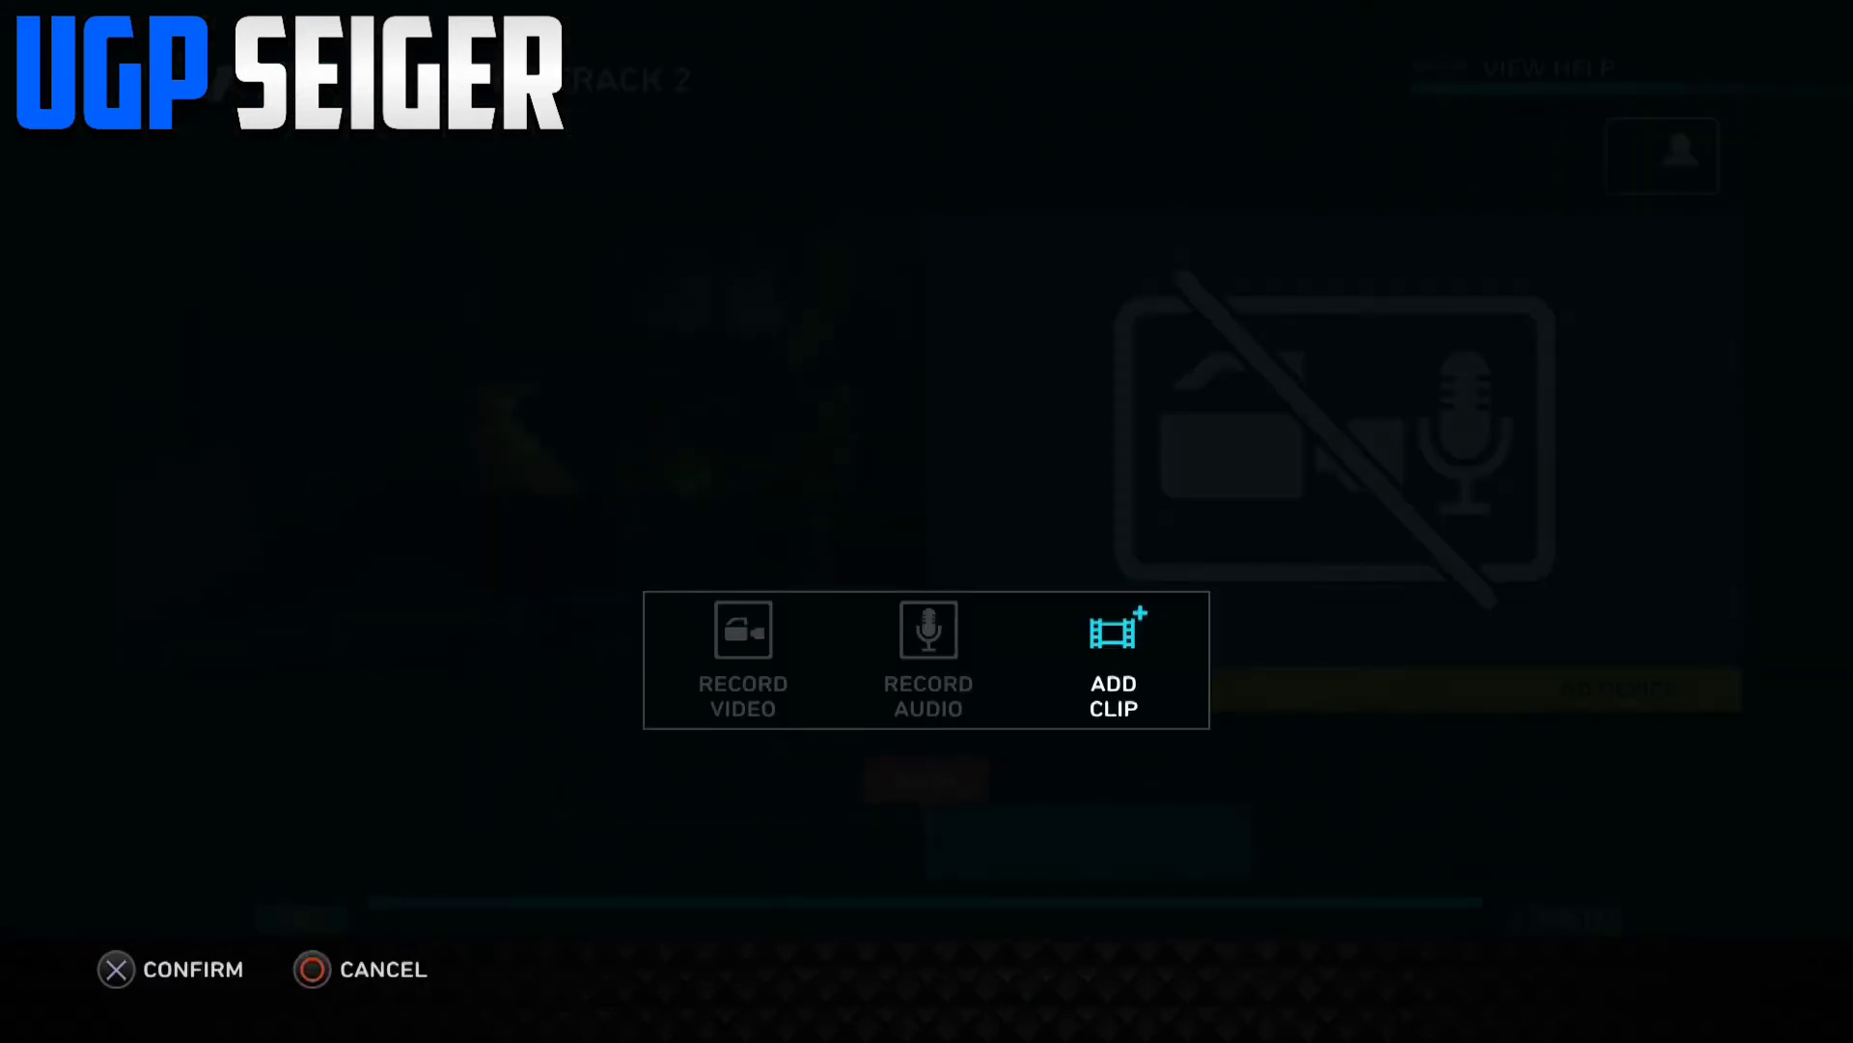
key("Escape")
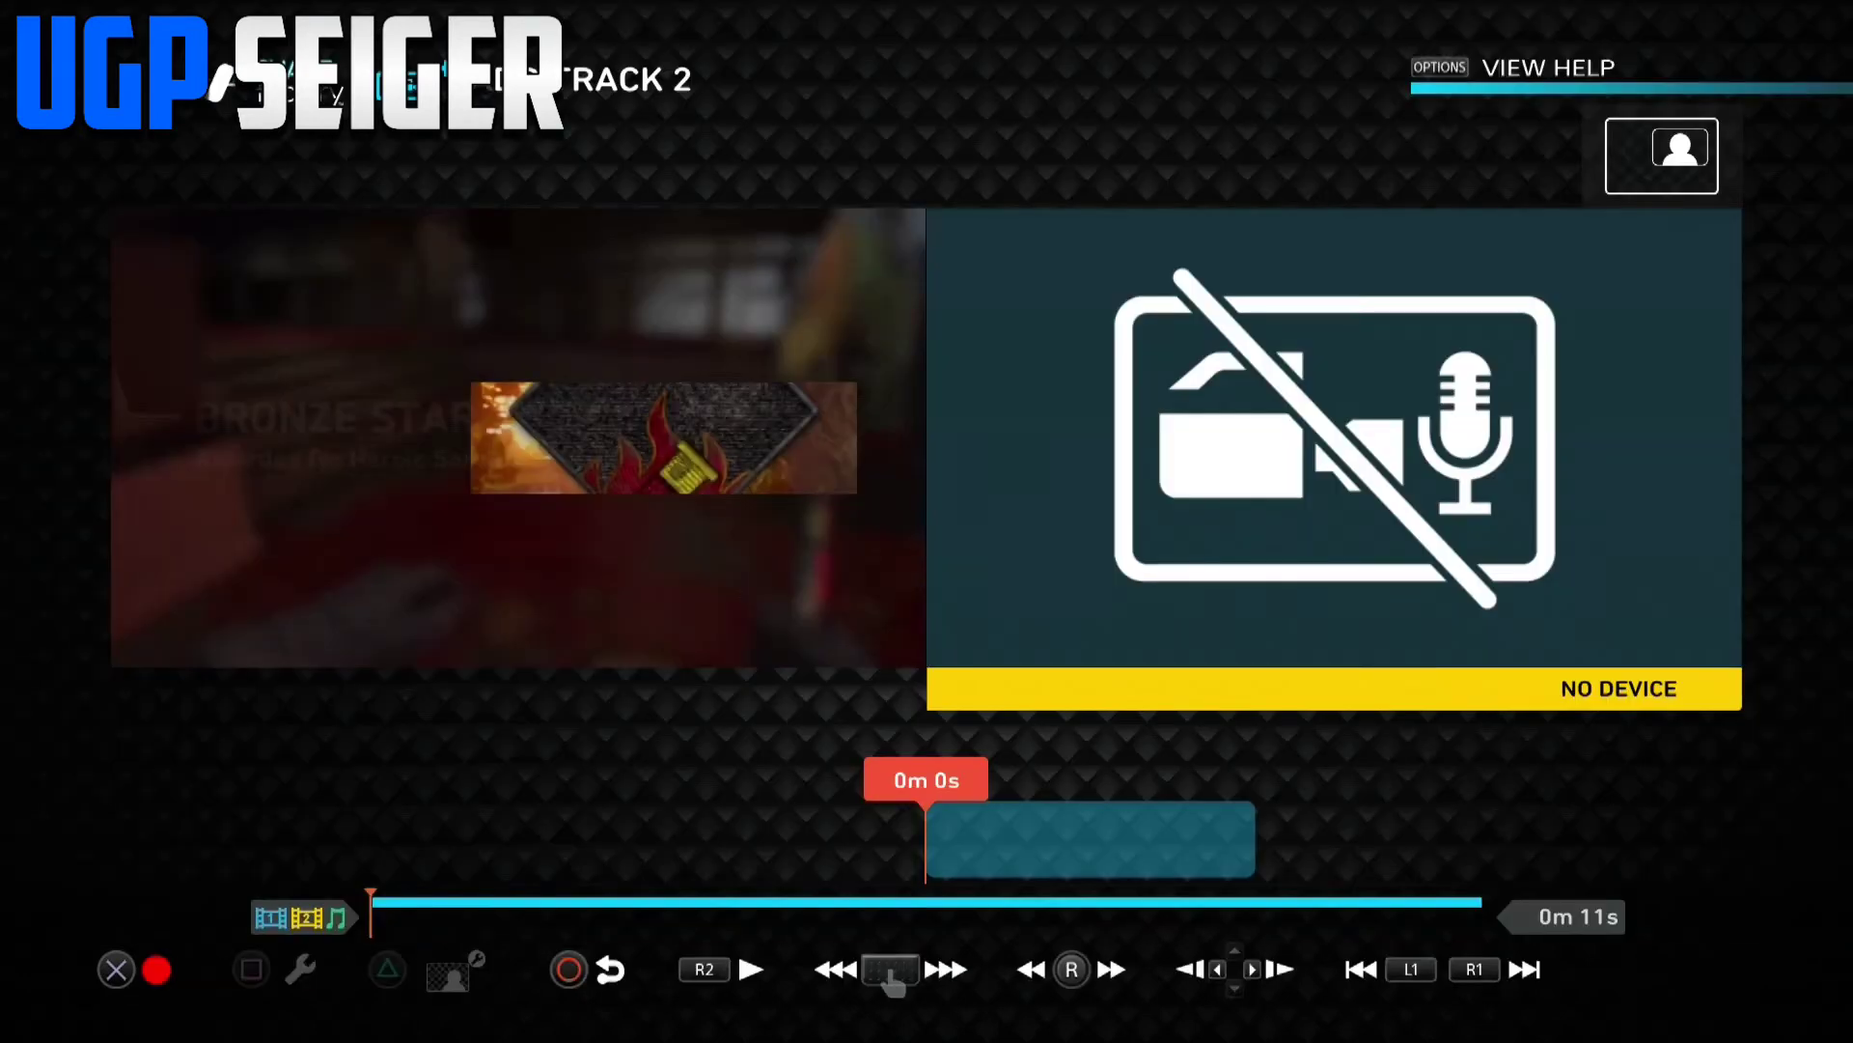
- Add the 11-second SHAREfactory clip from the clip library to Track 2 at the start of the timeline
key("Return")
key("Return")
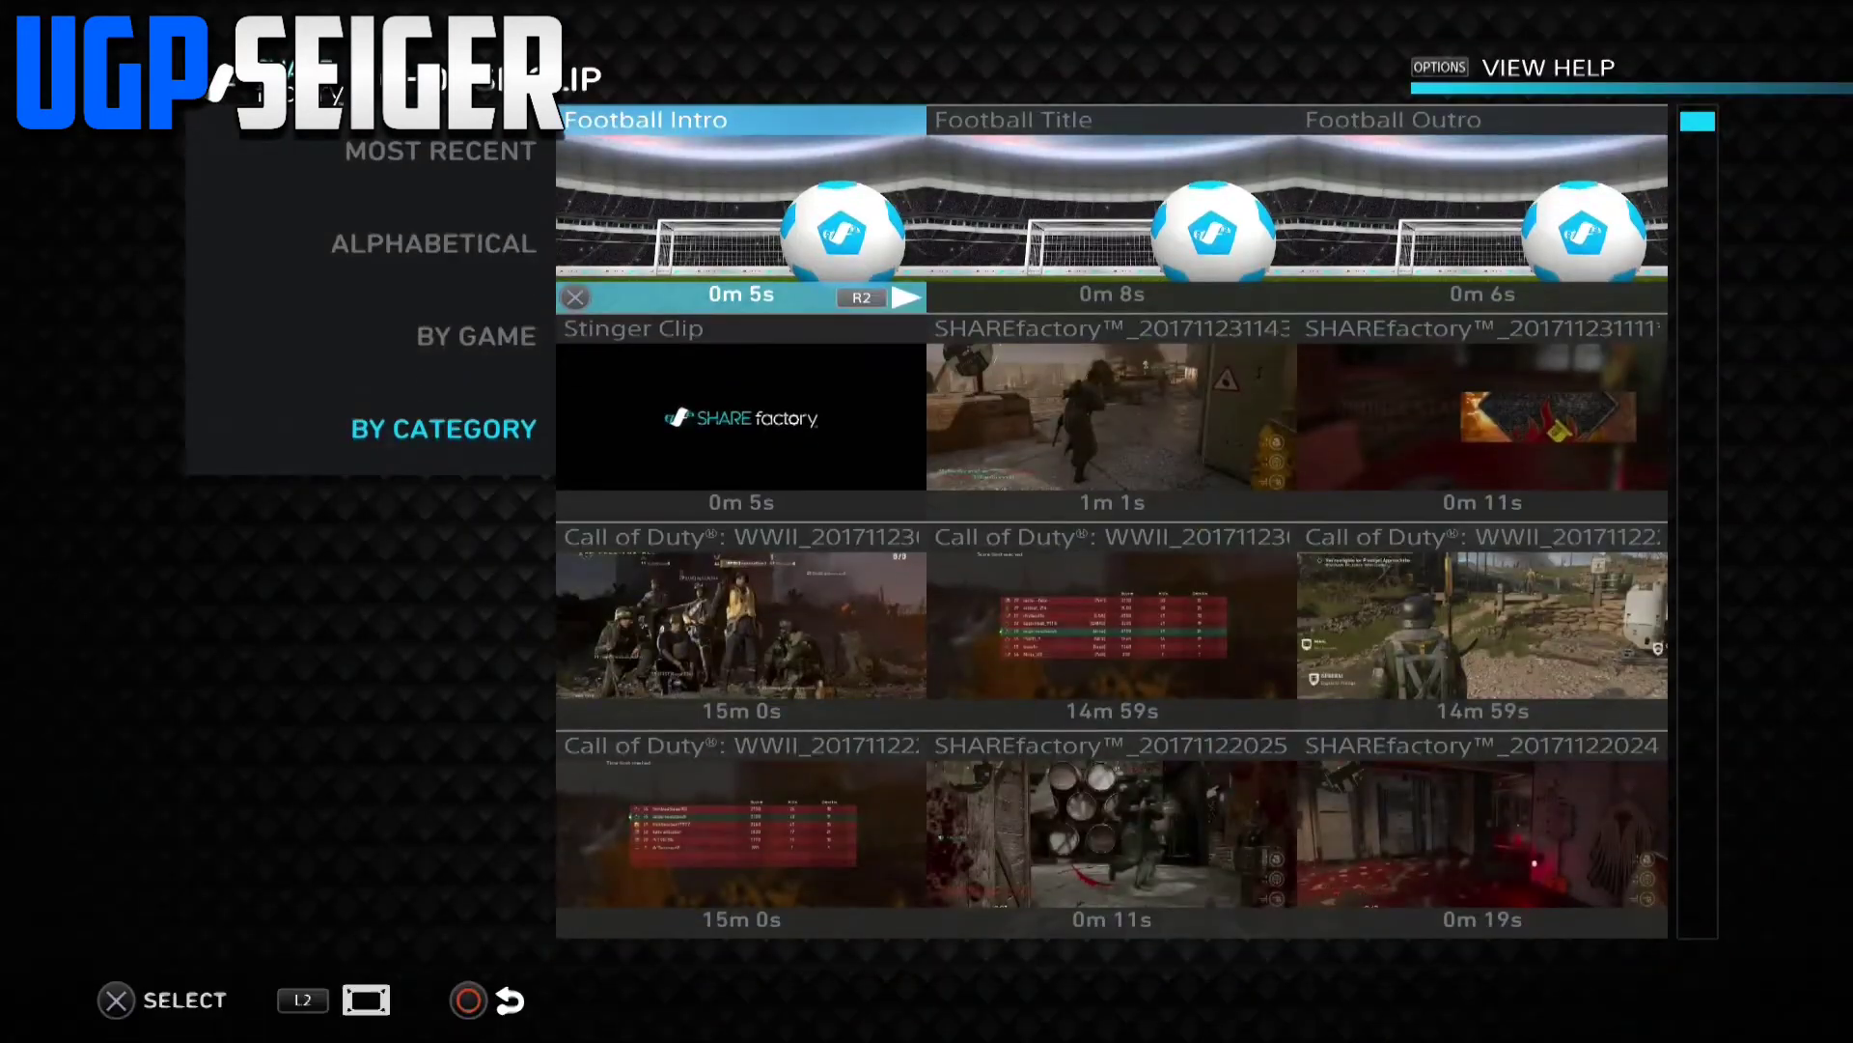
key("Down")
key("Right")
key("Right")
key("Return")
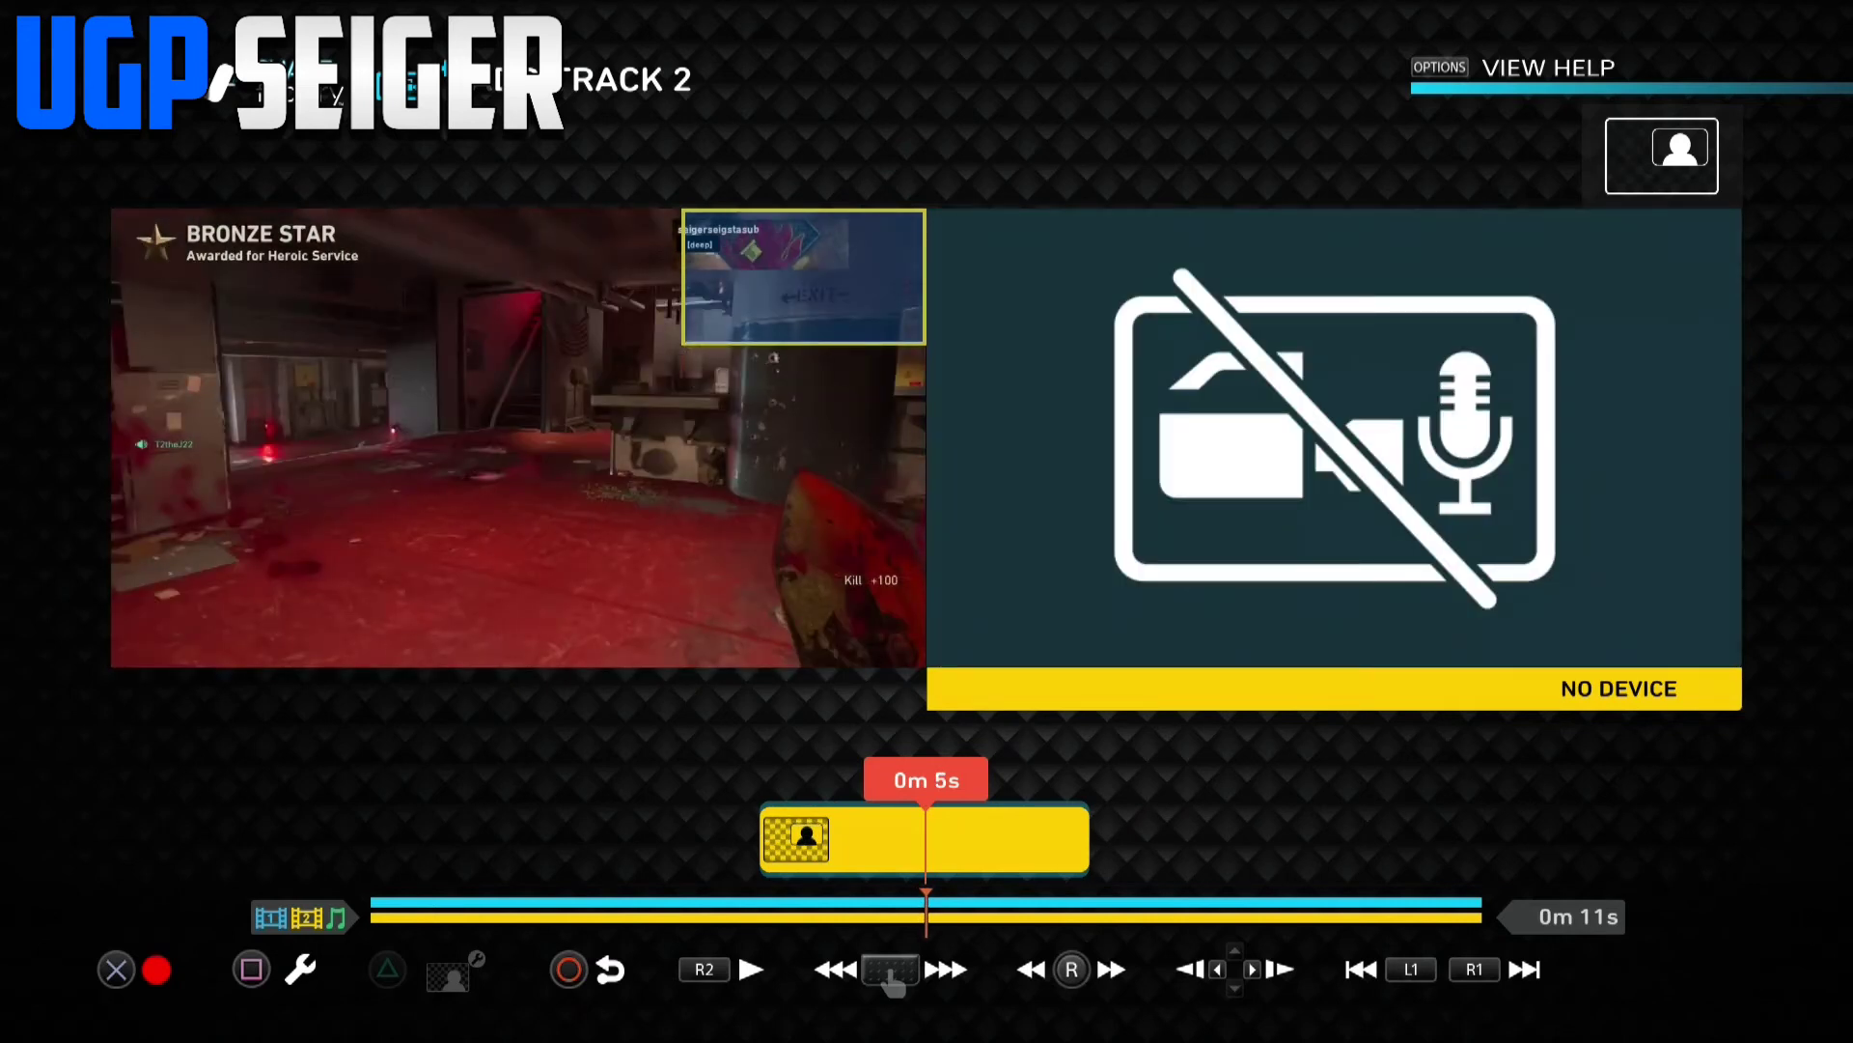
- Look through the editing options for the Track 2 clip at 0m 4s, from Split Clip to Clip Volume
key("Left")
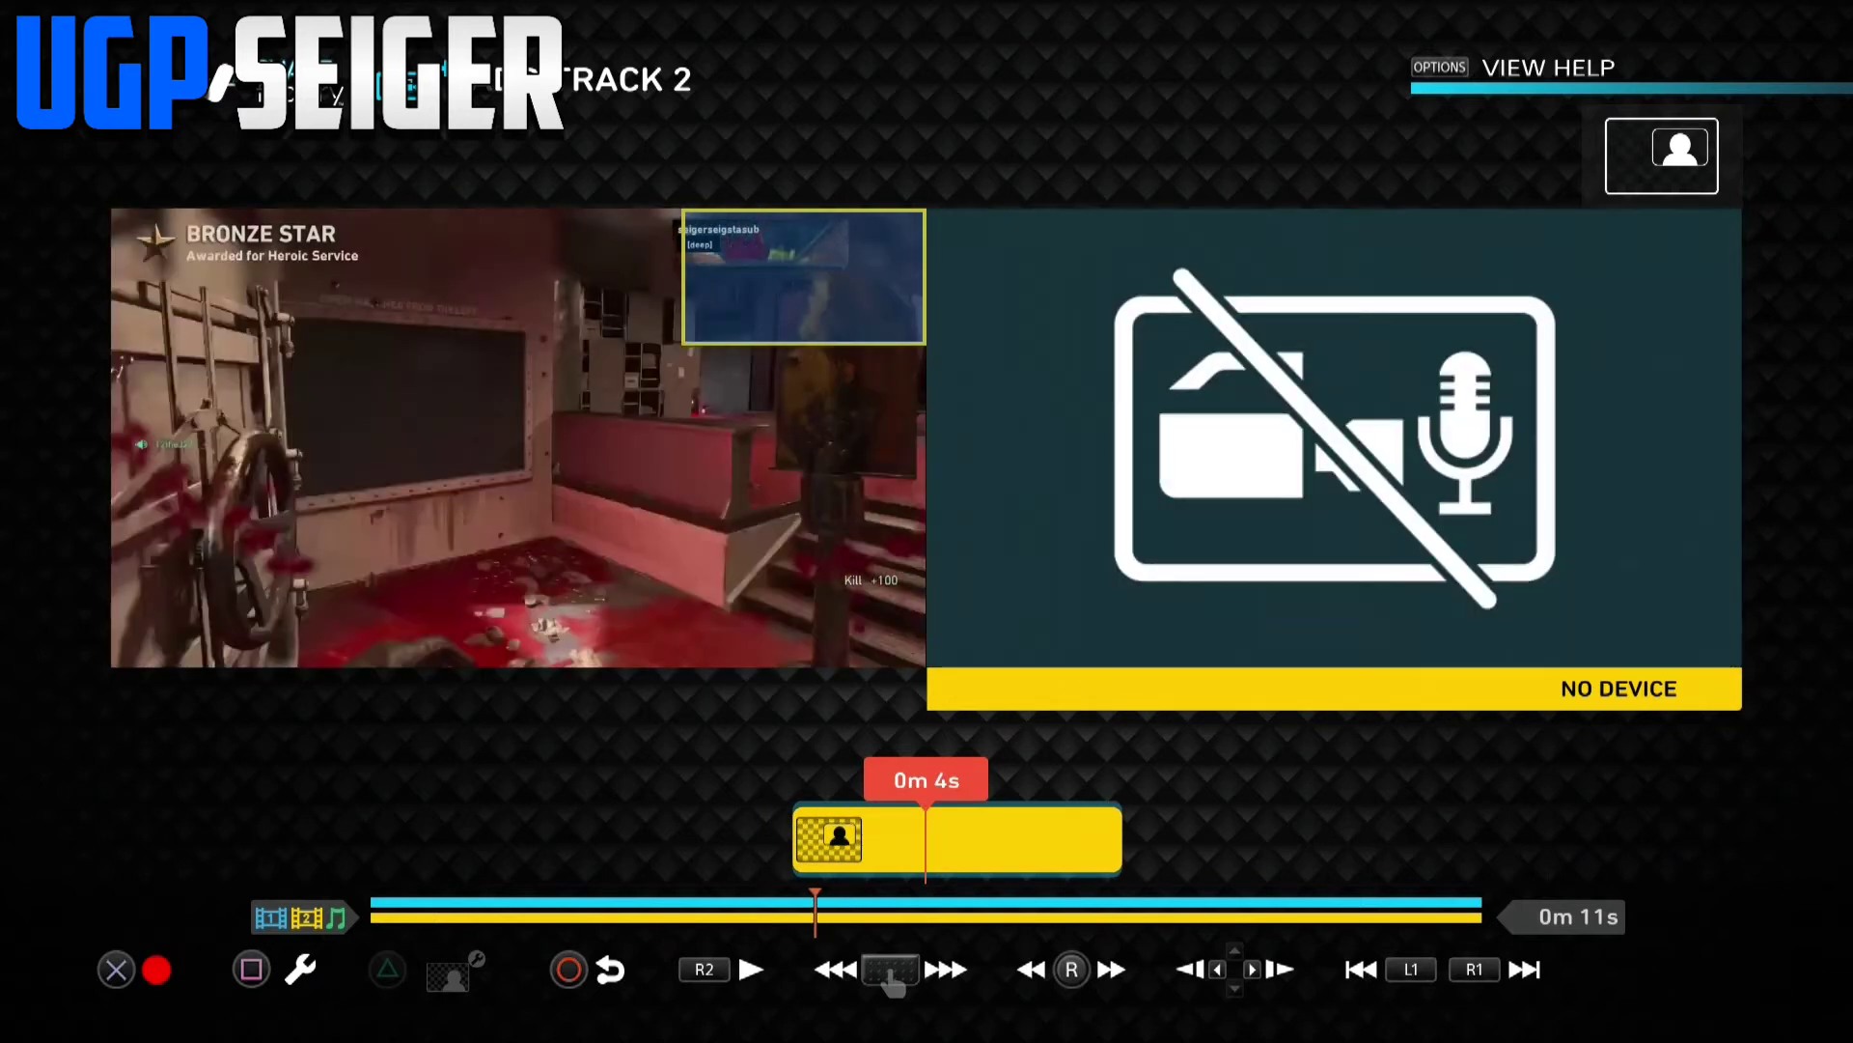
key("Return")
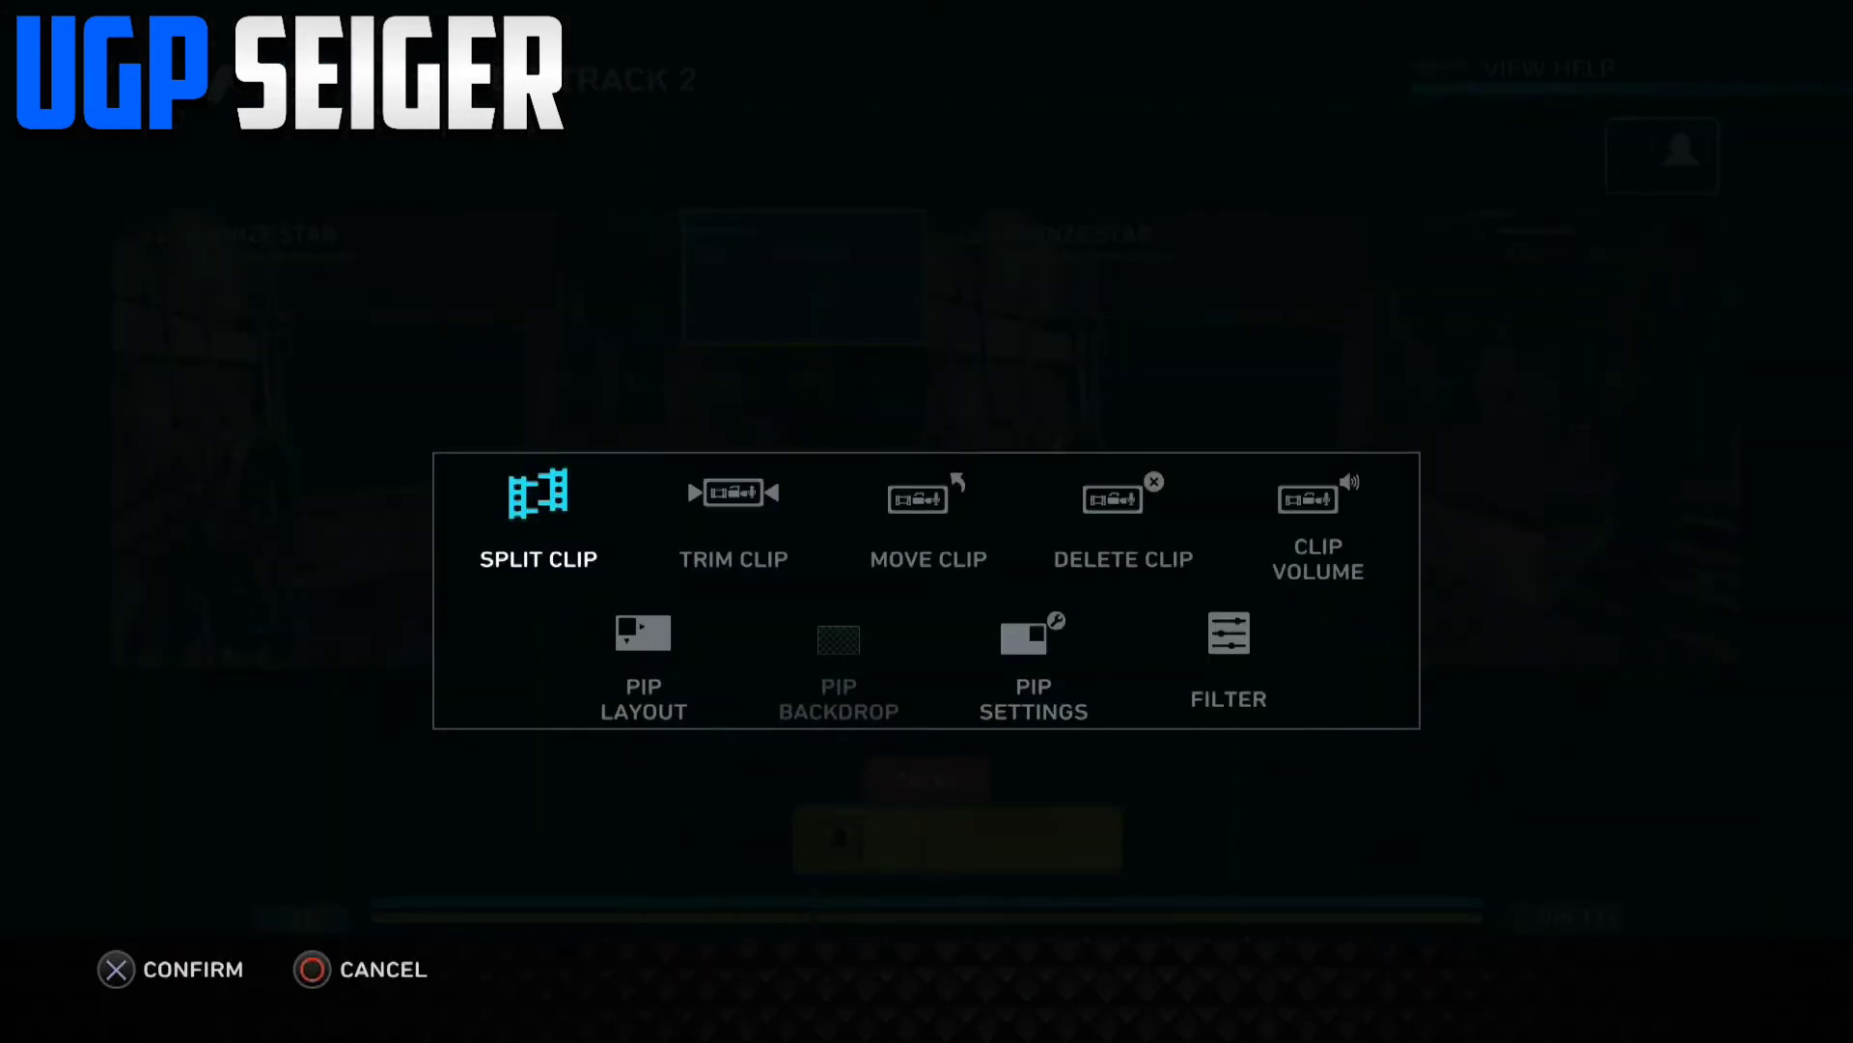
key("Right")
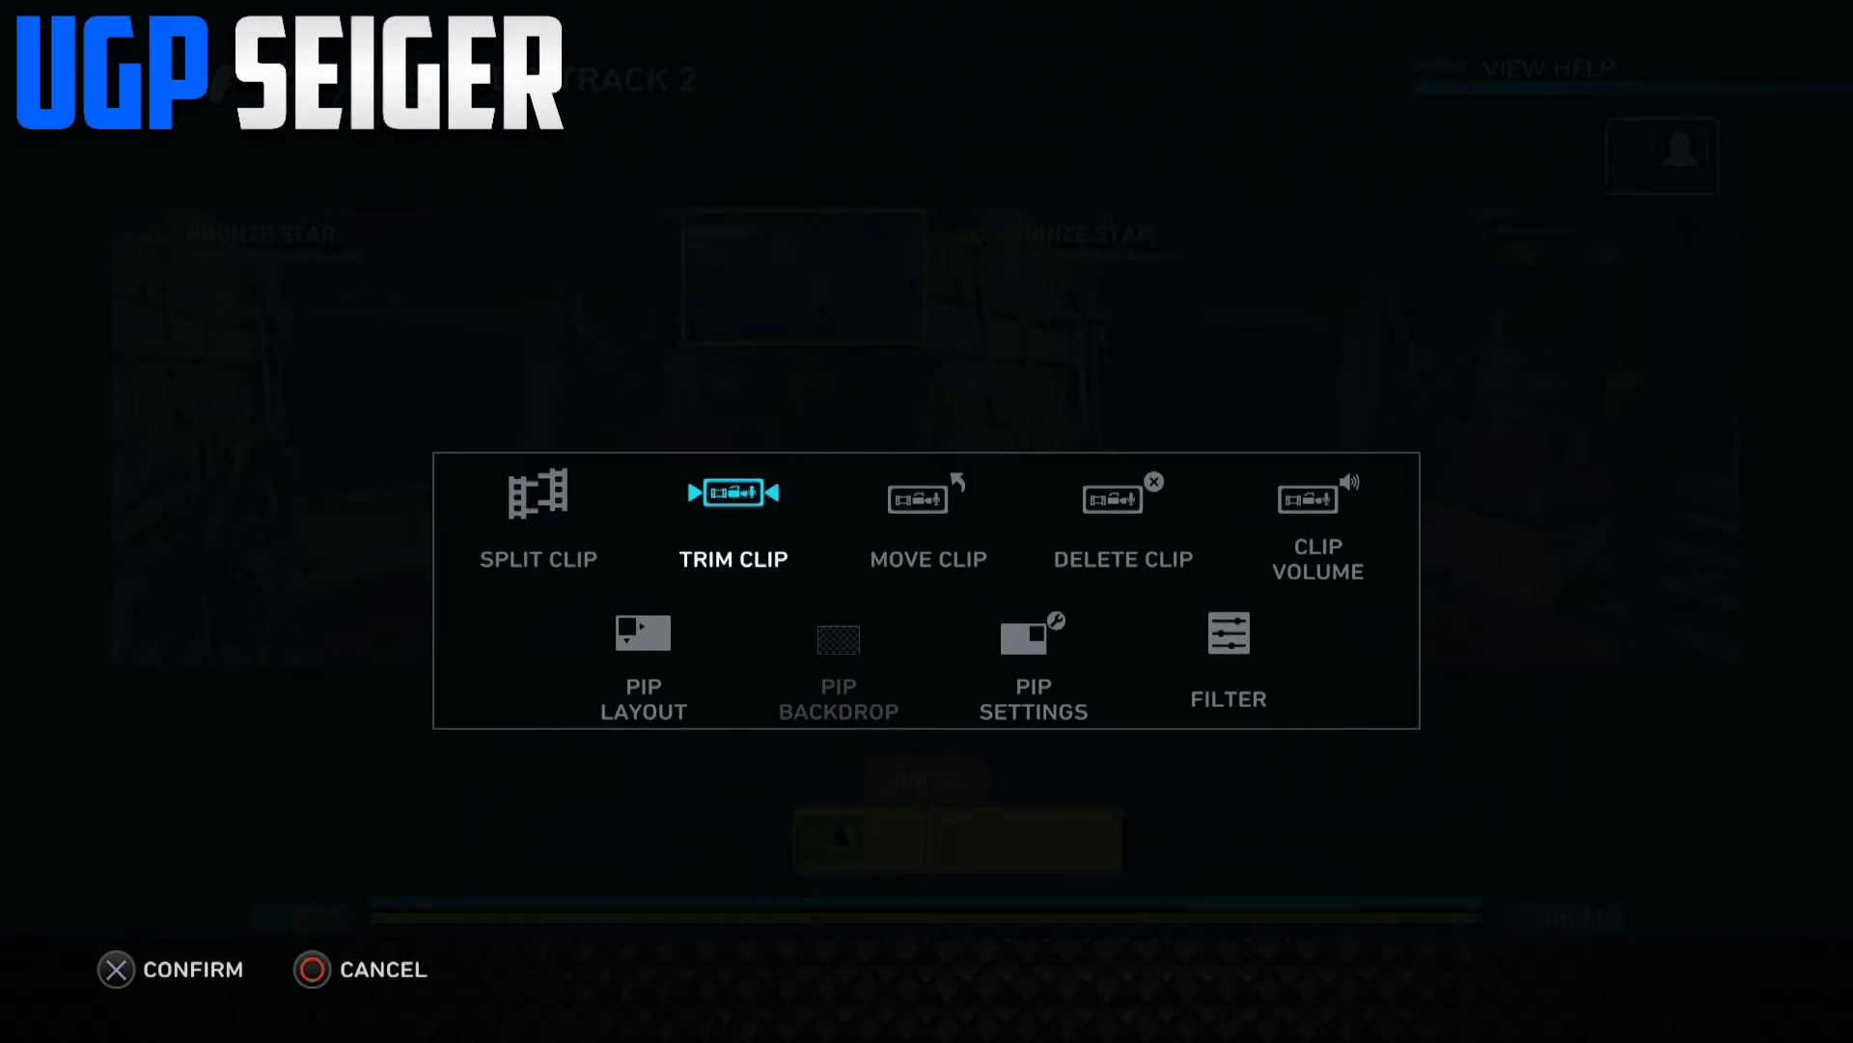
key("Right")
key("Left")
key("Left")
key("Down")
key("Up")
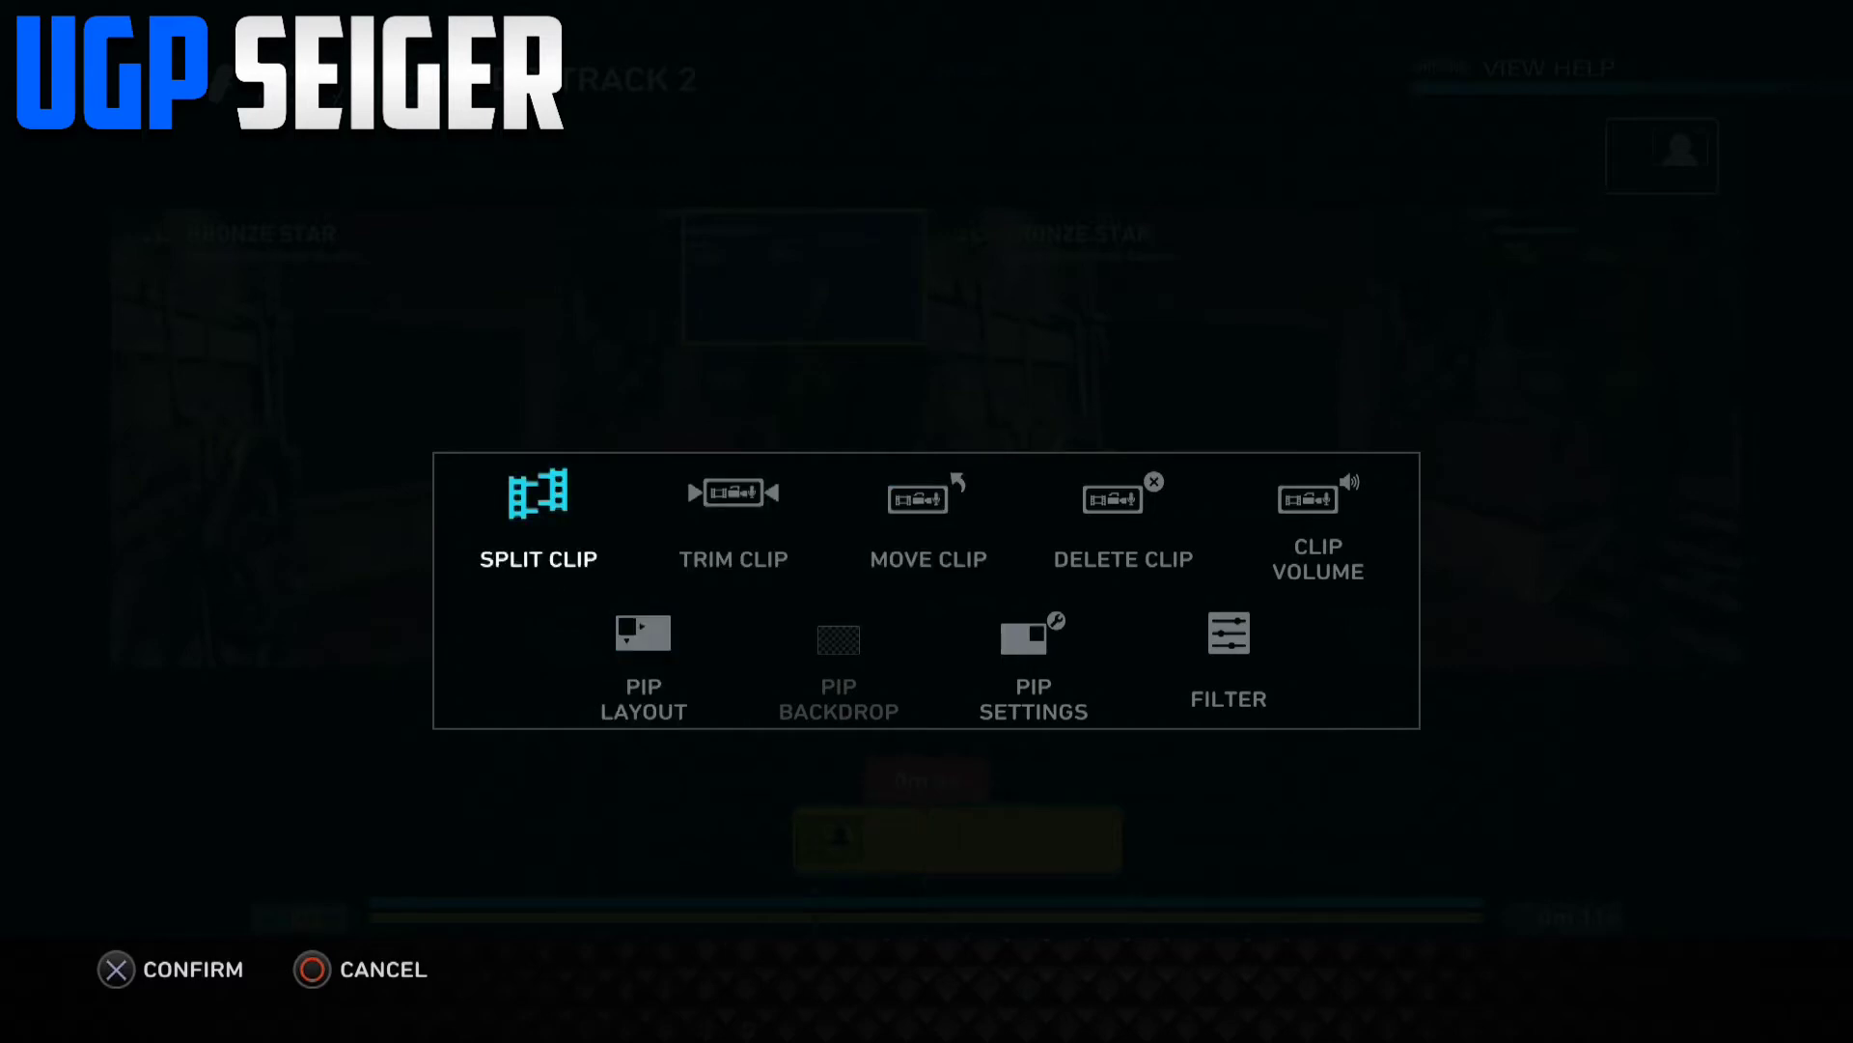
key("Right")
key("Right")
key("Right")
key("Down")
key("Up")
key("Right")
key("Right")
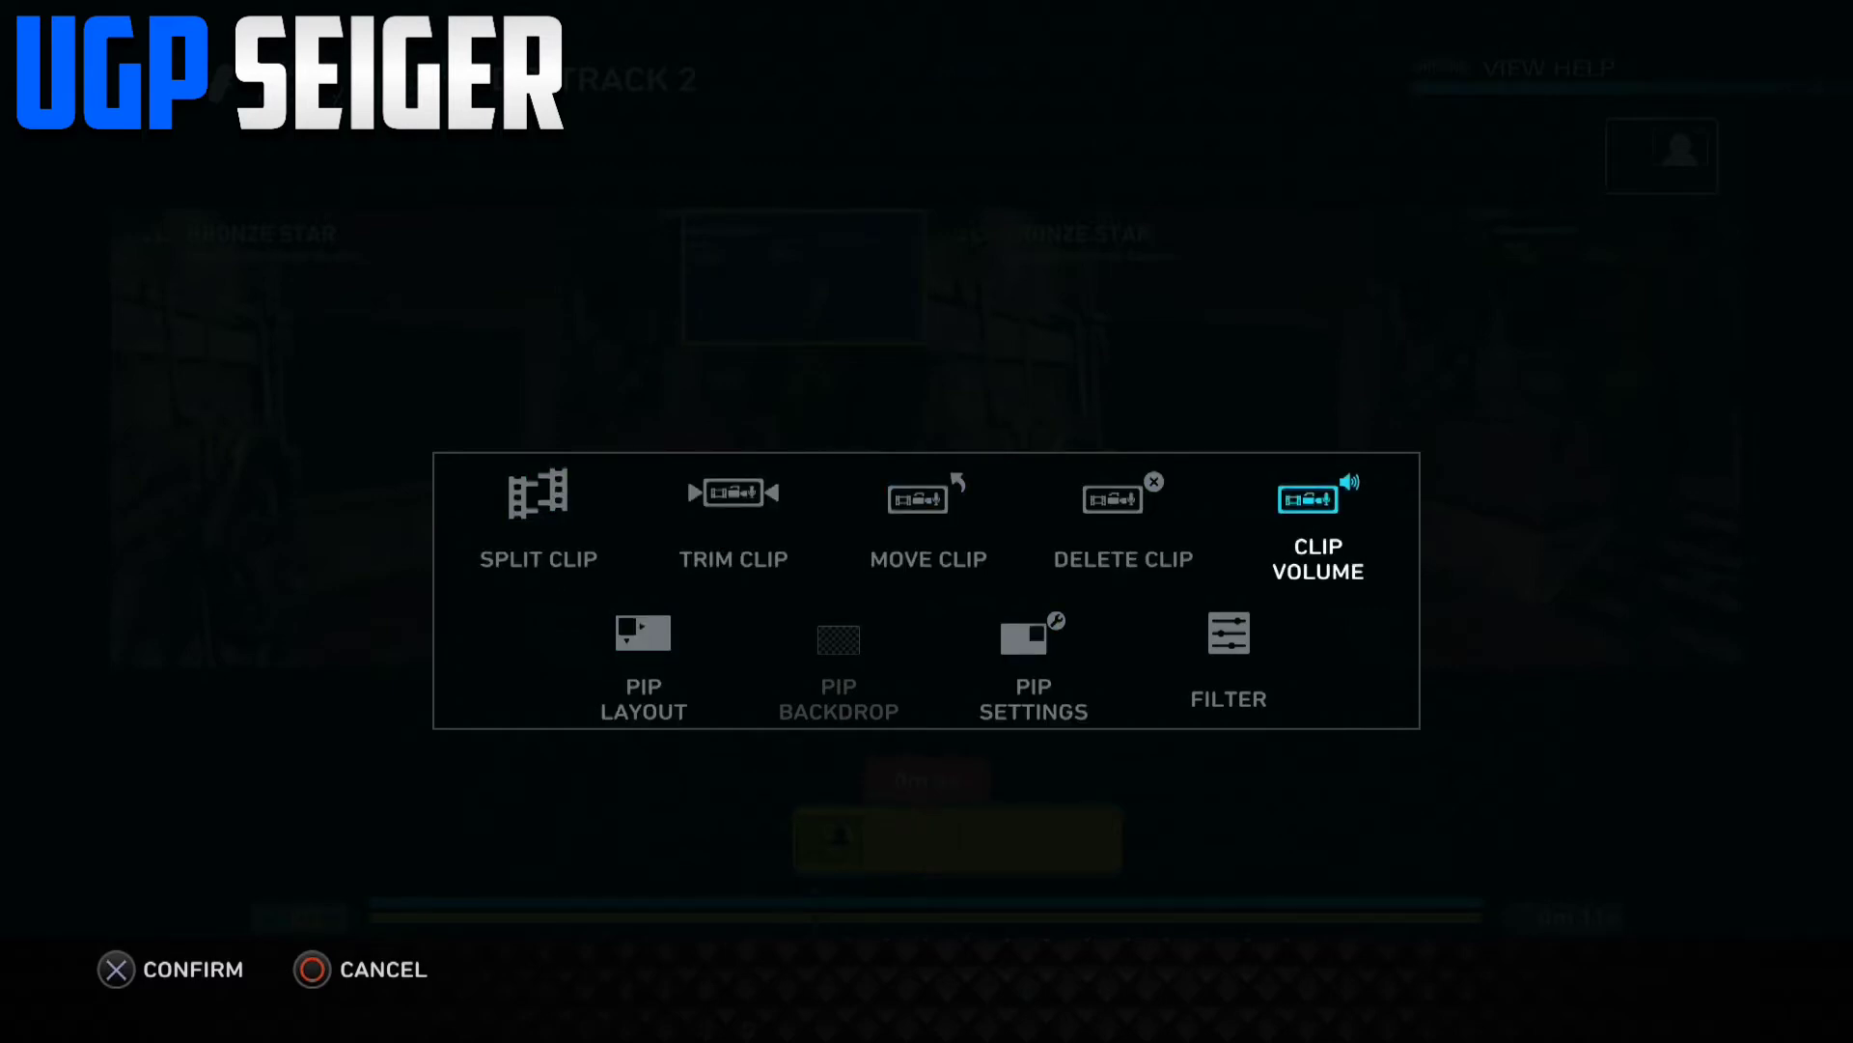
- Delete the added clip from Track 2 and confirm the deletion
key("Escape")
key("s")
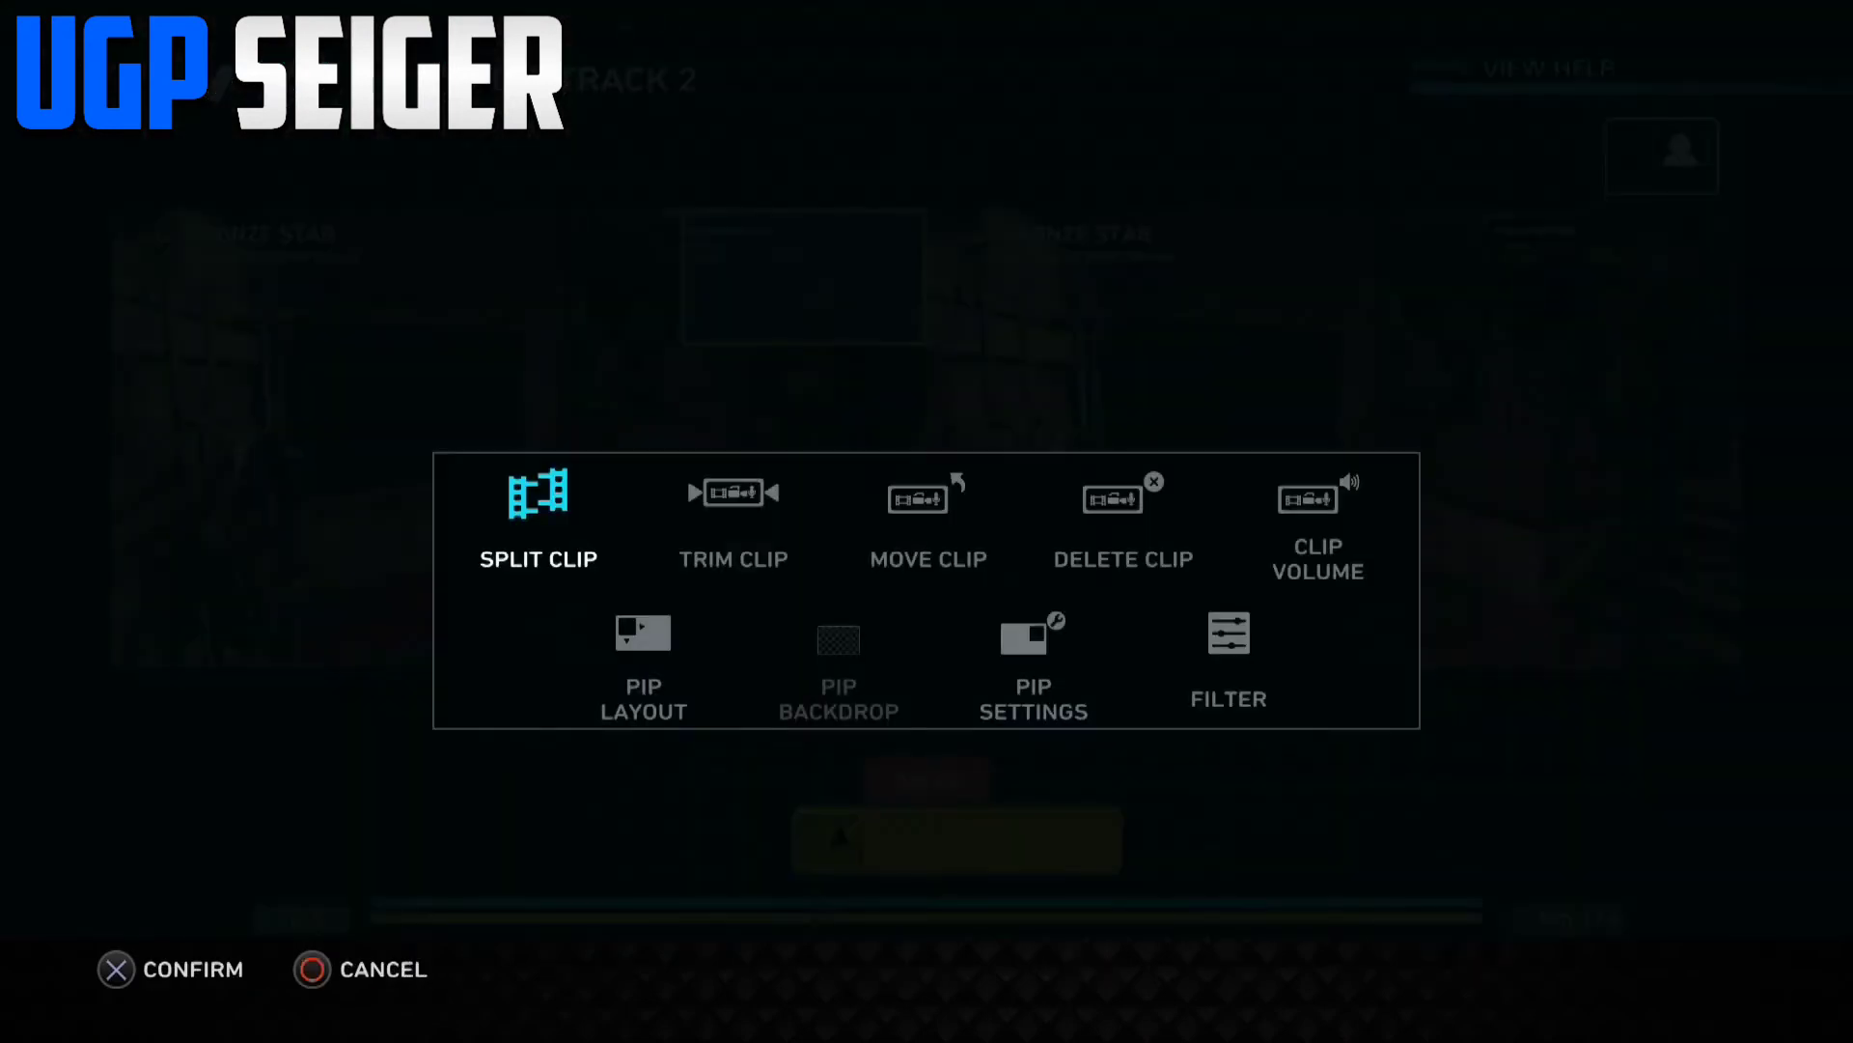
key("Down")
key("Right")
key("Up")
key("Return")
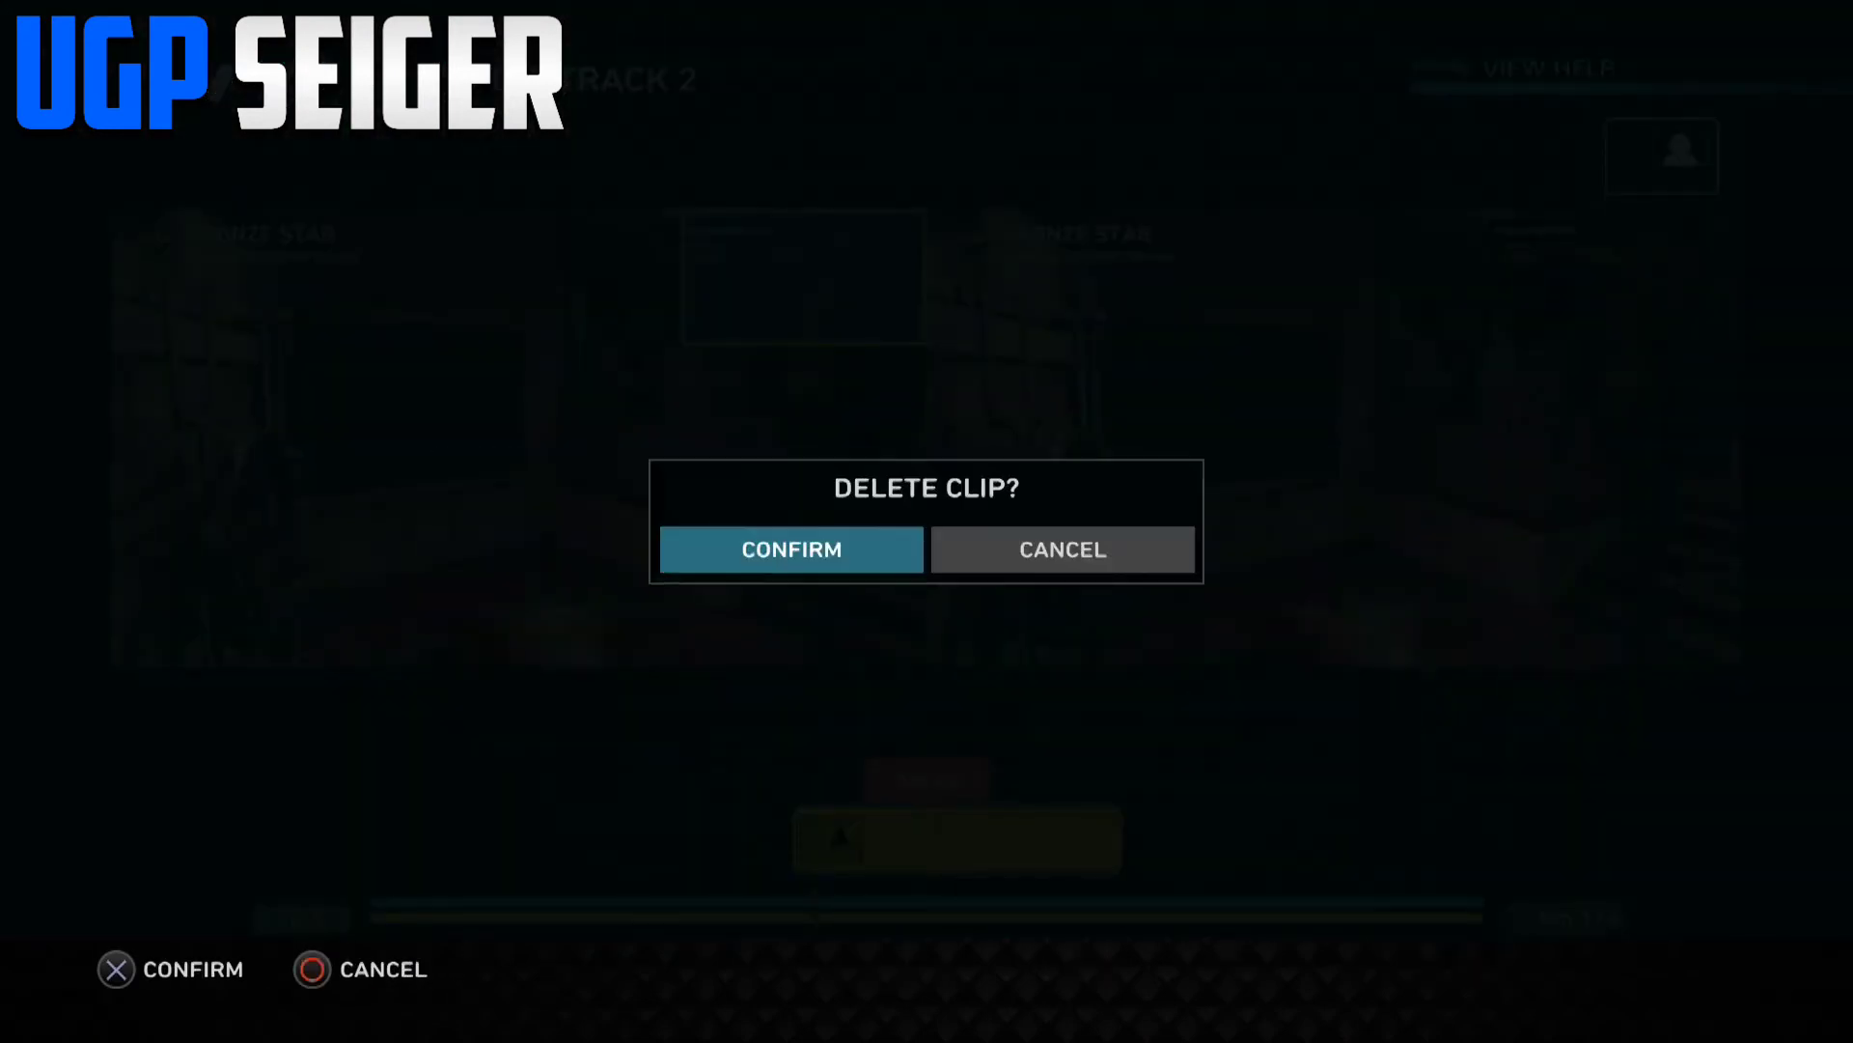
key("Return")
- Start adding an overlay at the start of the clip and browse the available stickers
key("Return")
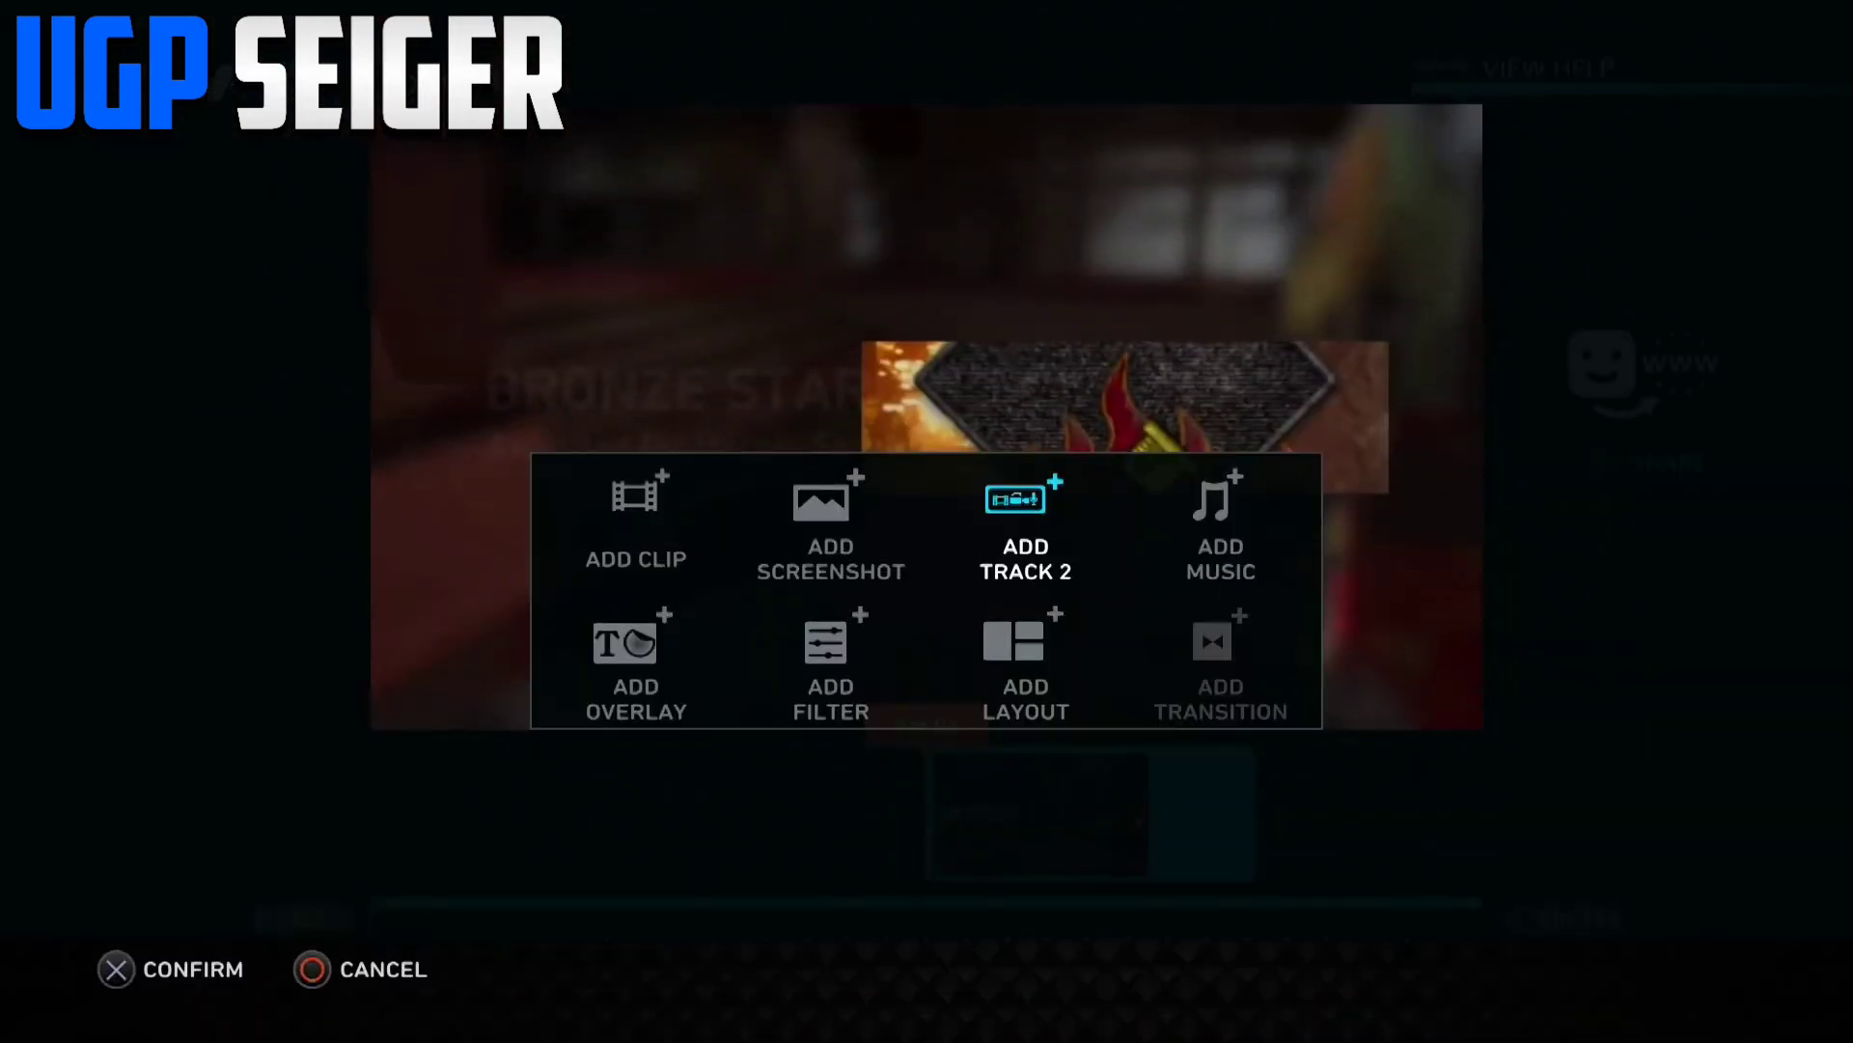
key("Down")
key("Left")
key("Left")
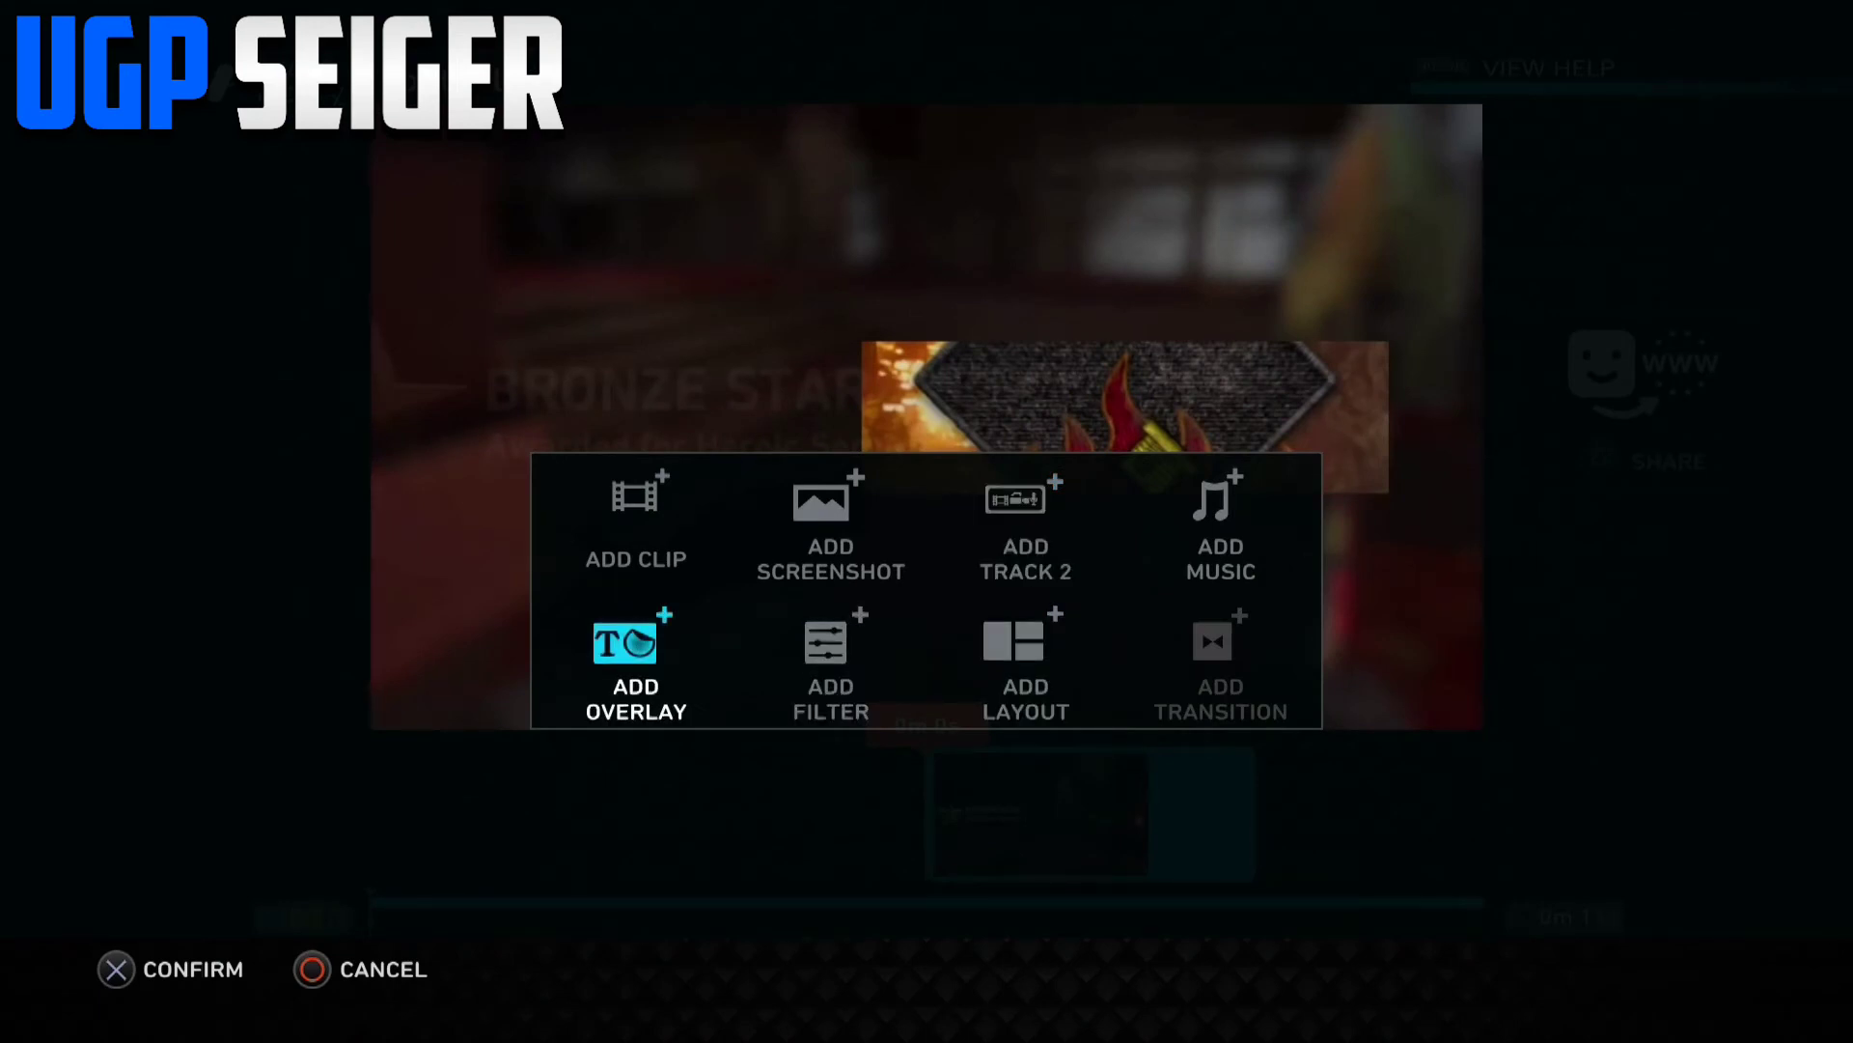
key("Return")
key("Right")
key("Down")
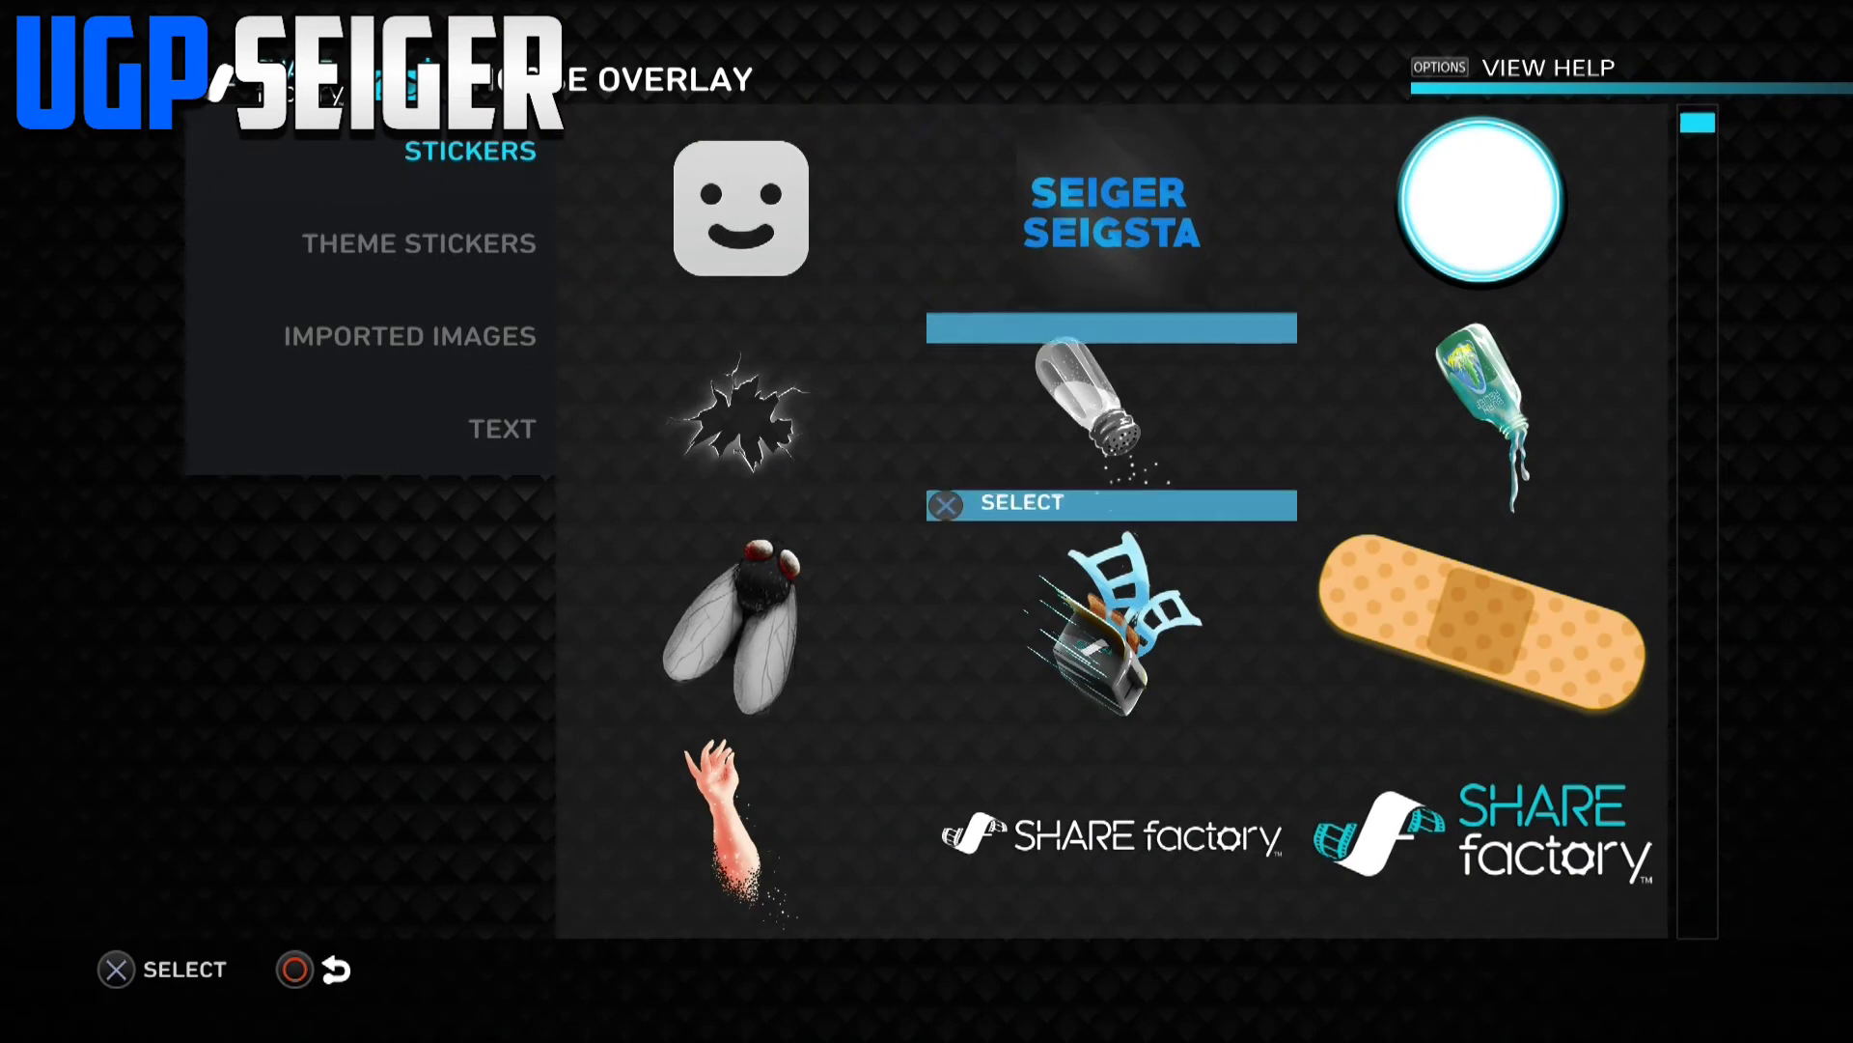
key("Down")
key("Up")
- Add the imported image with horizontal black bars as an overlay on the clip
key("Left")
key("Left")
key("Down")
key("Down")
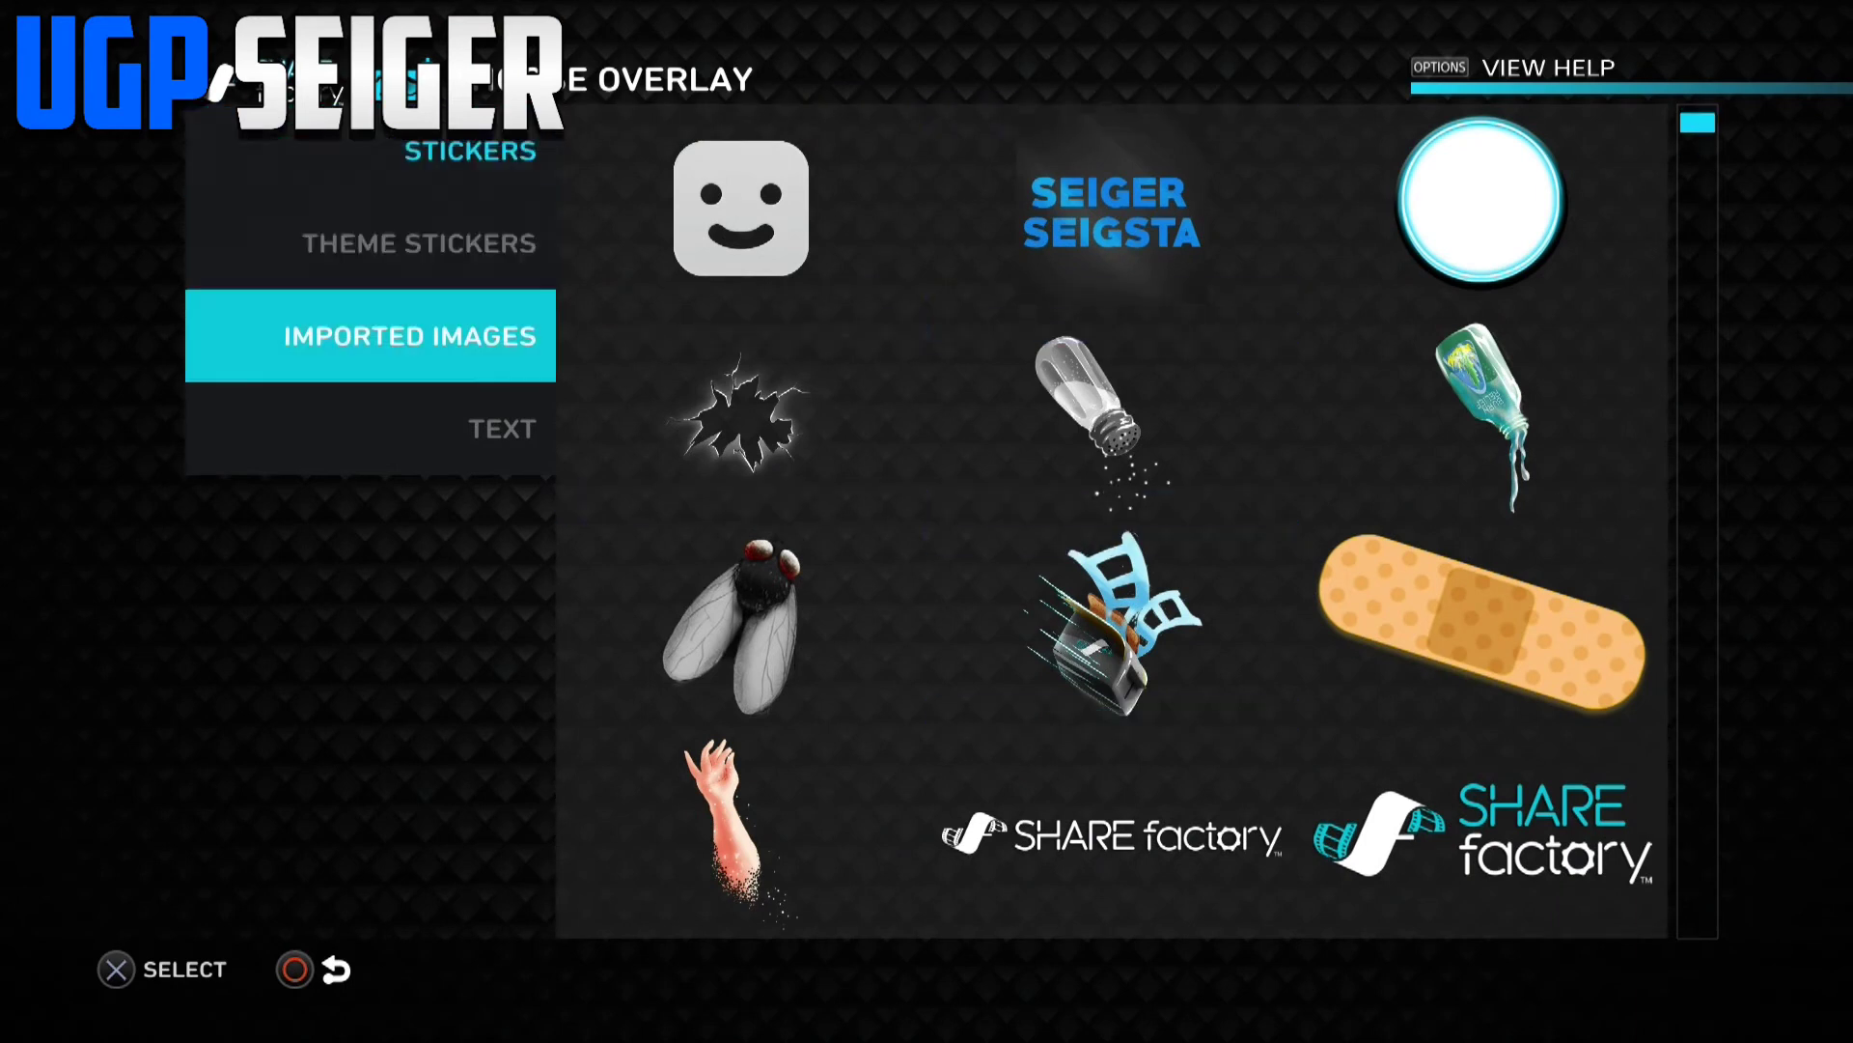
key("Return")
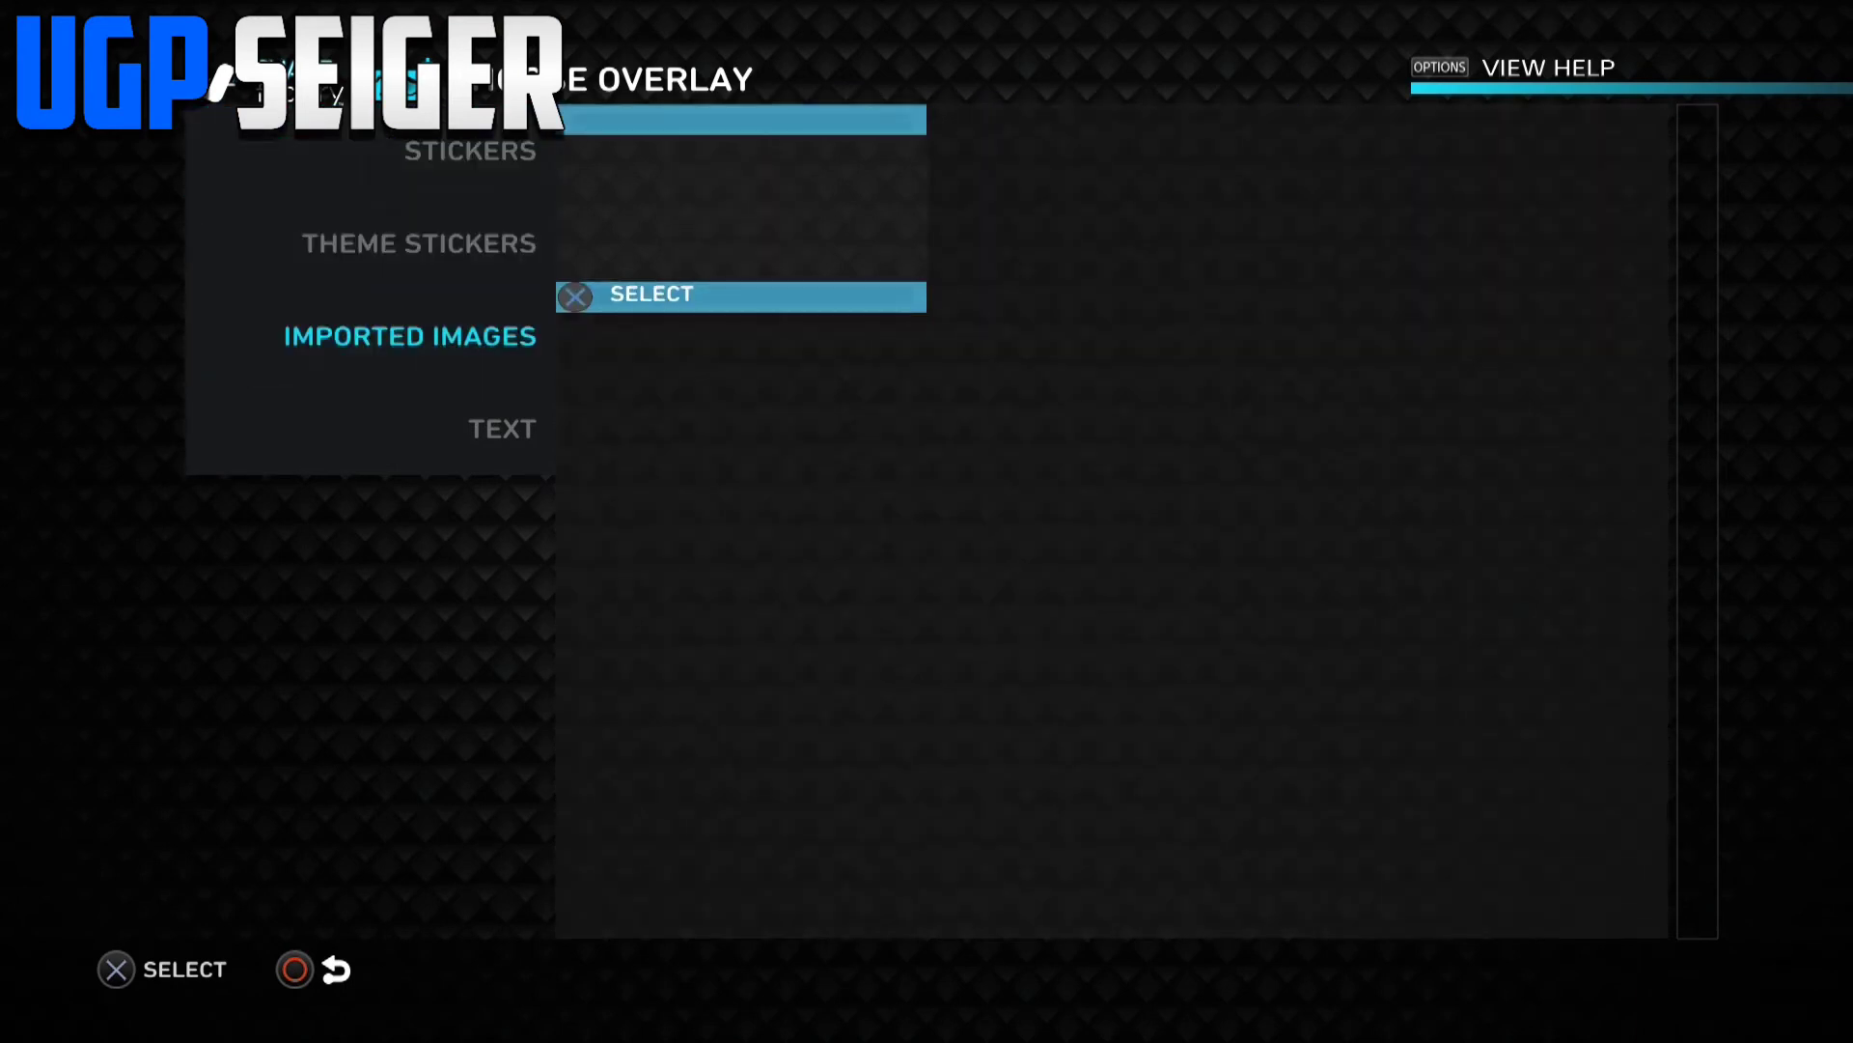
key("Return")
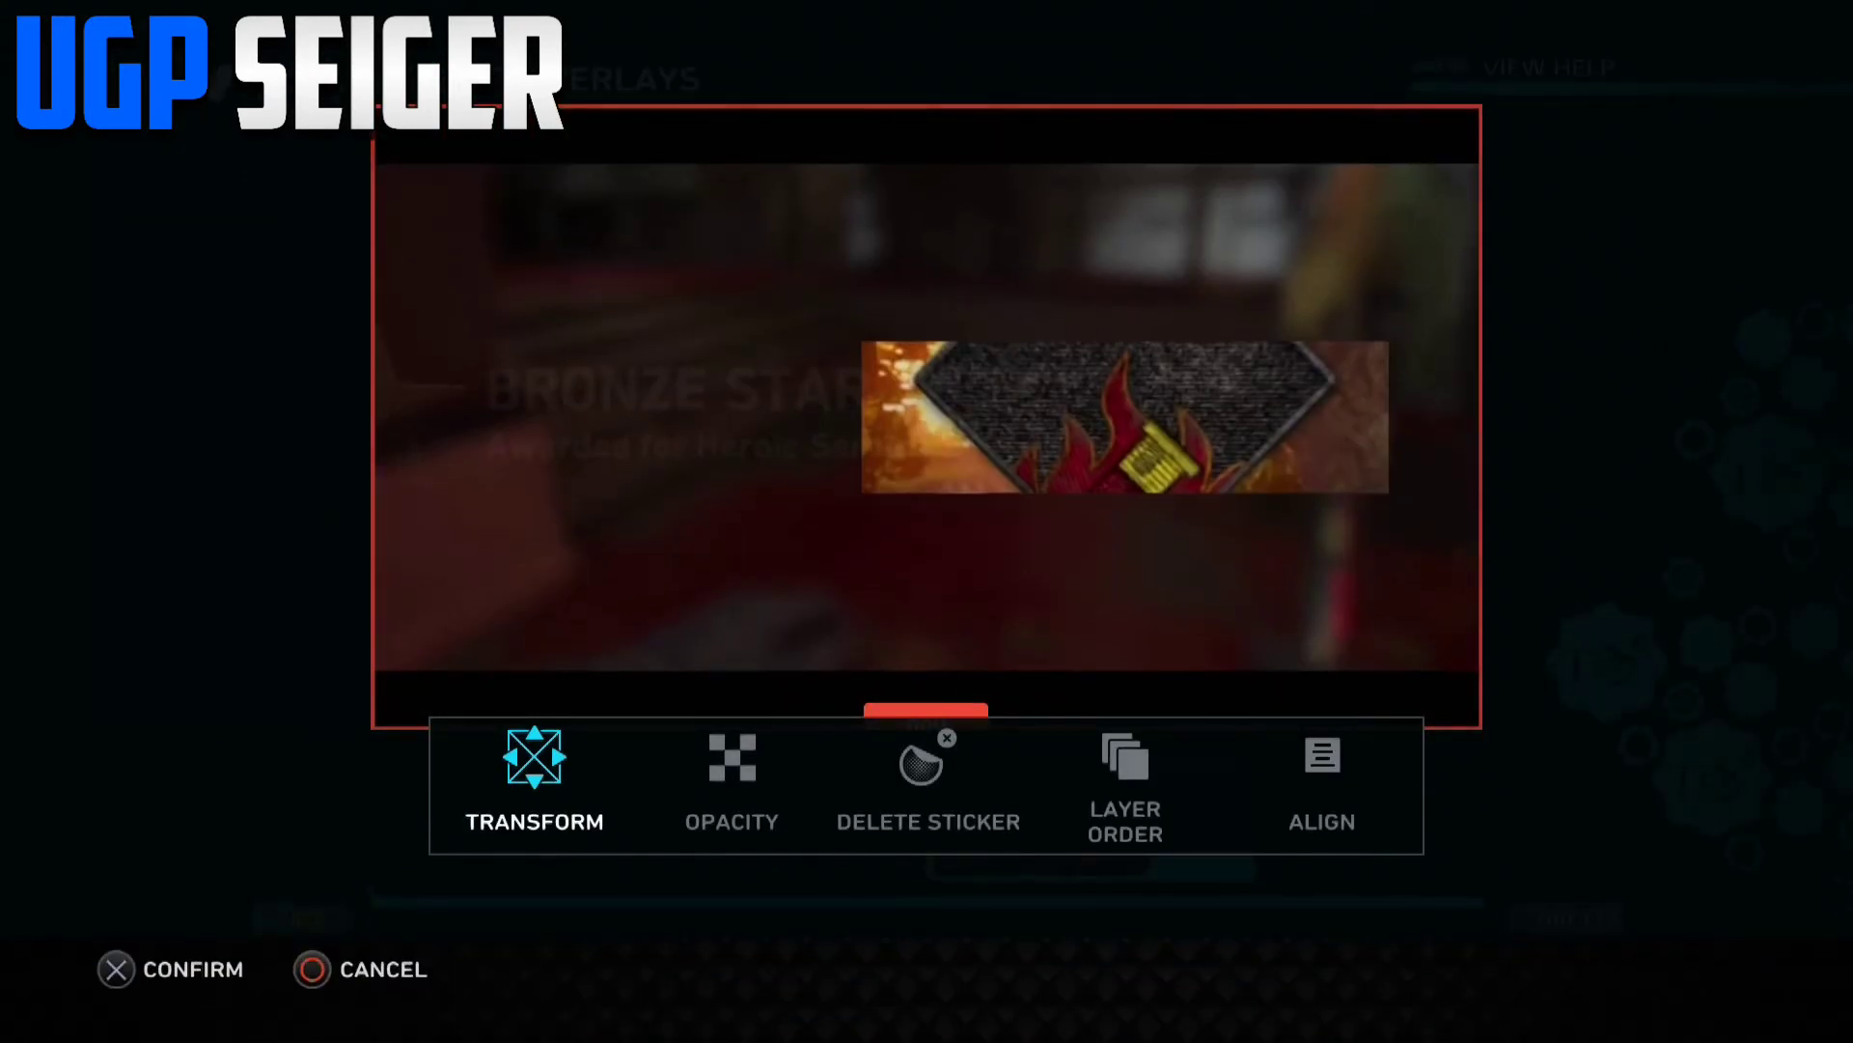
key("Return")
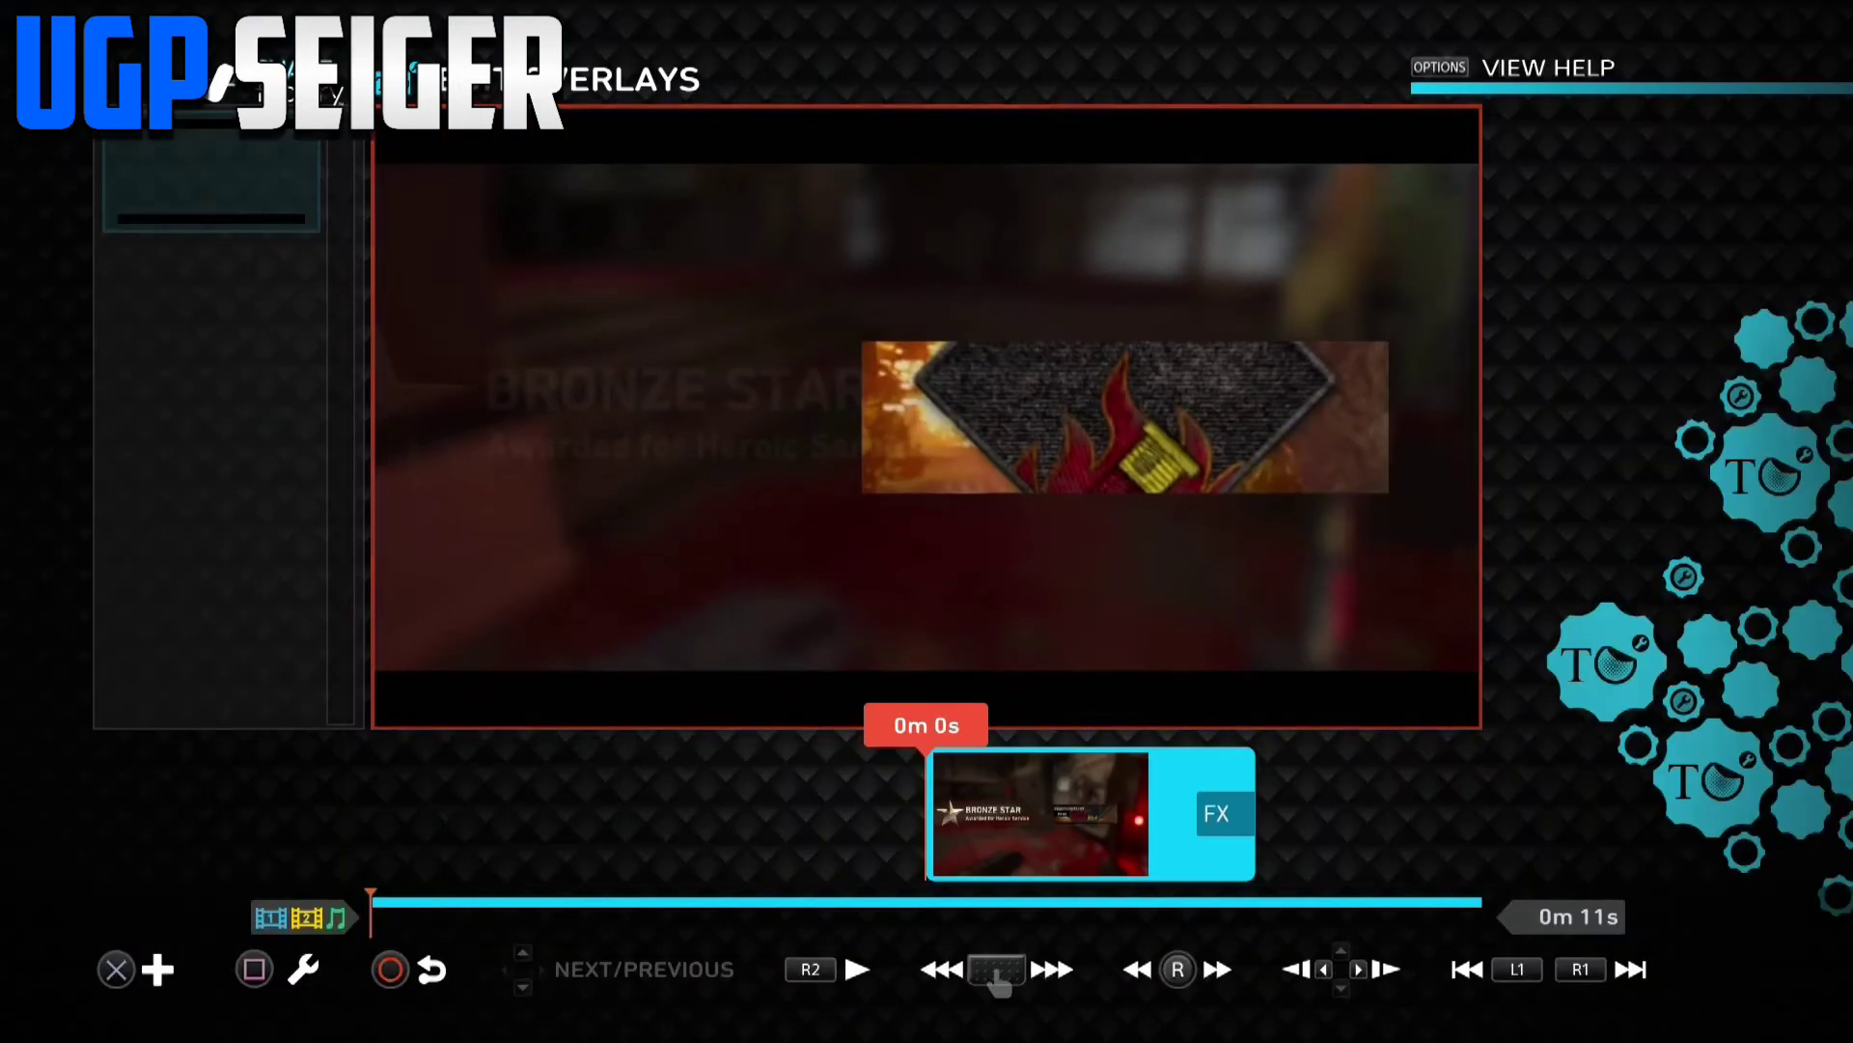
- Preview the clip with its black-bar overlay, return to 0m 0s and open the overlay's editing options
key("space")
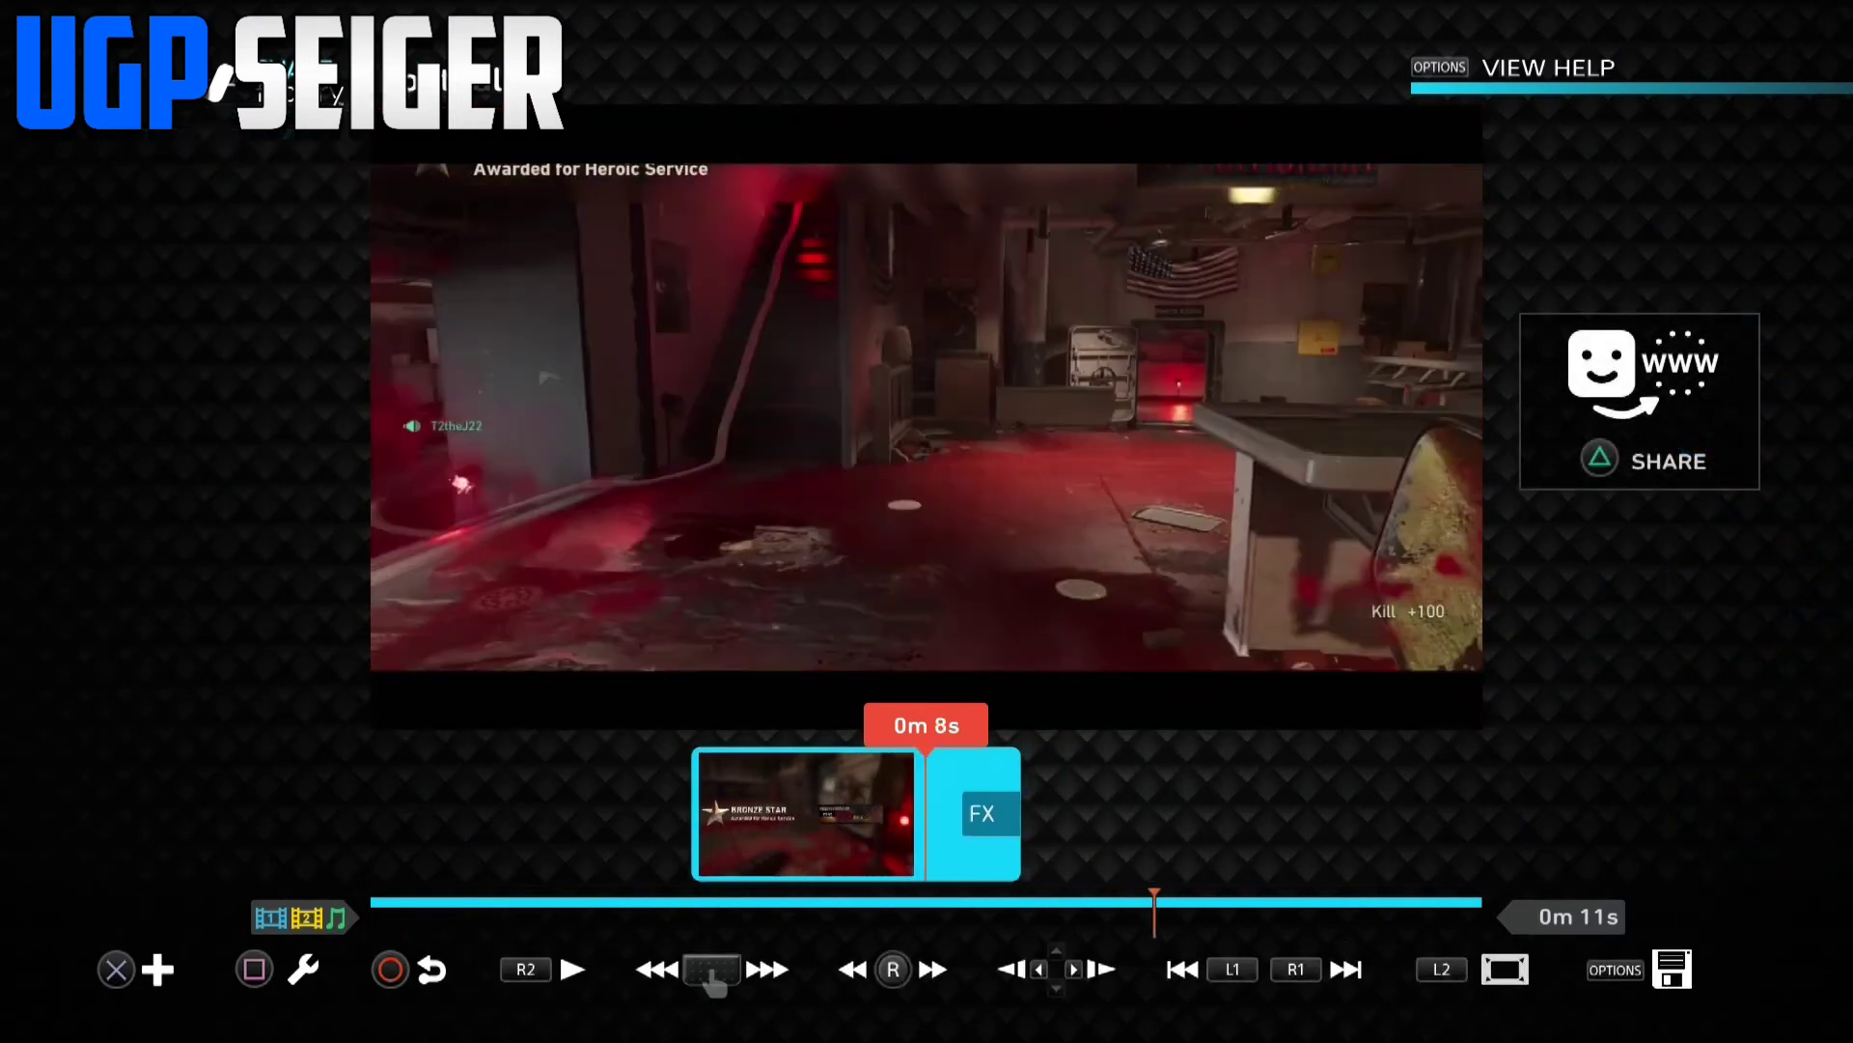
key("Left")
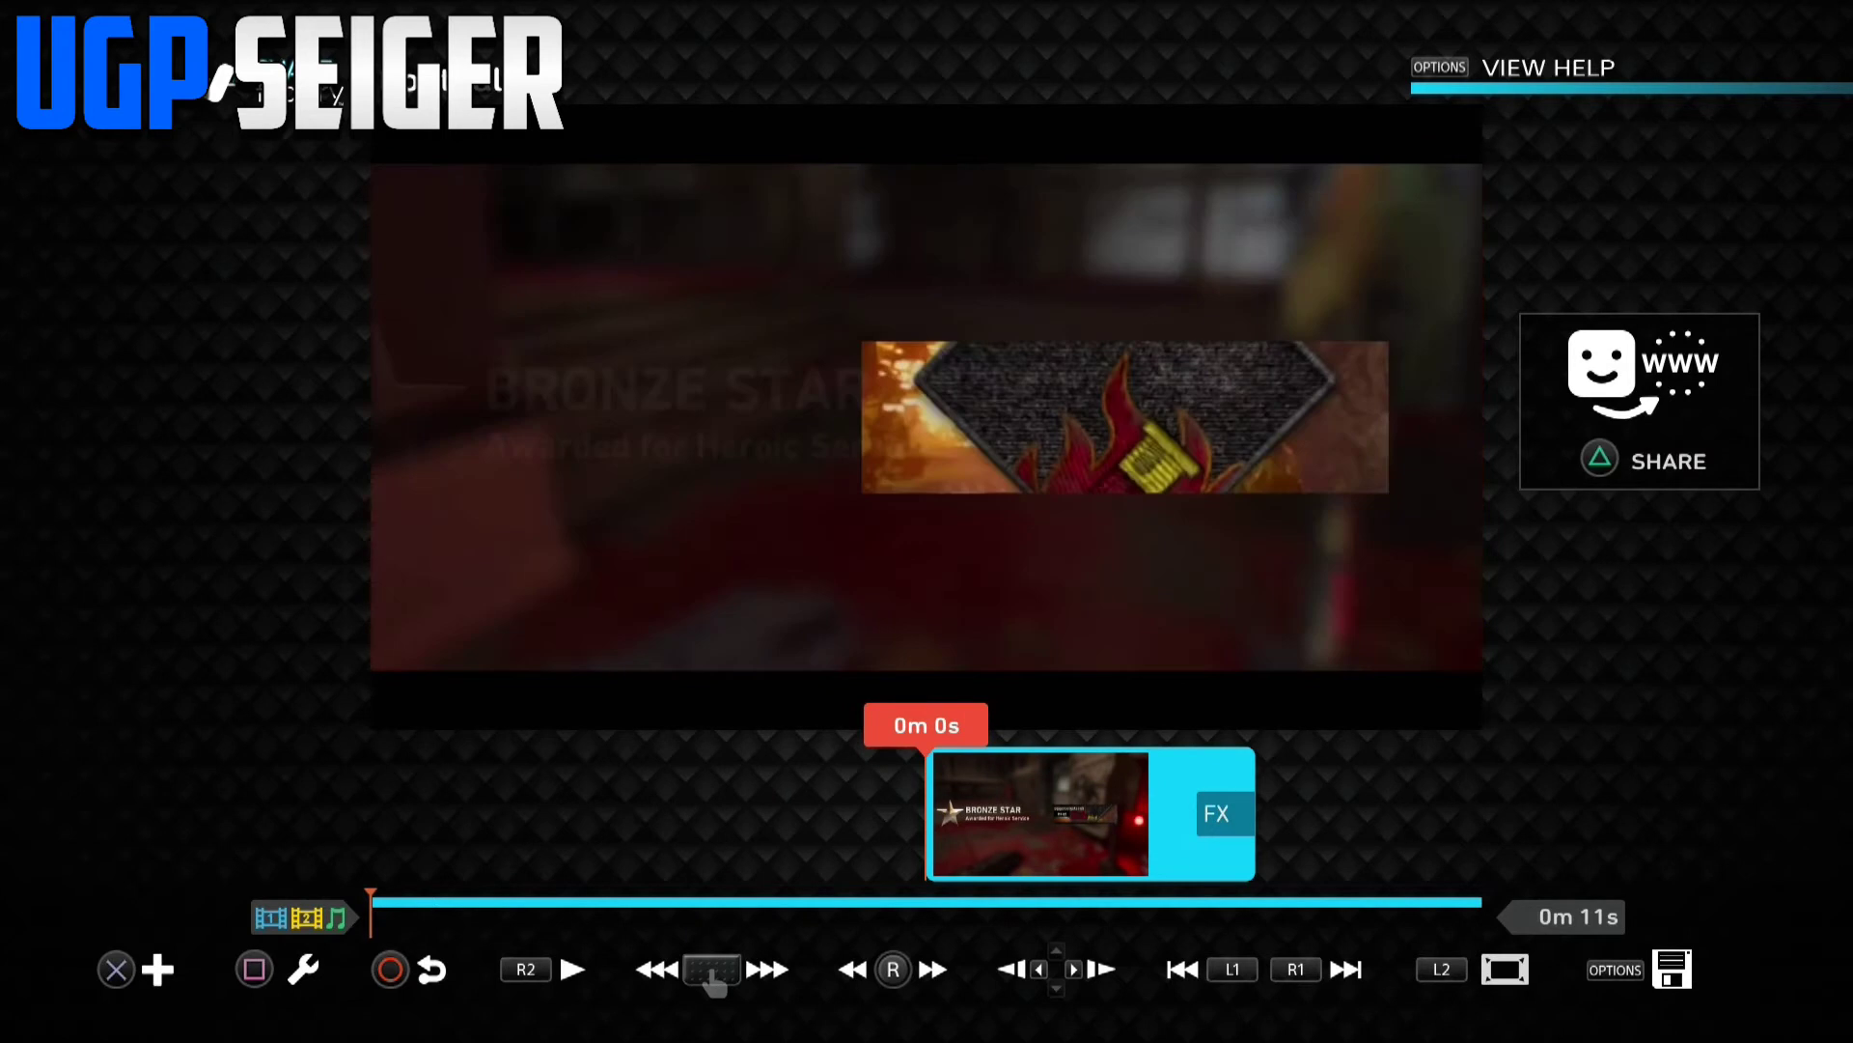
key("Return")
key("Down")
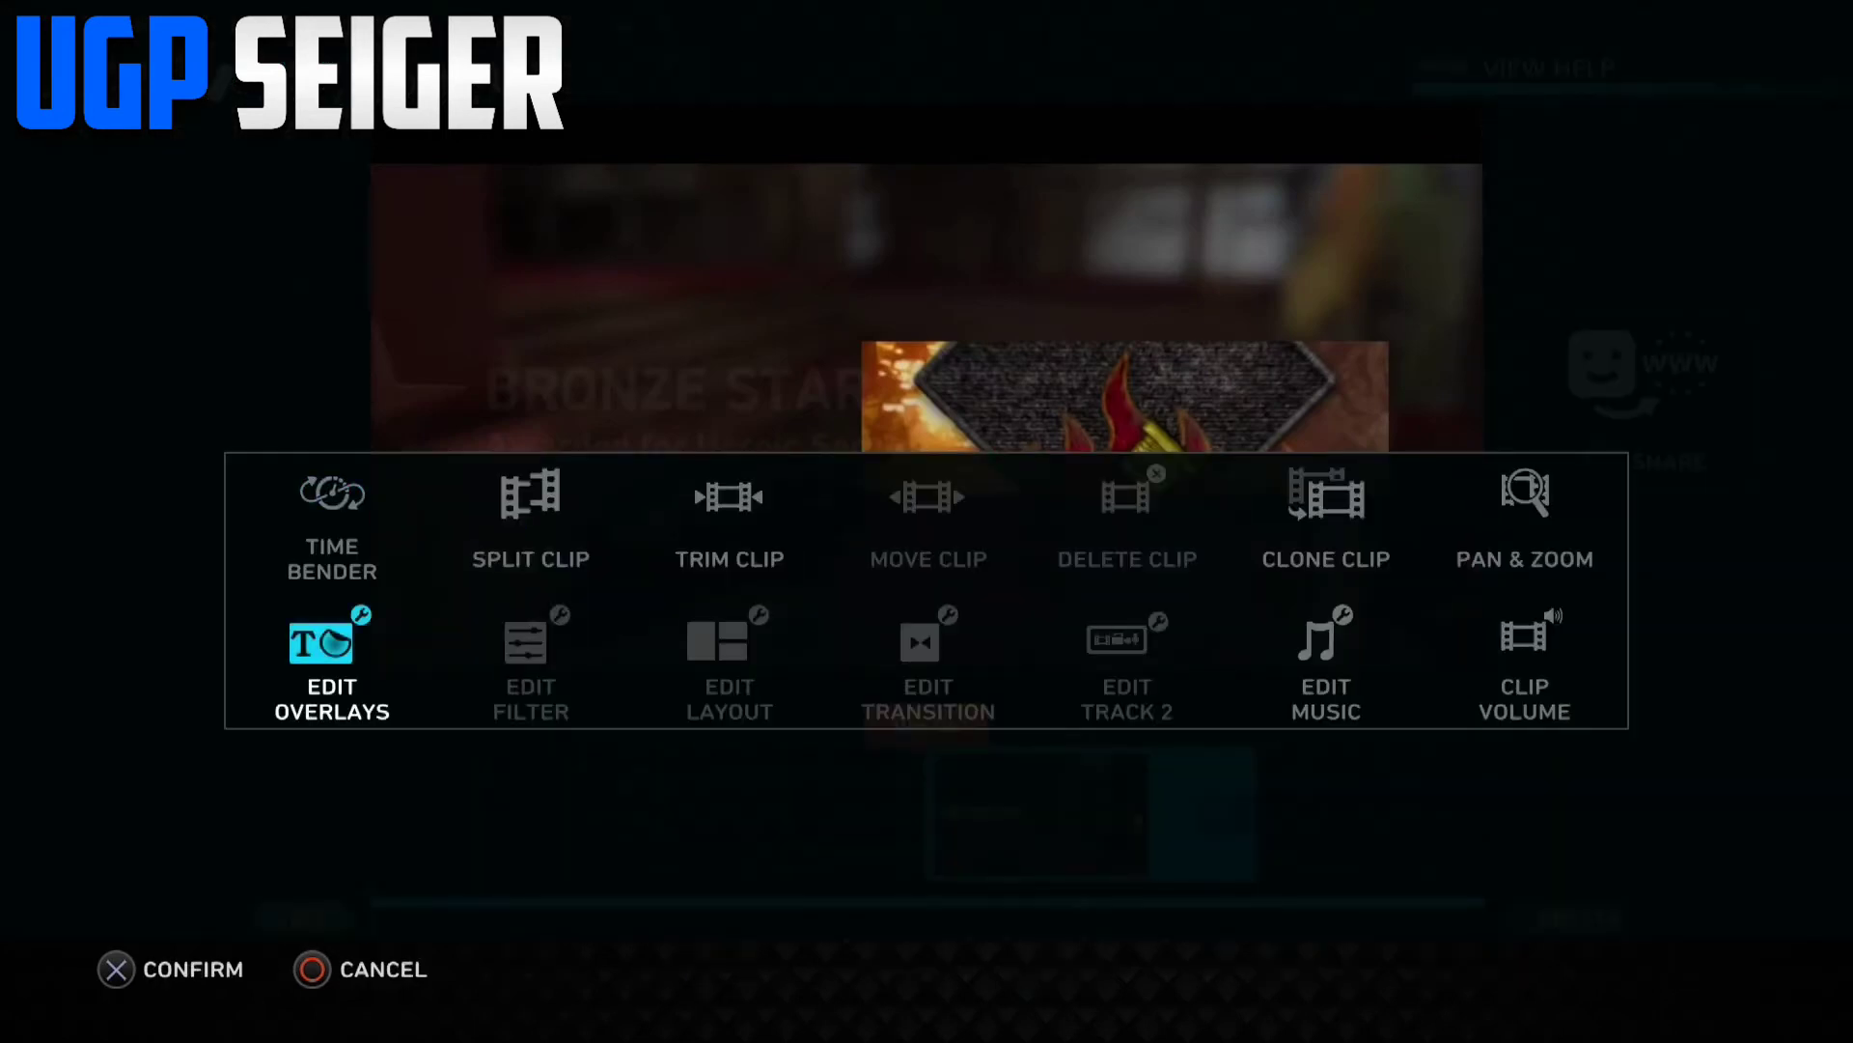
key("Return")
key("Return")
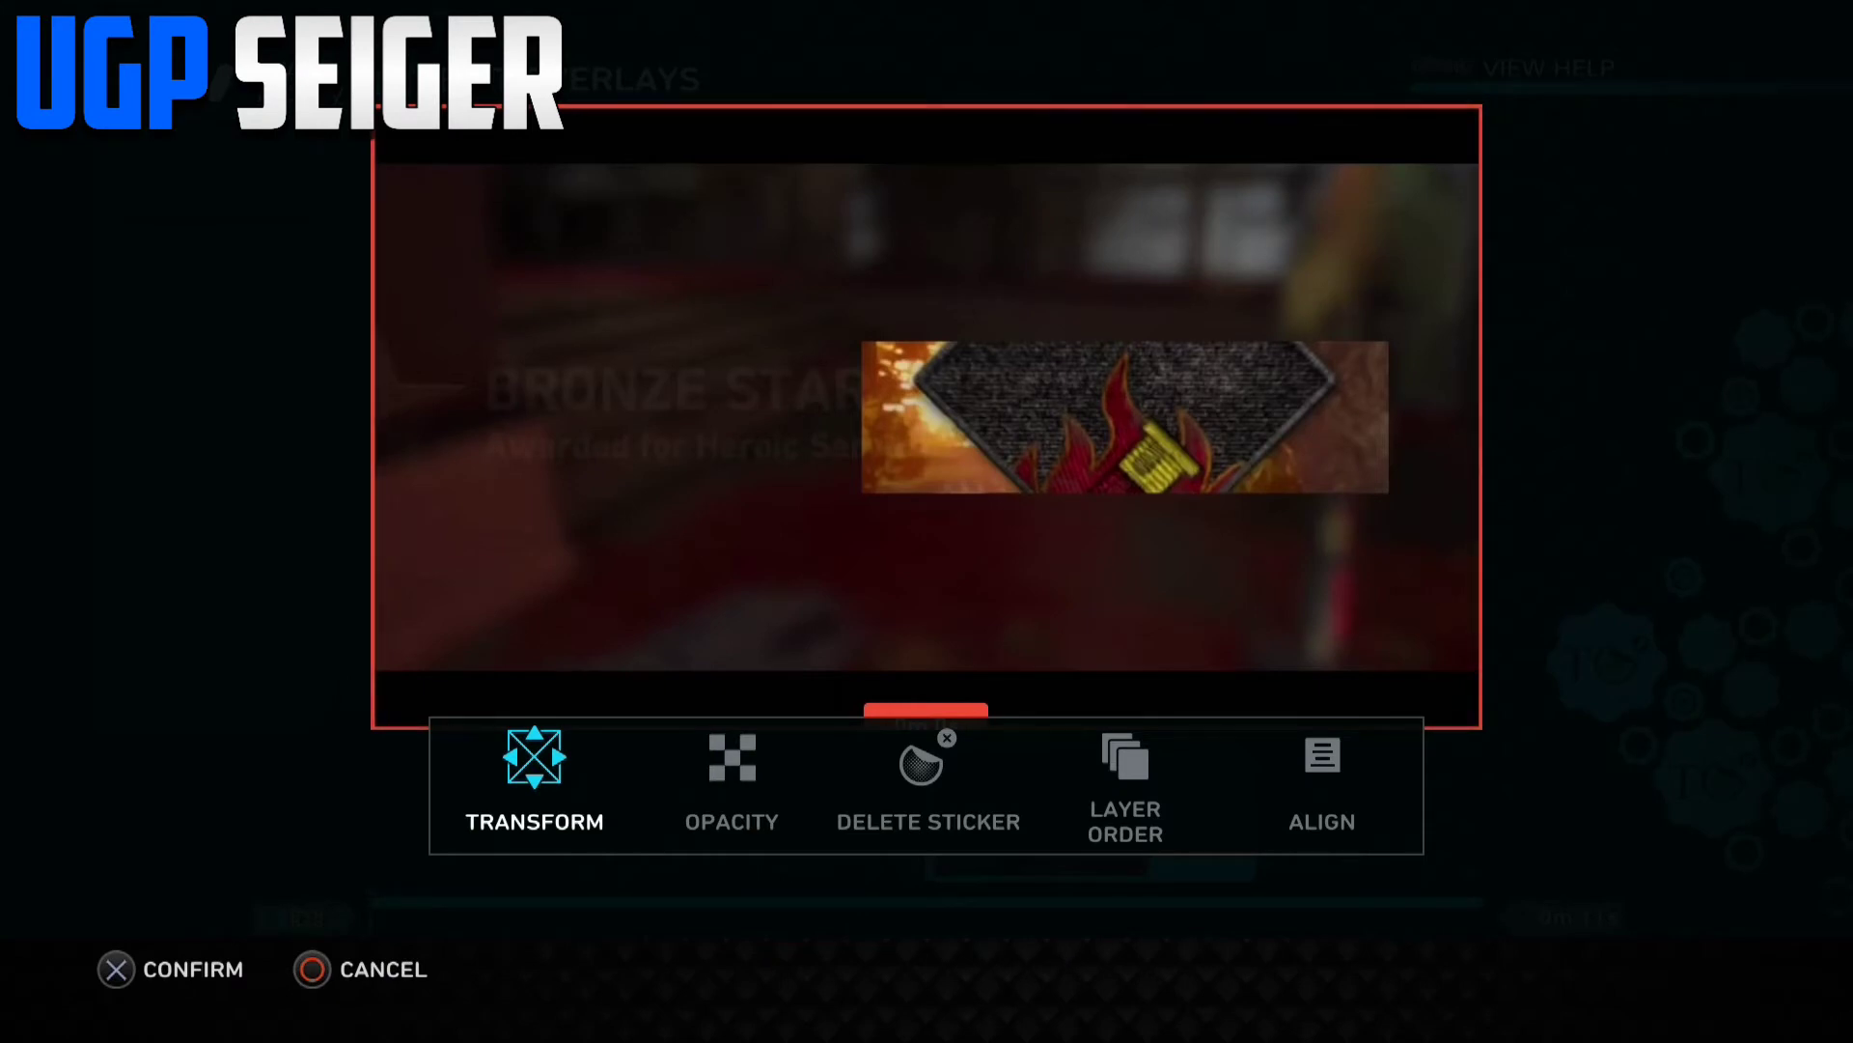
- Examine the Transform, Opacity and Layer Order options for the black-bar overlay, then return to the overlay editor
key("Return")
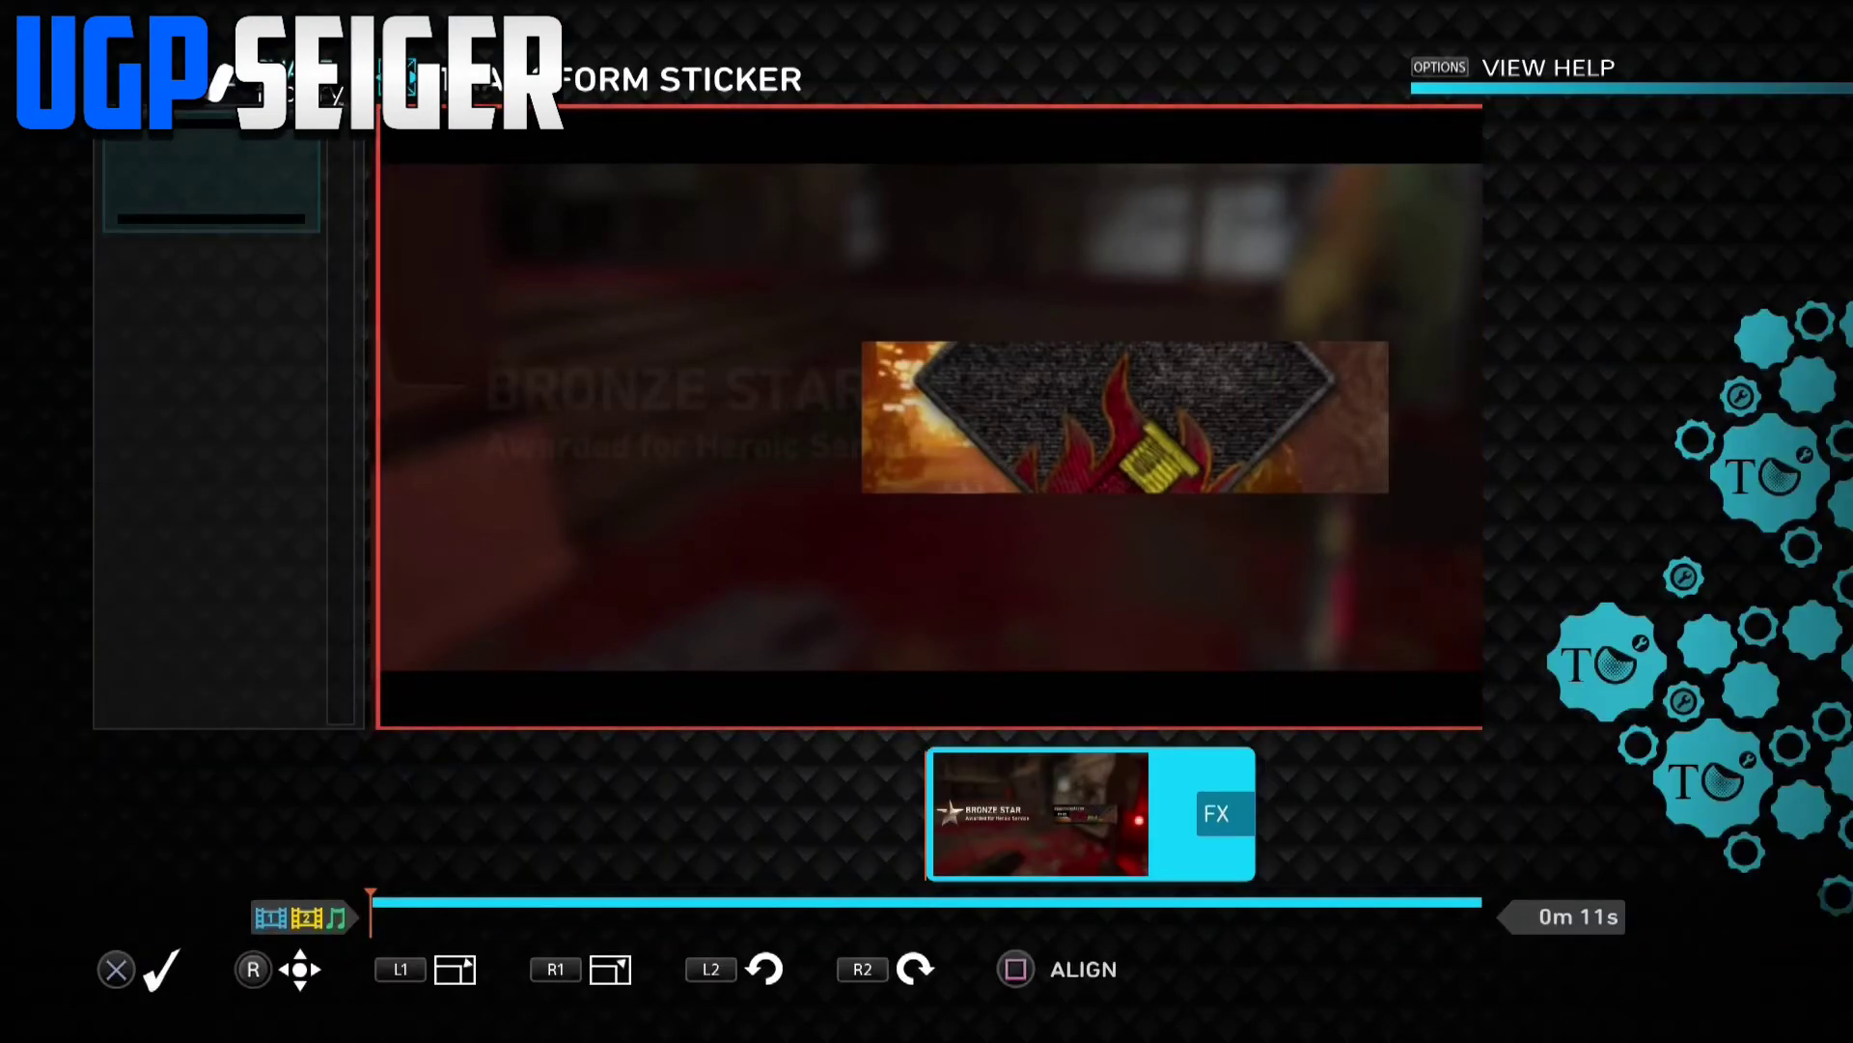
key("Return")
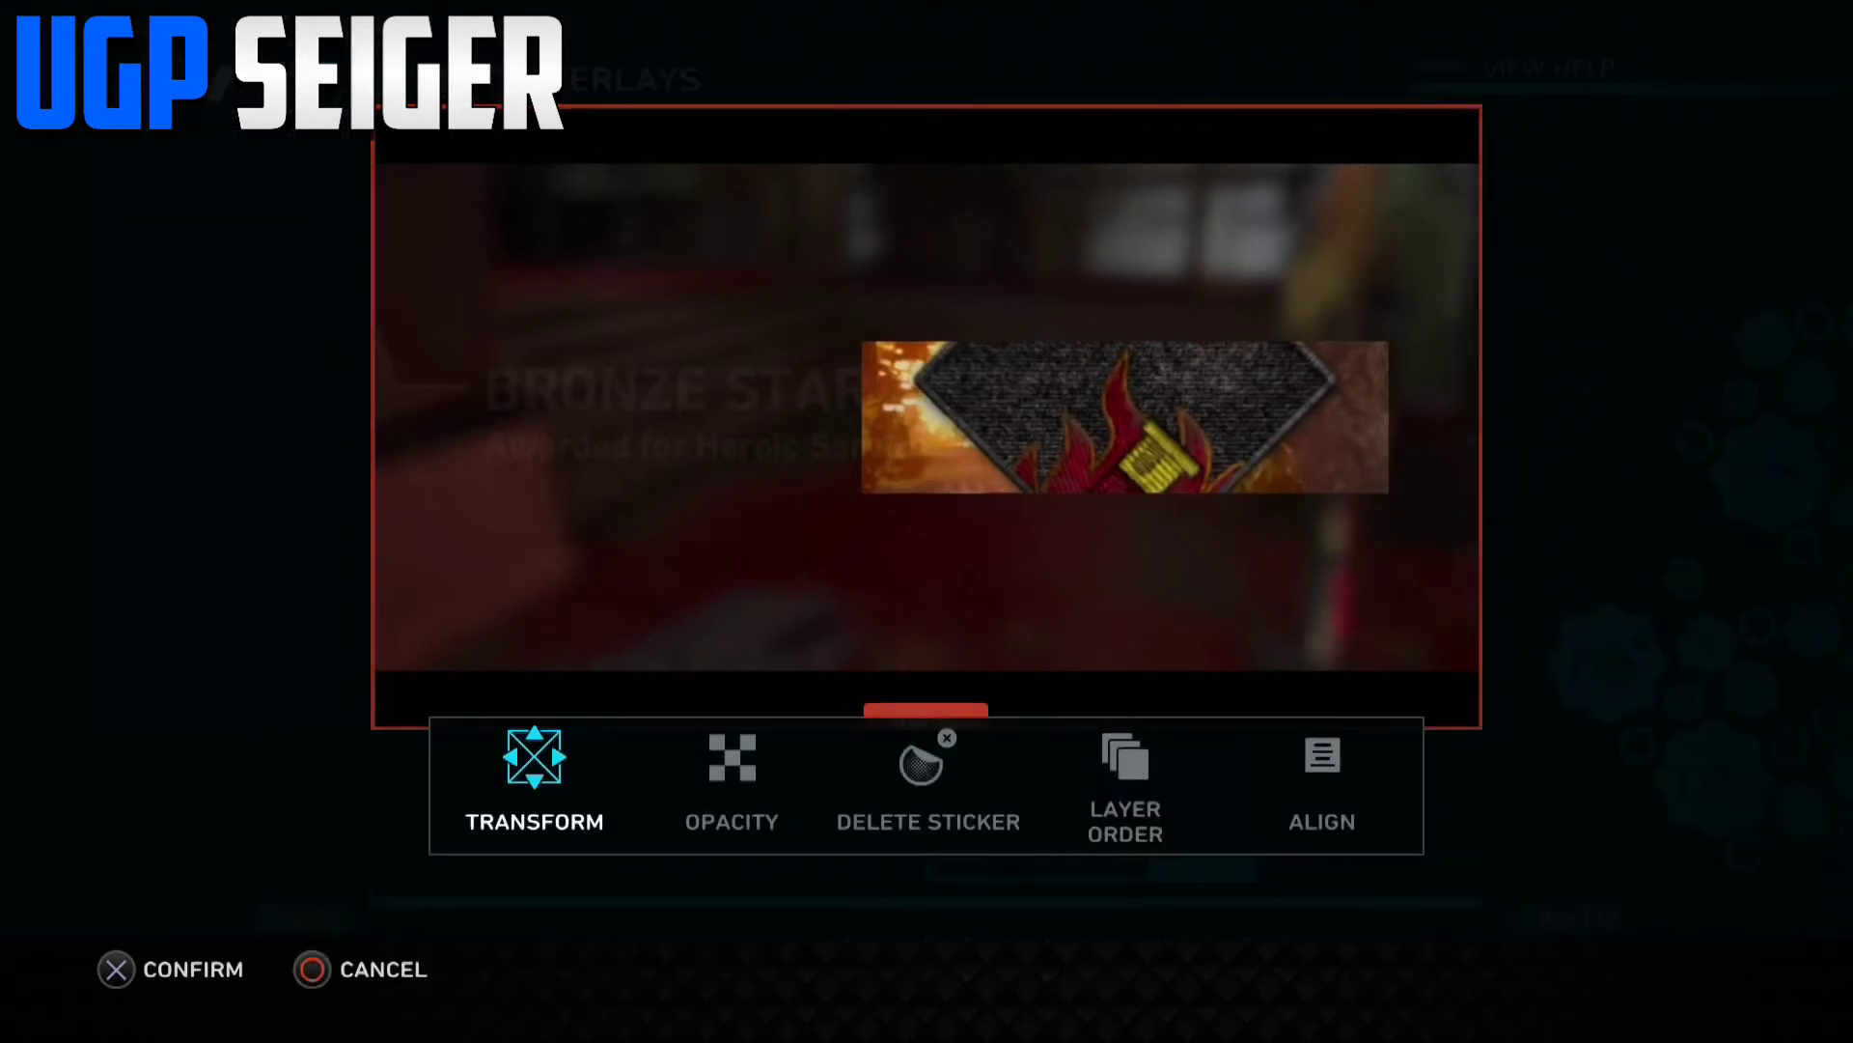
key("Right")
key("Return")
key("Escape")
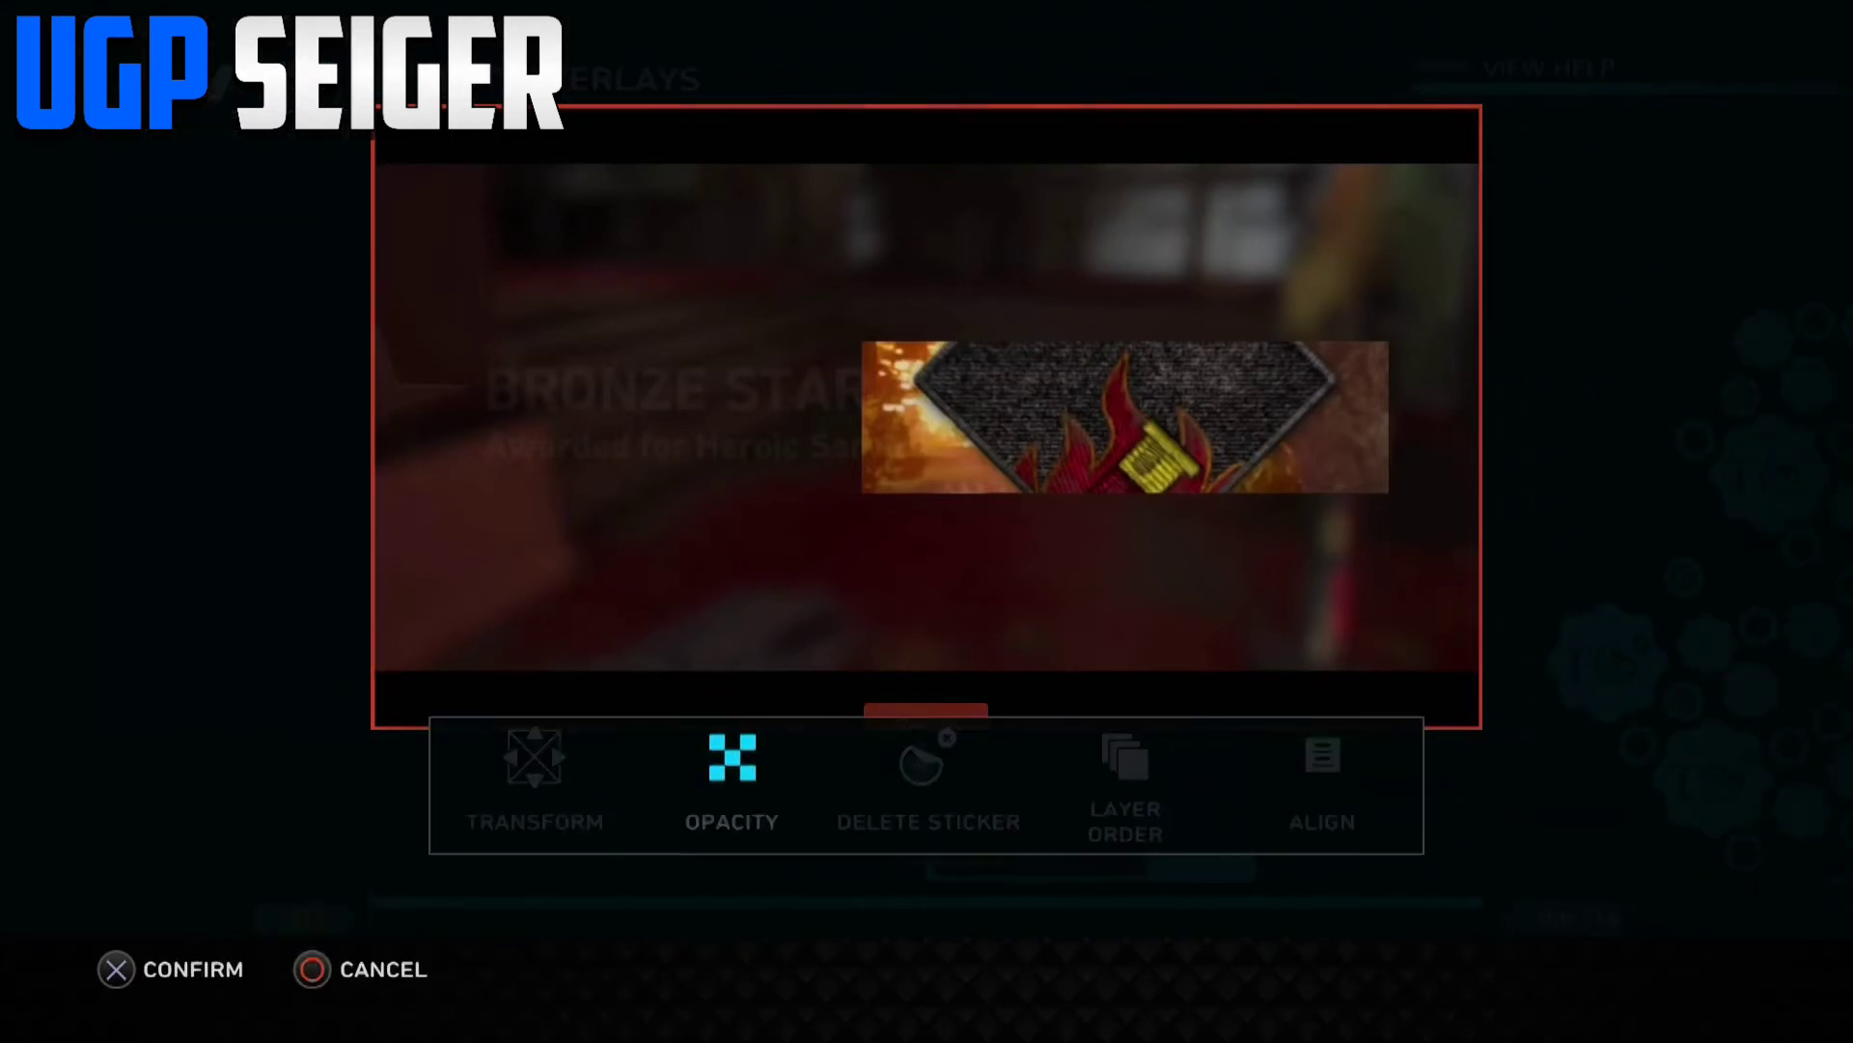
key("Right")
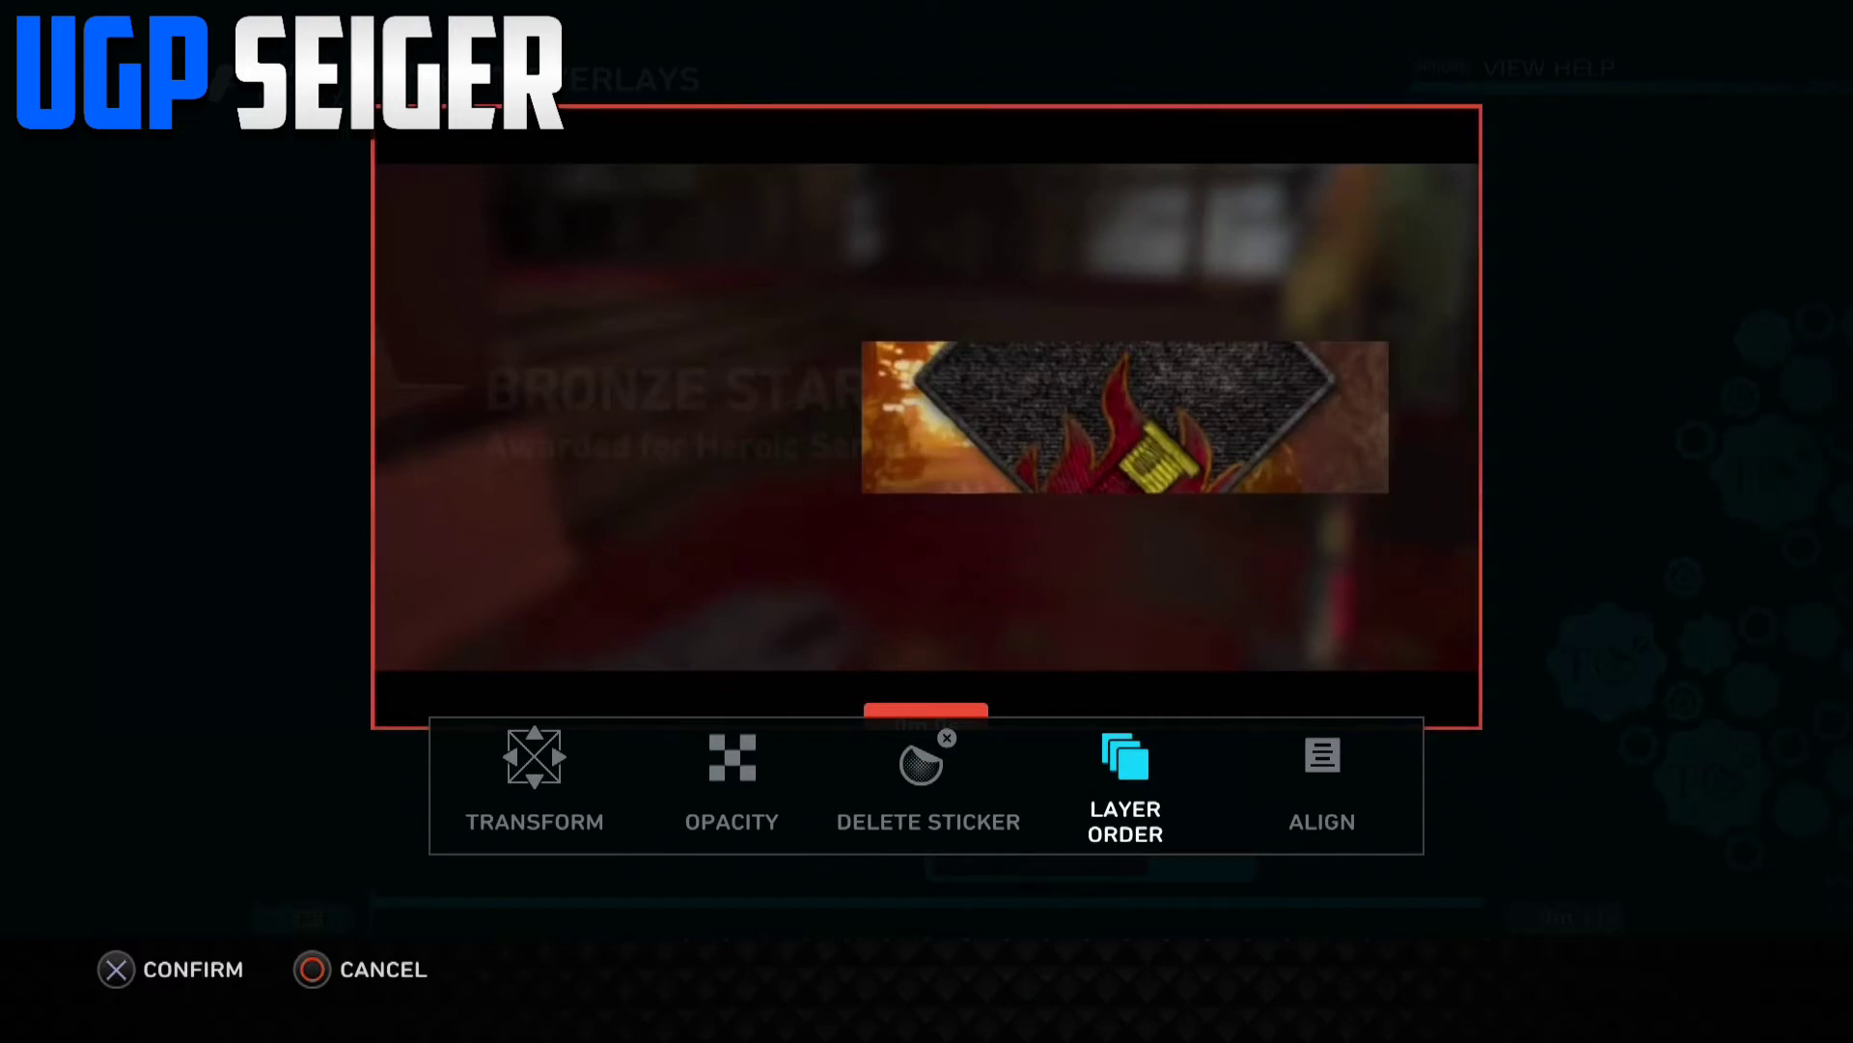
key("Escape")
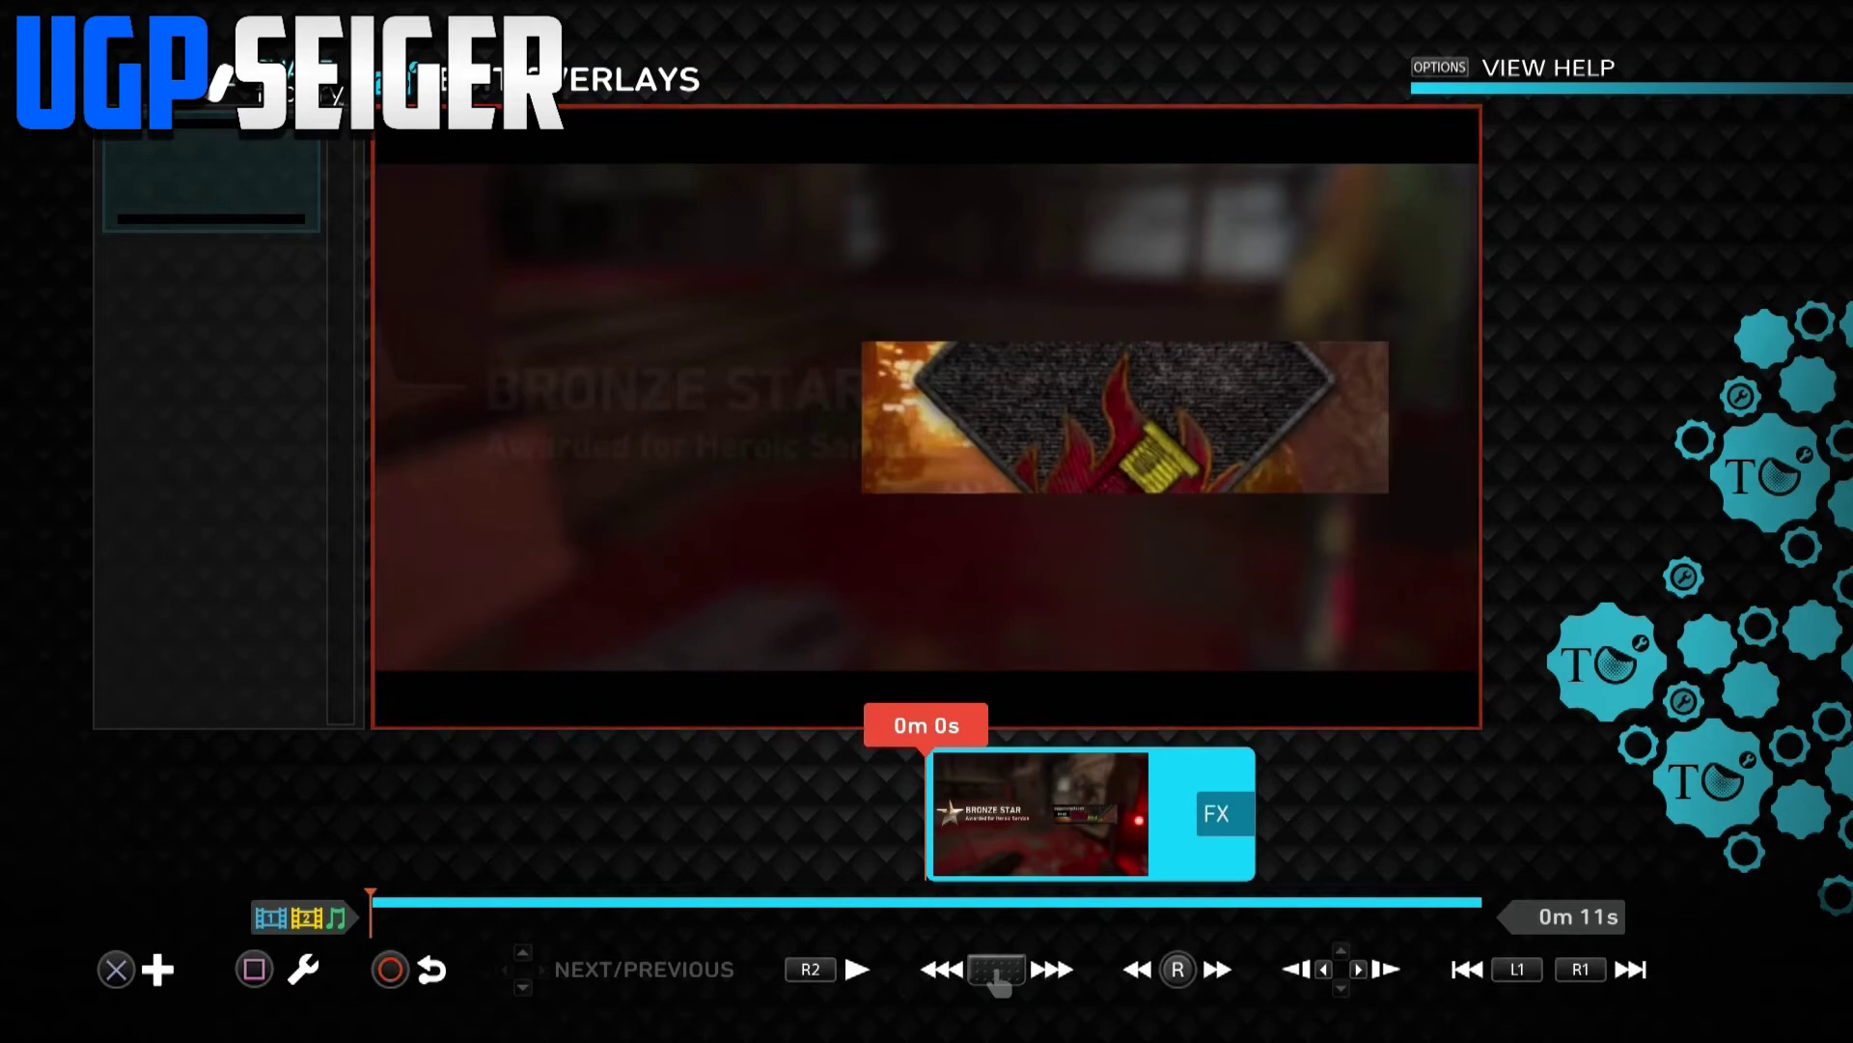
- Reopen the black-bar overlay's options, check Layer Order and Align, then return to the overlay editor
key("Return")
key("Right")
key("Right")
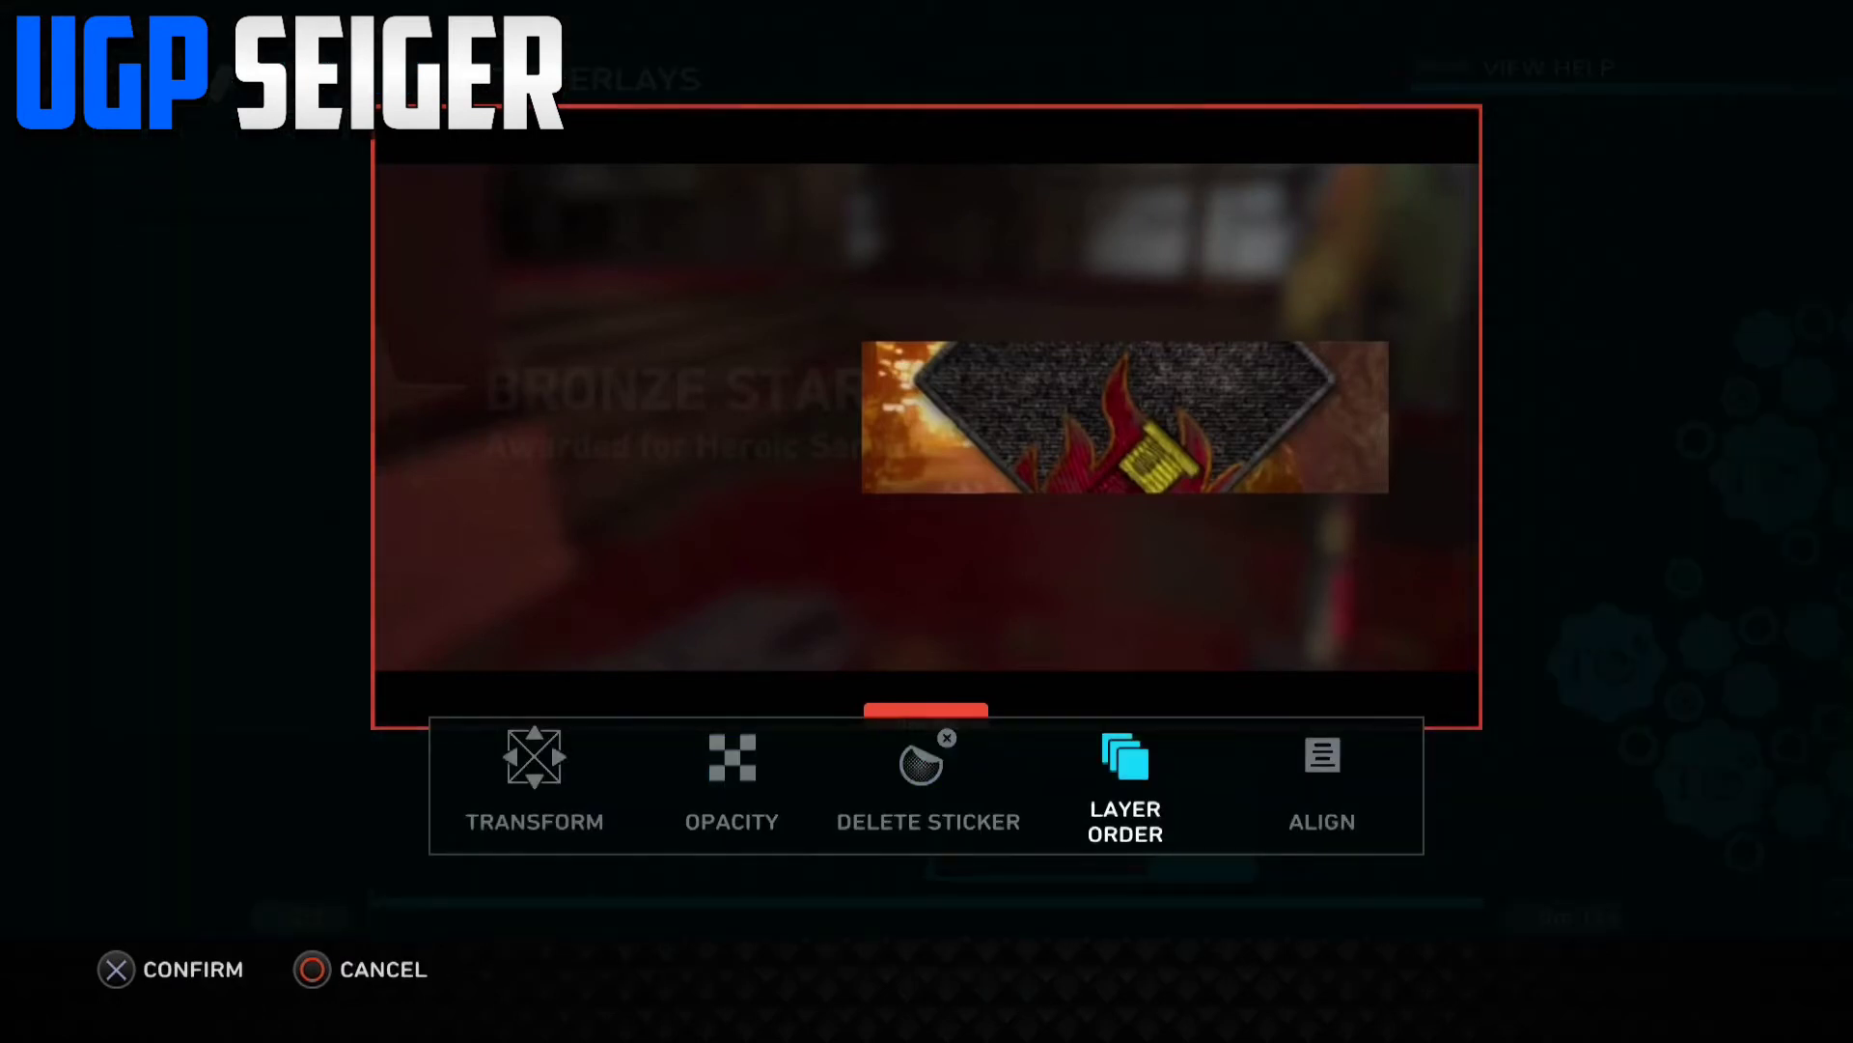
key("Right")
key("Return")
key("Right")
key("Escape")
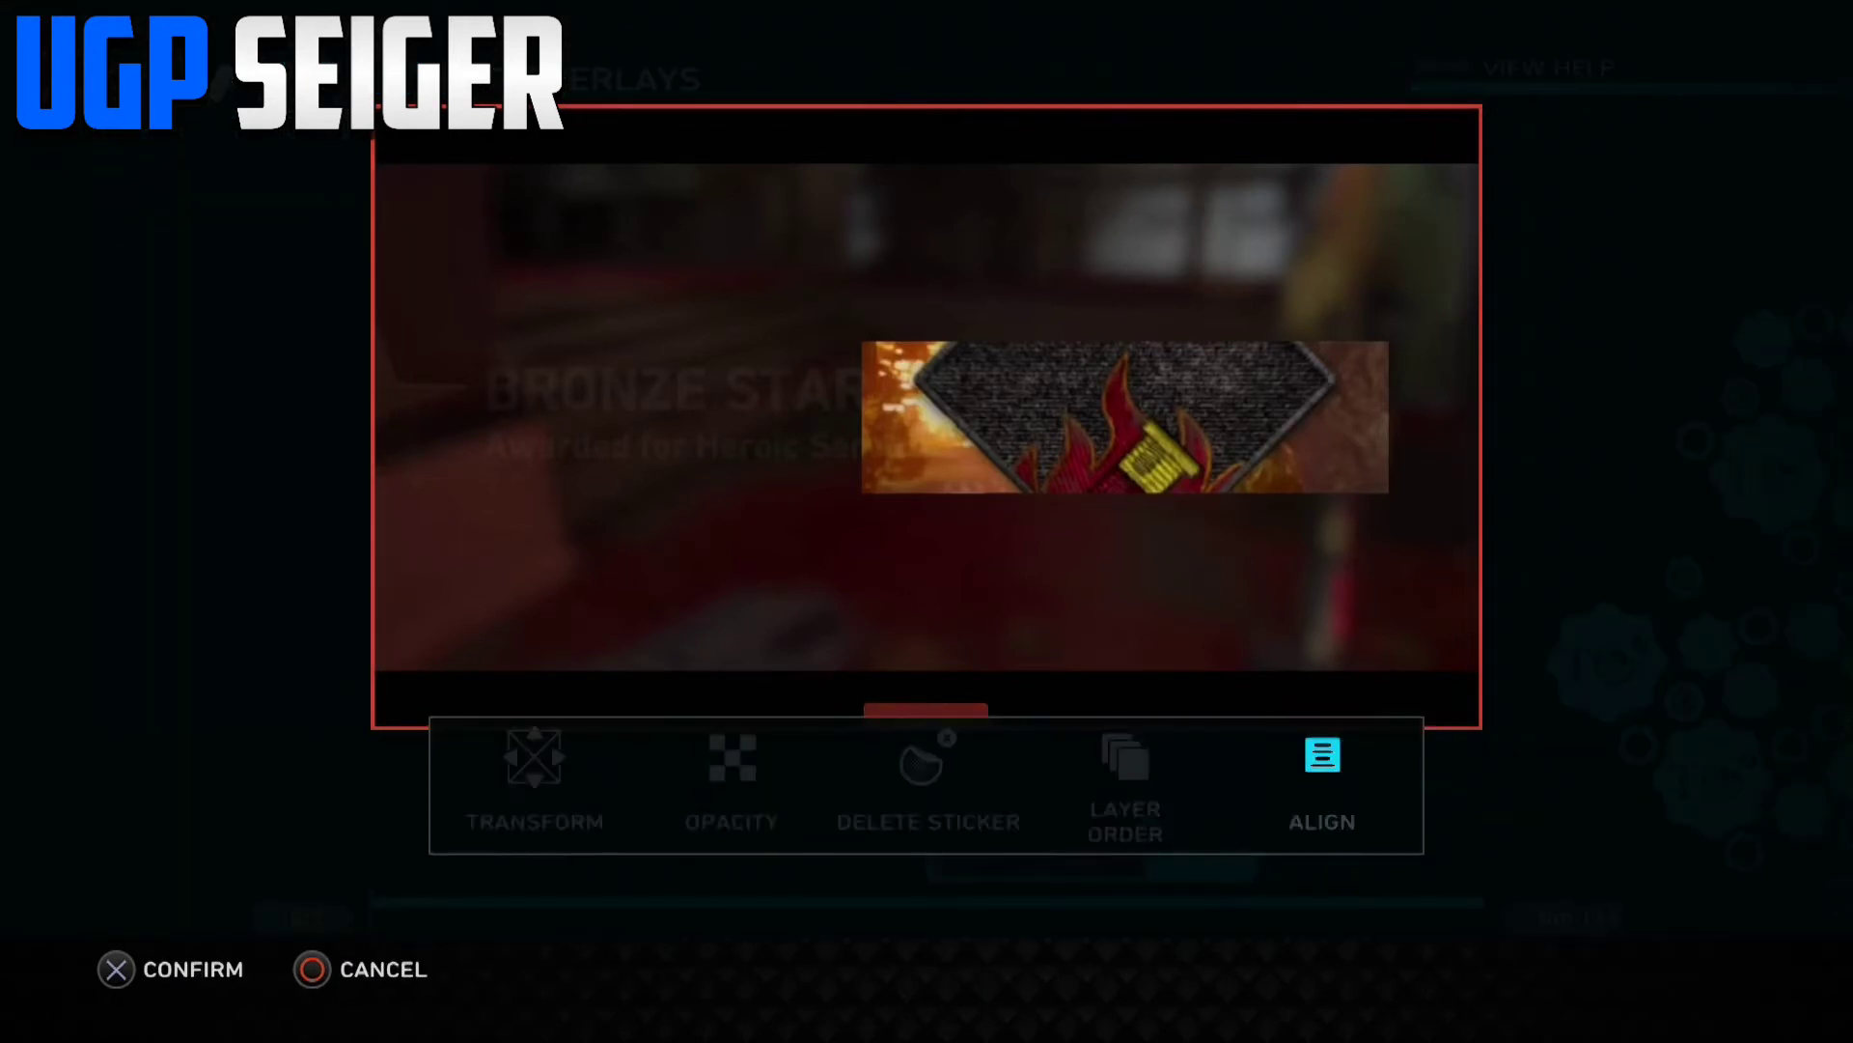
key("Return")
key("Escape")
key("Escape")
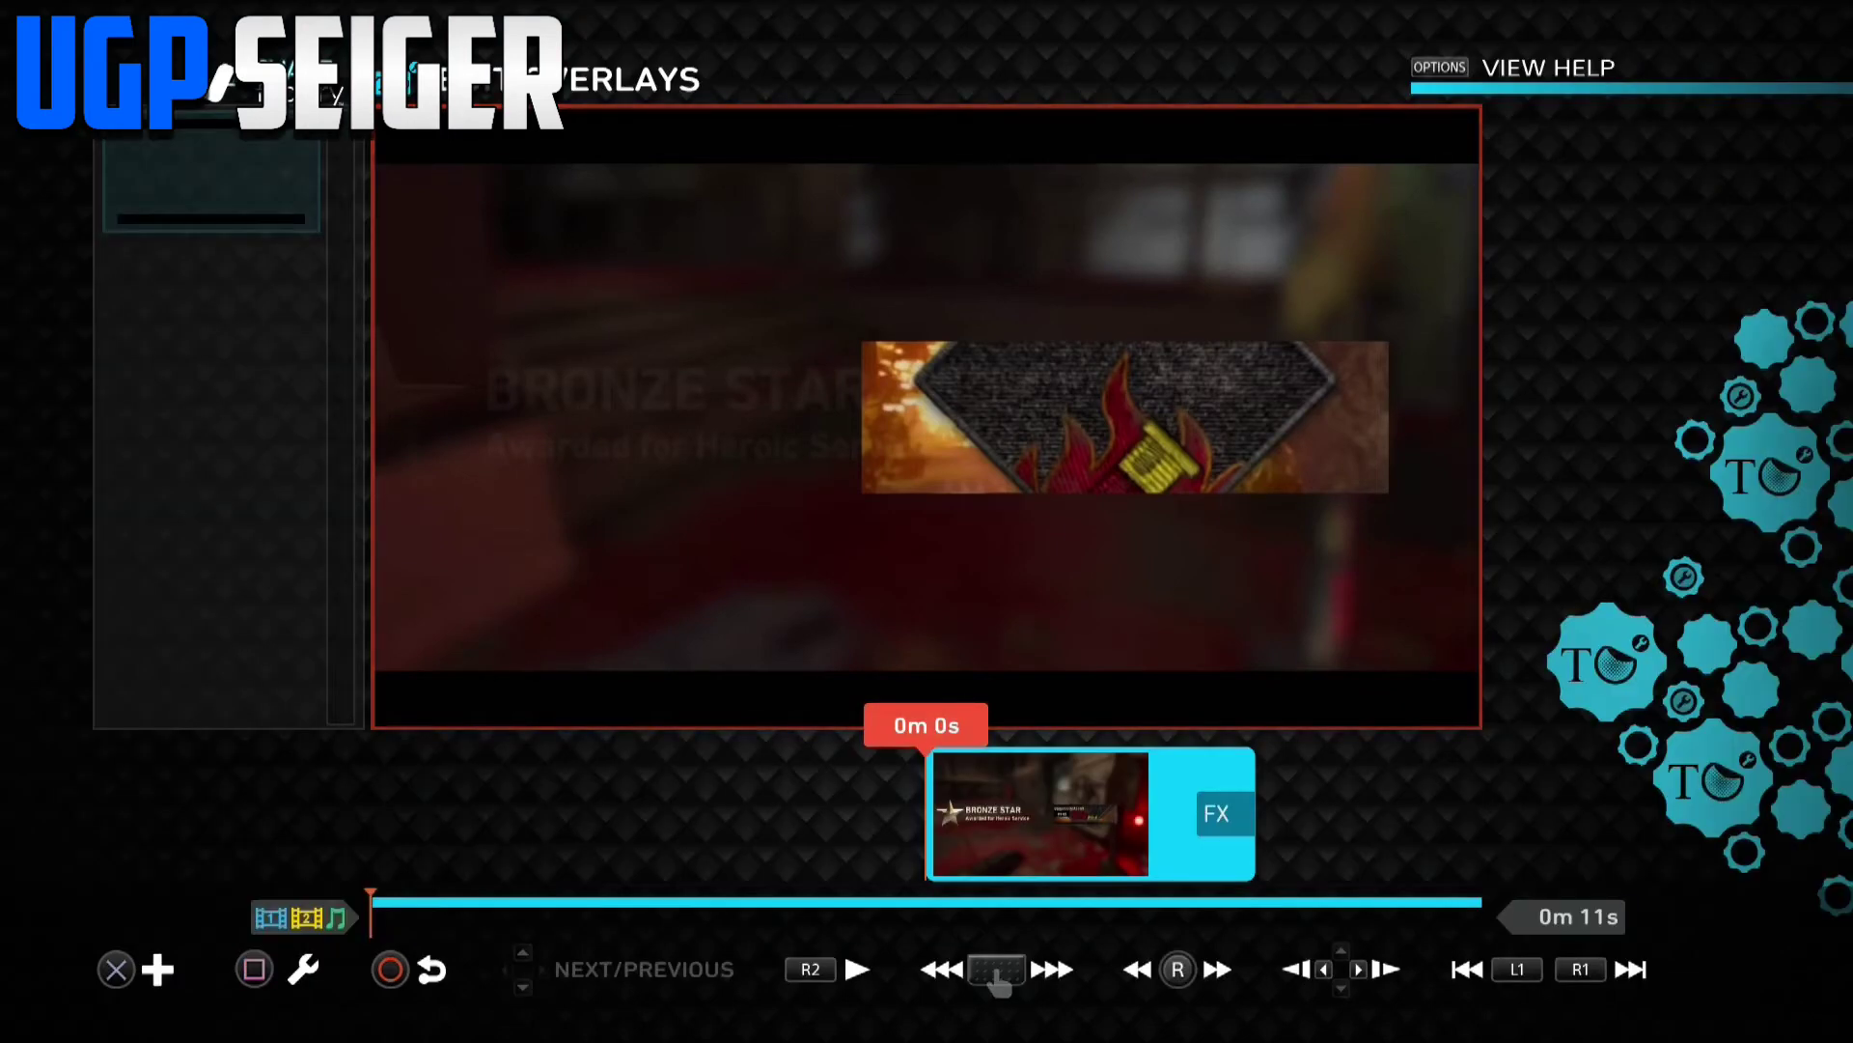
- Delete the black-bar overlay sticker from the clip
key("Return")
key("Left")
key("Left")
key("Return")
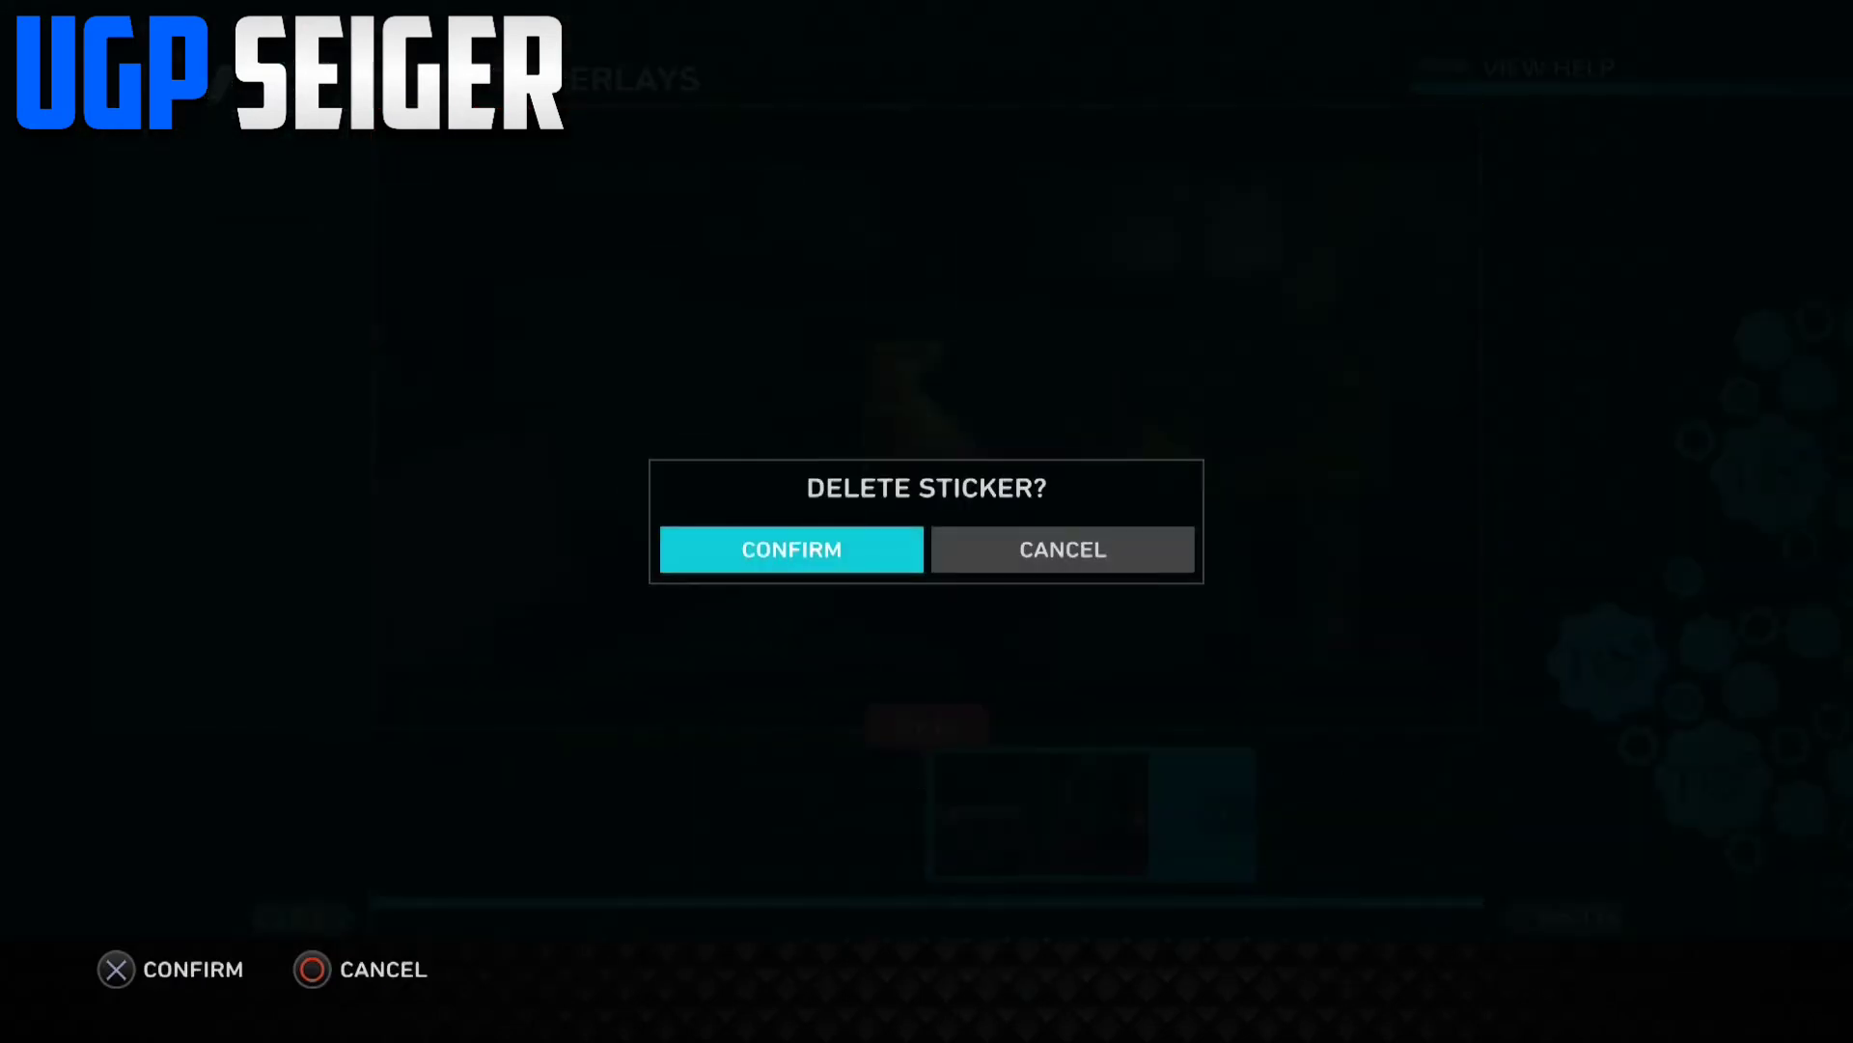
key("Return")
- Apply the Saturate filter to the clip
key("Return")
key("Right")
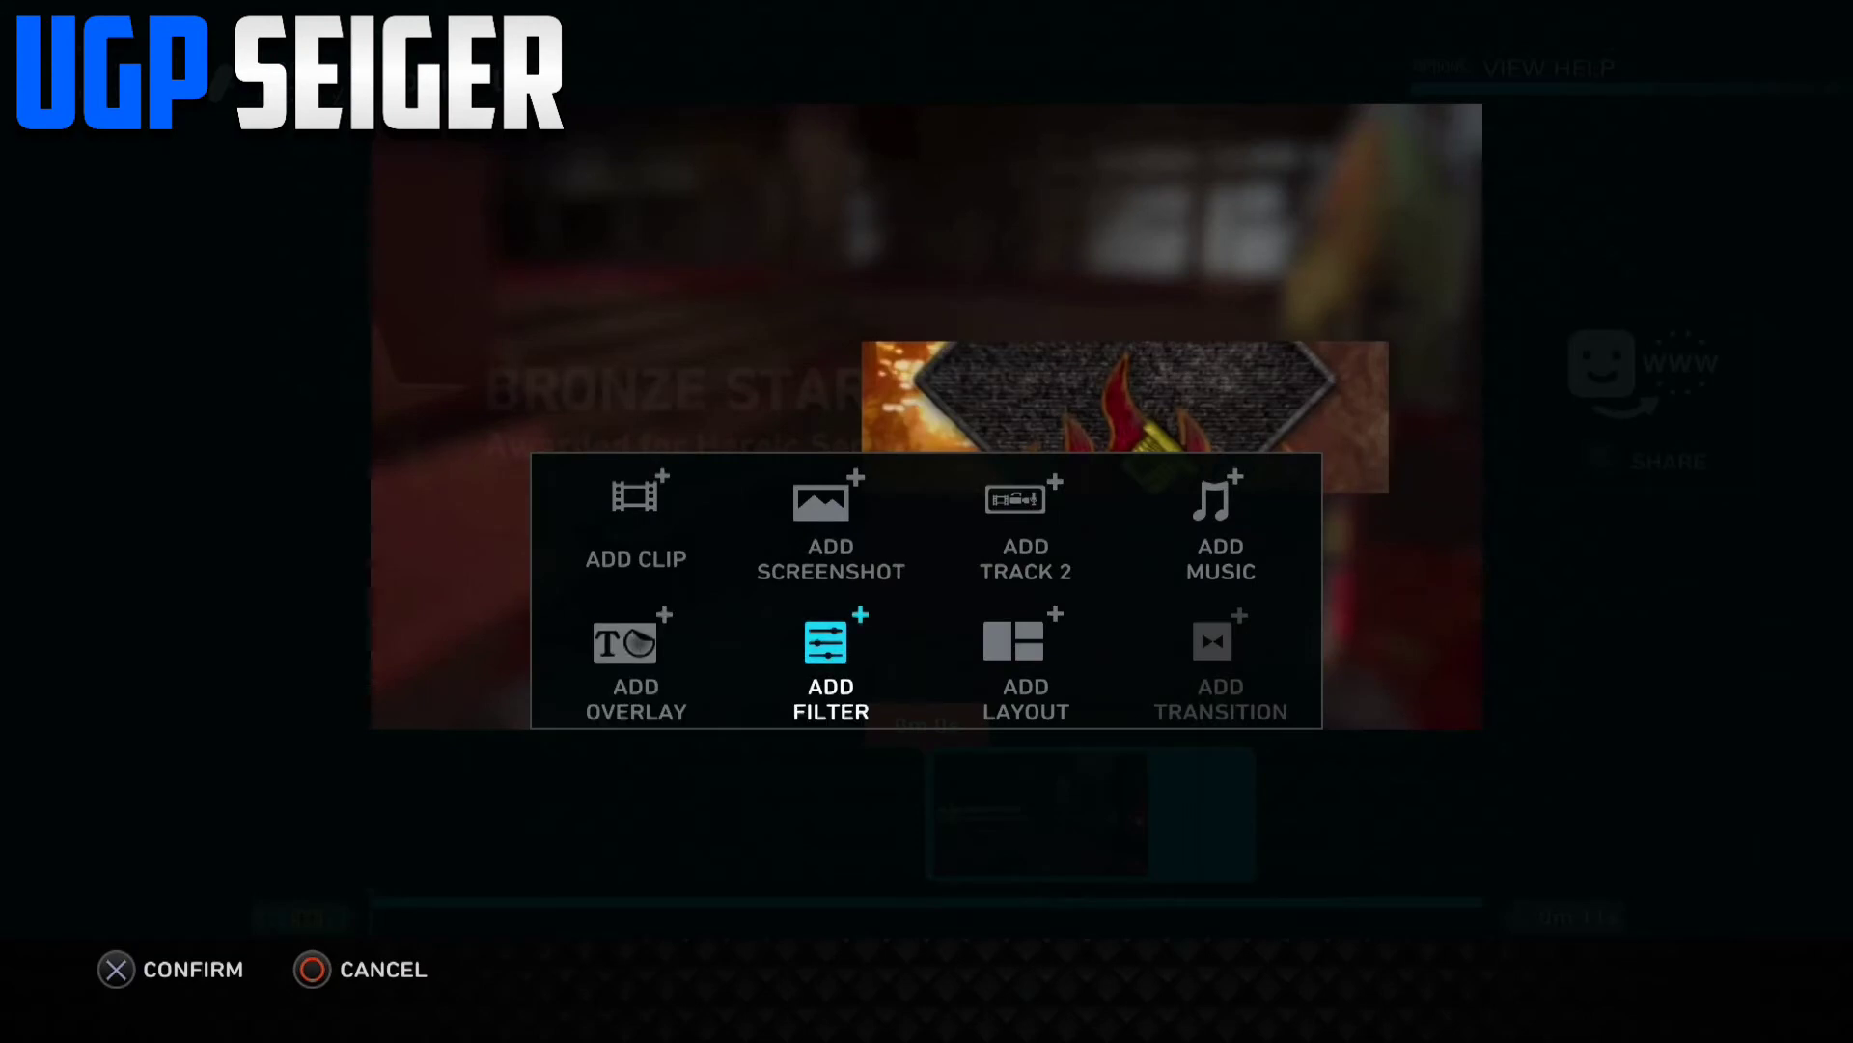
key("Escape")
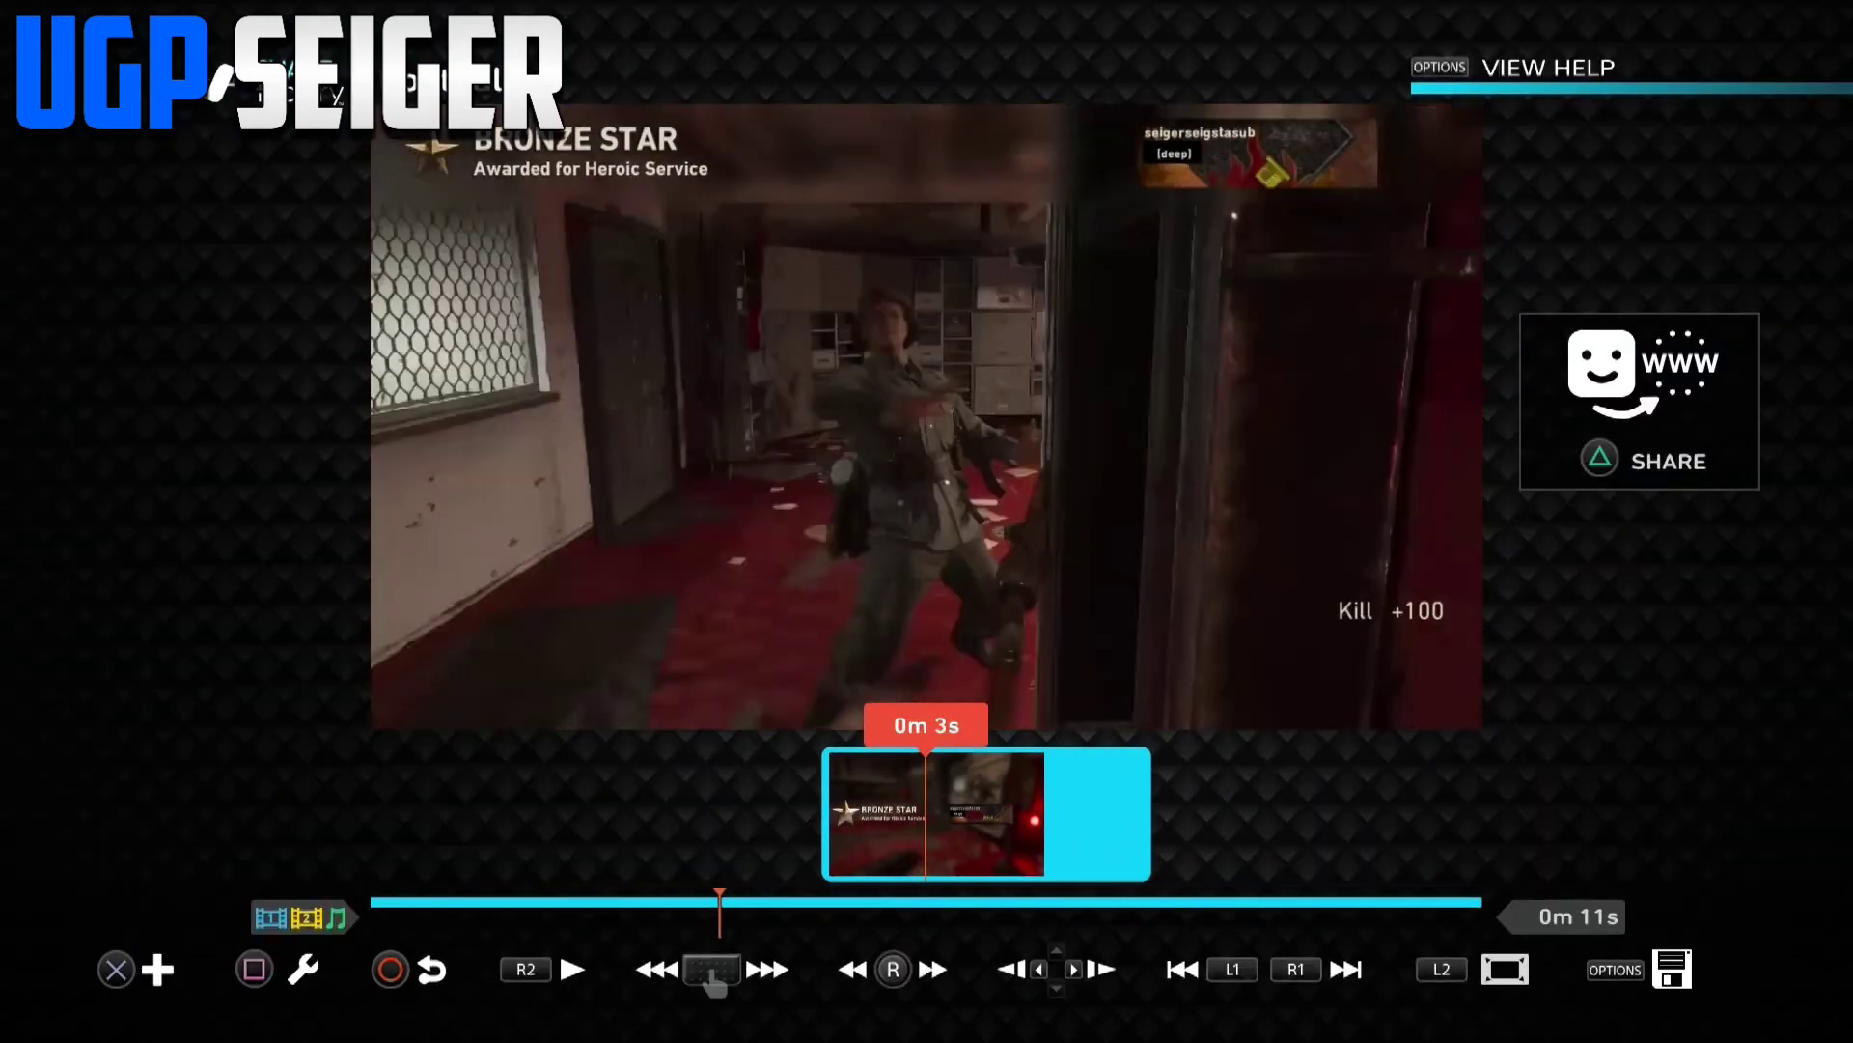
key("Return")
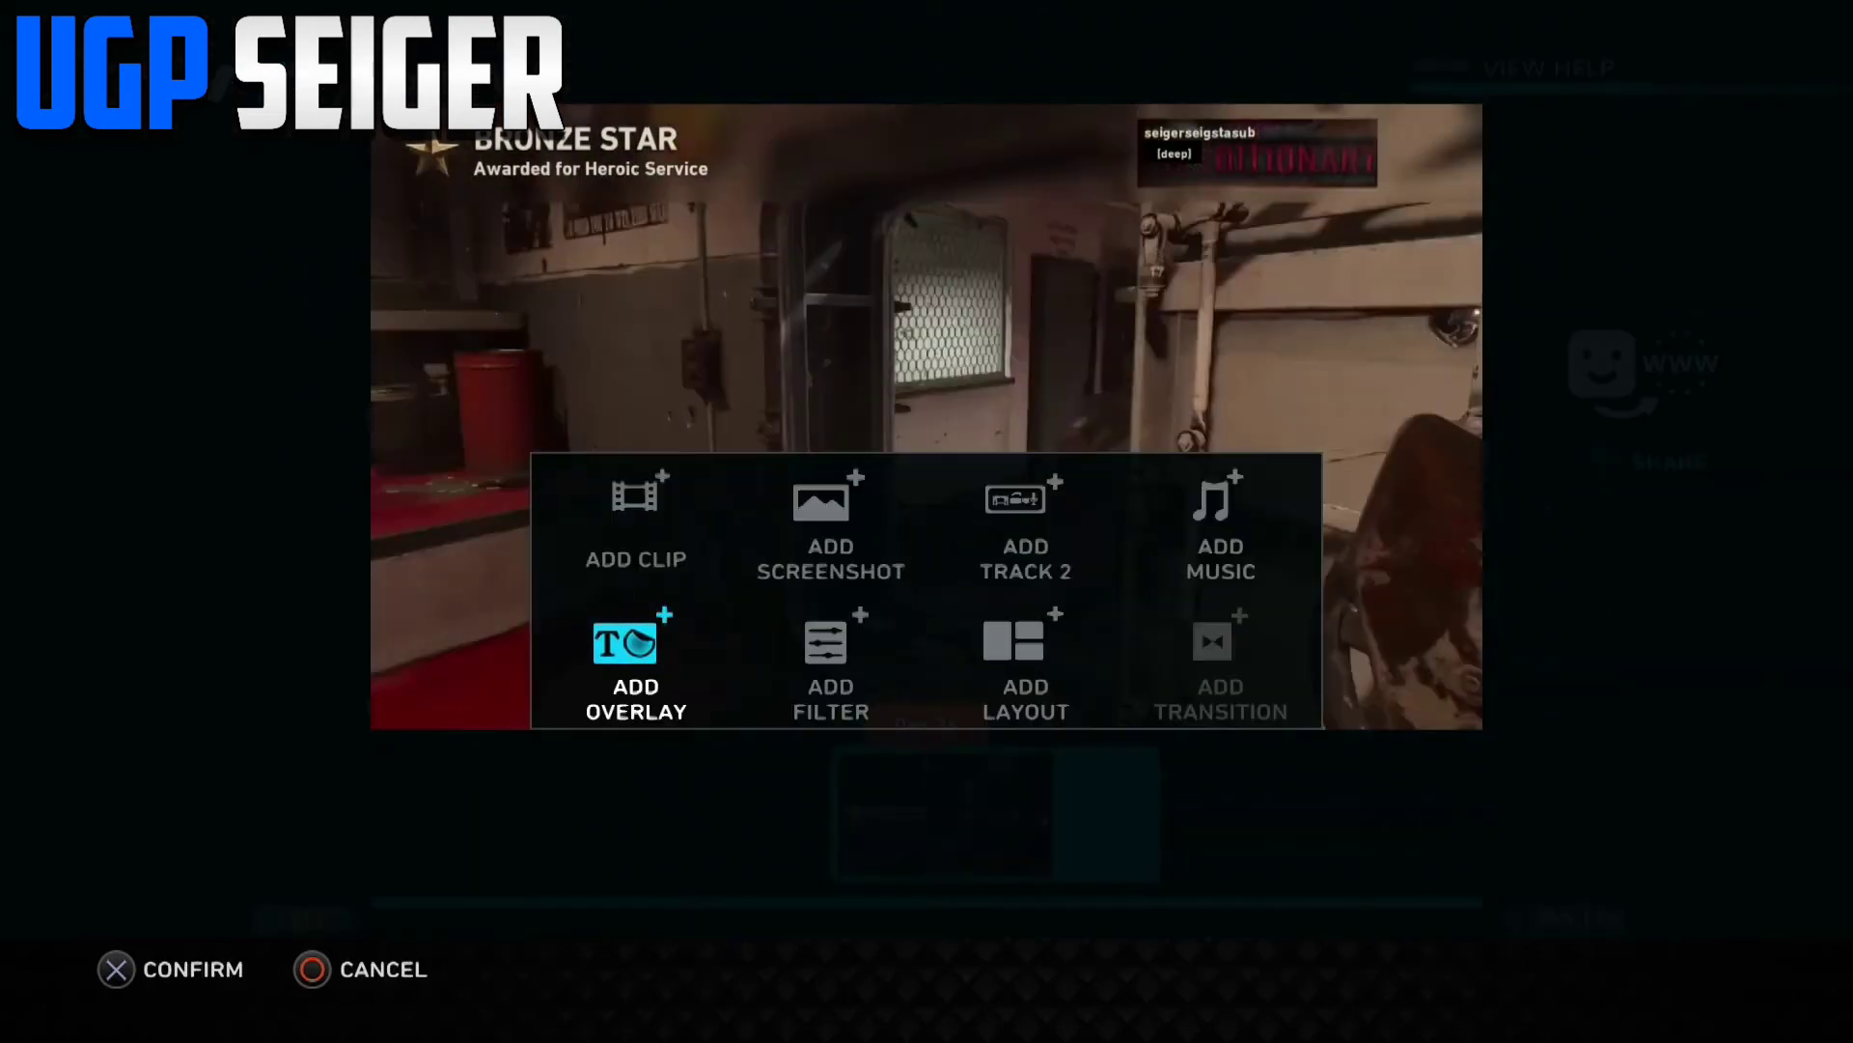
key("Right")
key("Return")
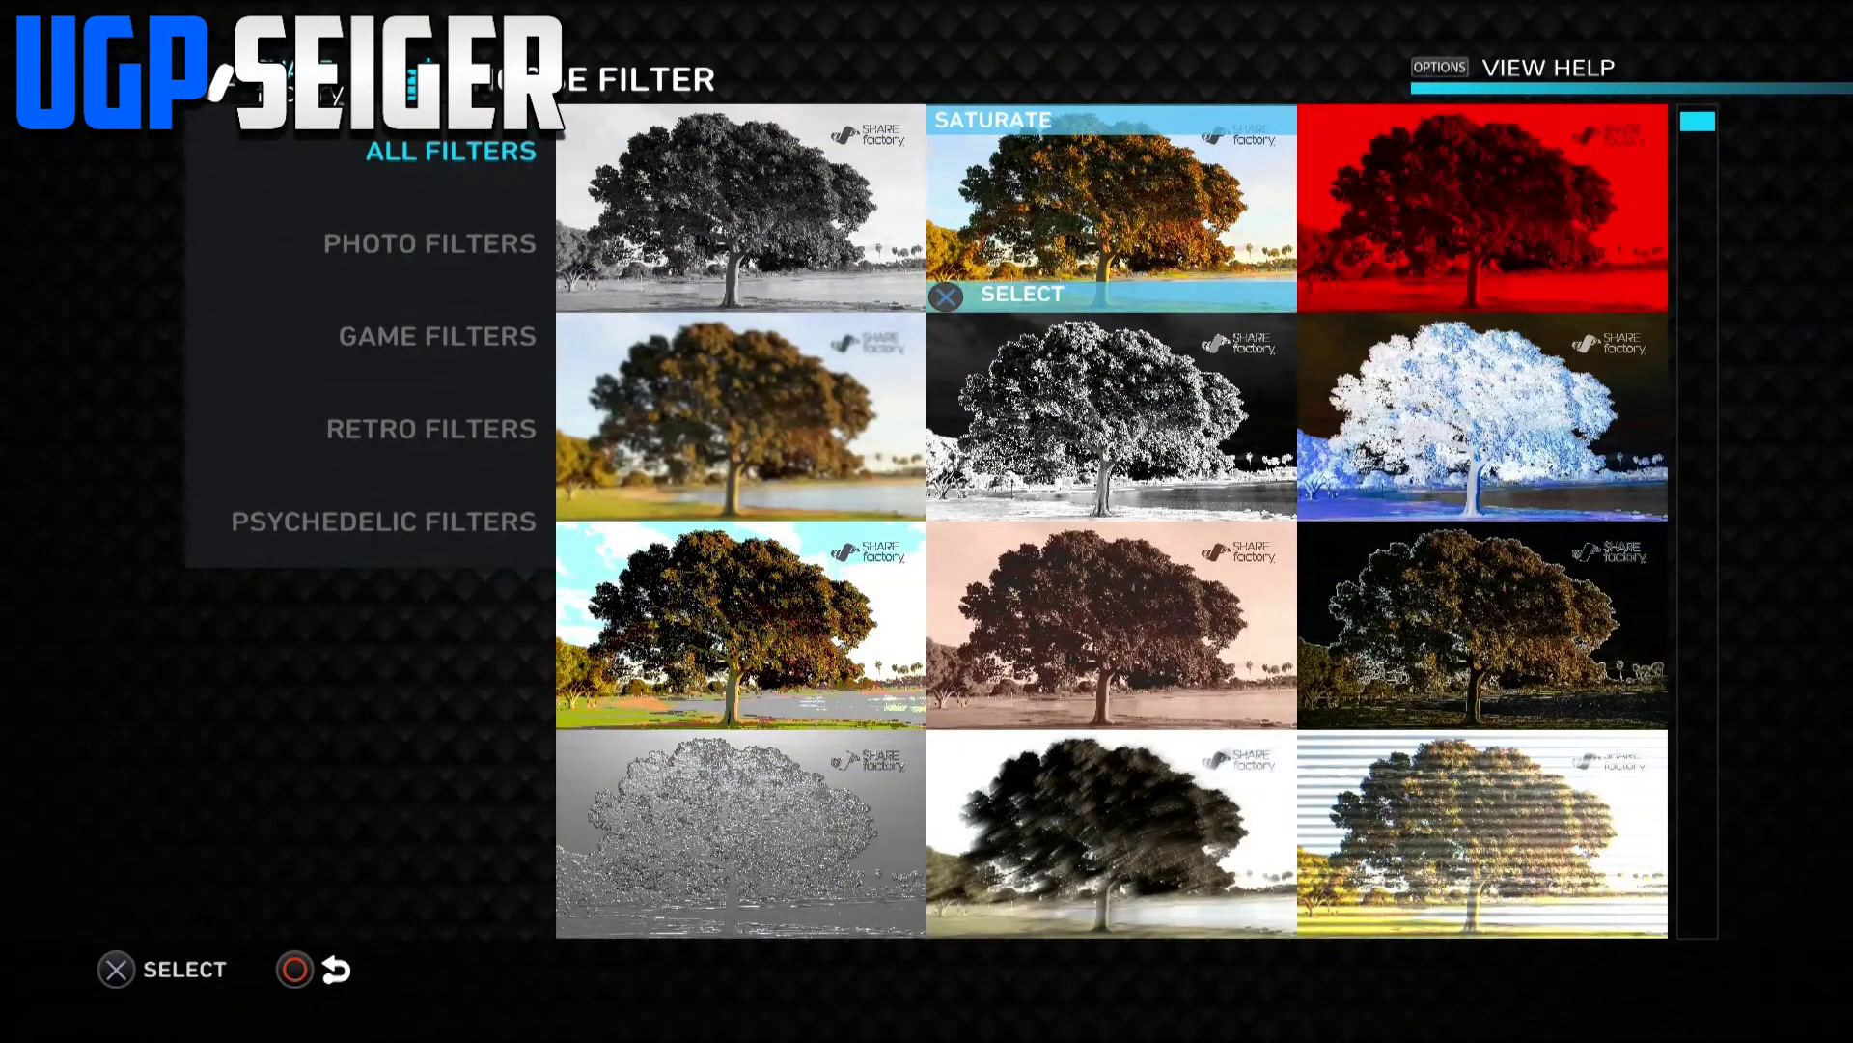
key("Escape")
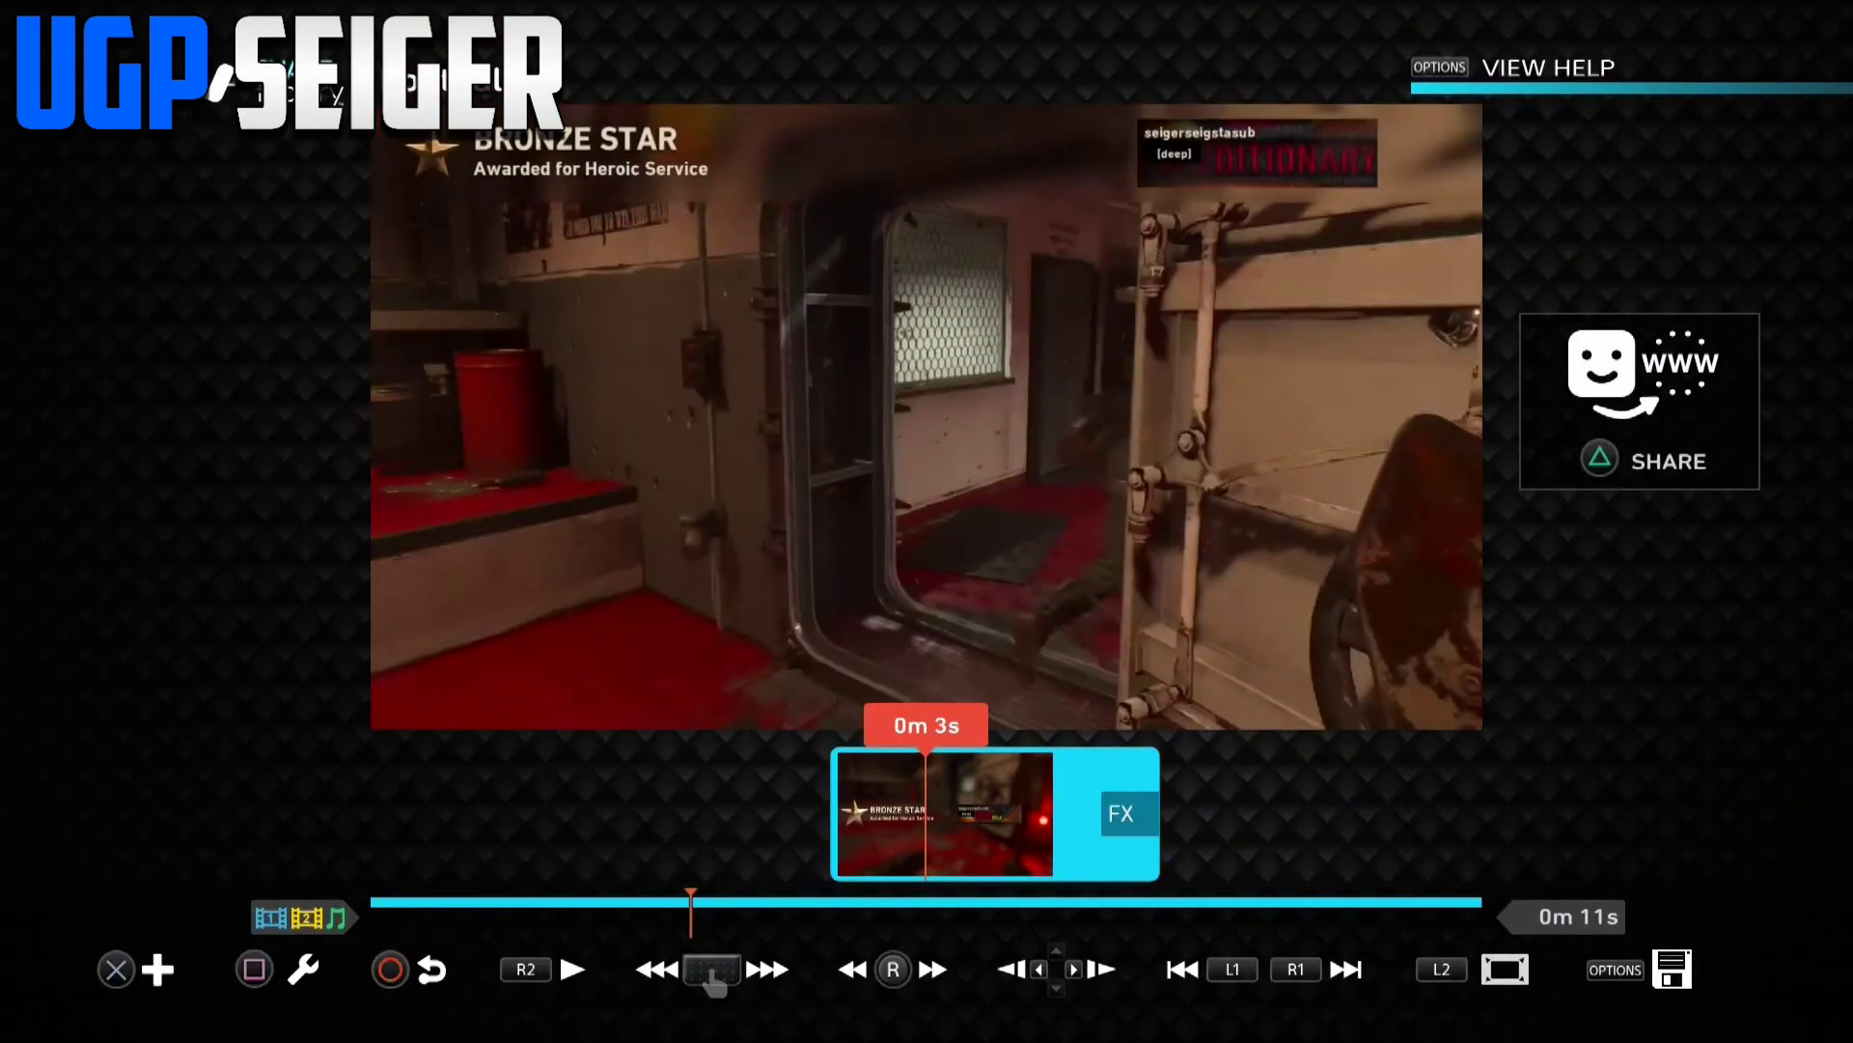
- Preview the clip with the Saturate filter applied, moving back to 0m 2s
key("s")
key("Escape")
key("Left")
key("Left")
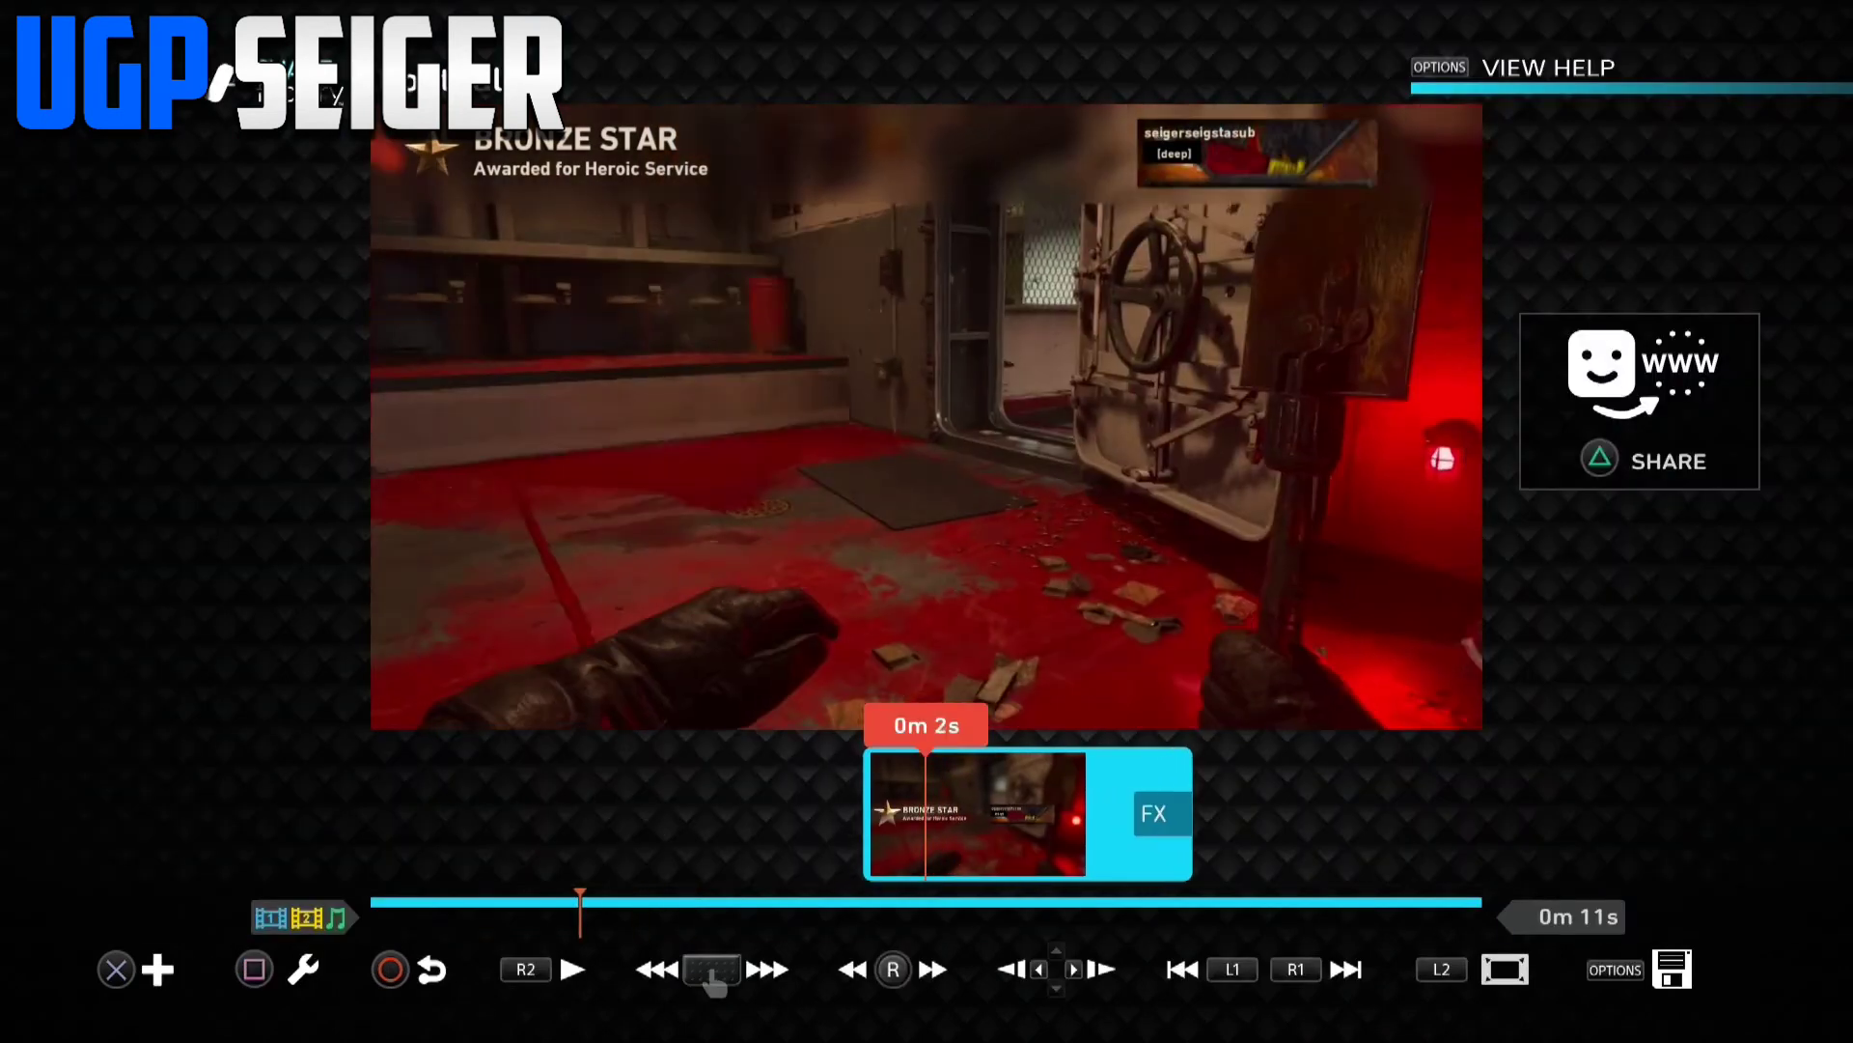
key("space")
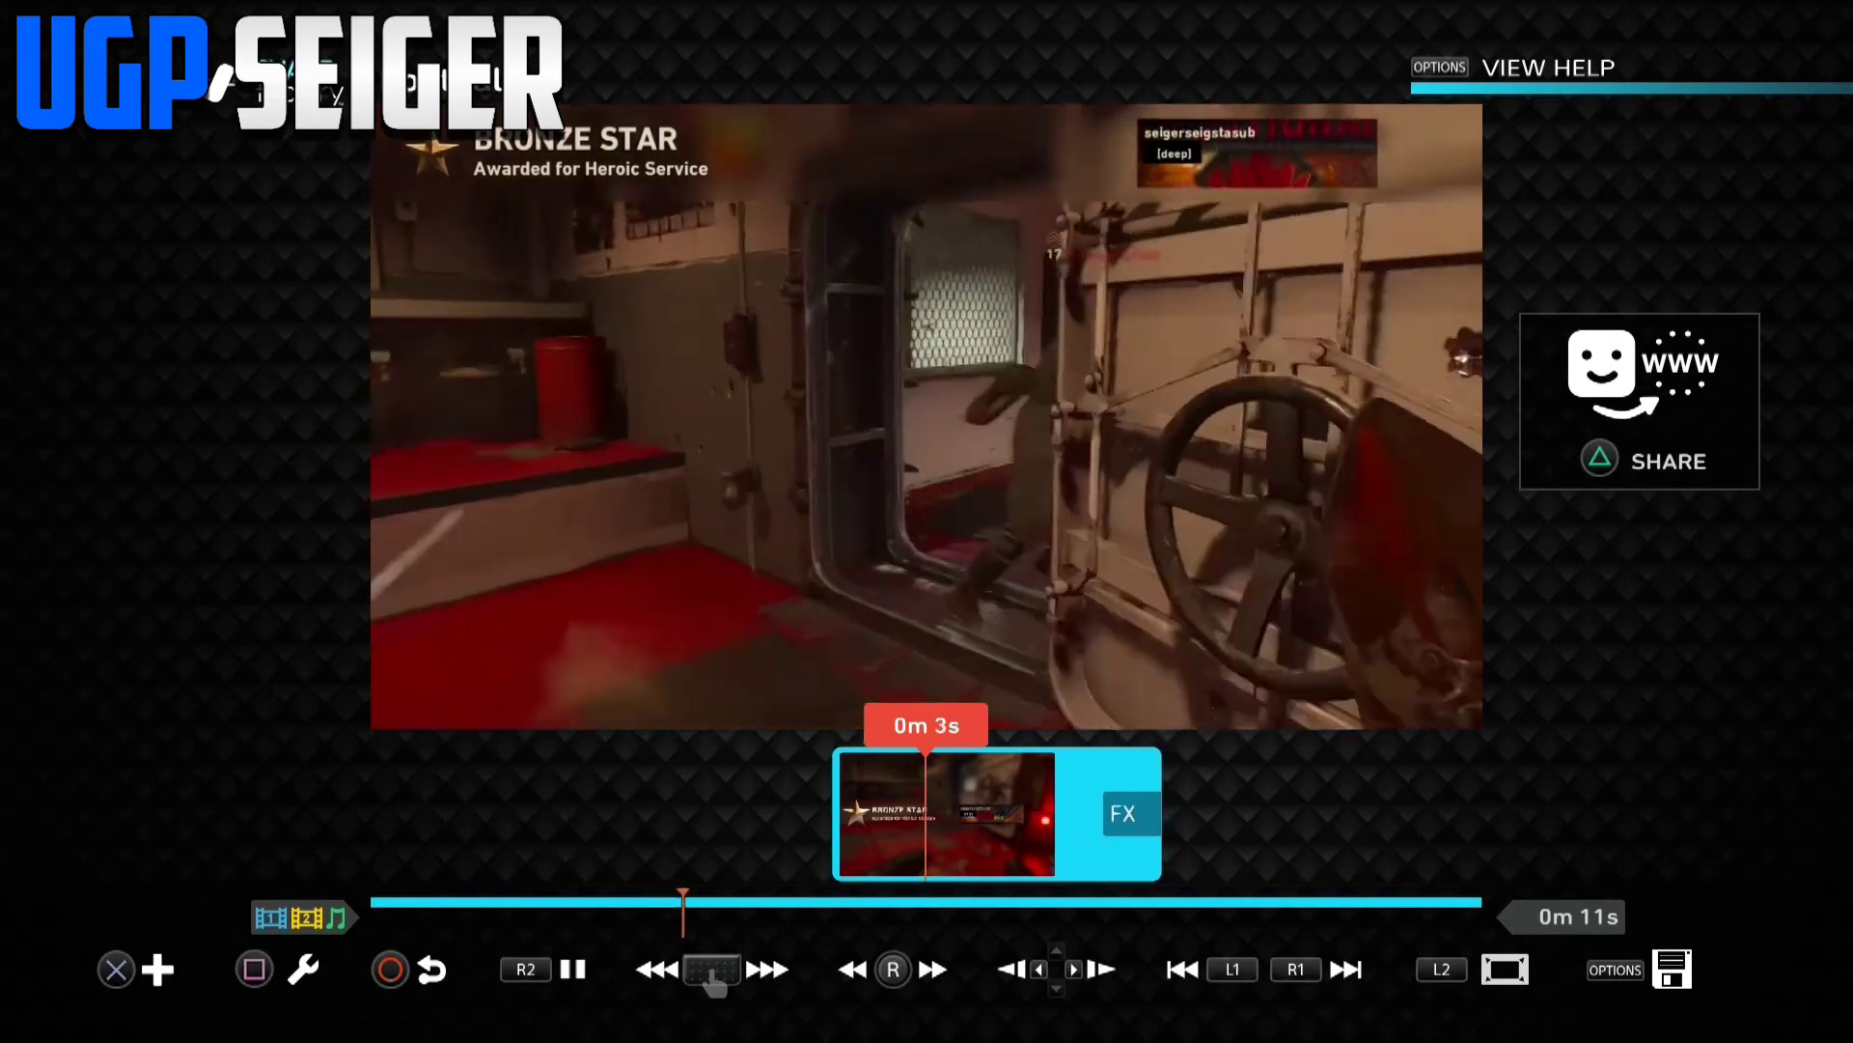
key("space")
key("Left")
key("Left")
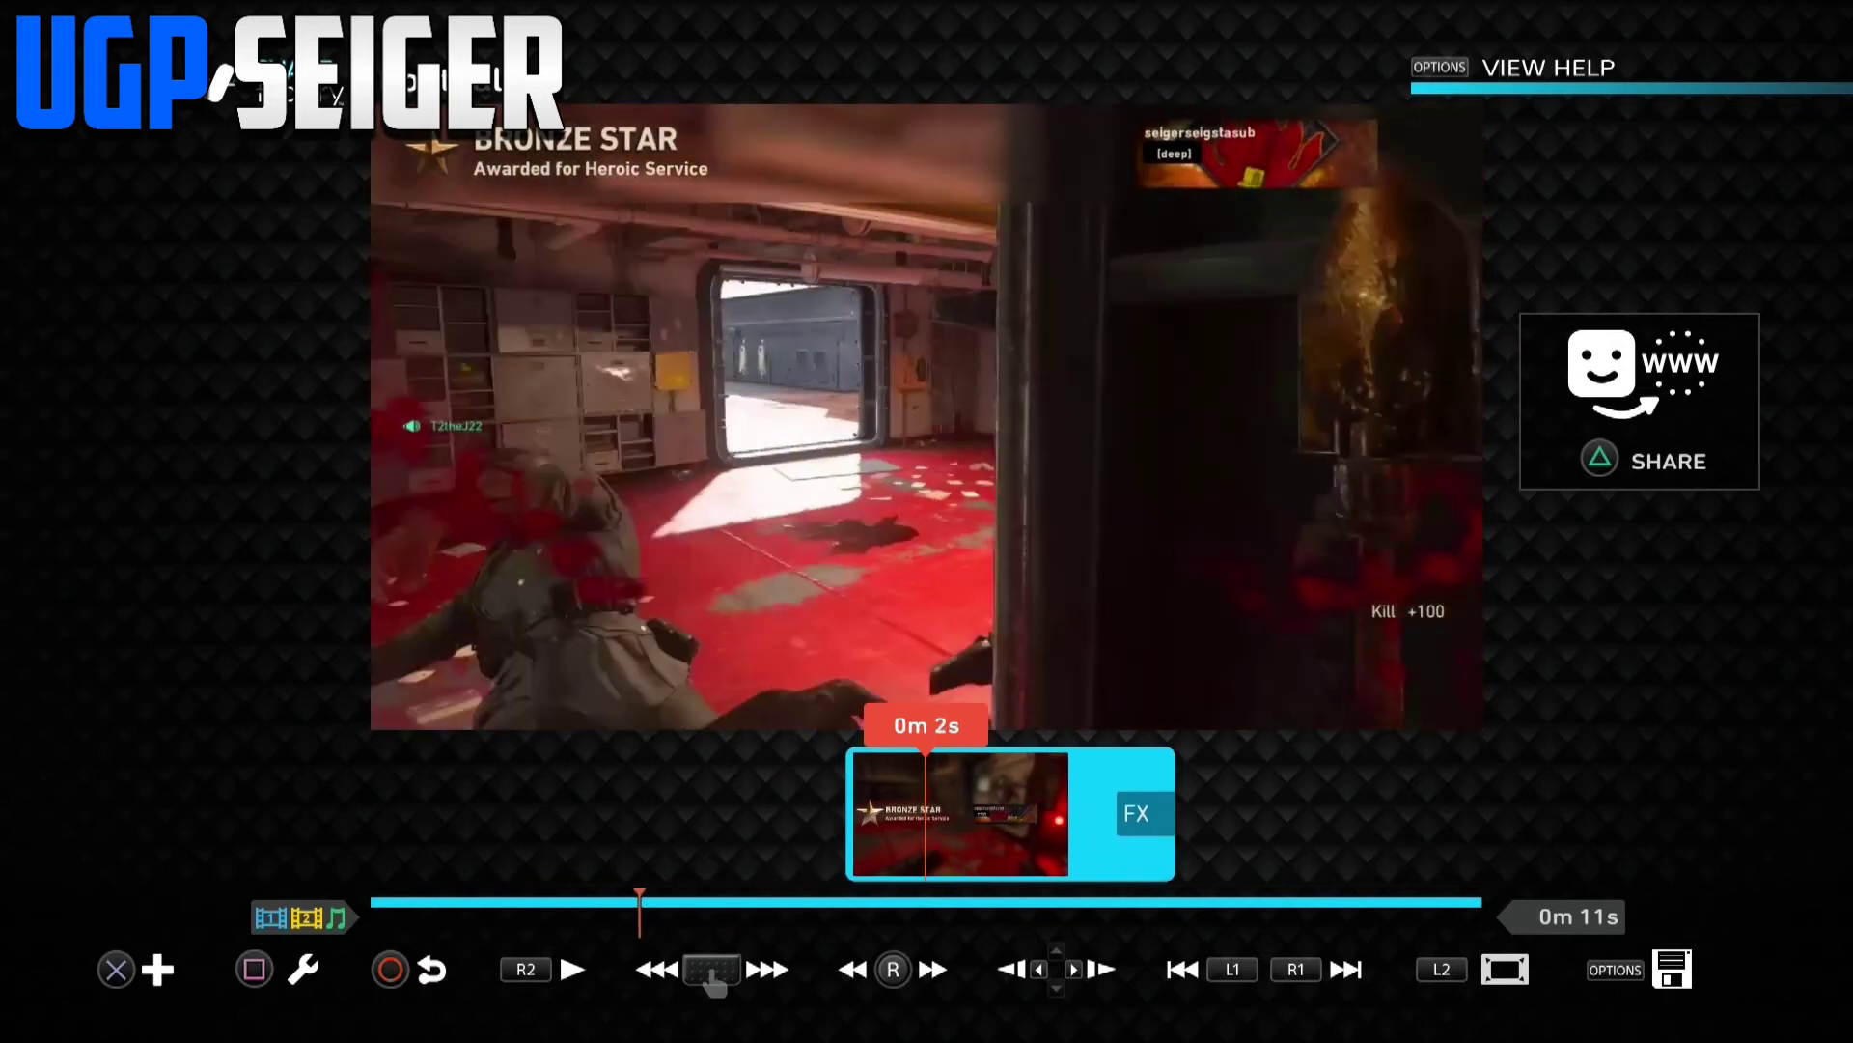
- Open the Saturate filter's settings, try high and low Intensity values, and set Intensity to about 0.20
key("Return")
key("Right")
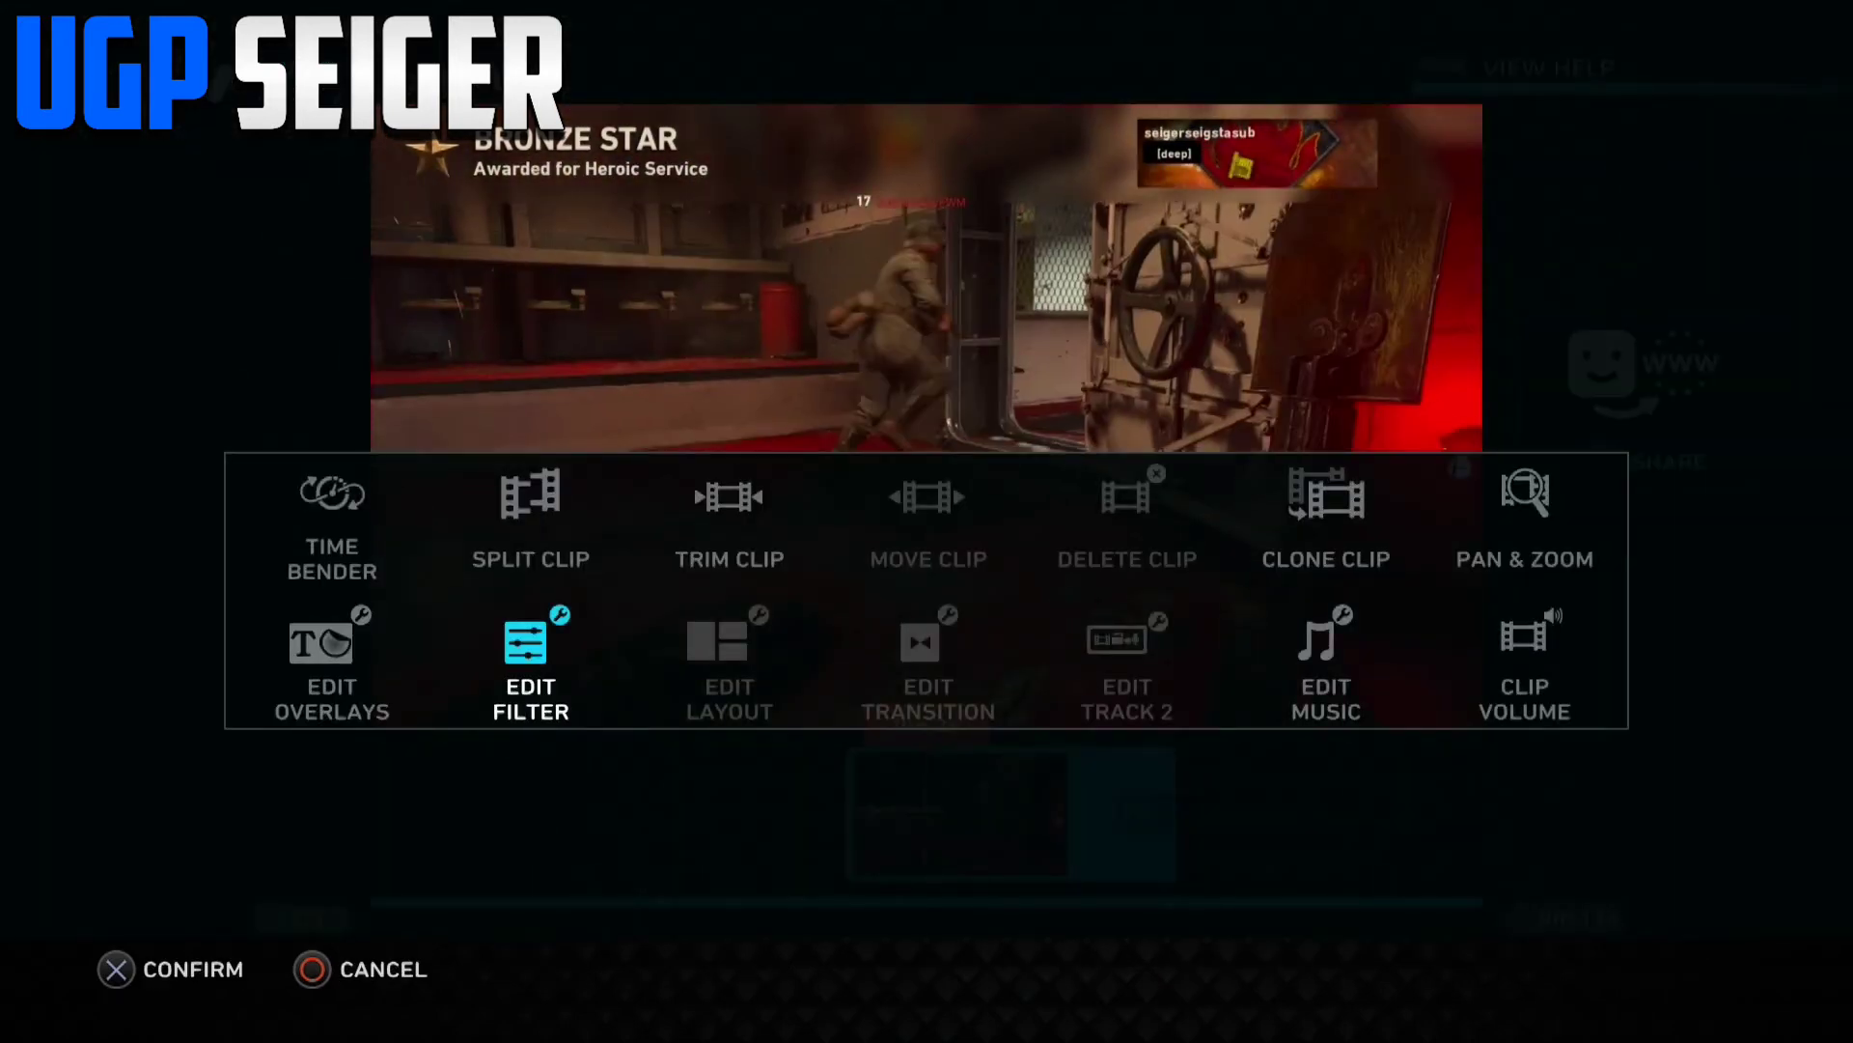
key("Escape")
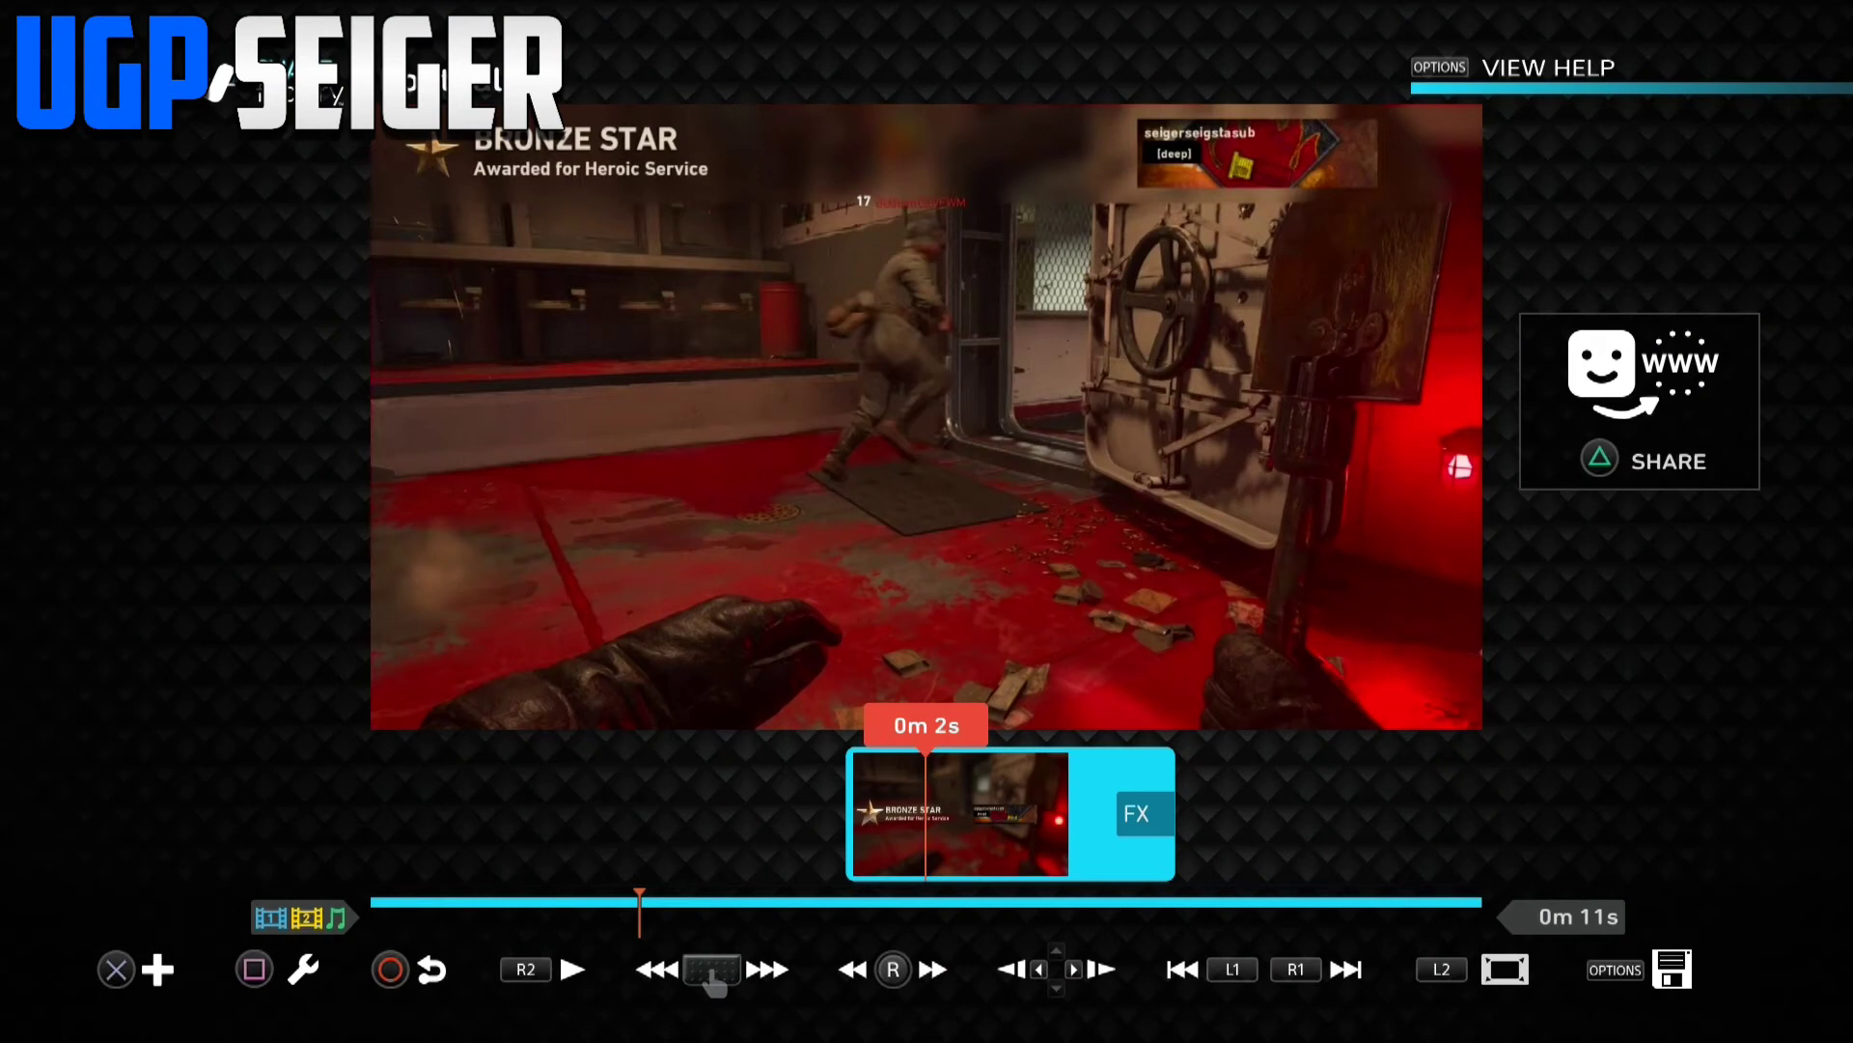
key("Return")
key("Right")
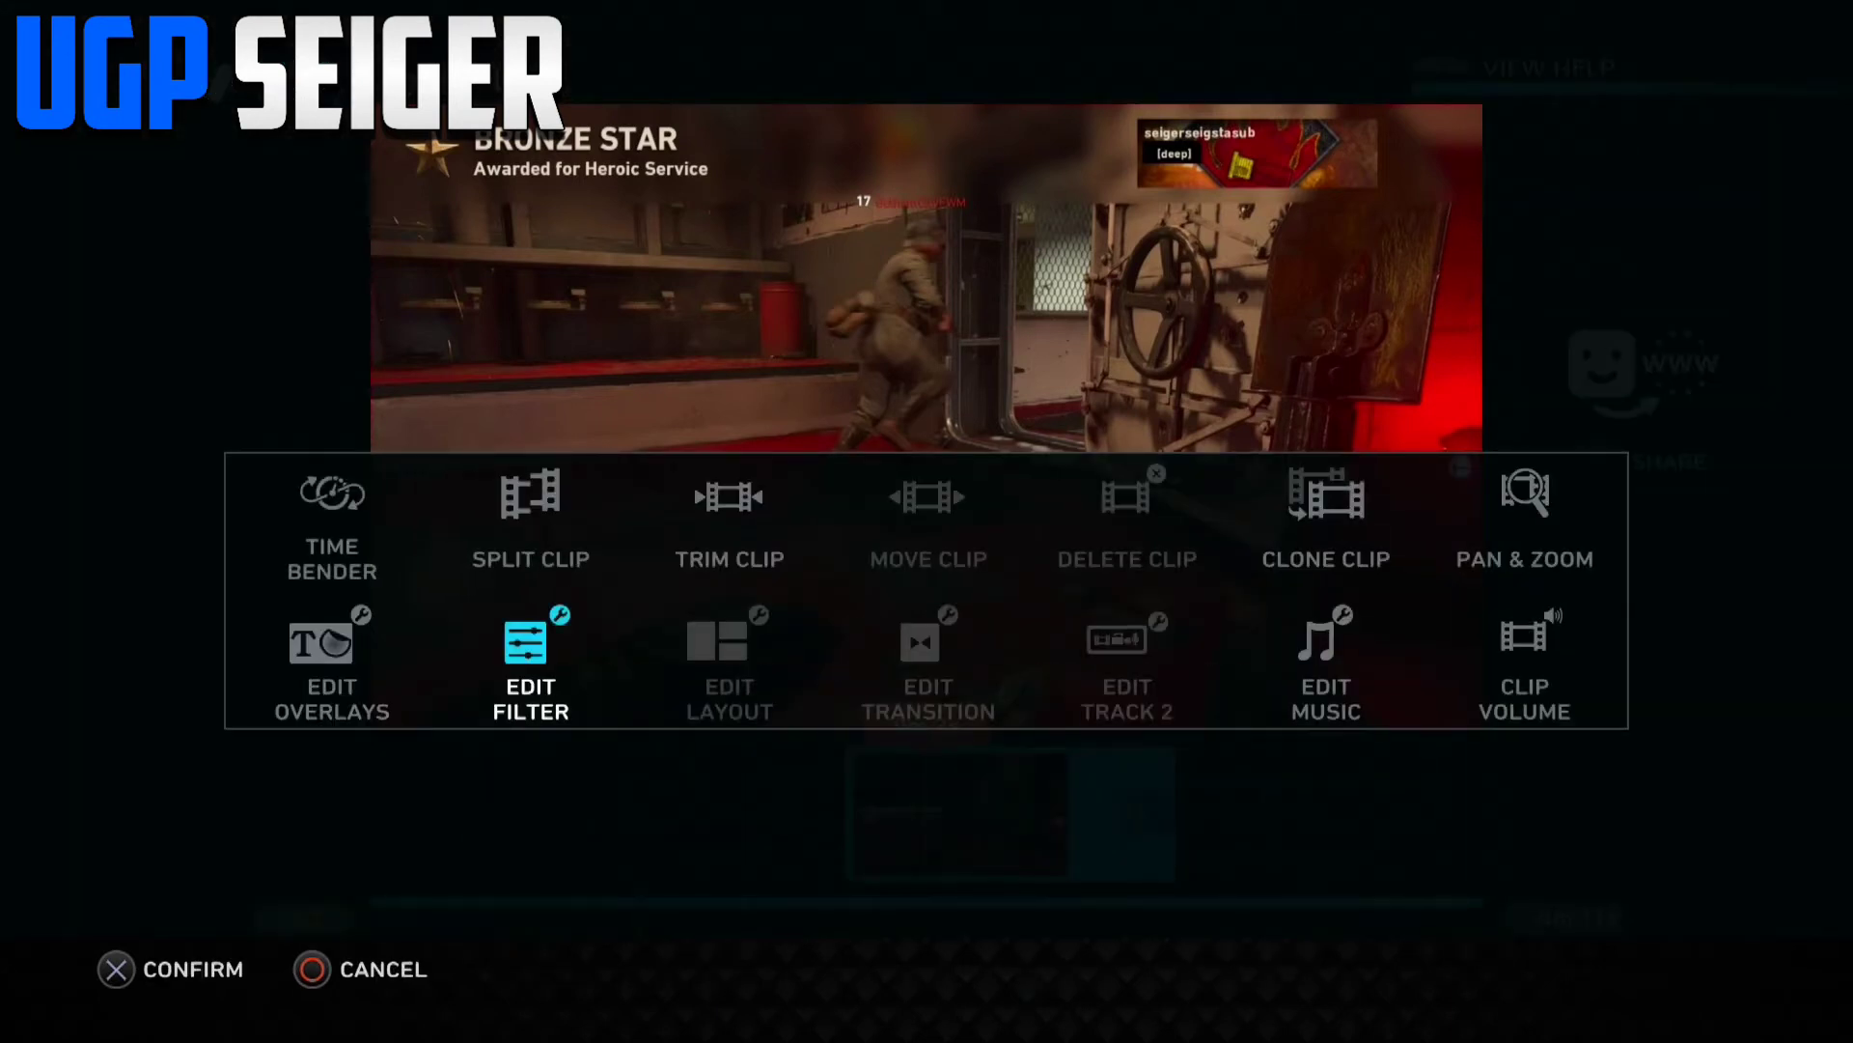
key("Return")
key("Right")
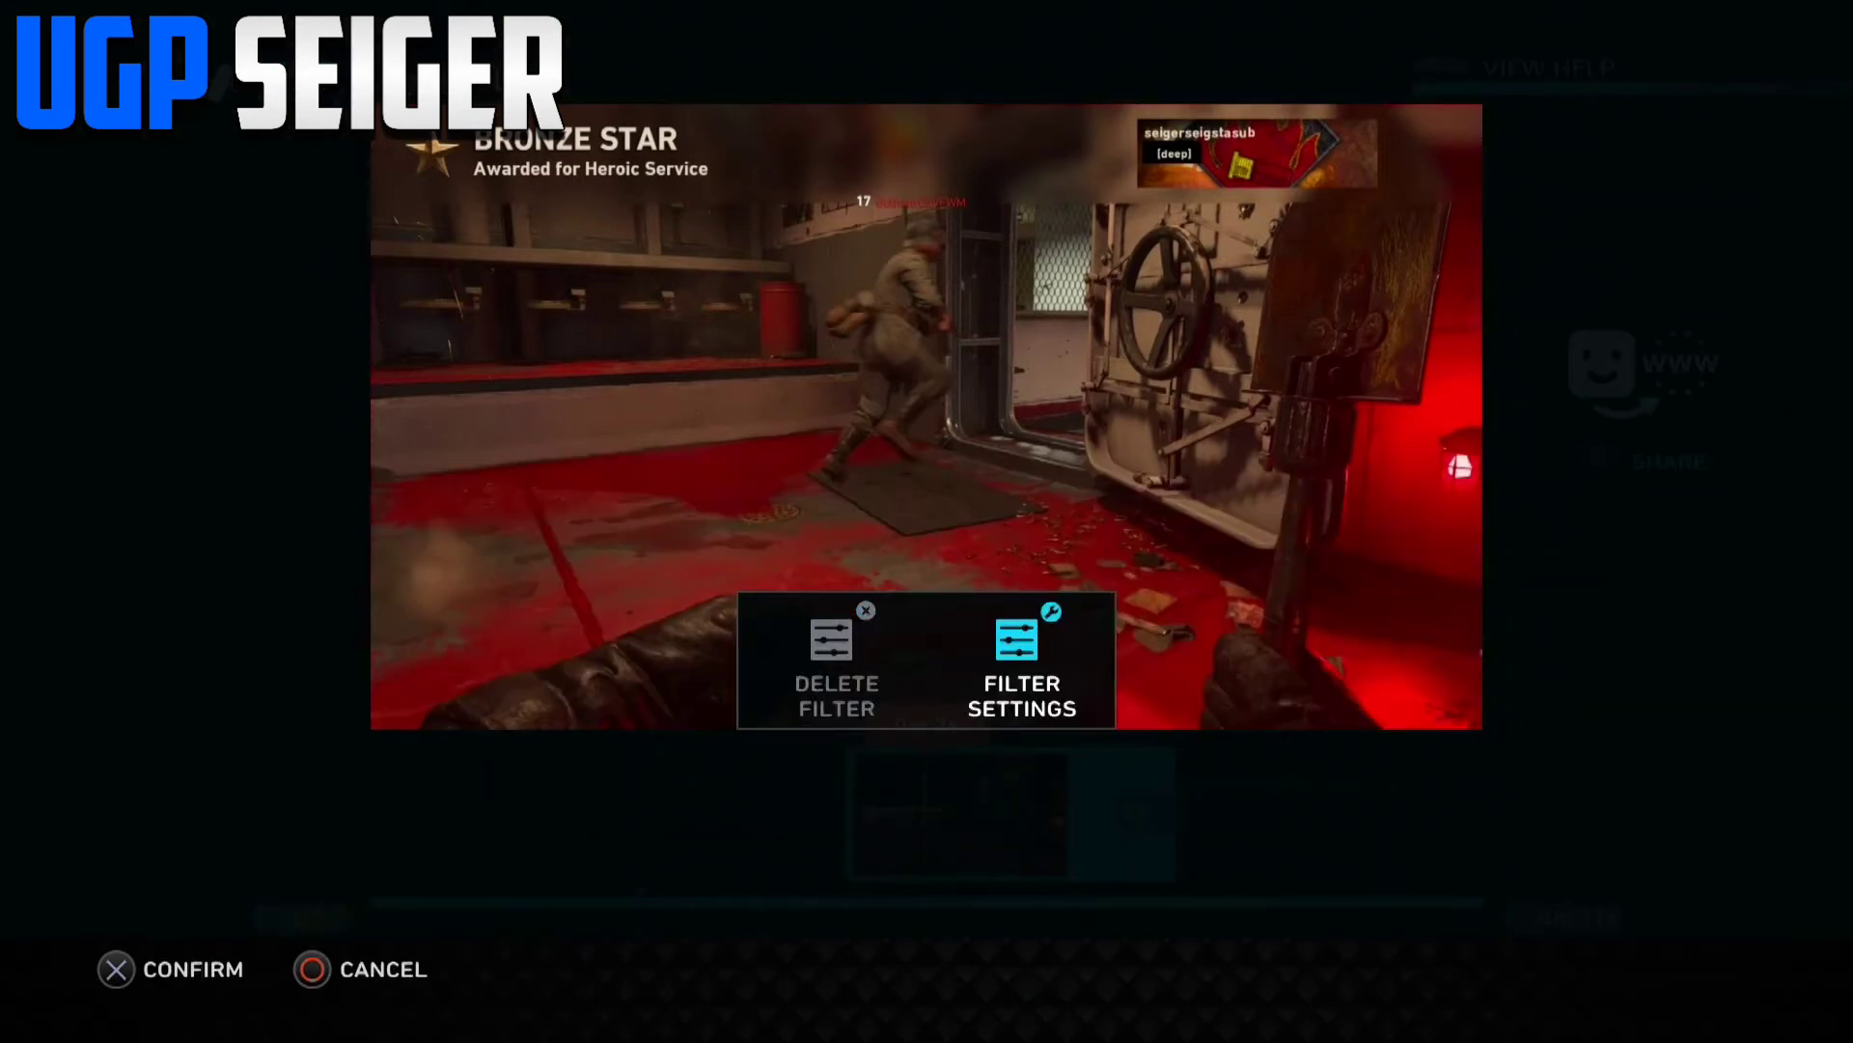
key("Return")
key("Right")
key("Right")
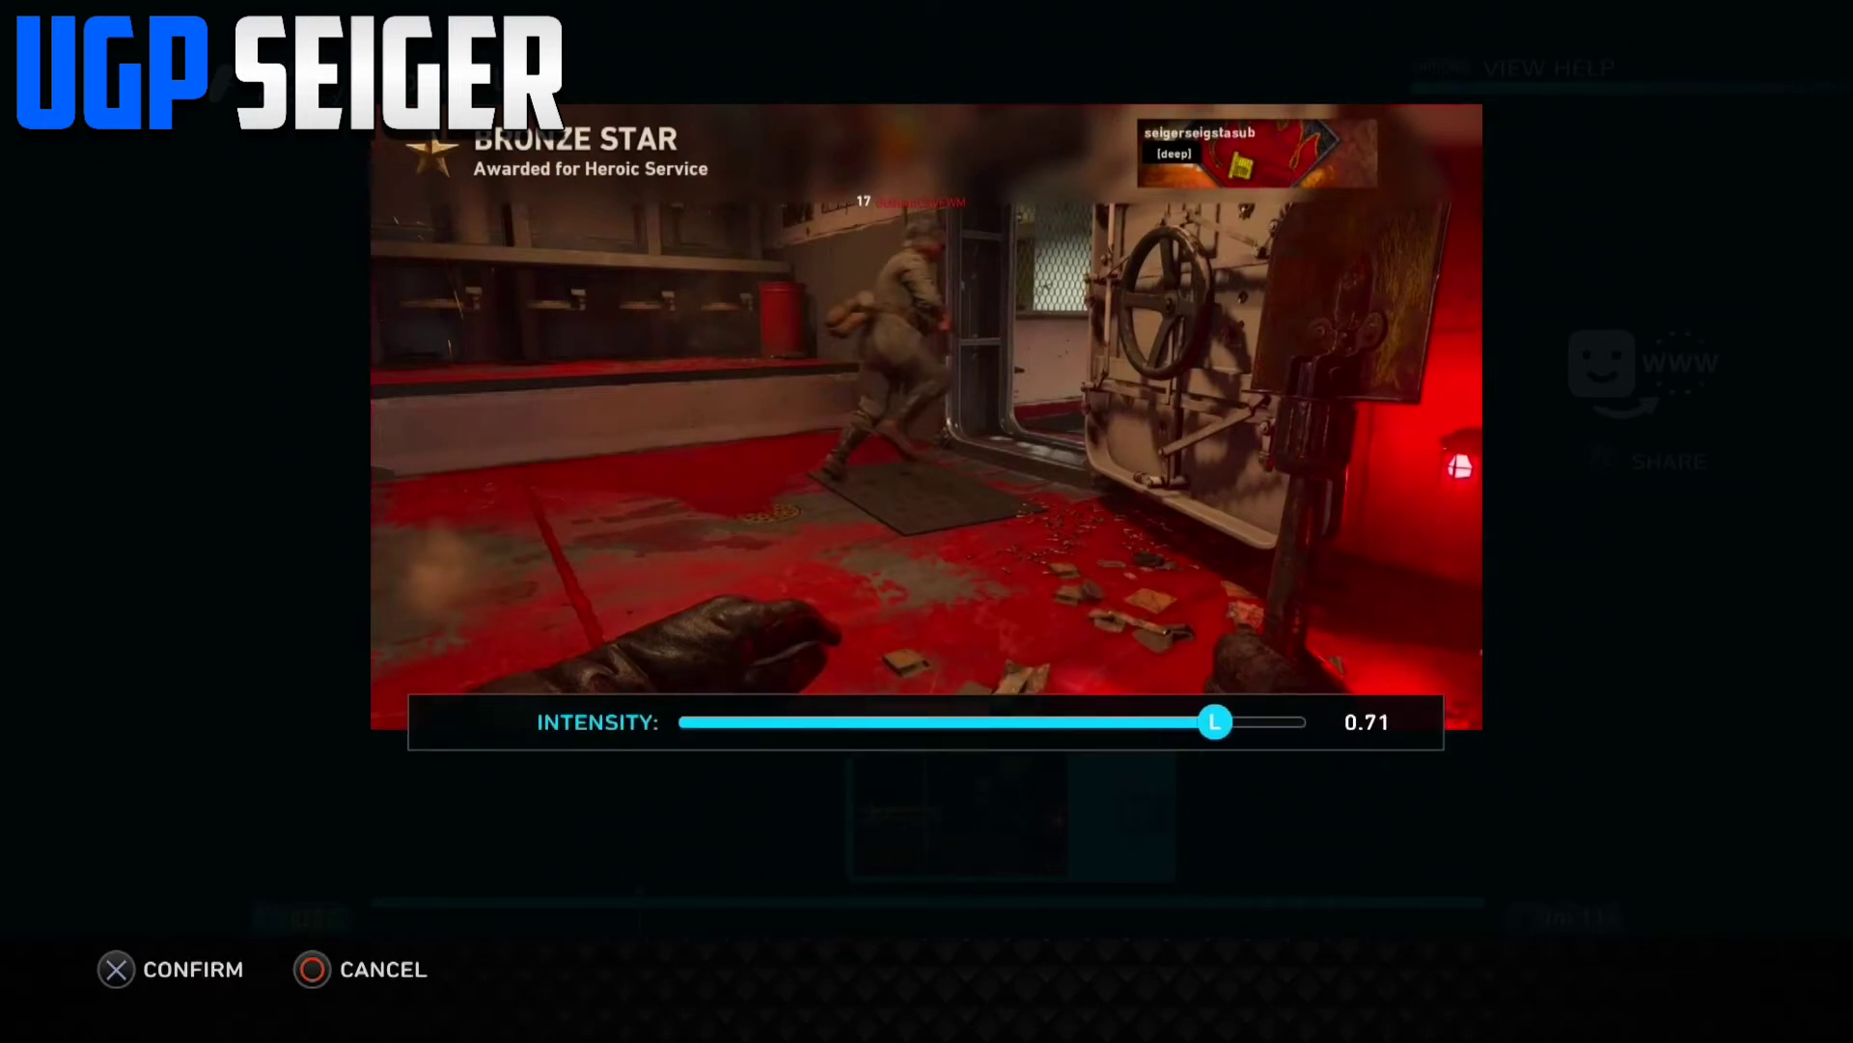
key("Left")
key("Left")
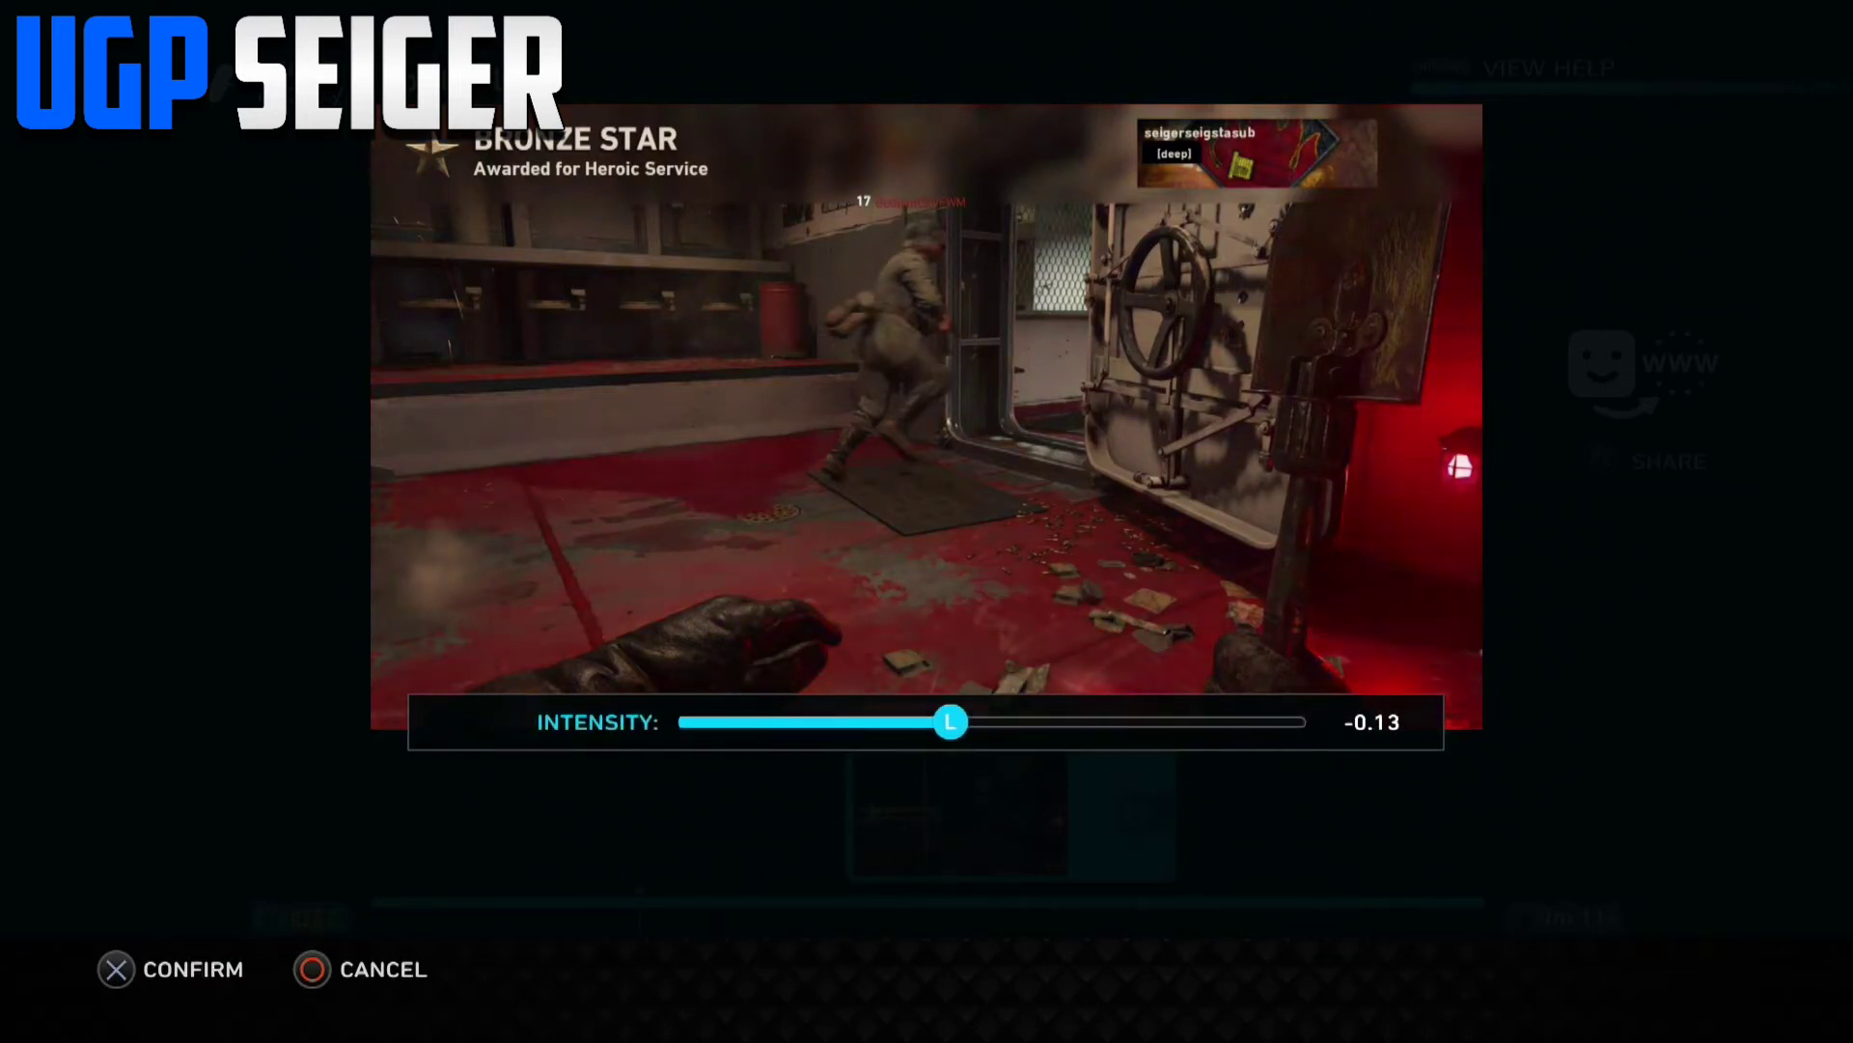
key("Right")
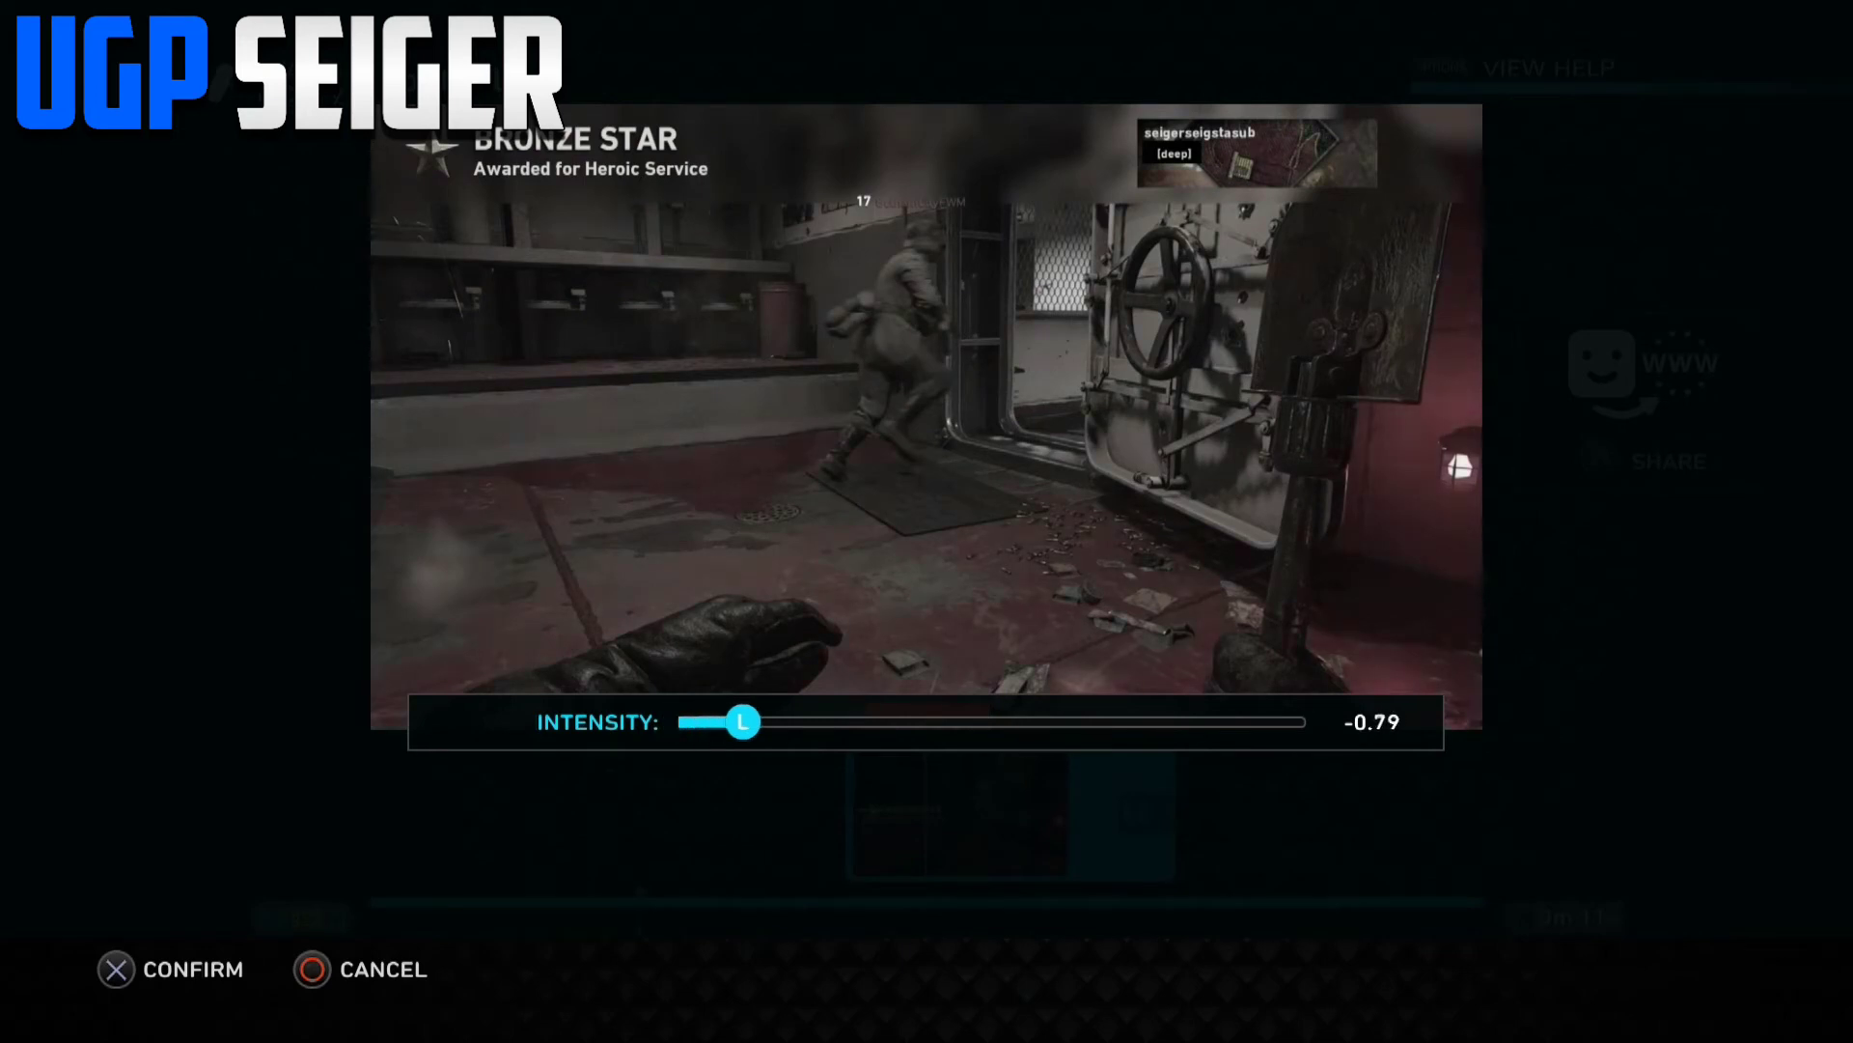
key("Left")
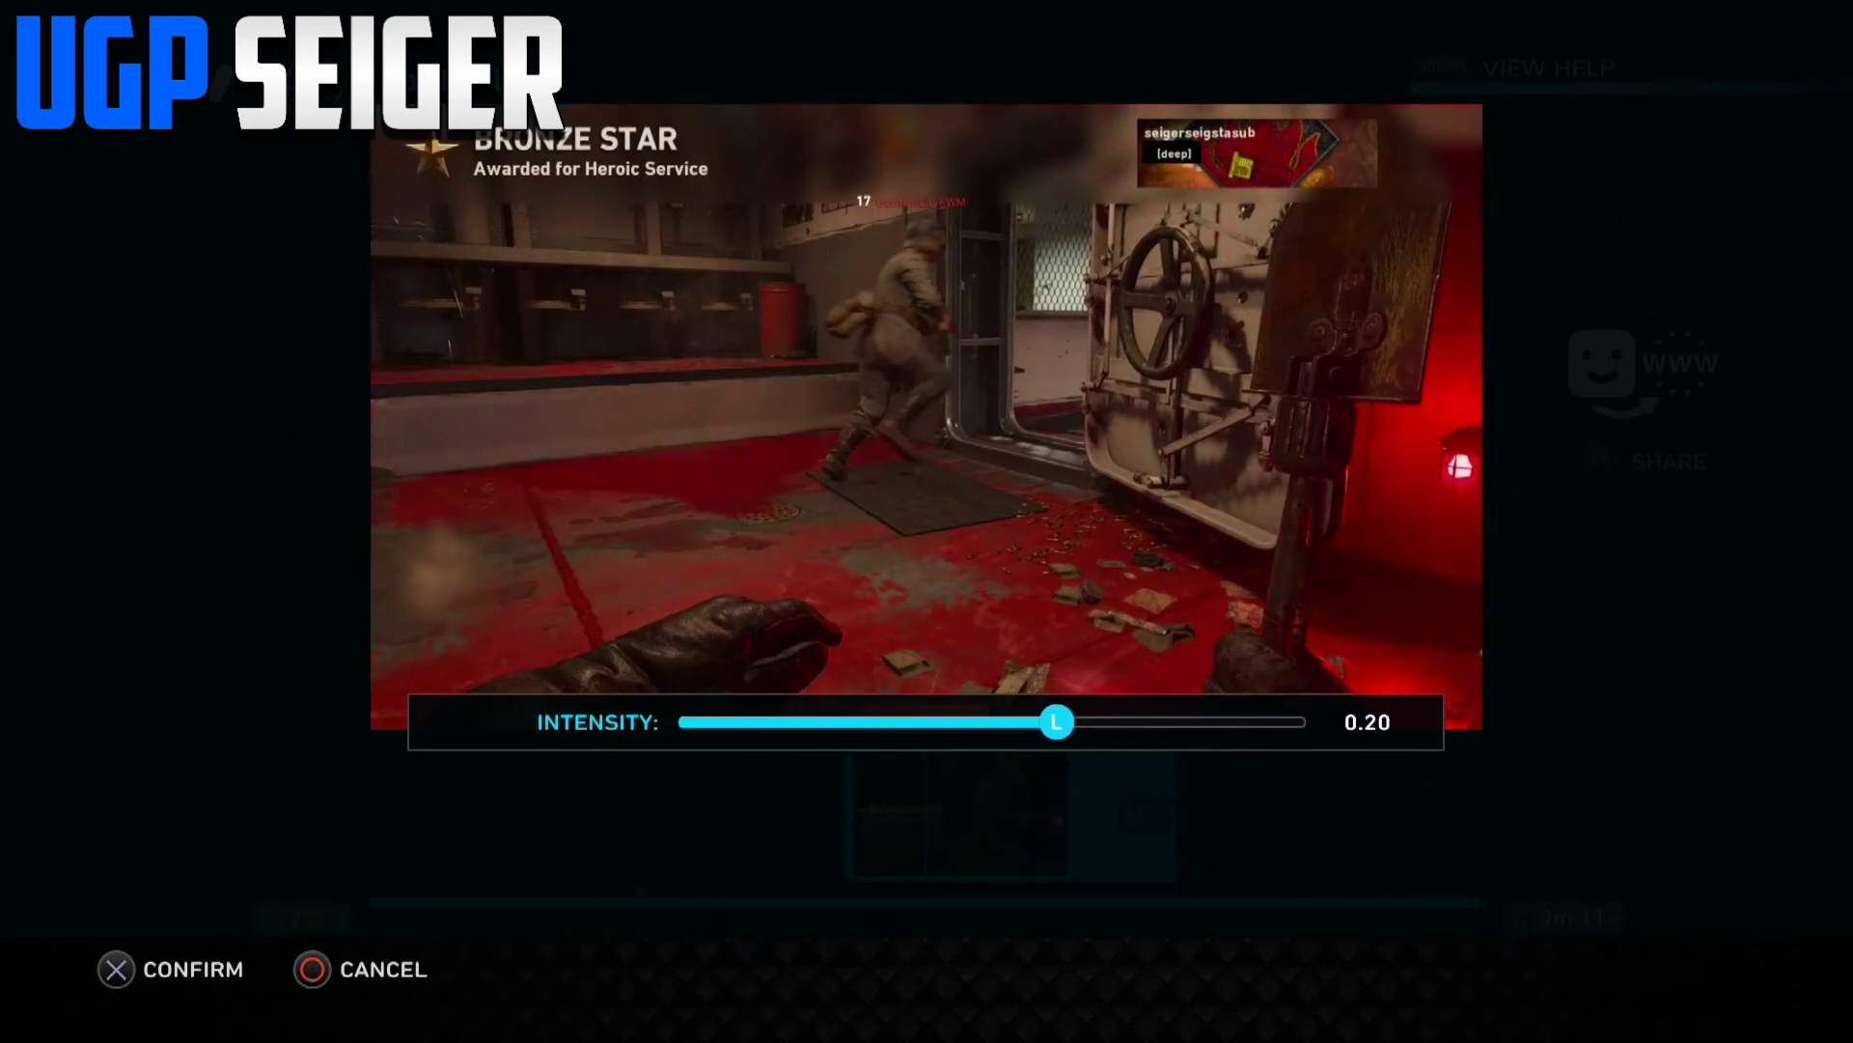
key("Return")
- Delete the Saturate filter from the clip
key("Return")
key("Return")
key("Return")
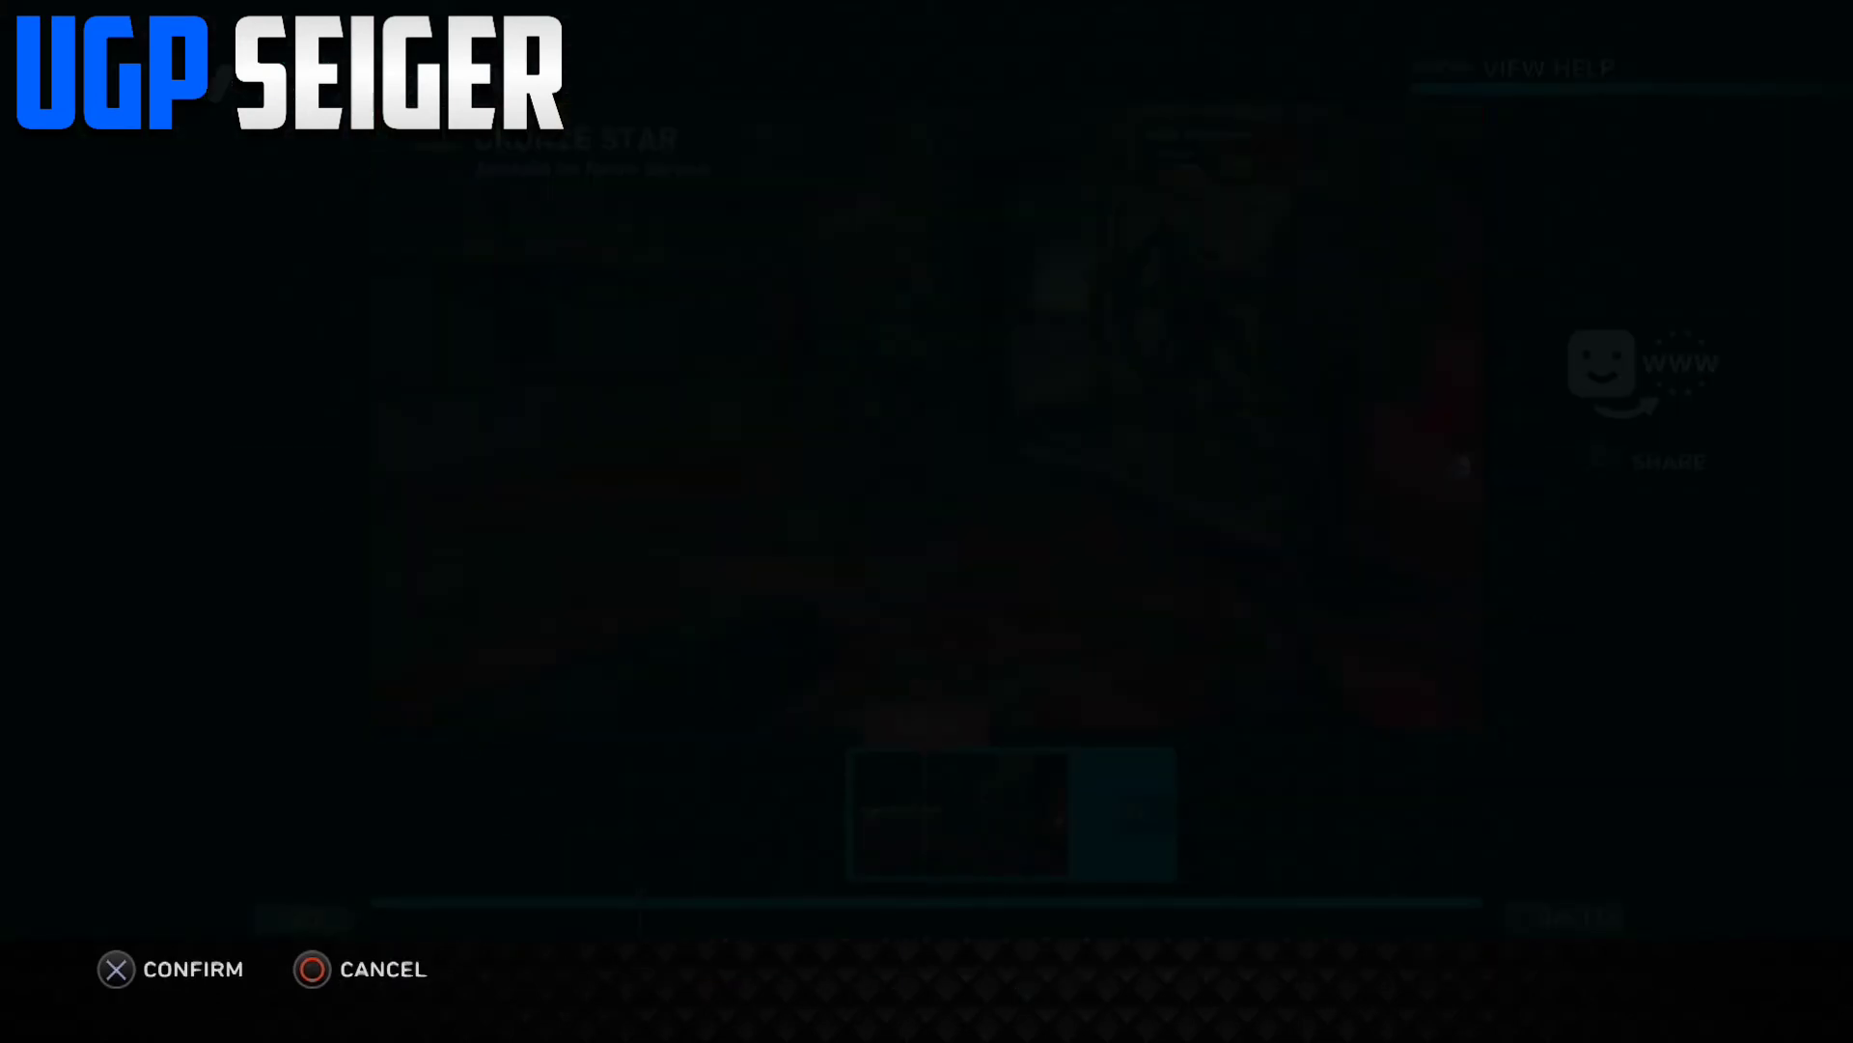
key("Return")
key("Return")
key("Return")
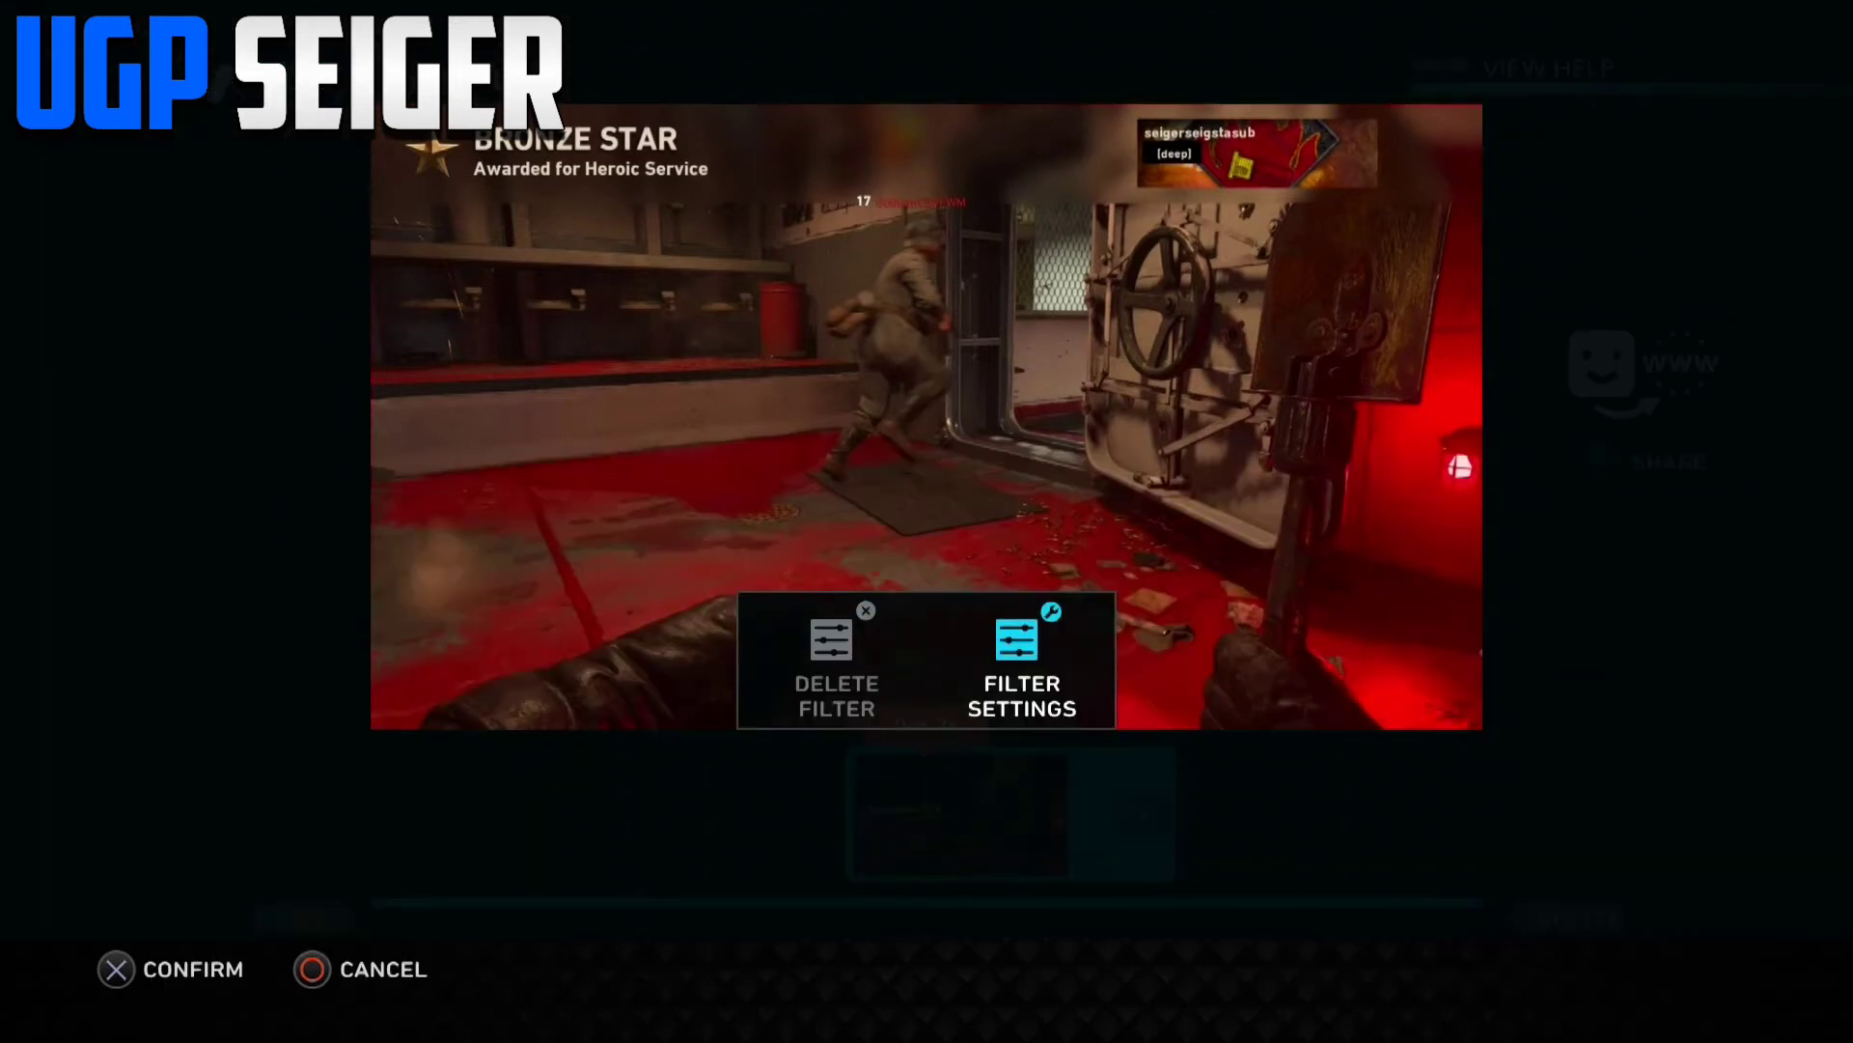
key("Return")
key("Return")
key("Return")
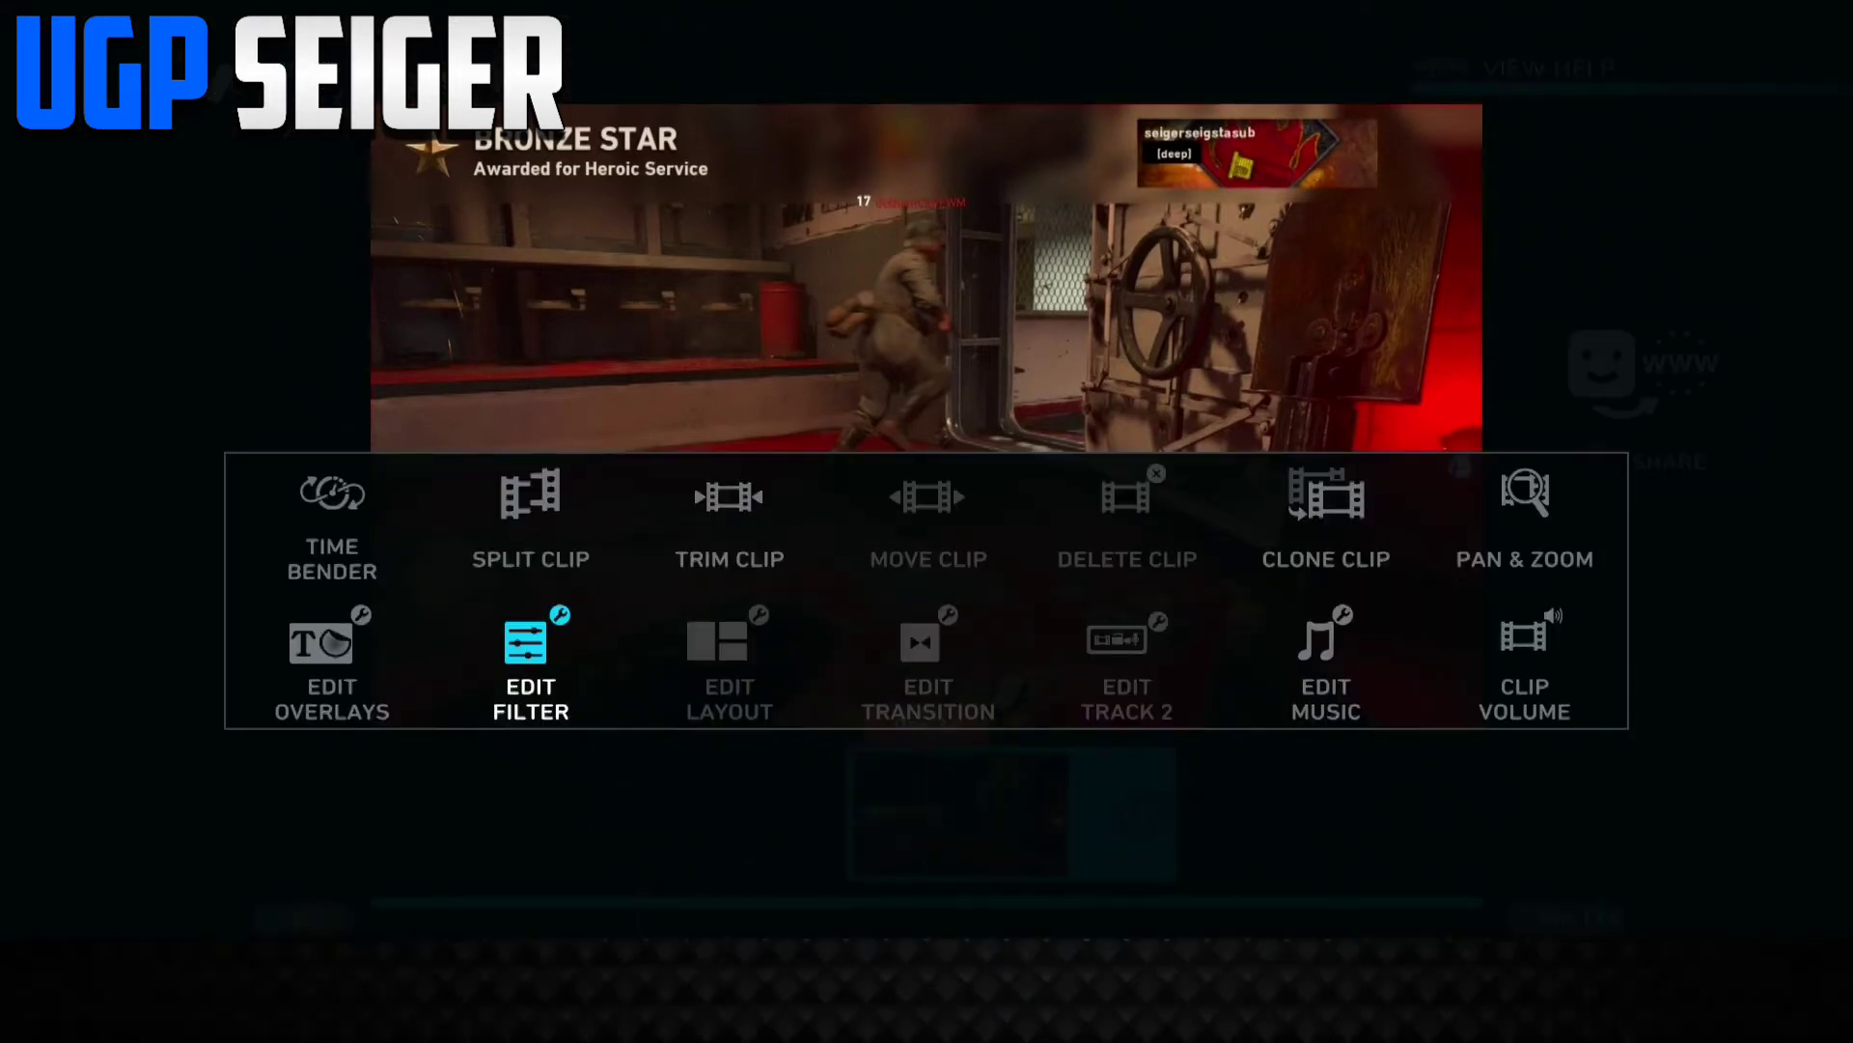
key("Return")
key("Left")
key("Return")
key("Left")
key("Return")
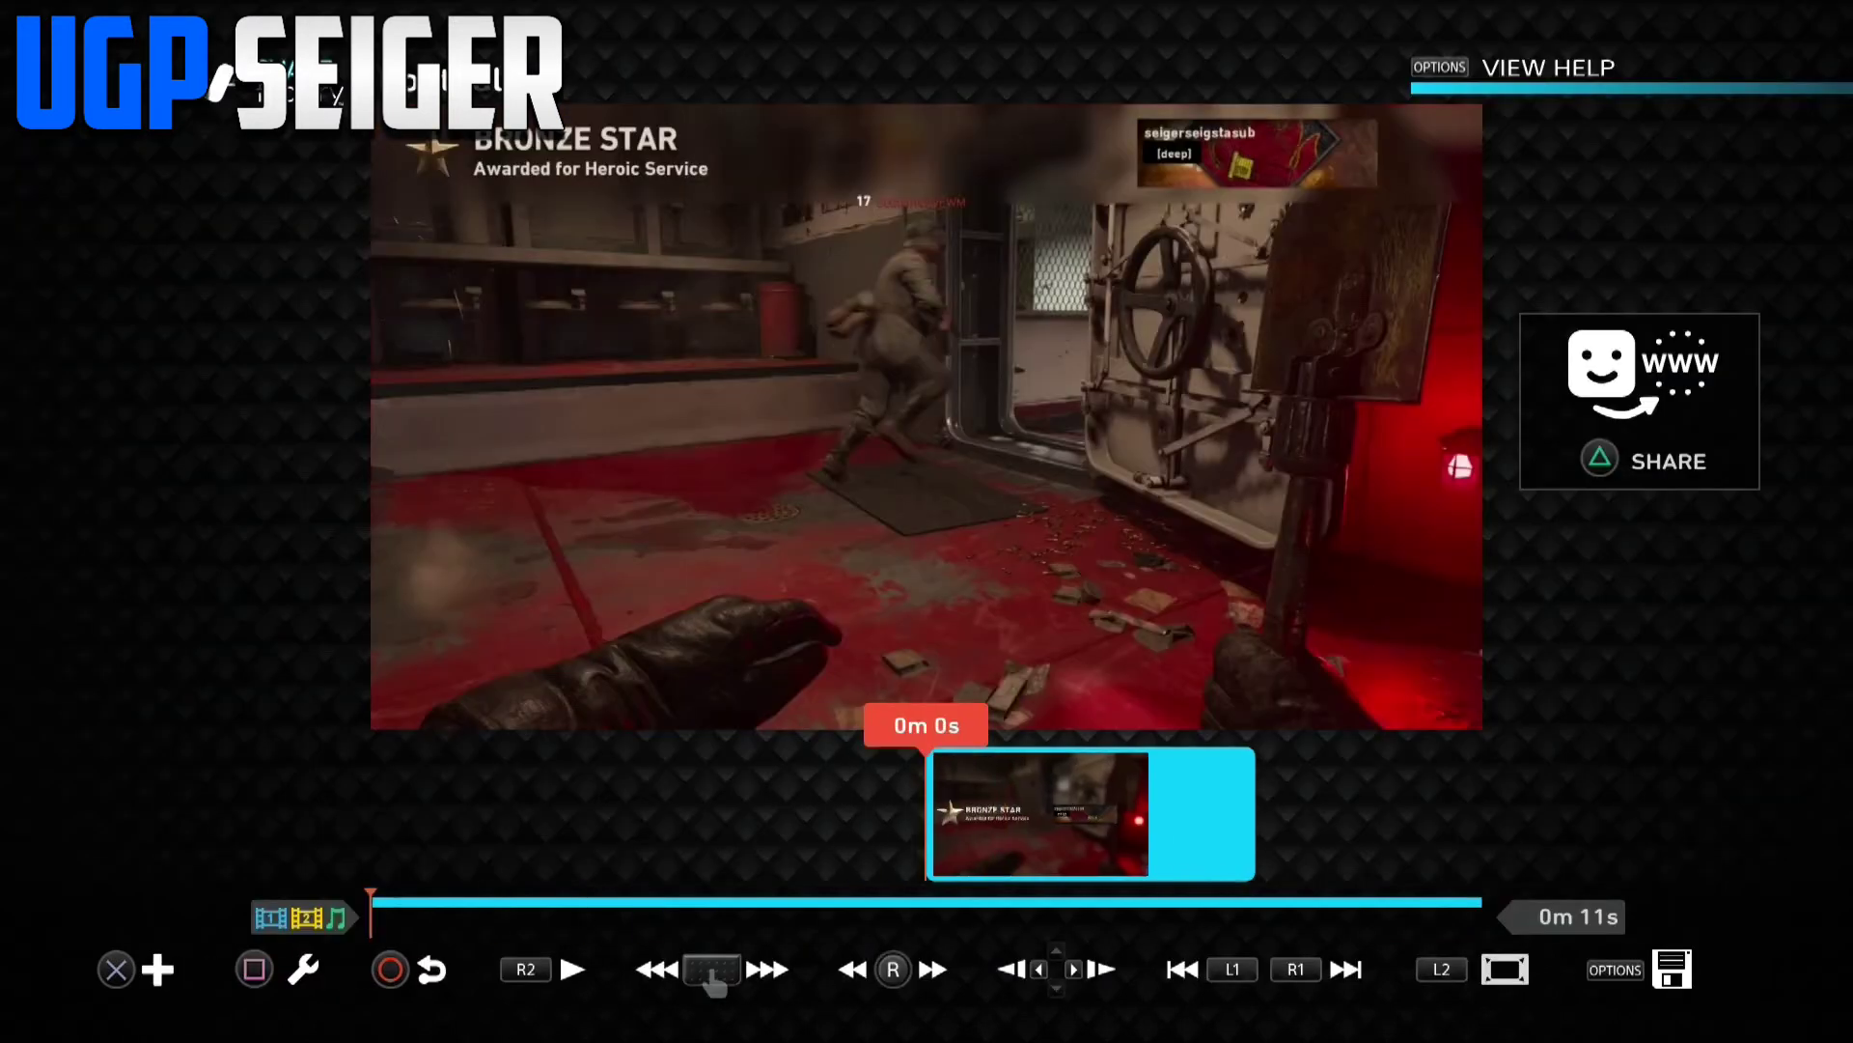
- Apply the Bottom Left Panel layout to the clip and preview it
key("Return")
key("Right")
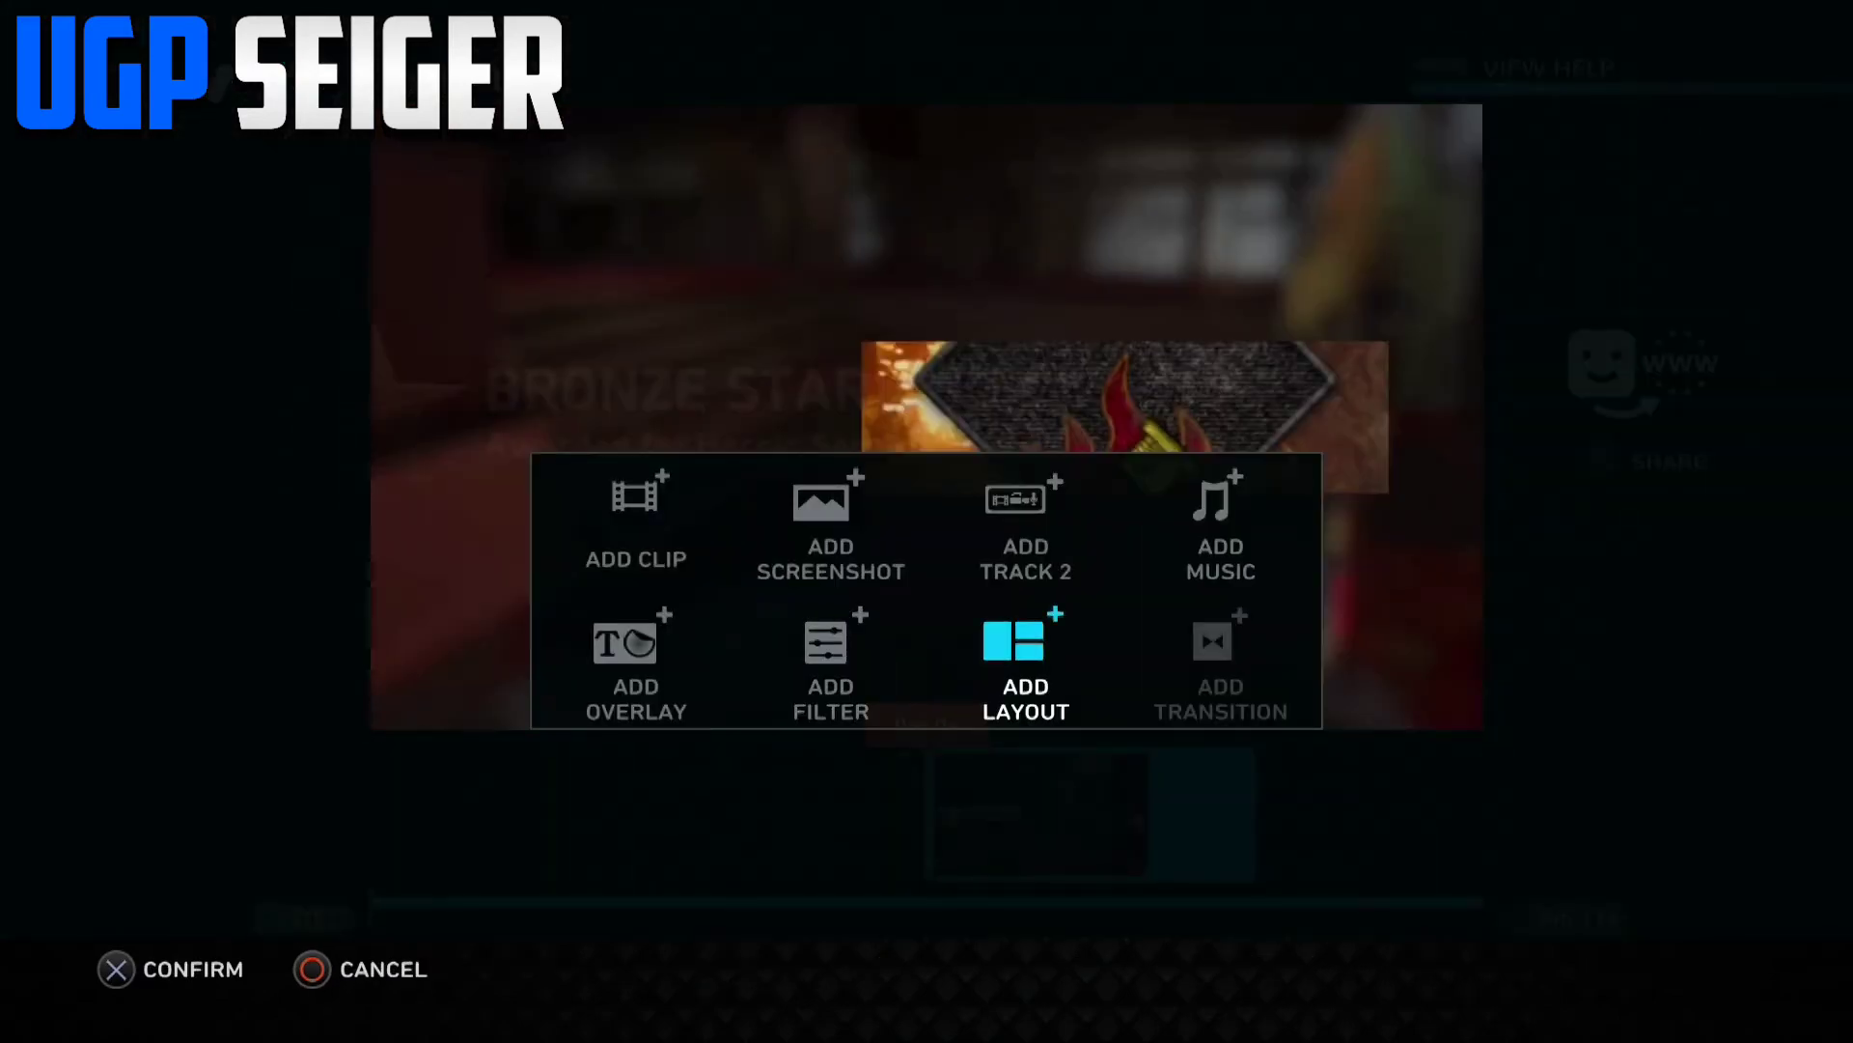
key("Return")
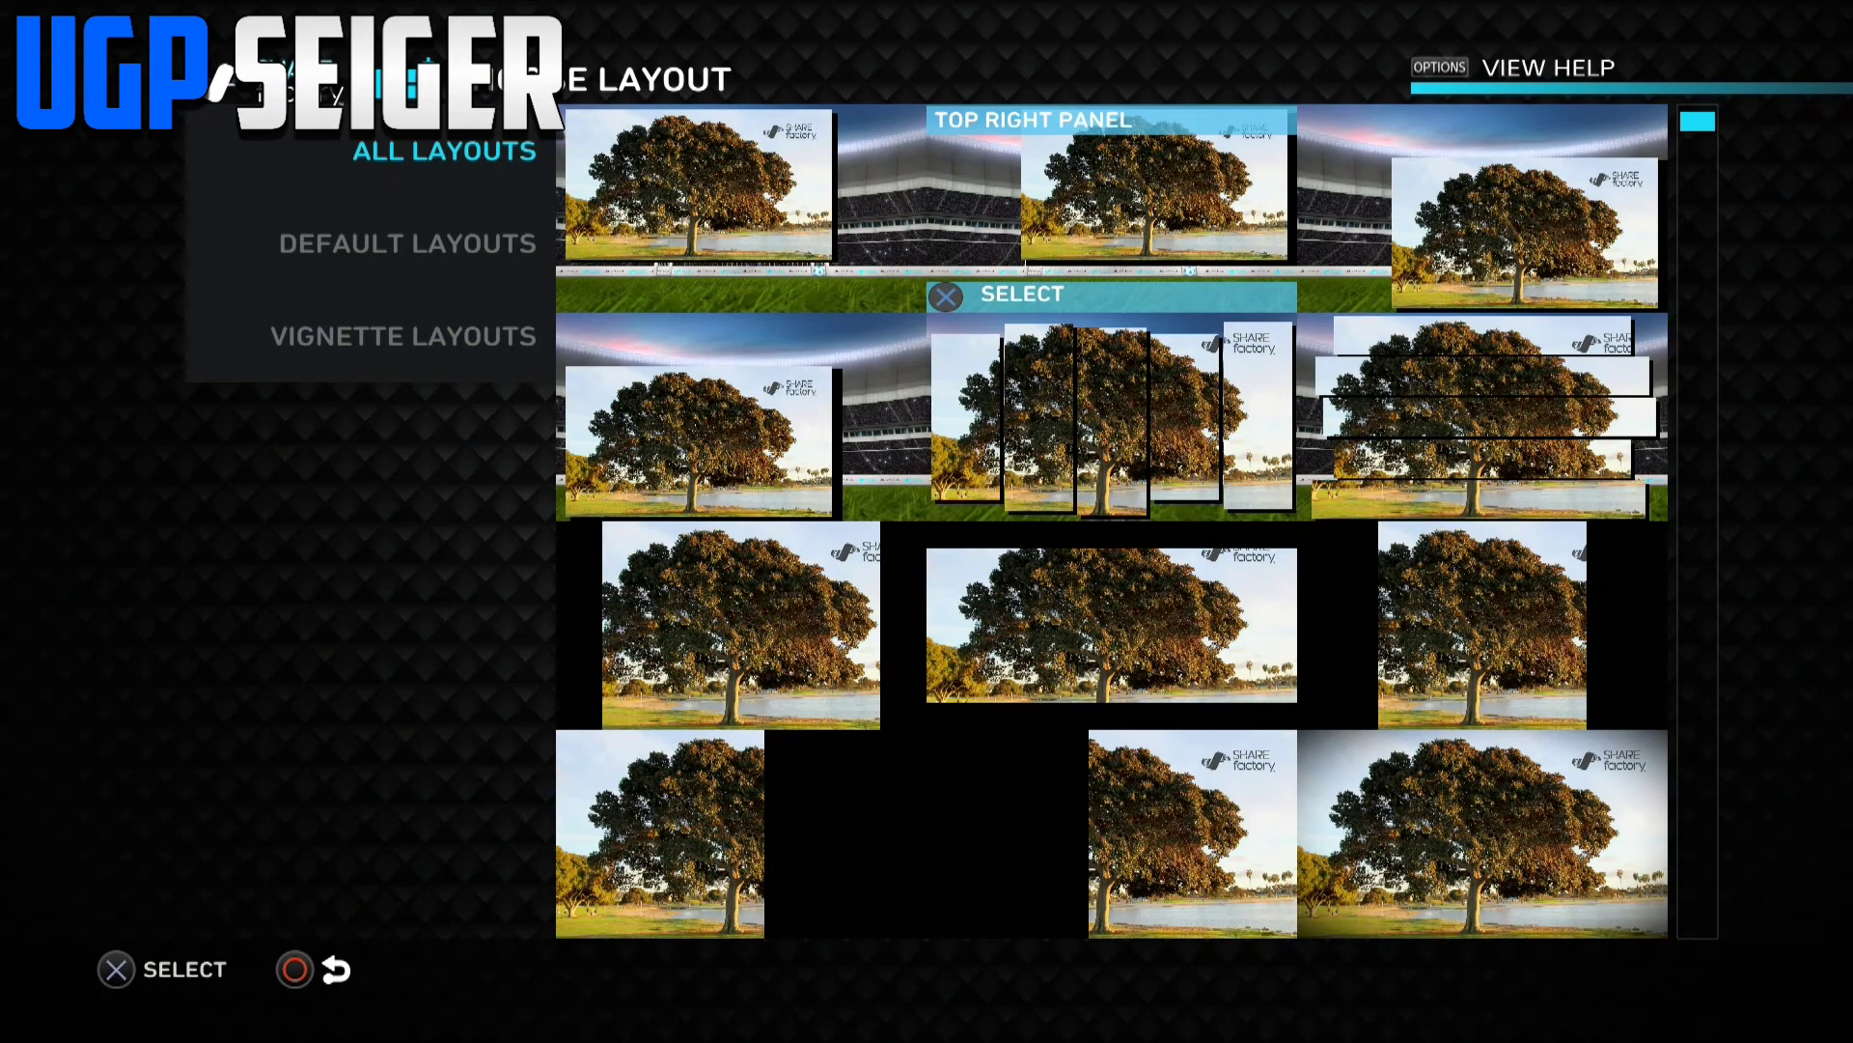
key("Down")
key("Up")
key("Down")
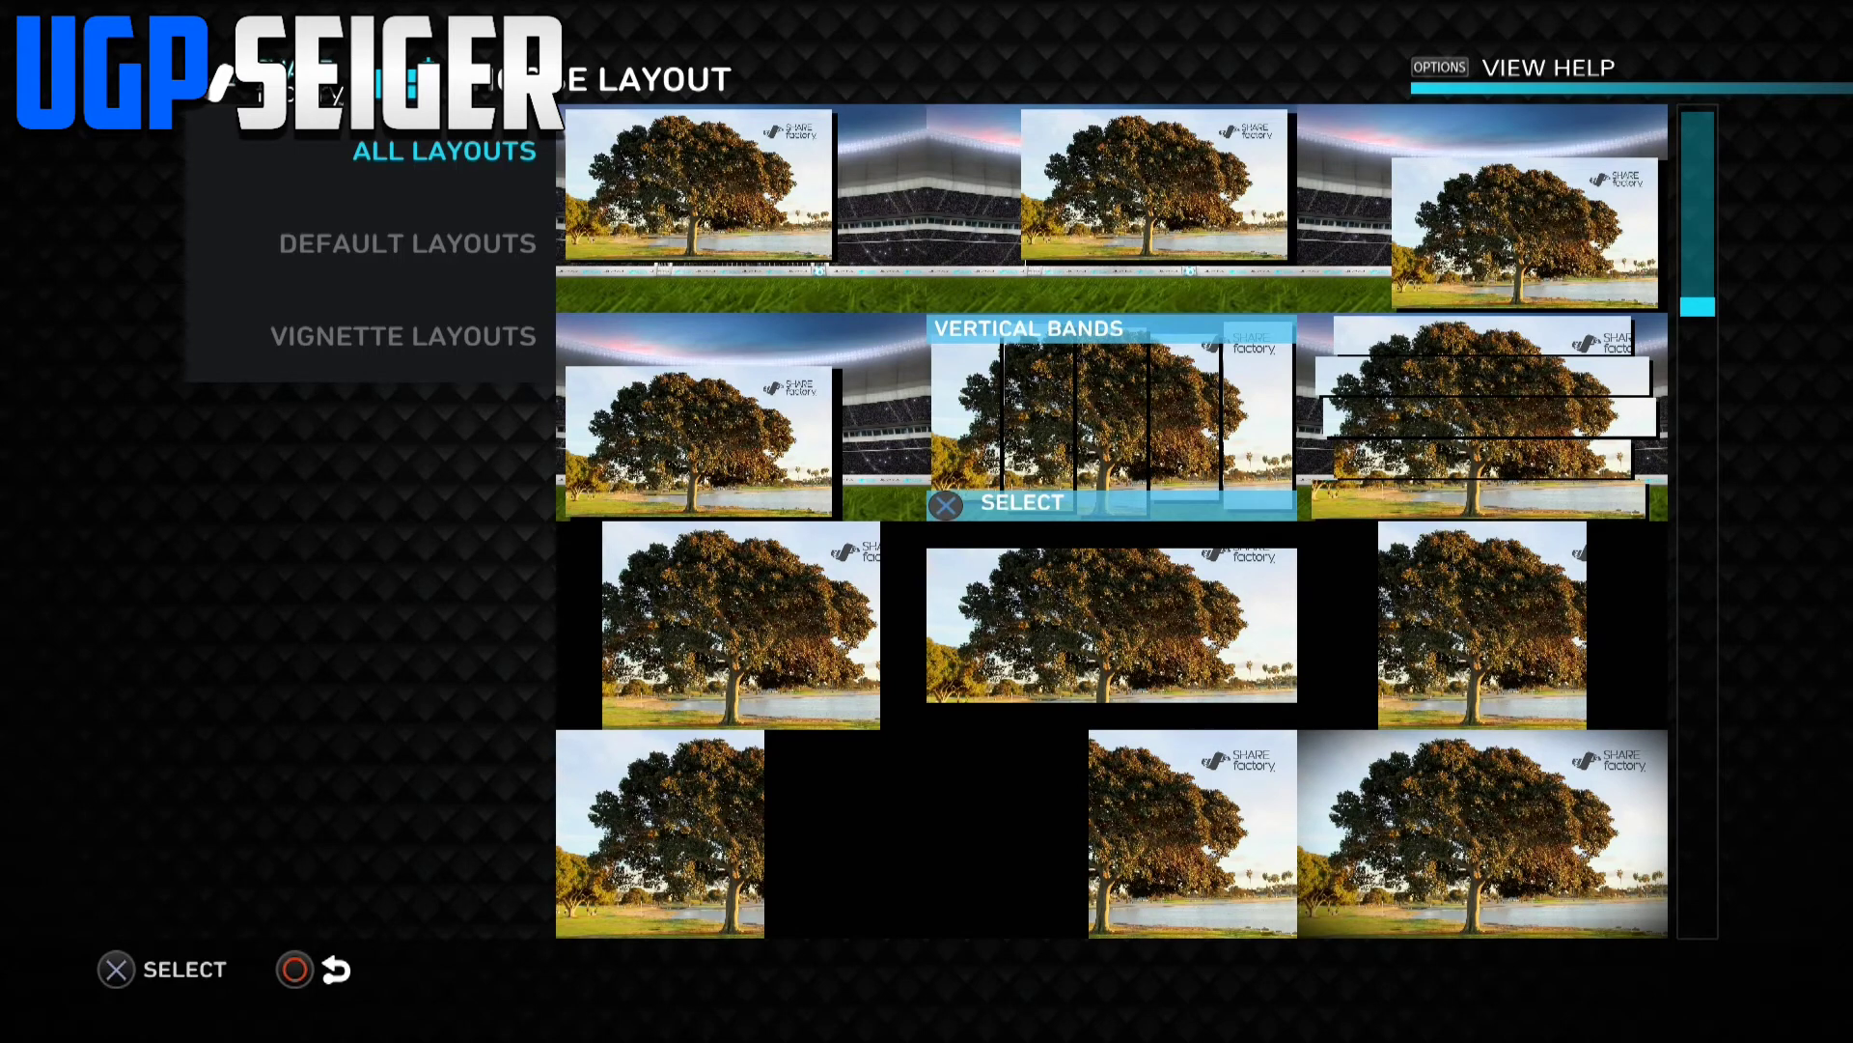
key("Left")
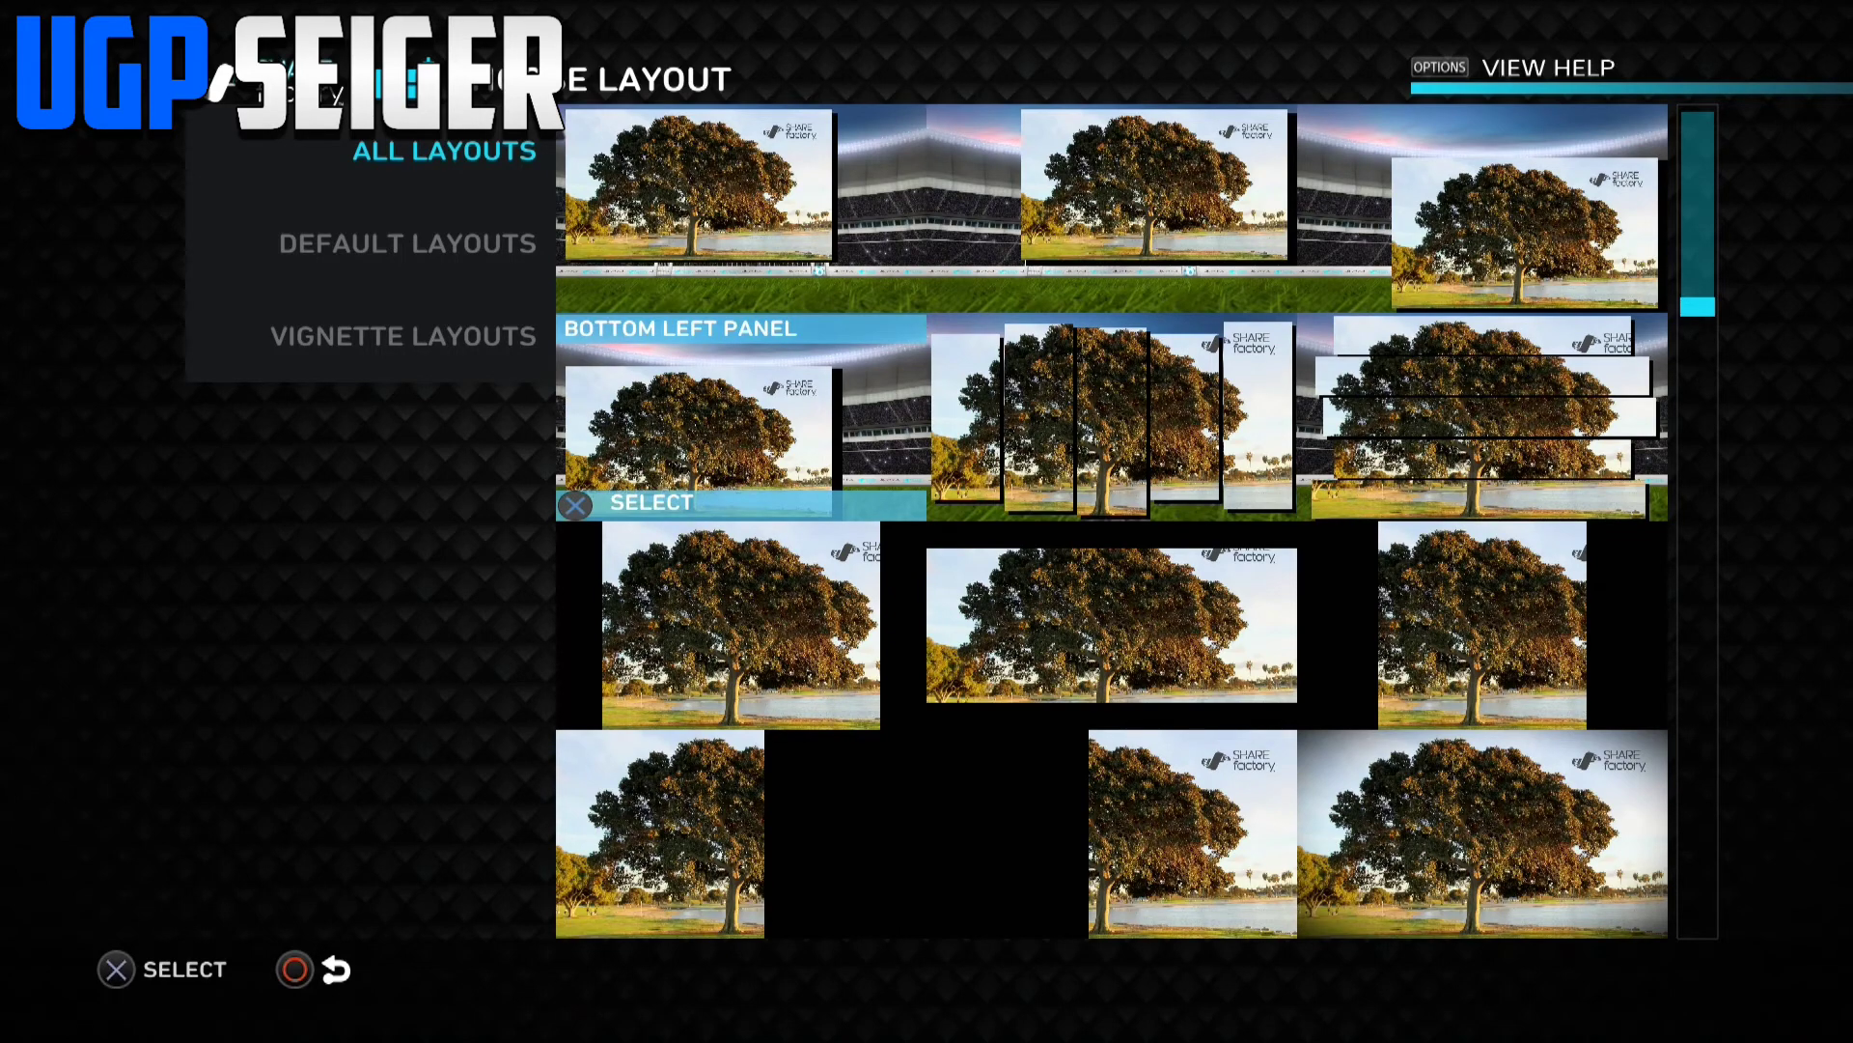
key("Return")
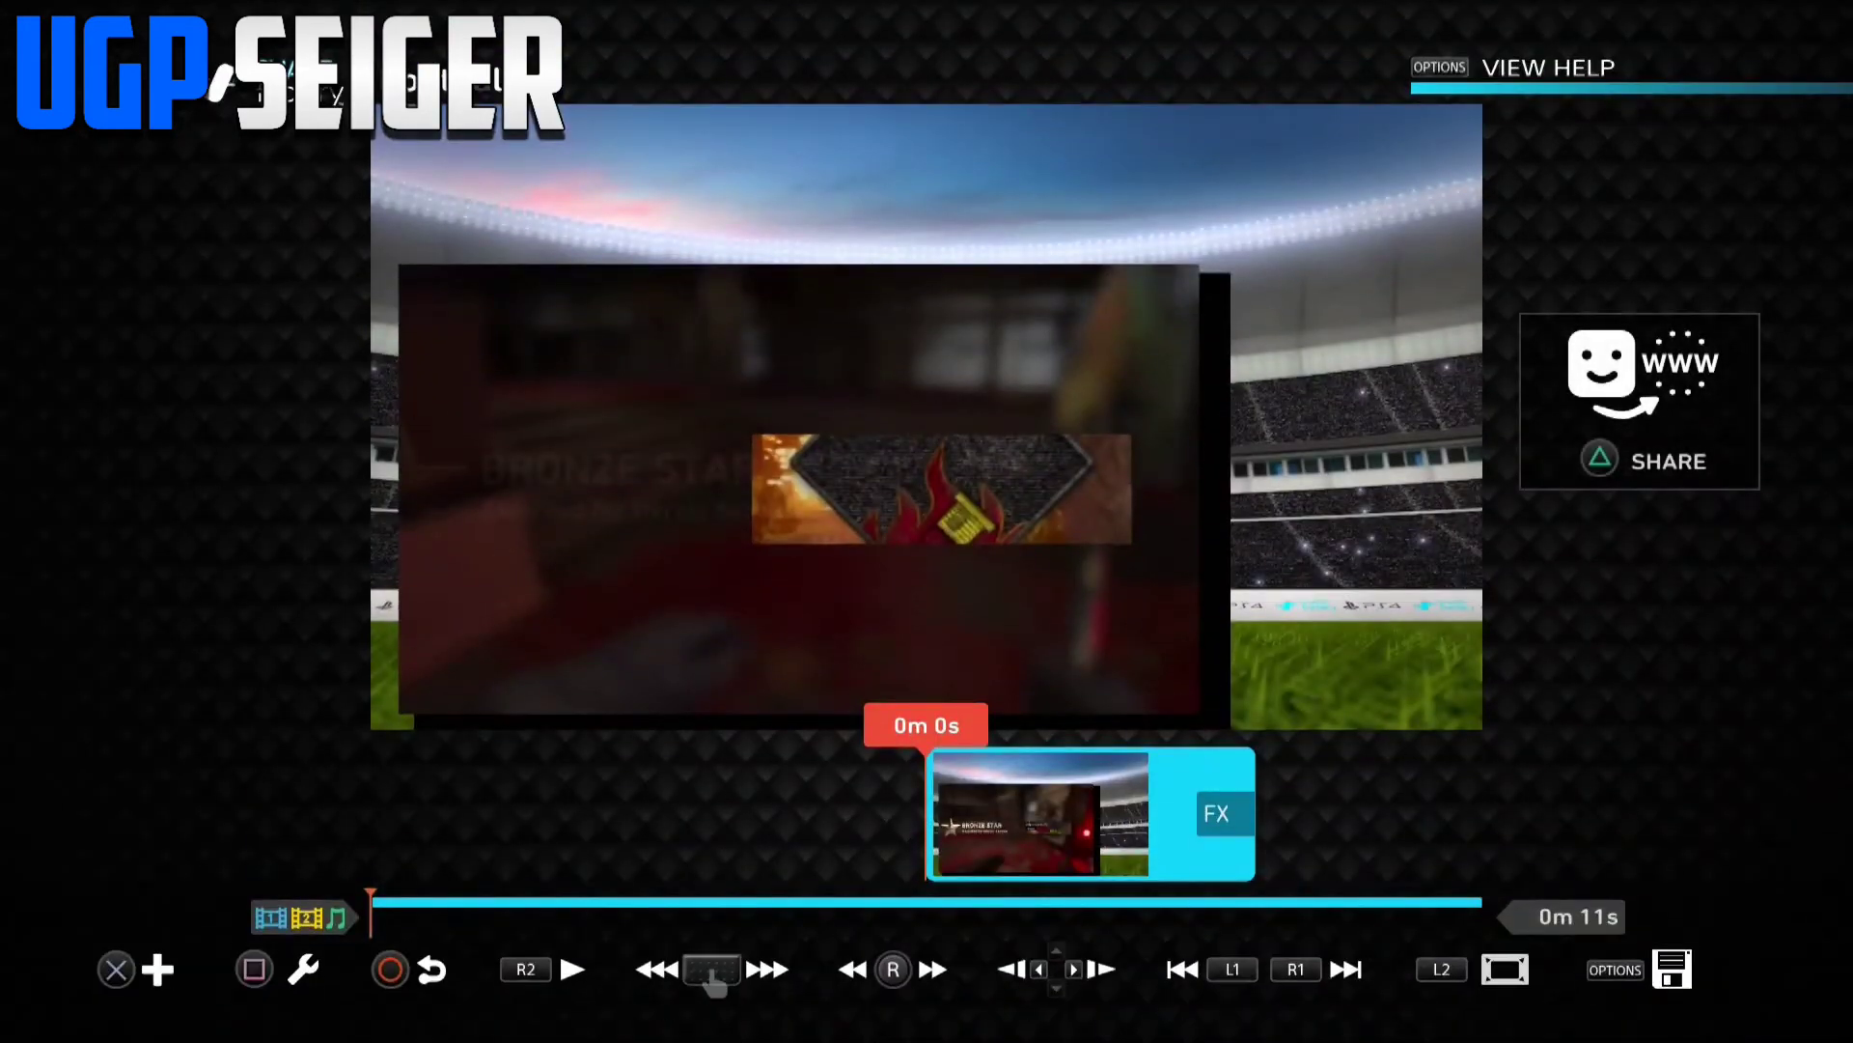
key("space")
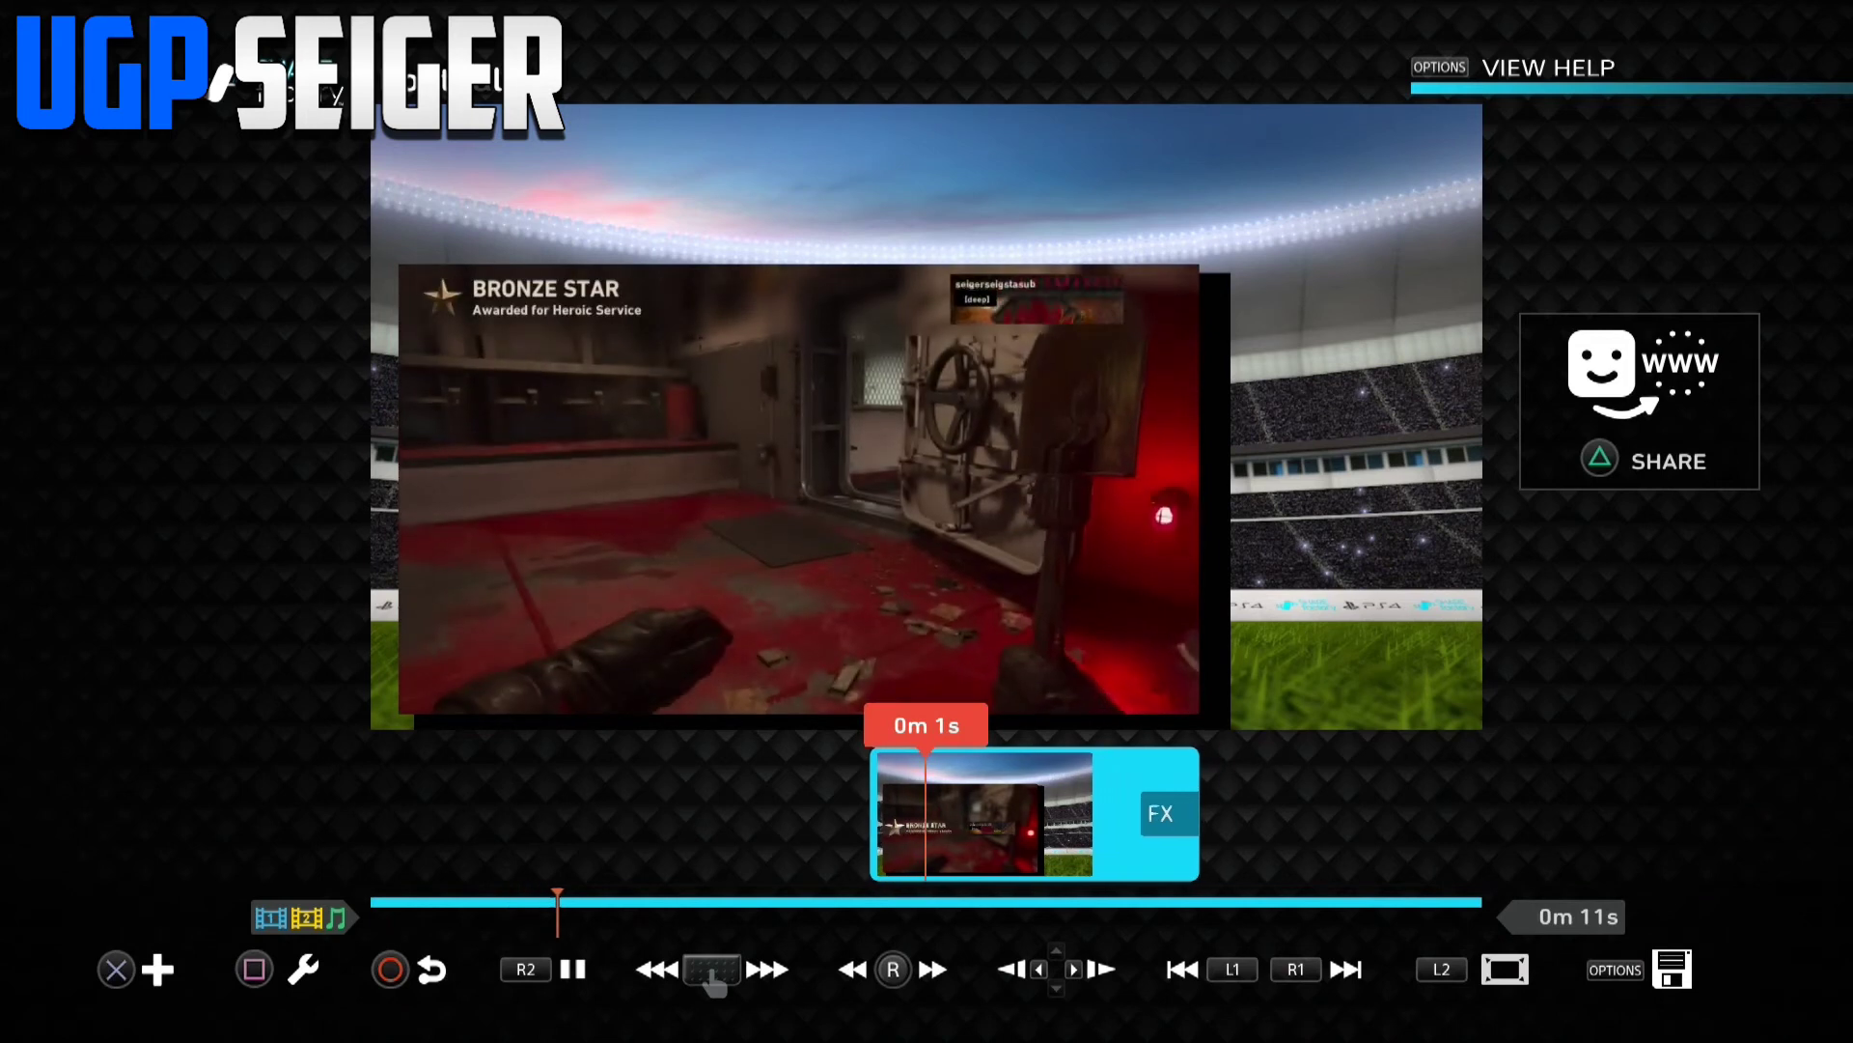
key("Left")
- Delete the Bottom Left Panel layout from the clip
key("s")
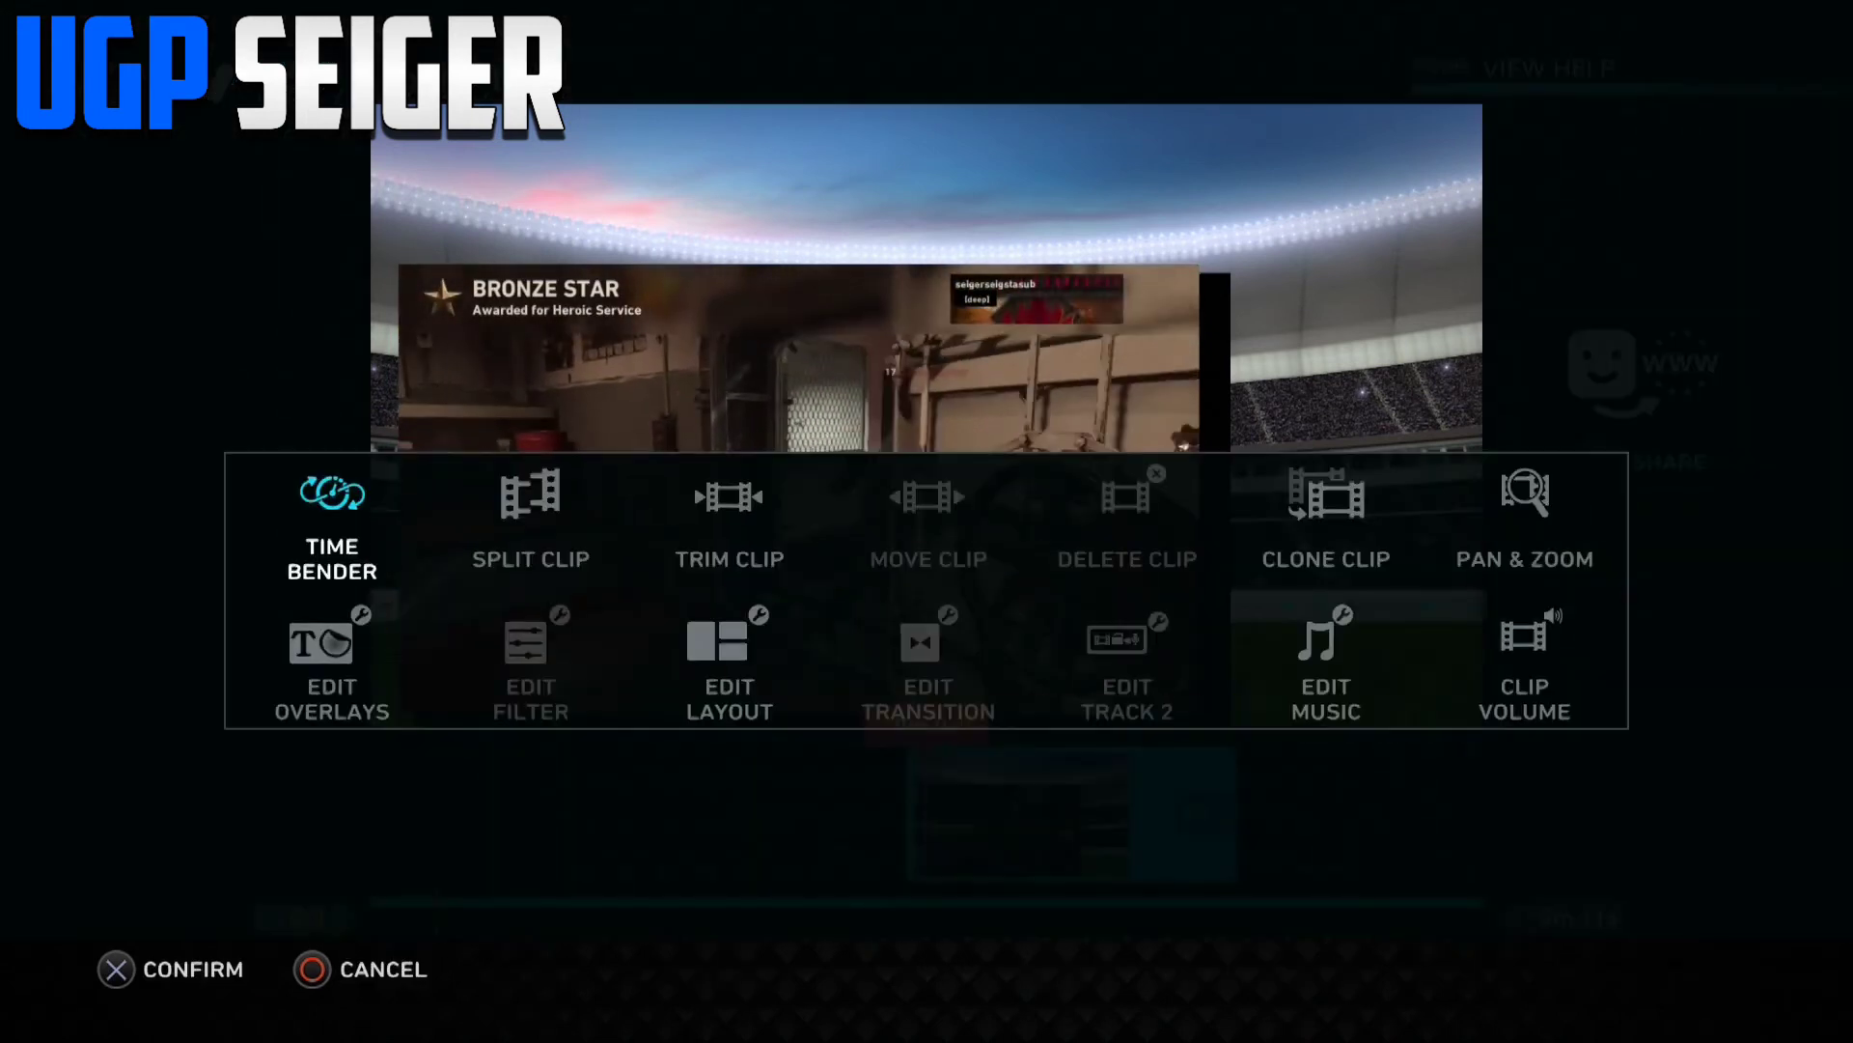
key("Down")
key("Right")
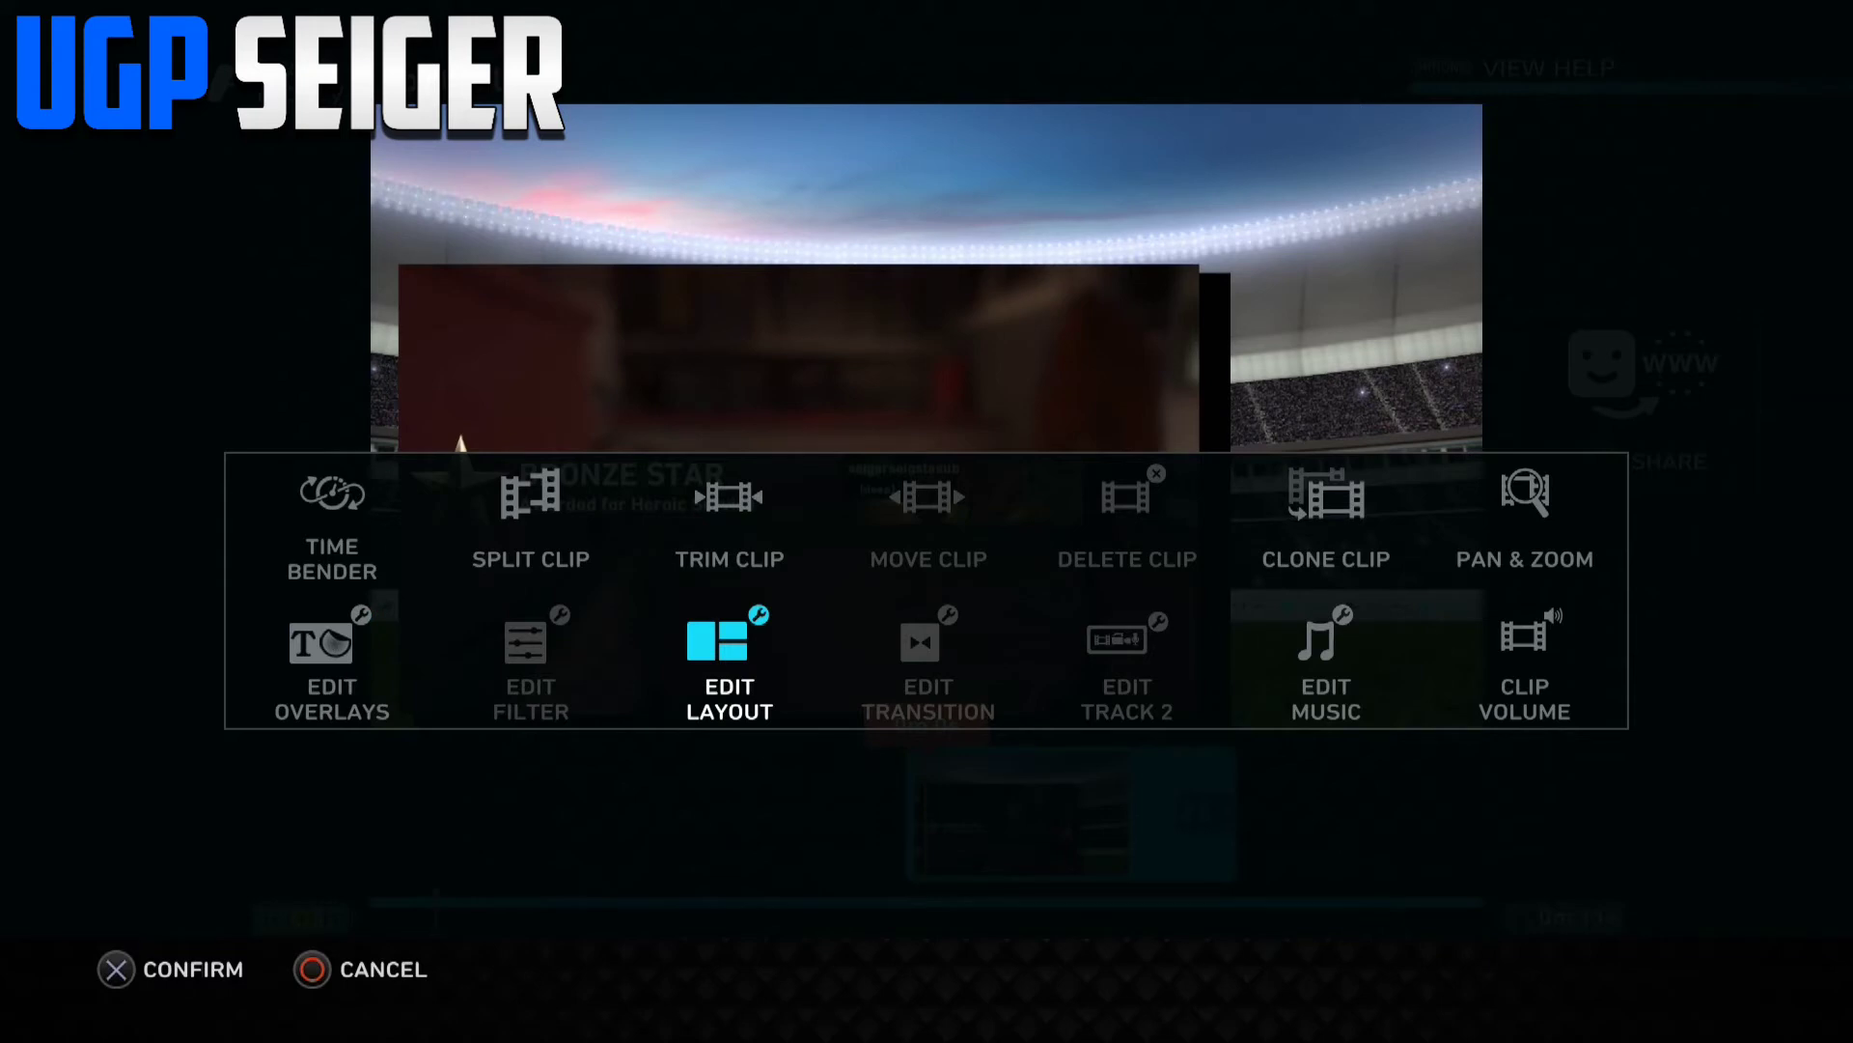
key("Return")
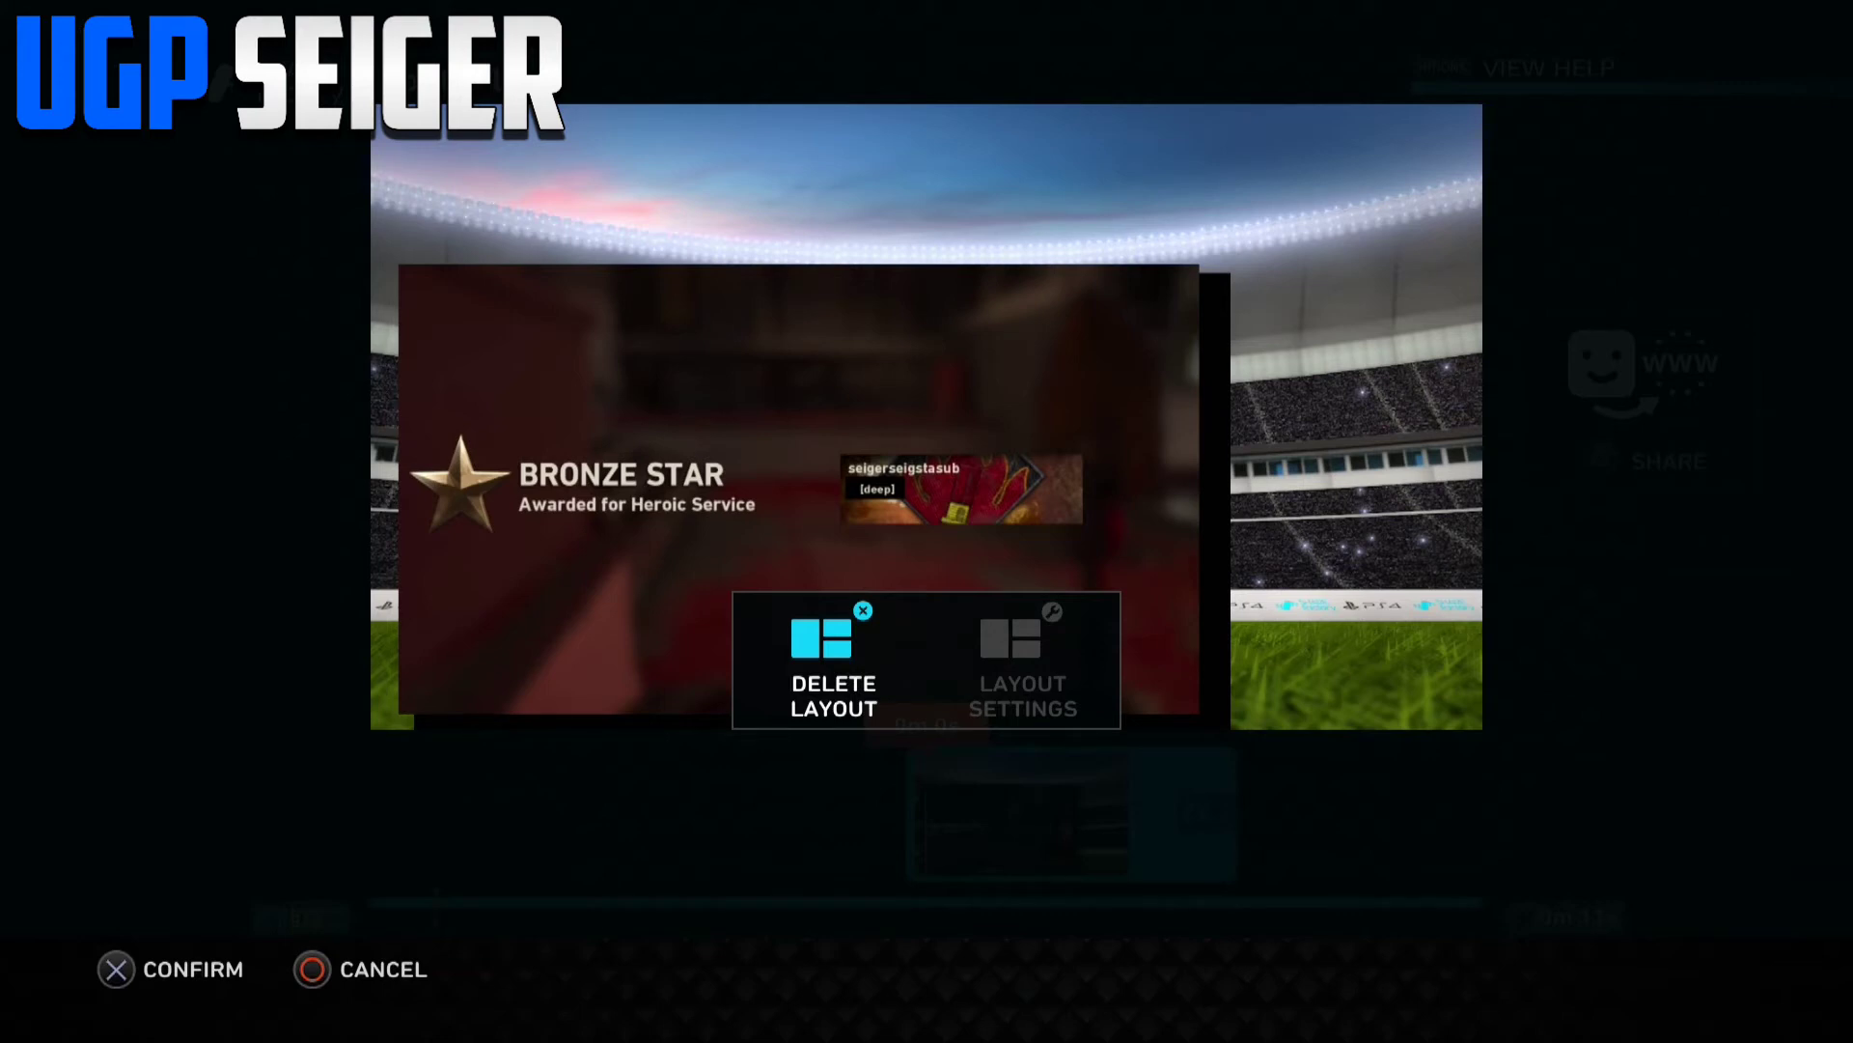
key("Return")
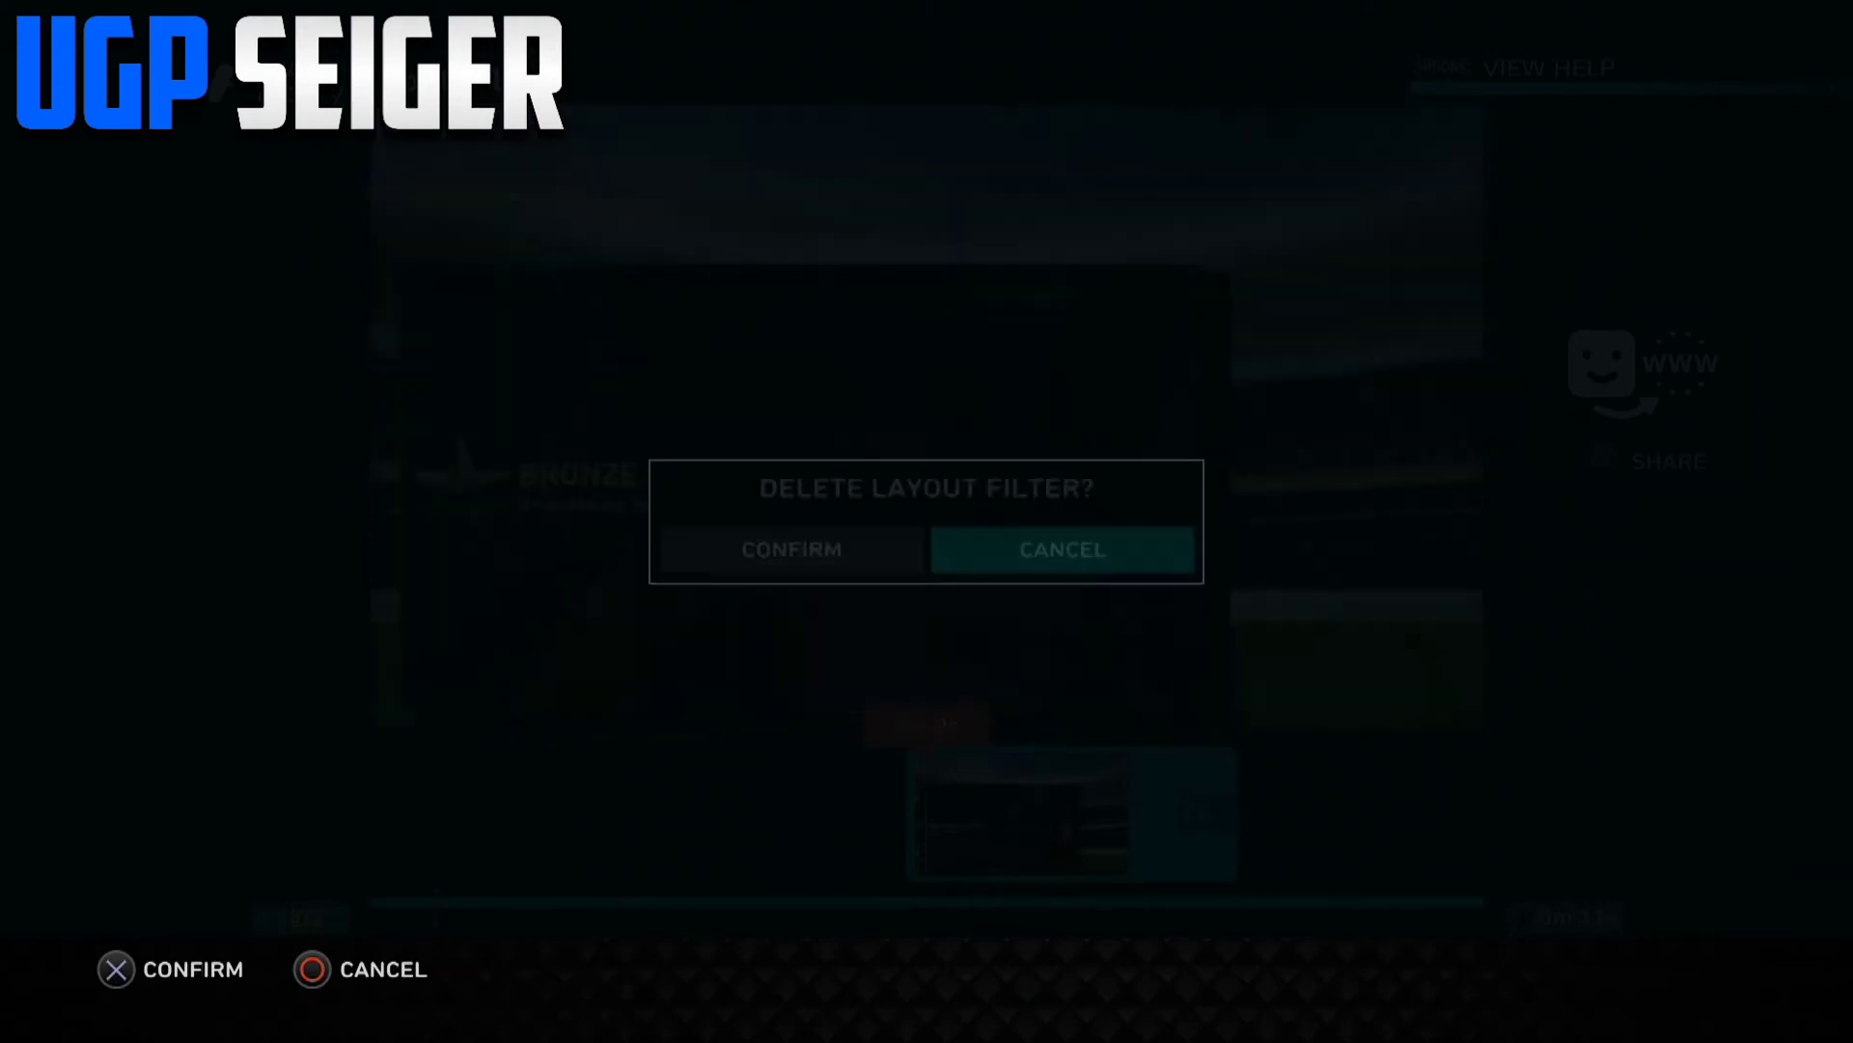
key("Left")
key("Return")
key("Return")
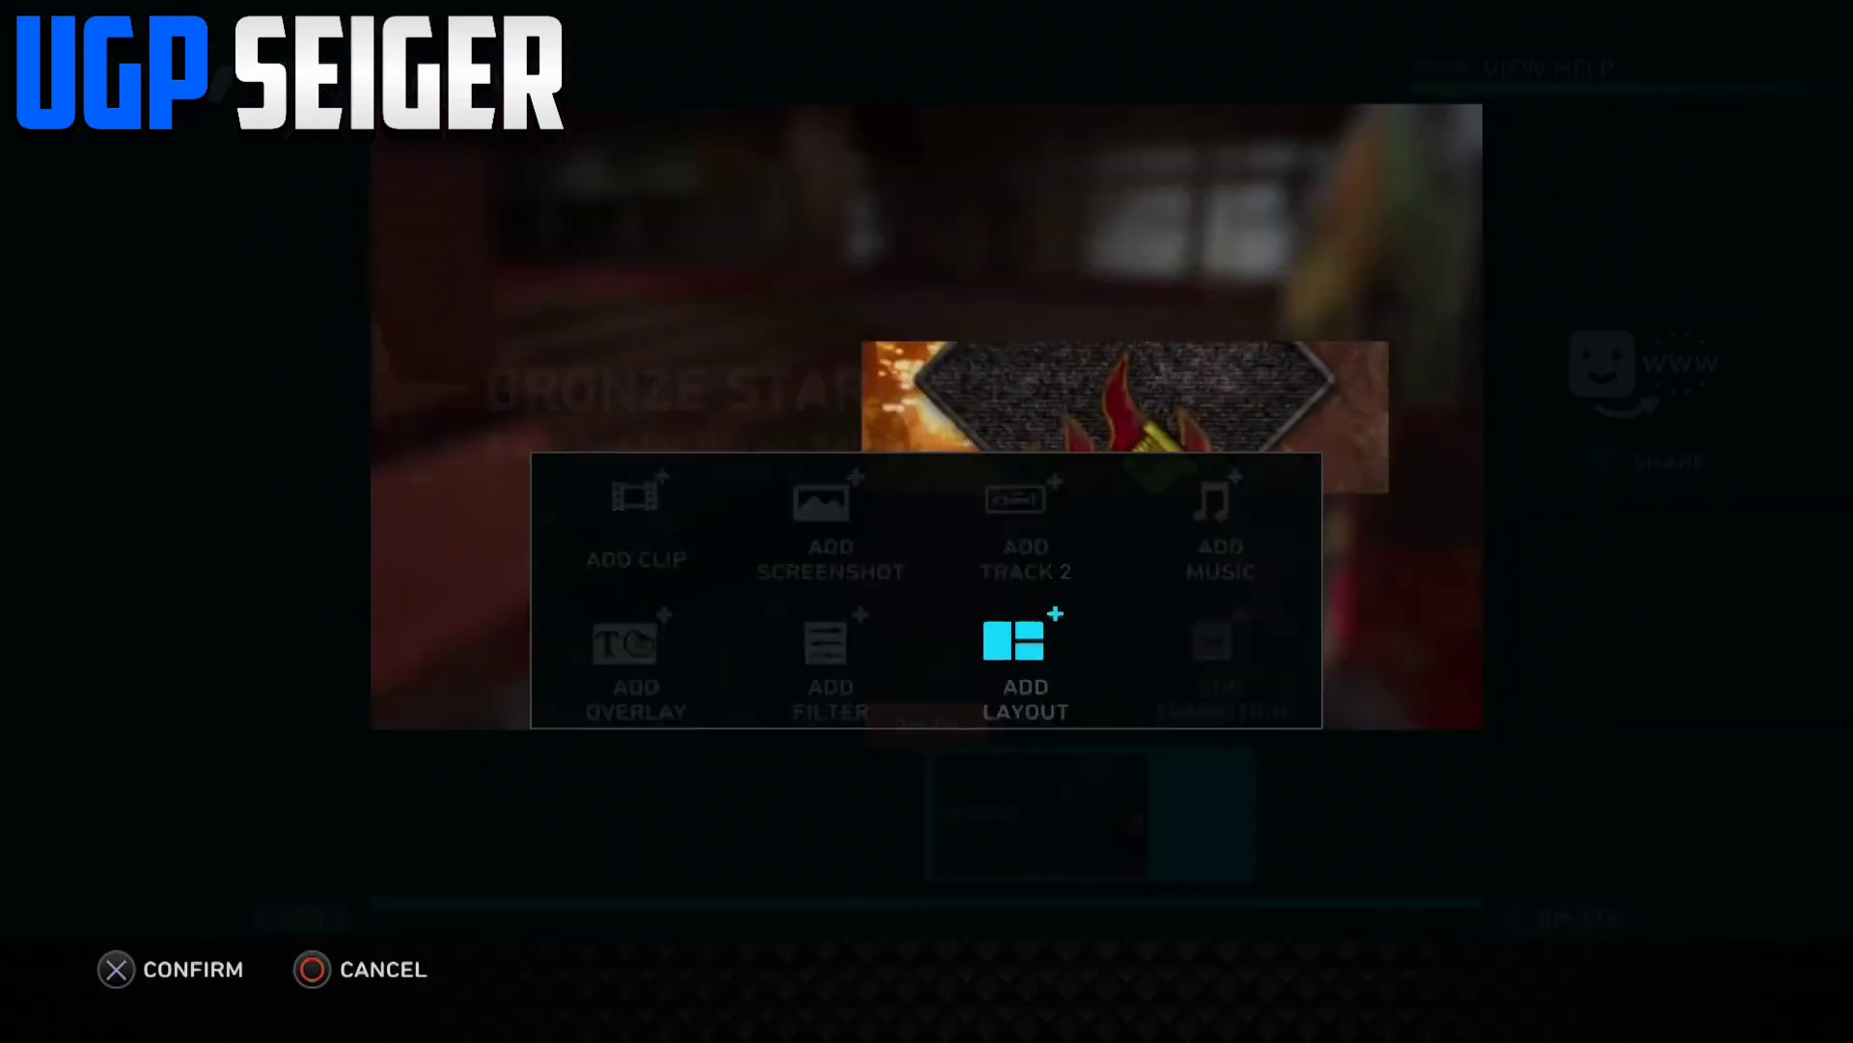
key("Left")
key("Left")
key("Escape")
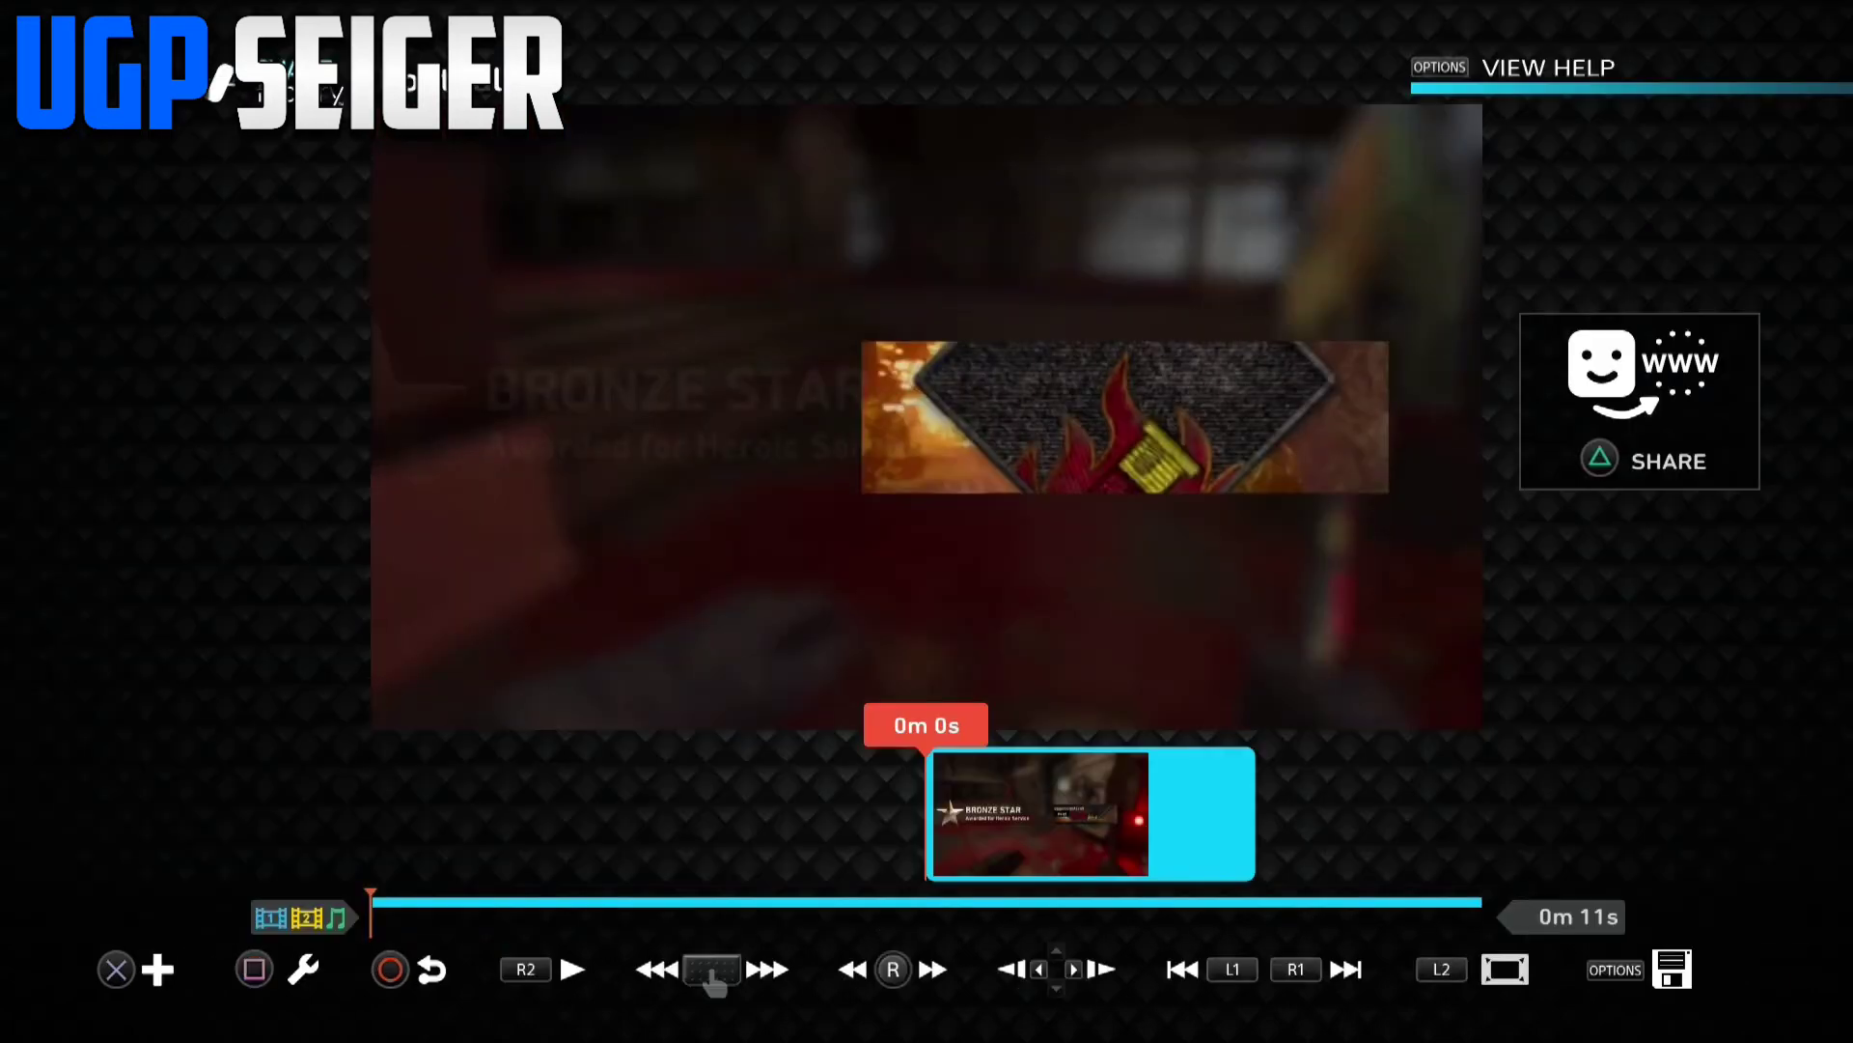
key("Right")
key("Return")
key("Return")
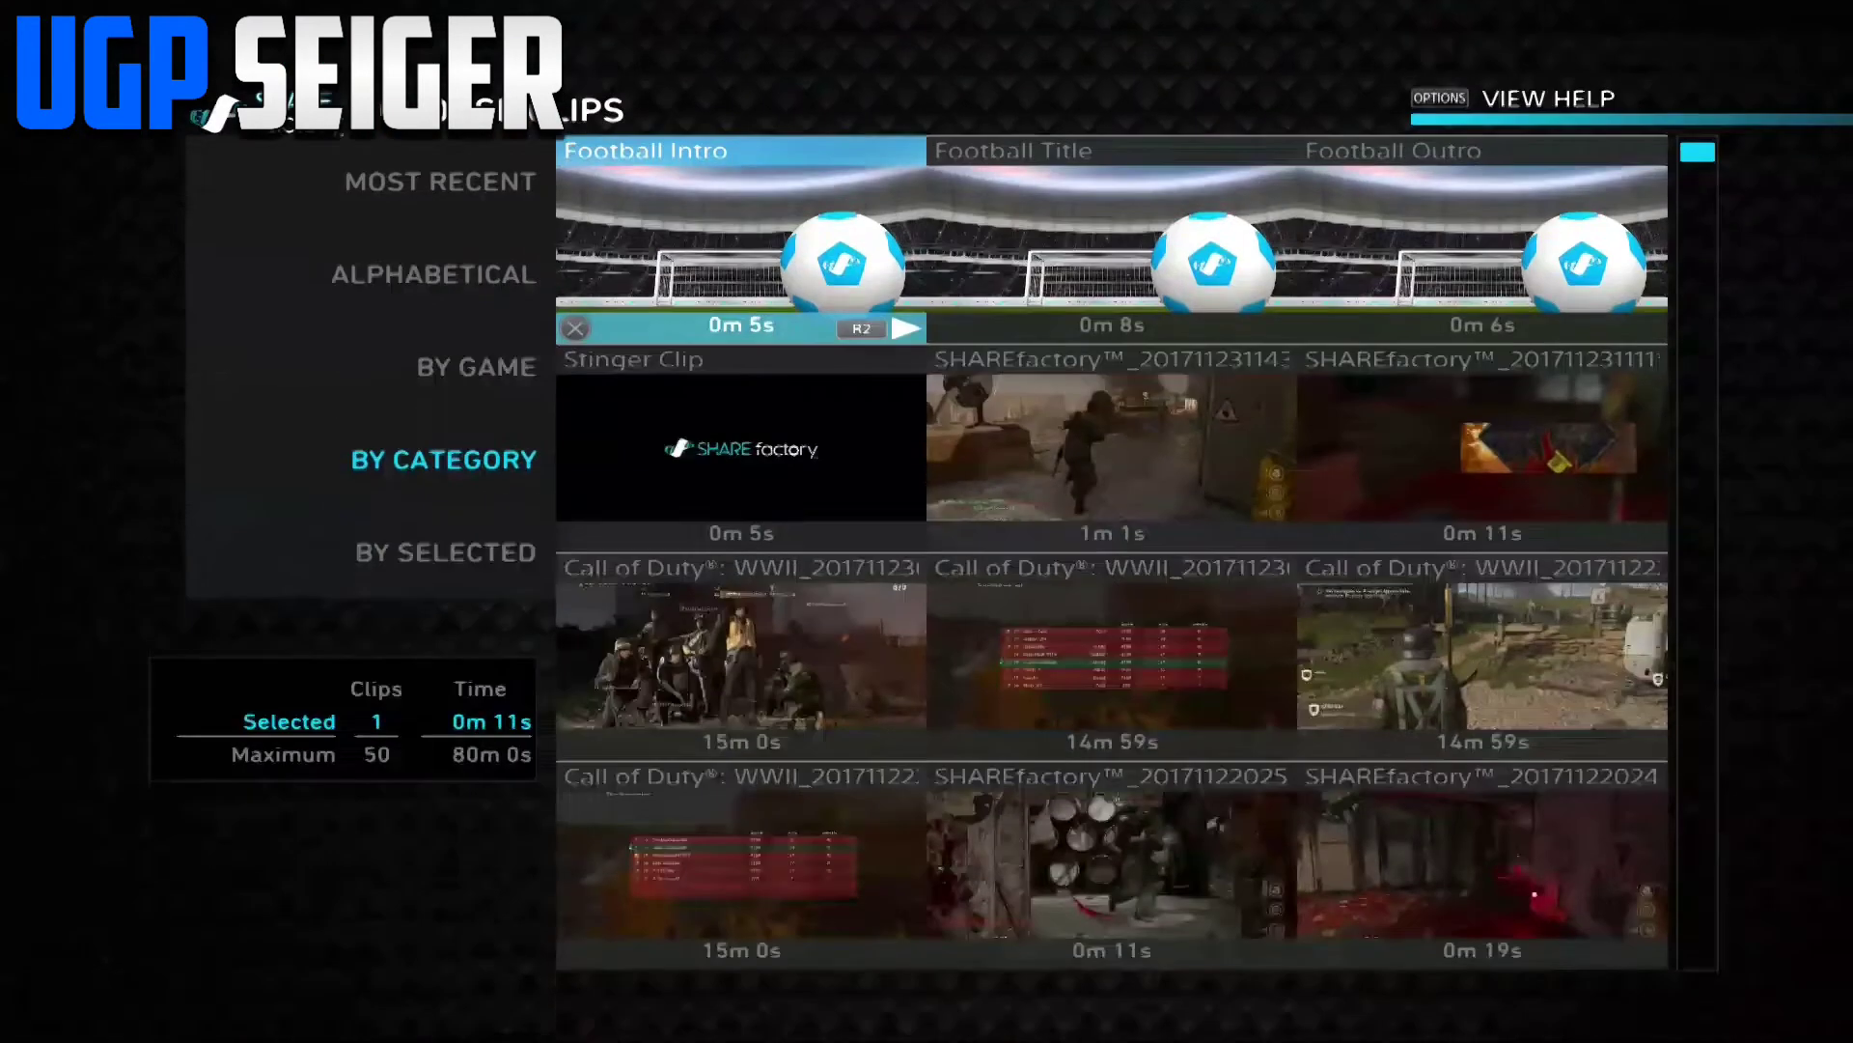
key("Down")
key("Right")
key("Right")
key("Down")
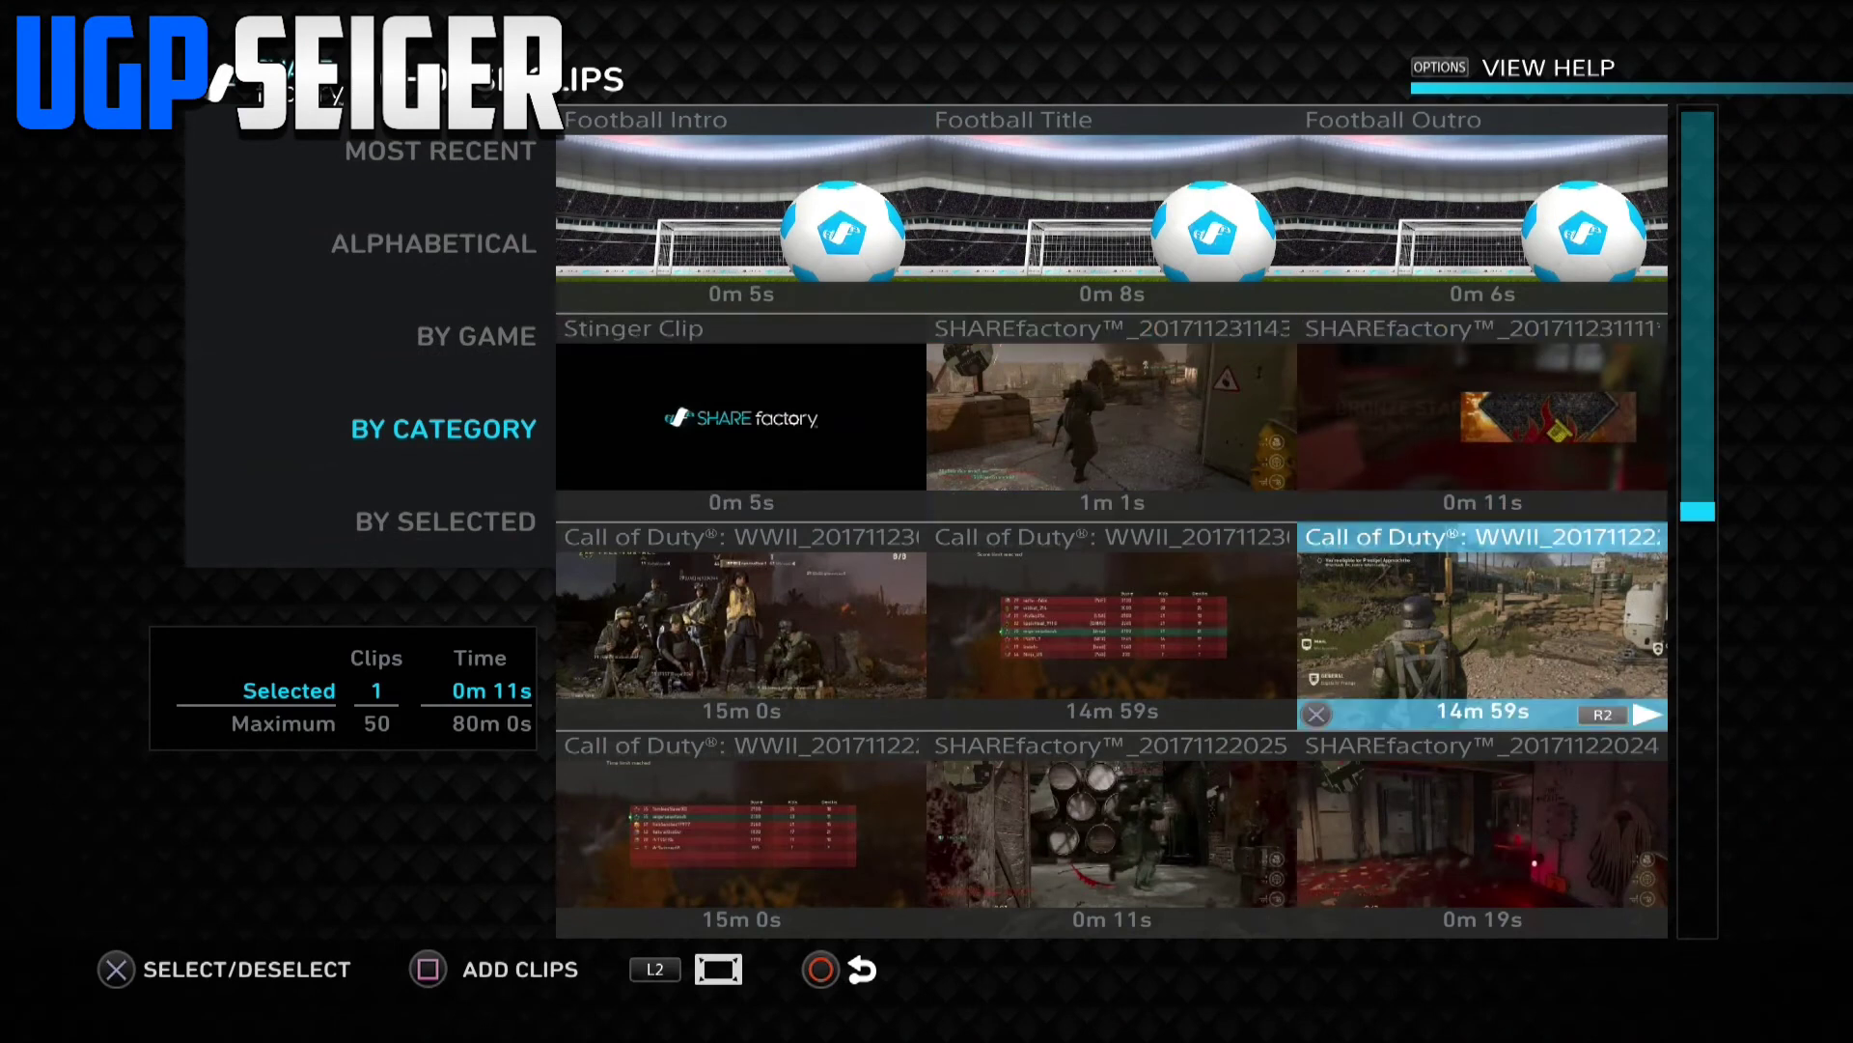
key("Left")
key("Left")
key("Up")
key("Down")
key("Down")
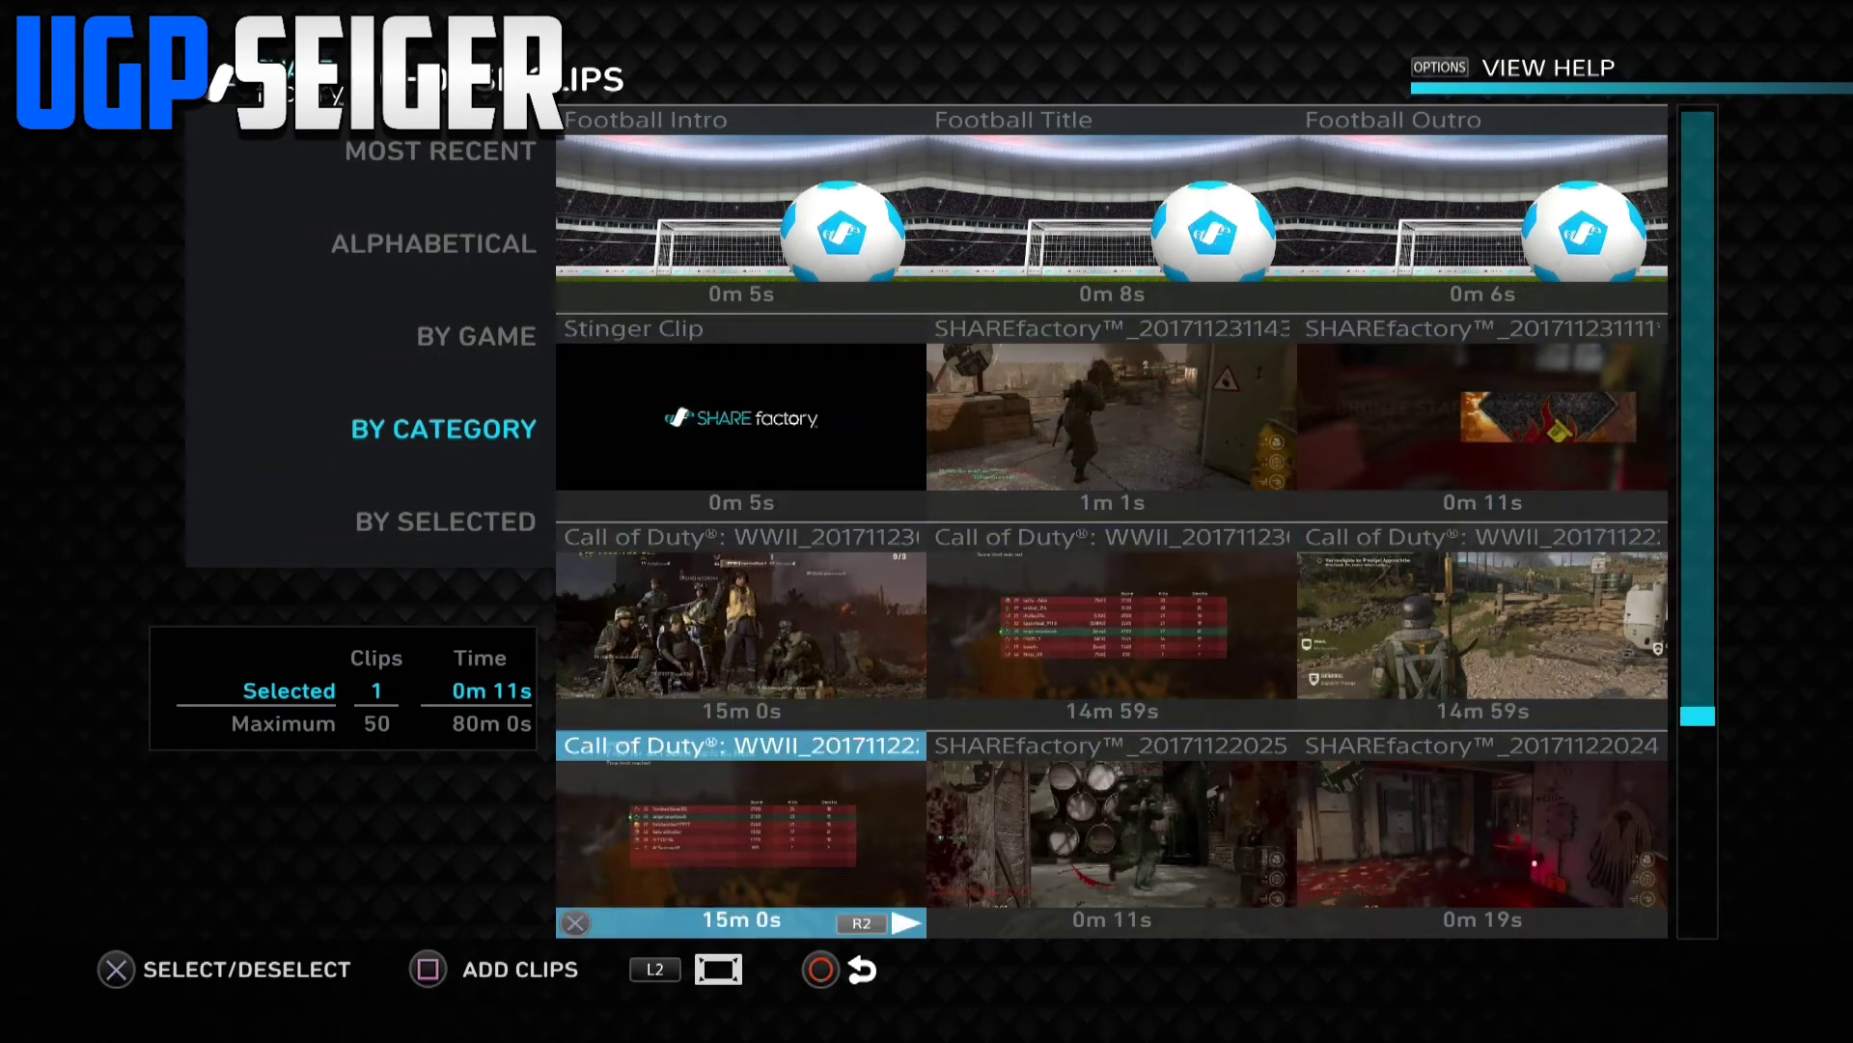
key("Right")
key("Return")
key("backslash")
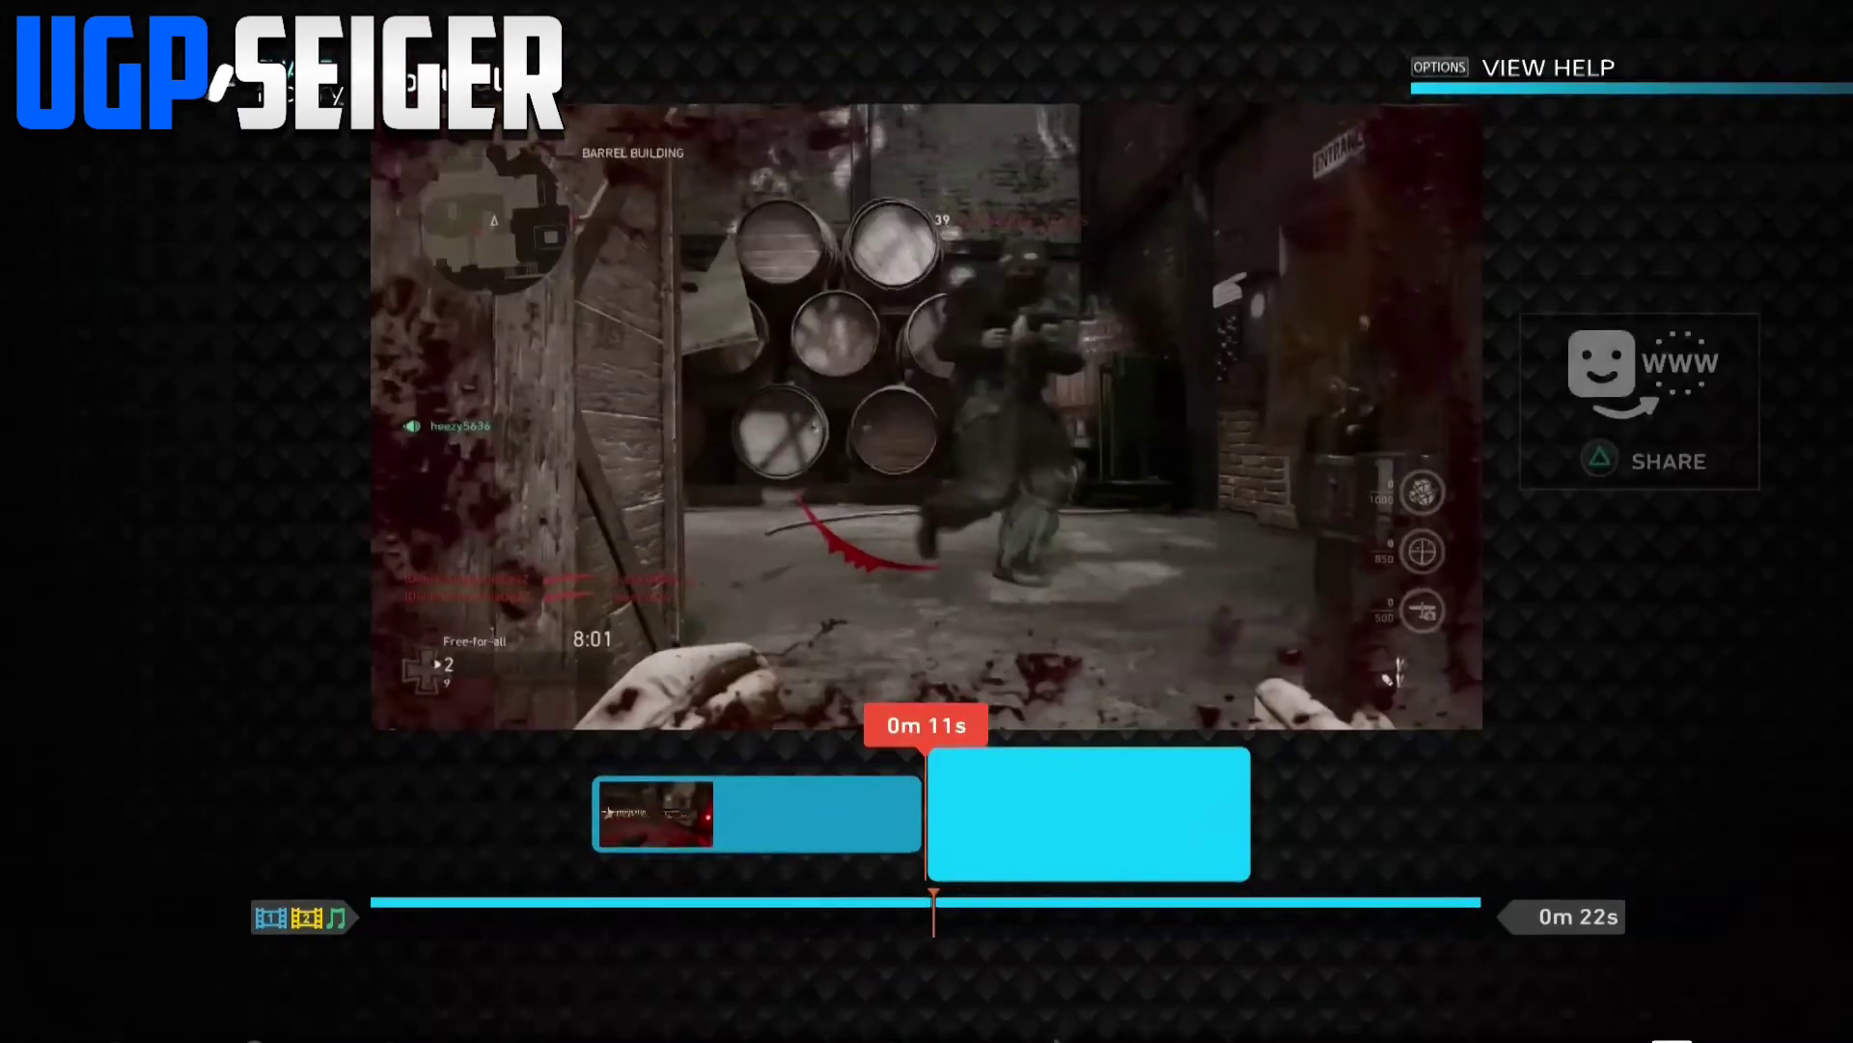
- Play the project across the cut between the first and second clips
key("Left")
key("Right")
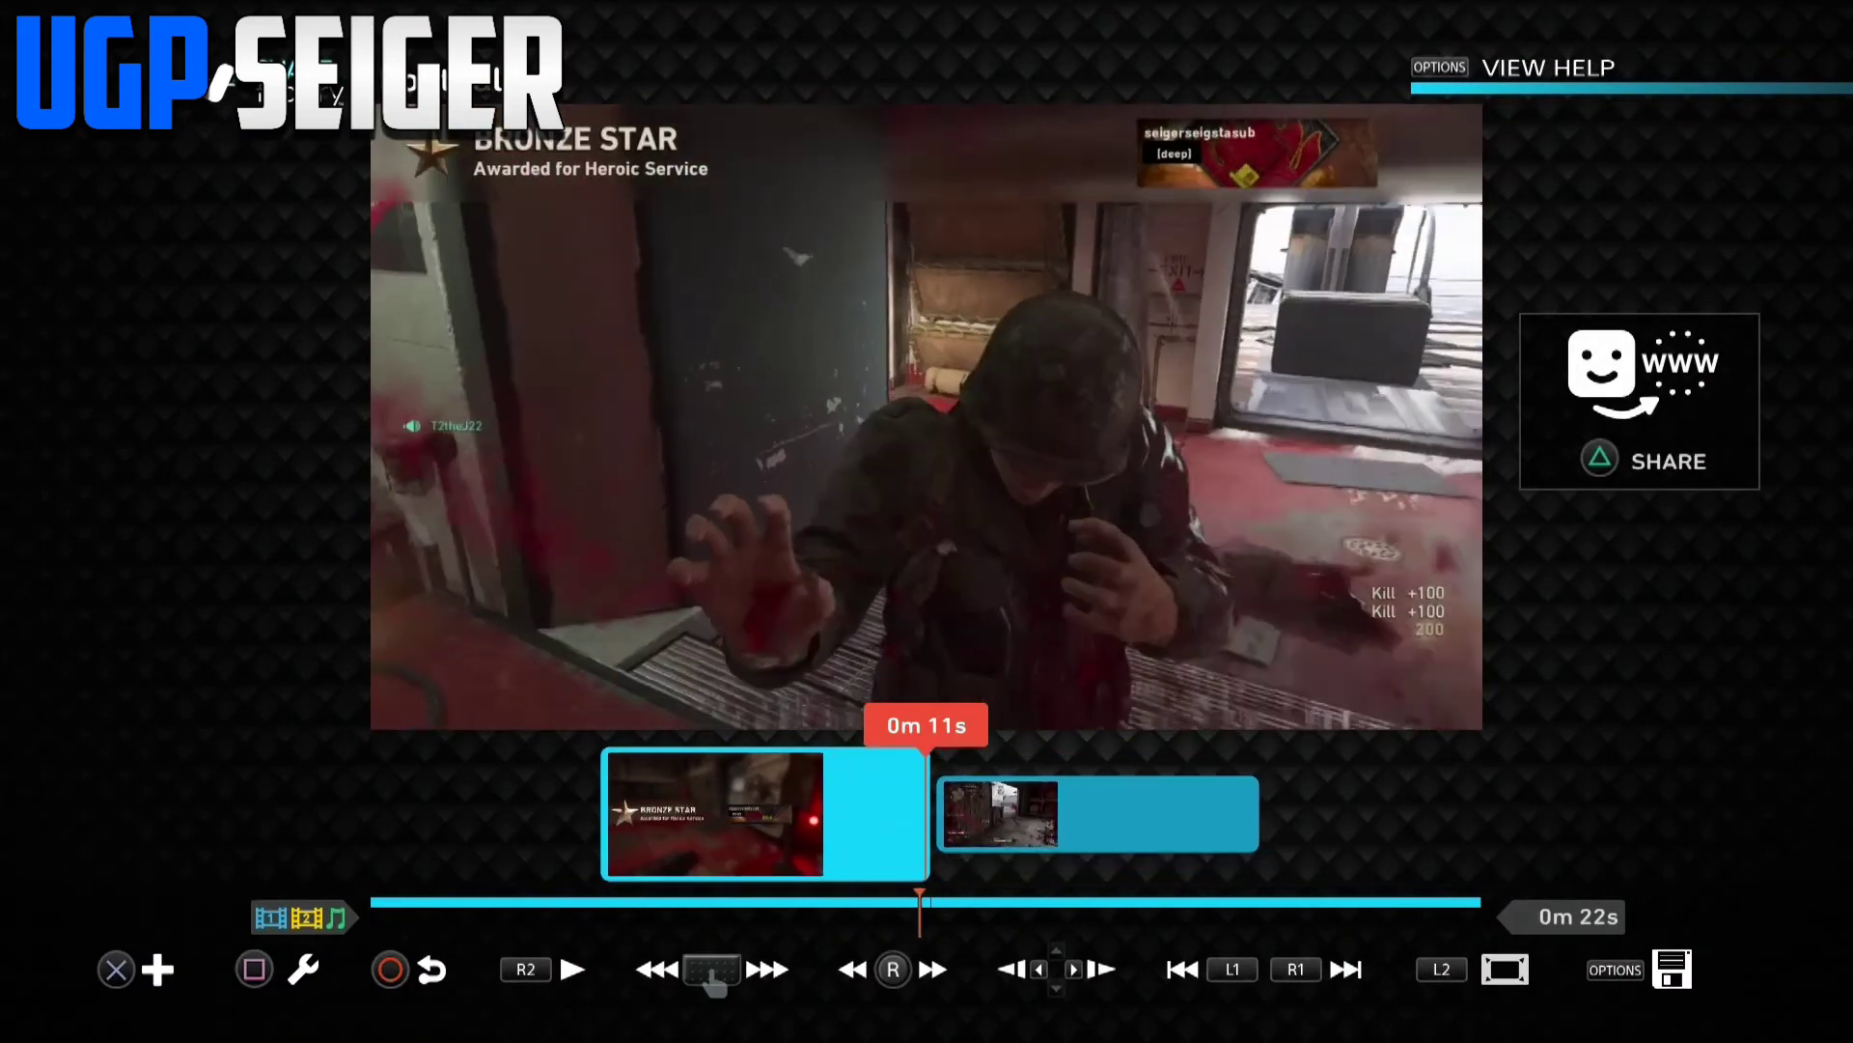
key("Right")
key("Left")
key("Left")
key("space")
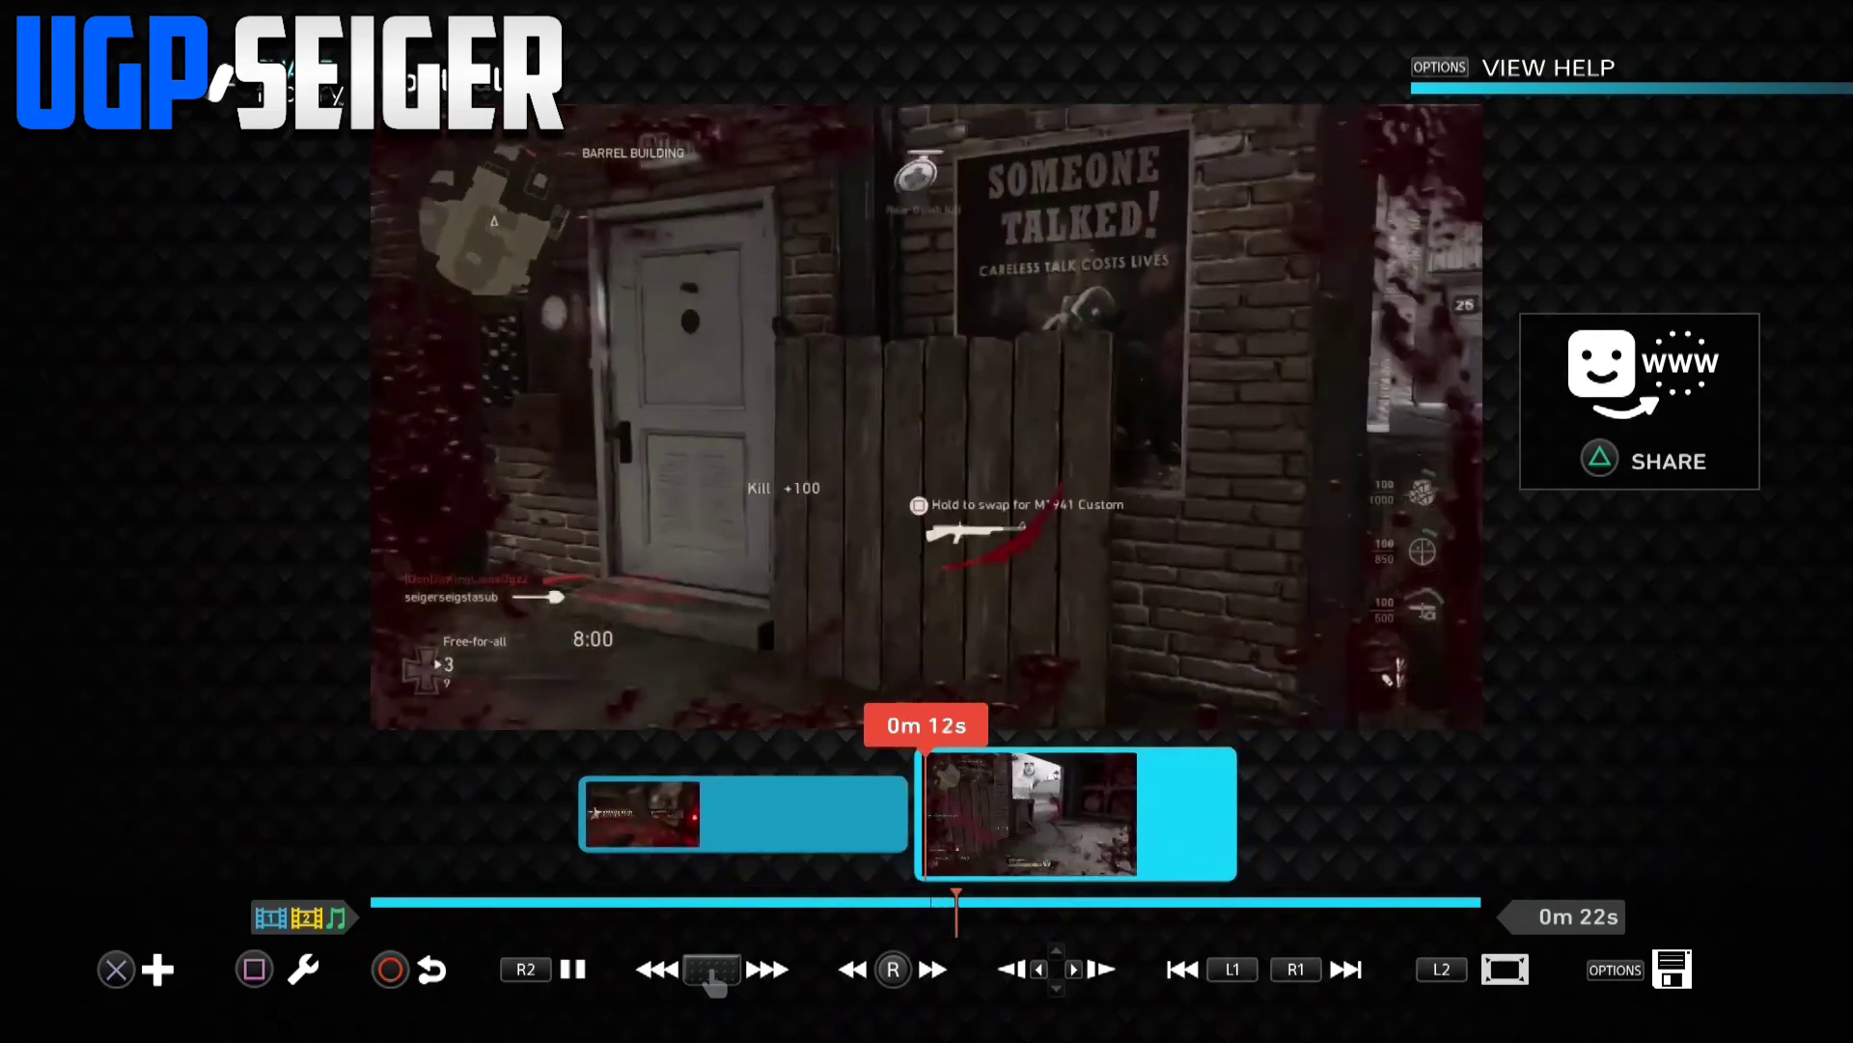
key("space")
- Place the playhead near the end of the first clip and open the transition library
key("Left")
key("Left")
key("Return")
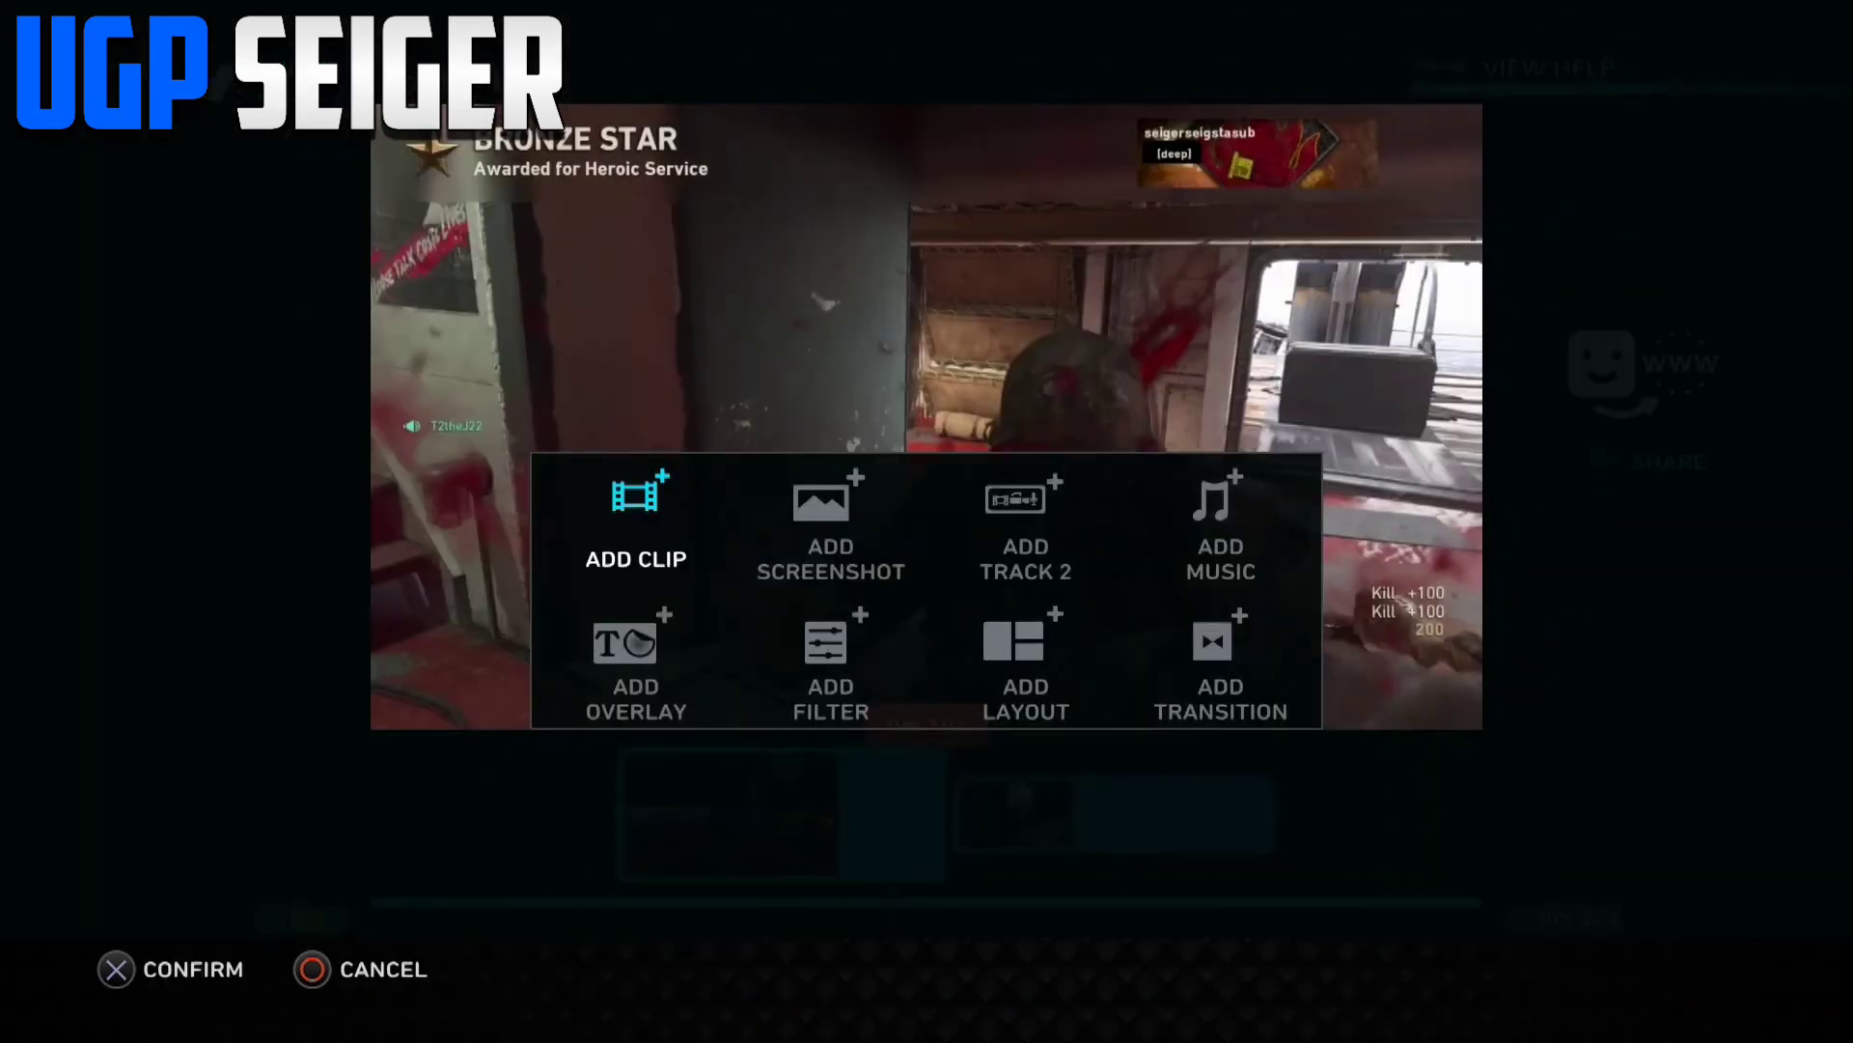
key("Down")
key("Right")
key("Right")
key("Right")
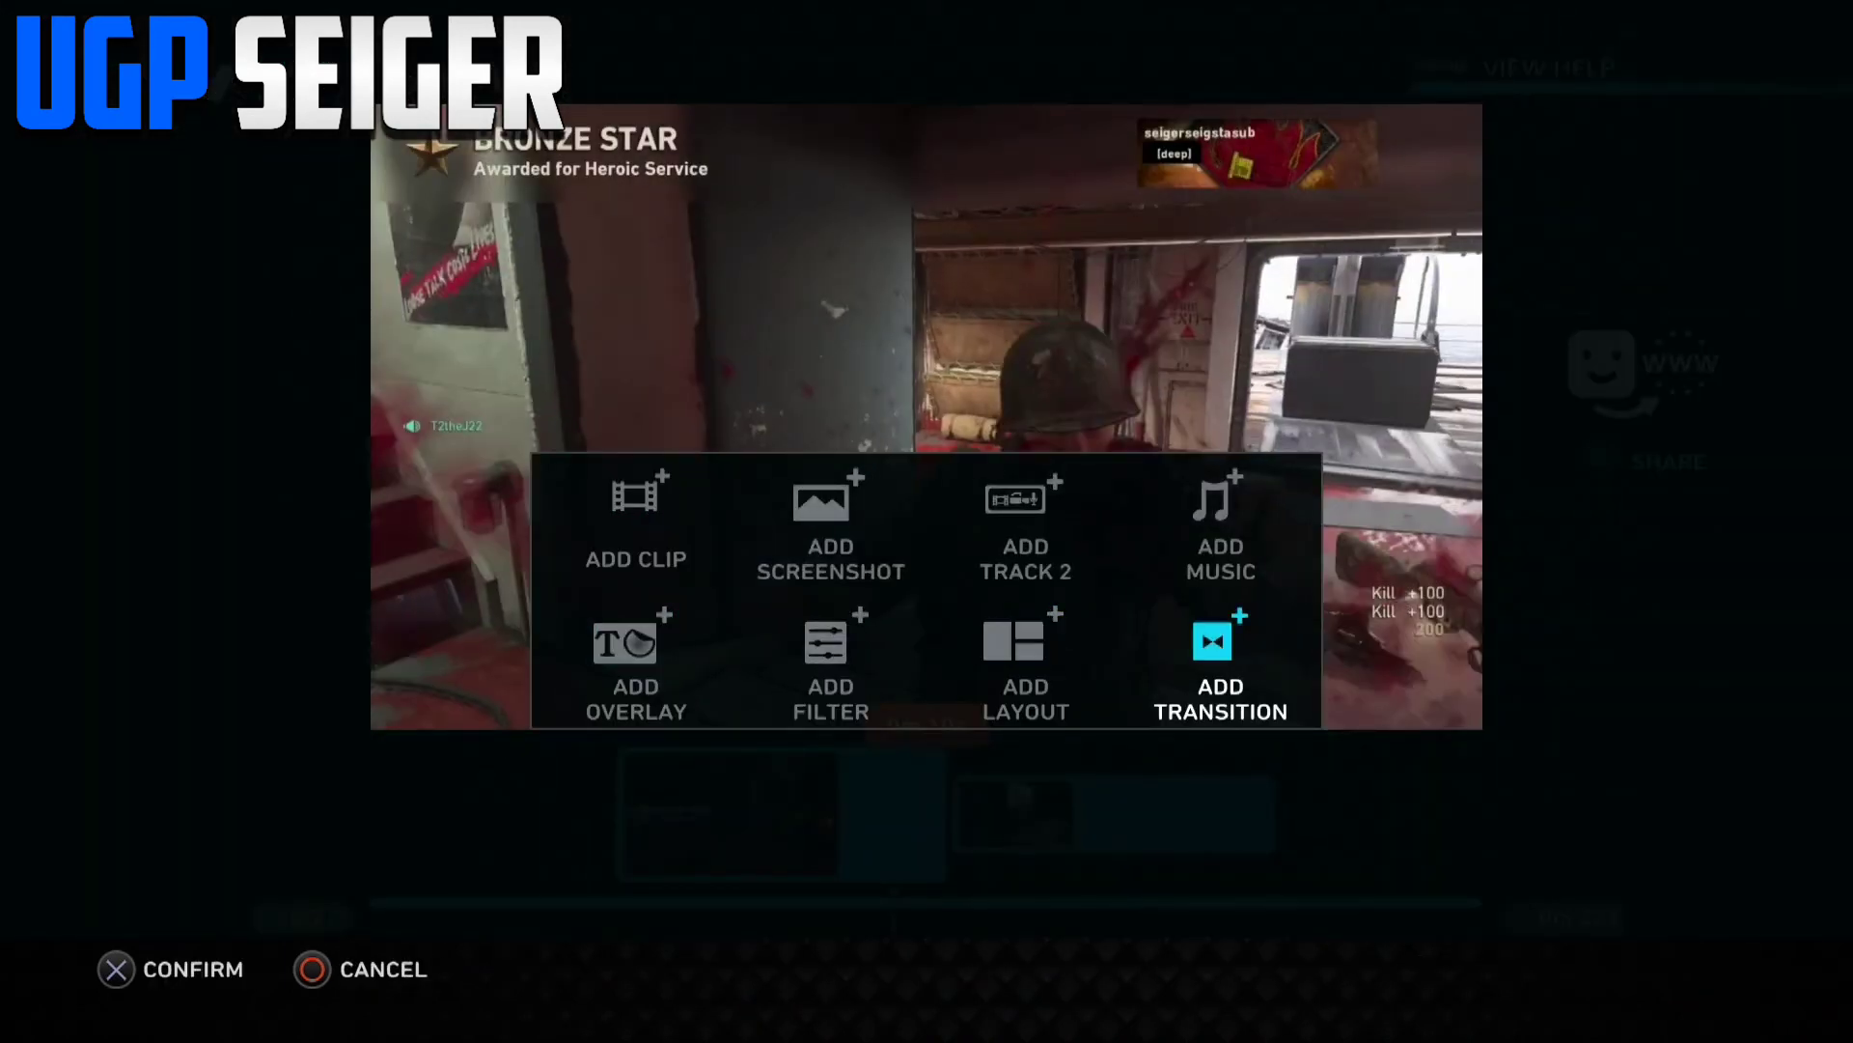
key("Return")
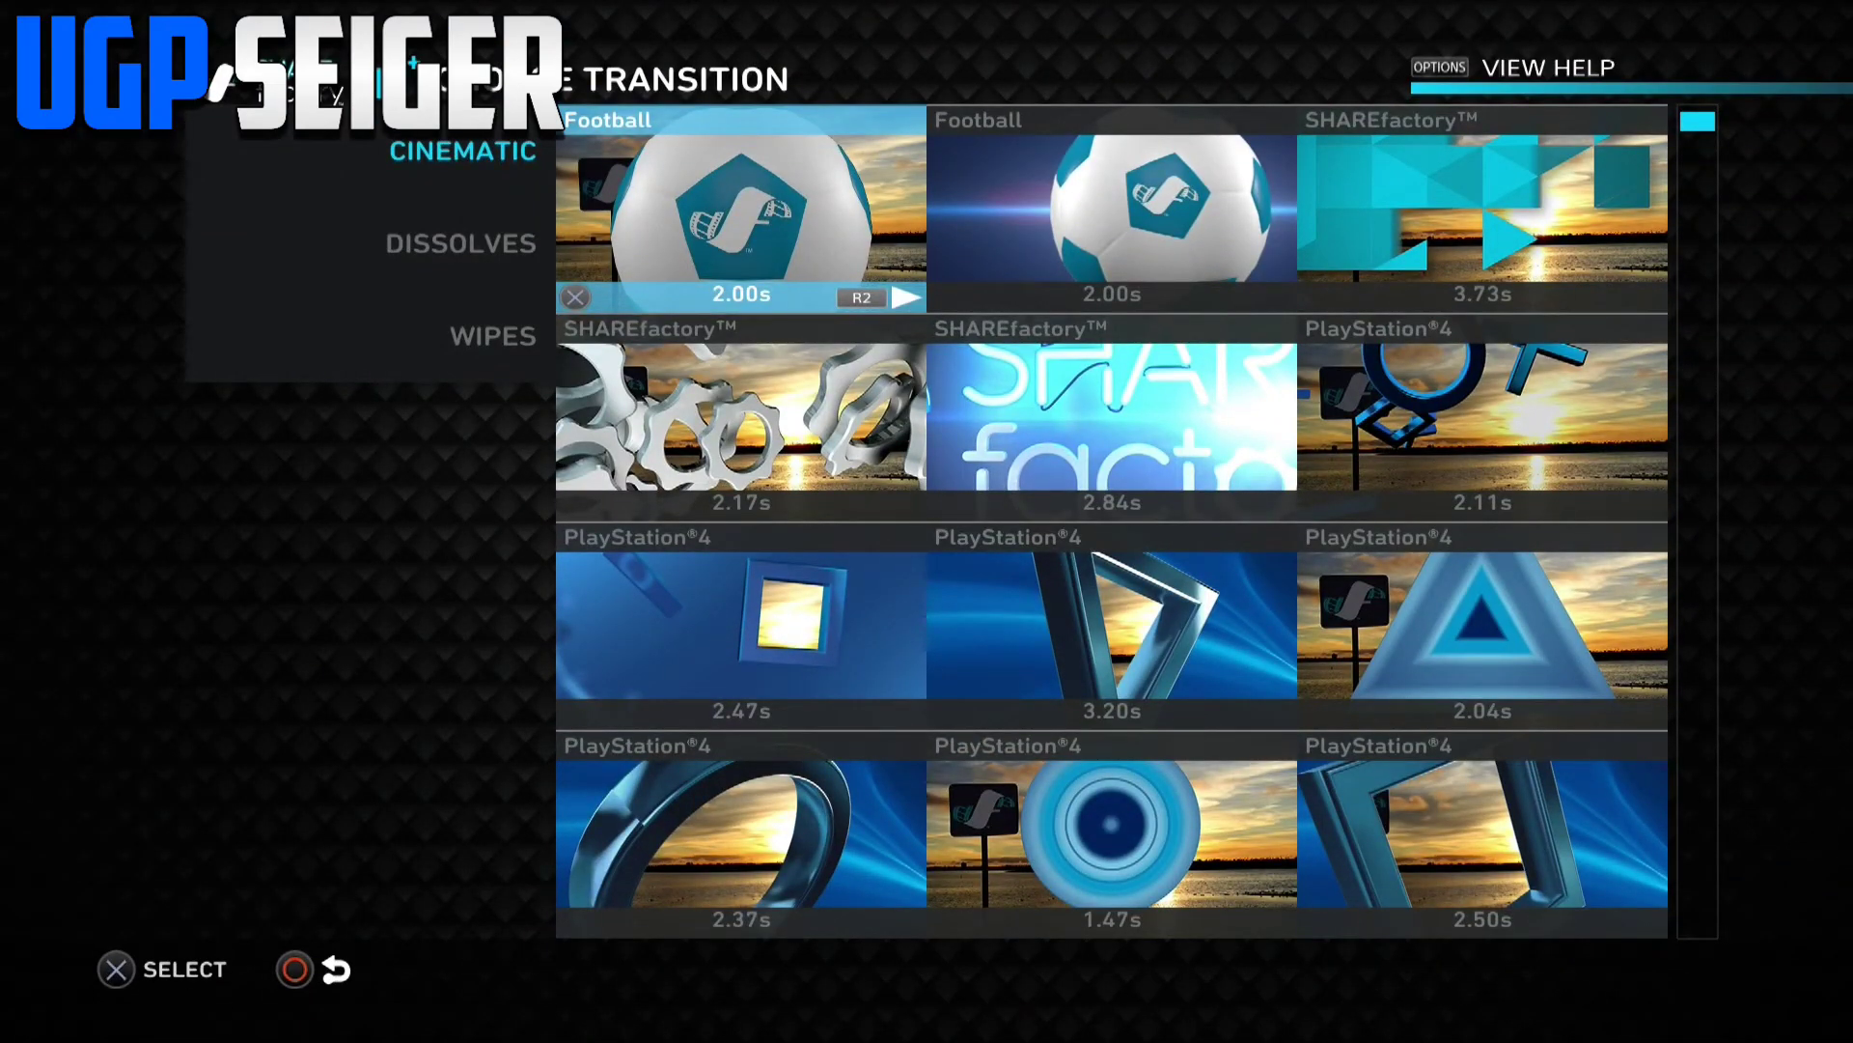
- Examine the available Cinematic transitions
key("Down")
key("Down")
key("Down")
key("Down")
key("Down")
key("Down")
key("Up")
key("Up")
key("Up")
key("Up")
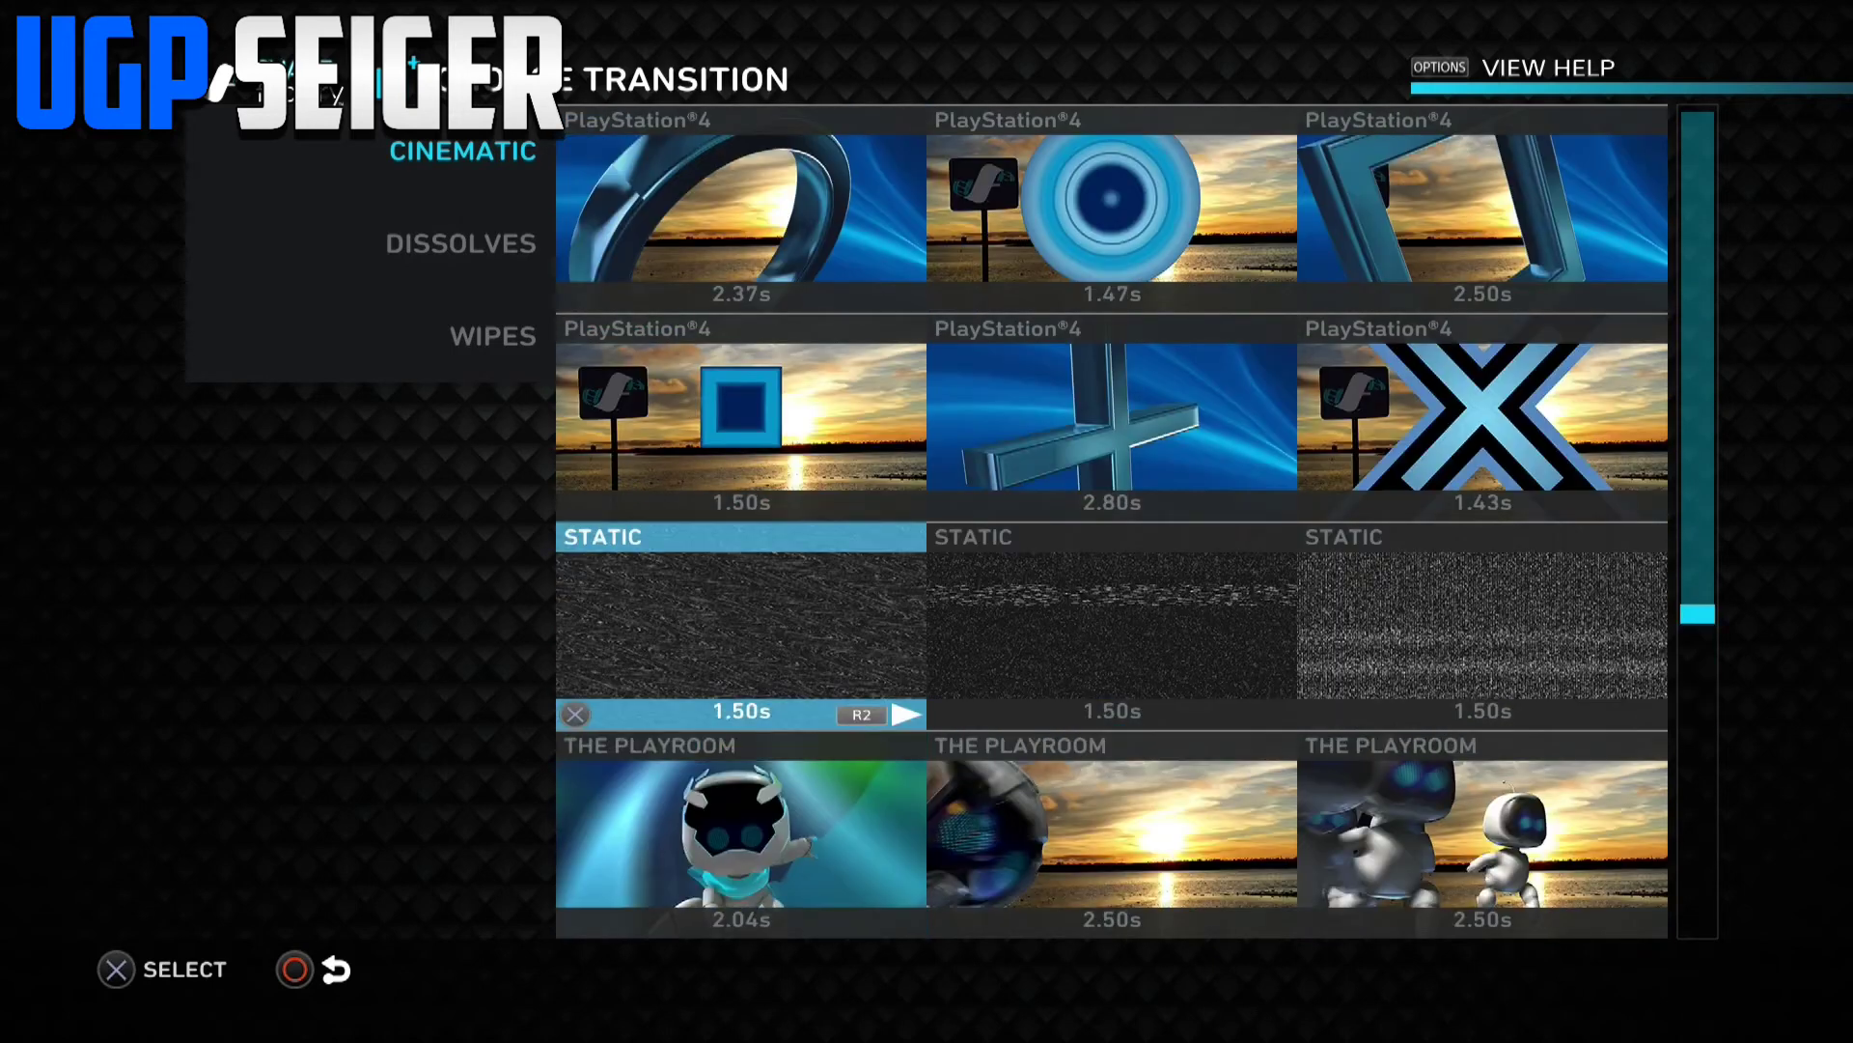
key("Up")
- Switch to the Dissolves transitions and preview Cross Fade and Fade From Colour
key("Left")
key("Down")
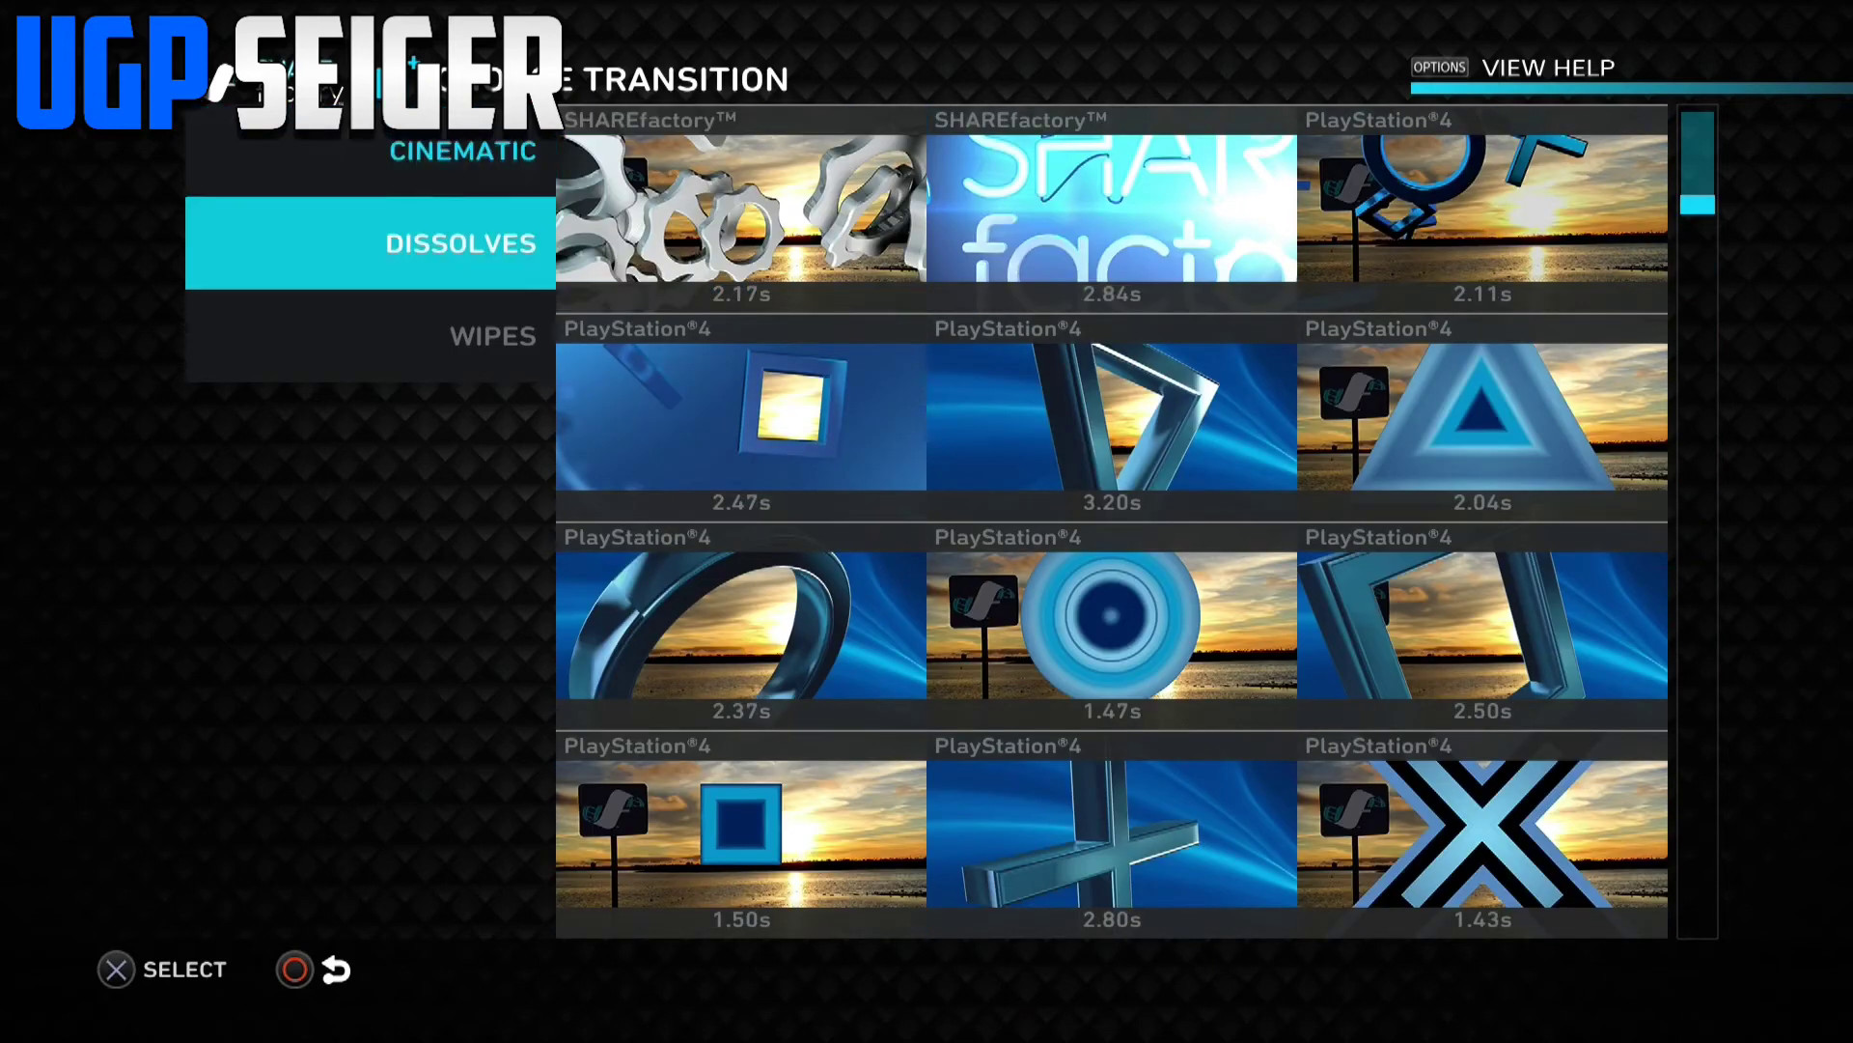
key("Right")
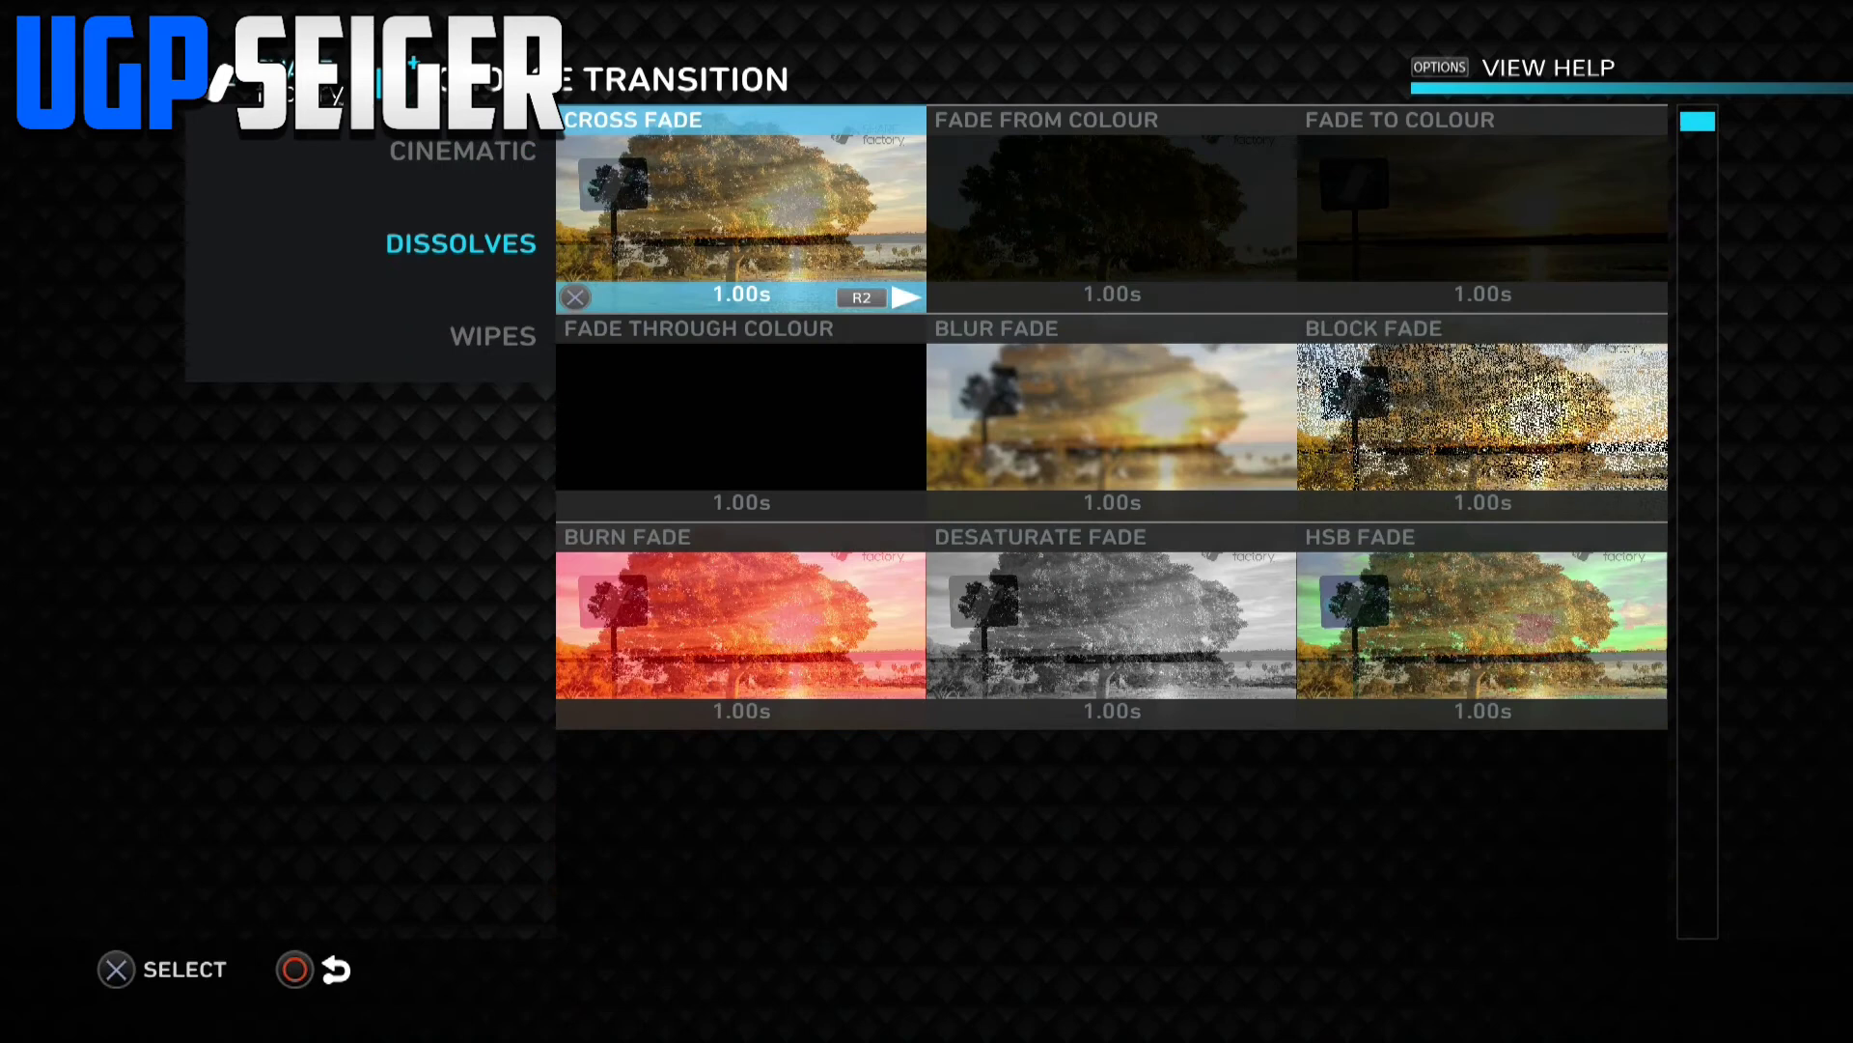
key("Down")
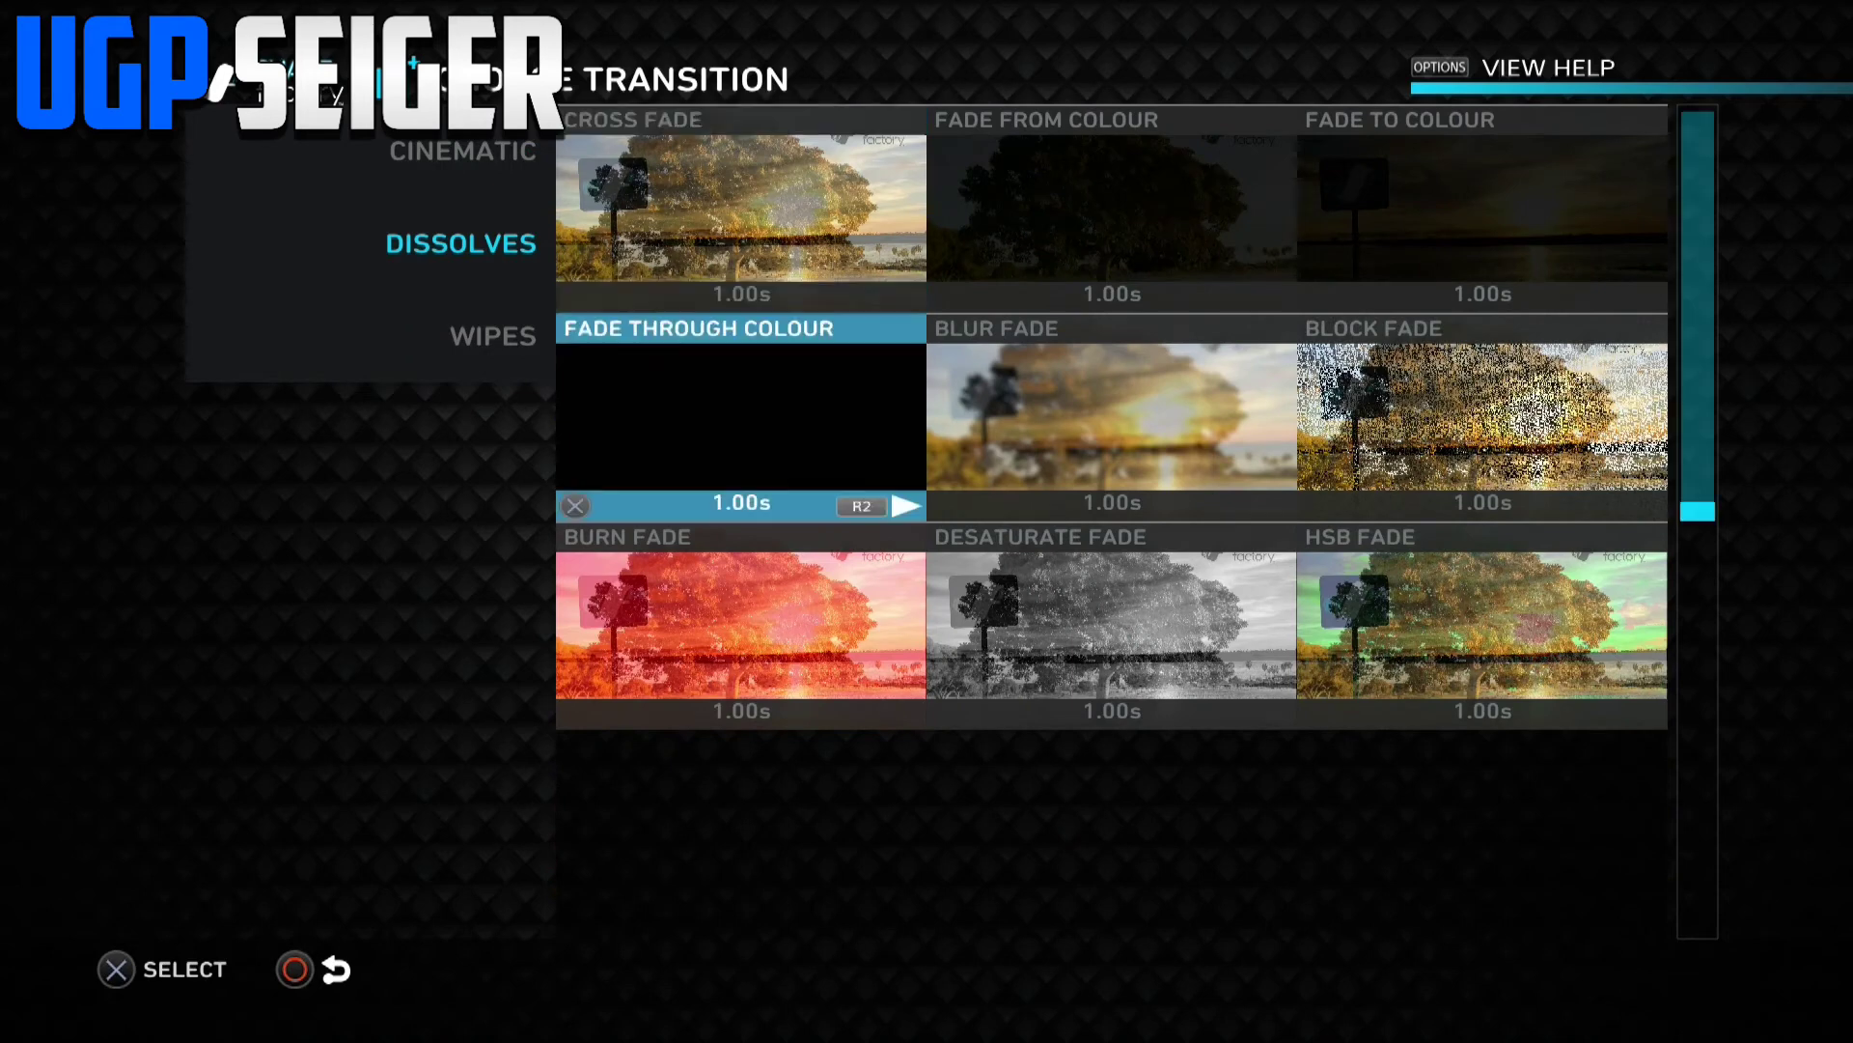
key("Up")
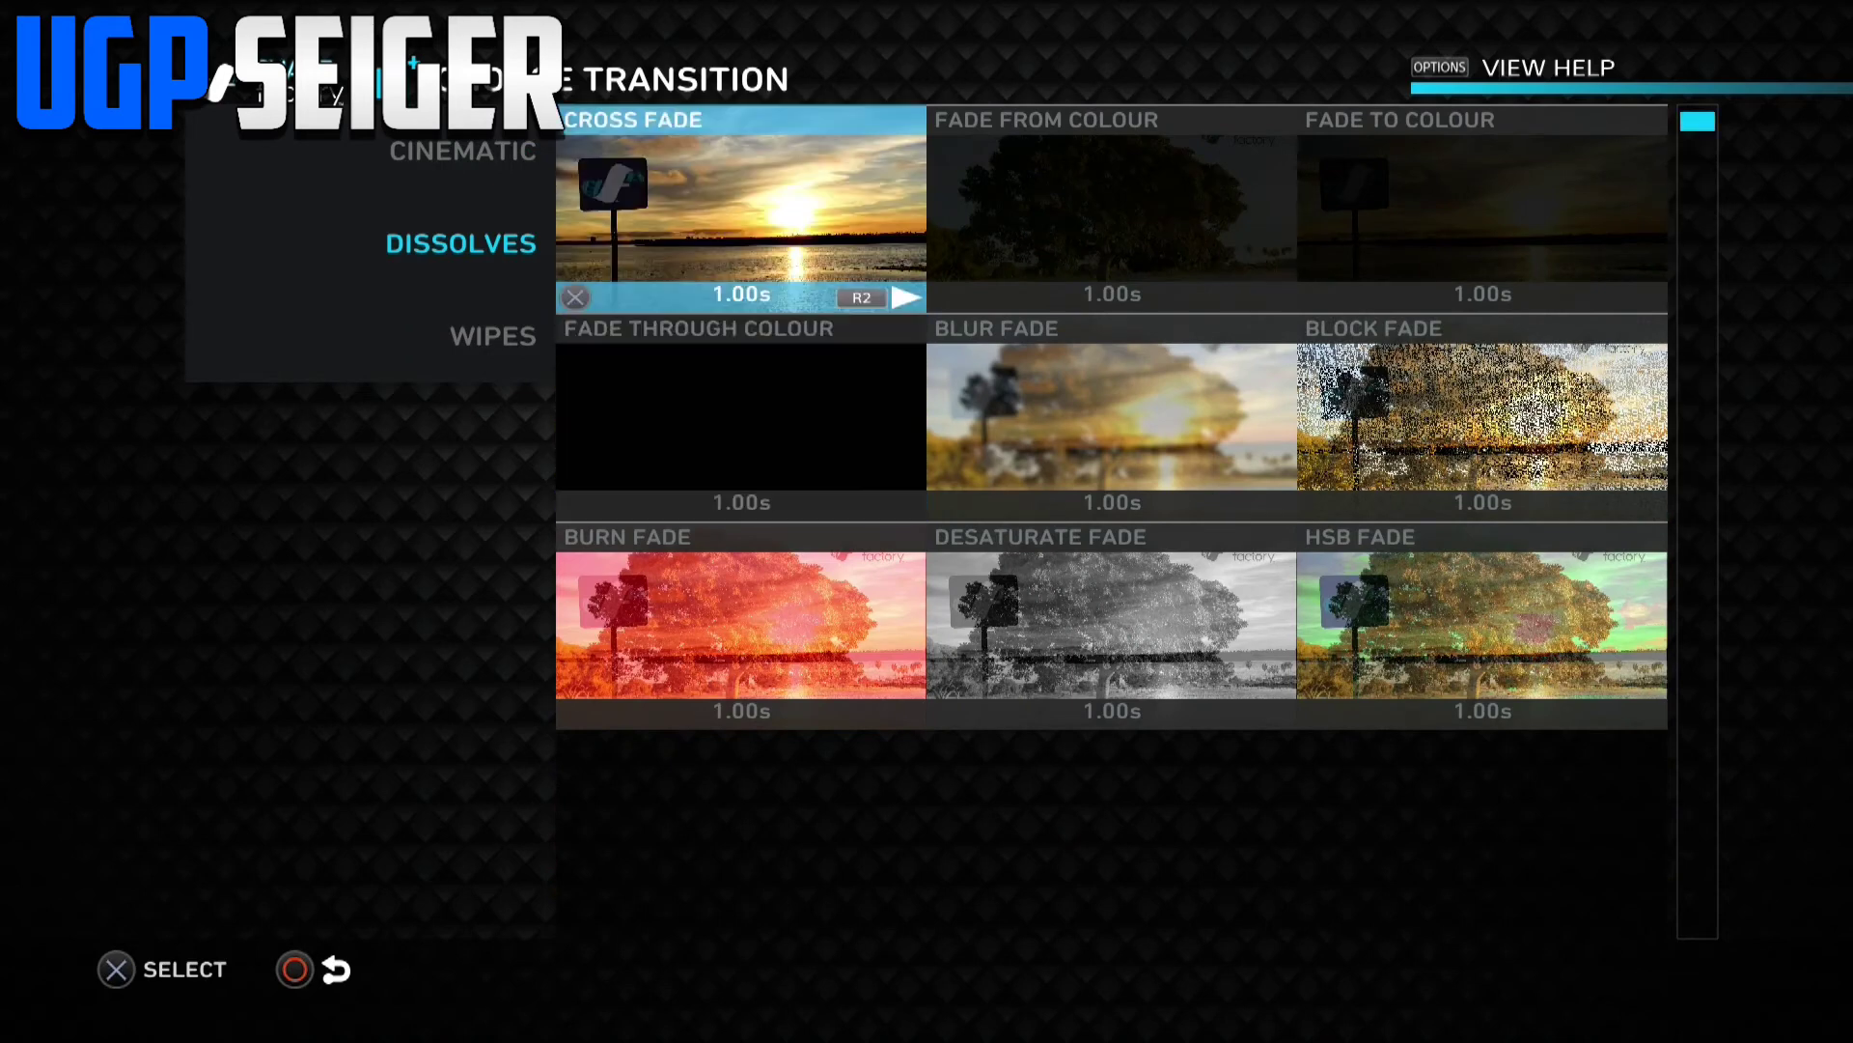
key("Right")
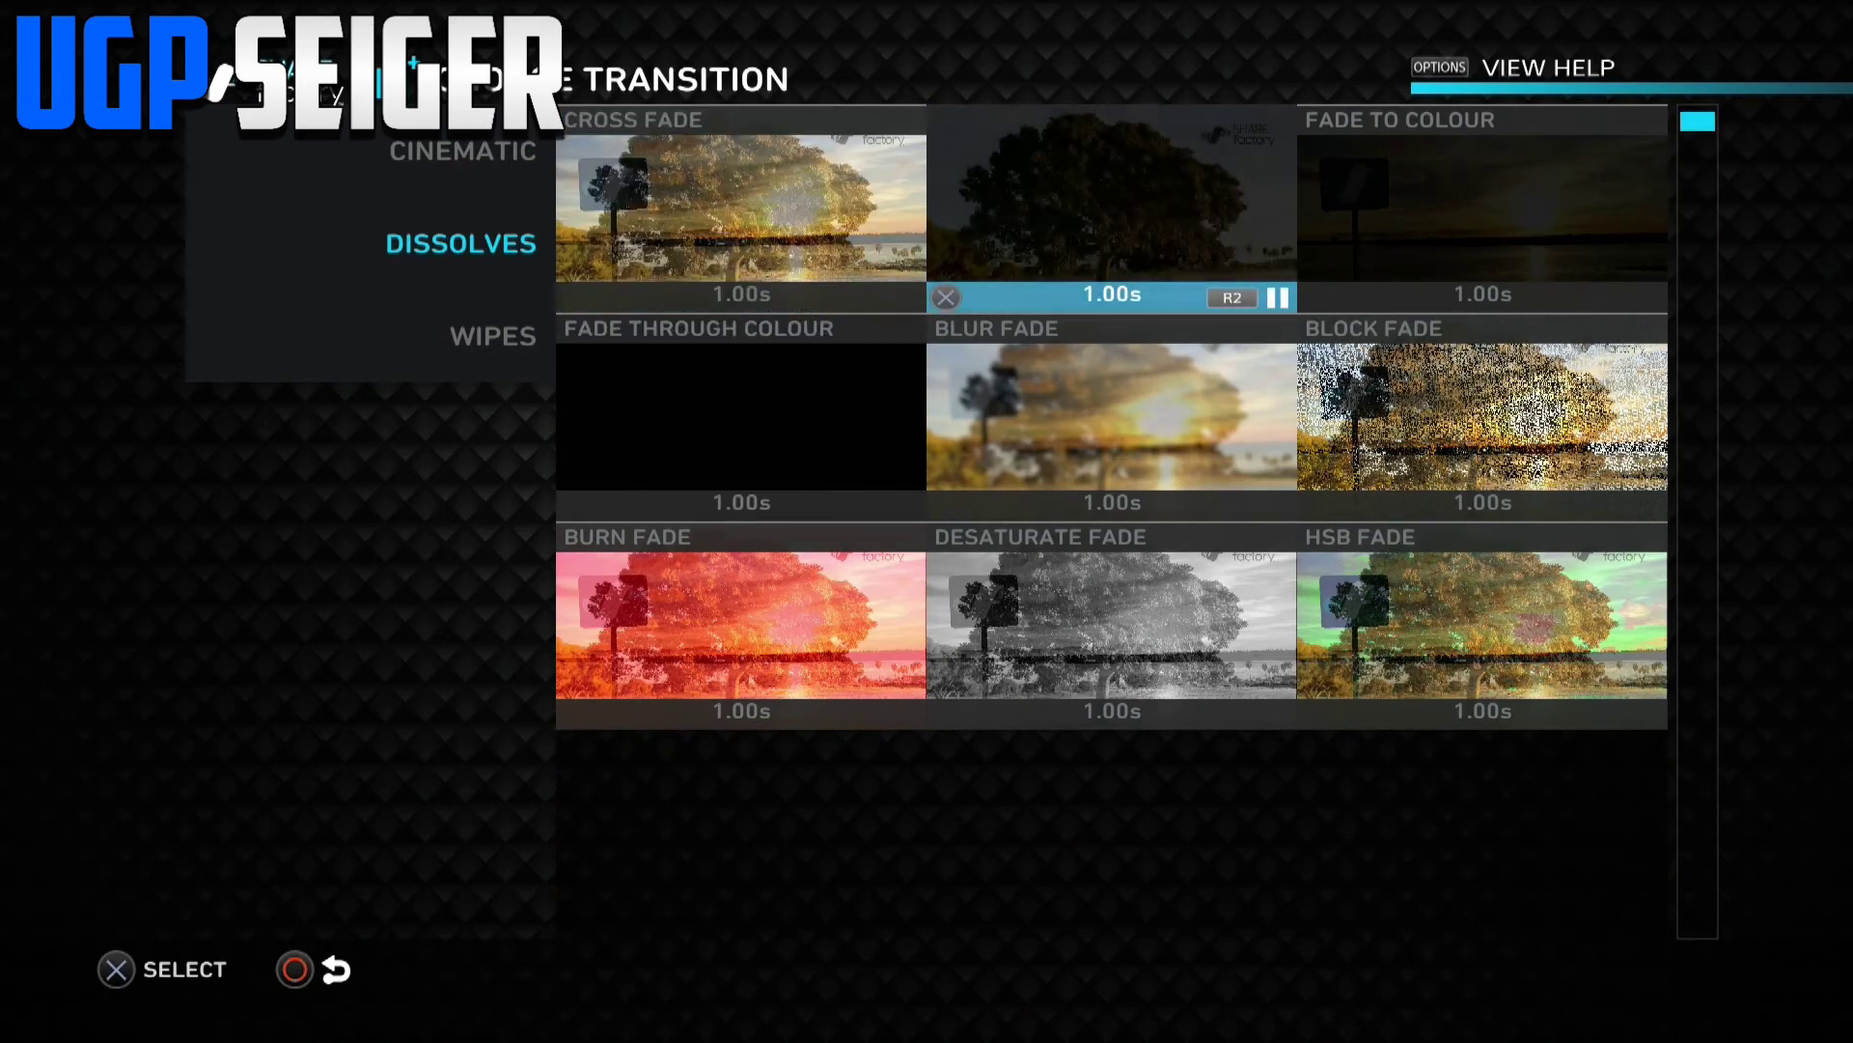
key("Left")
key("Right")
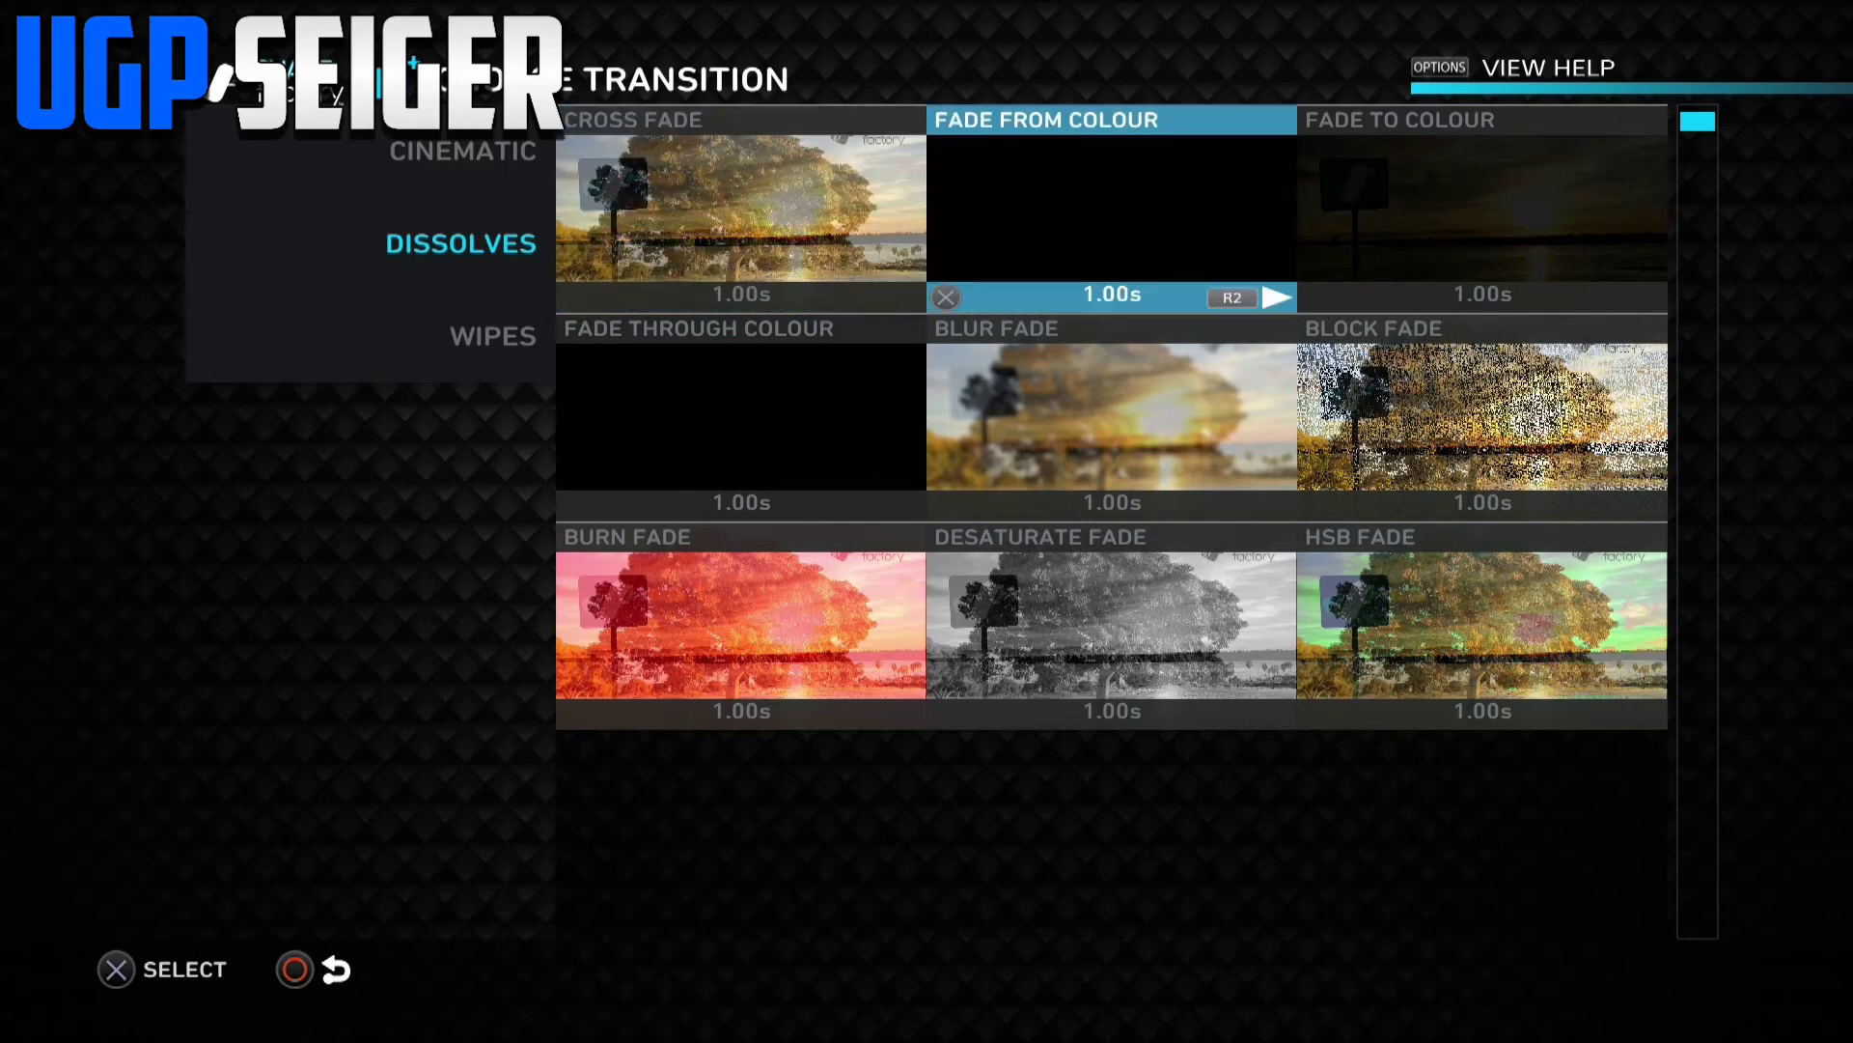
- Add the Fade Through Colour transition between the two clips and accept the shortened project length
key("Right")
key("Down")
key("Left")
key("Left")
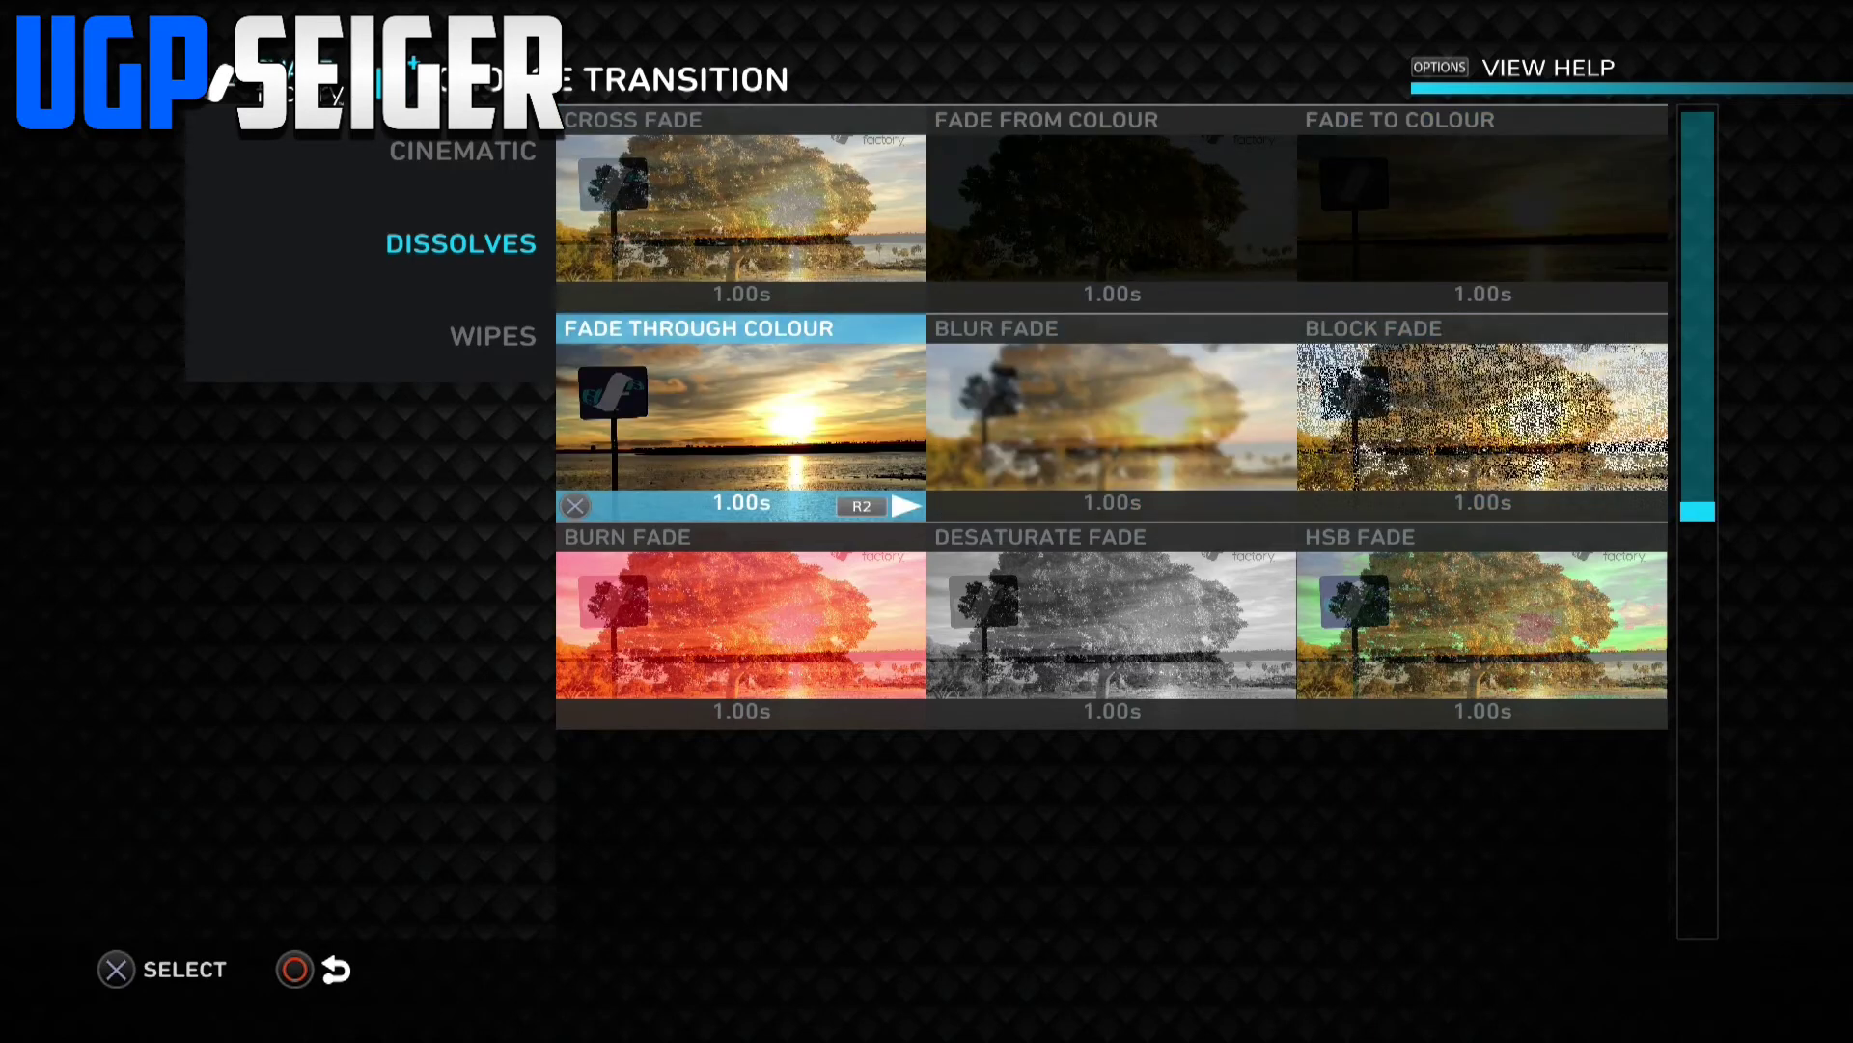
key("Return")
key("Left")
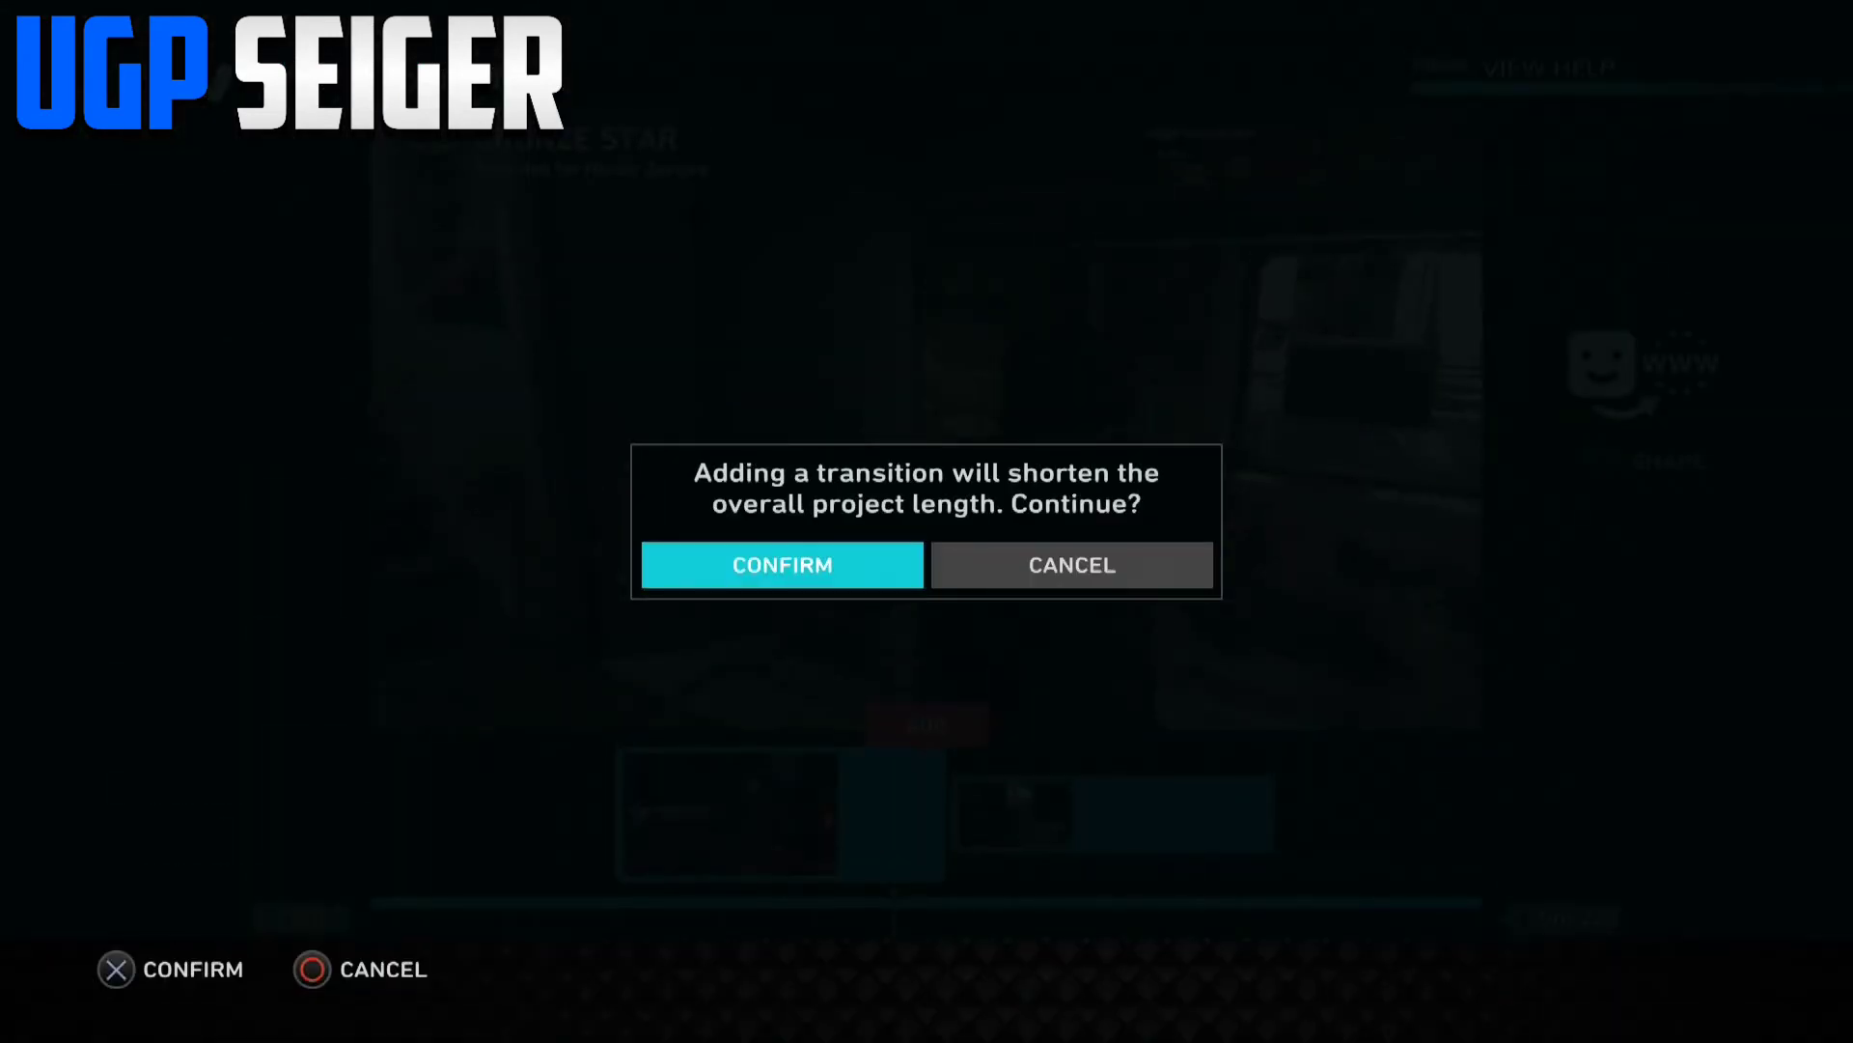
key("Return")
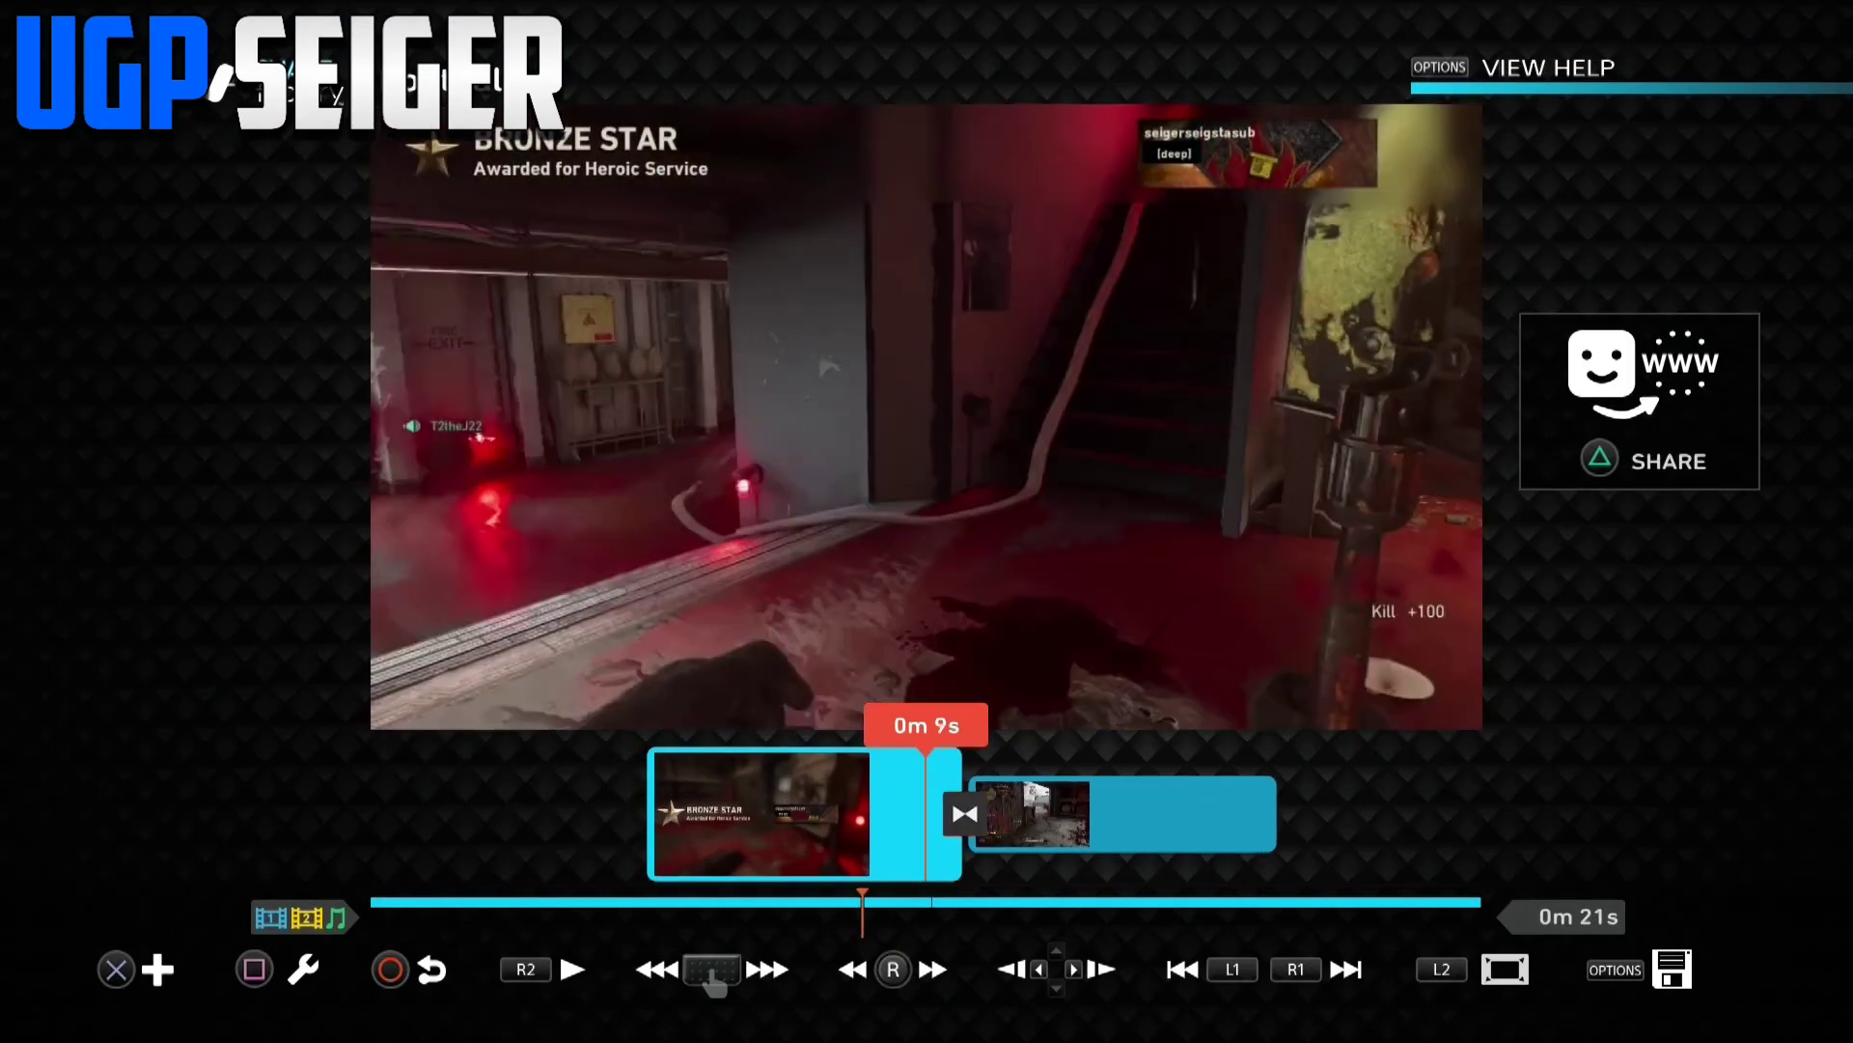
- Play back the Fade Through Colour transition between the two clips
key("space")
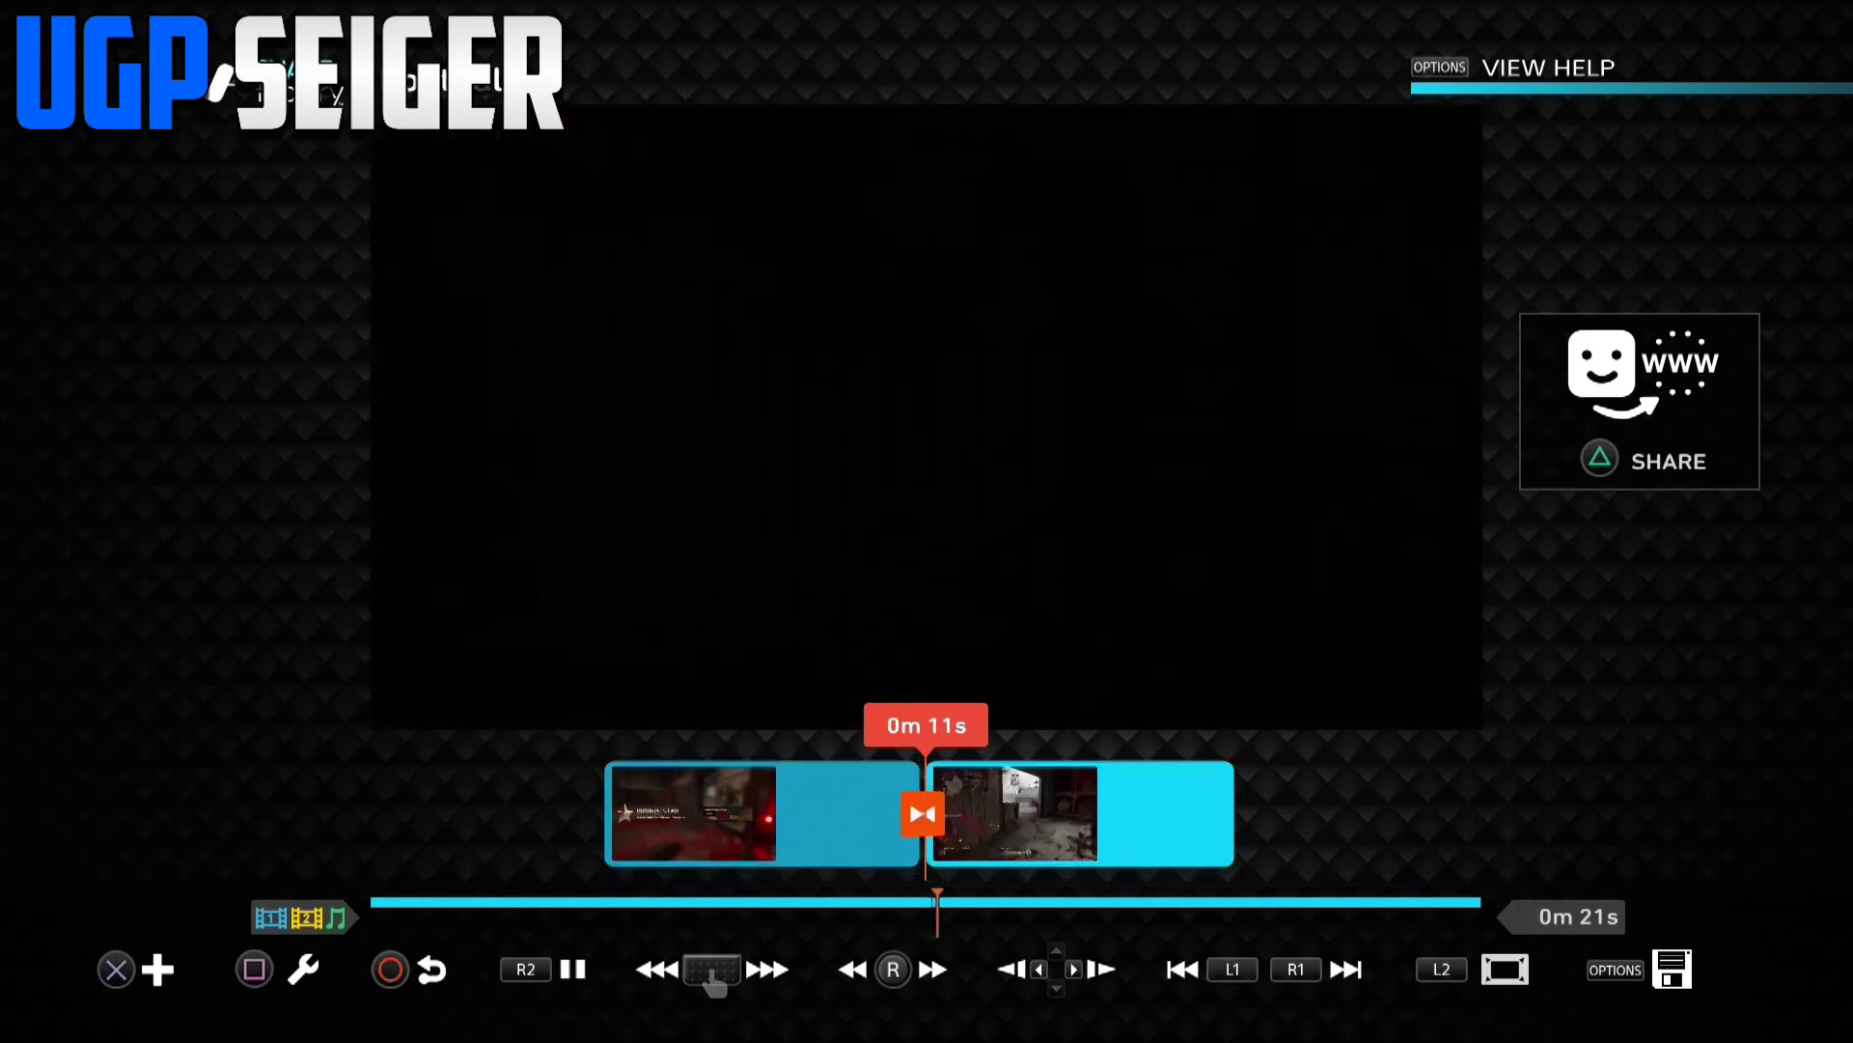
key("space")
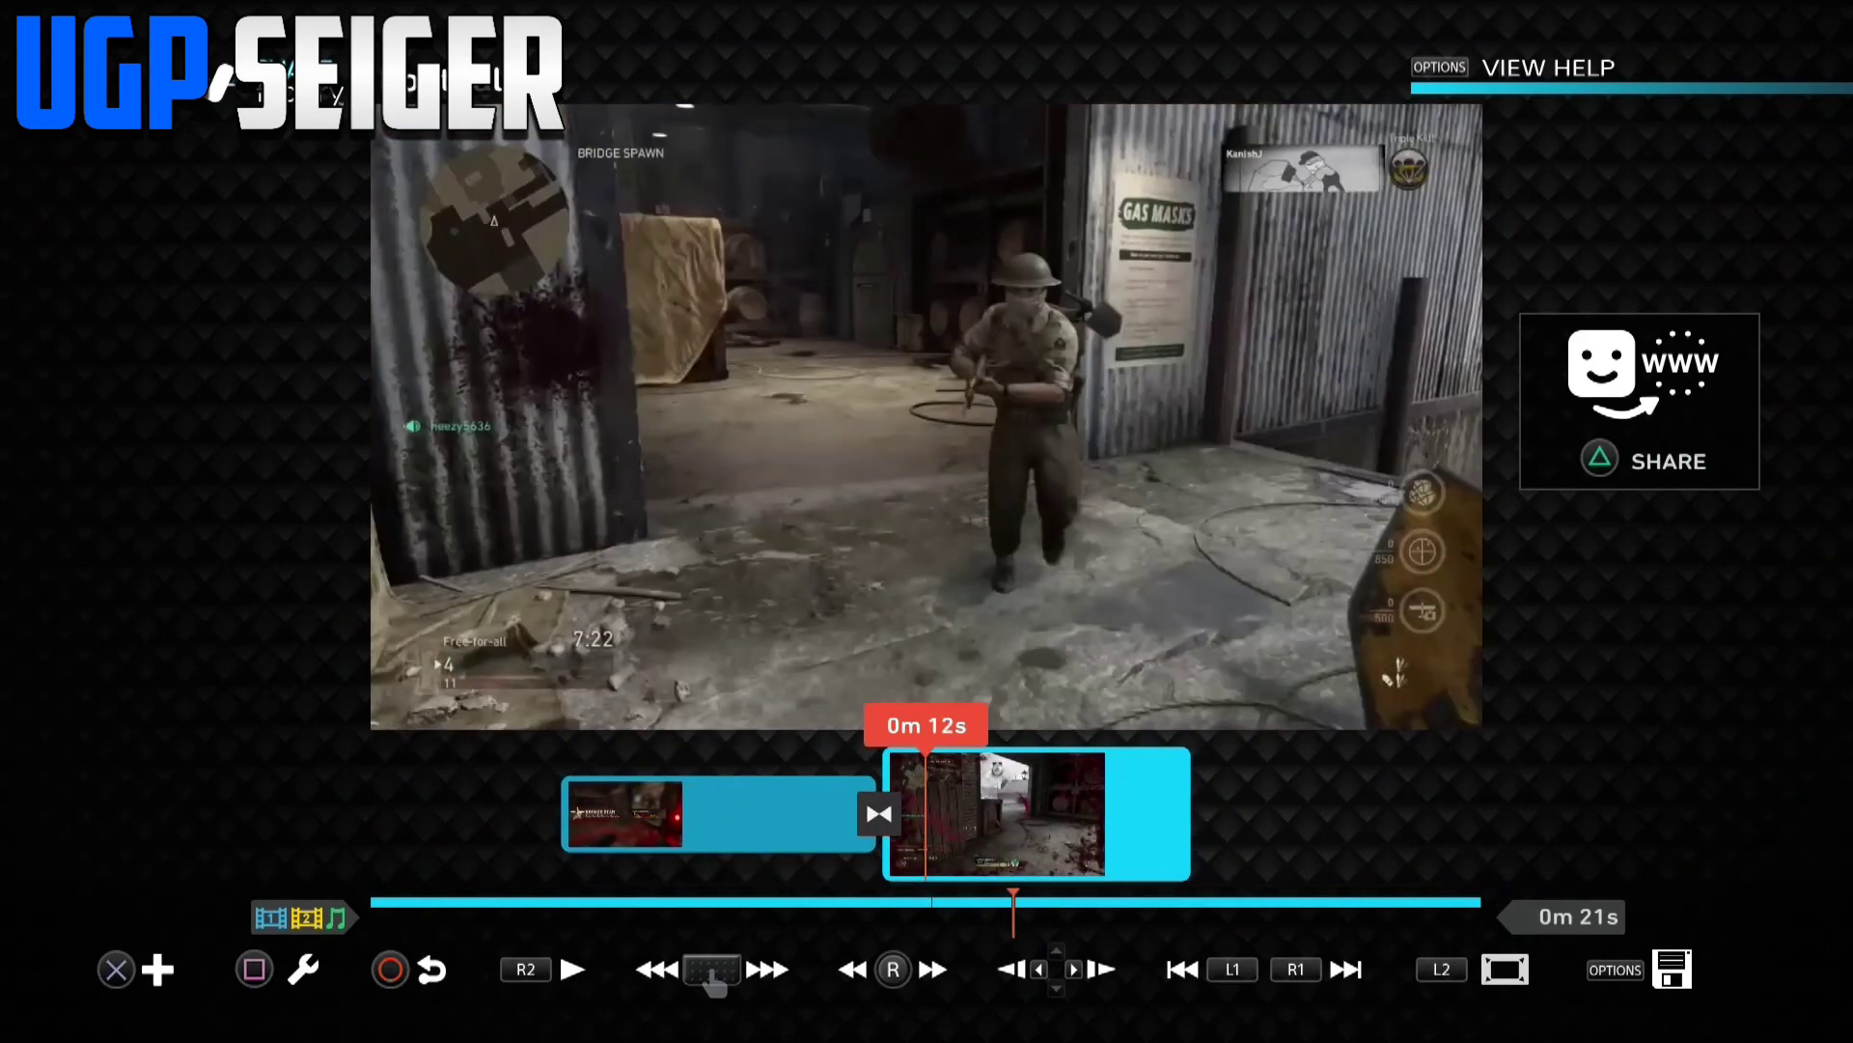
key("Left")
key("space")
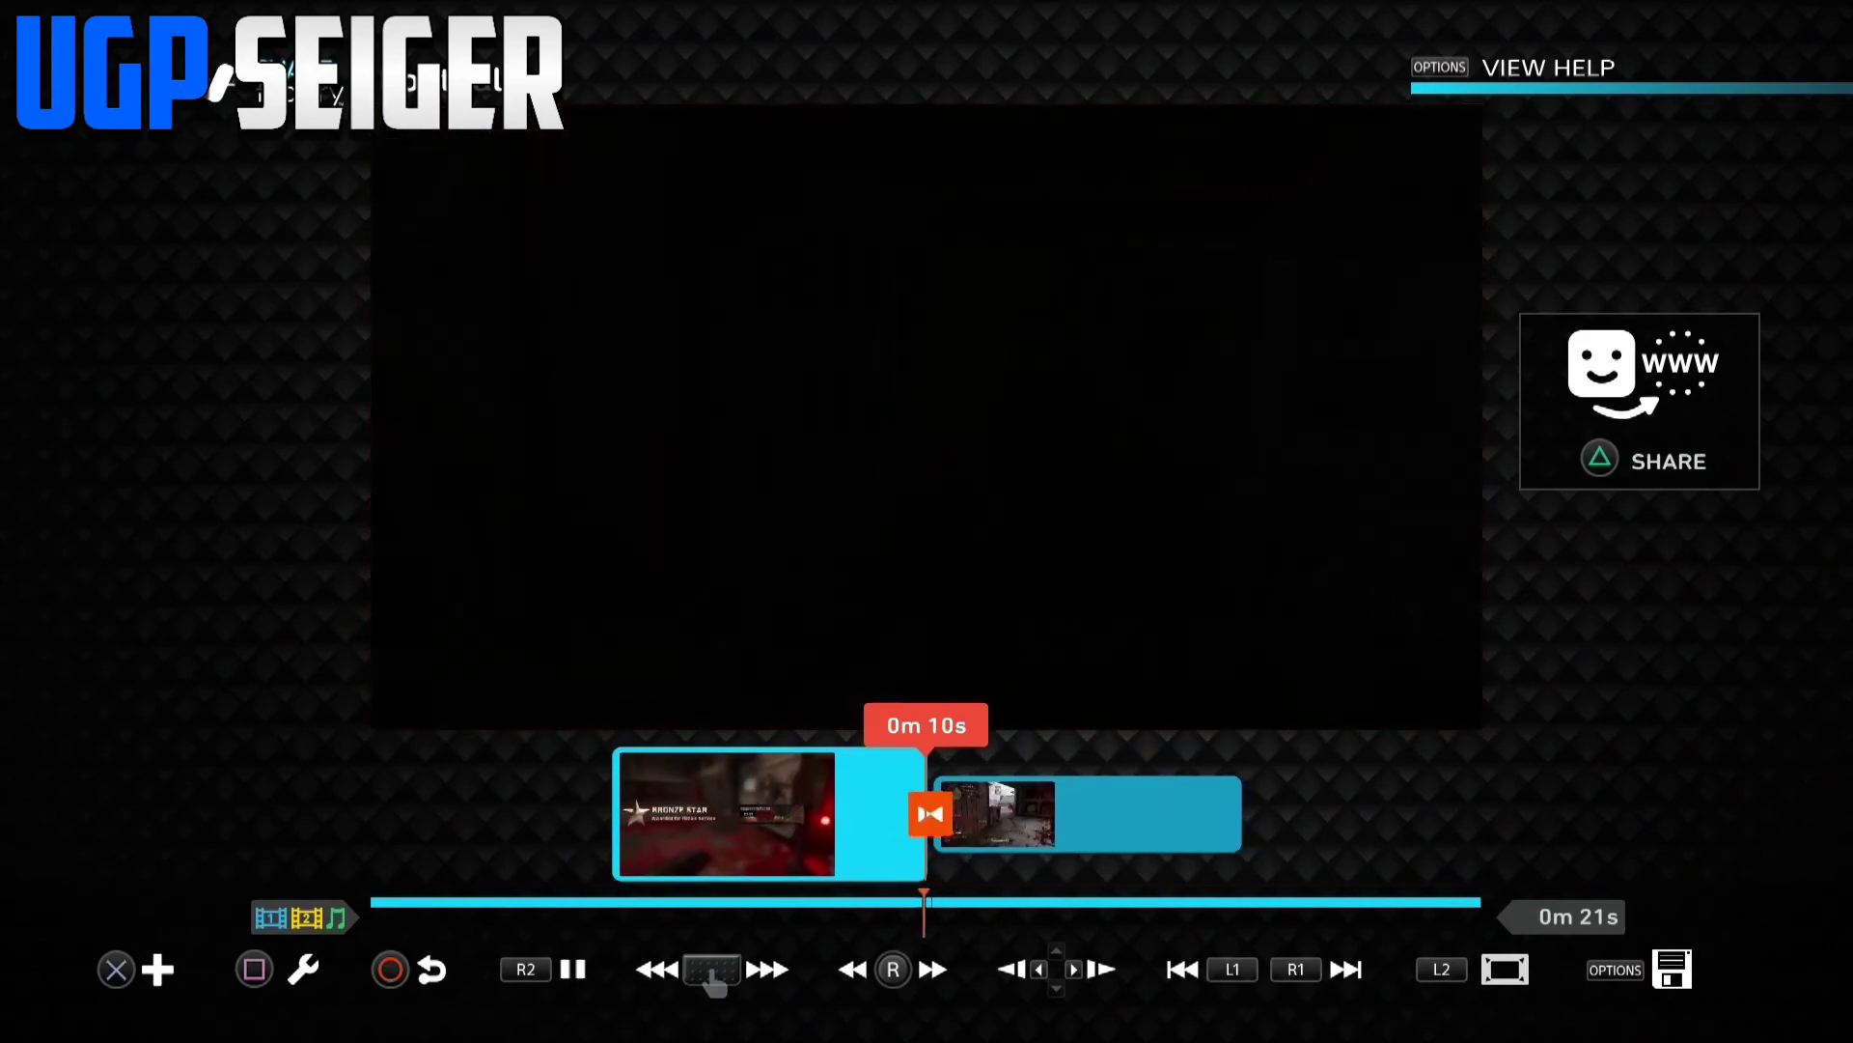
key("space")
key("Left")
key("Return")
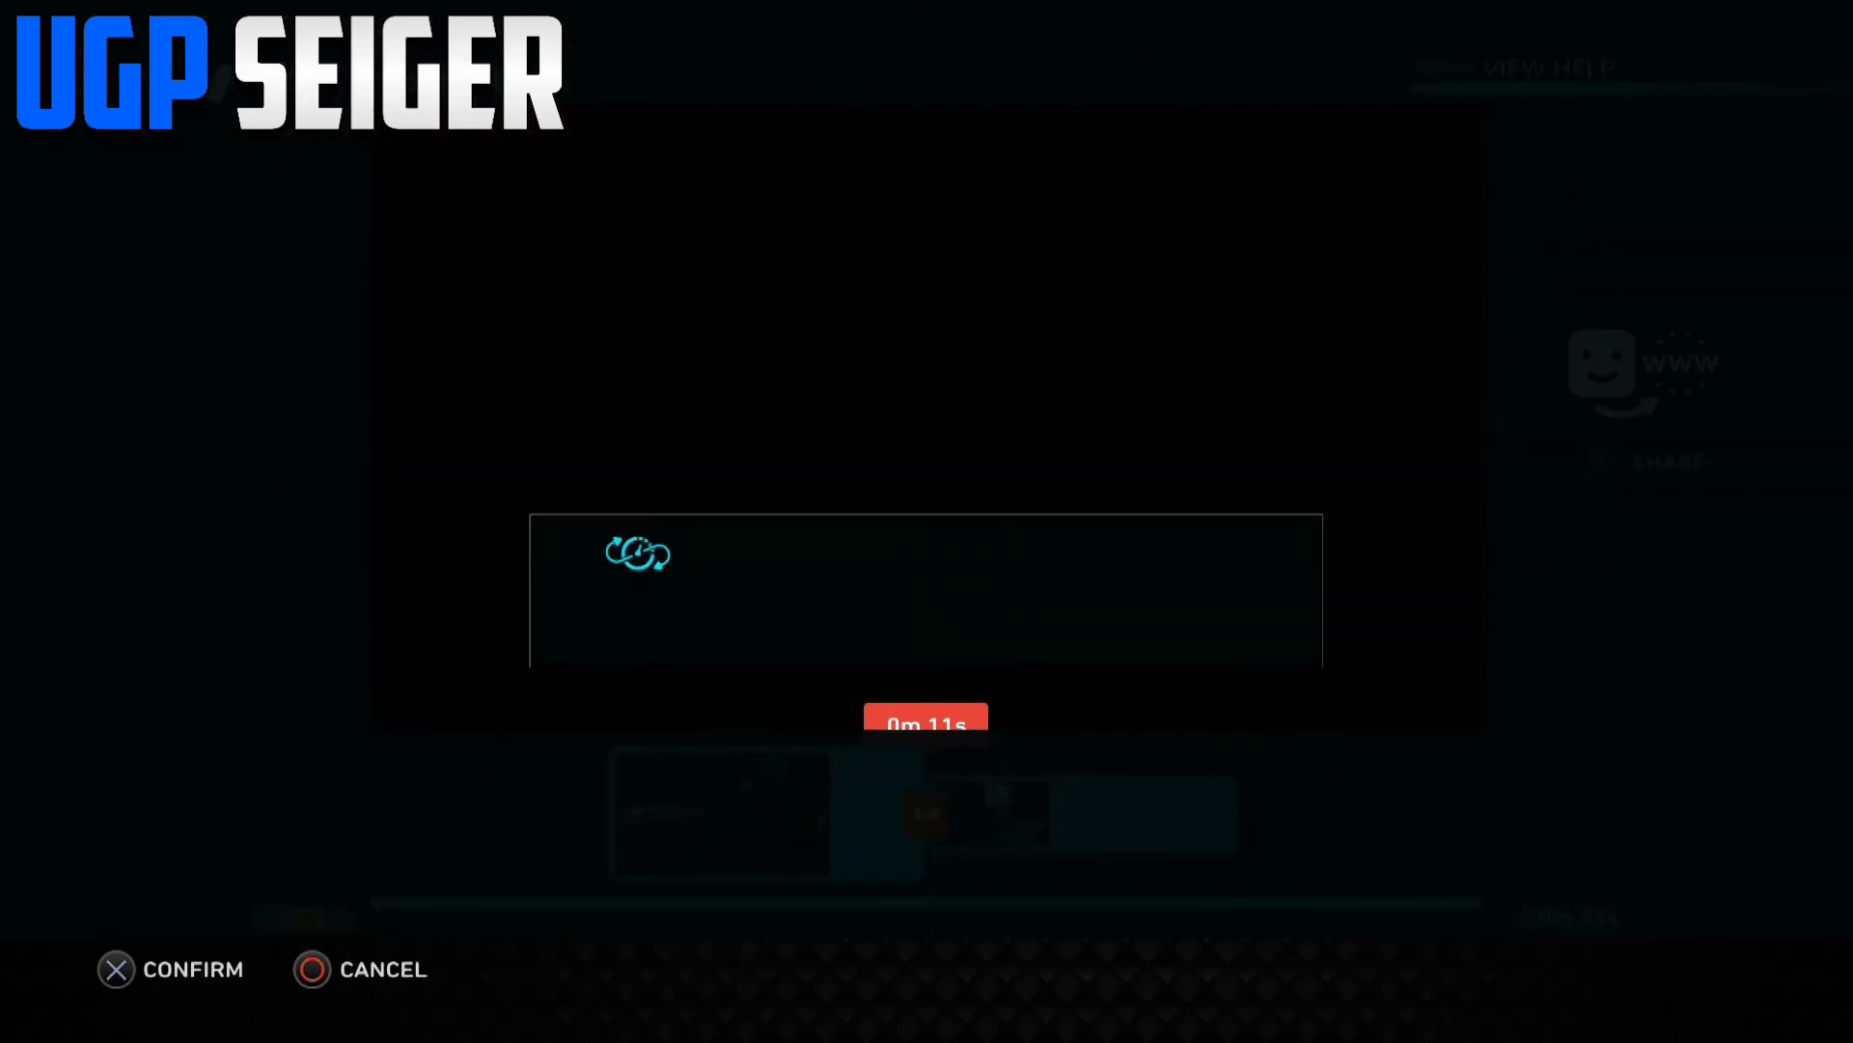
key("Escape")
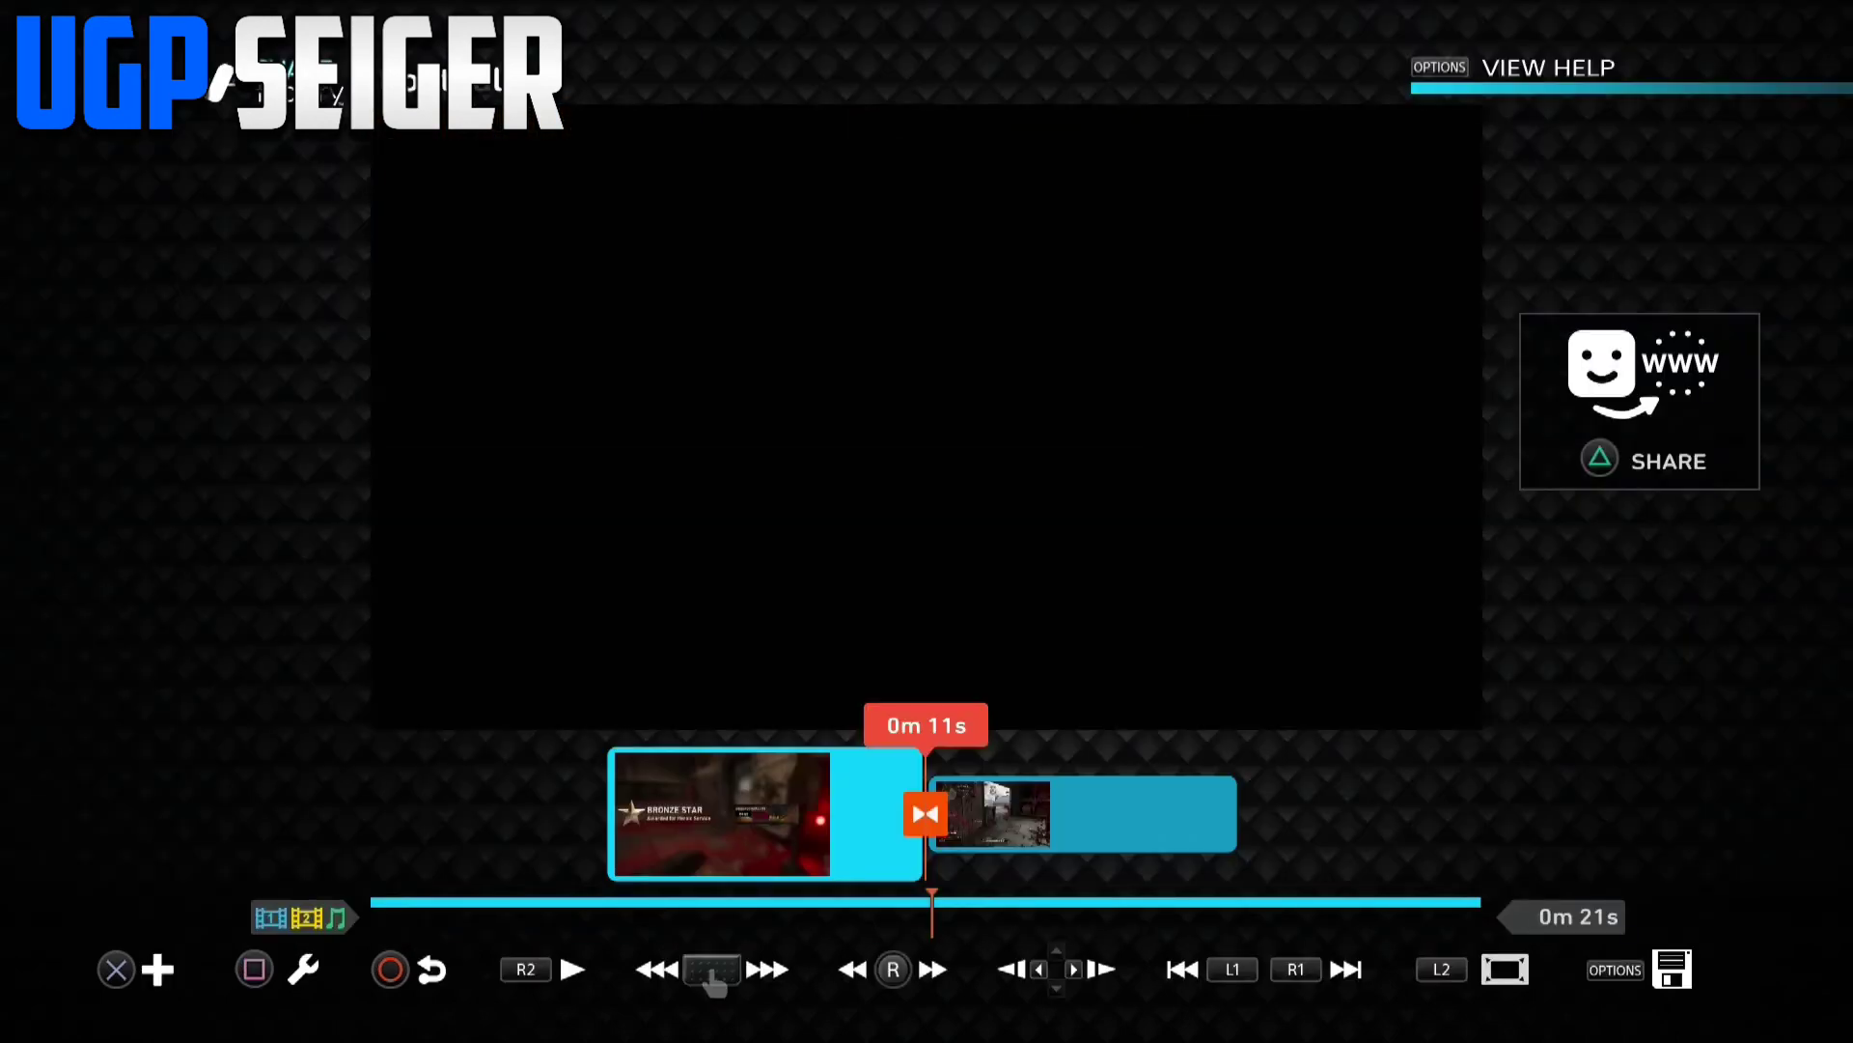
- Place the playhead on the transition between the clips and open its editing options
key("Left")
key("Right")
key("Left")
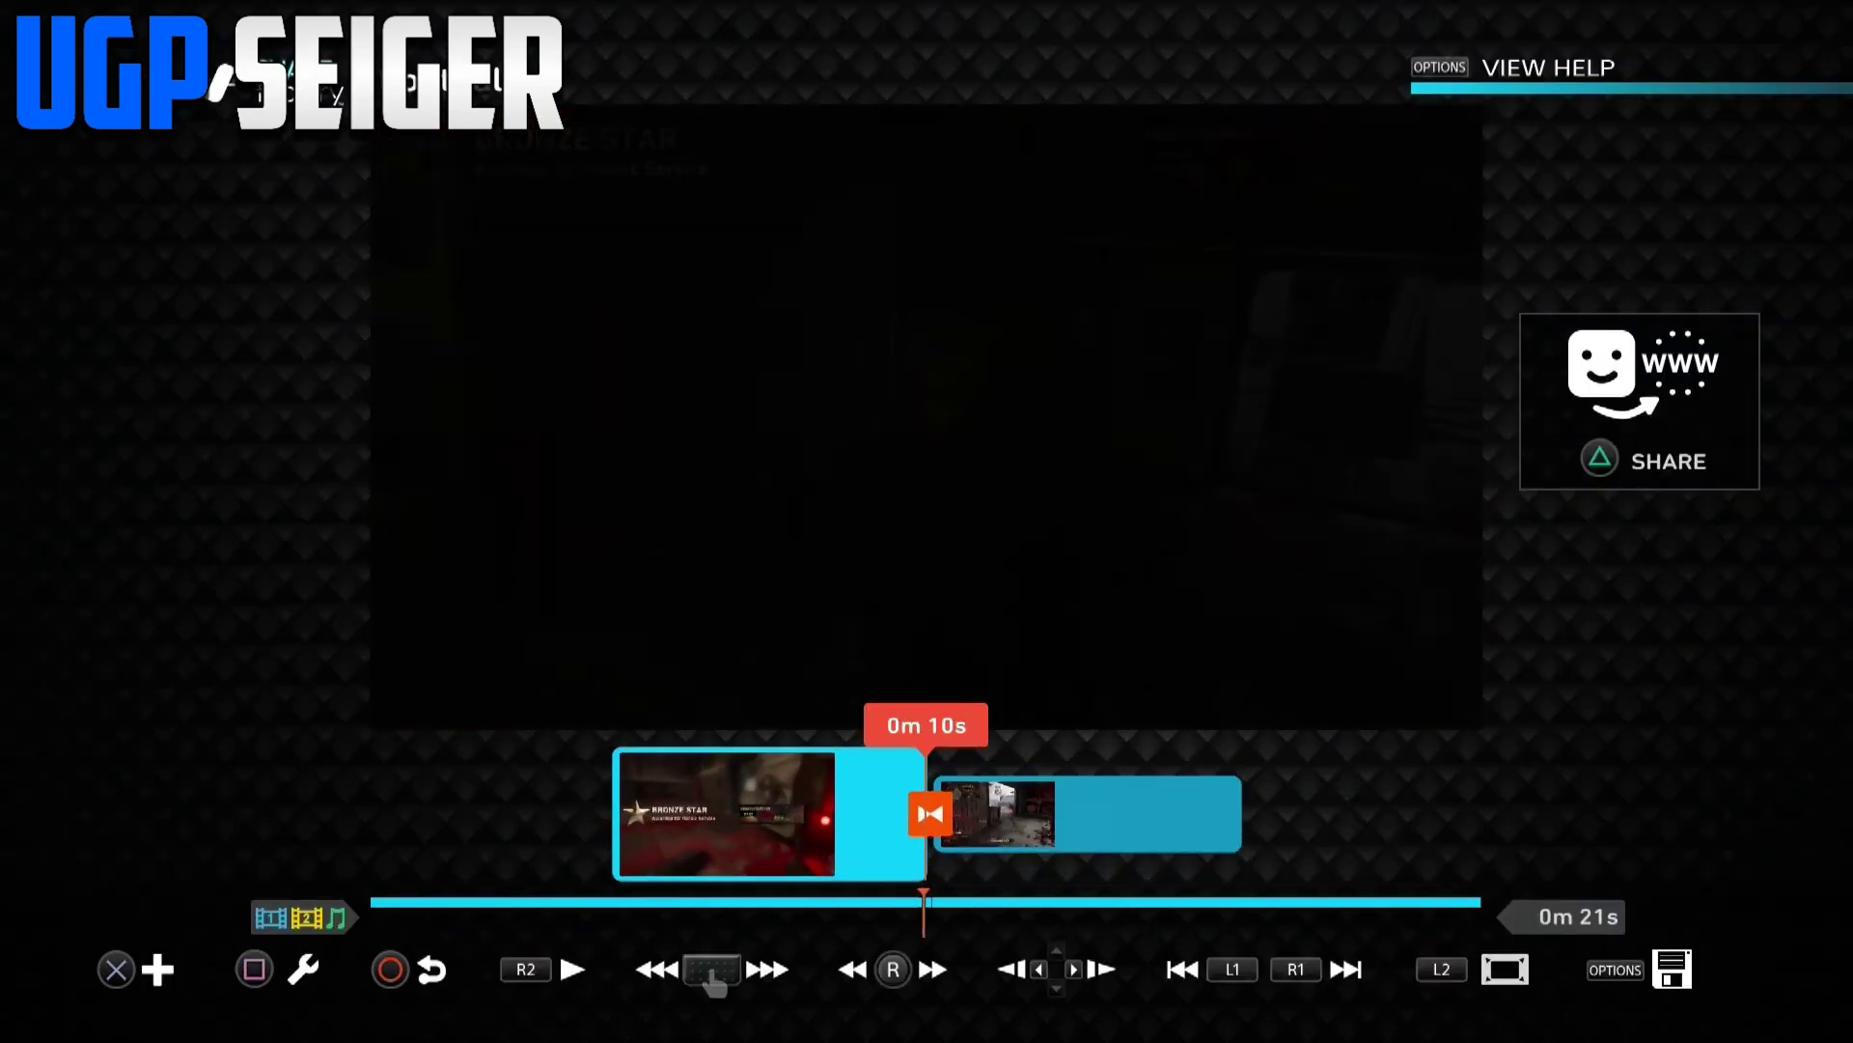
key("Right")
key("Left")
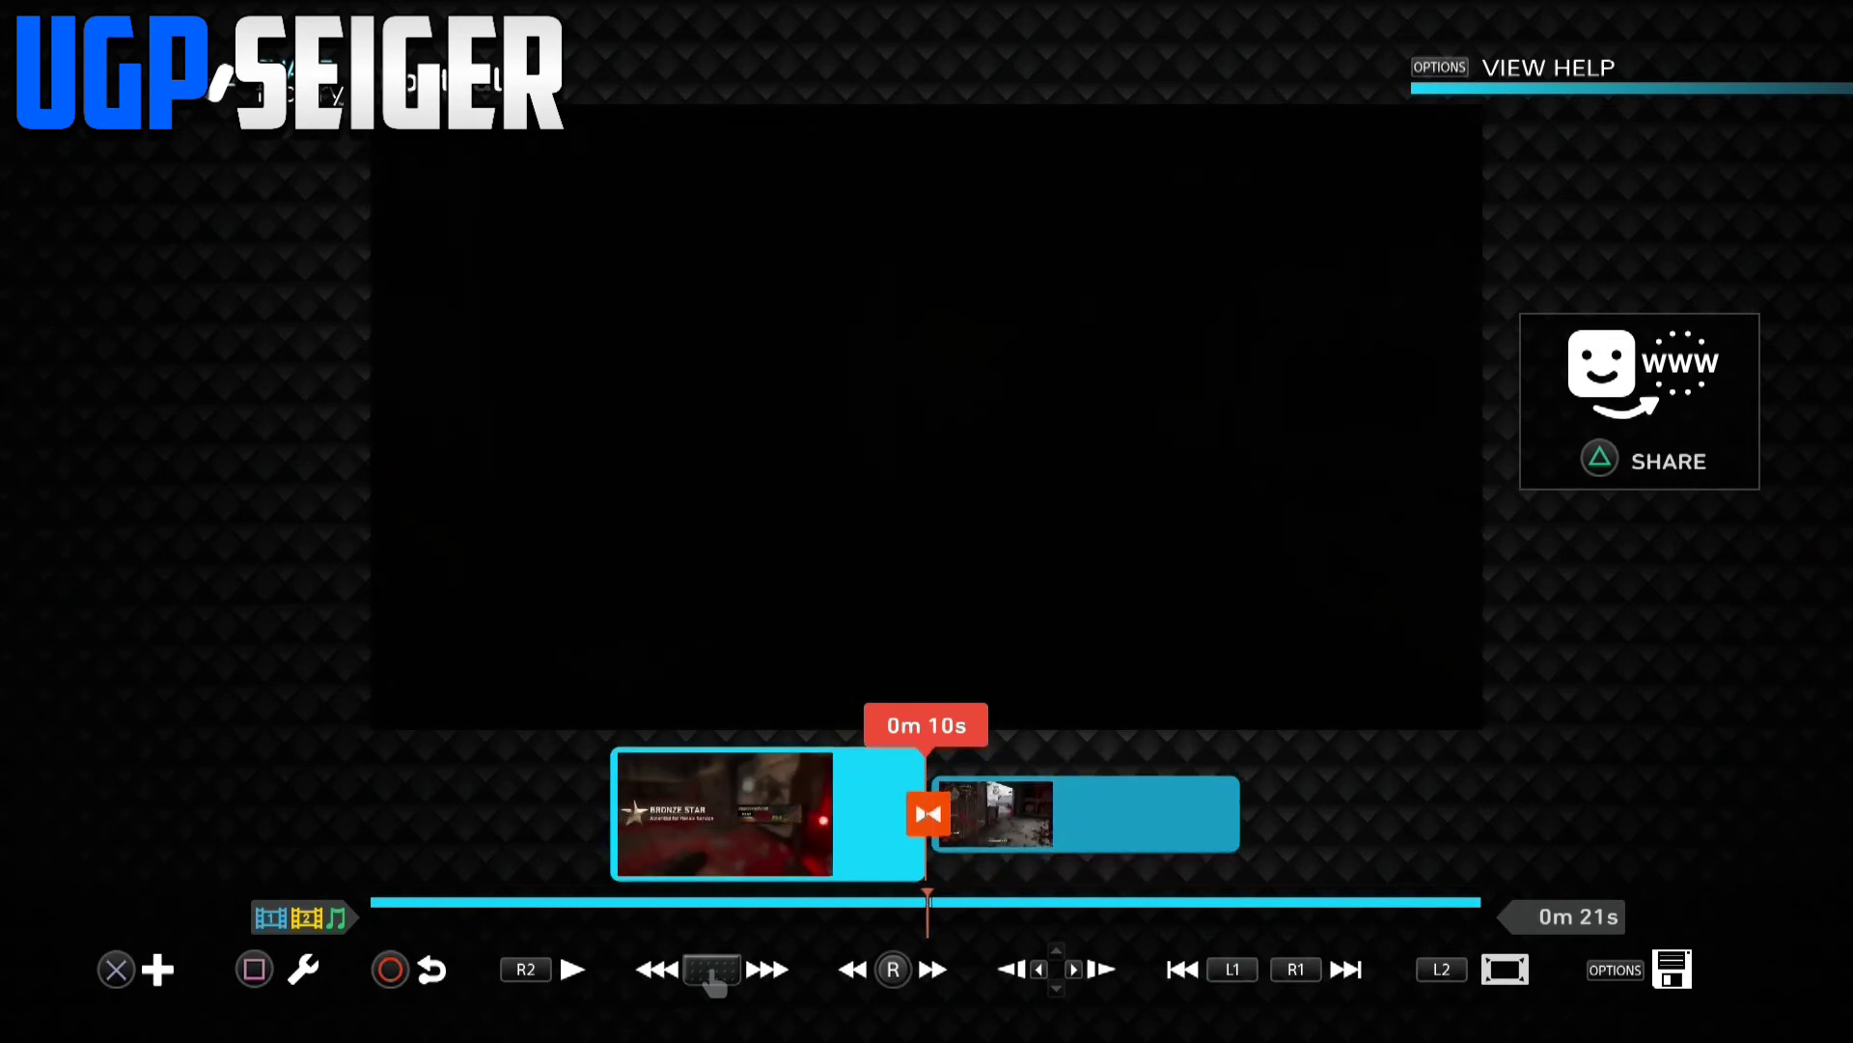
key("Return")
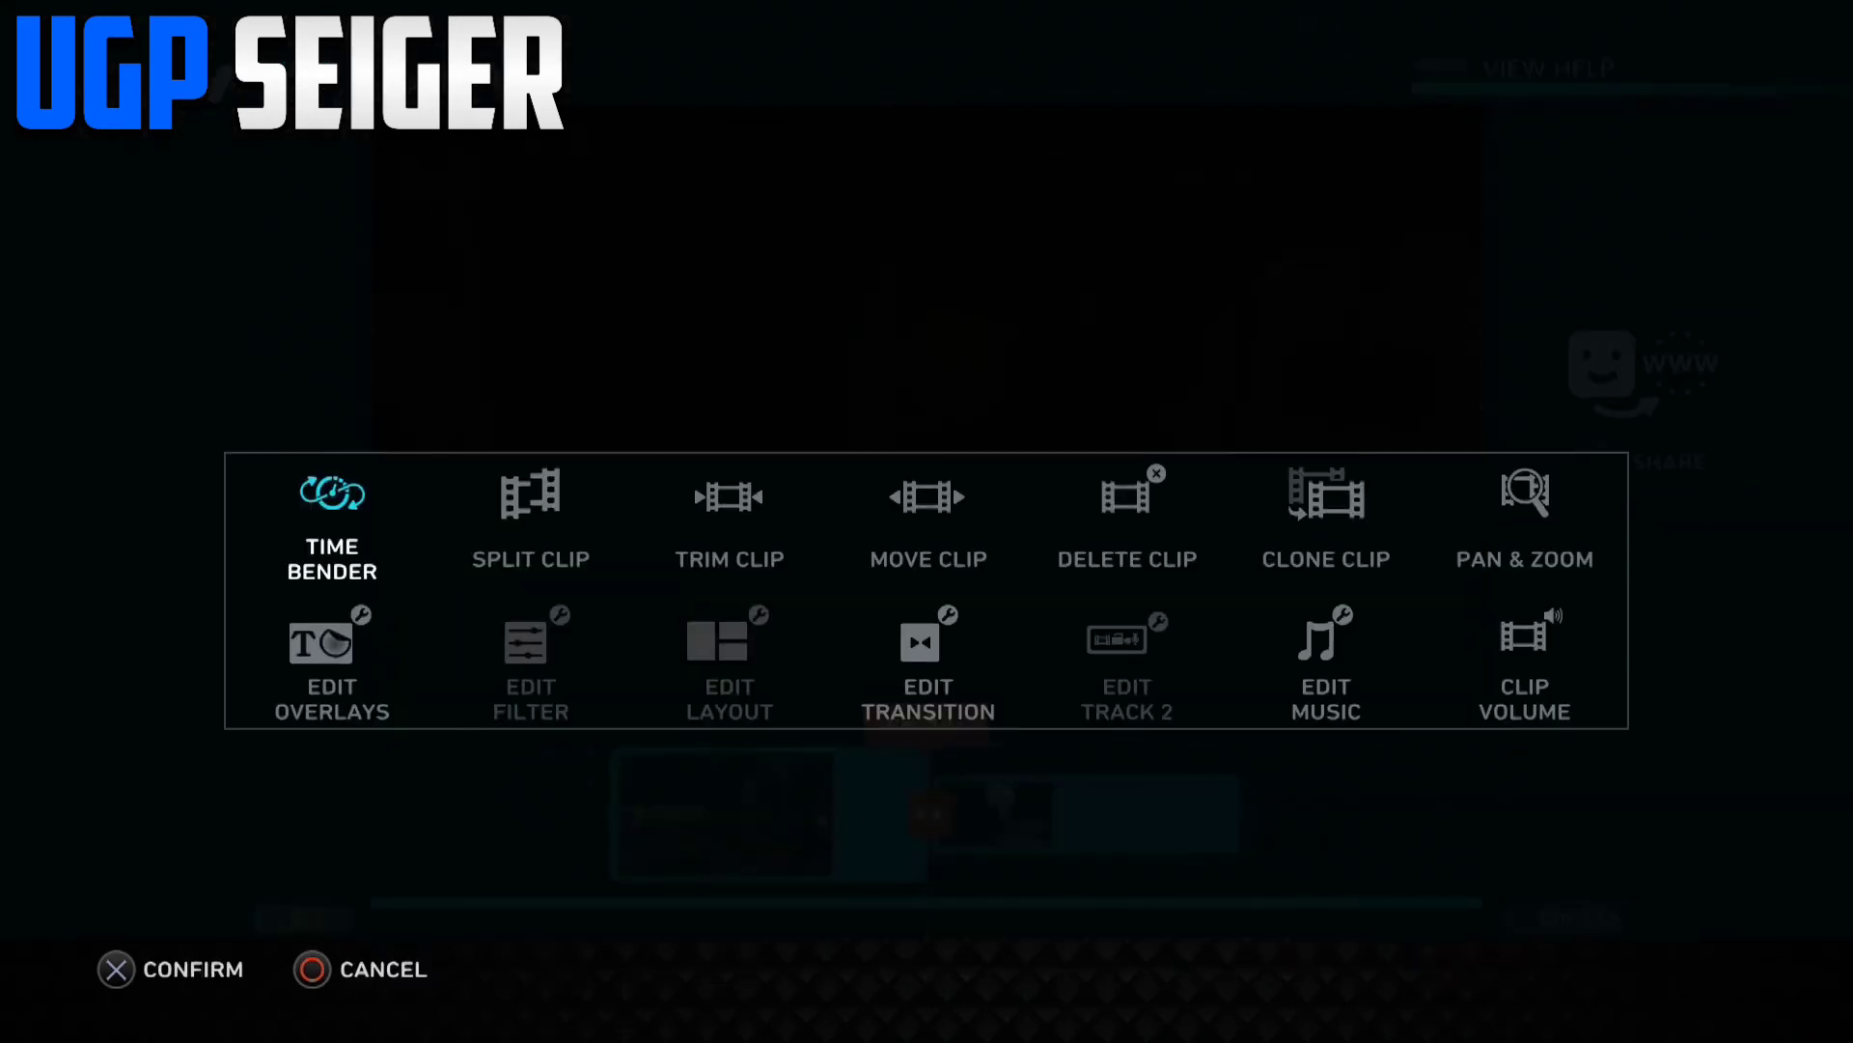
key("Right")
key("Down")
key("Right")
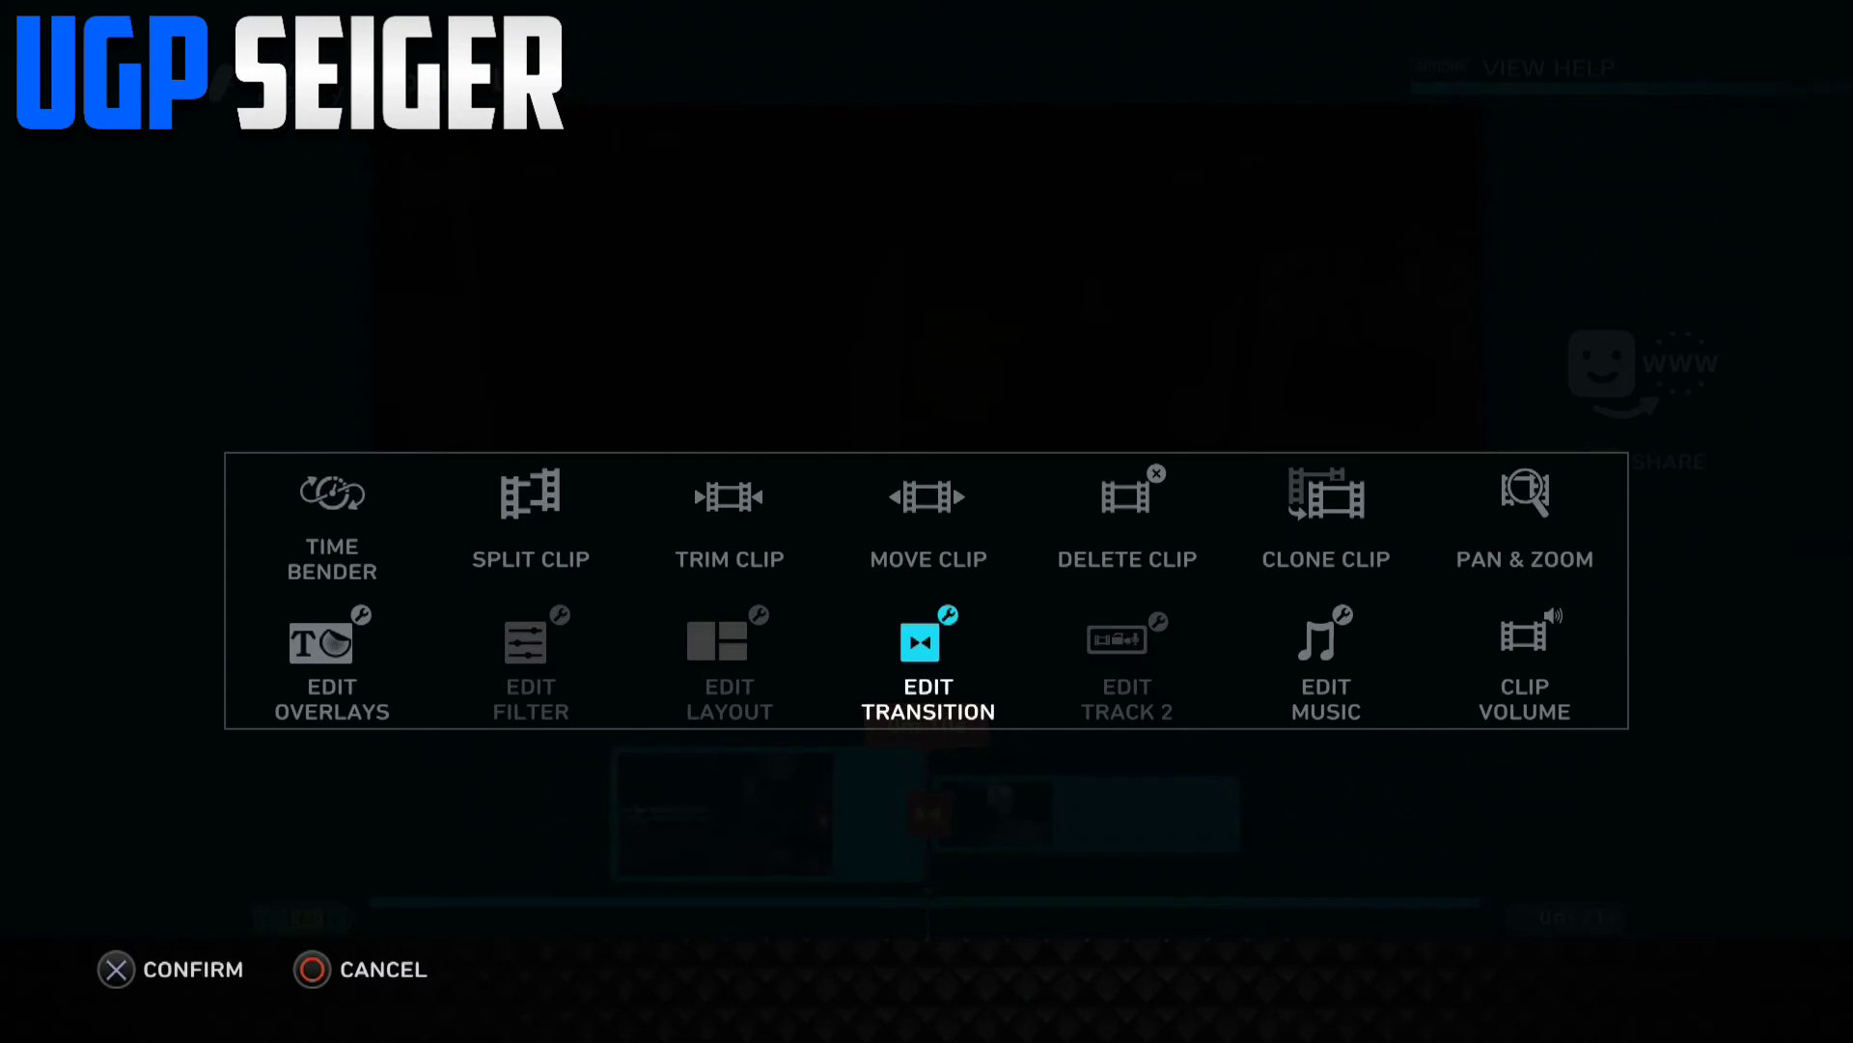
key("Return")
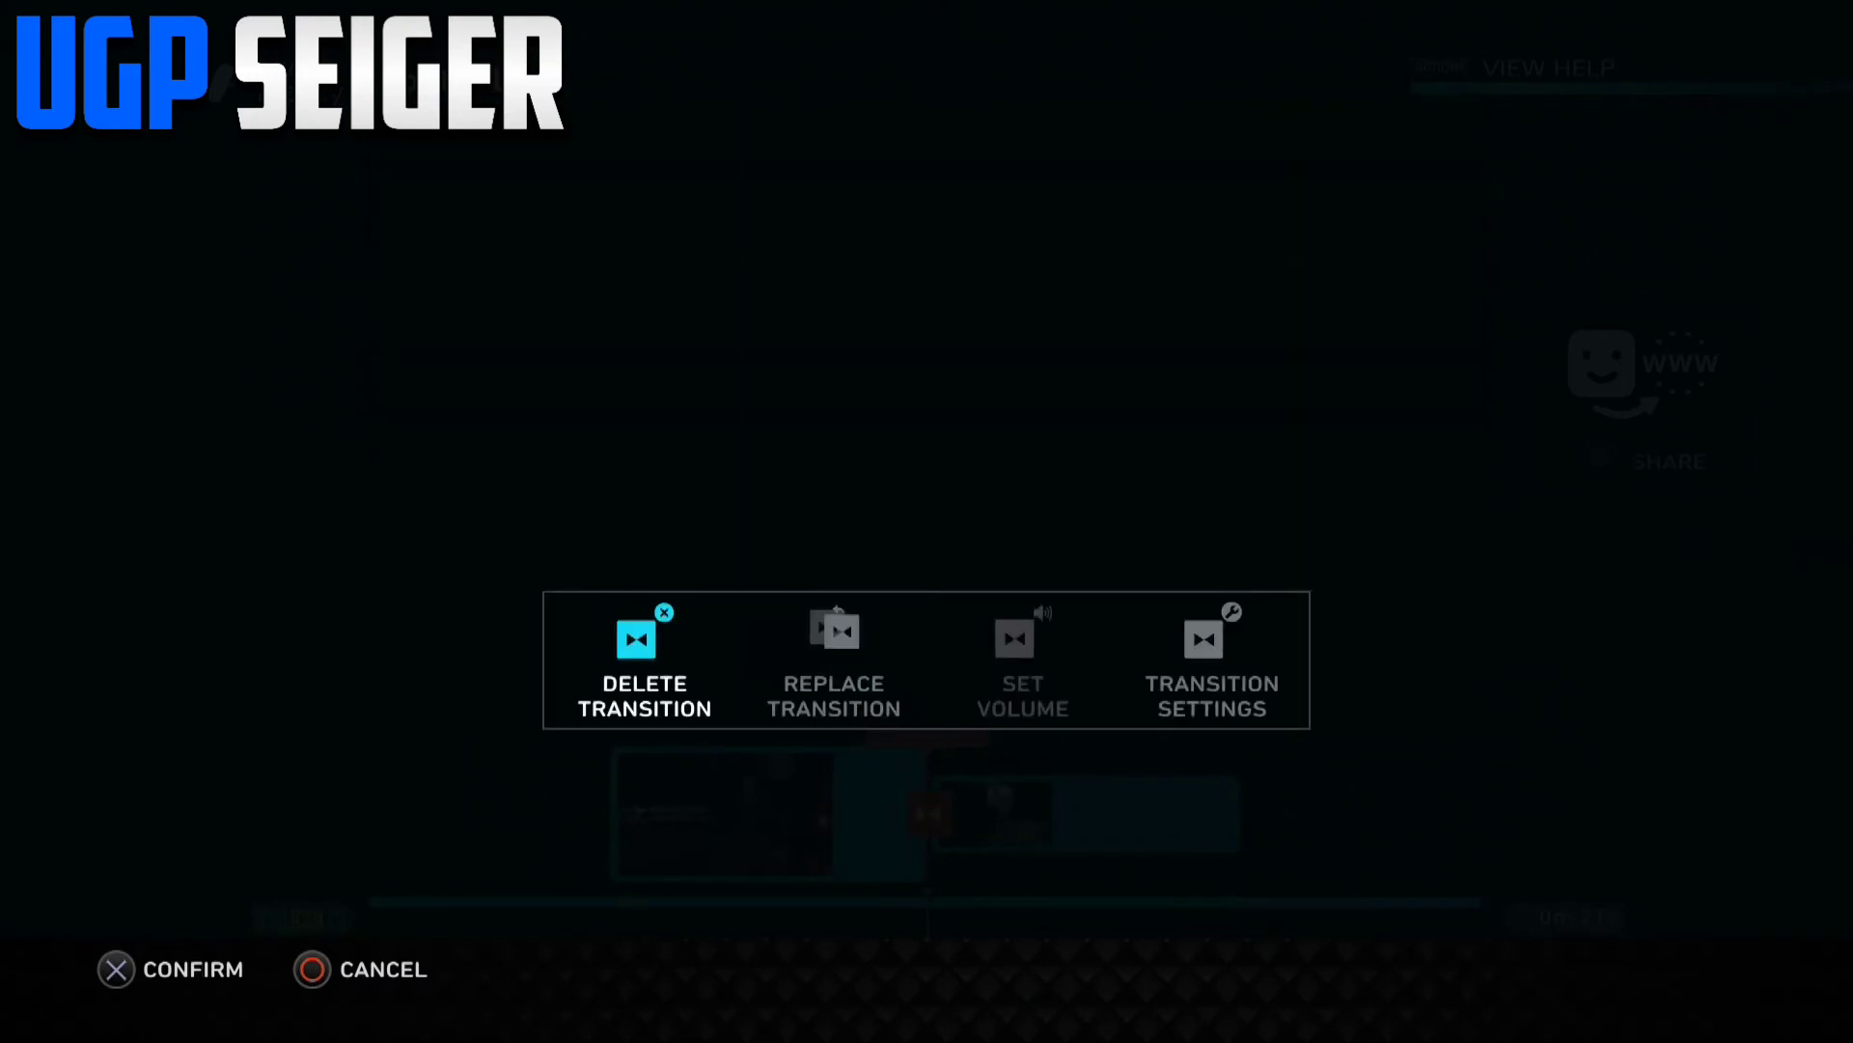
- Set the Fade Through Colour transition's colour to the yellow preset in its transition settings
key("Right")
key("Right")
key("Left")
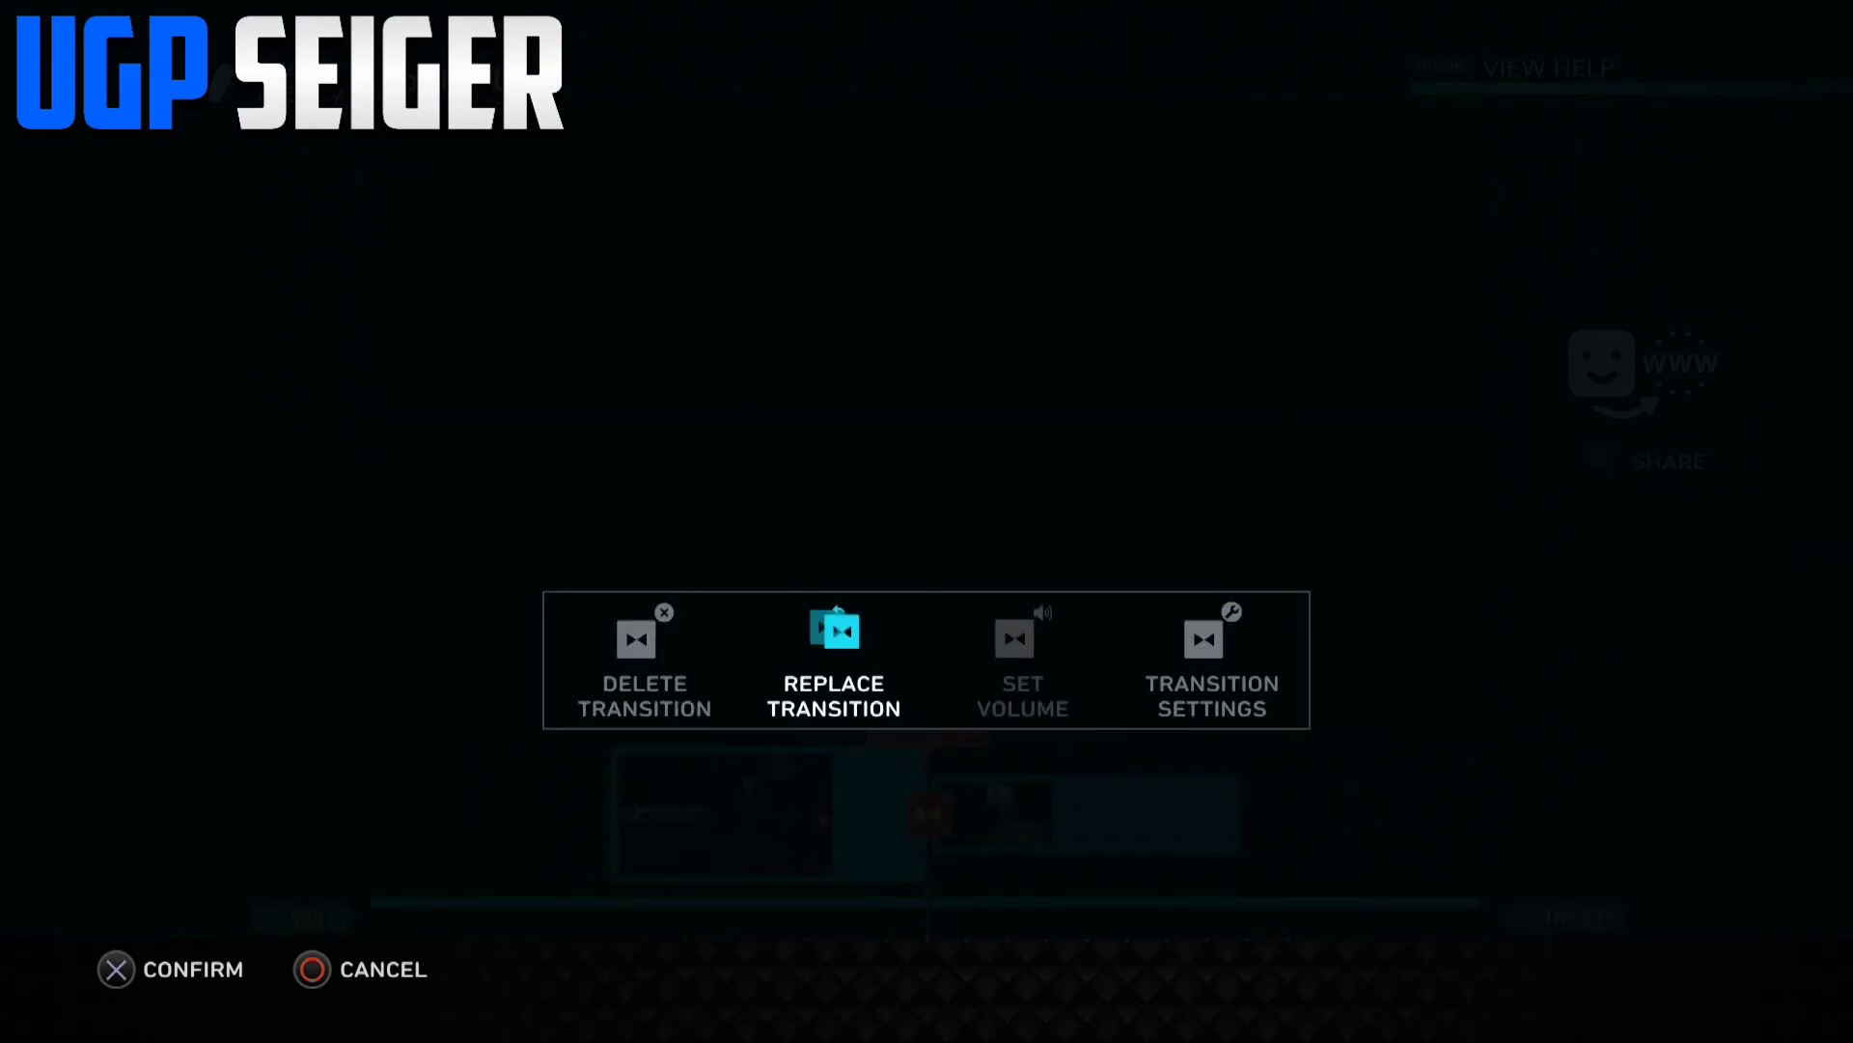
key("Right")
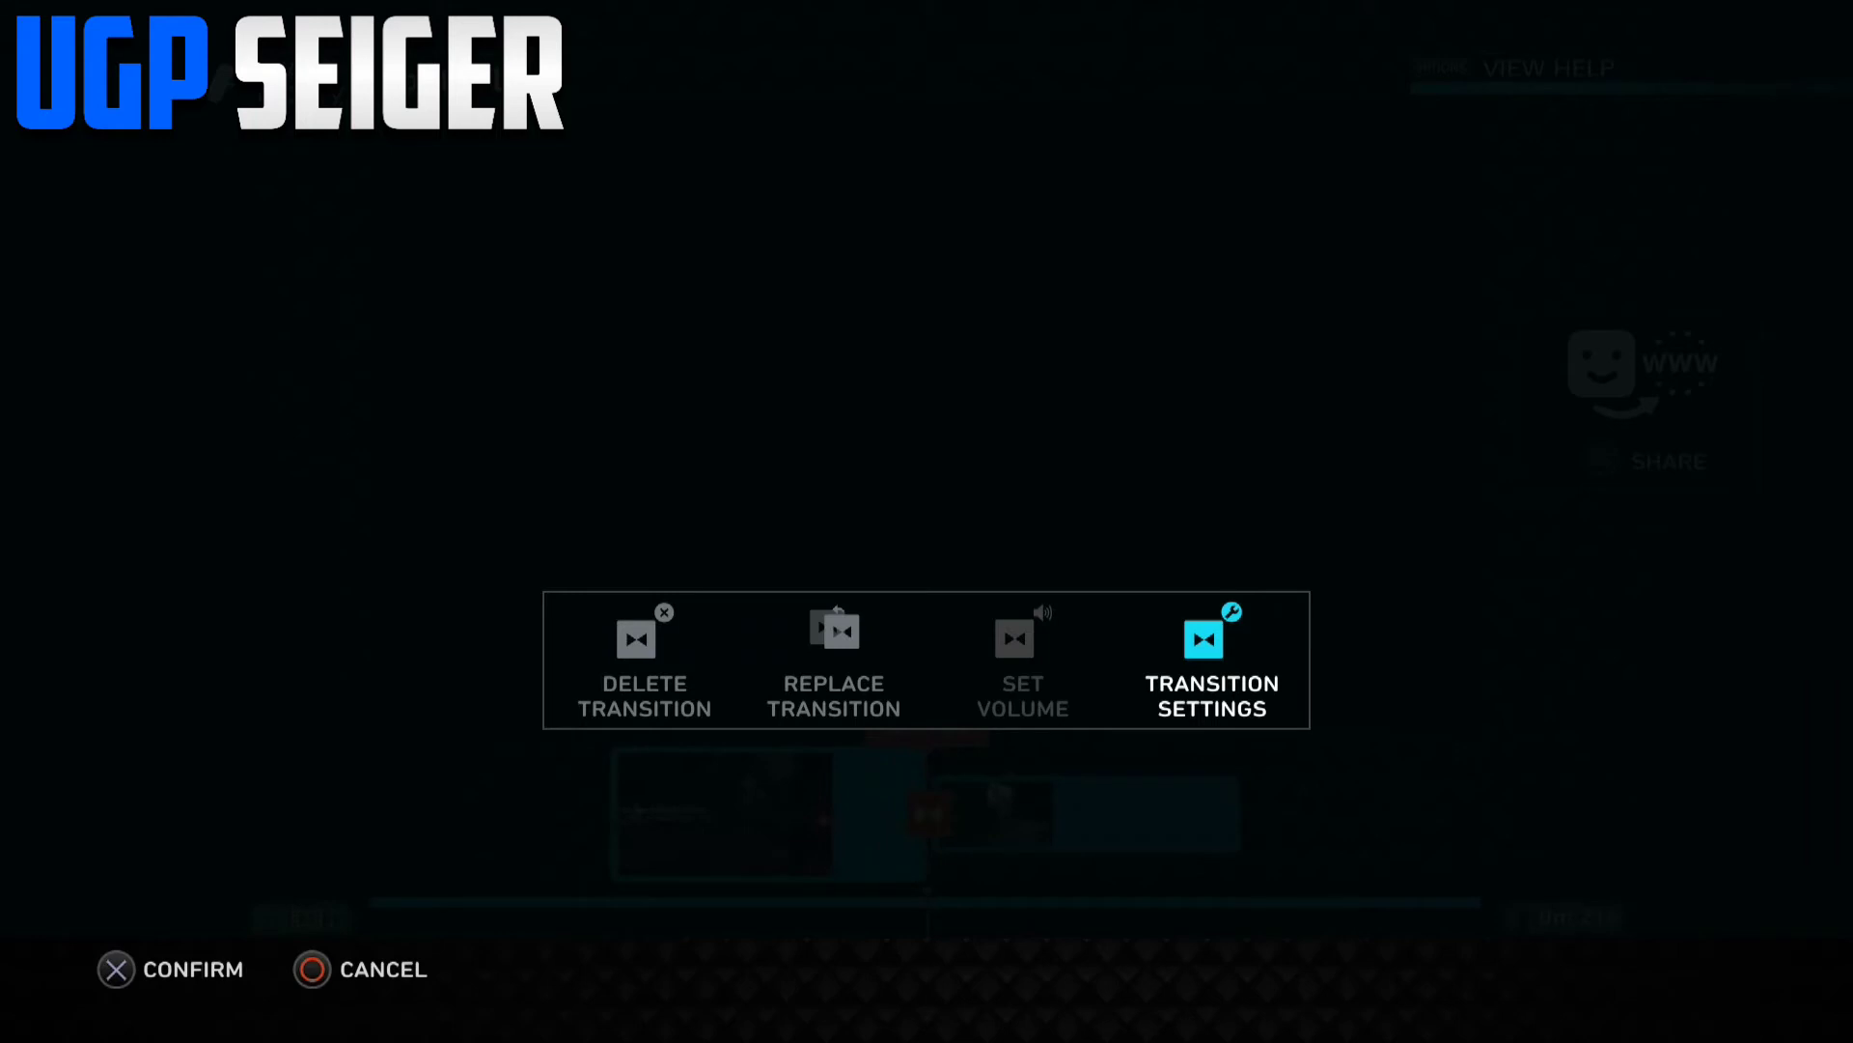
key("Return")
key("Down")
key("Down")
key("Down")
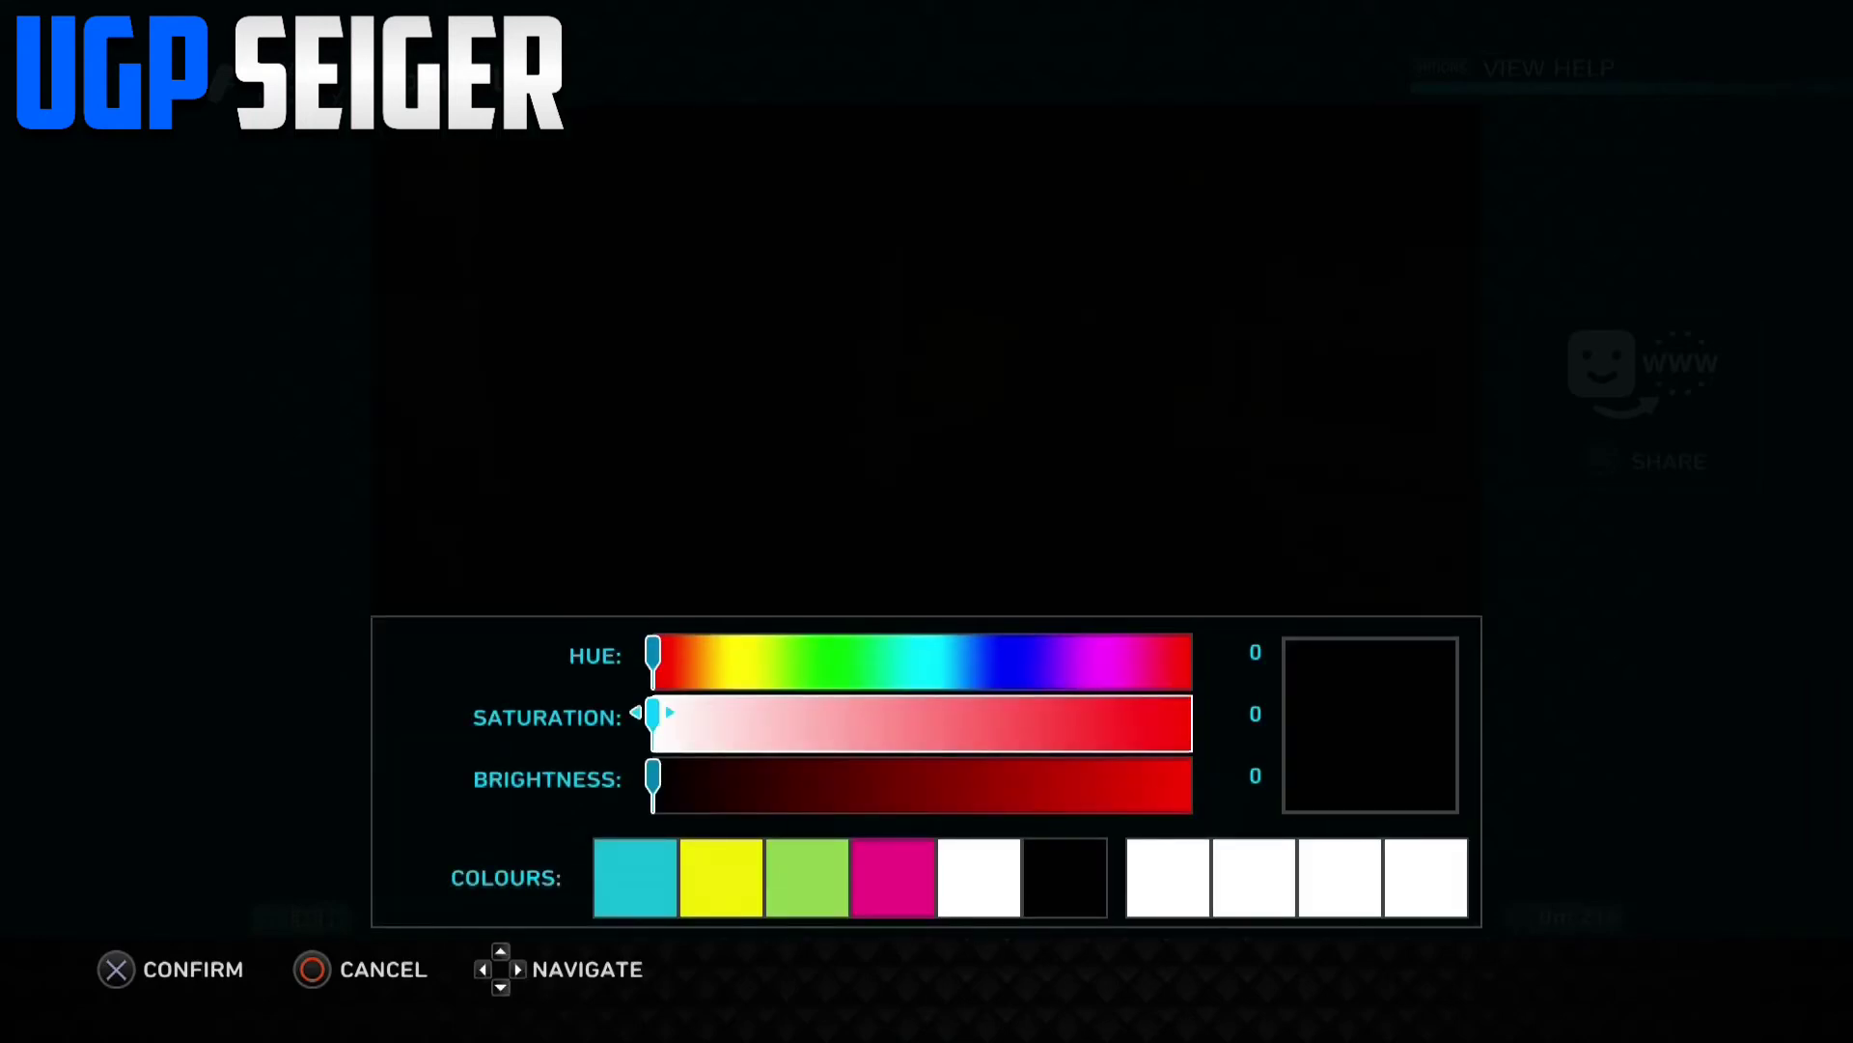
key("Right")
key("Return")
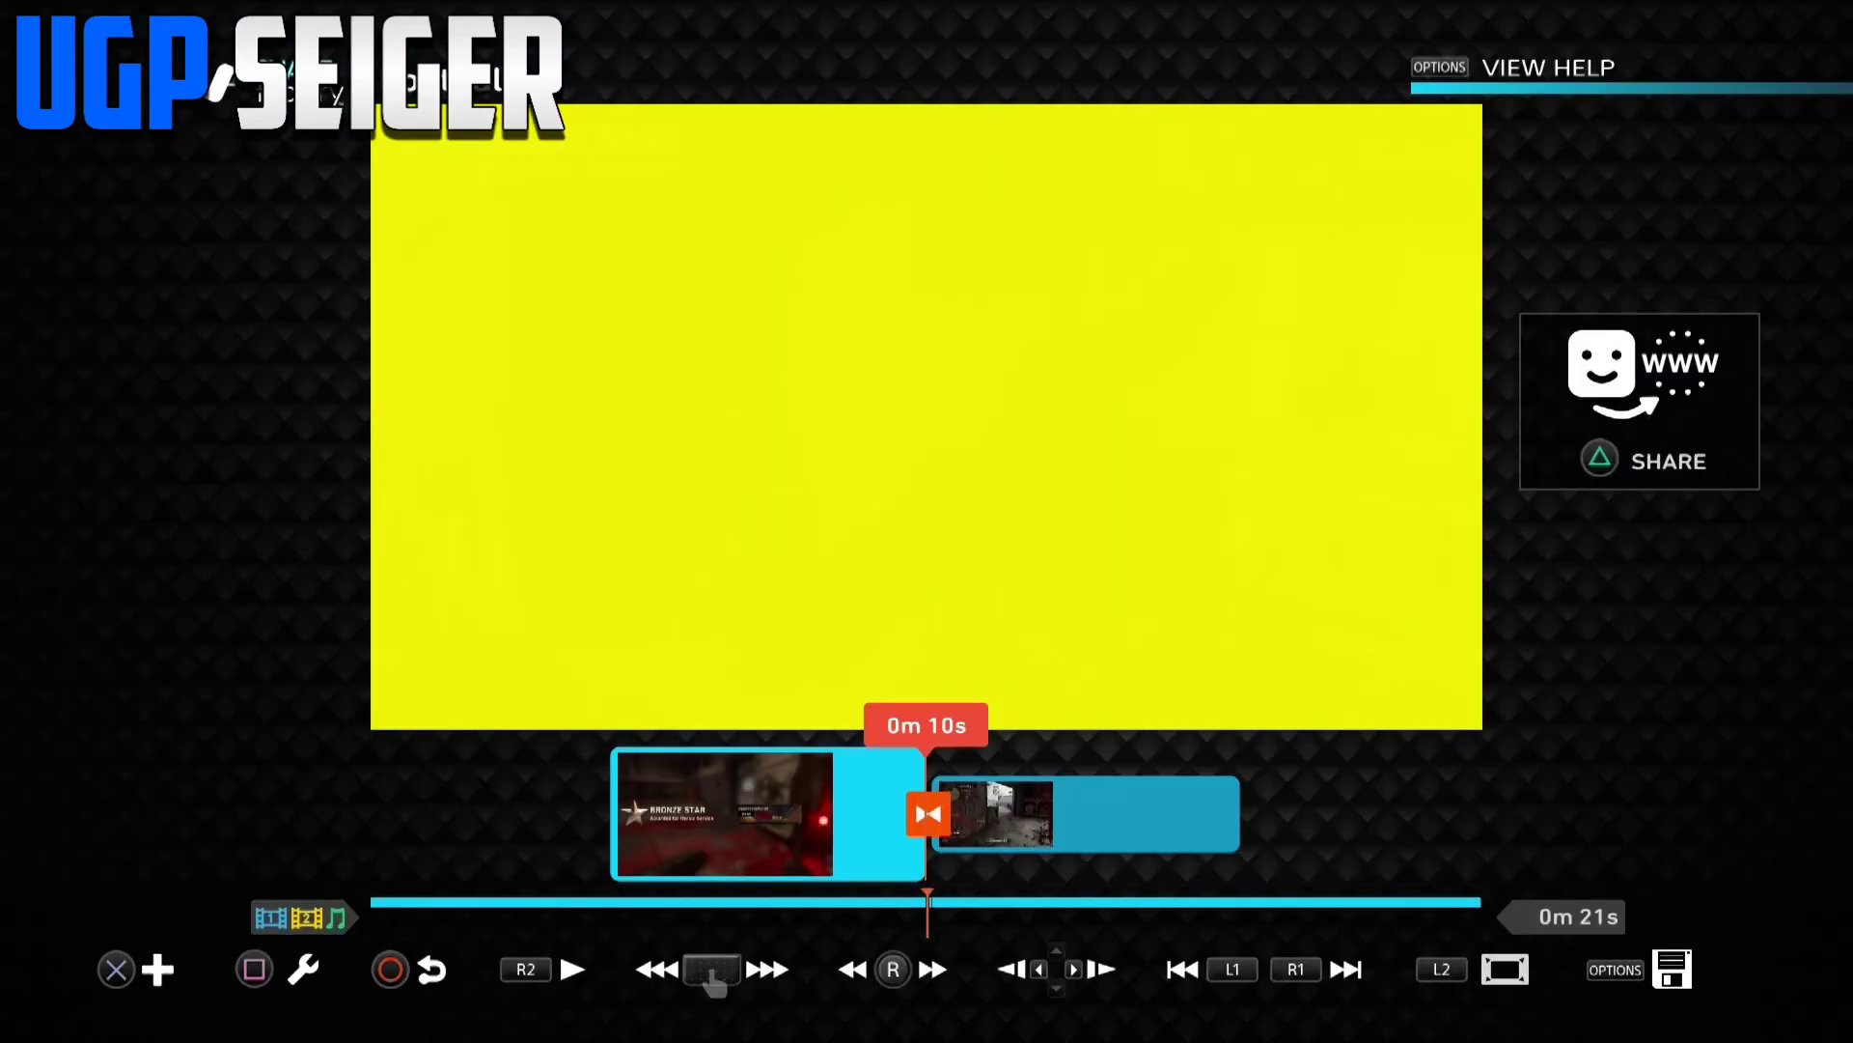
- Preview the yellow Fade Through Colour transition between the two clips and return the playhead to it
key("Left")
key("Left")
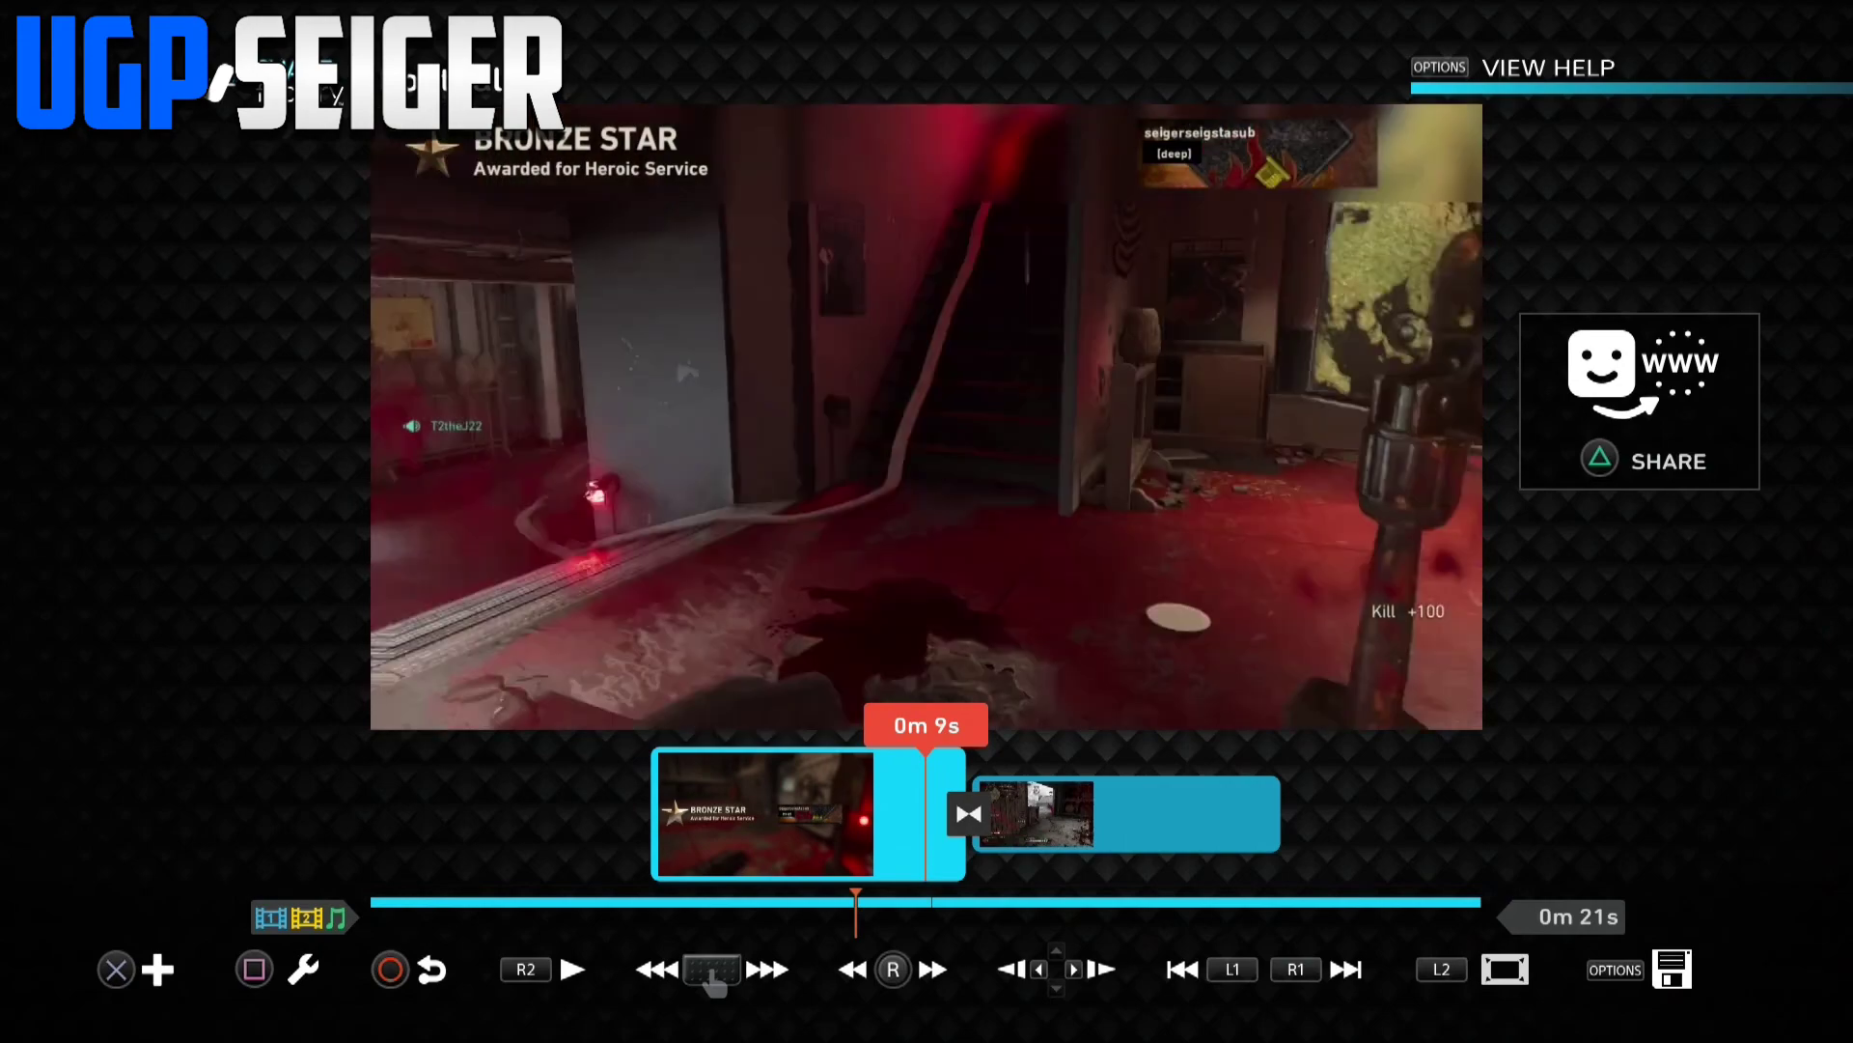
key("space")
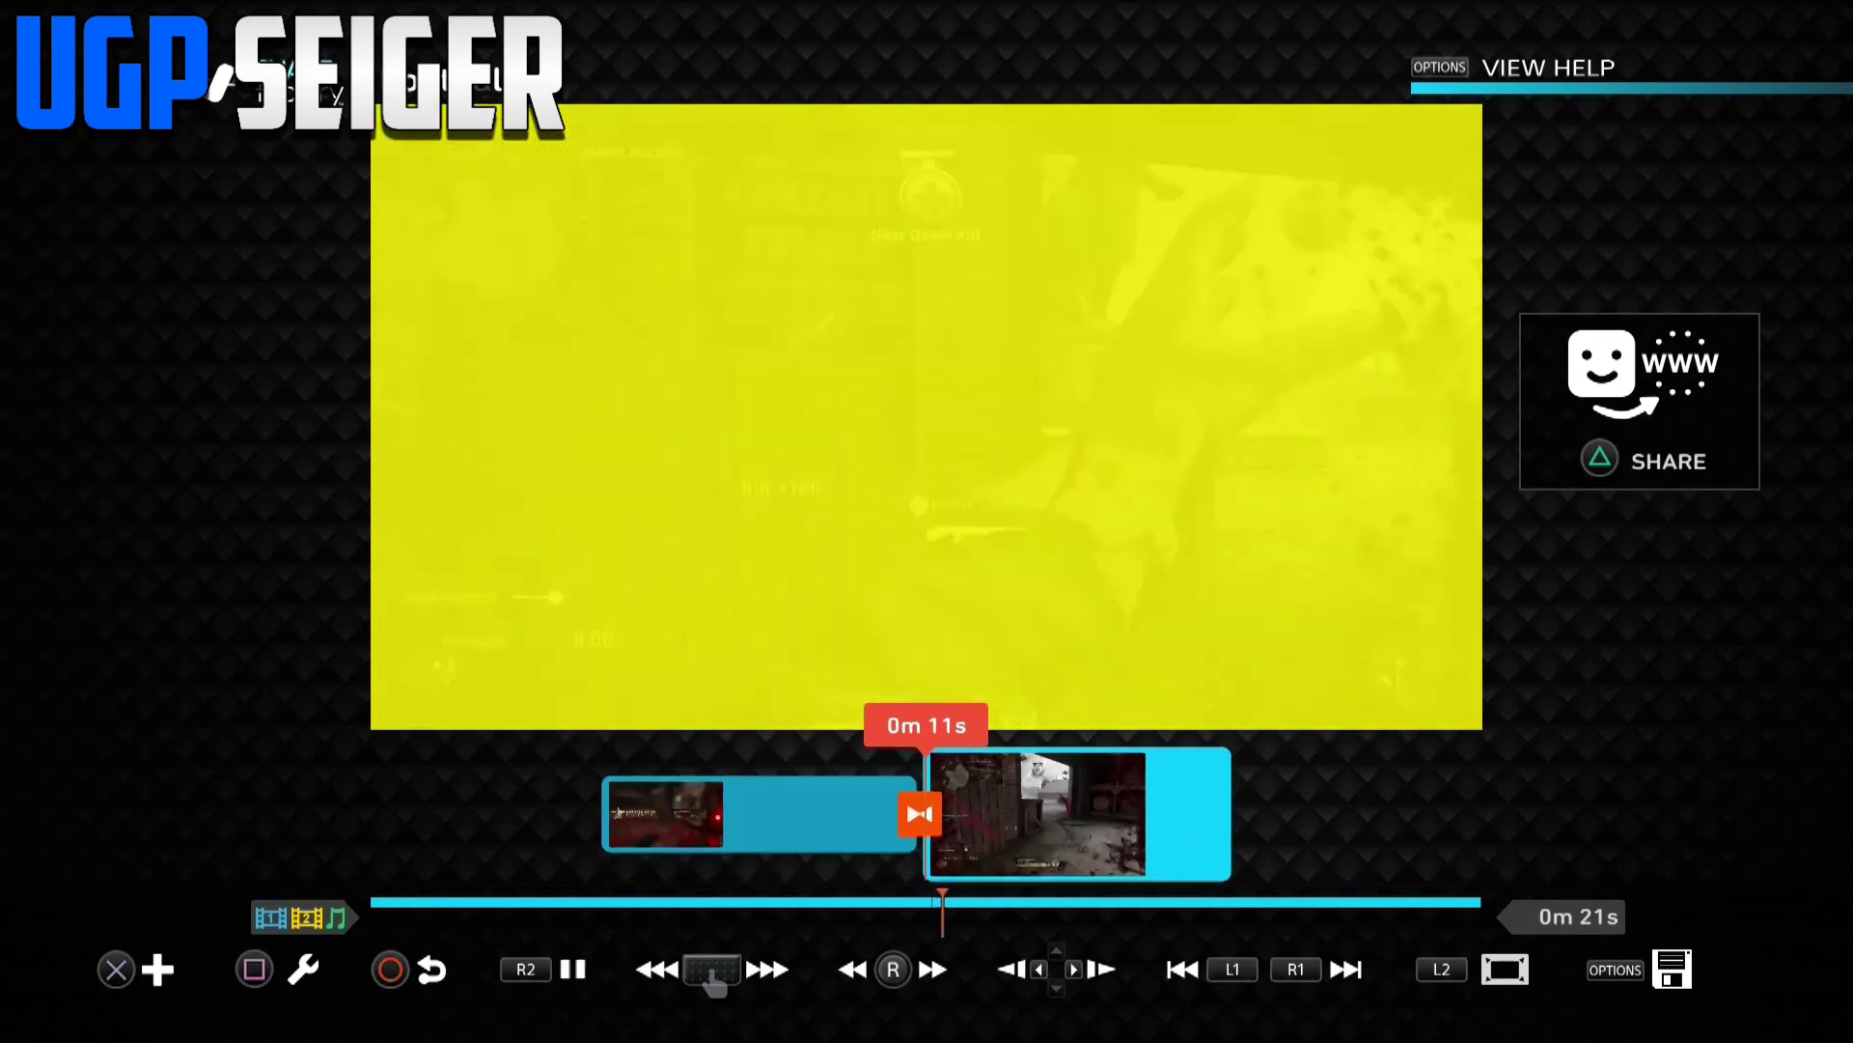
key("space")
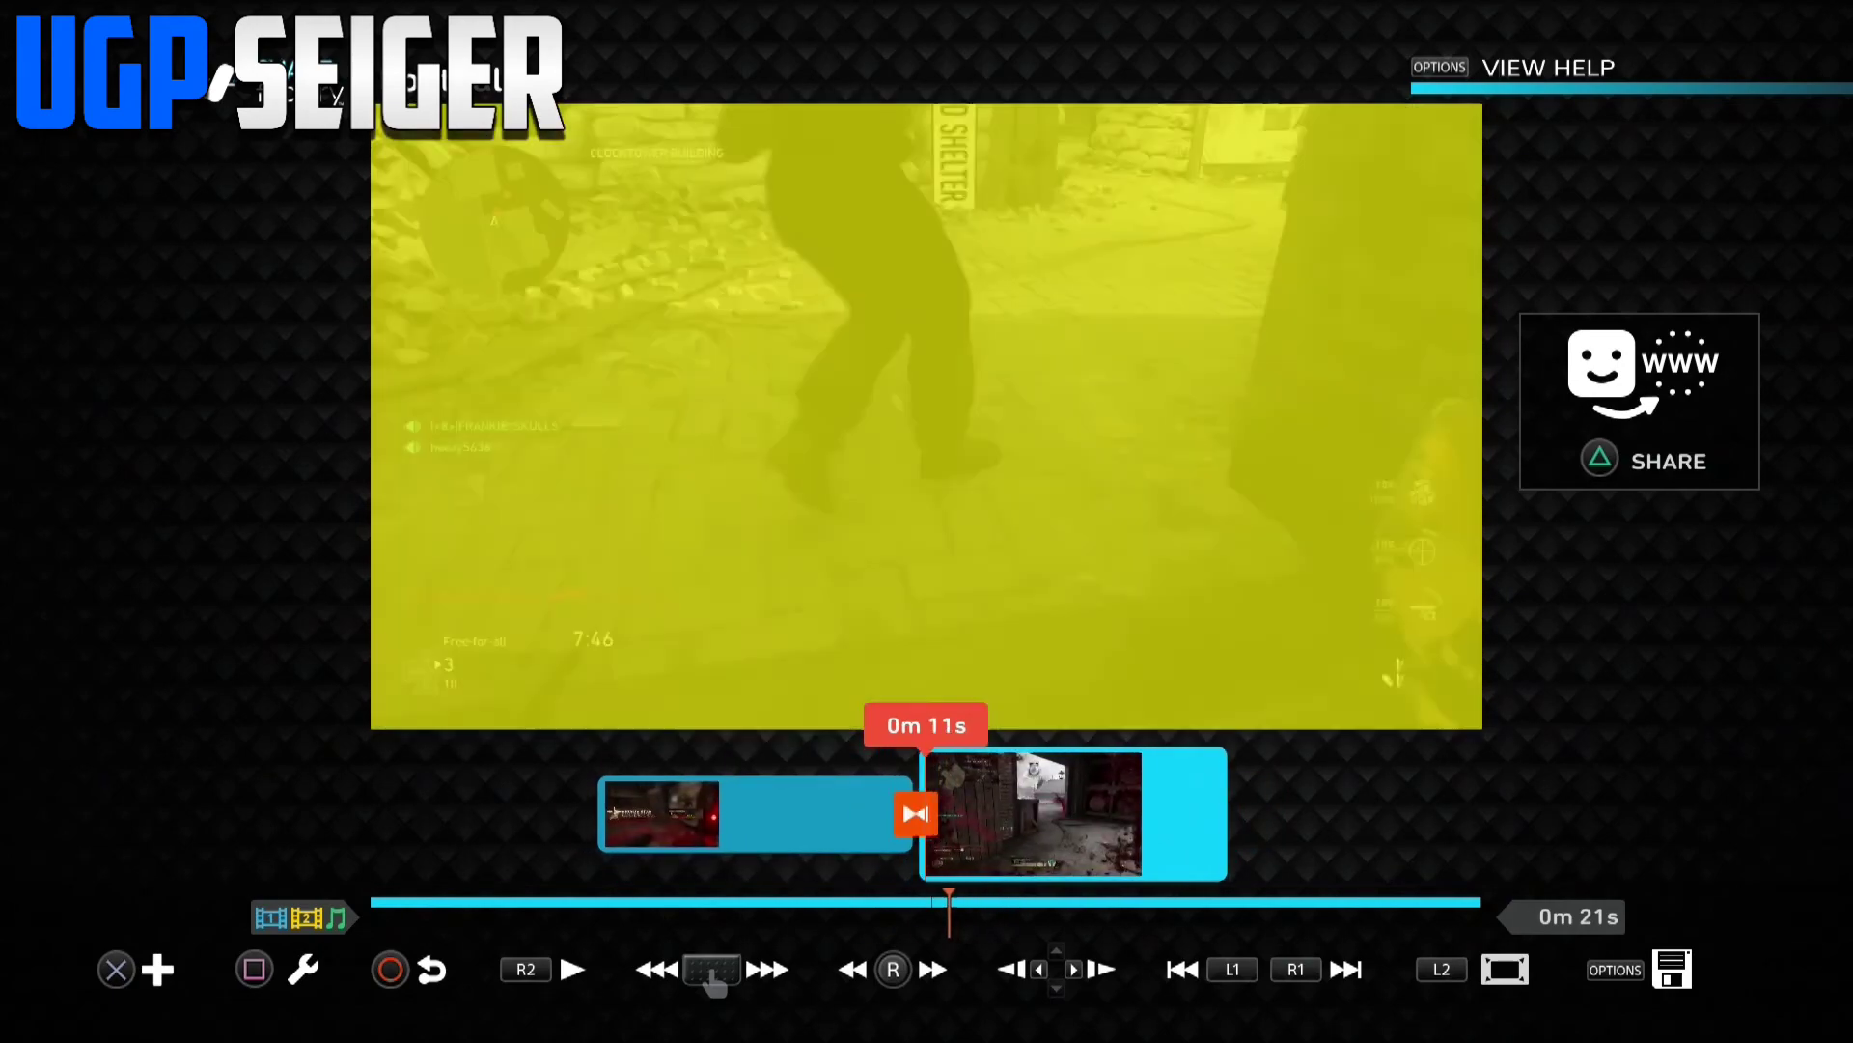
key("Return")
key("Escape")
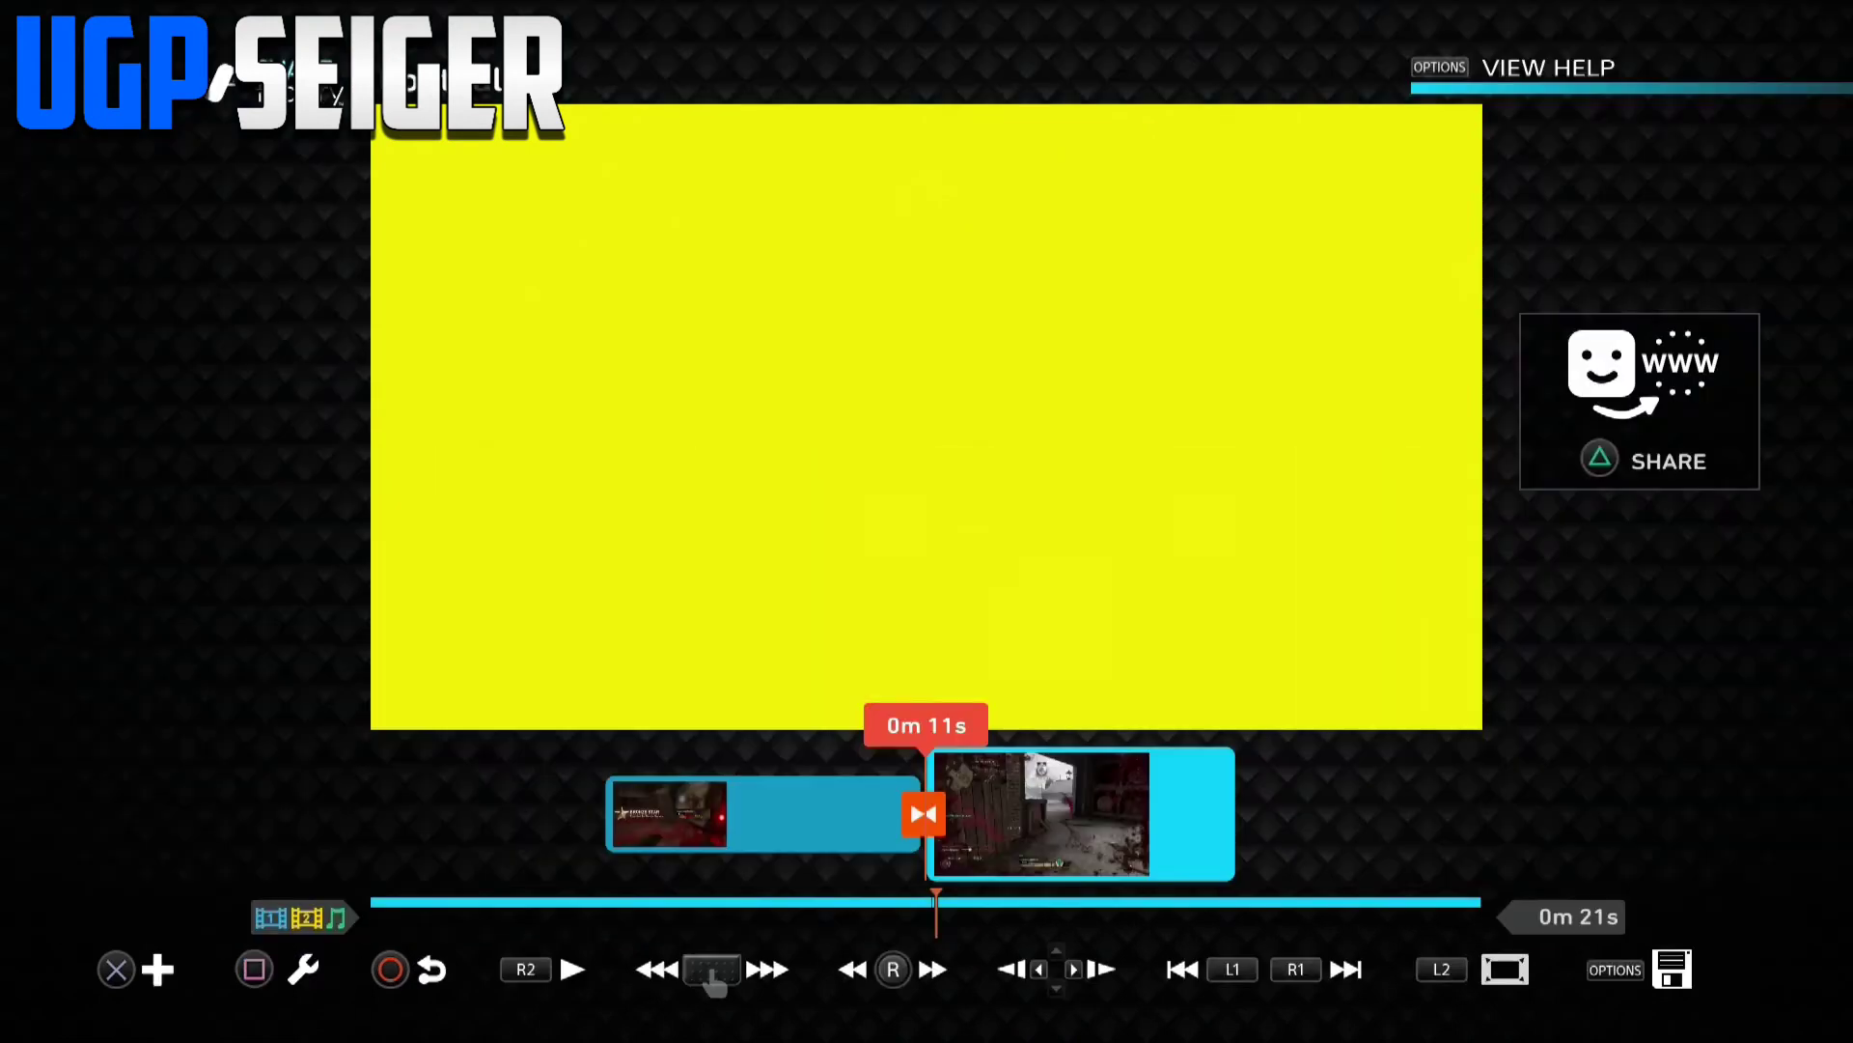
- Preview the project full screen and play the opening seconds of the first clip
key("Right")
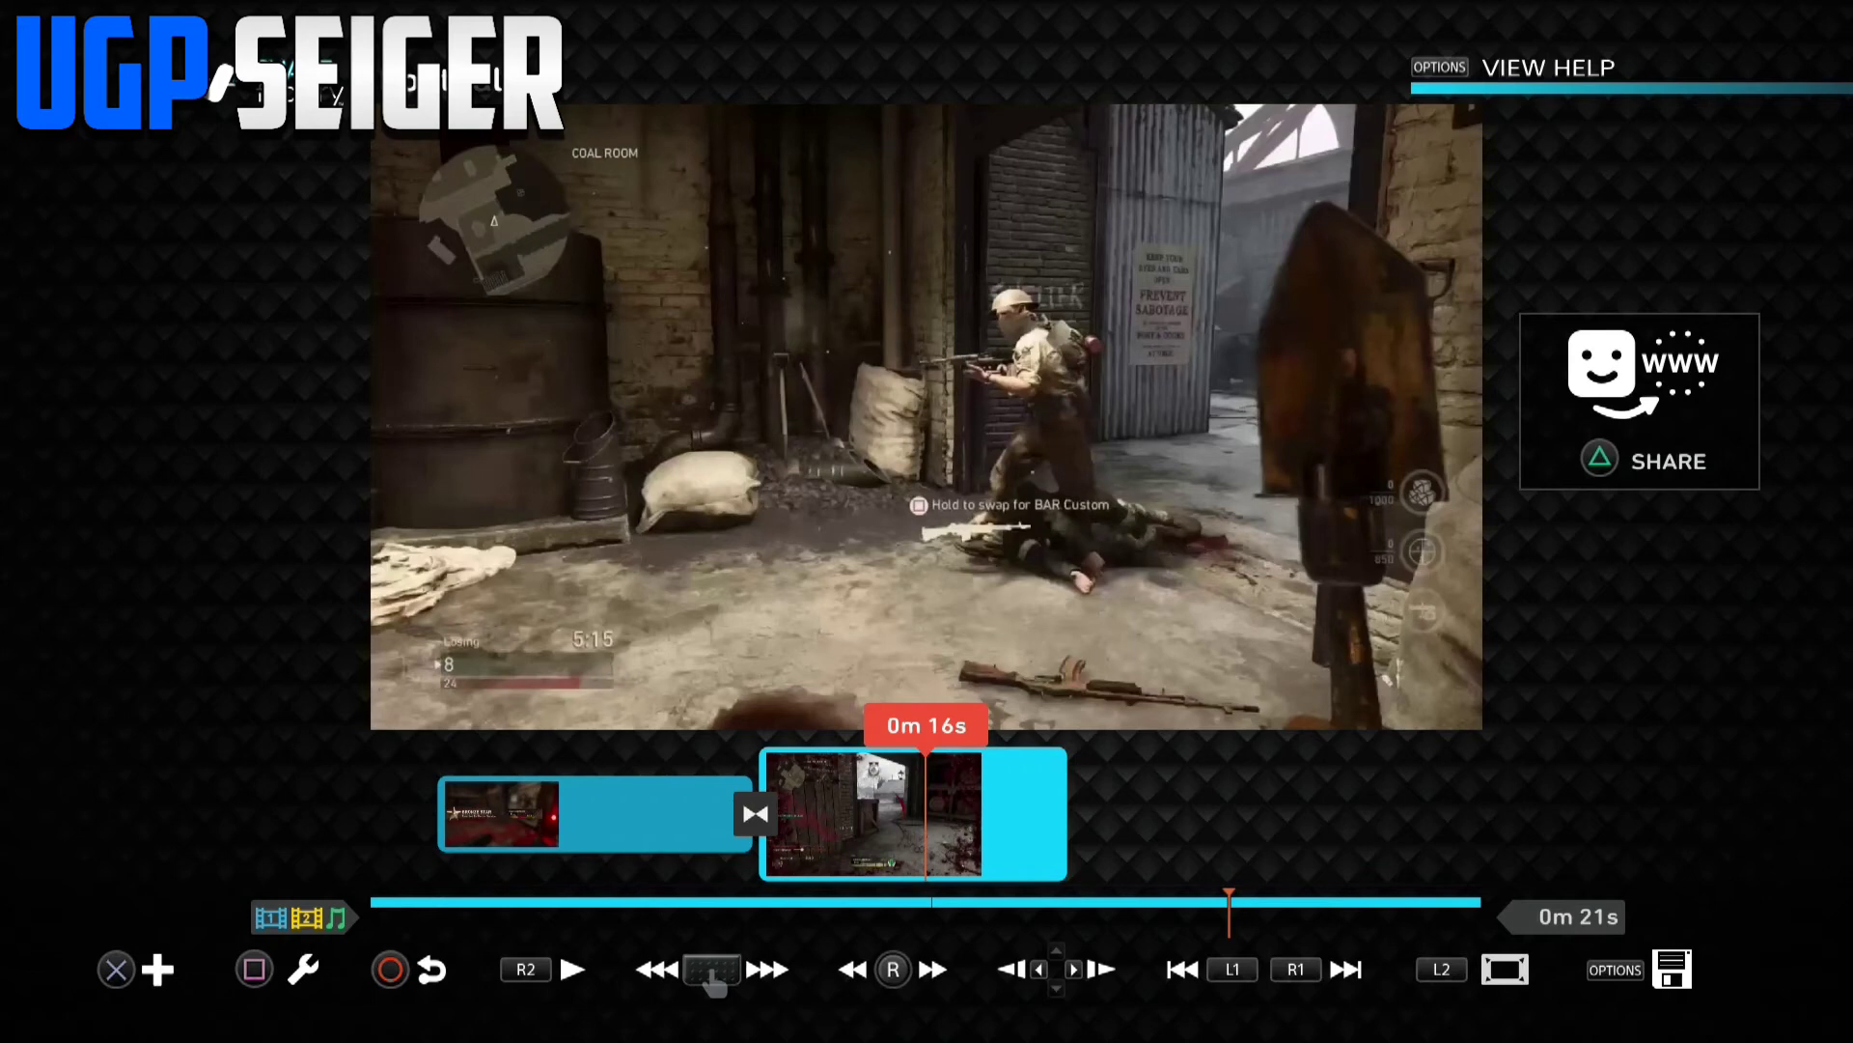
key("Left")
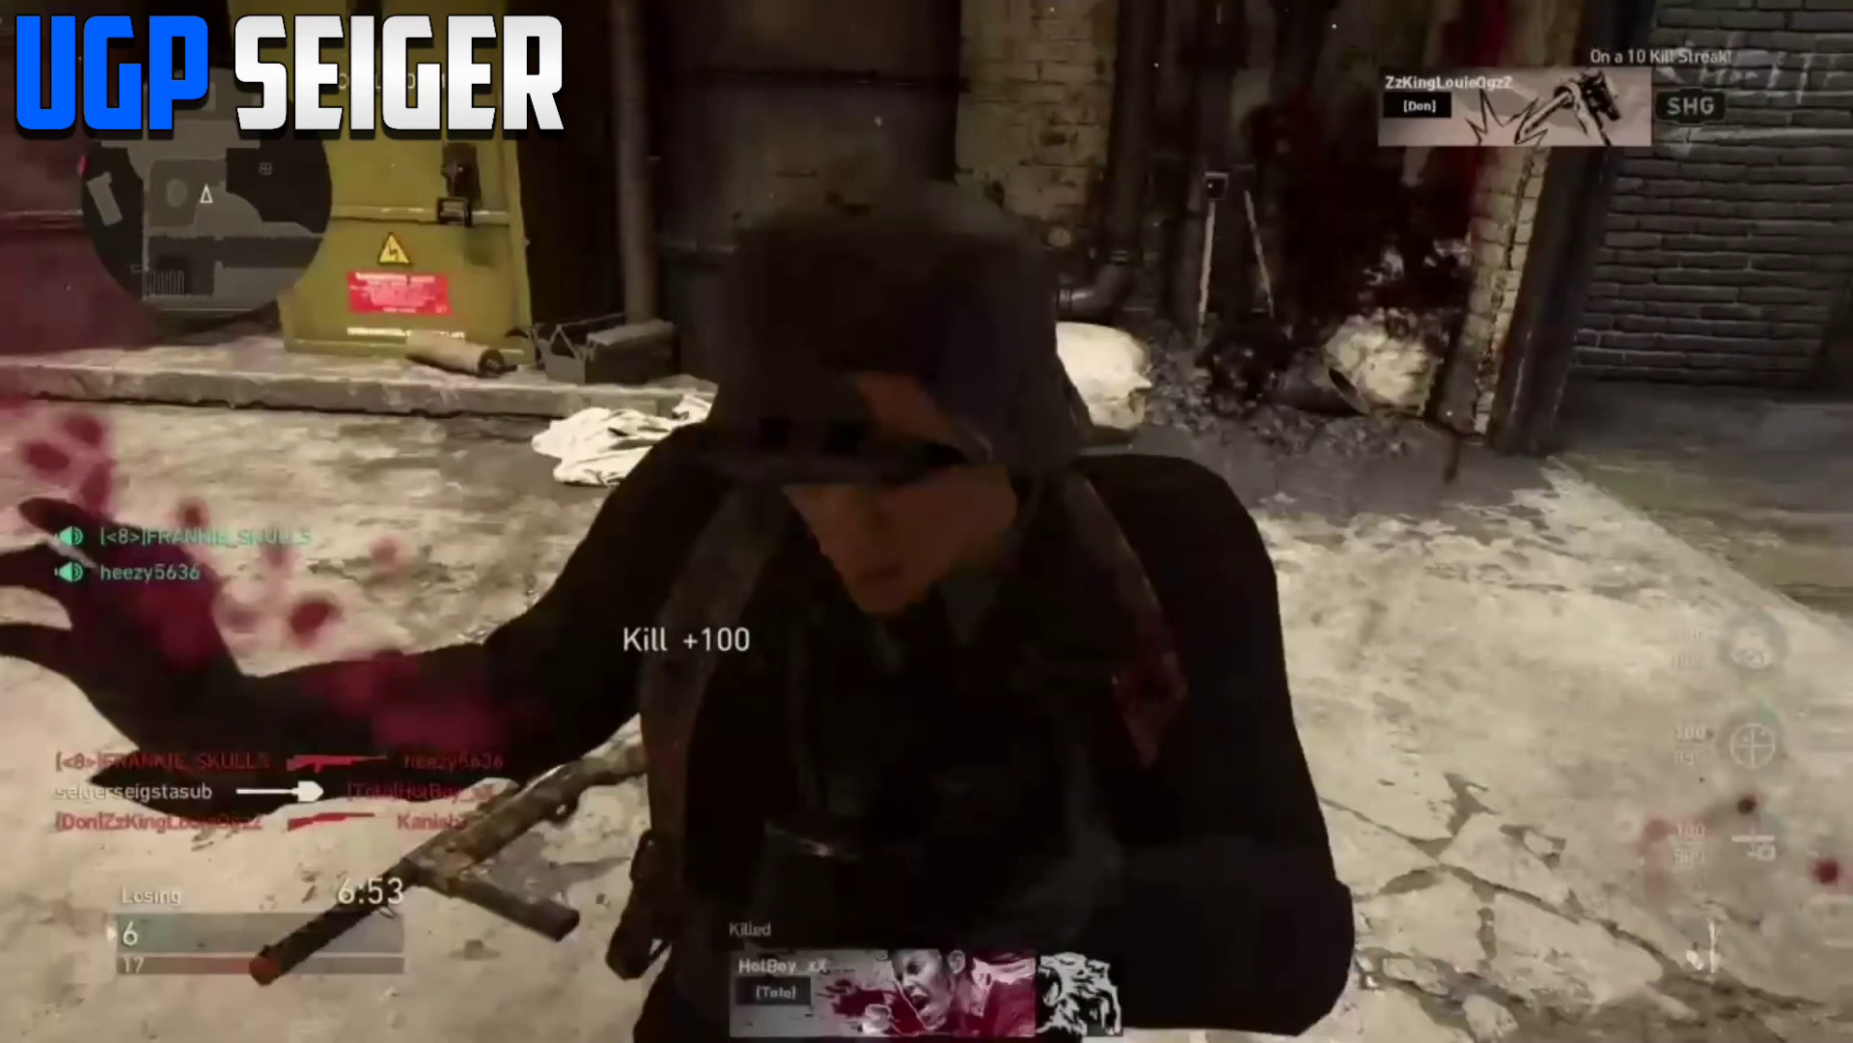
key("Escape")
key("Left")
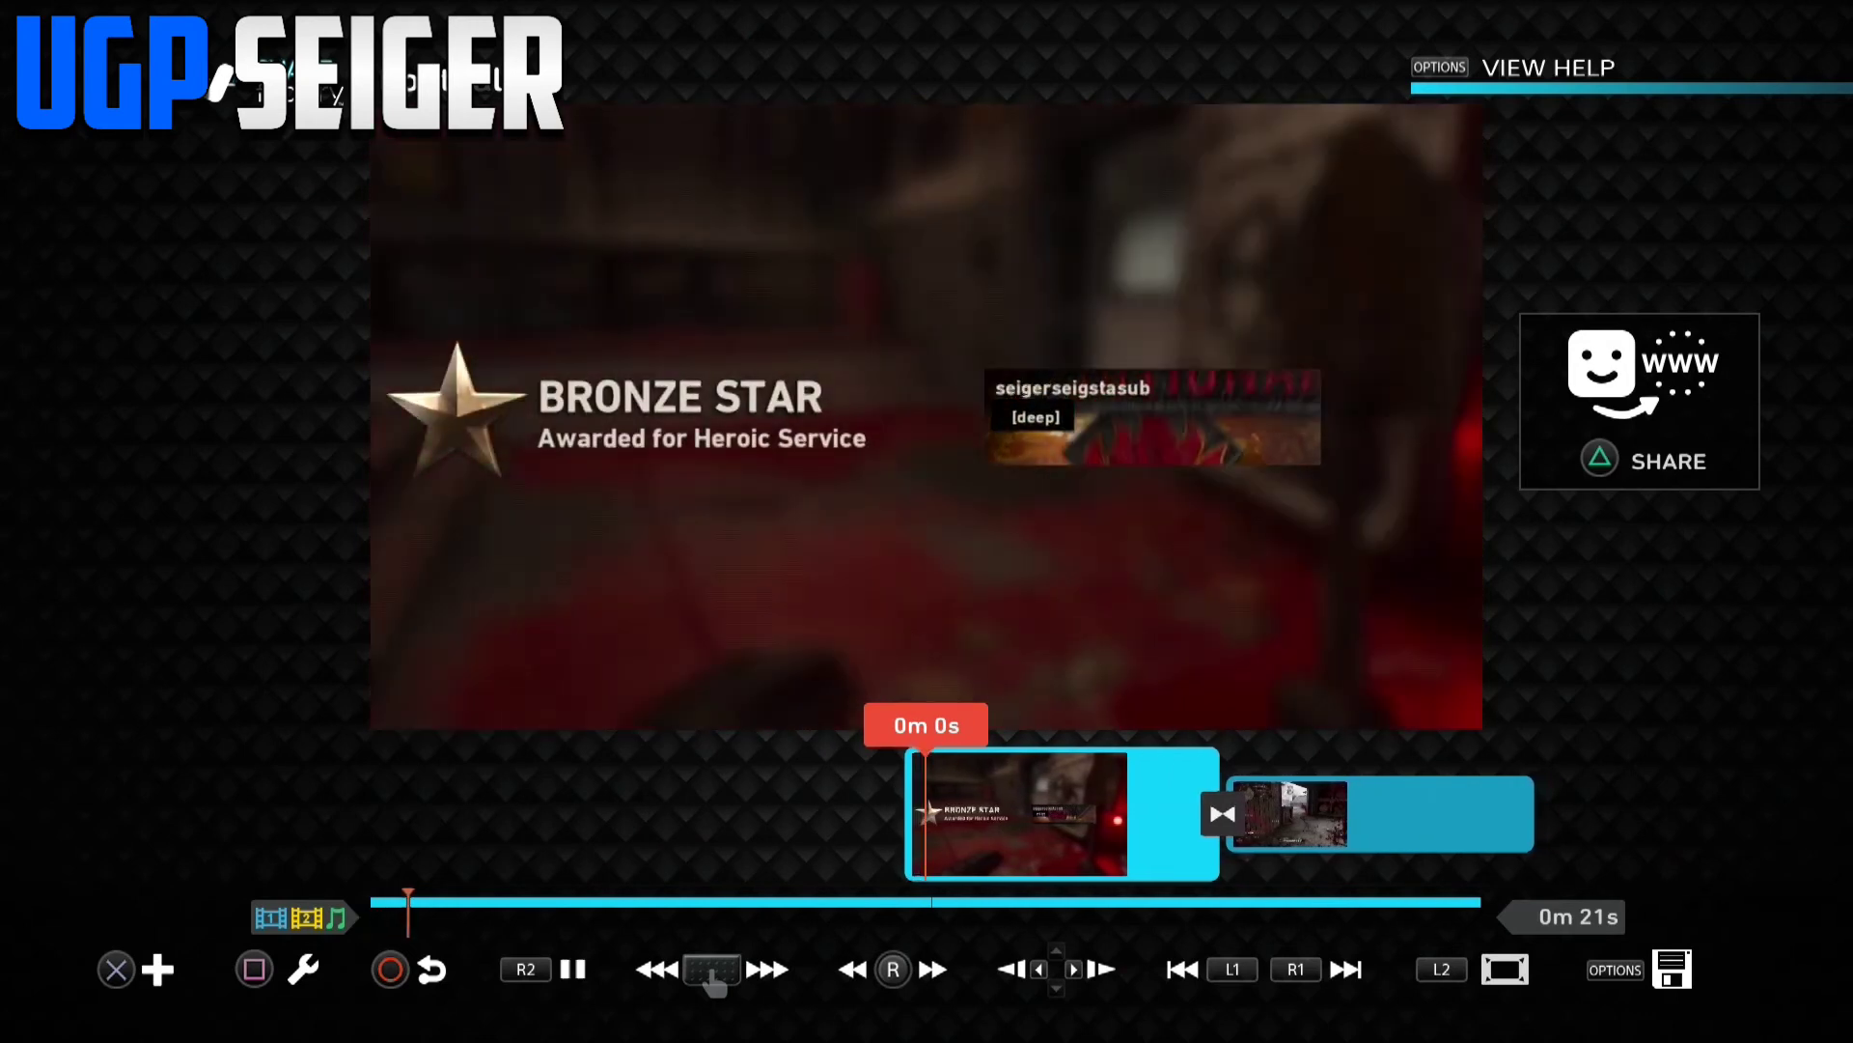
key("space")
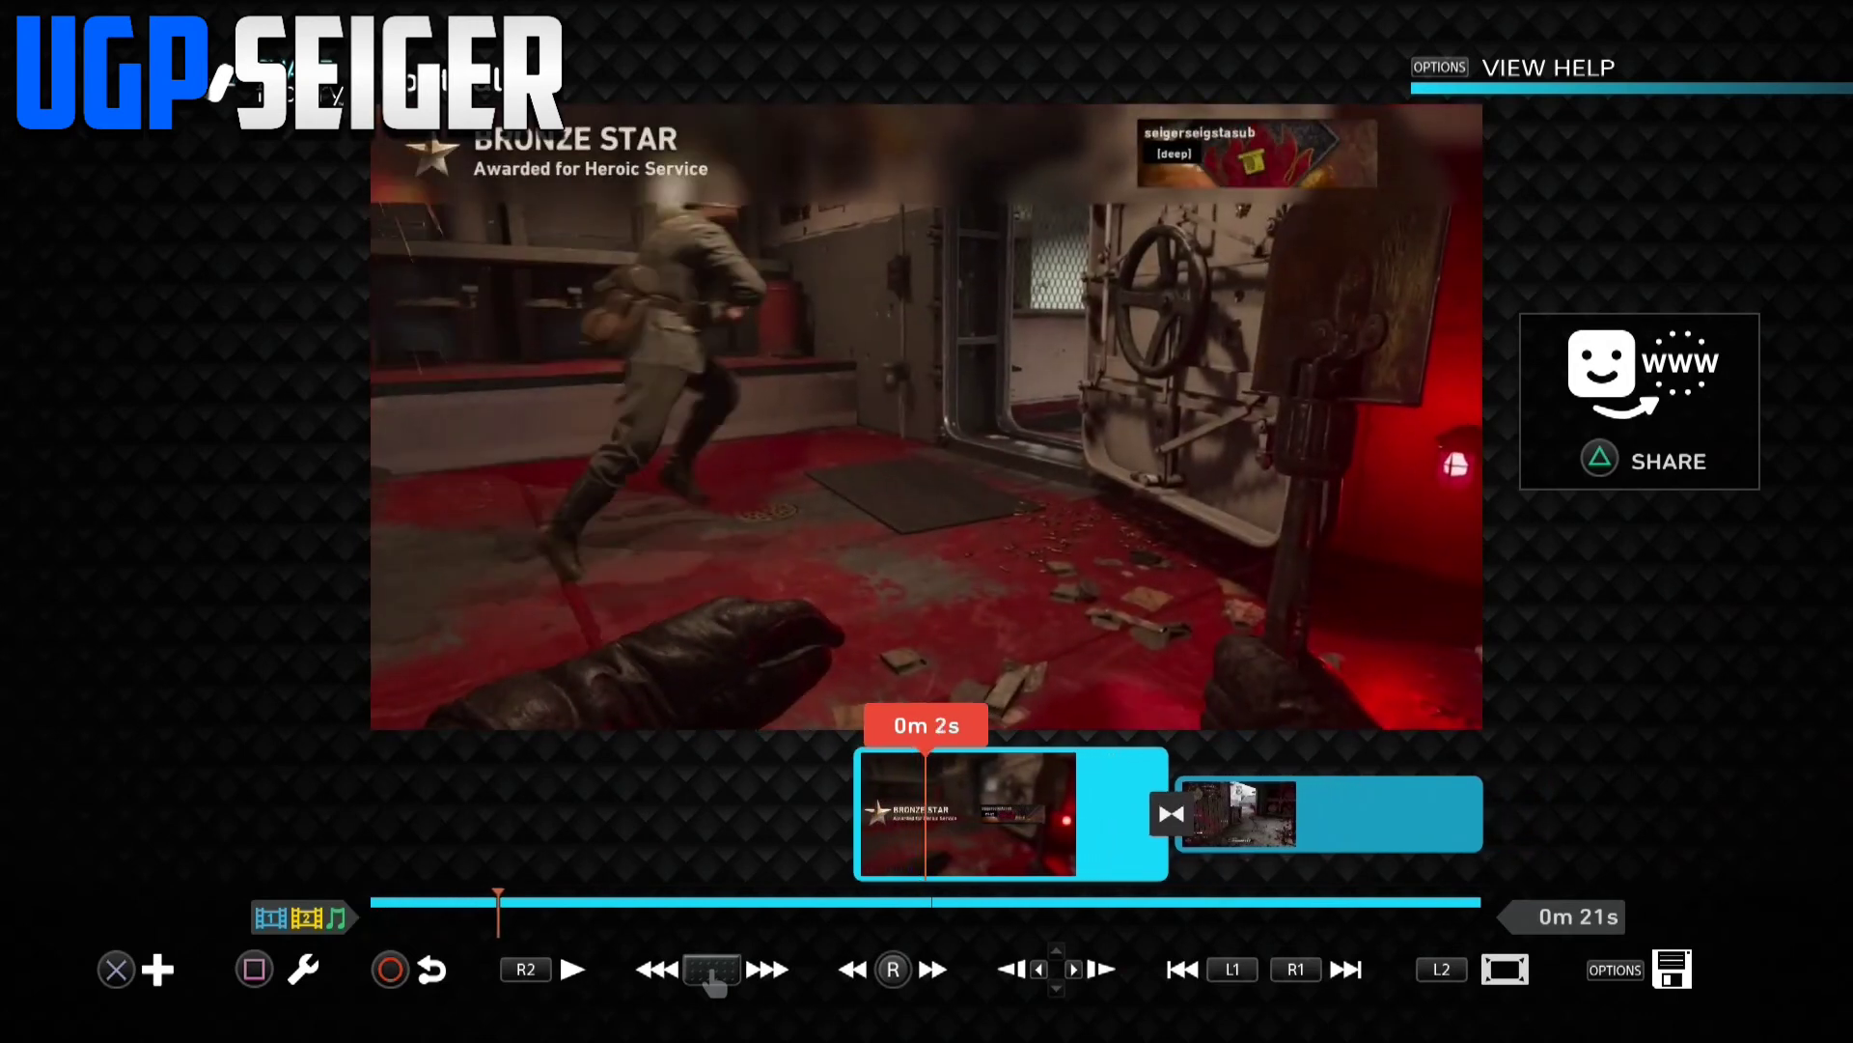
- Scrub forward and backward through both clips on the timeline up to the project's end
key("Right")
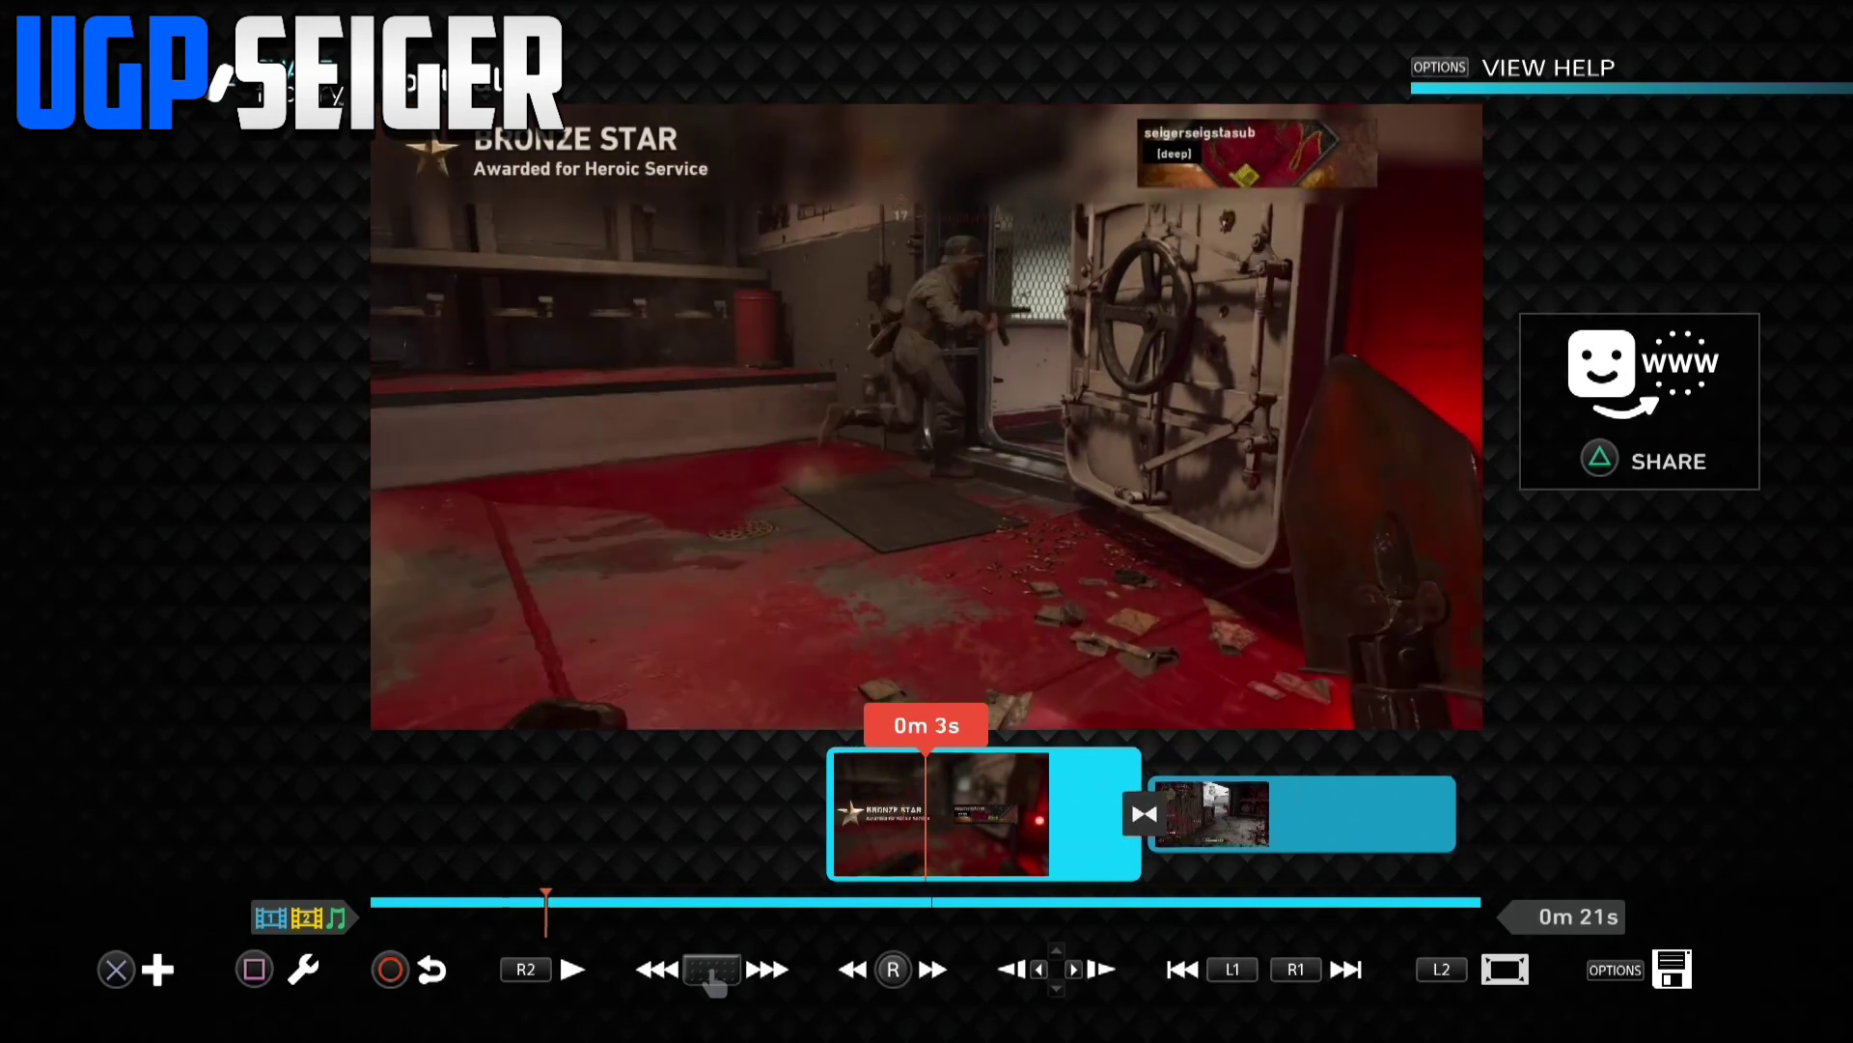
key("Right")
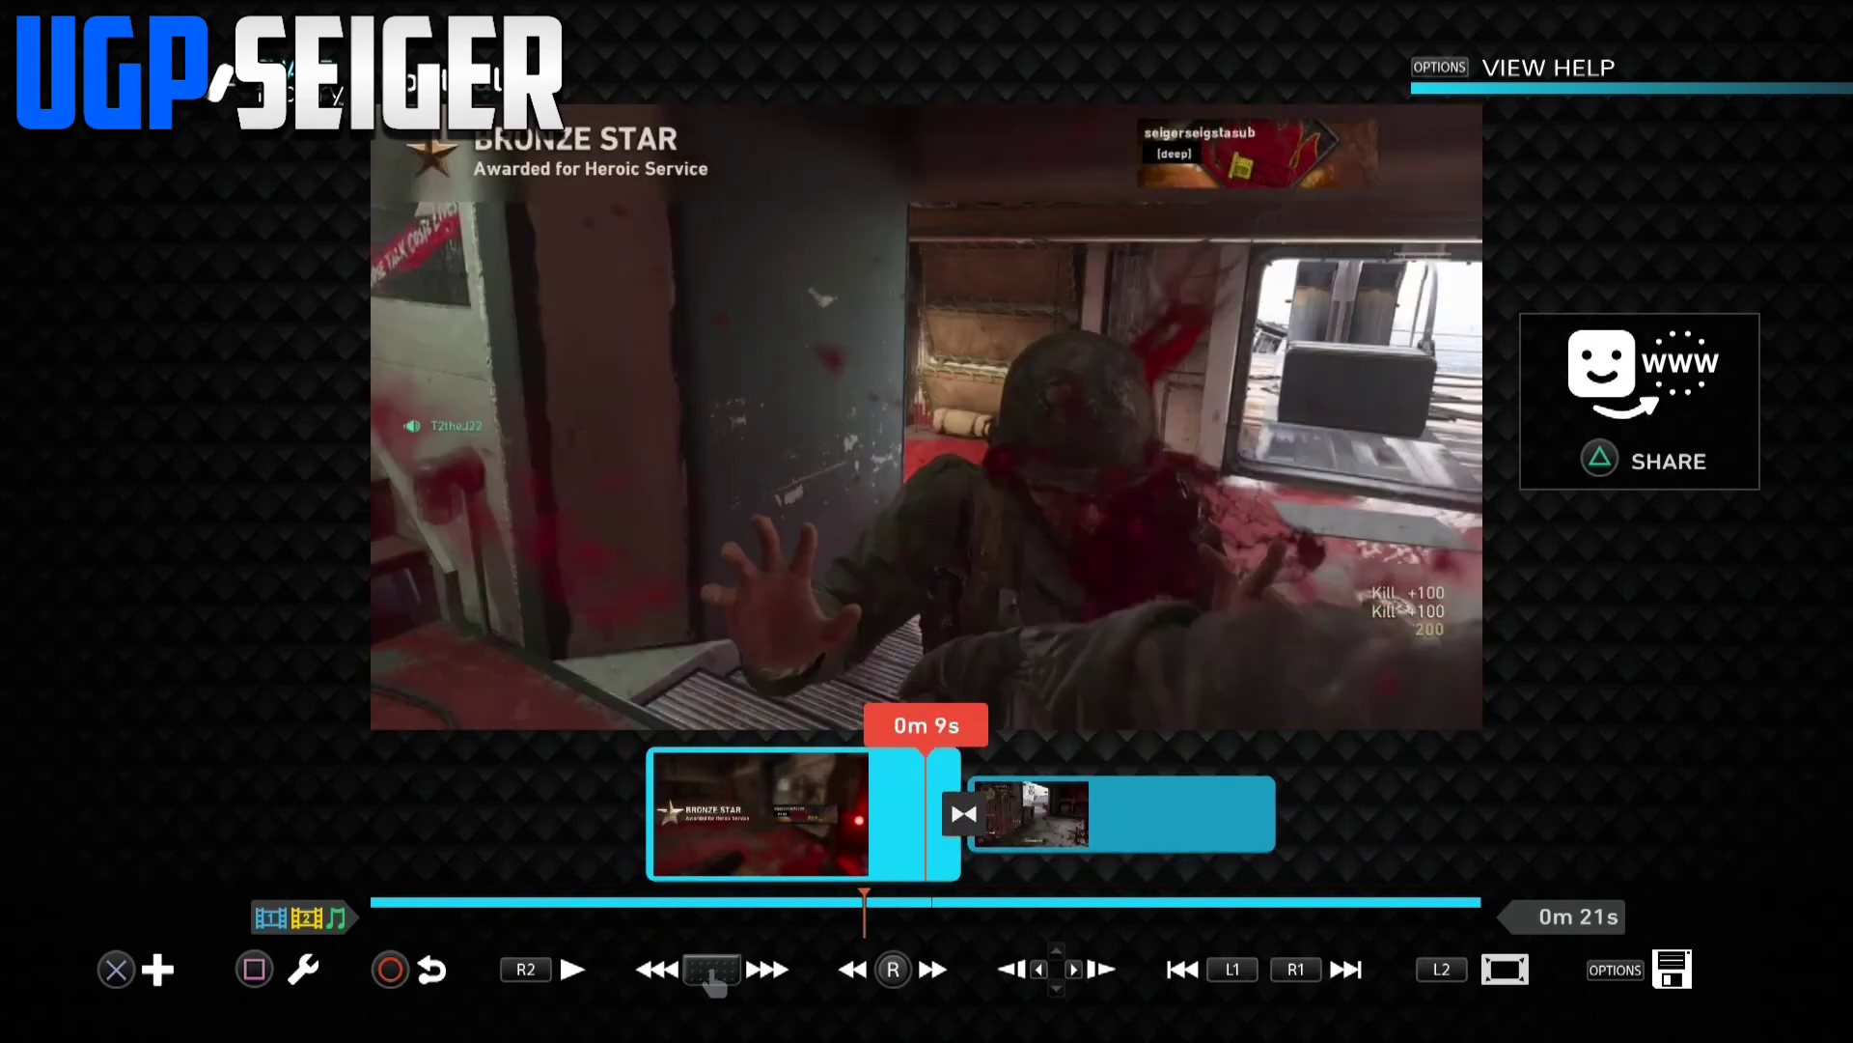
key("Left")
key("Left")
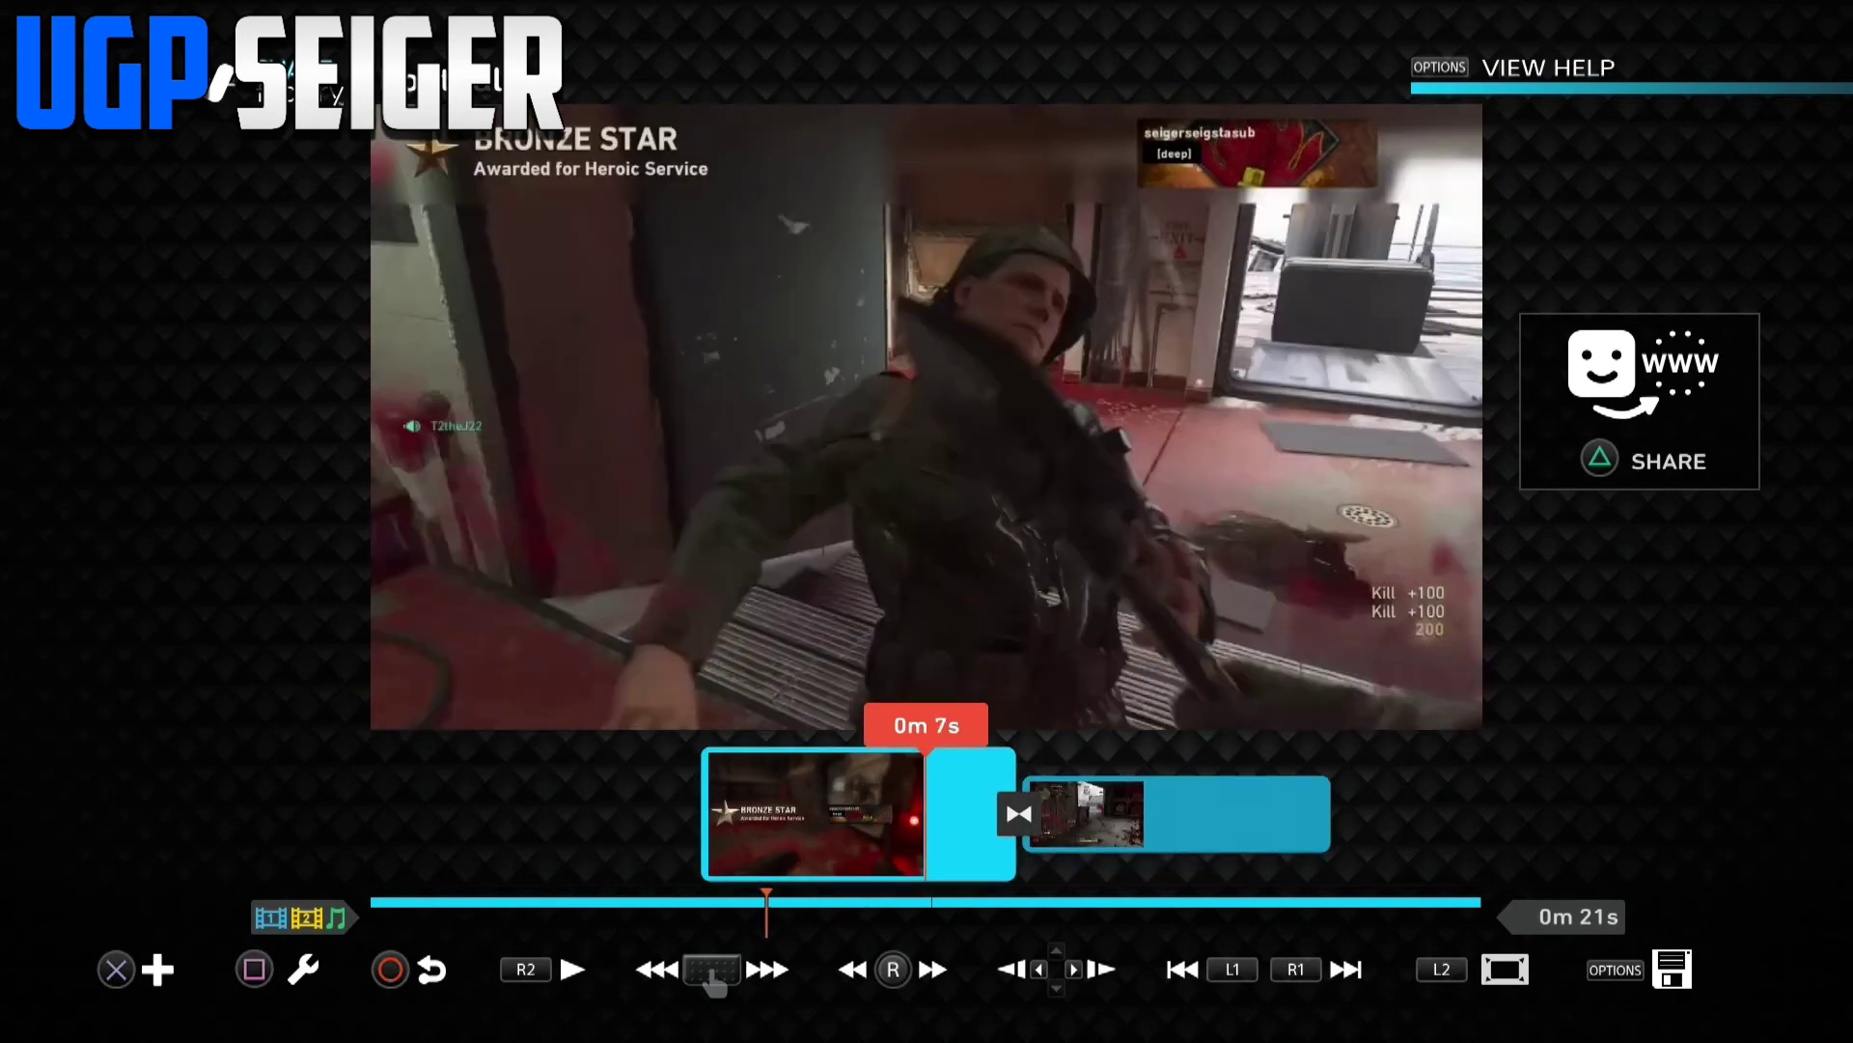
key("Right")
key("Left")
key("Right")
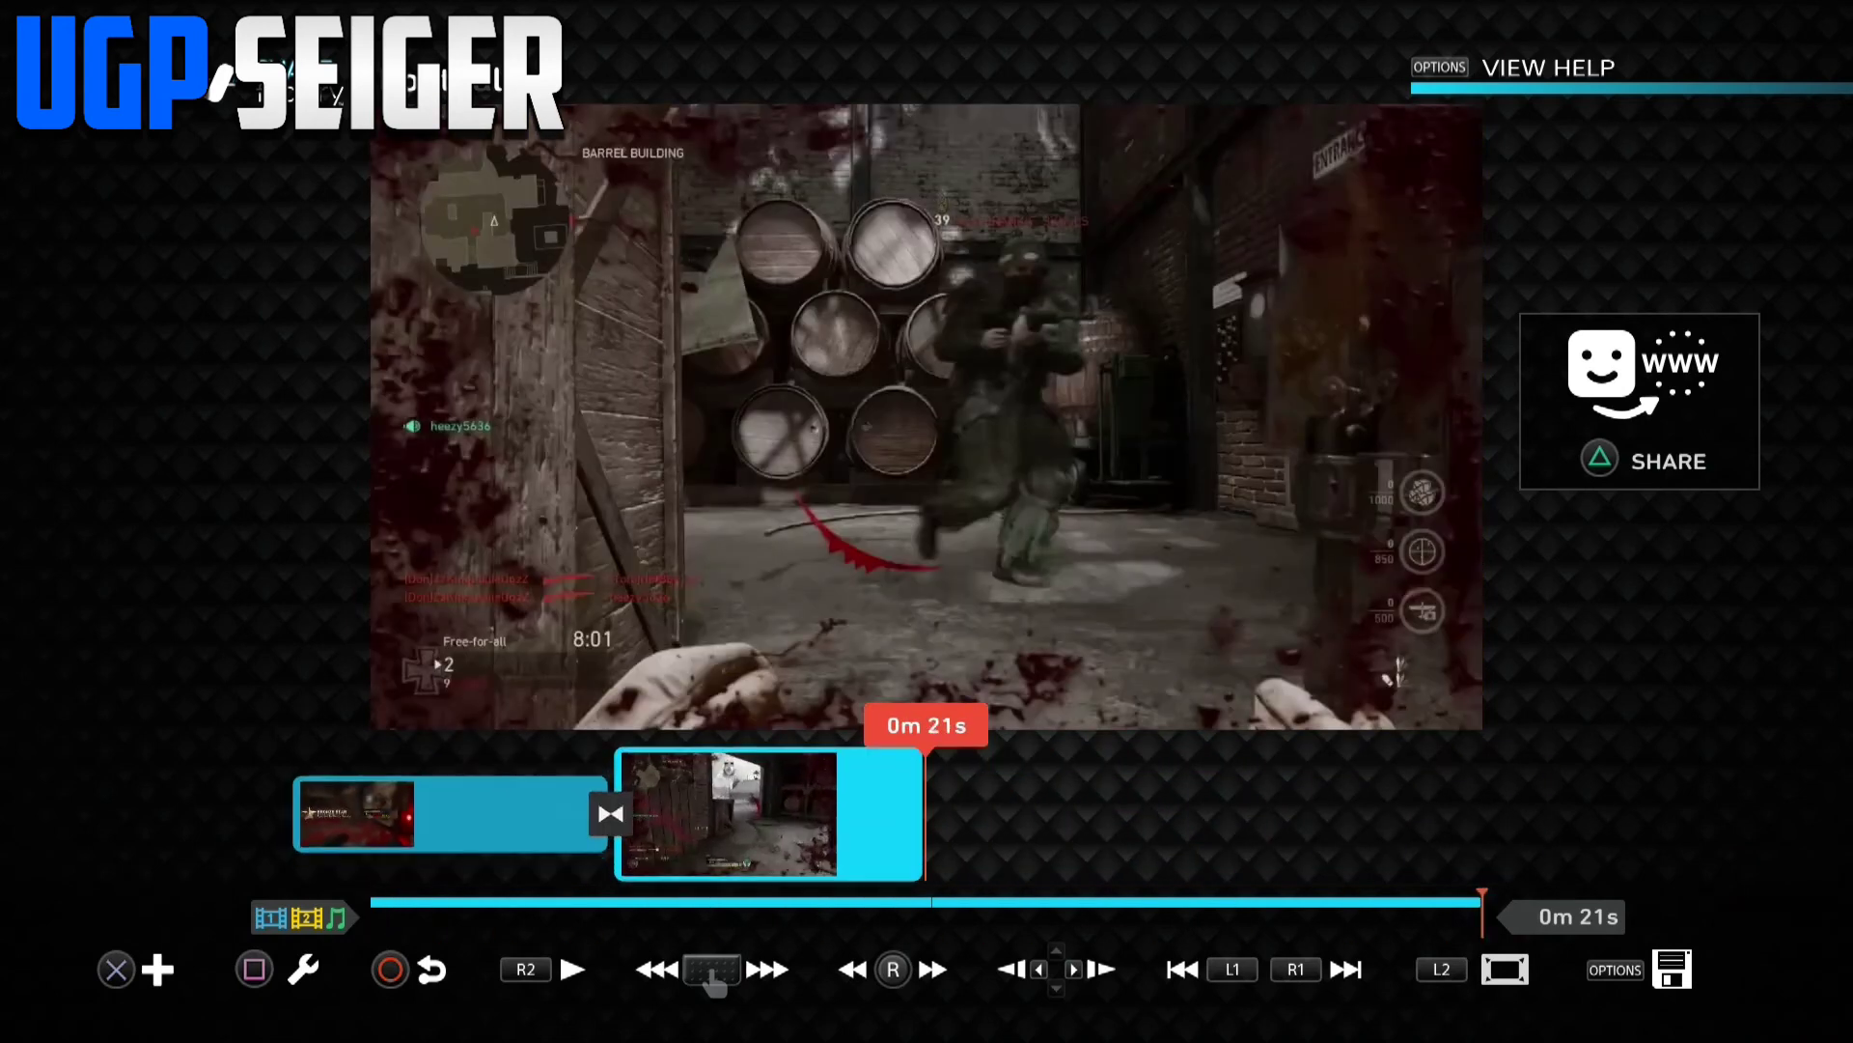
key("Left")
key("Right")
- Jump the playhead between the project's start, the transition between the clips and the project's end
key("Home")
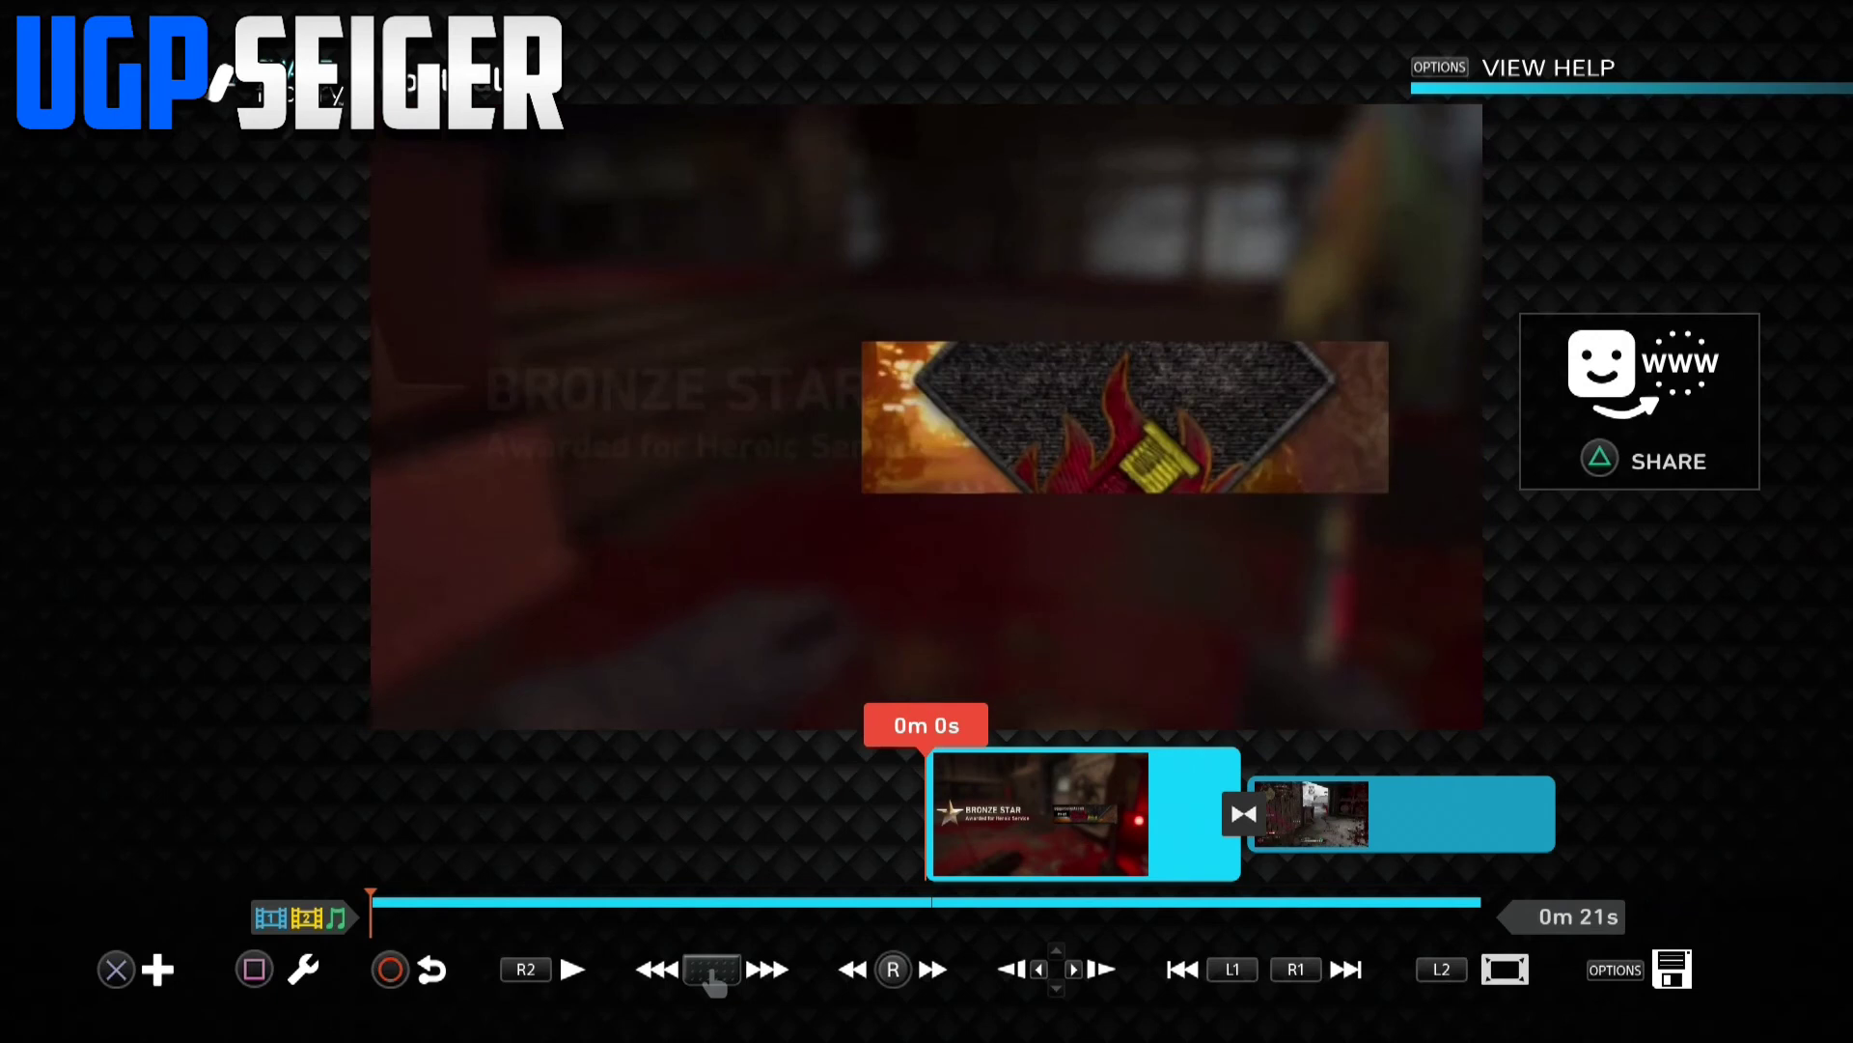
key("Right")
key("Right")
key("Left")
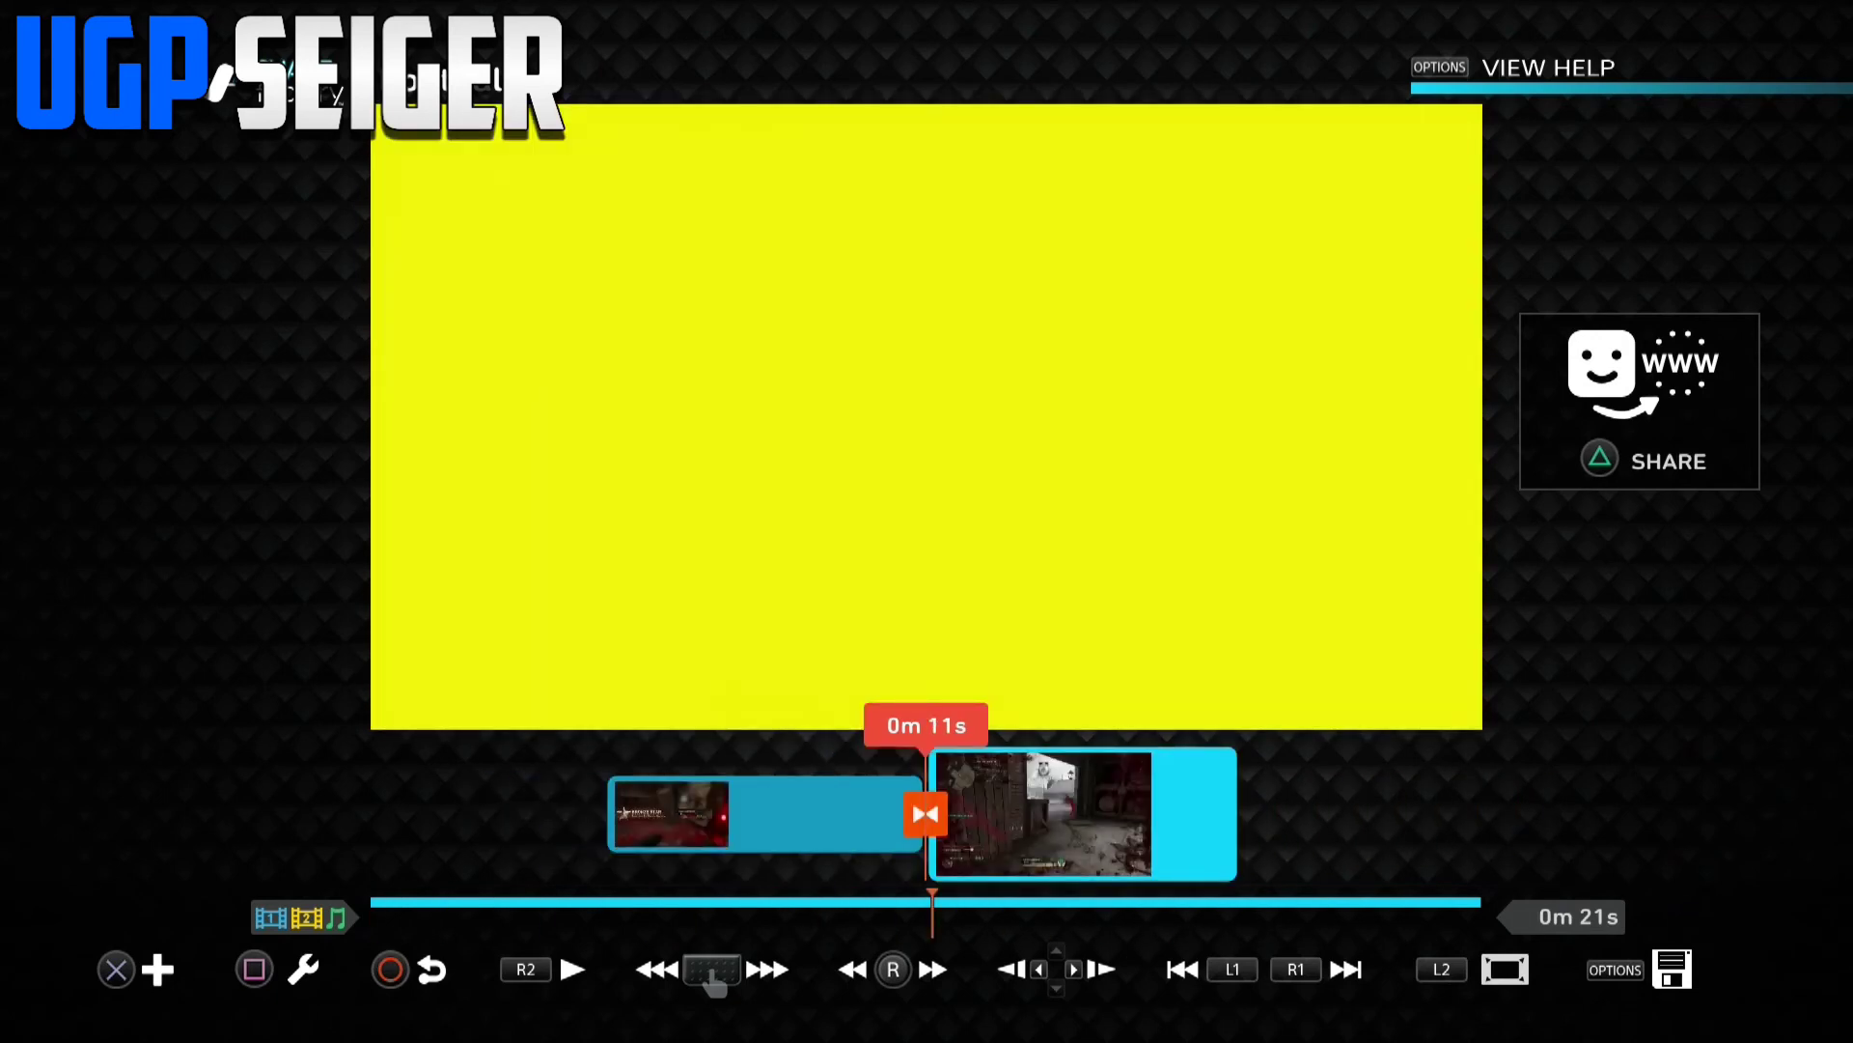
key("Home")
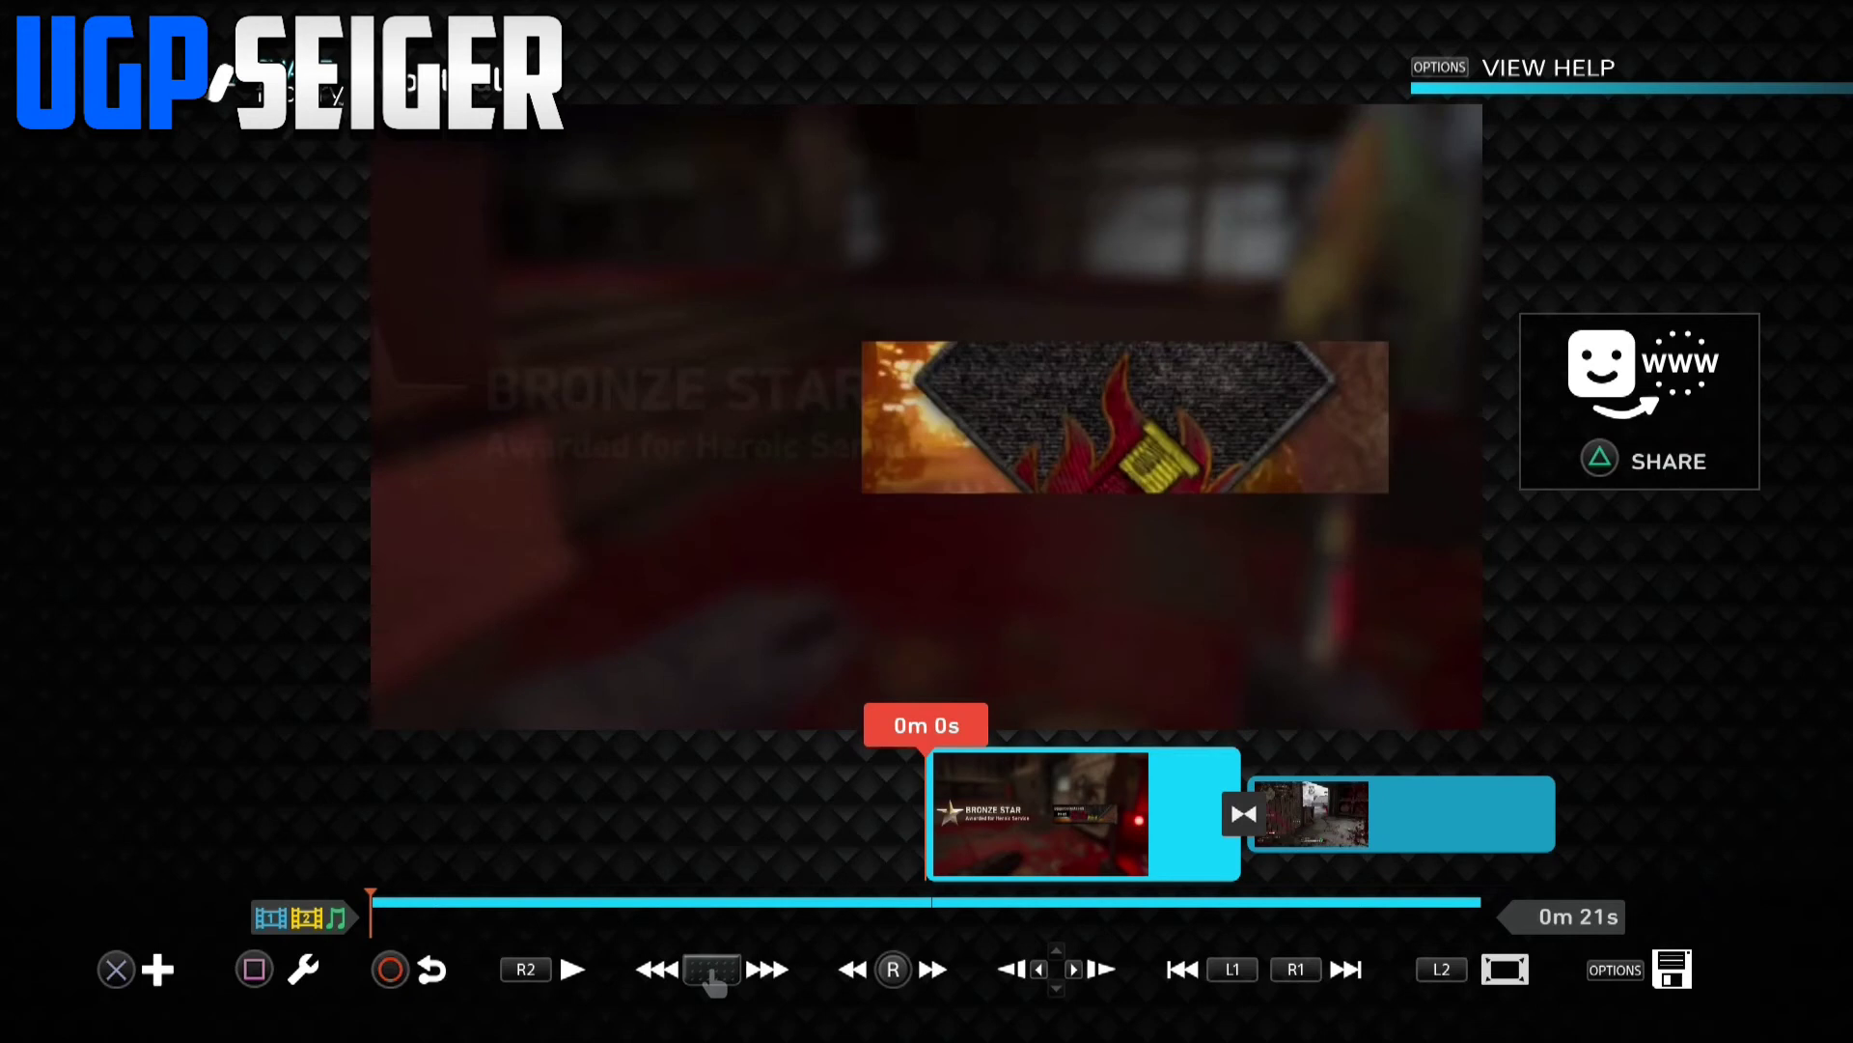
key("Page_Down")
key("Page_Down")
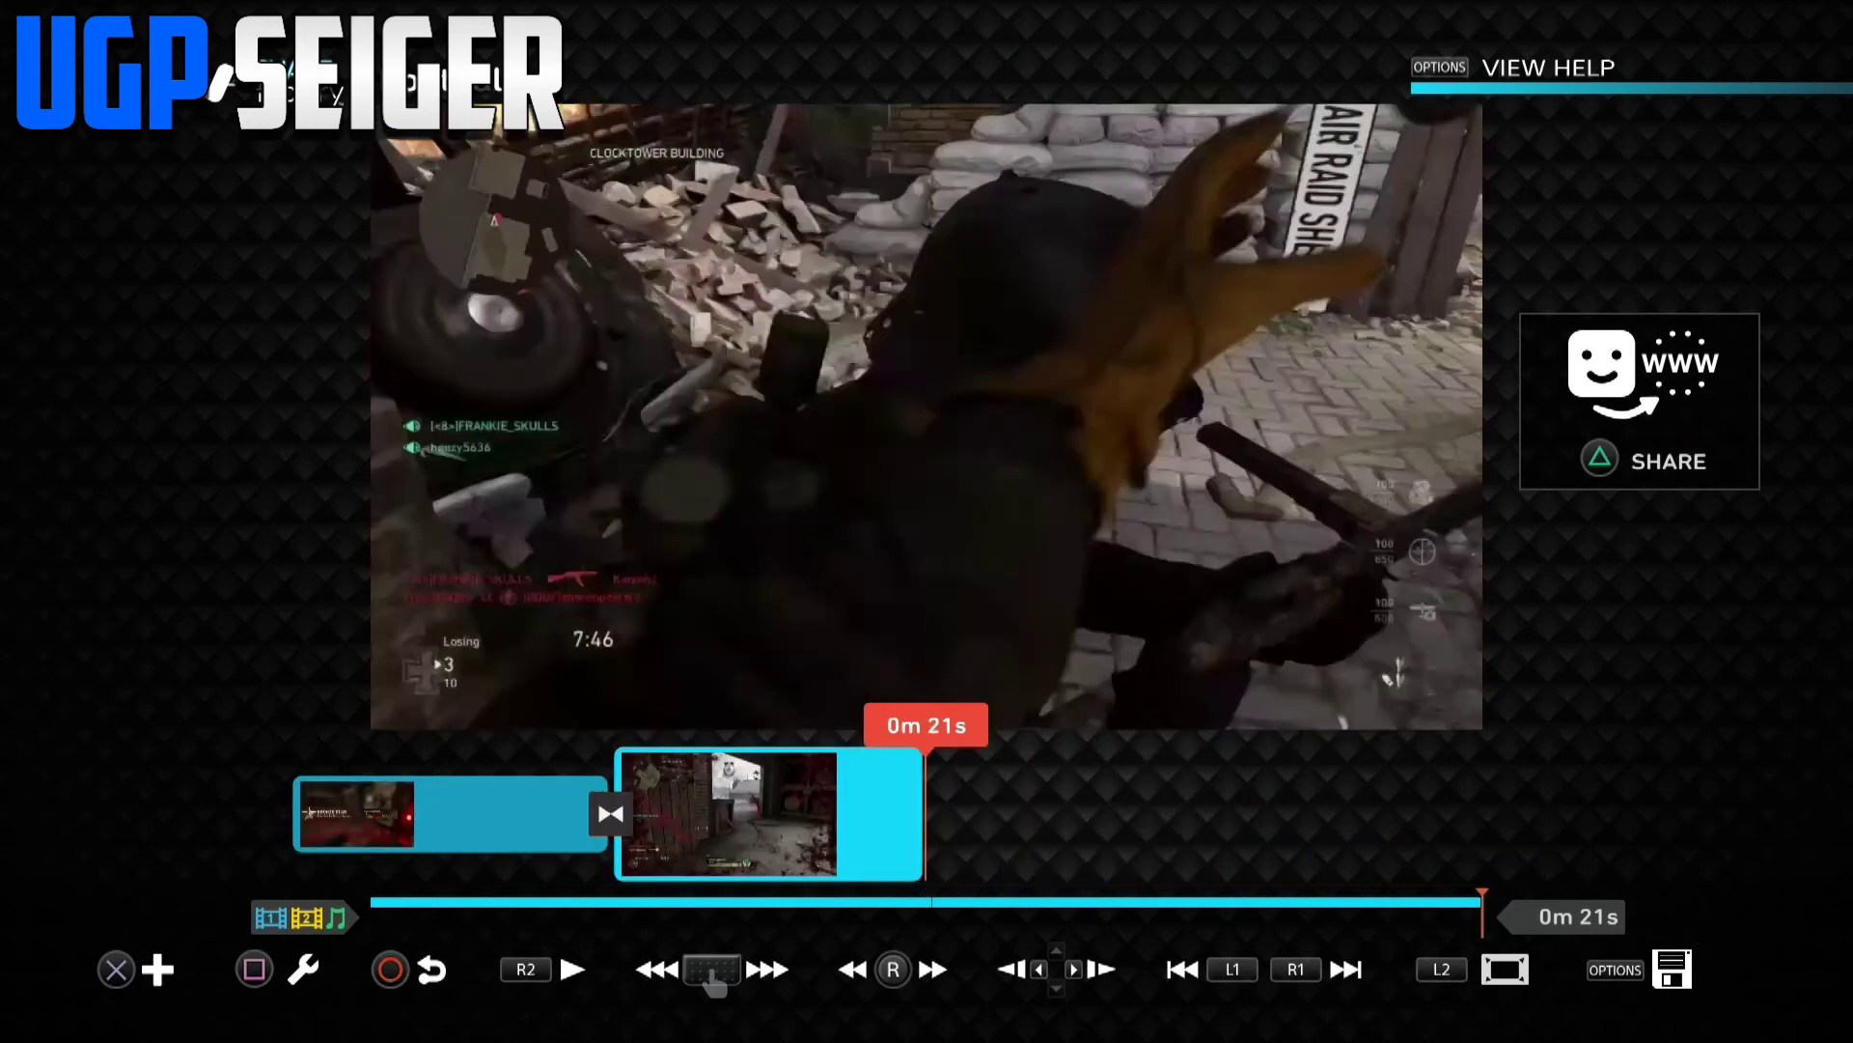
key("Left")
key("Page_Down")
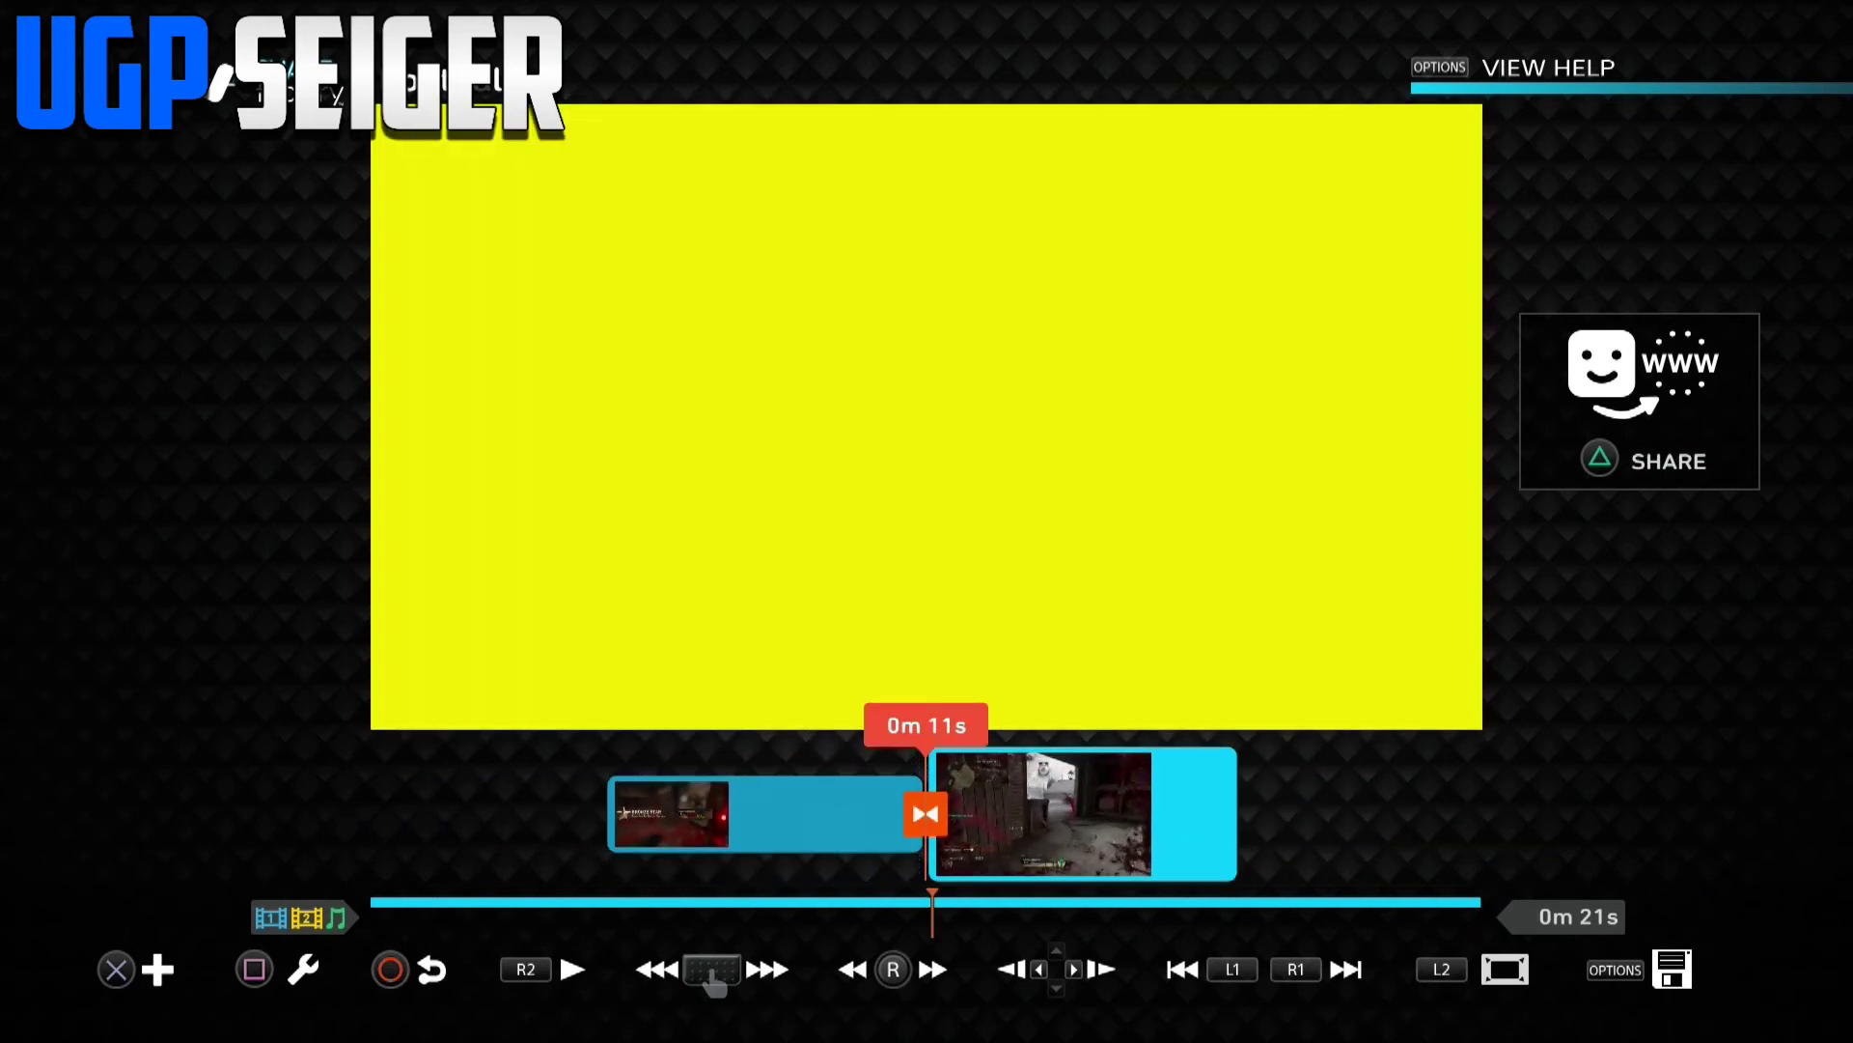
key("Page_Up")
key("Page_Down")
- Examine the project options for saving, exporting to the gallery and generating a thumbnail
key("Escape")
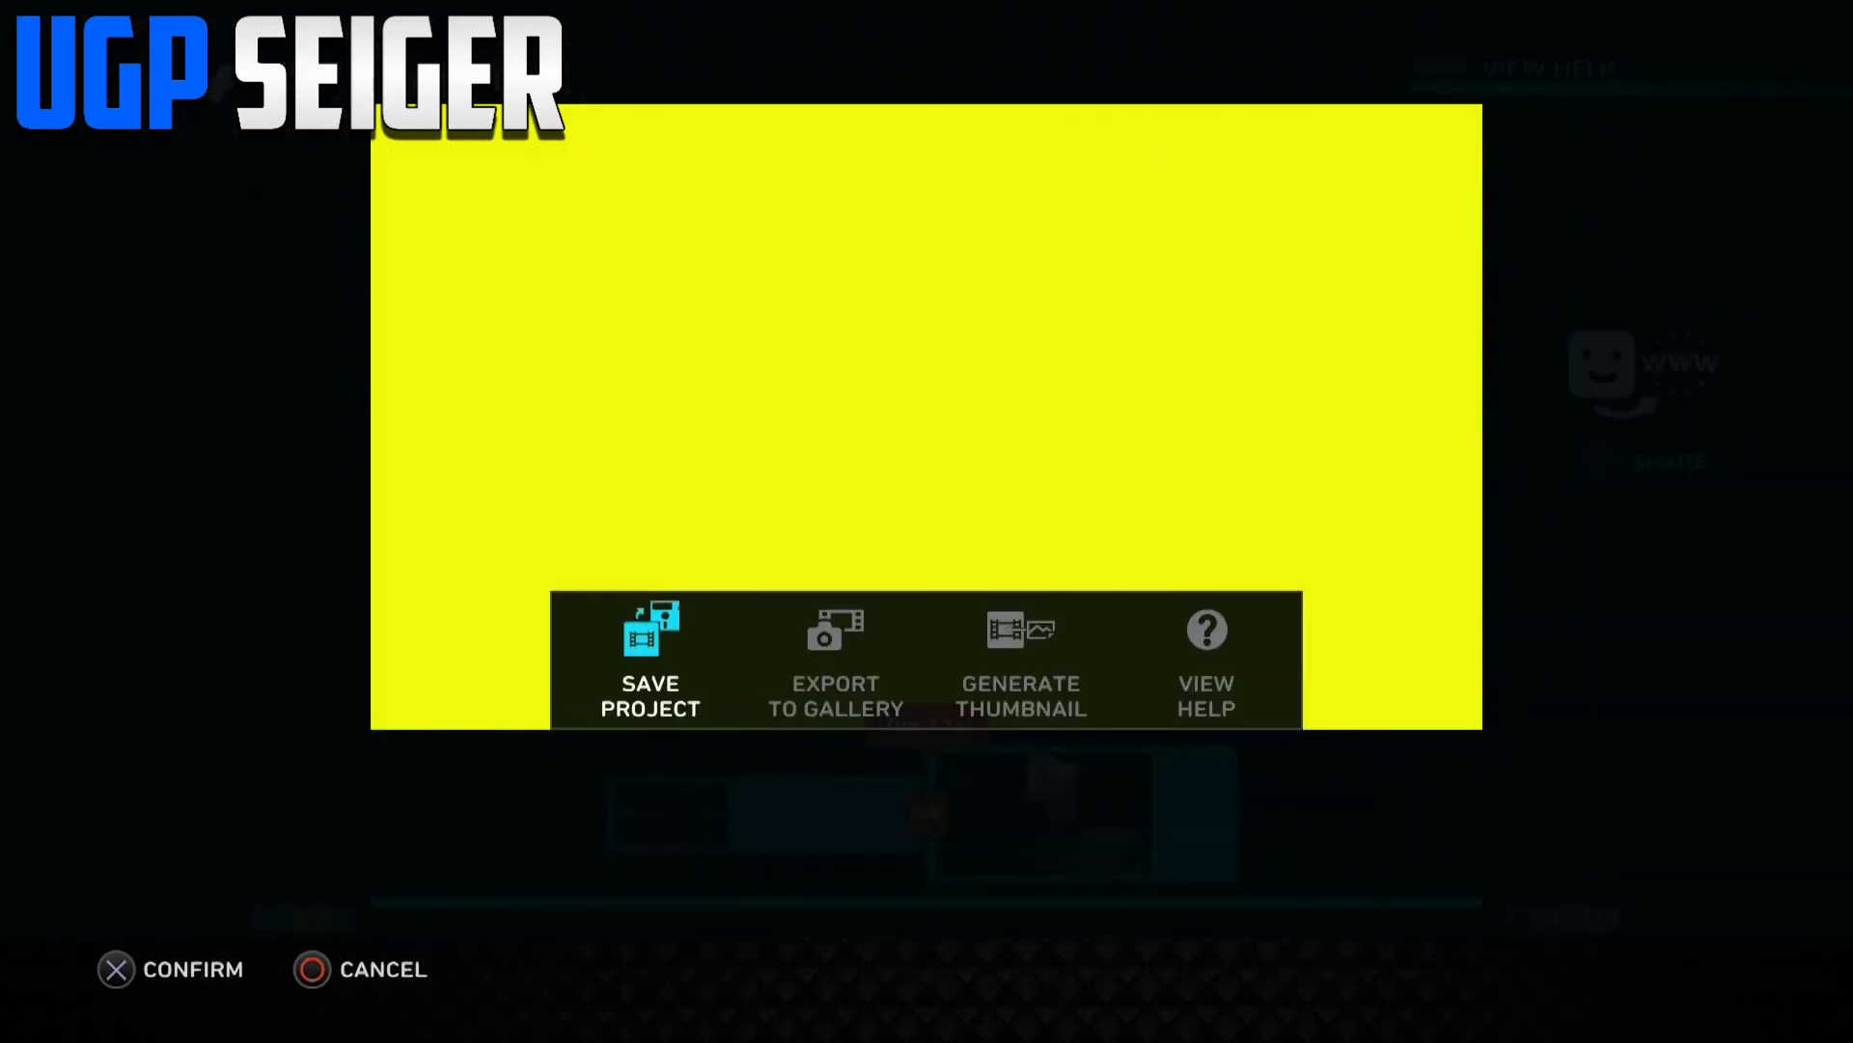
key("Escape")
key("Left")
key("Left")
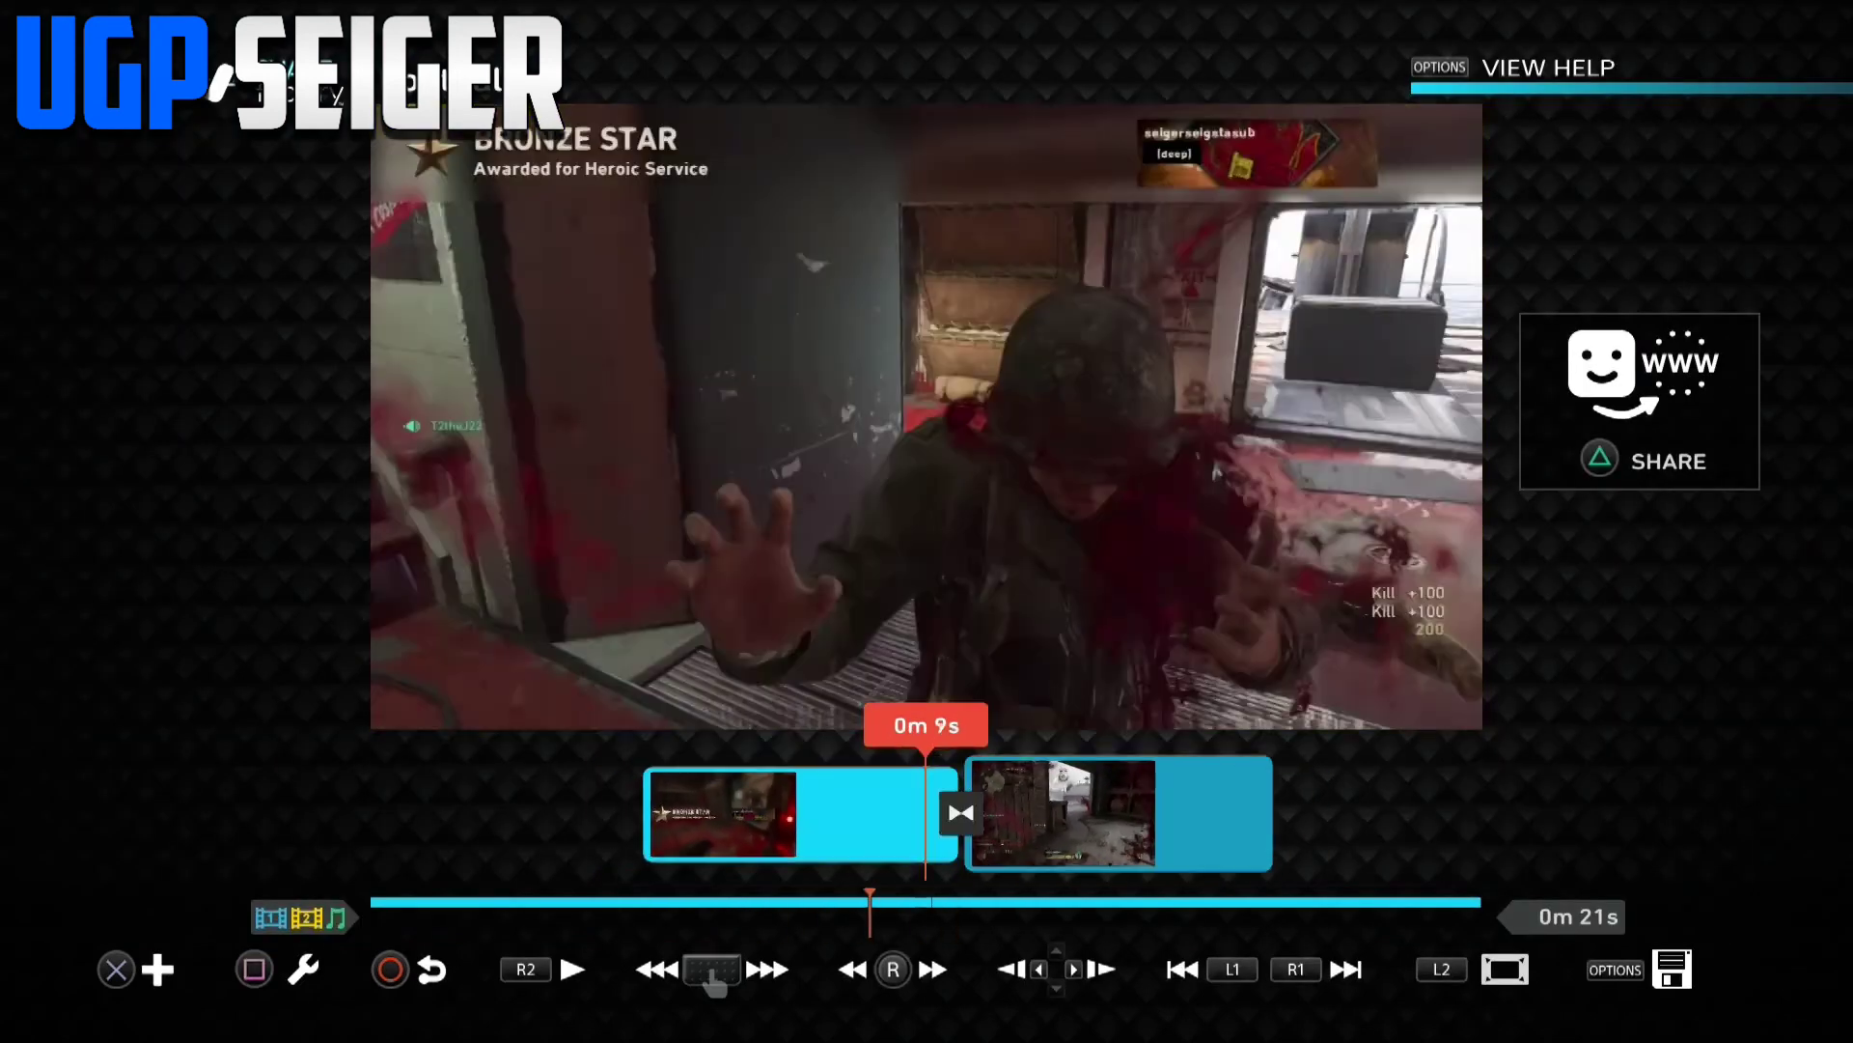
key("Return")
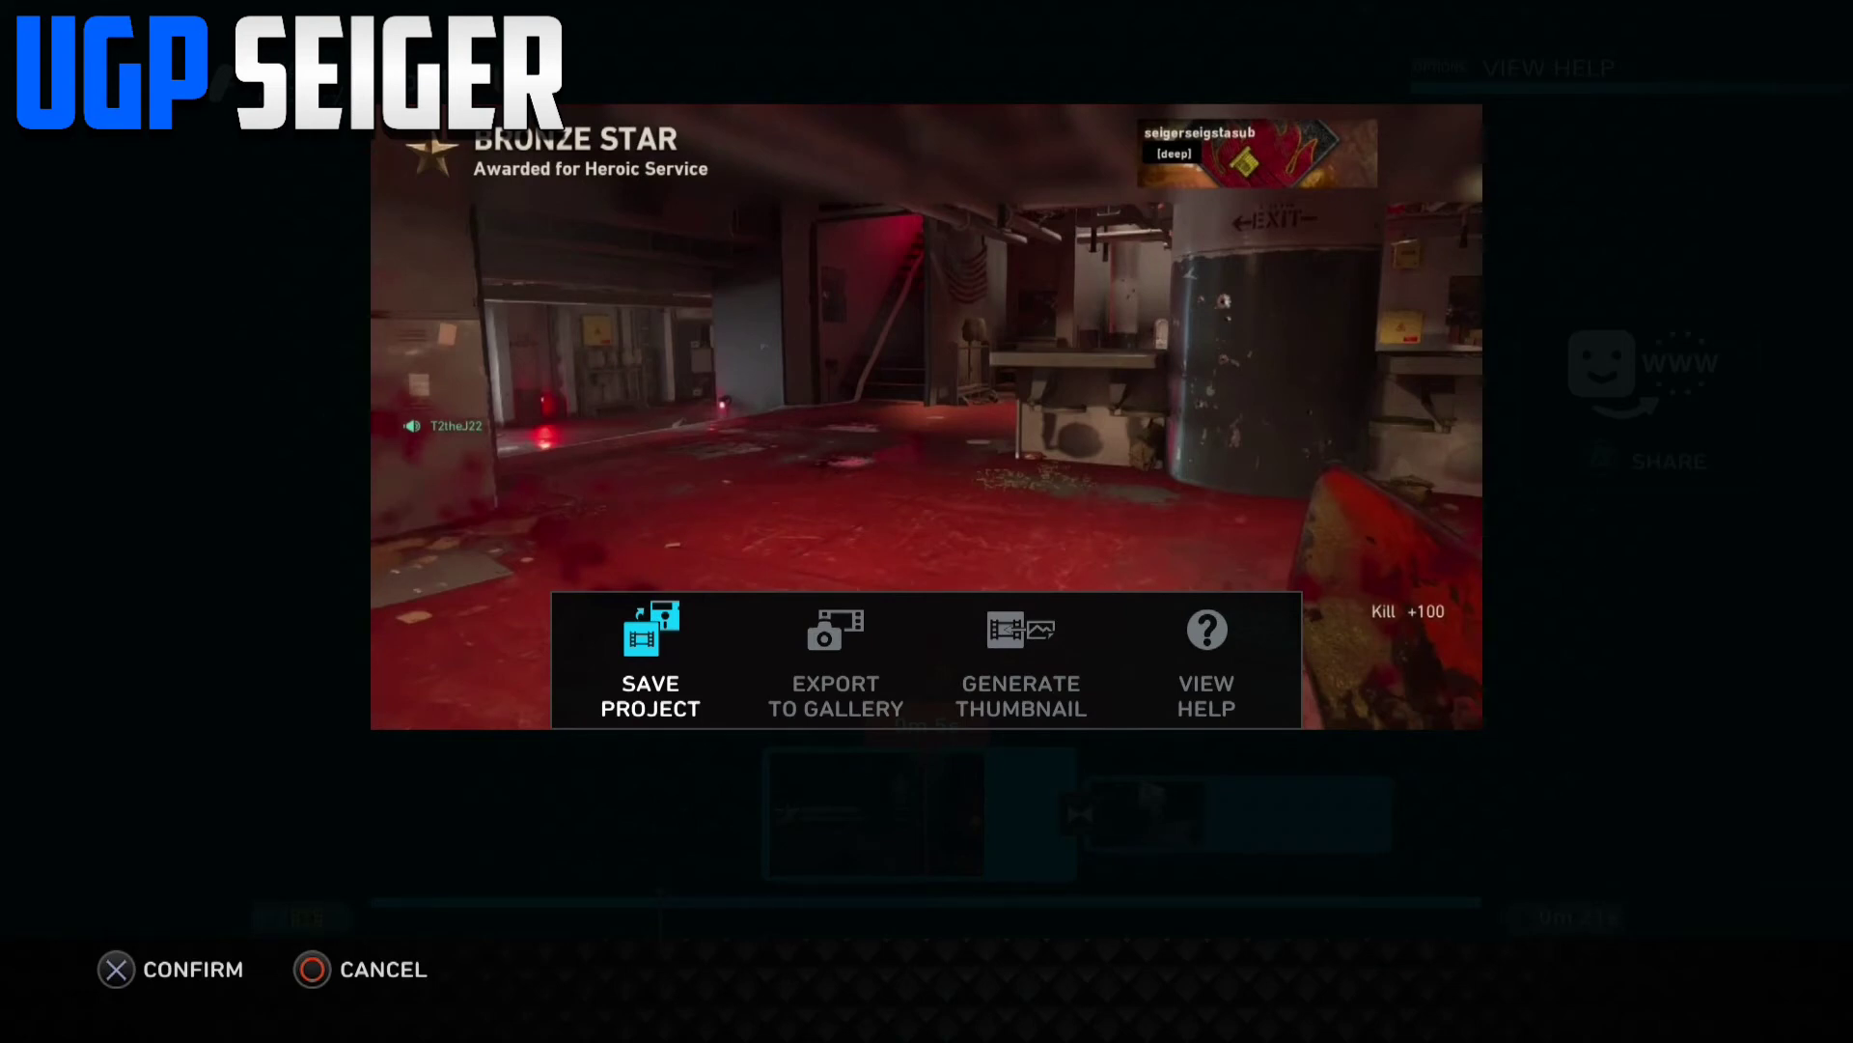
key("Right")
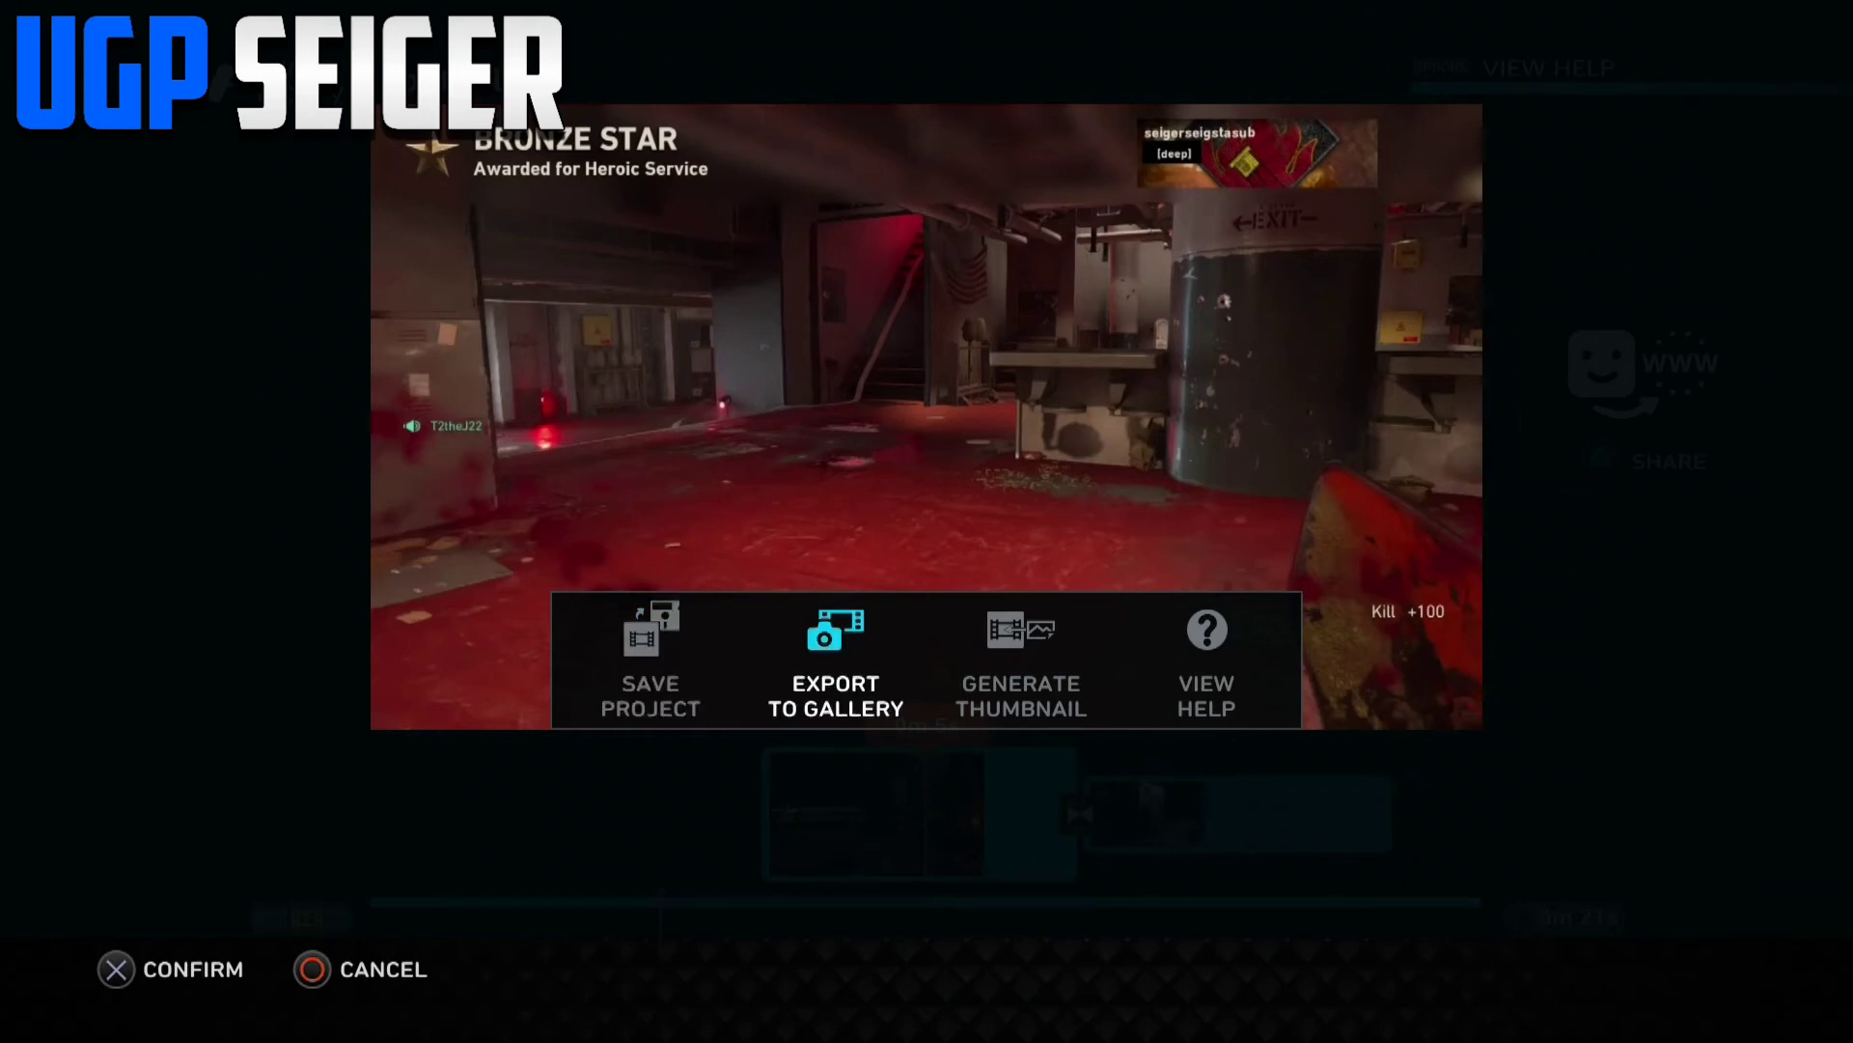
key("Right")
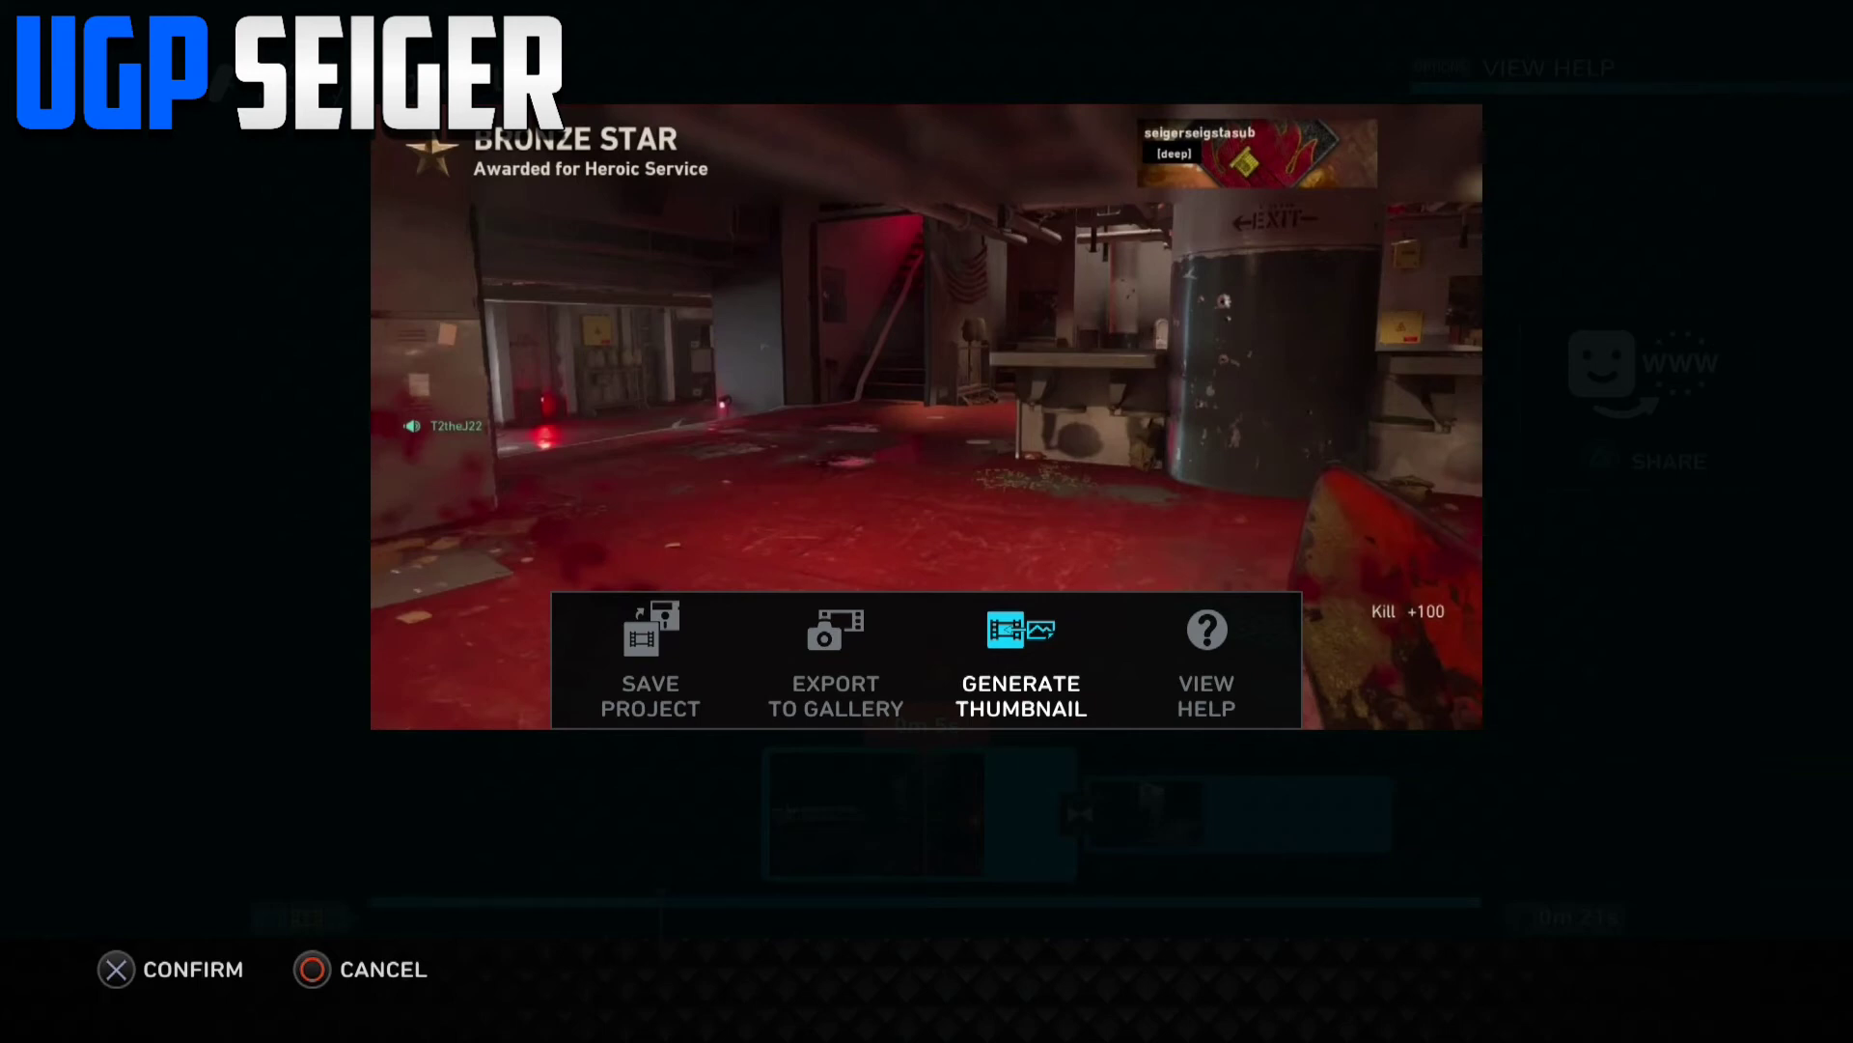
key("Escape")
- Generate a project thumbnail from the Bronze Star frame near the start of the first clip
key("Left")
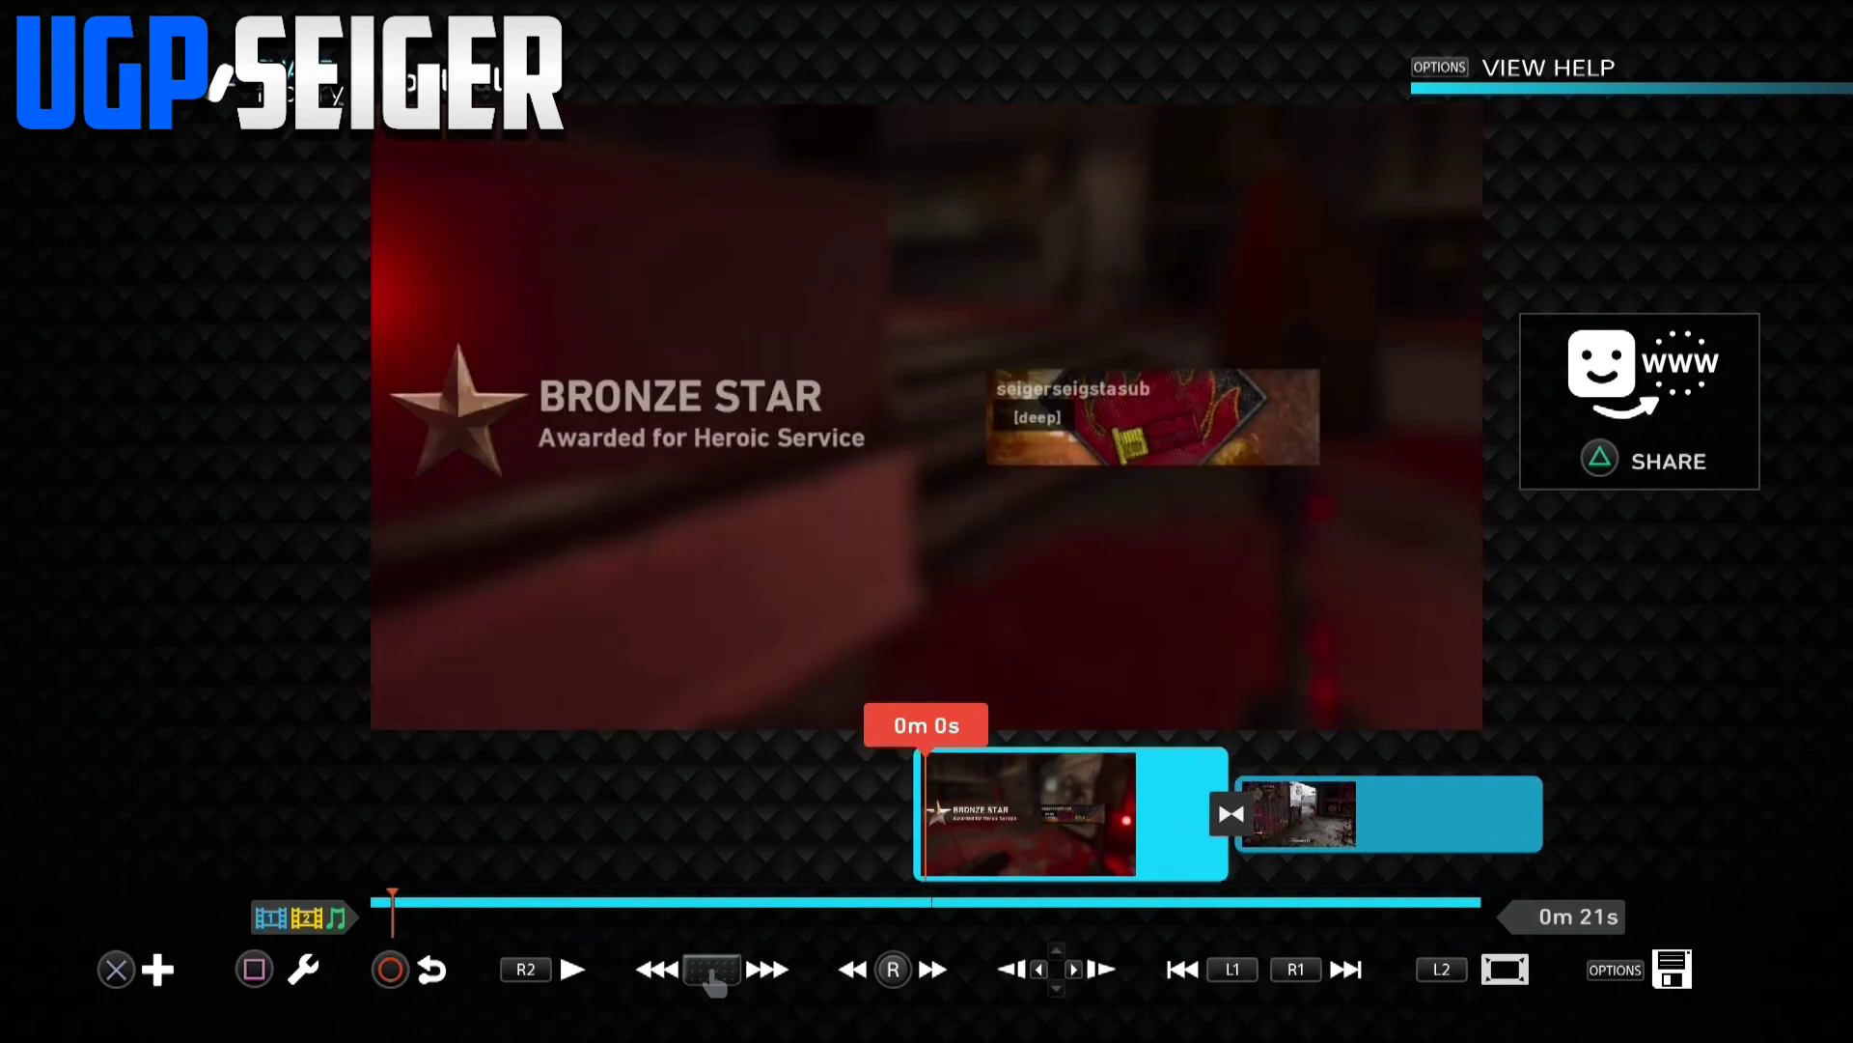
key("Menu")
key("Right")
key("Right")
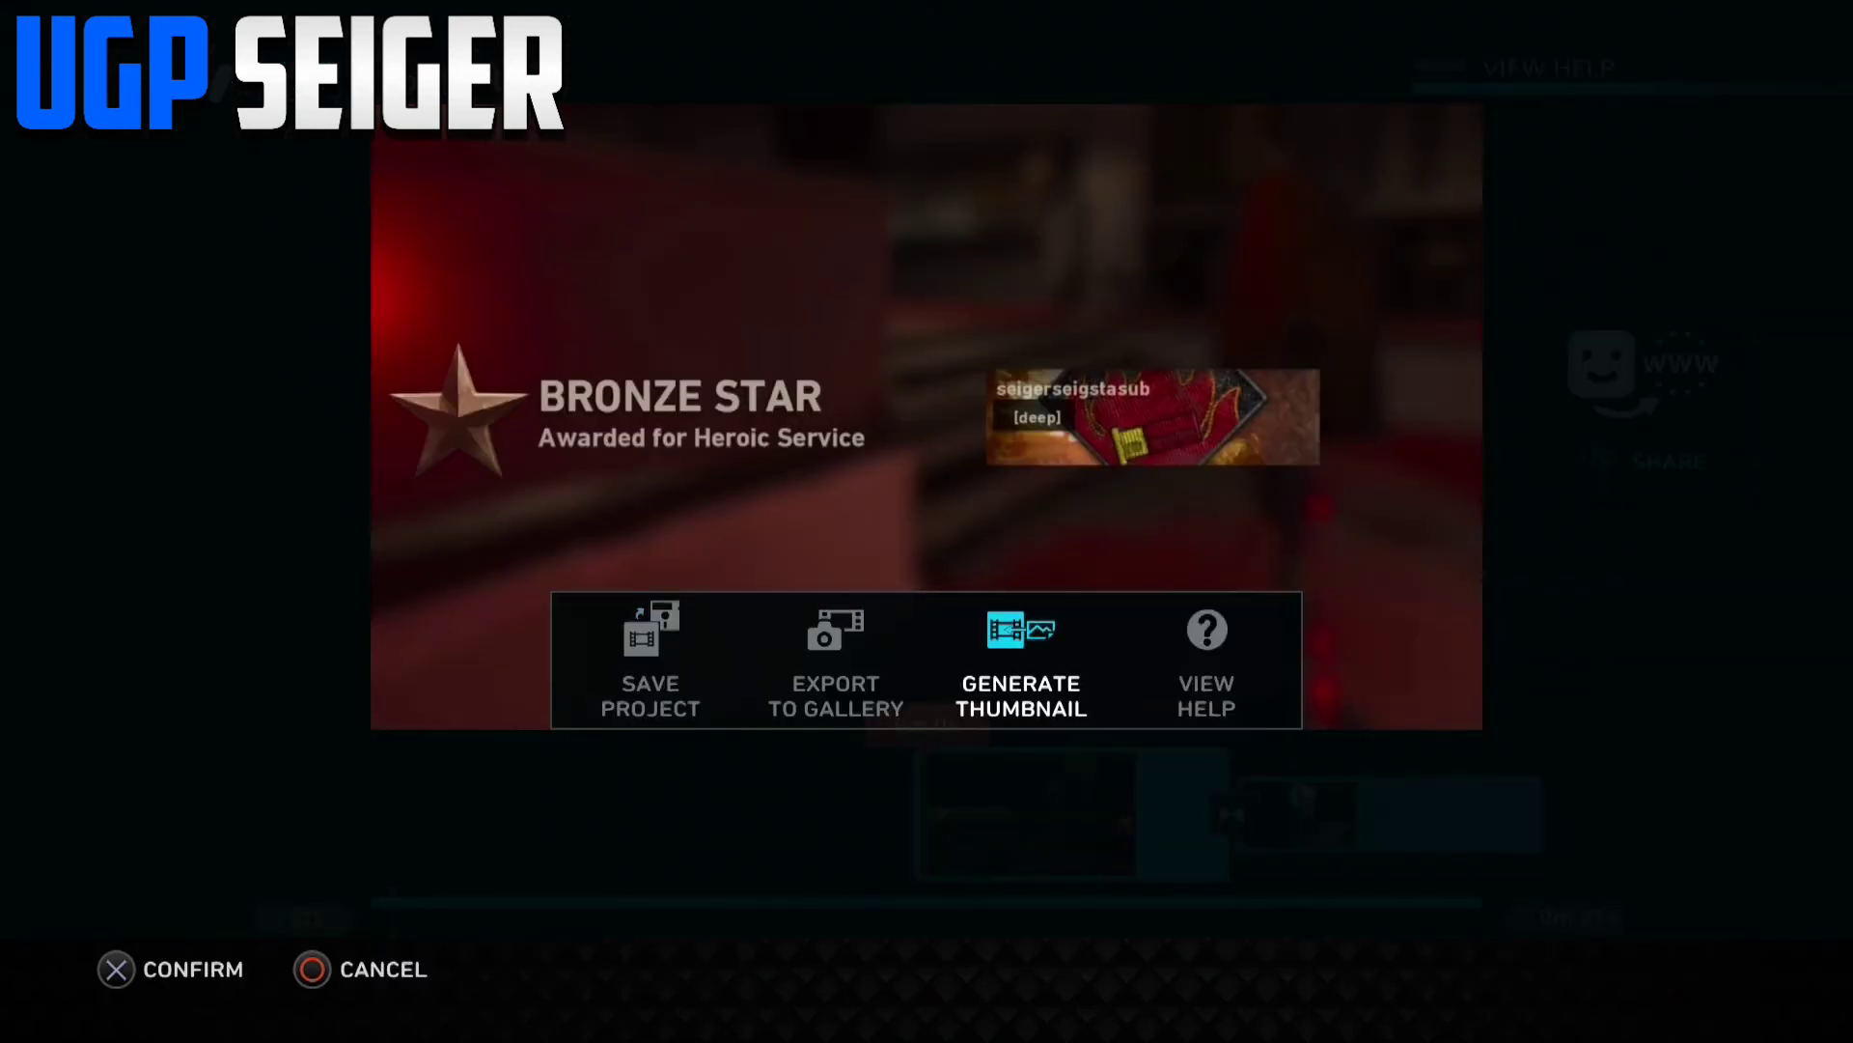
key("Return")
key("Return")
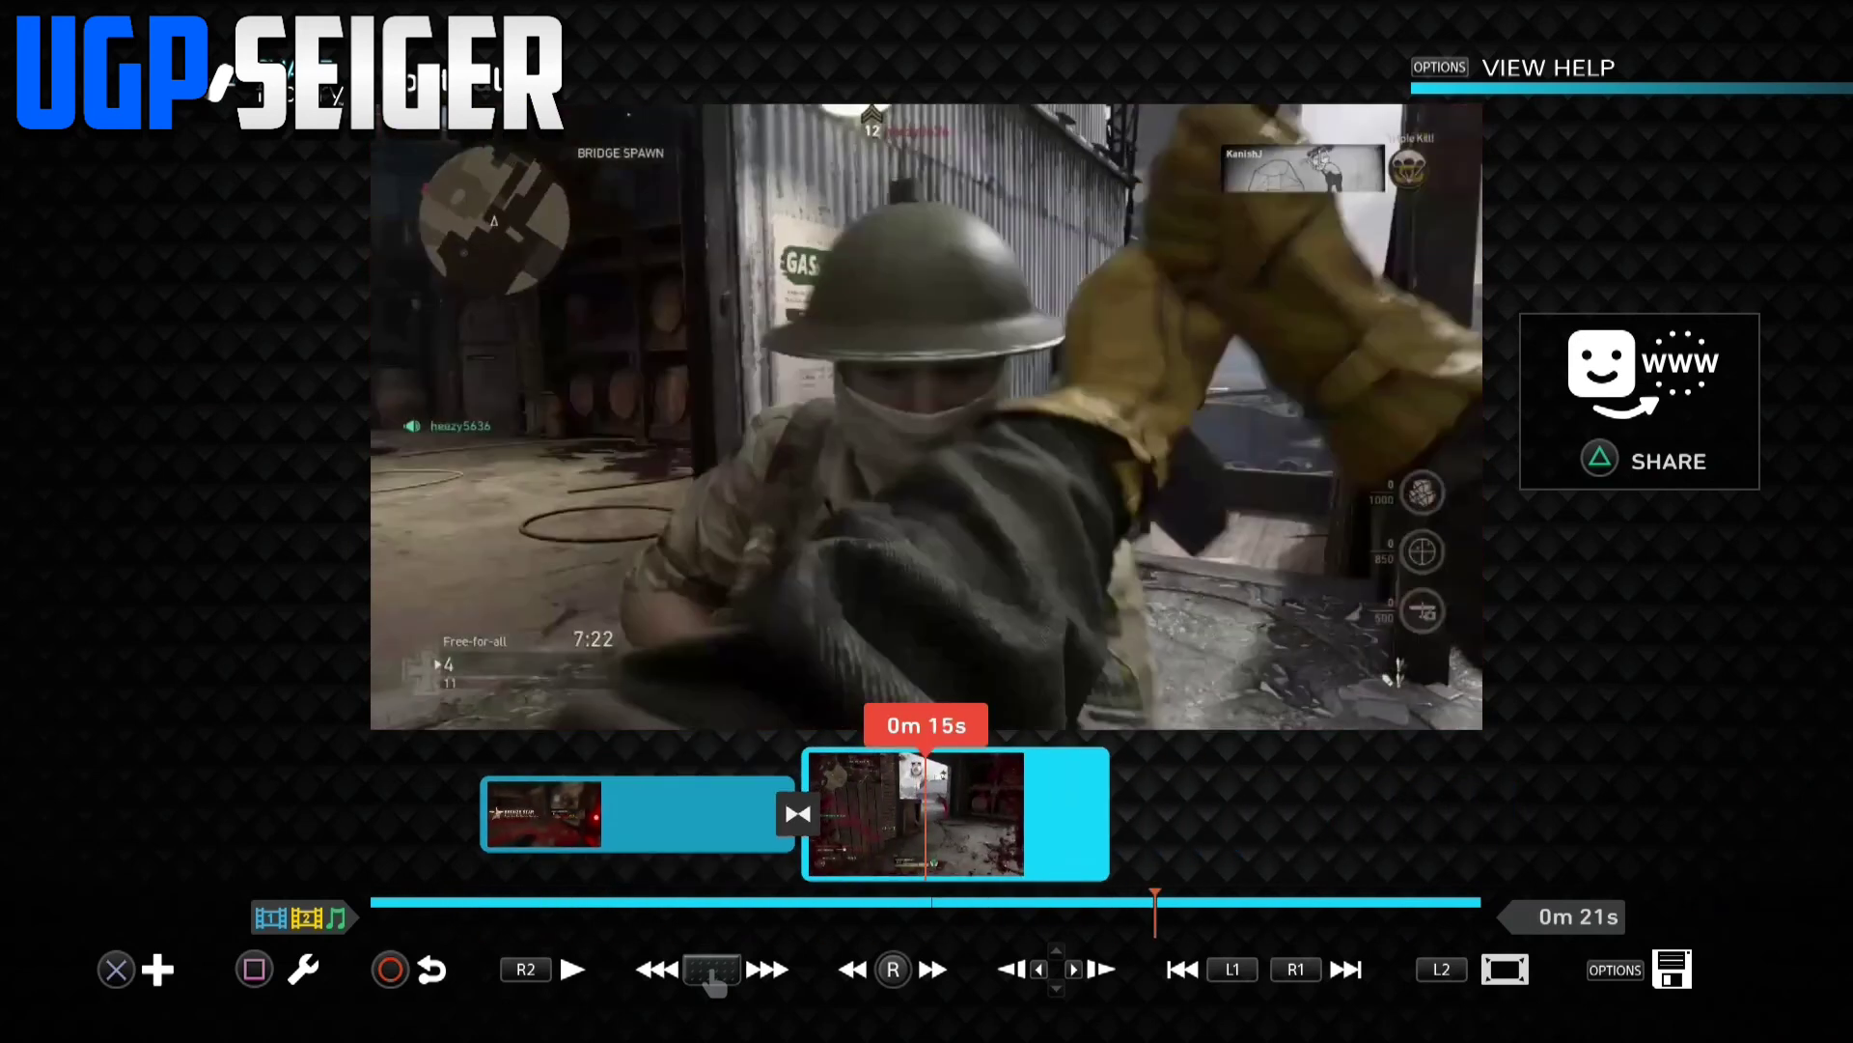
- Add the song Beyond and Back as music at the 0m 15s point in the second clip
key("Return")
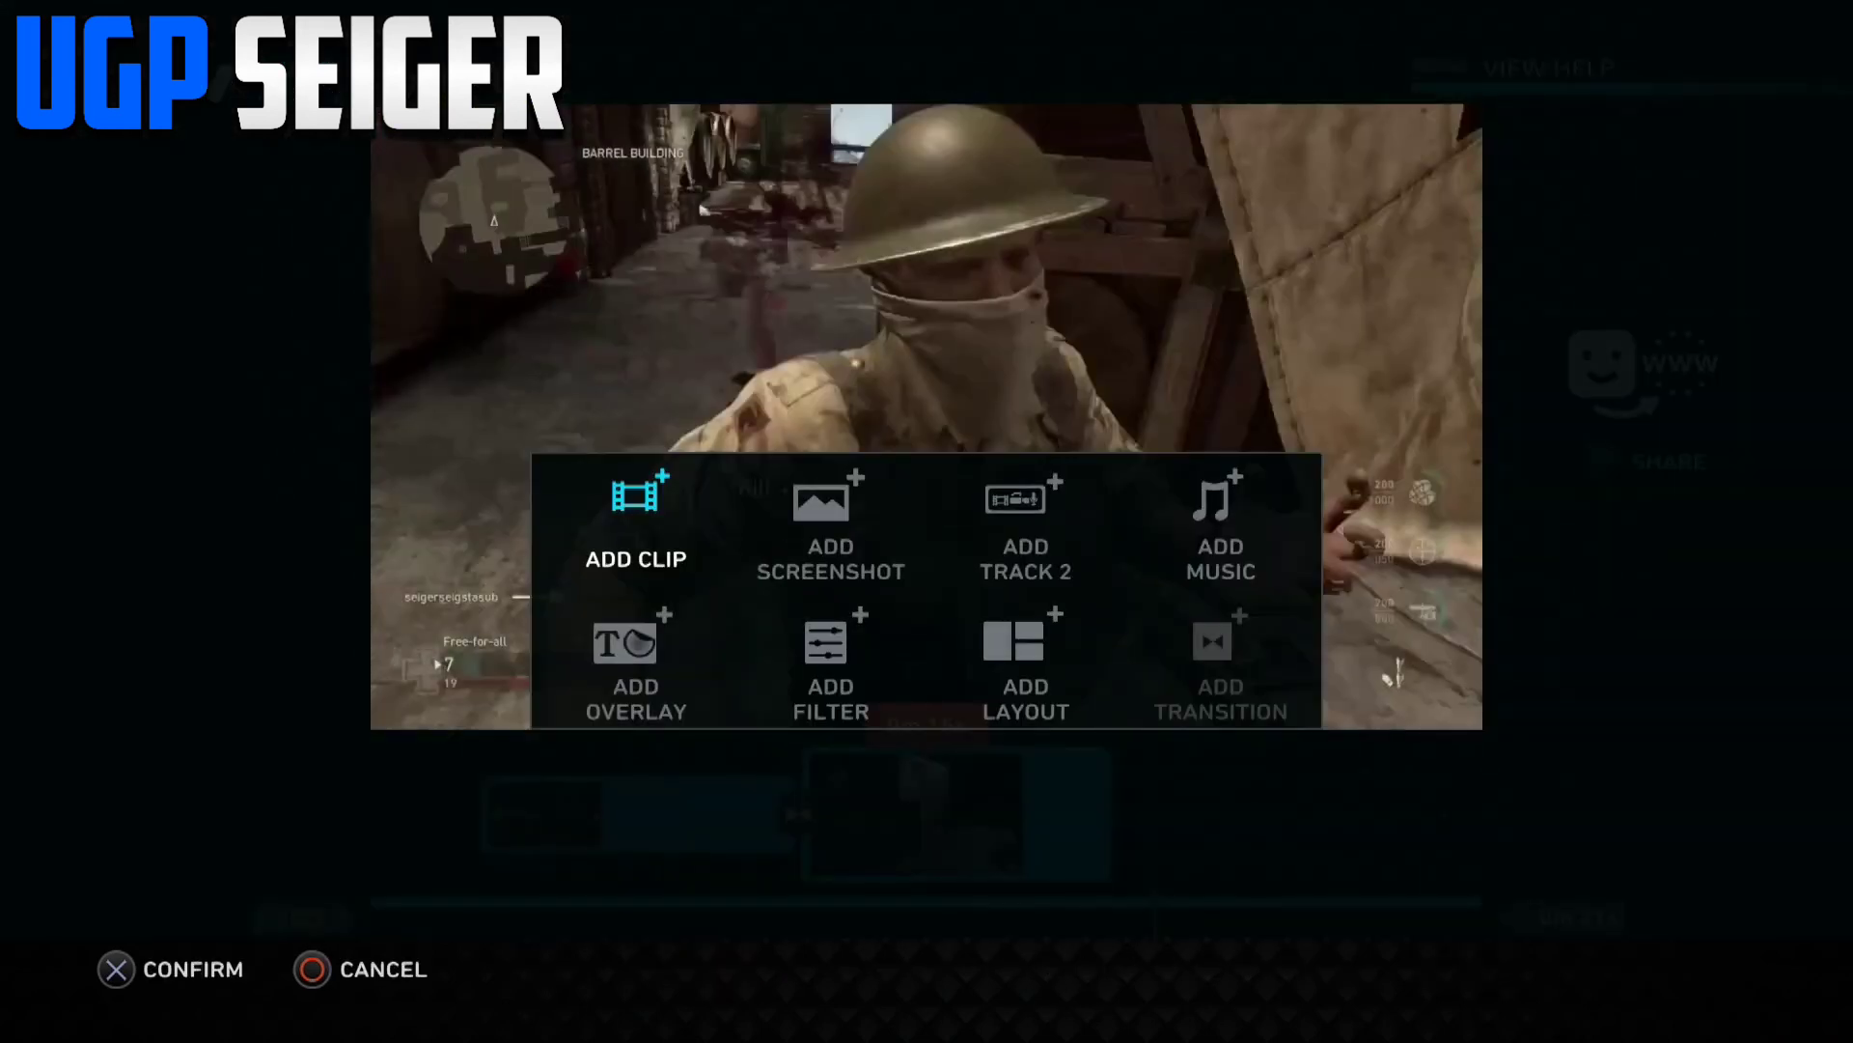
key("Right")
key("Right")
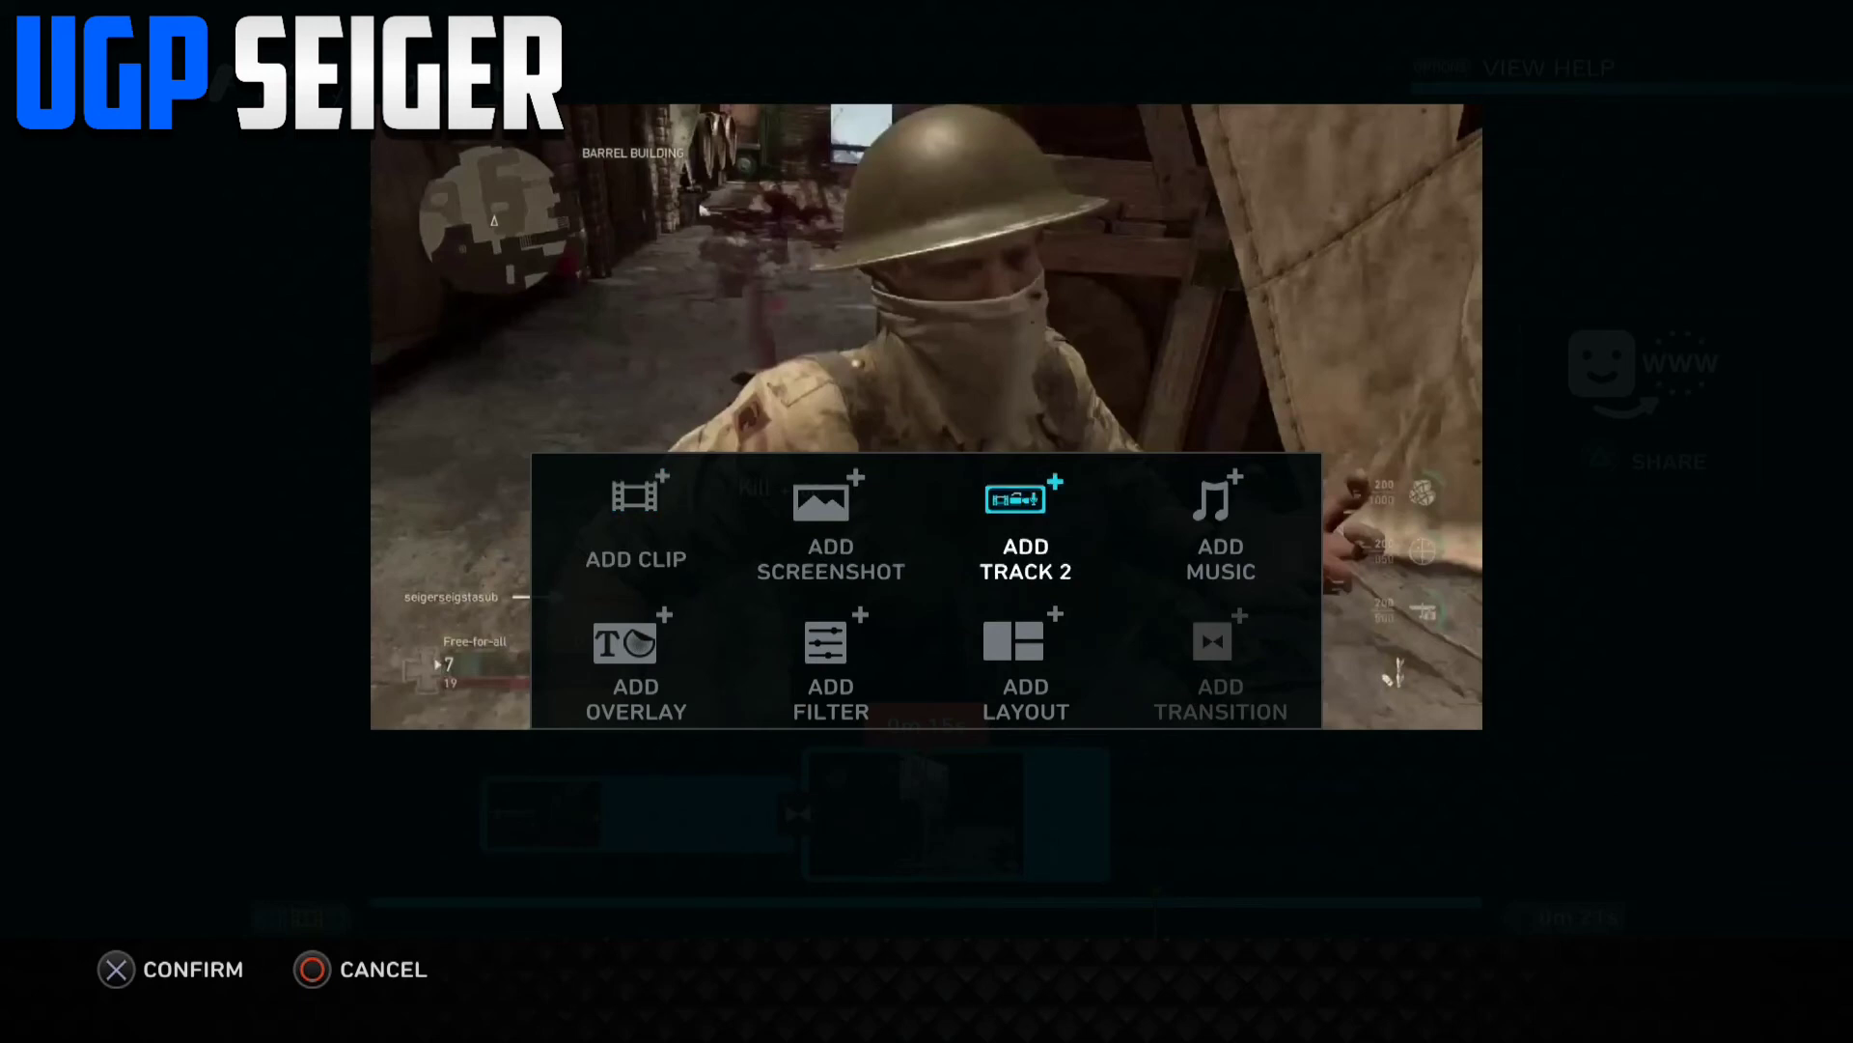
key("Right")
key("Return")
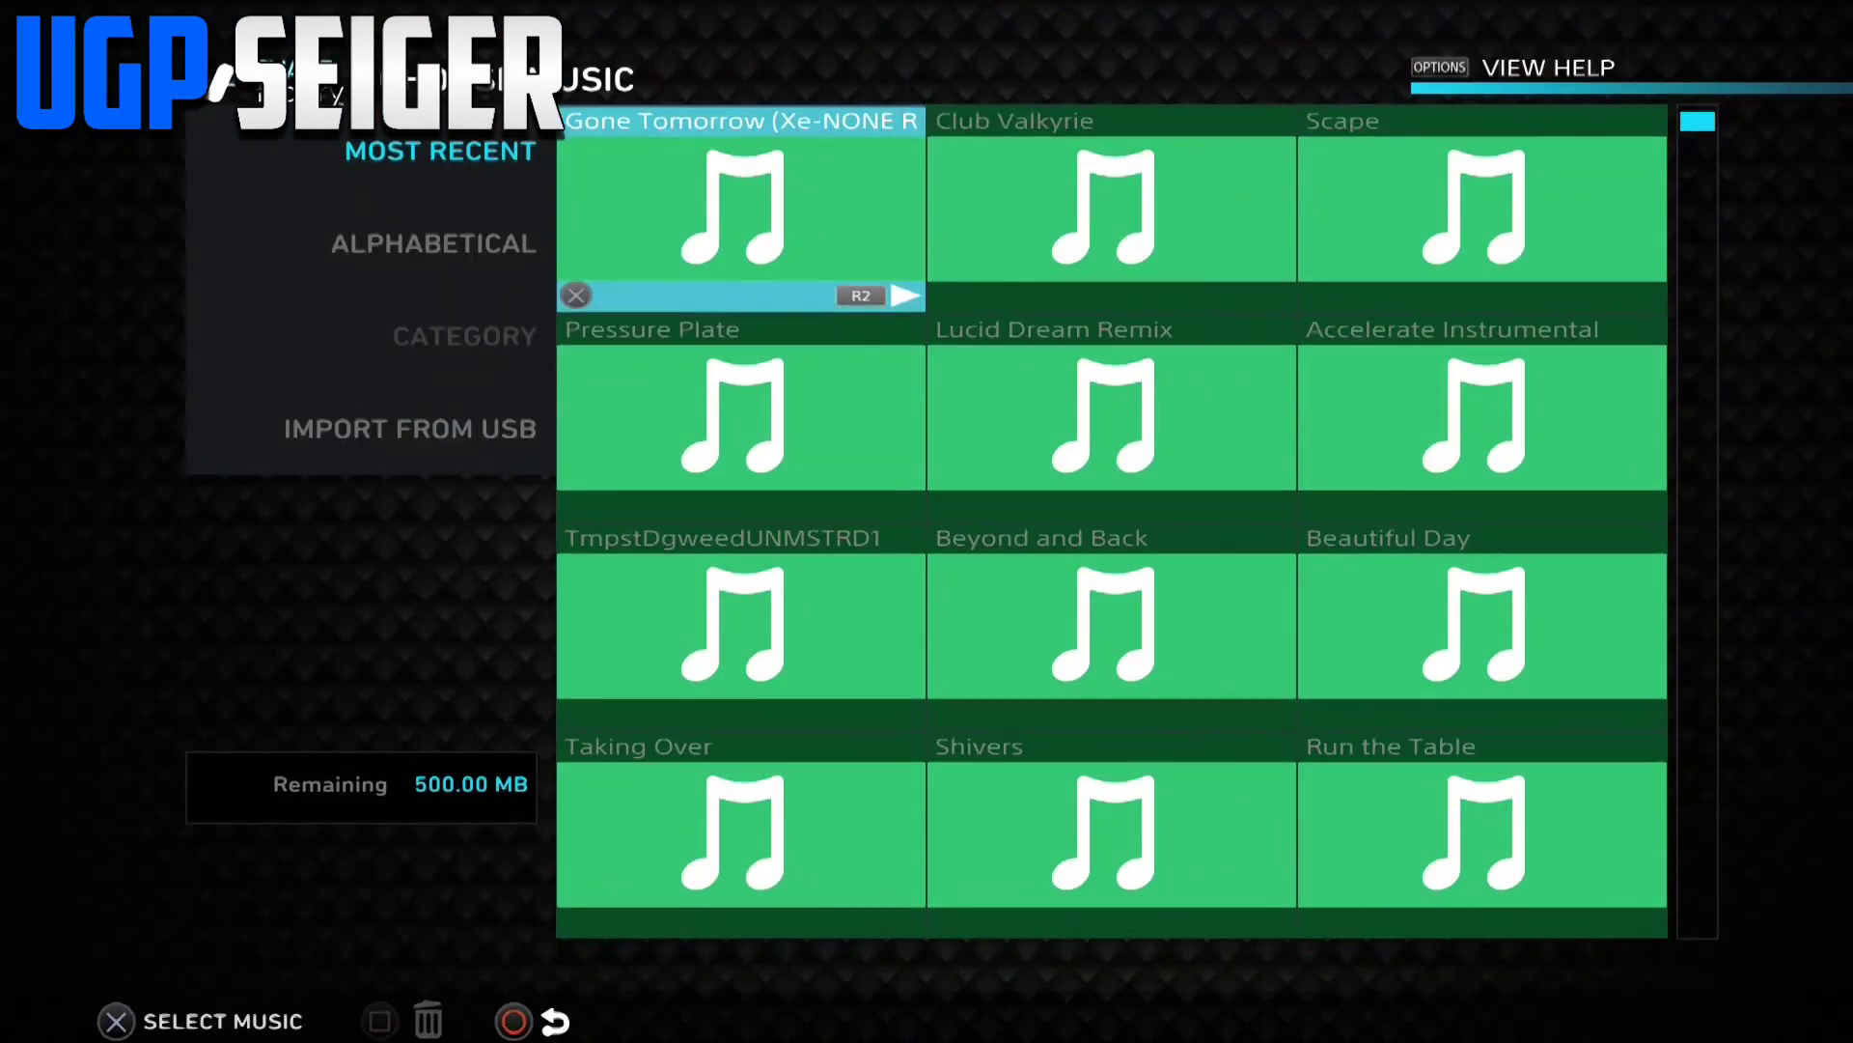
key("Down")
key("Down")
key("Down")
key("Up")
key("Right")
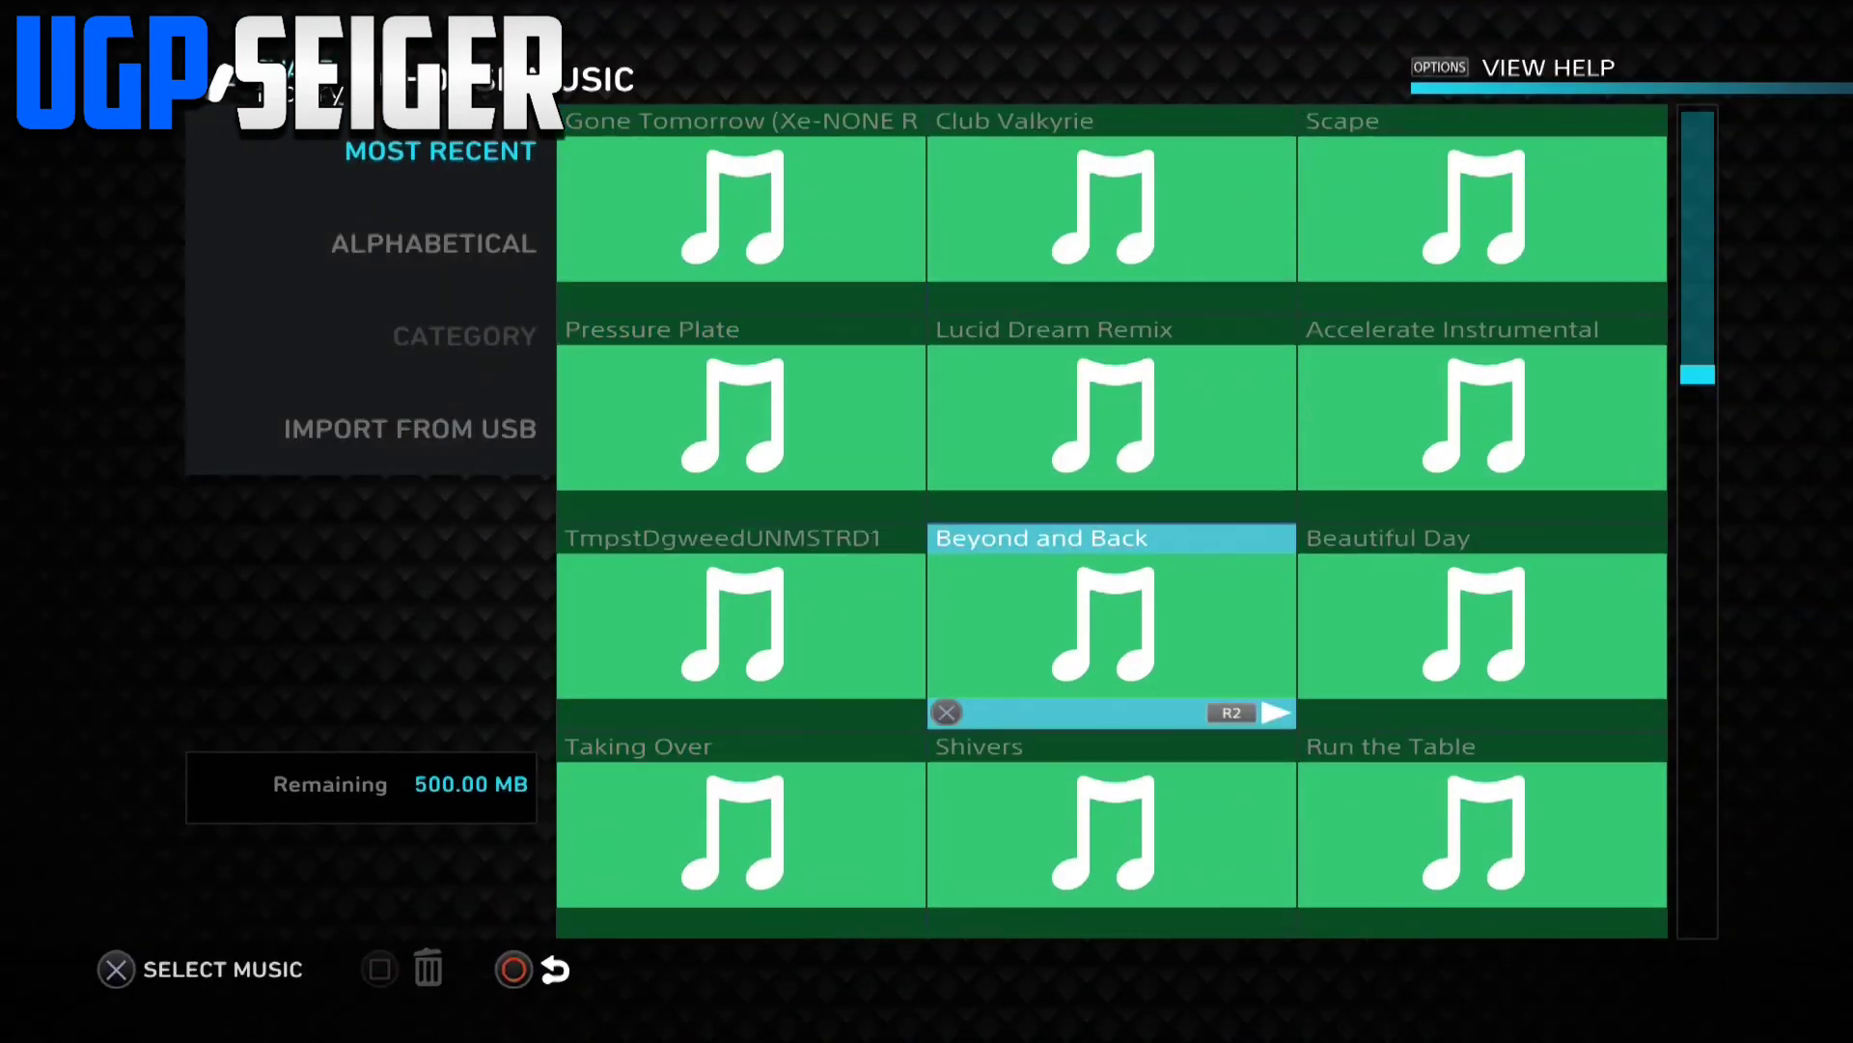
key("Return")
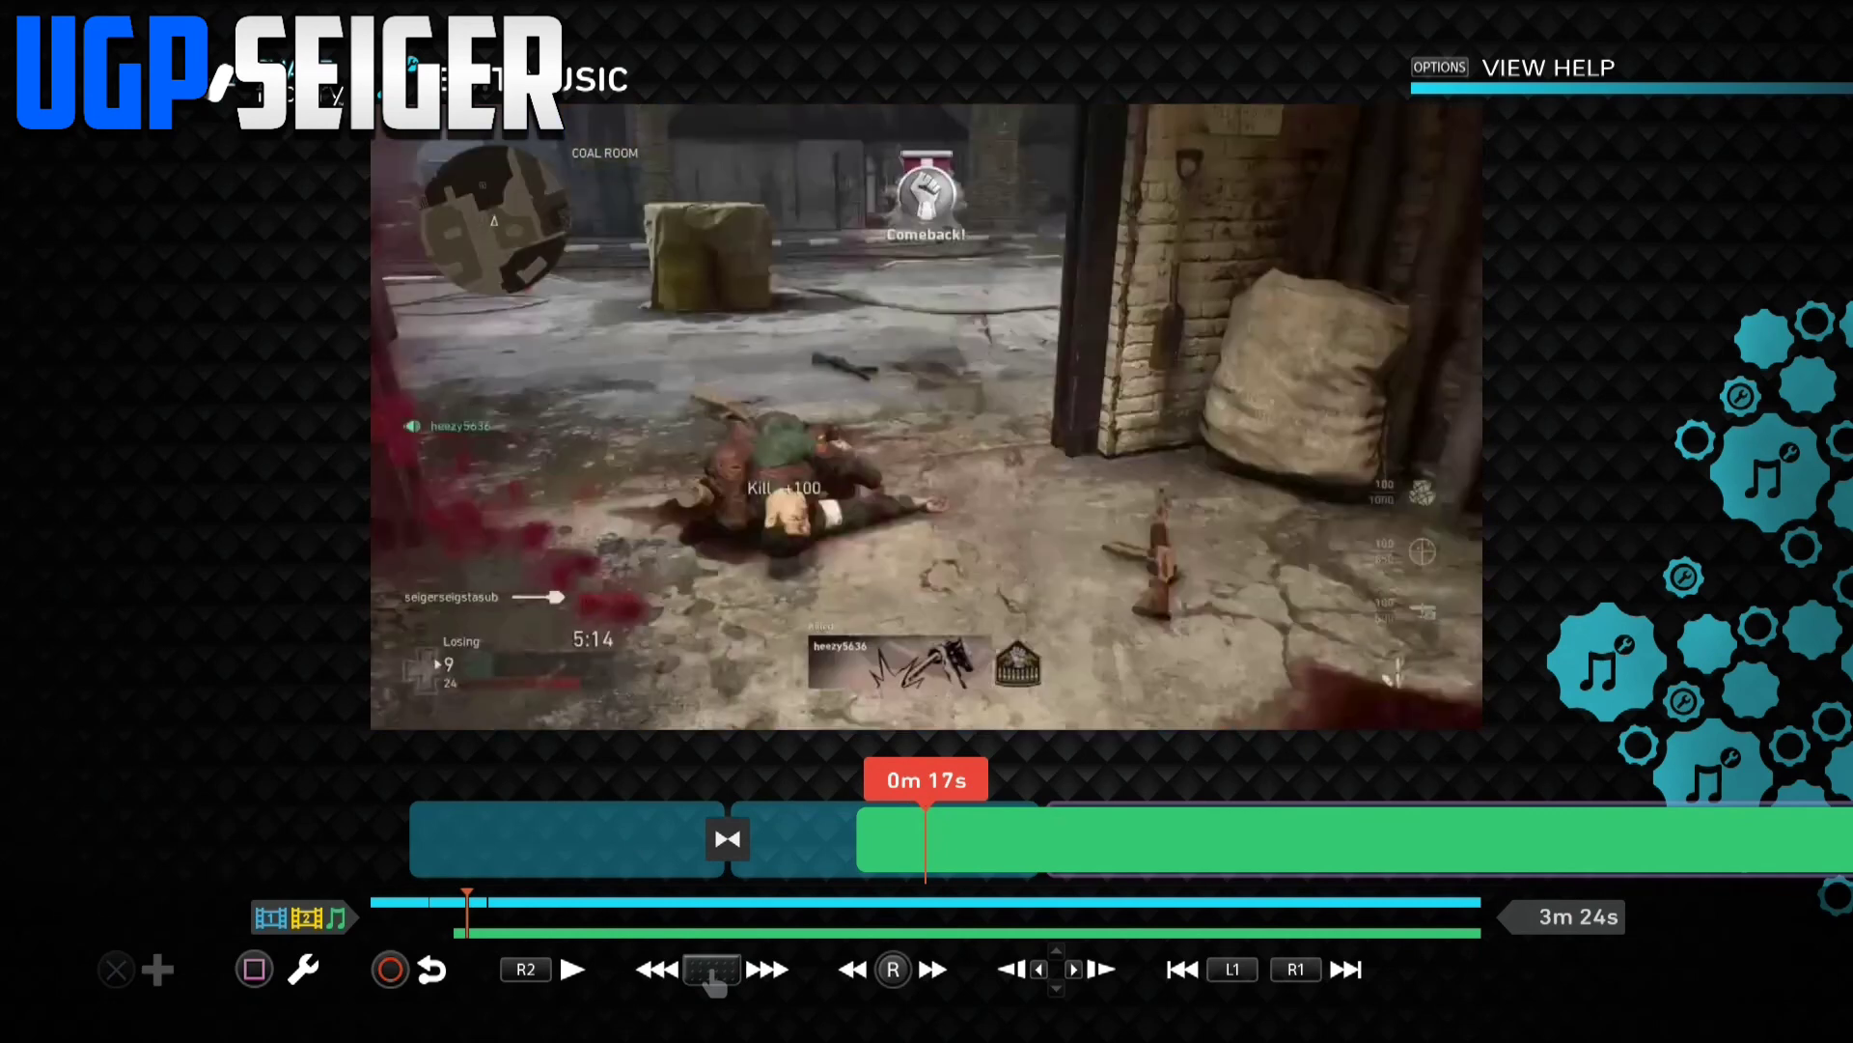
- Move the music from the second clip back to the start of the project, aligned with the first clip
key("Return")
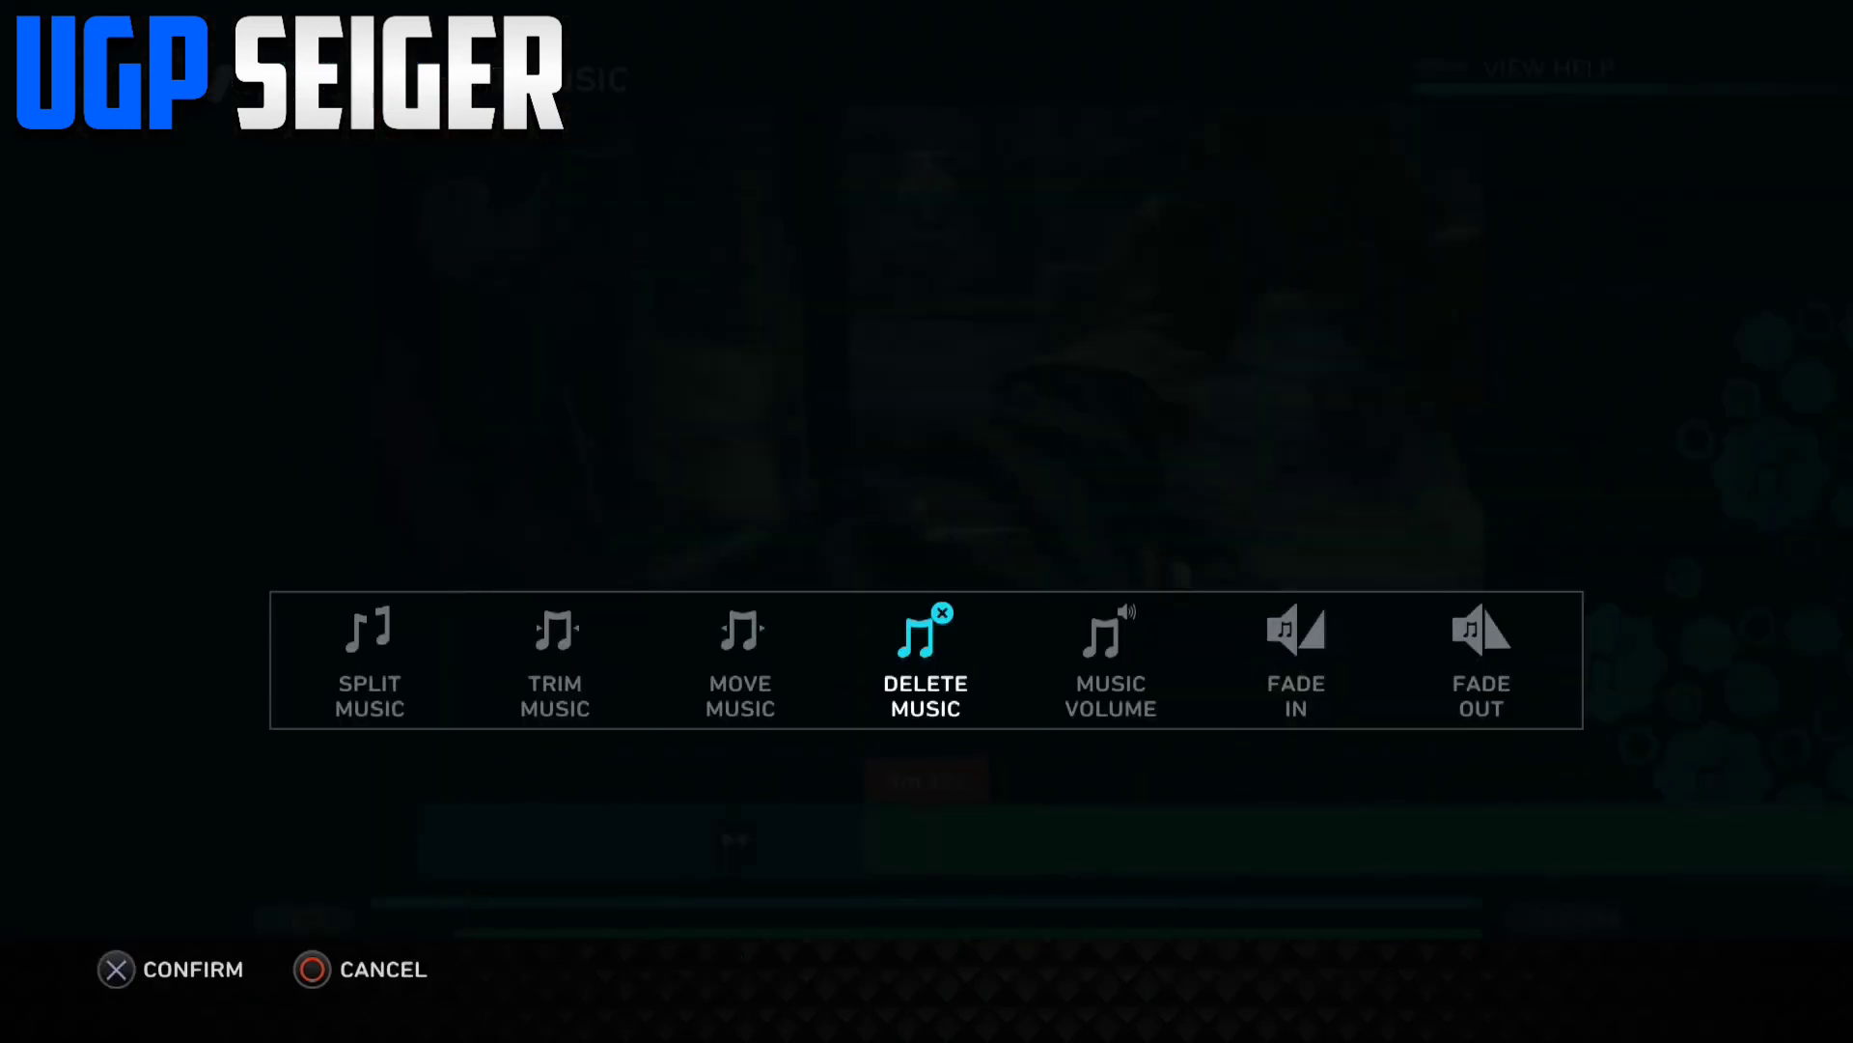
key("Escape")
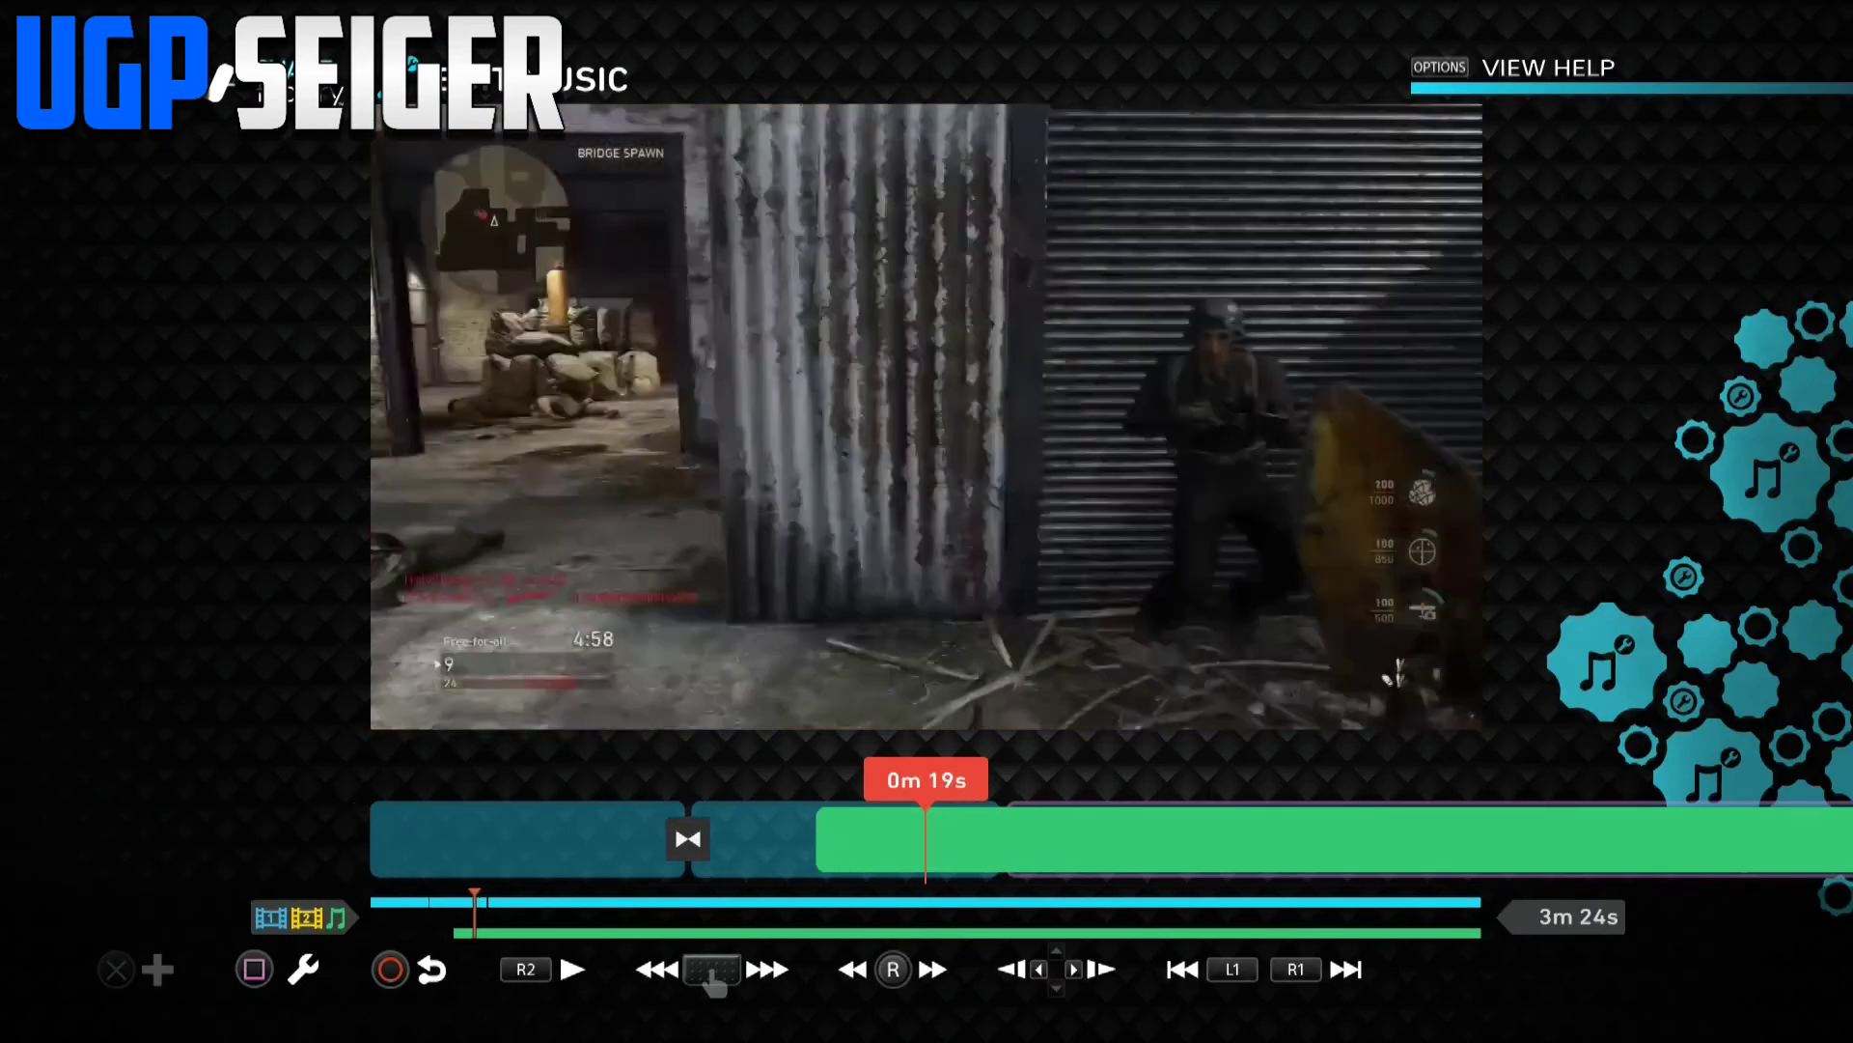
key("Return")
key("Left")
key("Left")
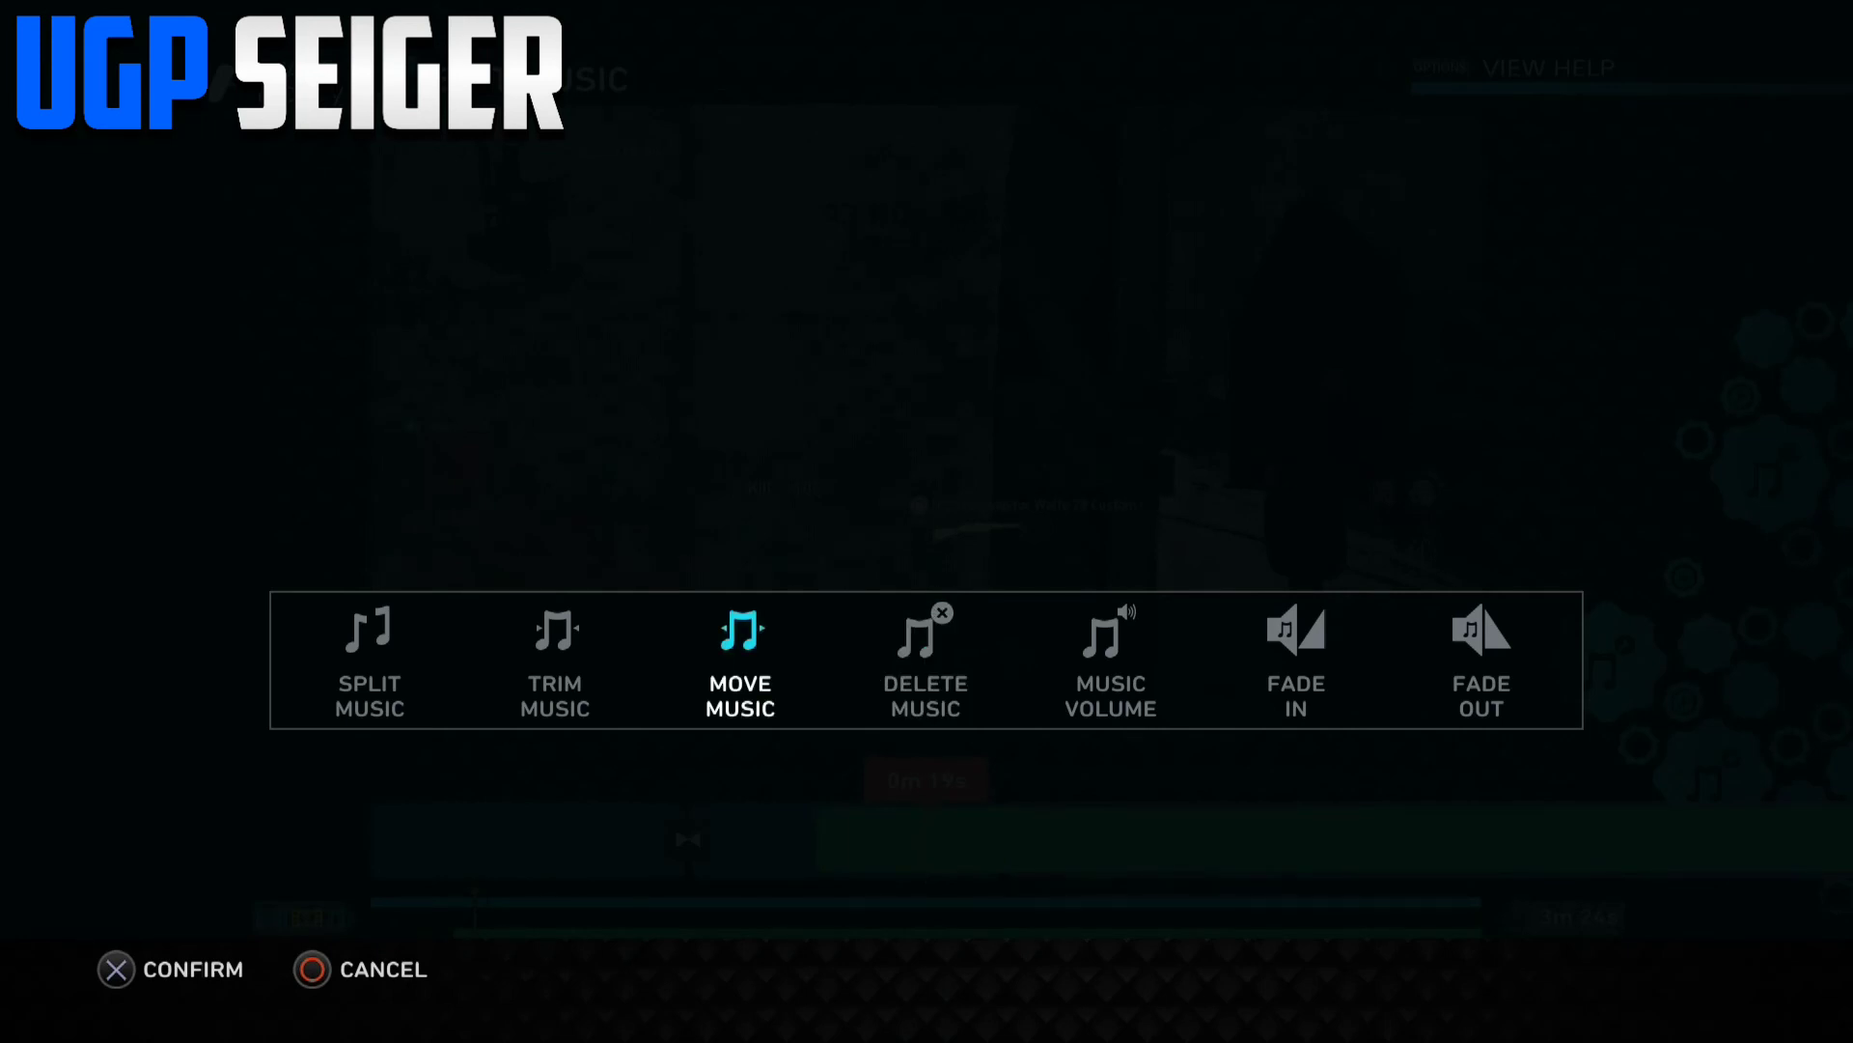
key("Return")
key("Left")
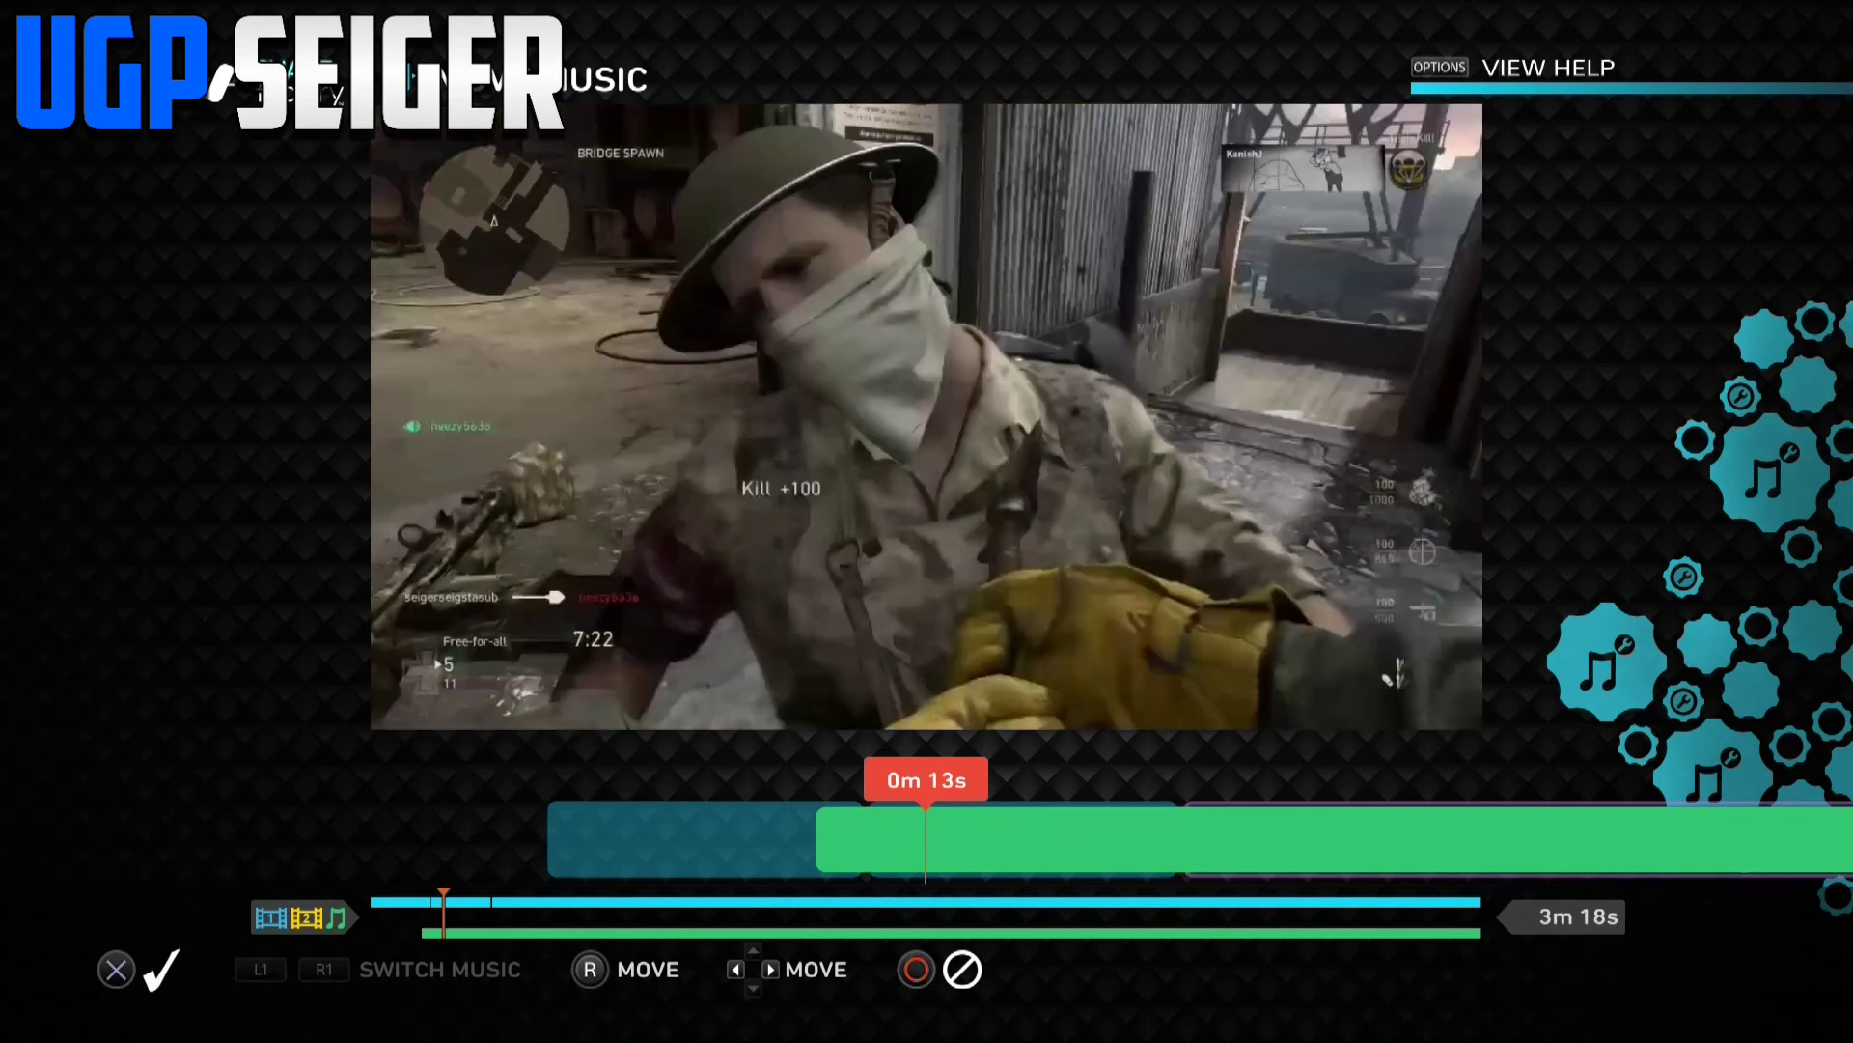
key("Left")
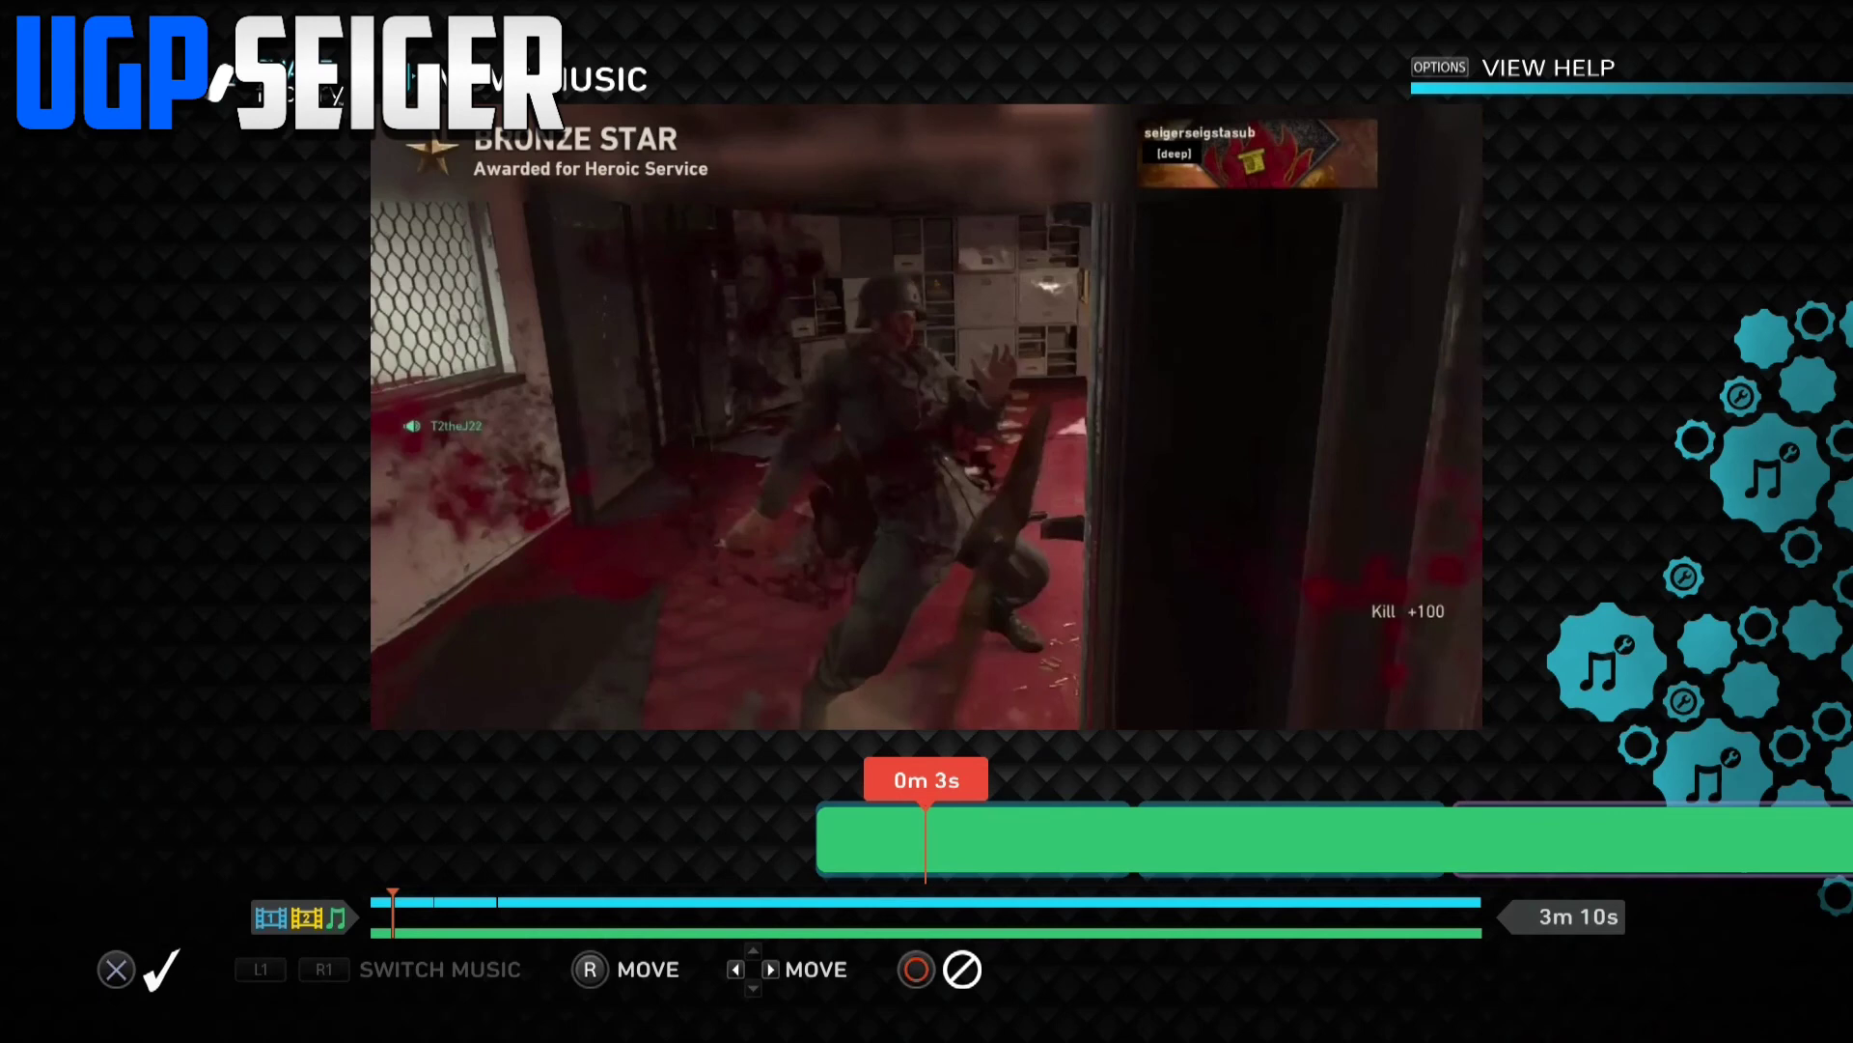
key("Return")
- Add a fade-in with a duration of 3.0 s at the start of the music
key("Right")
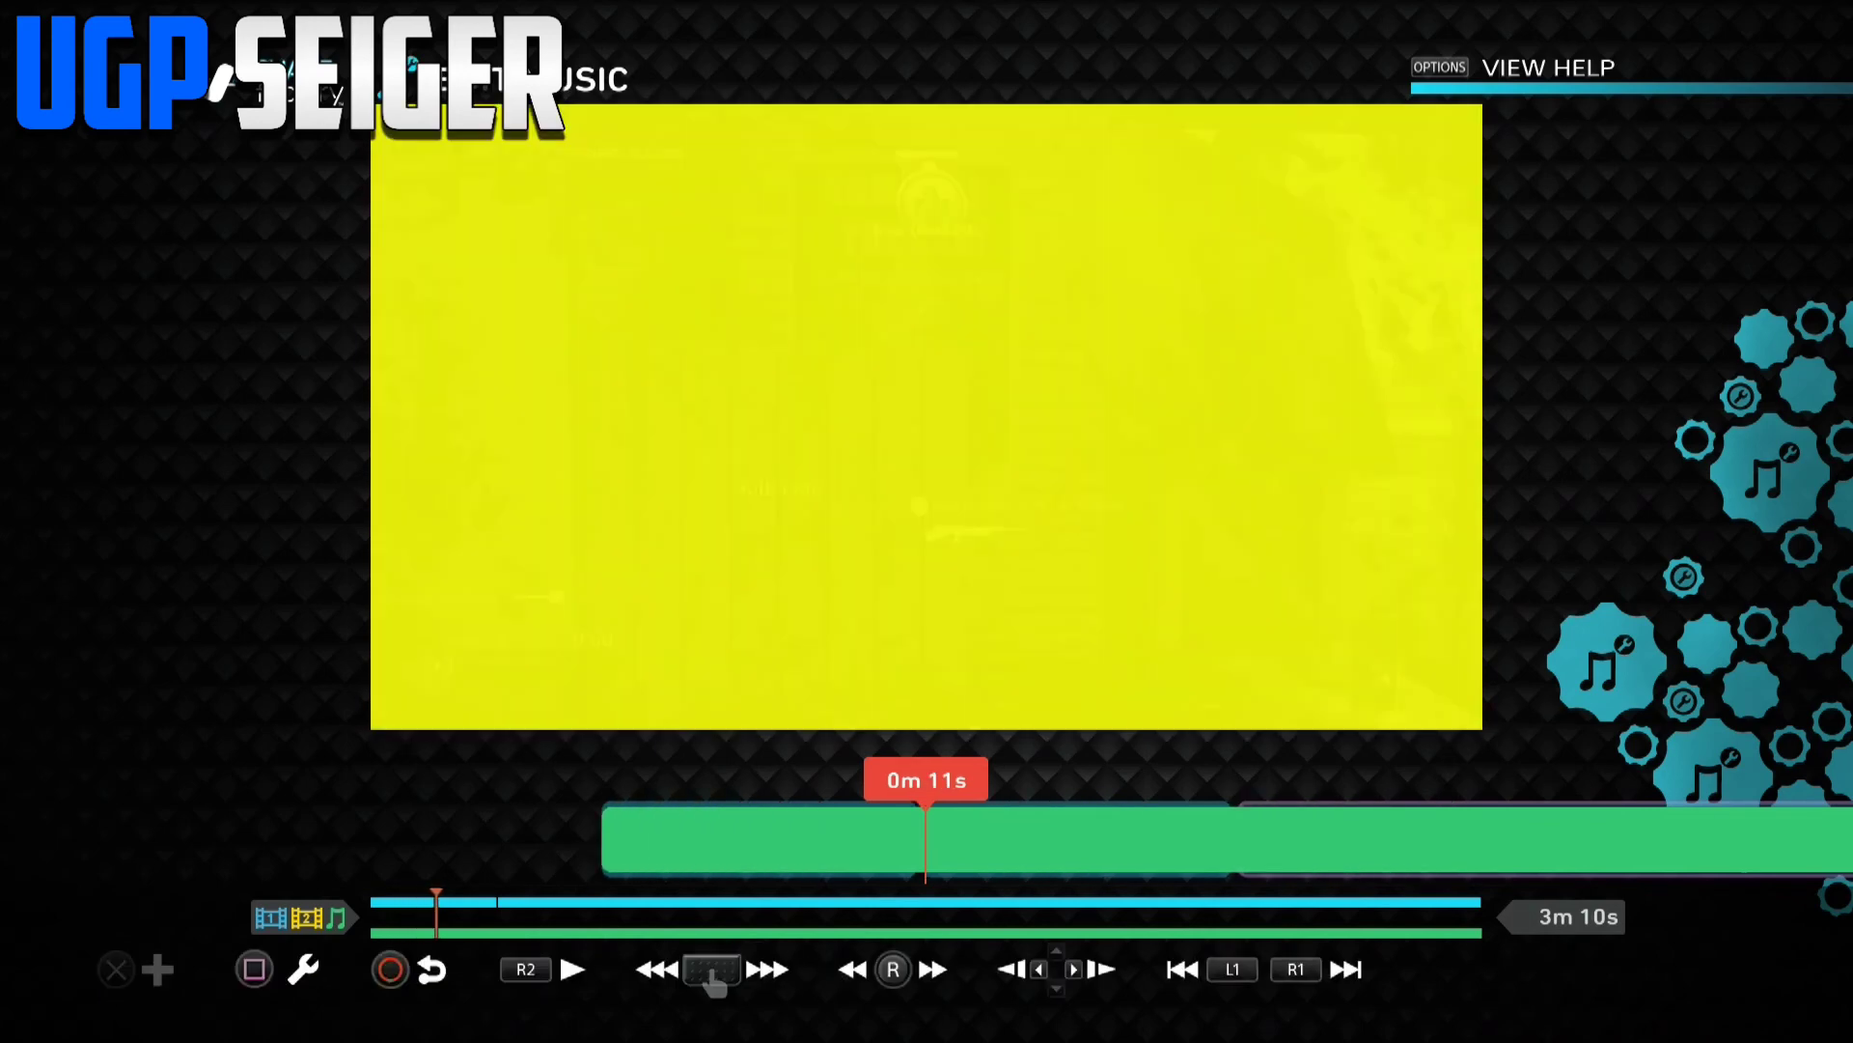
key("Left")
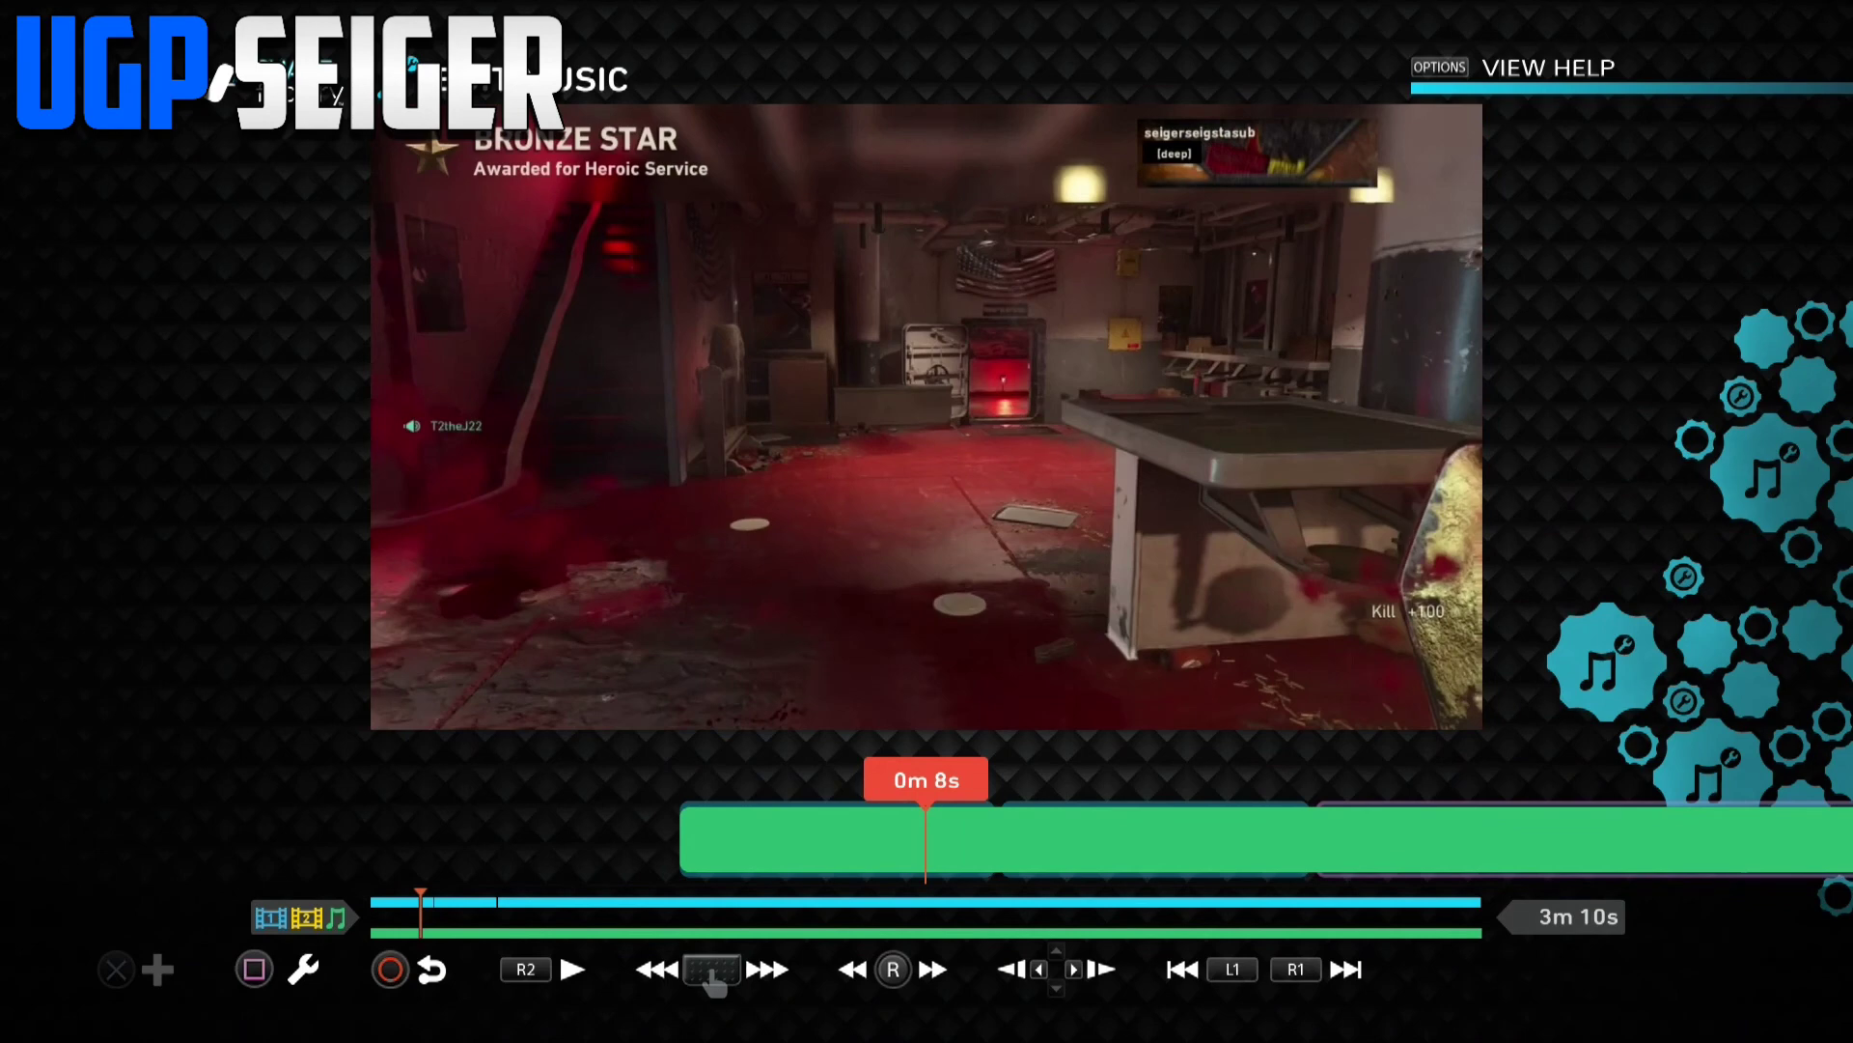
key("Return")
key("Escape")
key("Left")
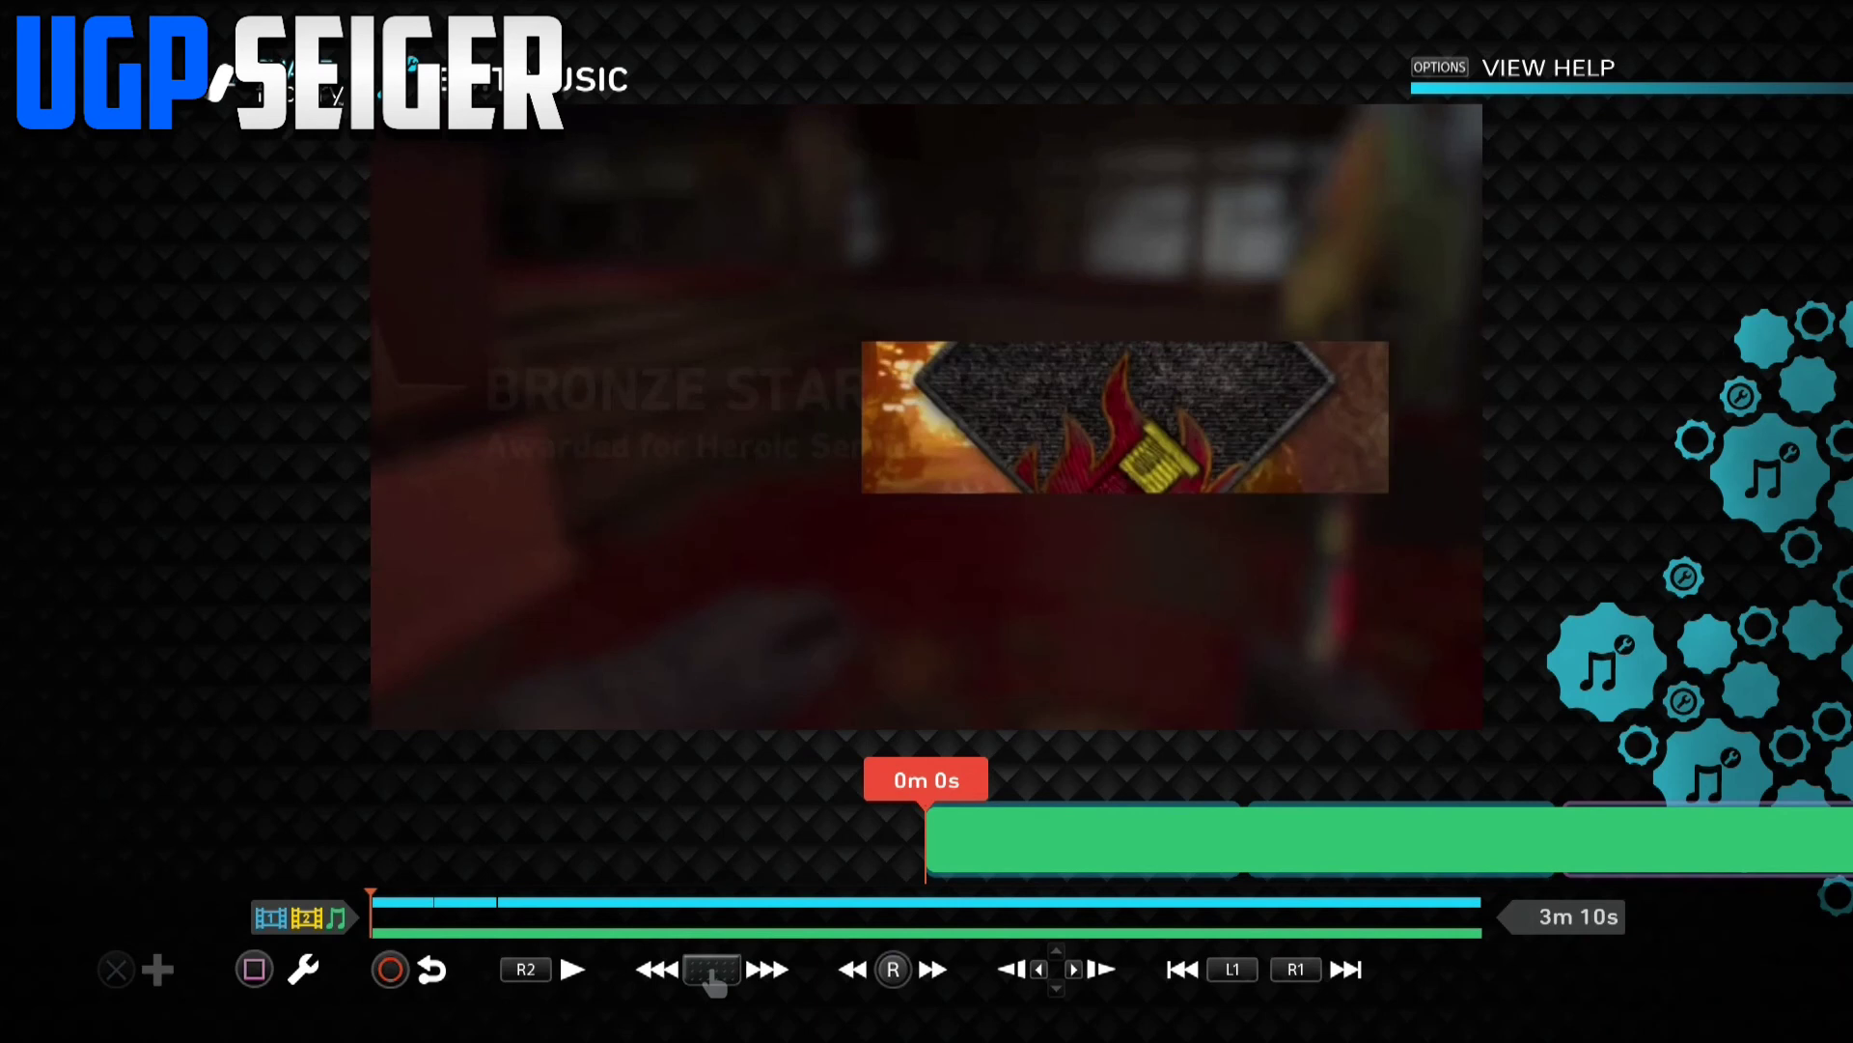
key("Return")
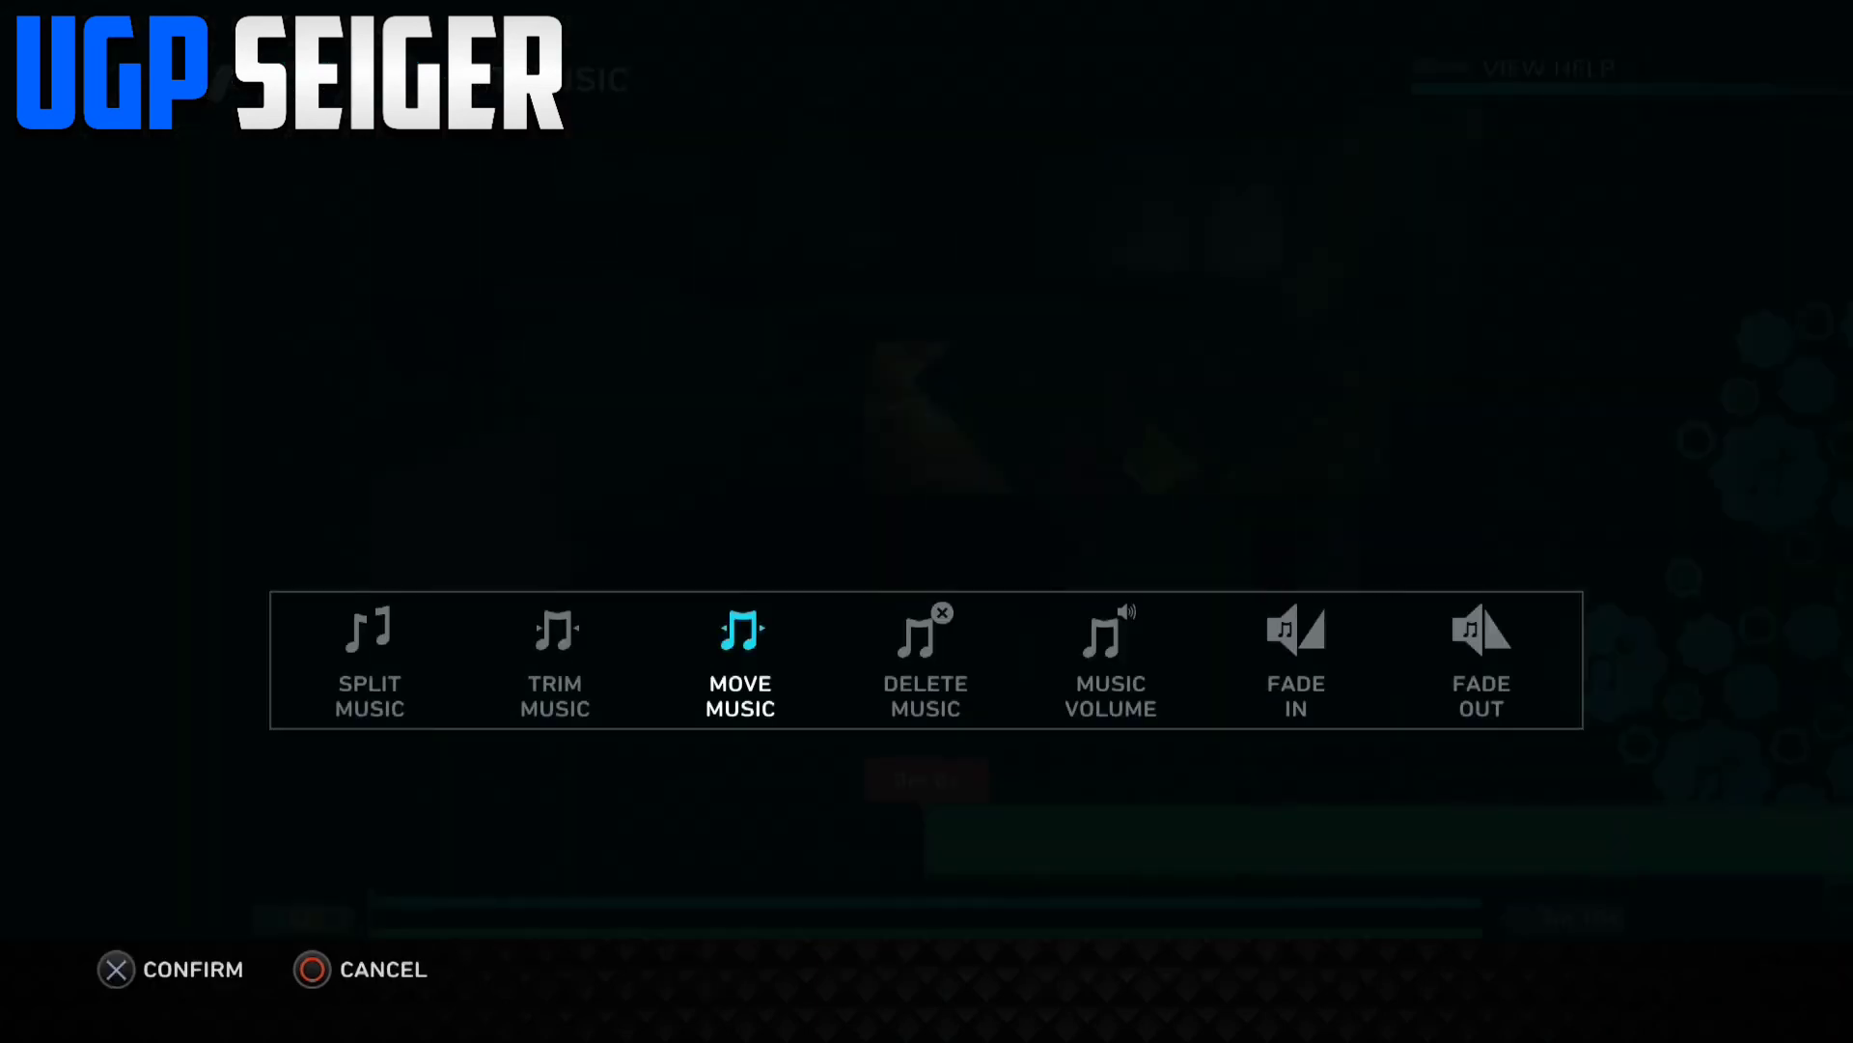
key("Right")
key("Right")
key("Right")
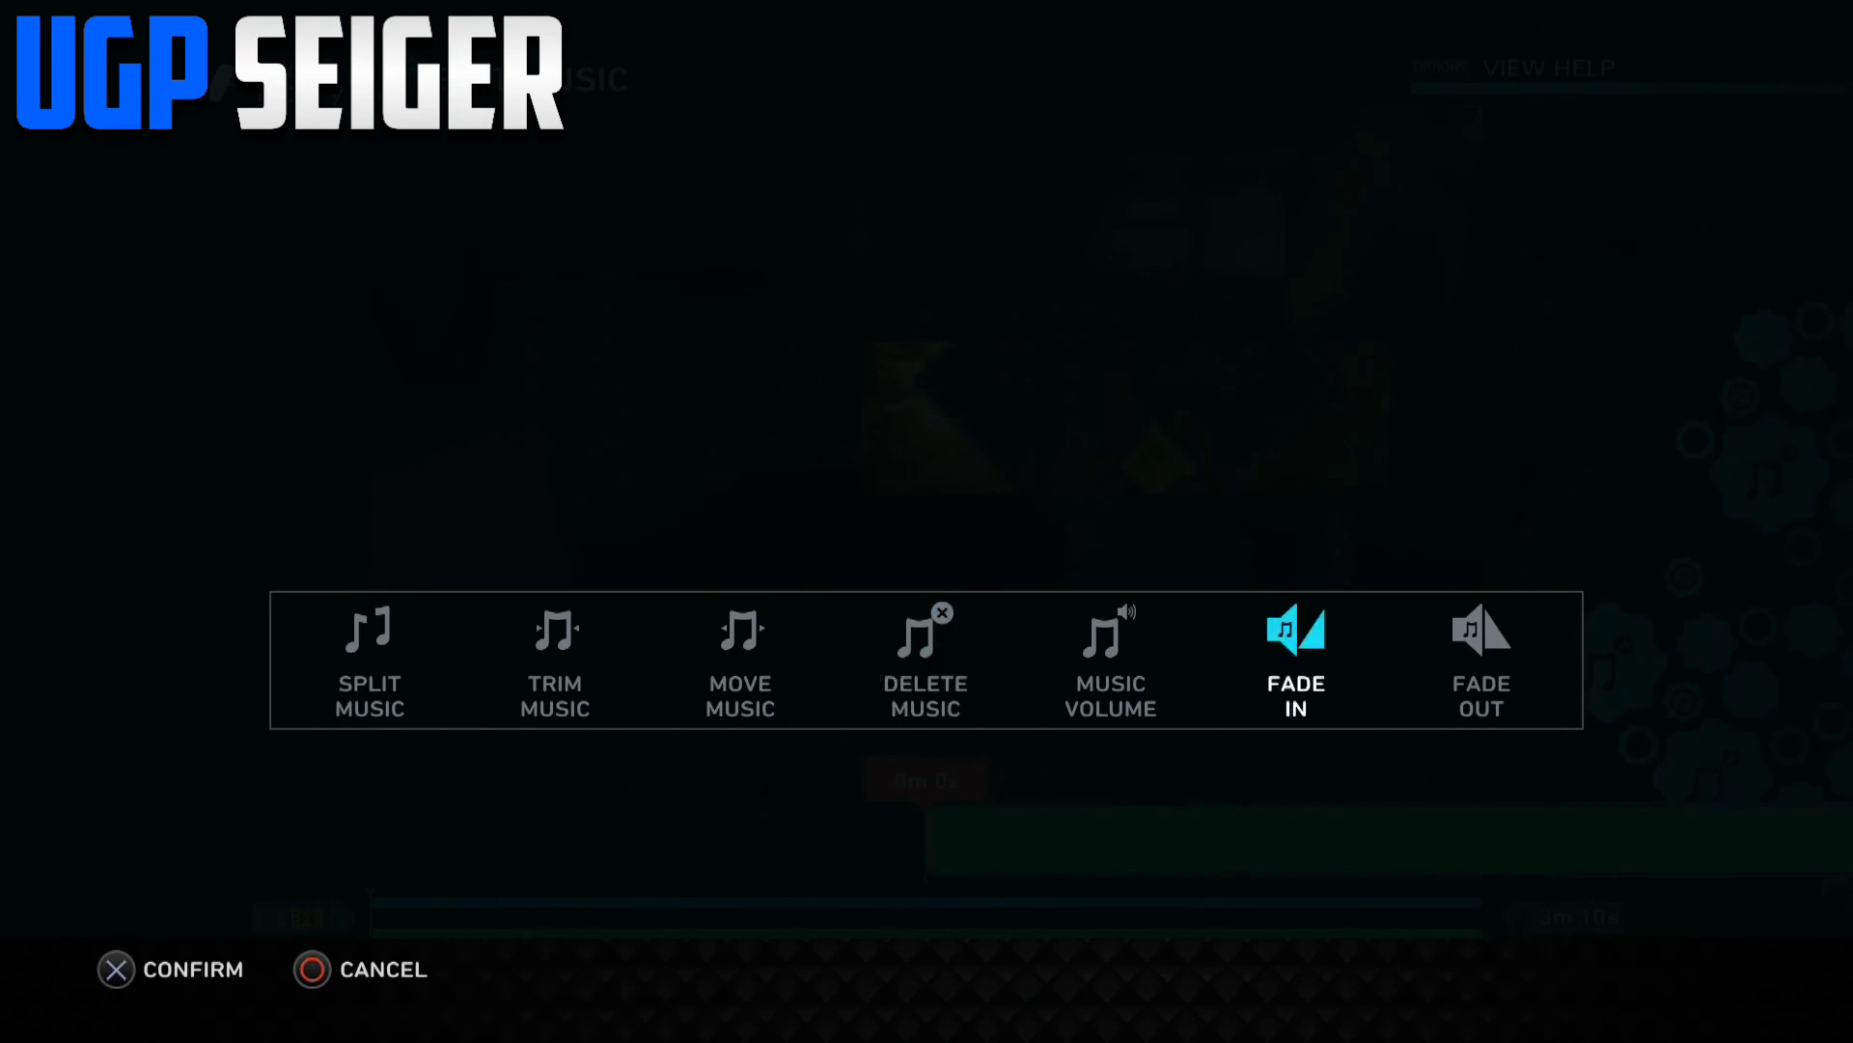
key("Return")
key("Right")
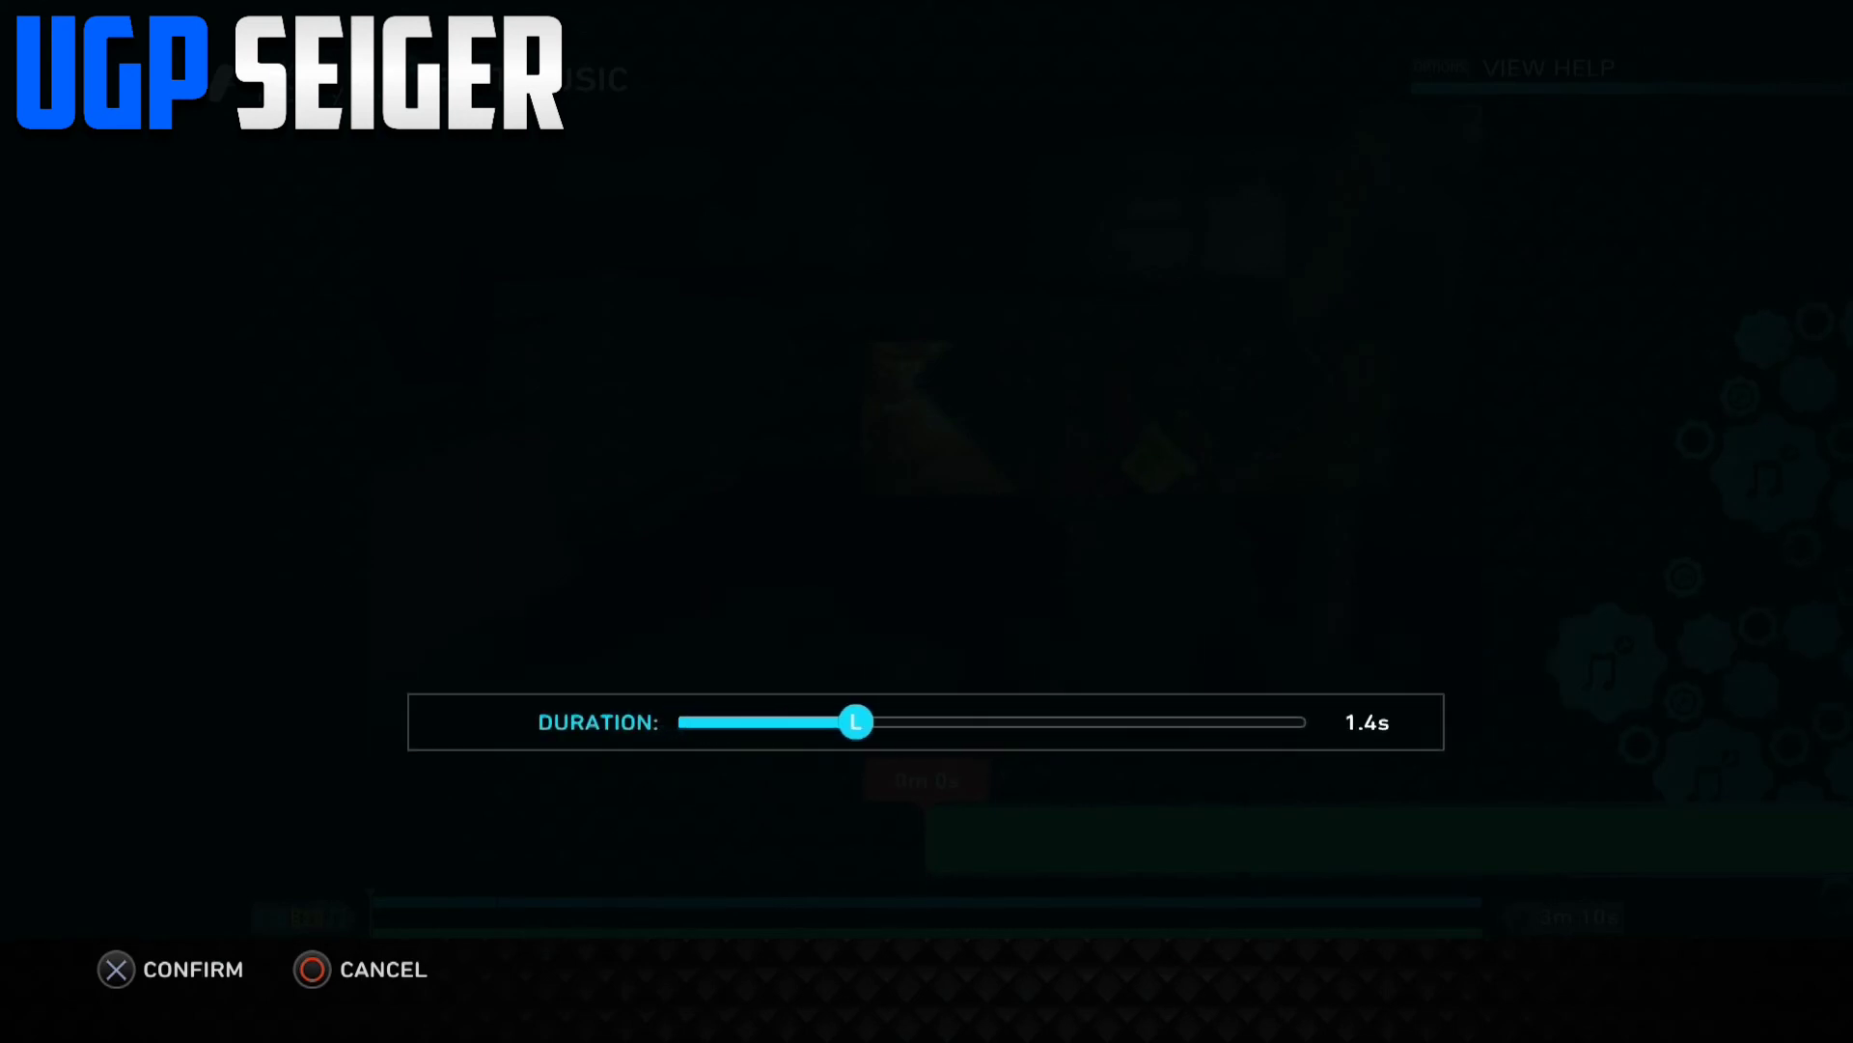
key("Right")
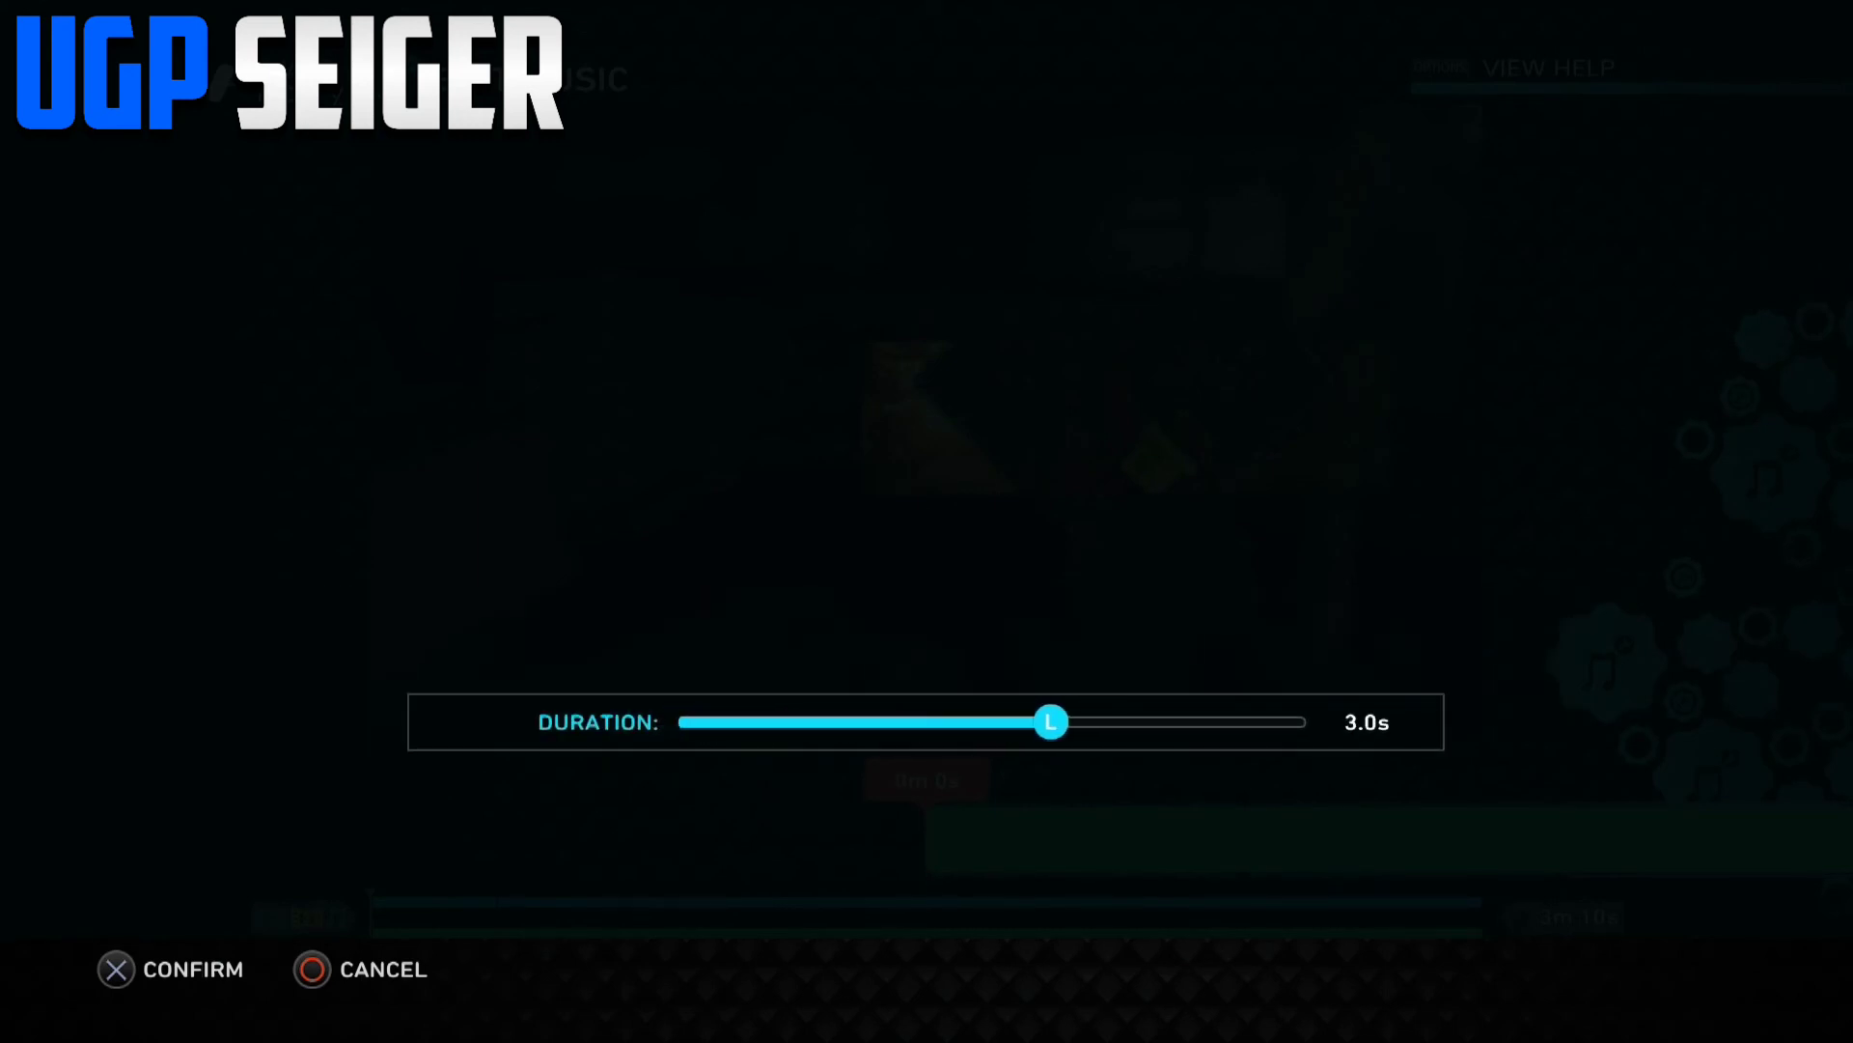
key("Return")
- Add a fade-out with a duration of about 2.7 s at the end of the music
key("Right")
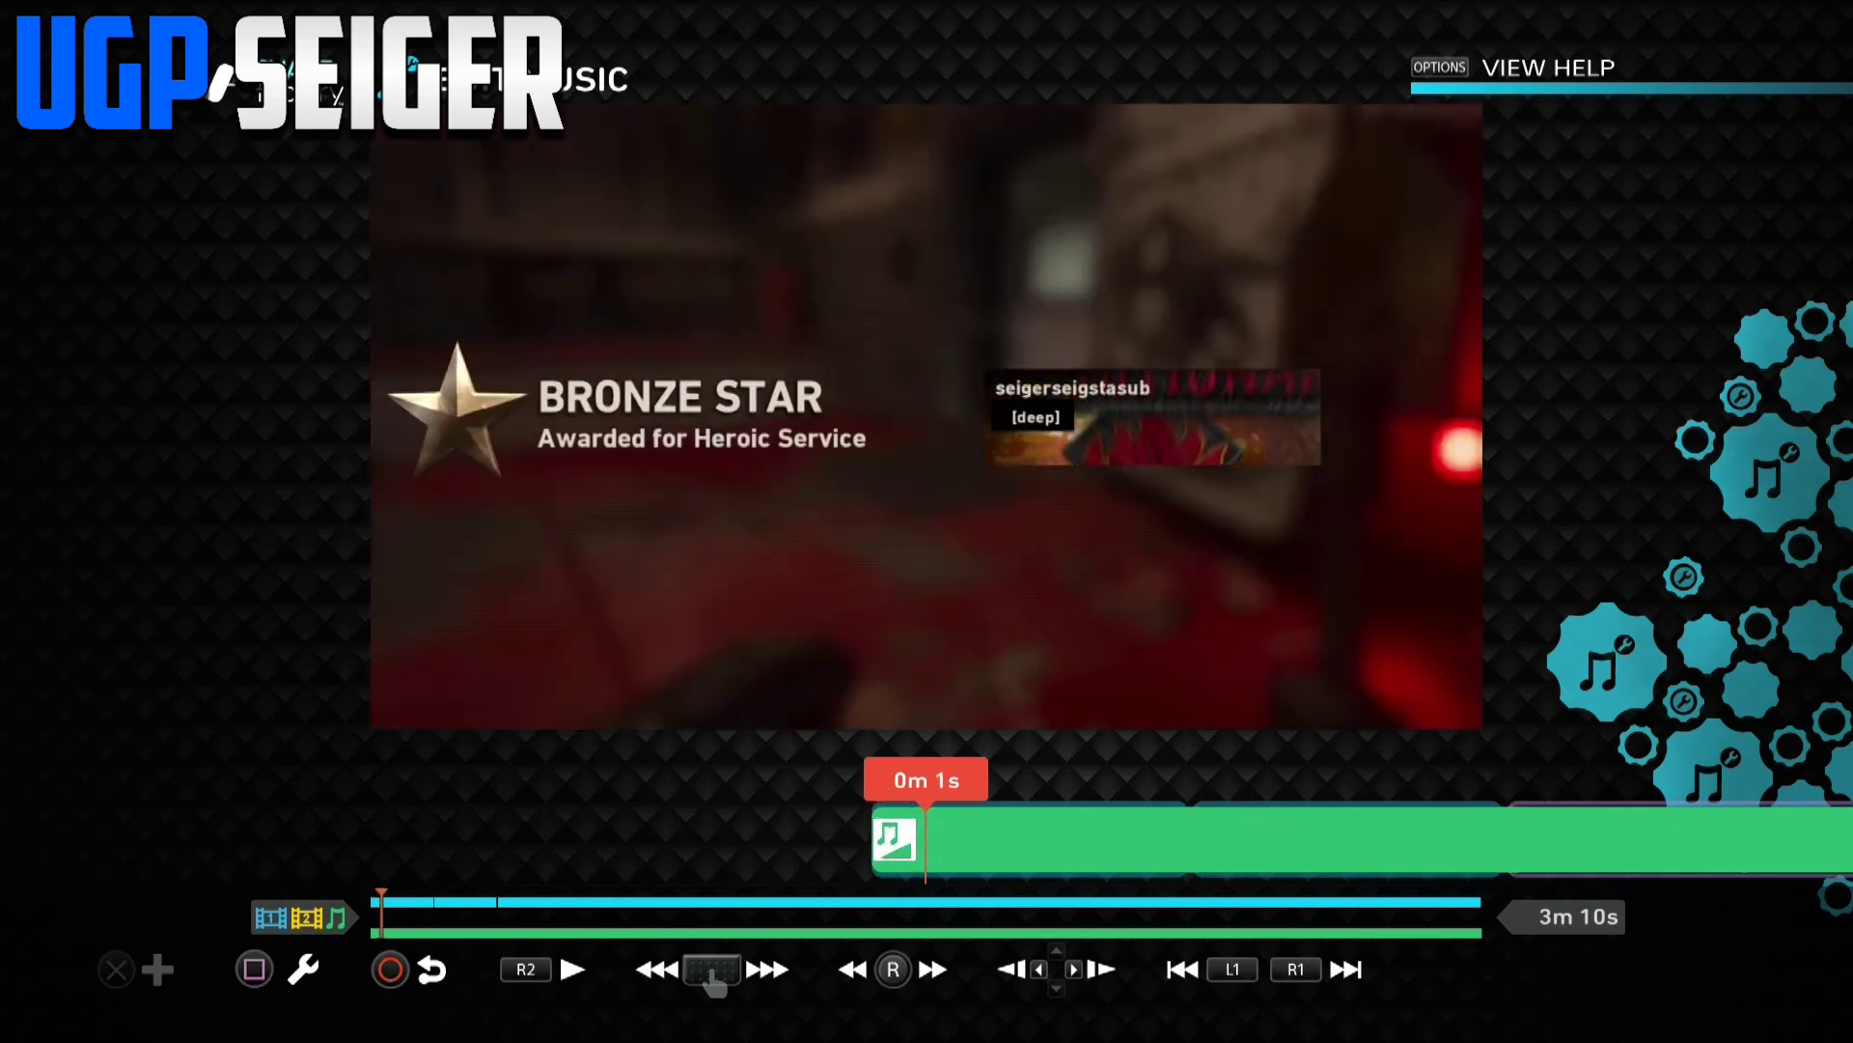
key("Left")
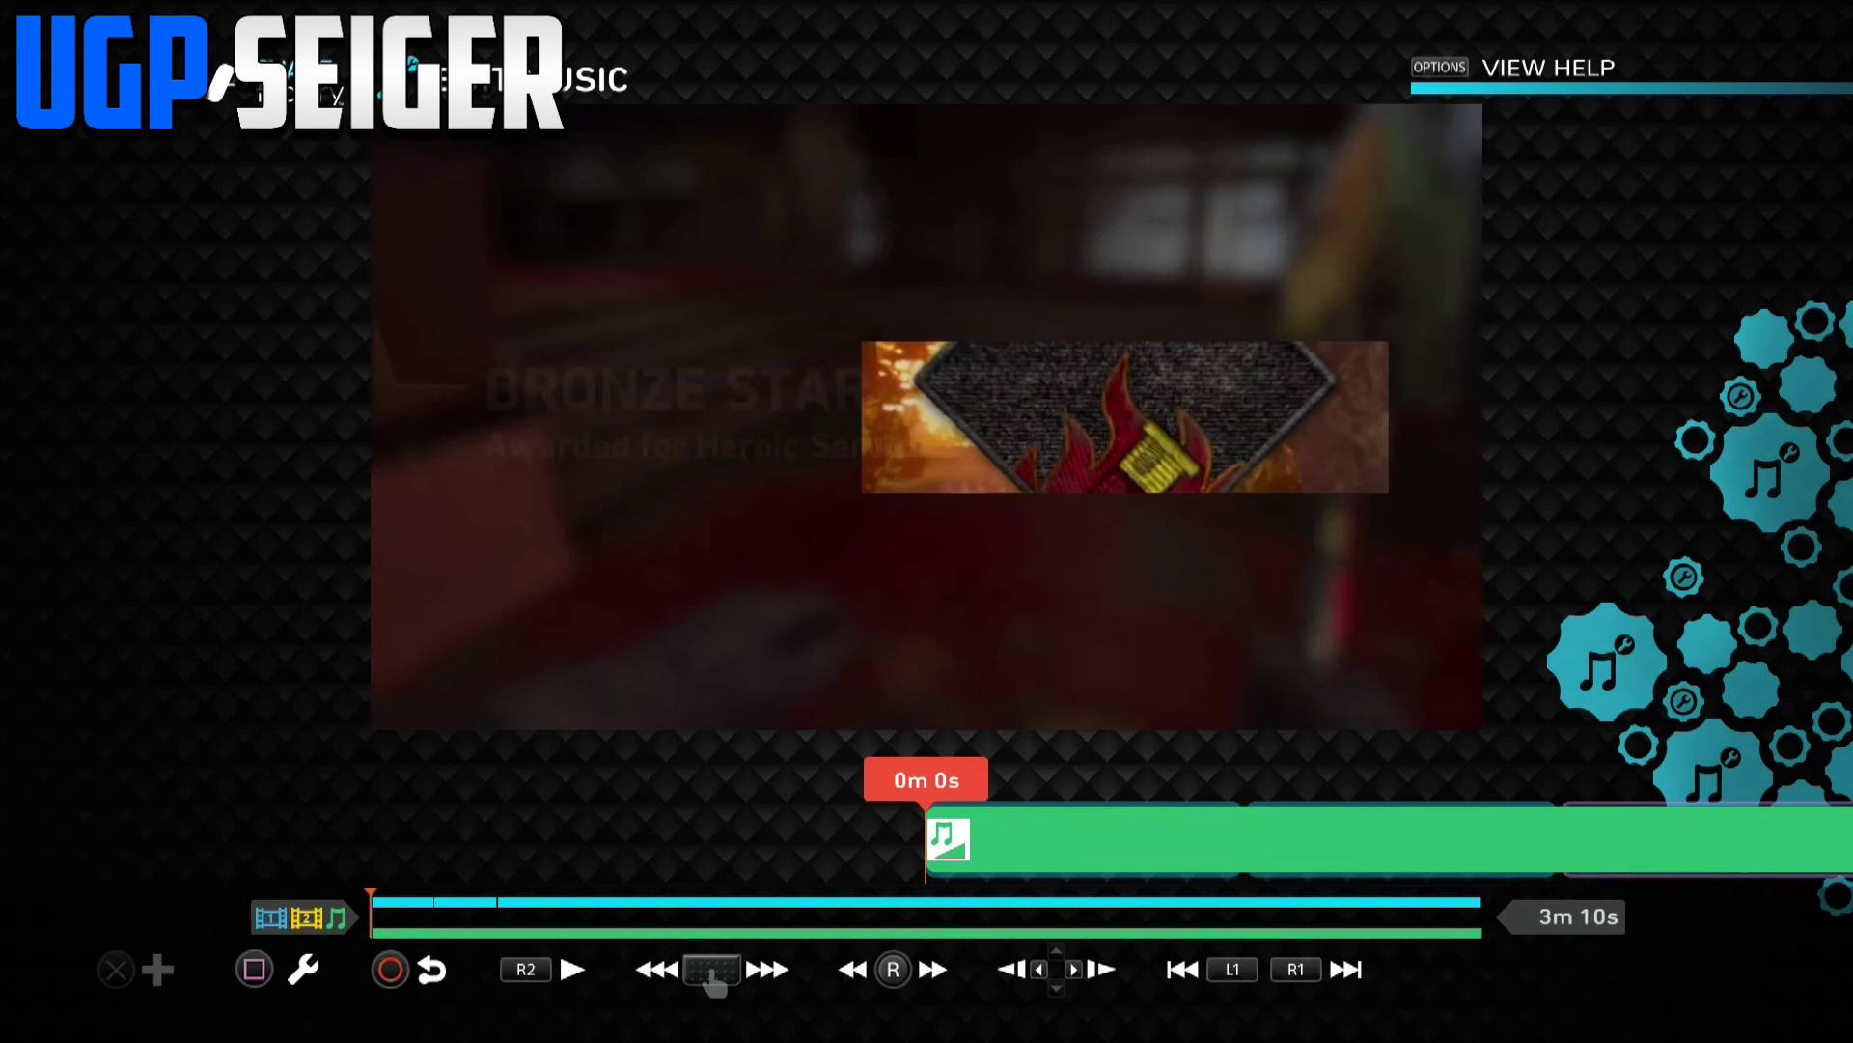
key("Right")
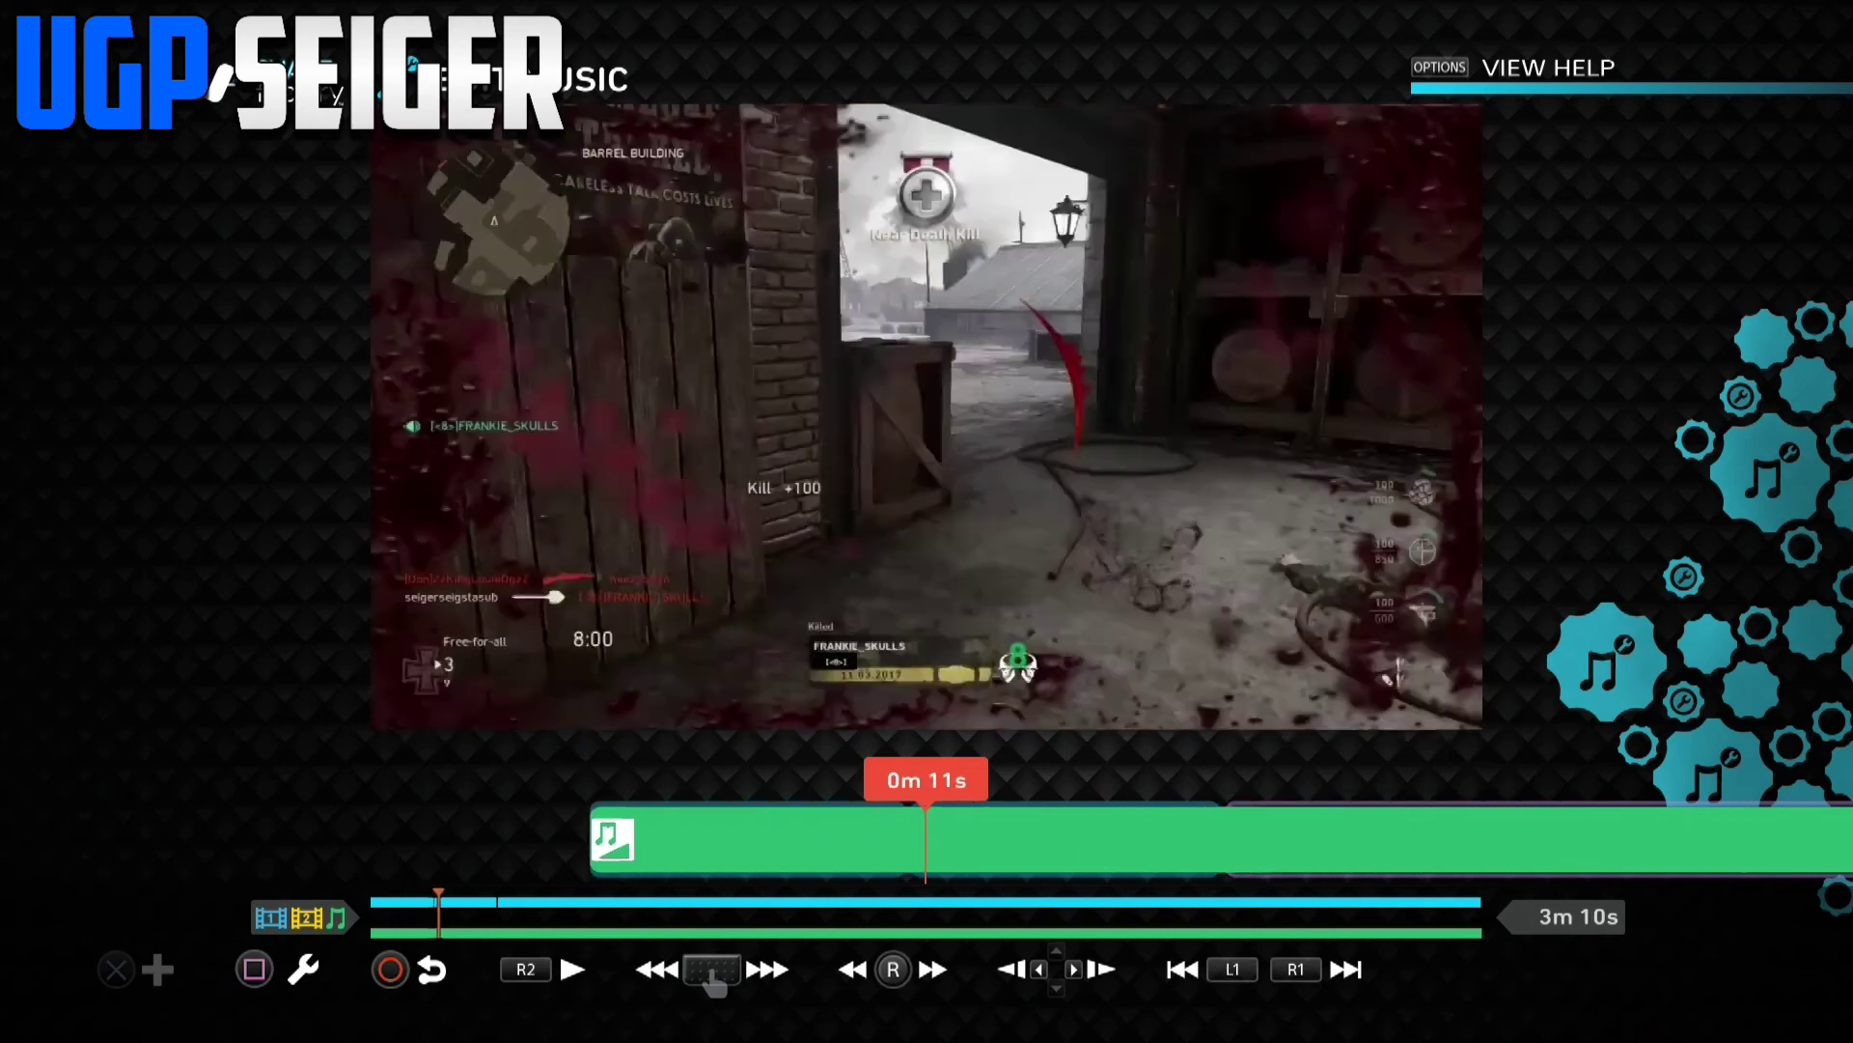
key("Return")
key("Right")
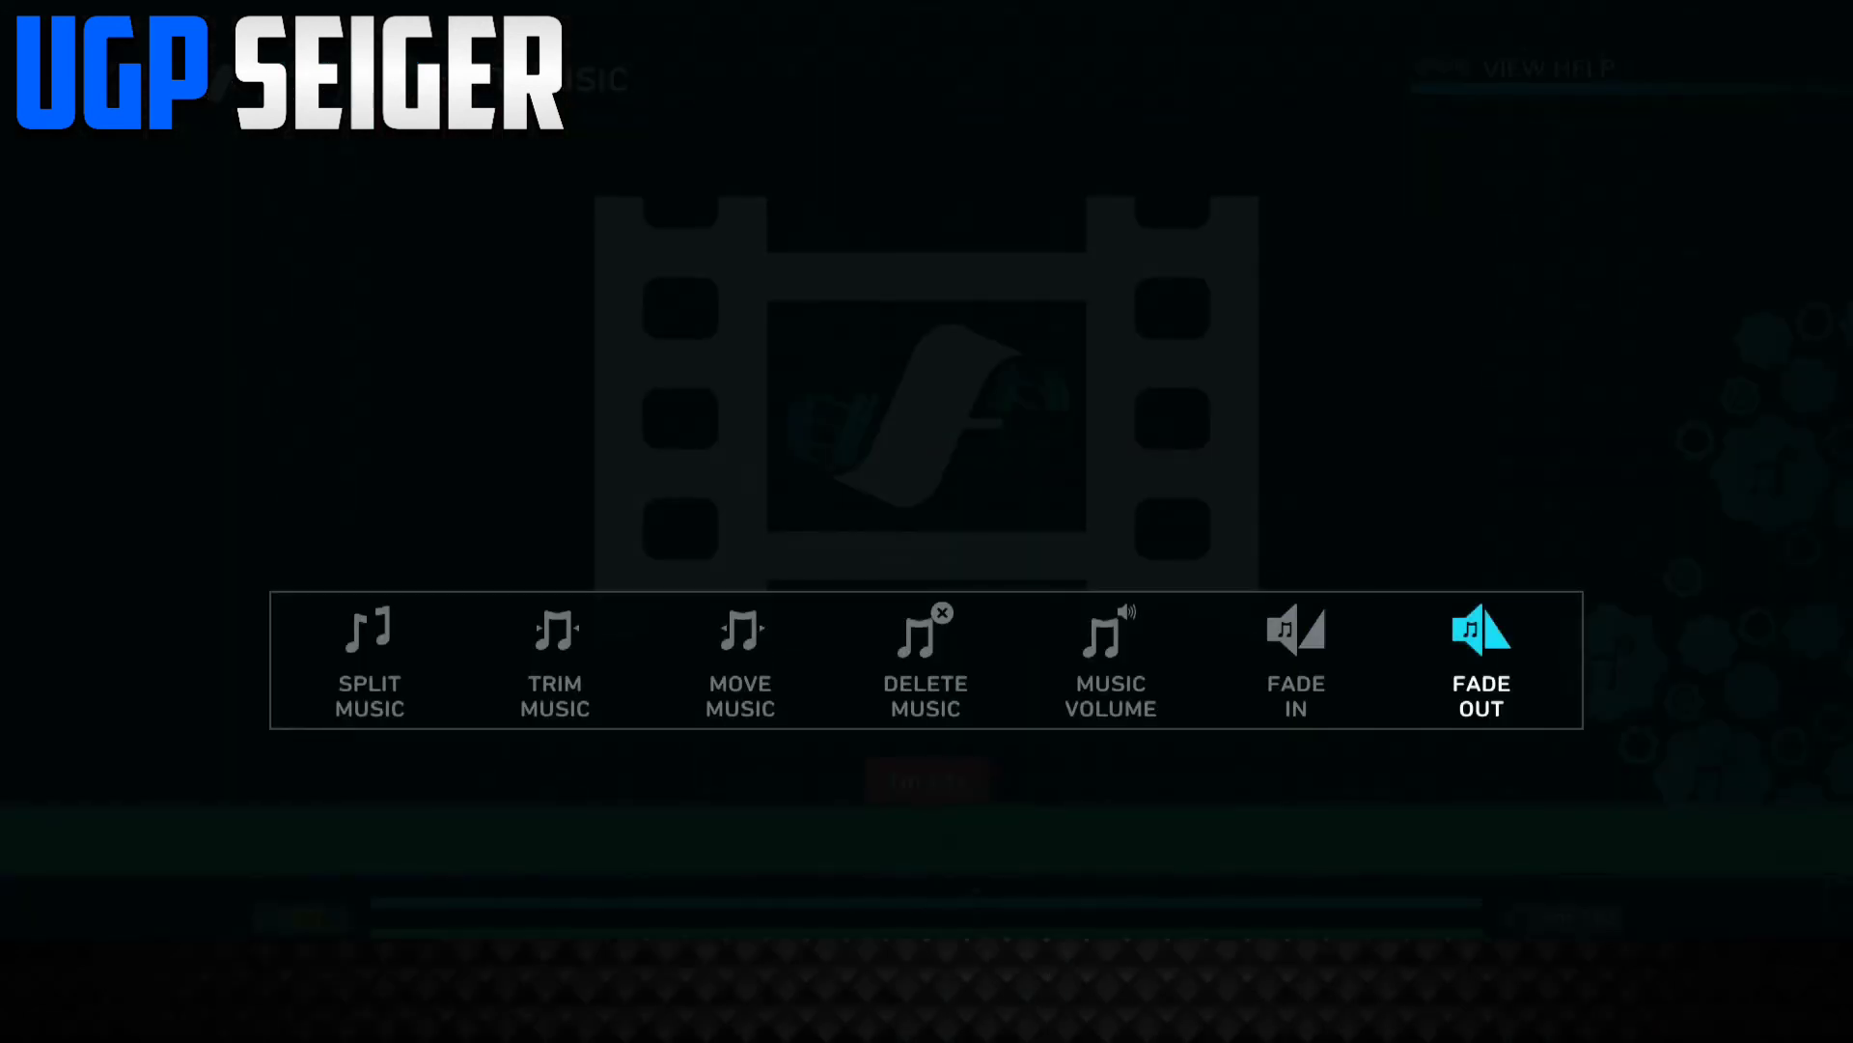
key("Return")
key("Right")
key("Right")
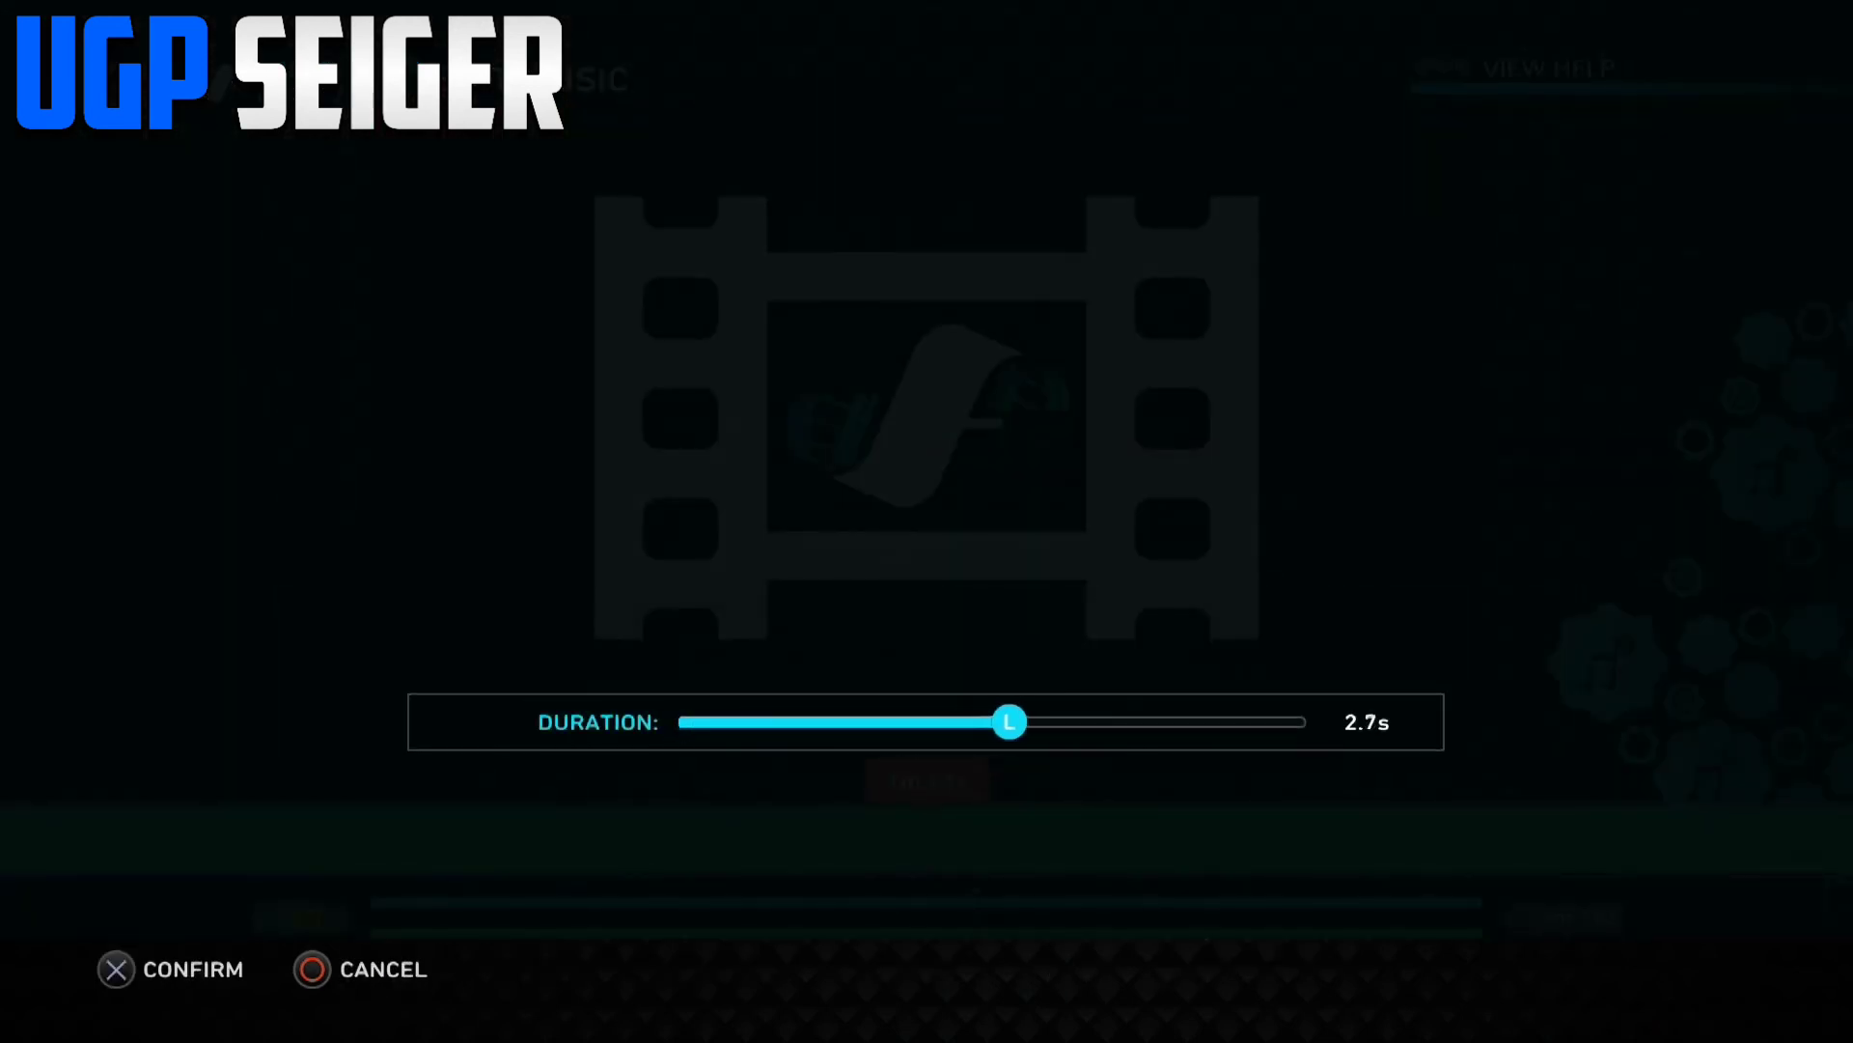
key("Return")
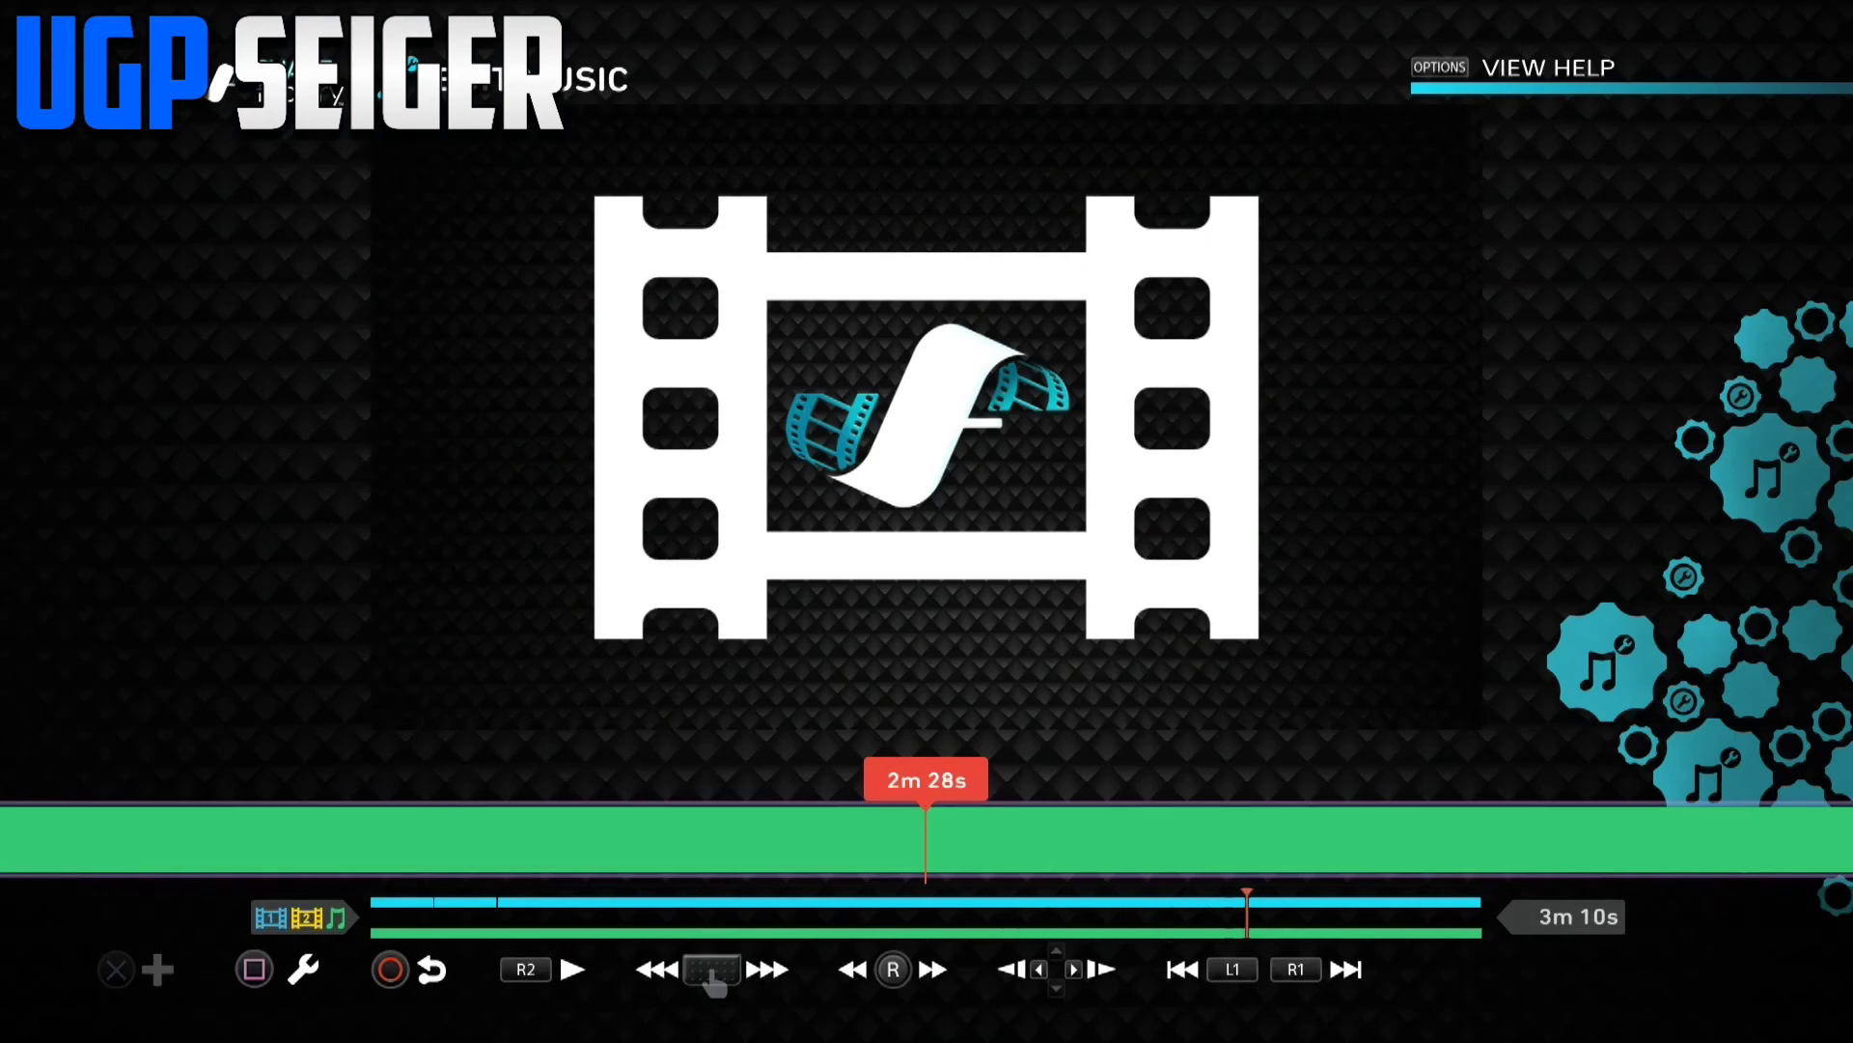
- Examine the music editing options for splitting, trimming, moving, deleting, volume and fades
key("Left")
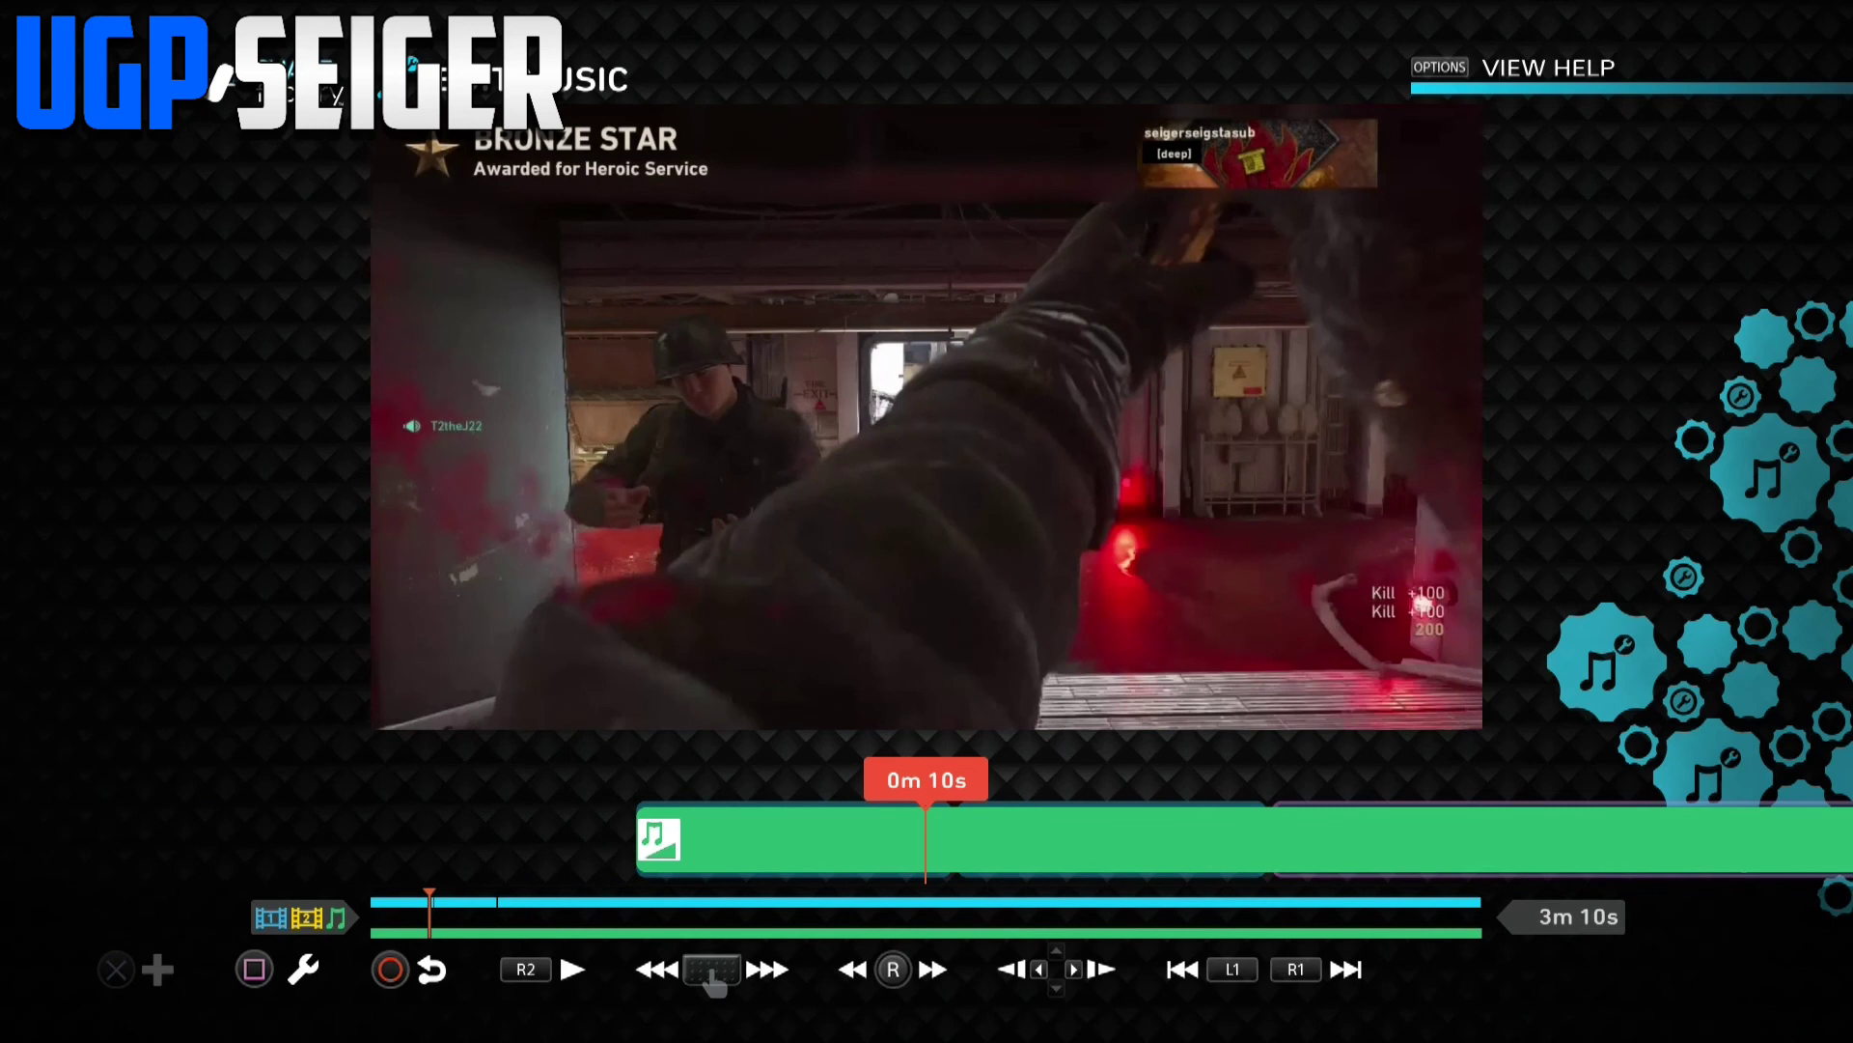
key("Return")
key("Left")
key("Left")
key("Left")
key("Left")
key("Left")
key("Left")
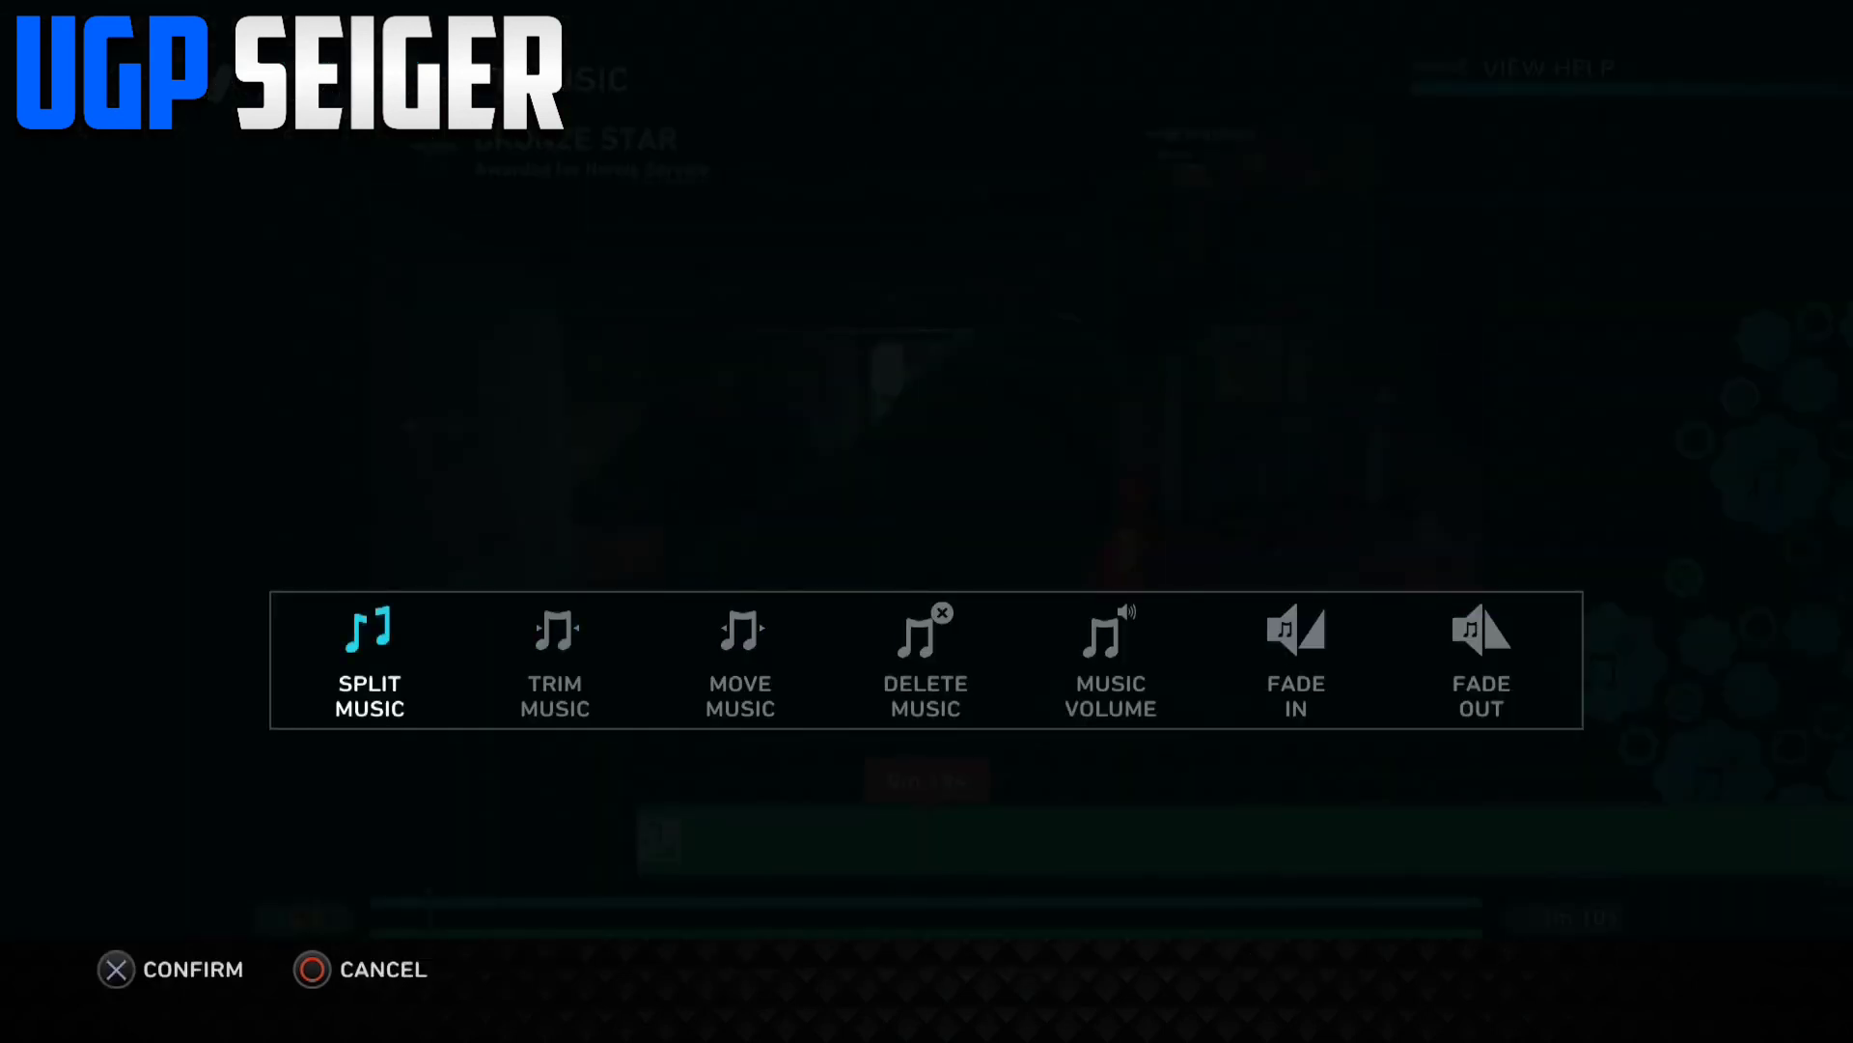
key("Right")
key("Right")
key("Right")
key("Left")
key("Left")
key("Left")
key("Right")
key("Right")
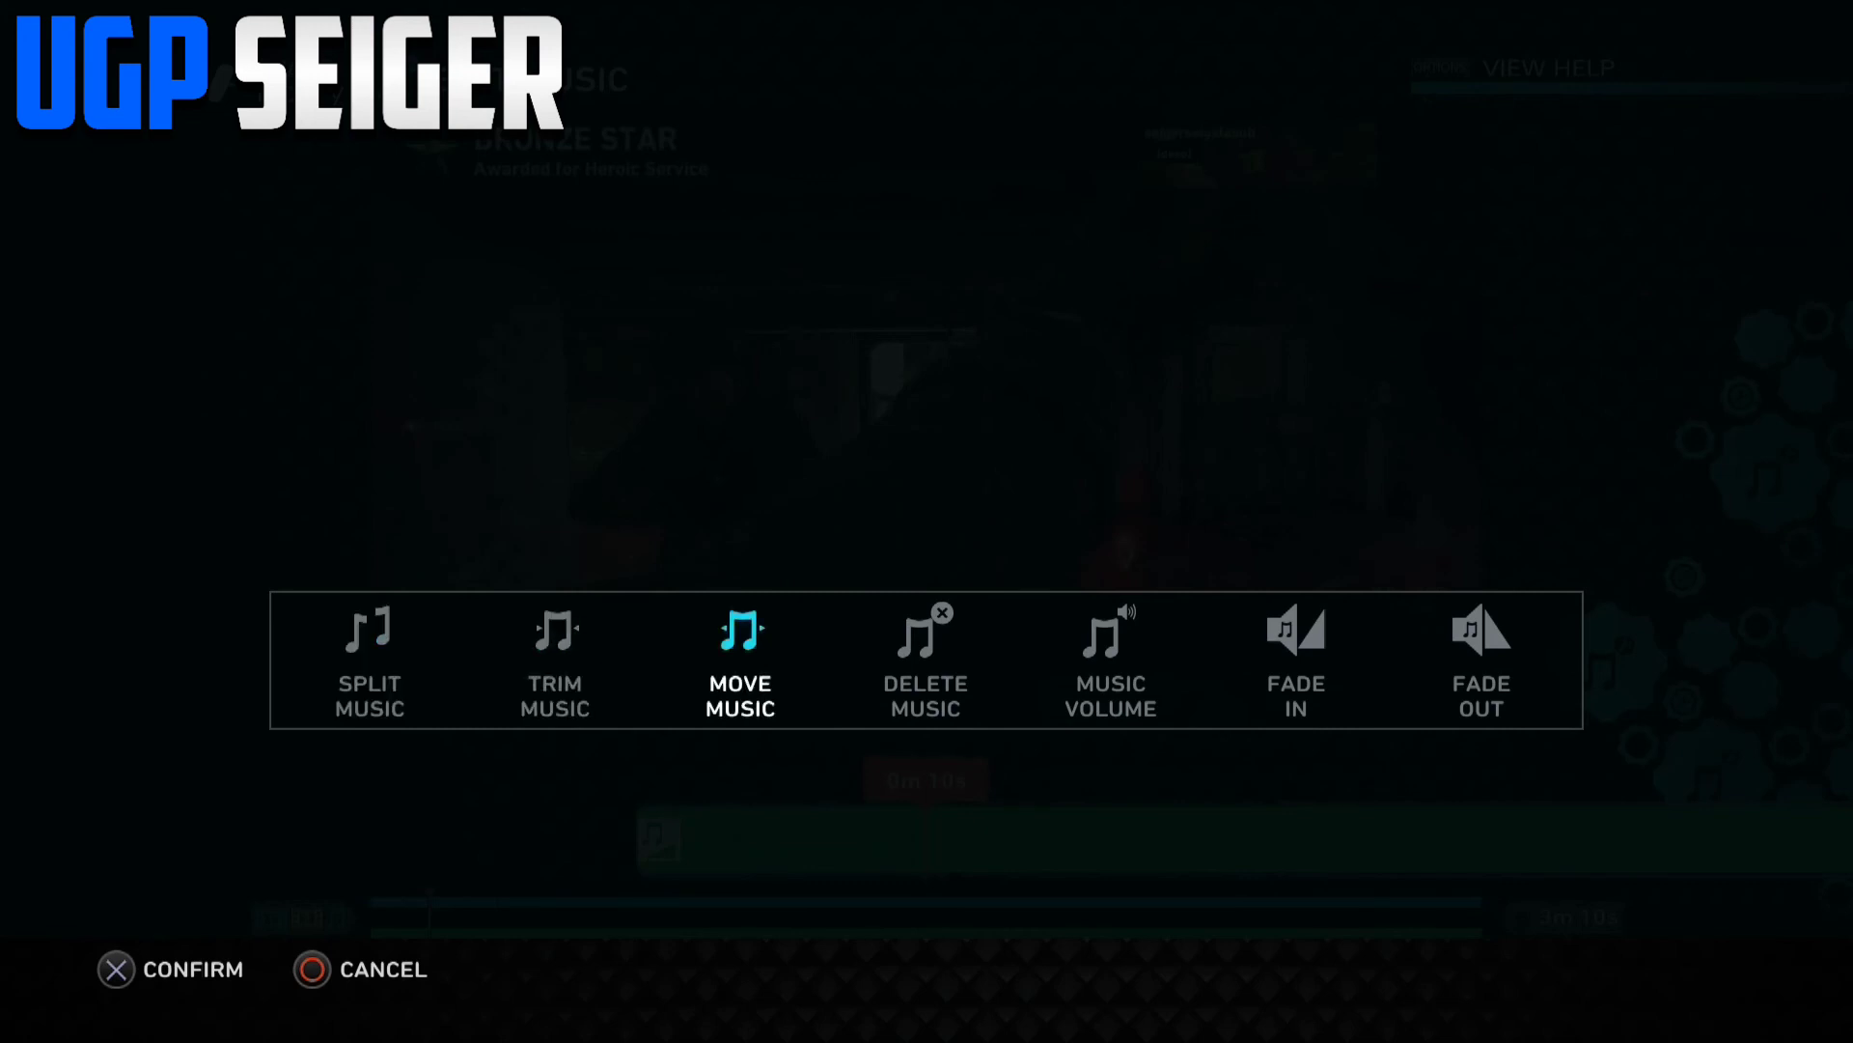
key("Right")
key("Right")
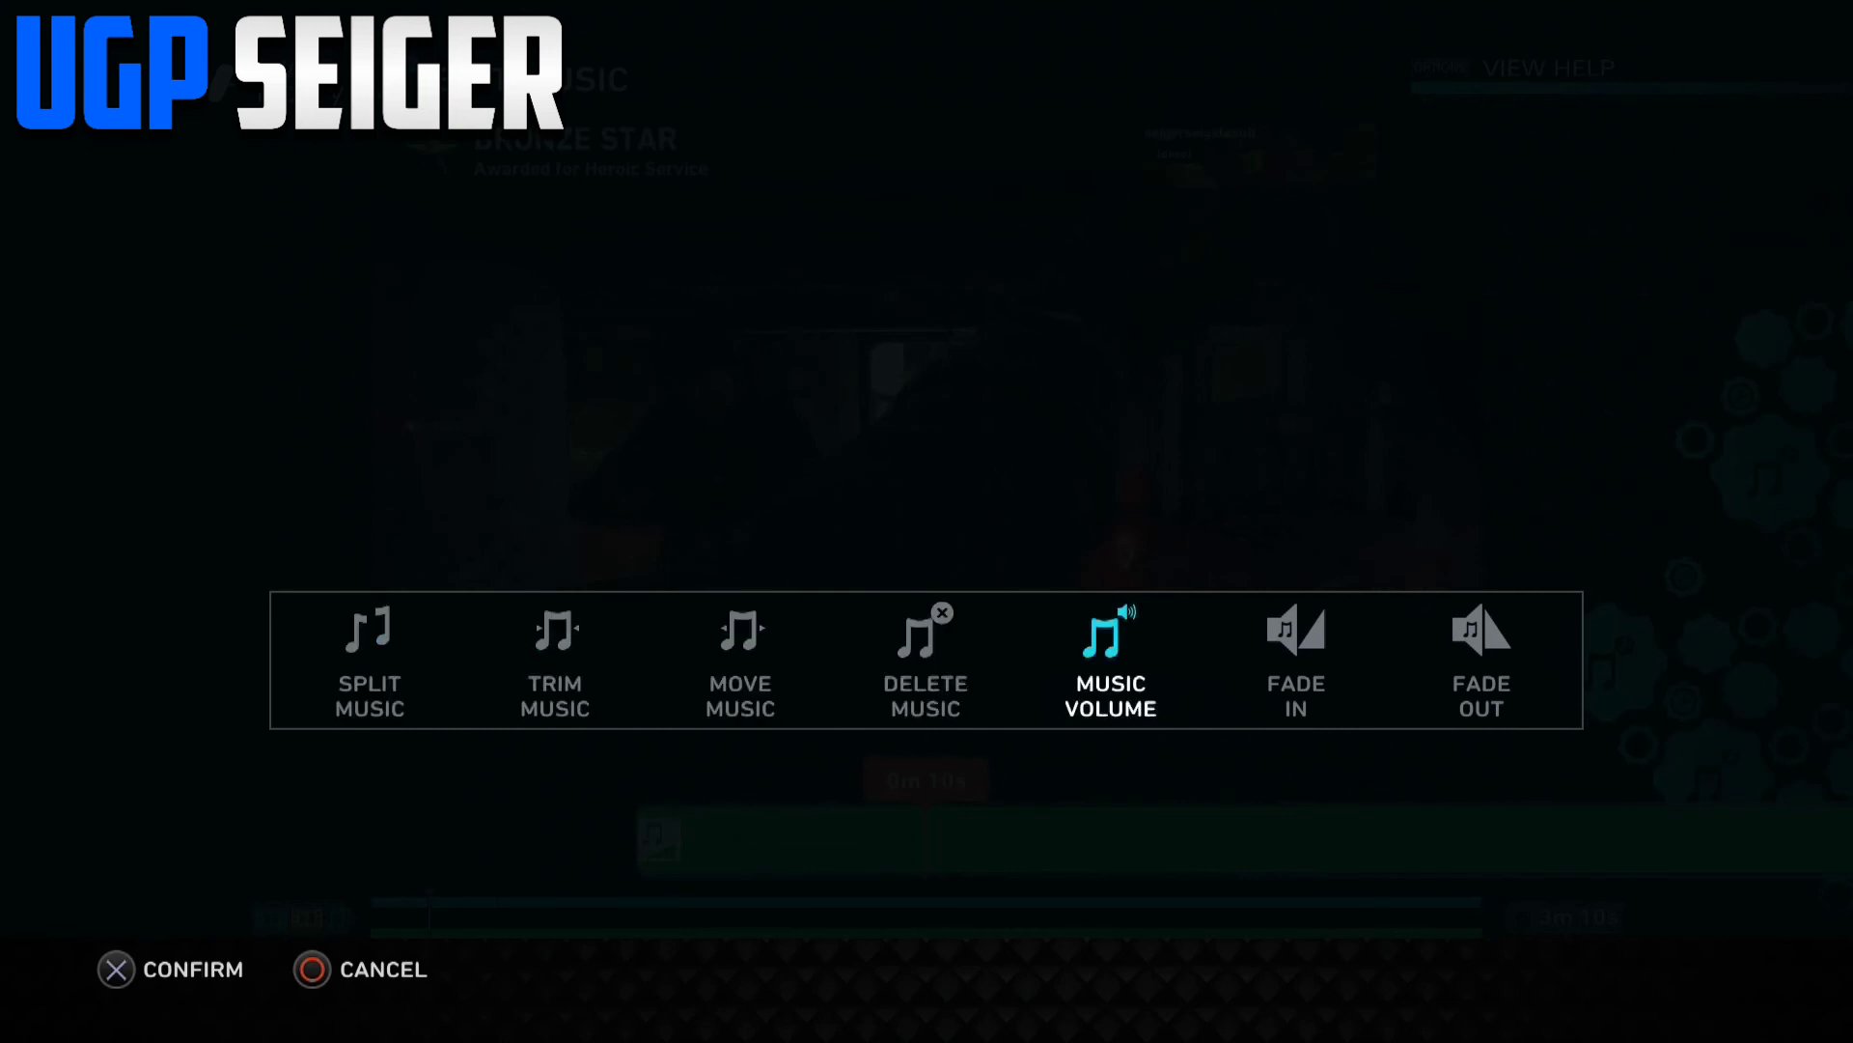
key("Left")
key("Left")
key("Left")
key("Left")
key("Right")
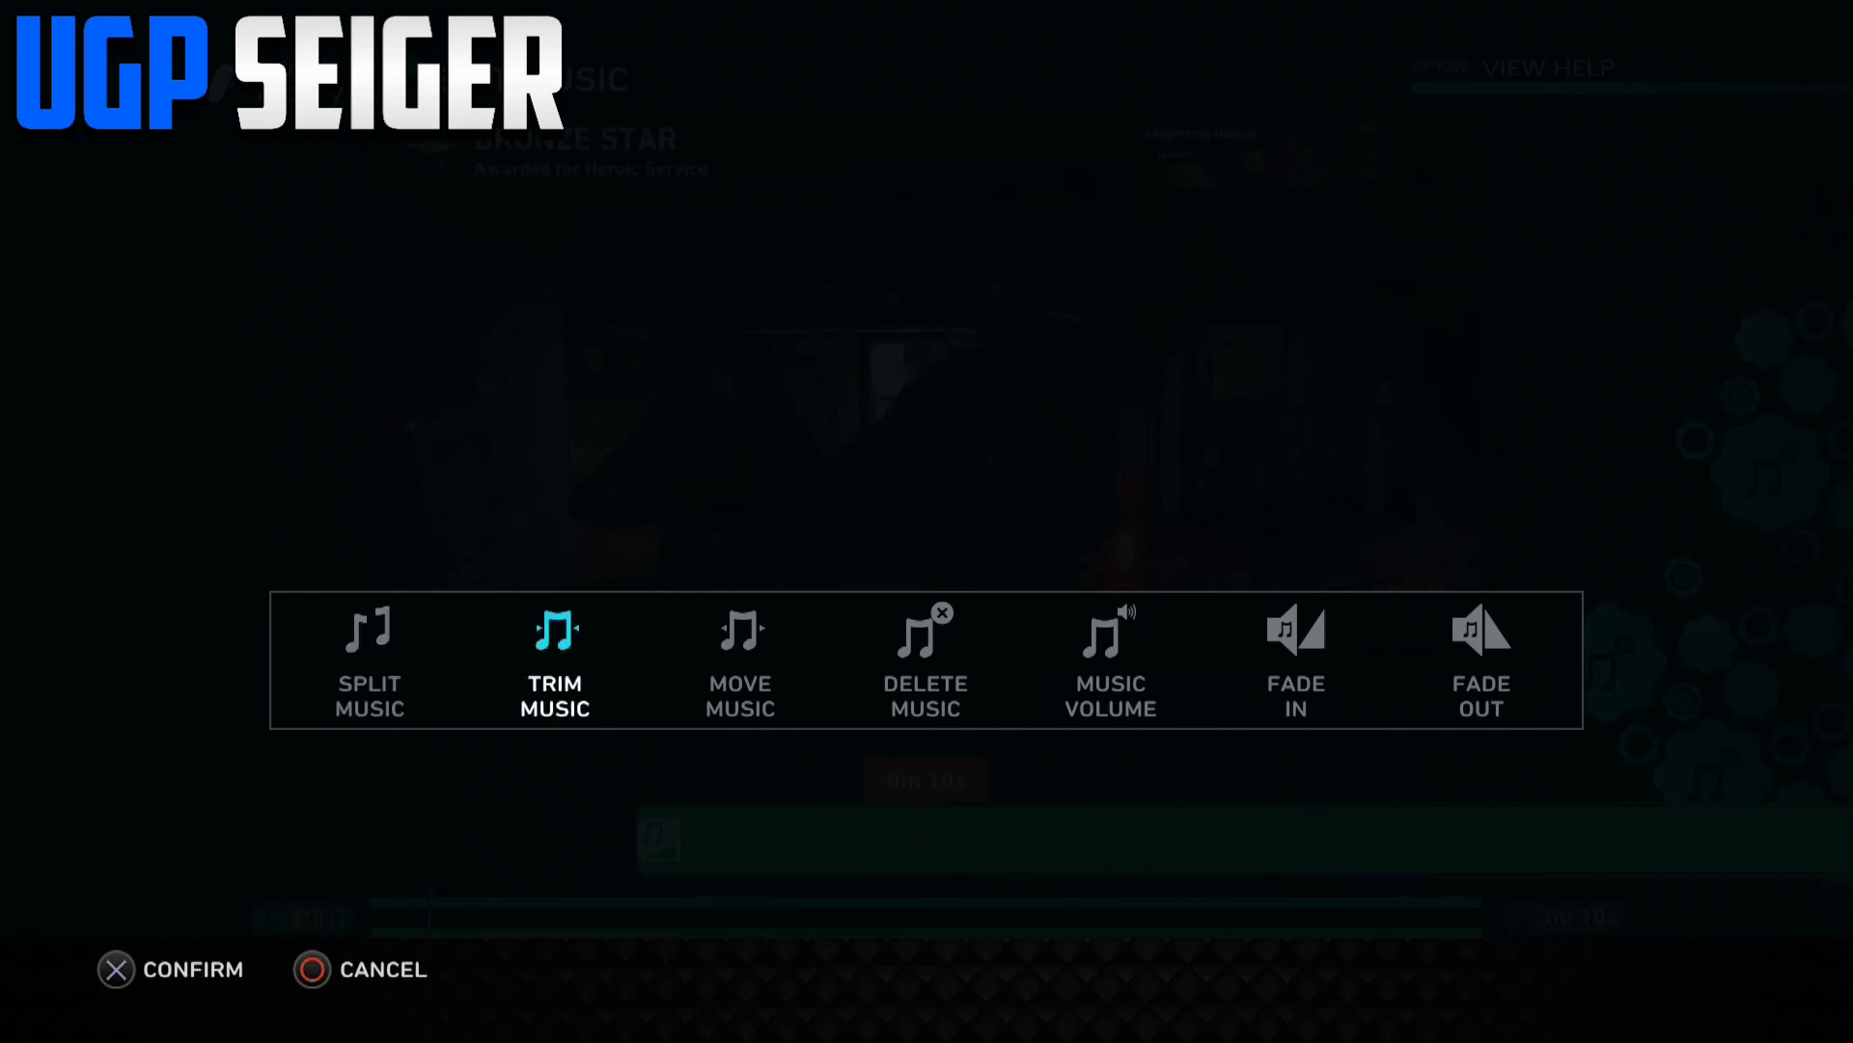
key("Right")
key("Left")
key("Left")
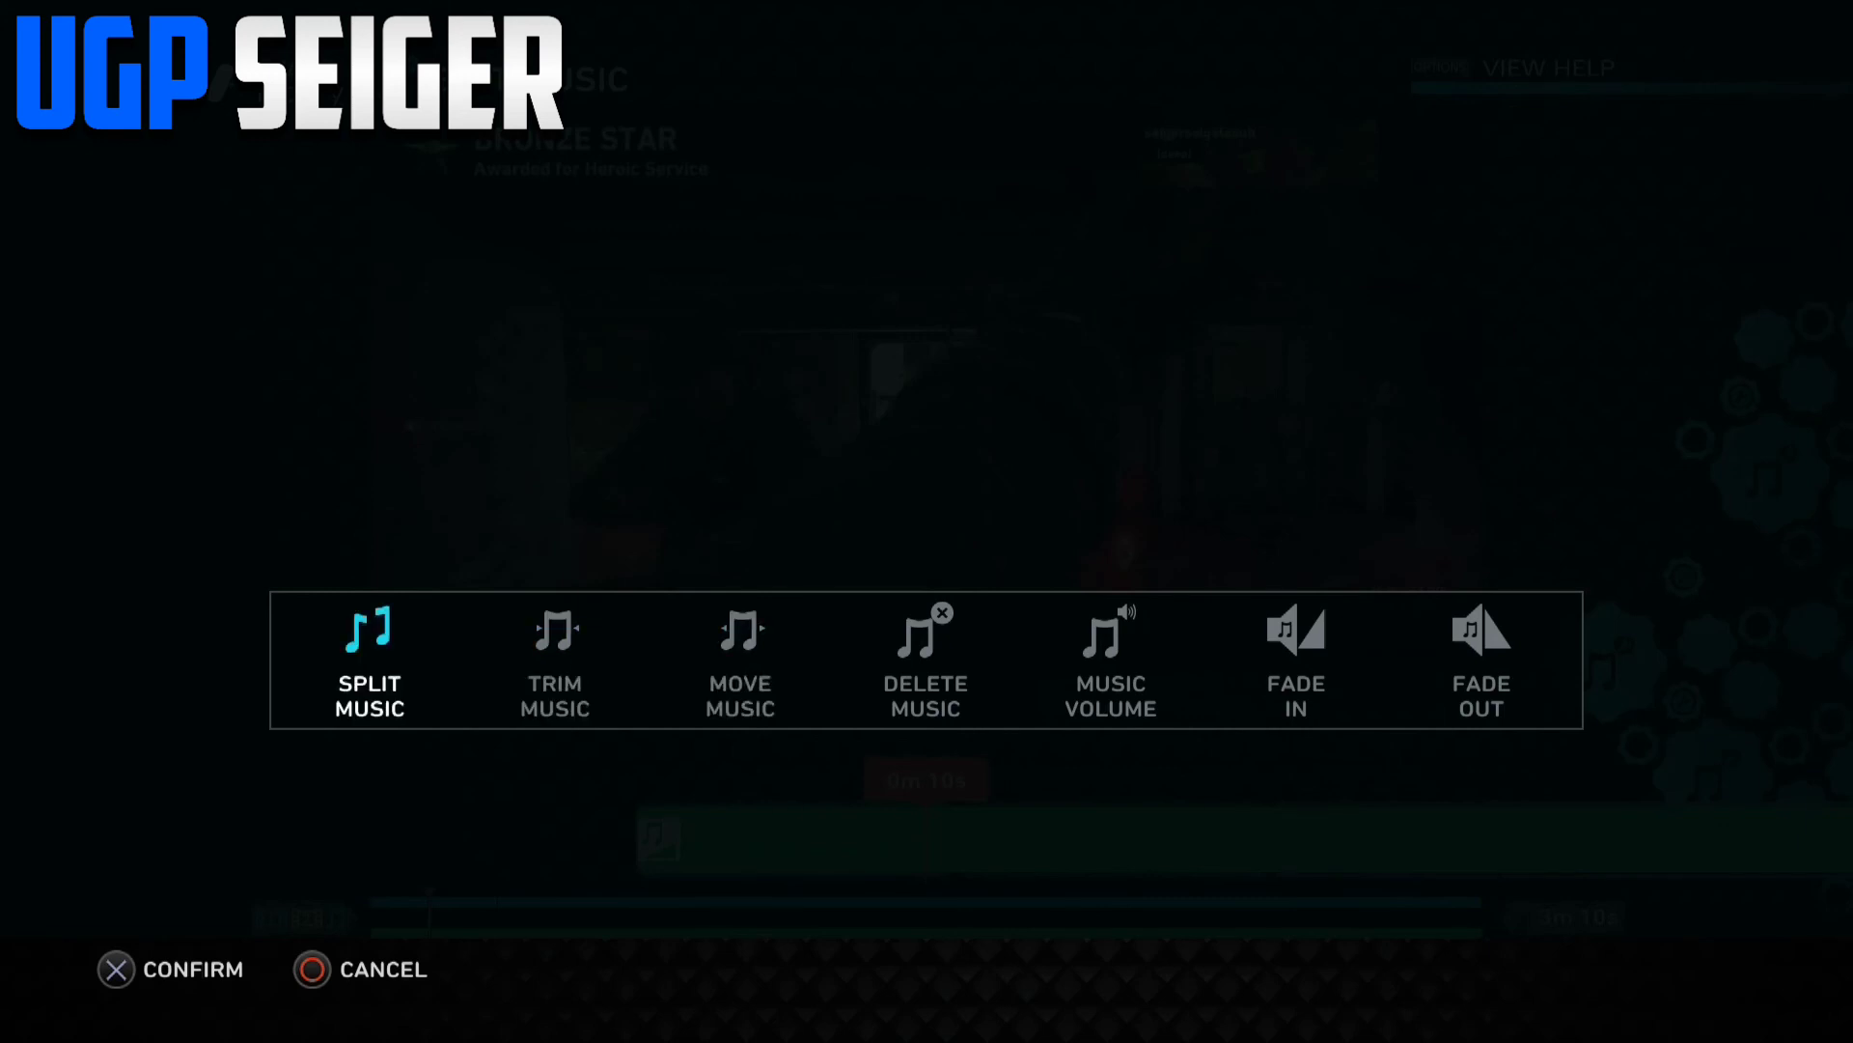
- Split the music at the 0m 15s point within the second clip
key("Return")
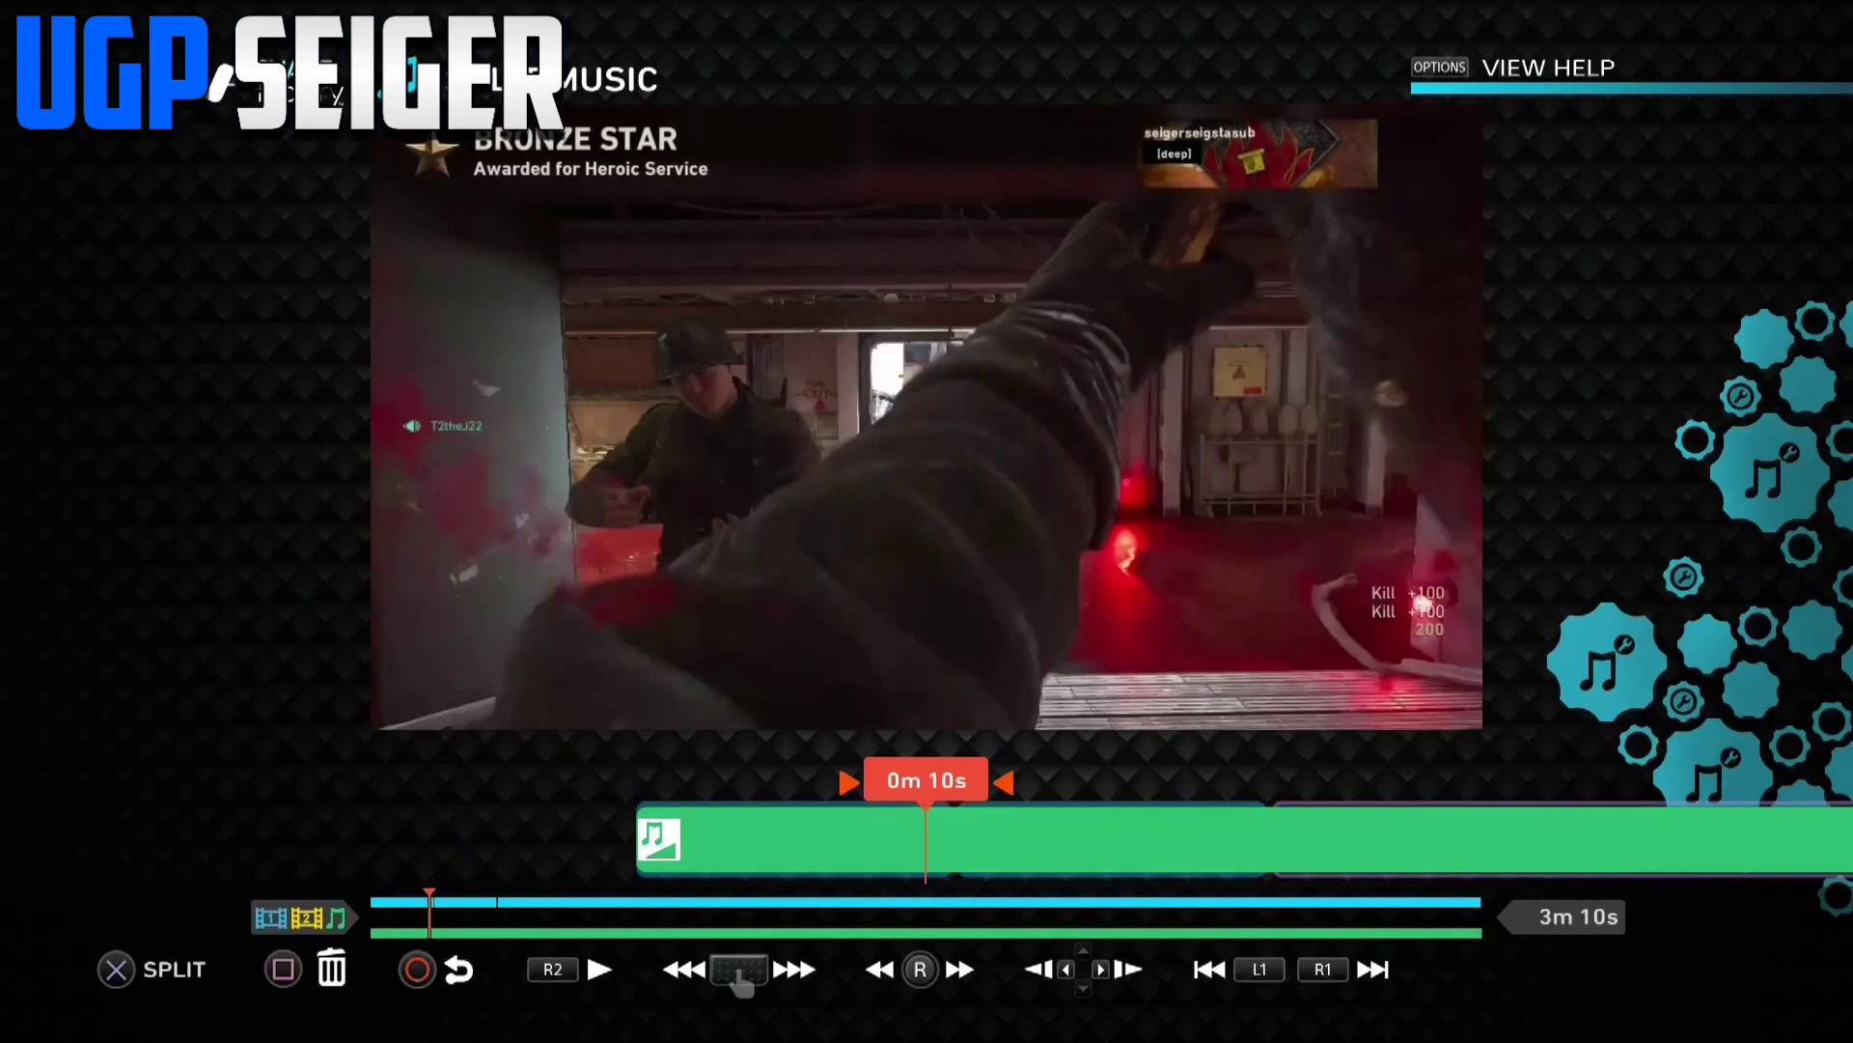
key("Left")
key("Right")
key("Left")
key("Right")
key("Right")
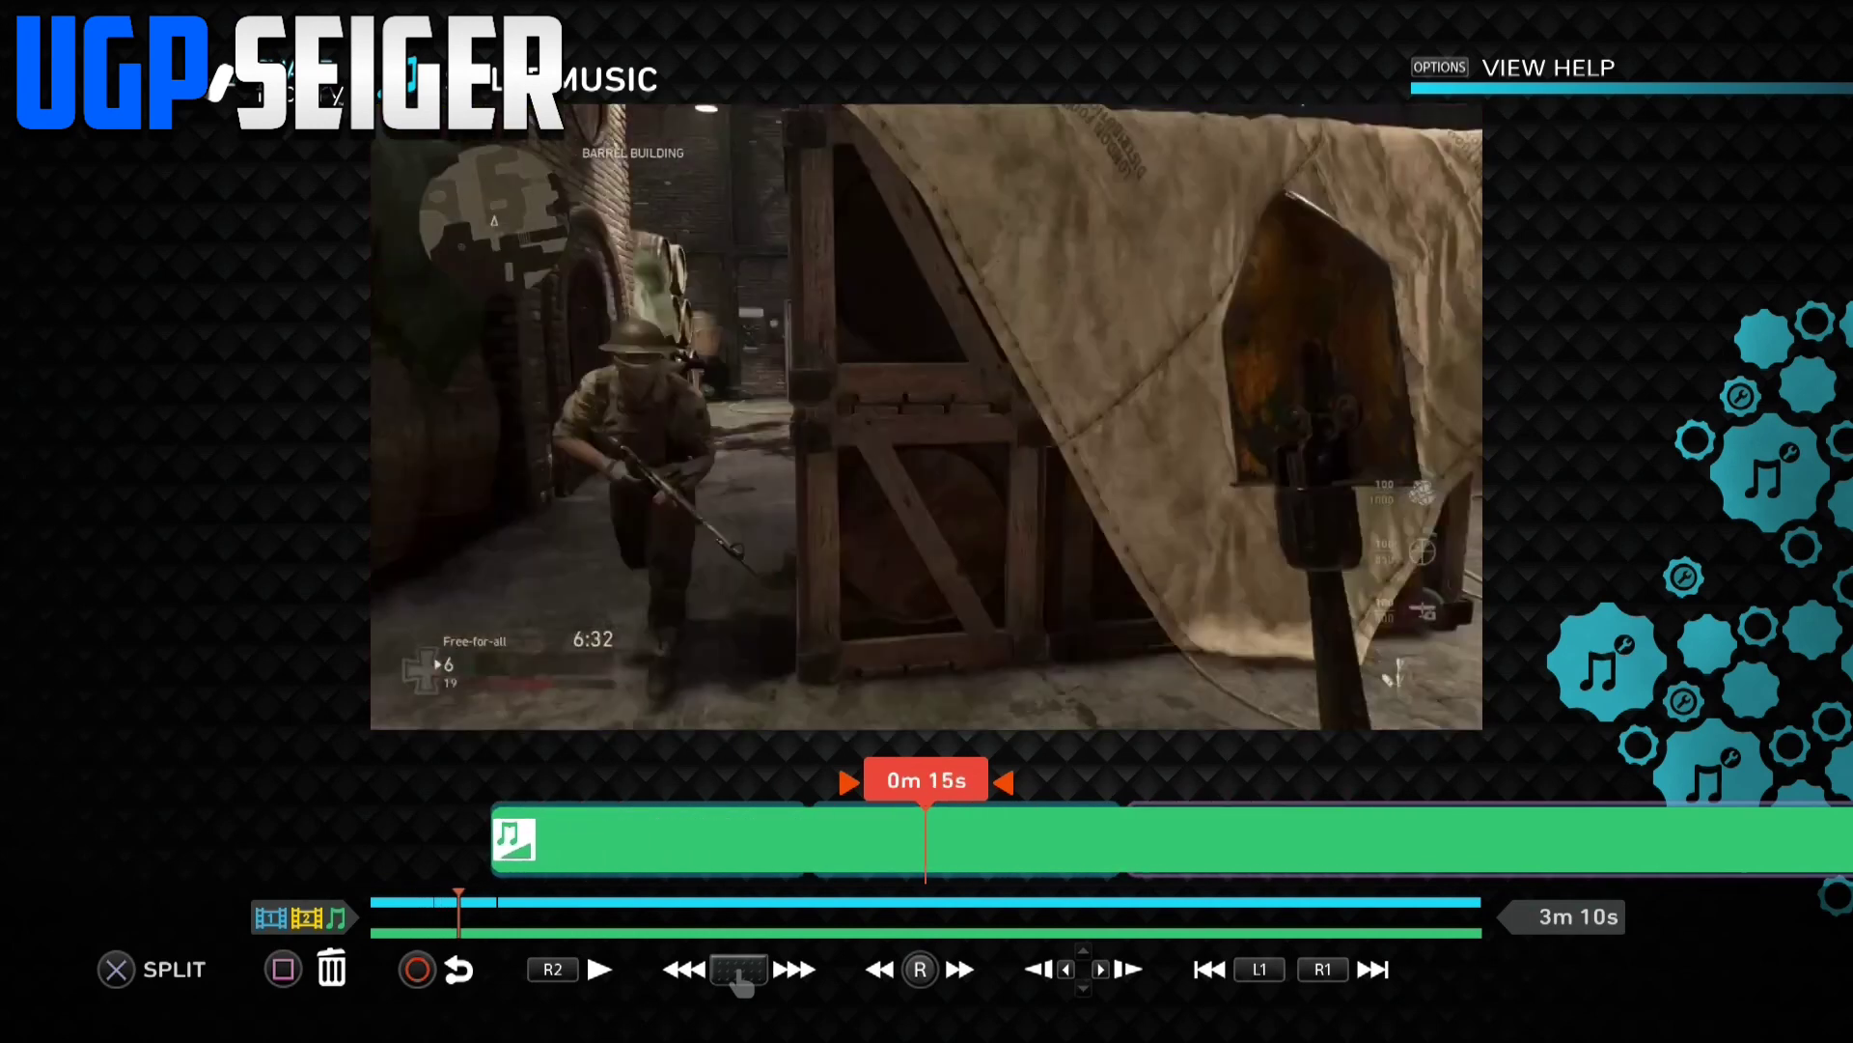
key("Return")
key("Return")
- Inspect the music around the new split and locate the end of the second clip at 0m 21s
key("Right")
key("Right")
key("Right")
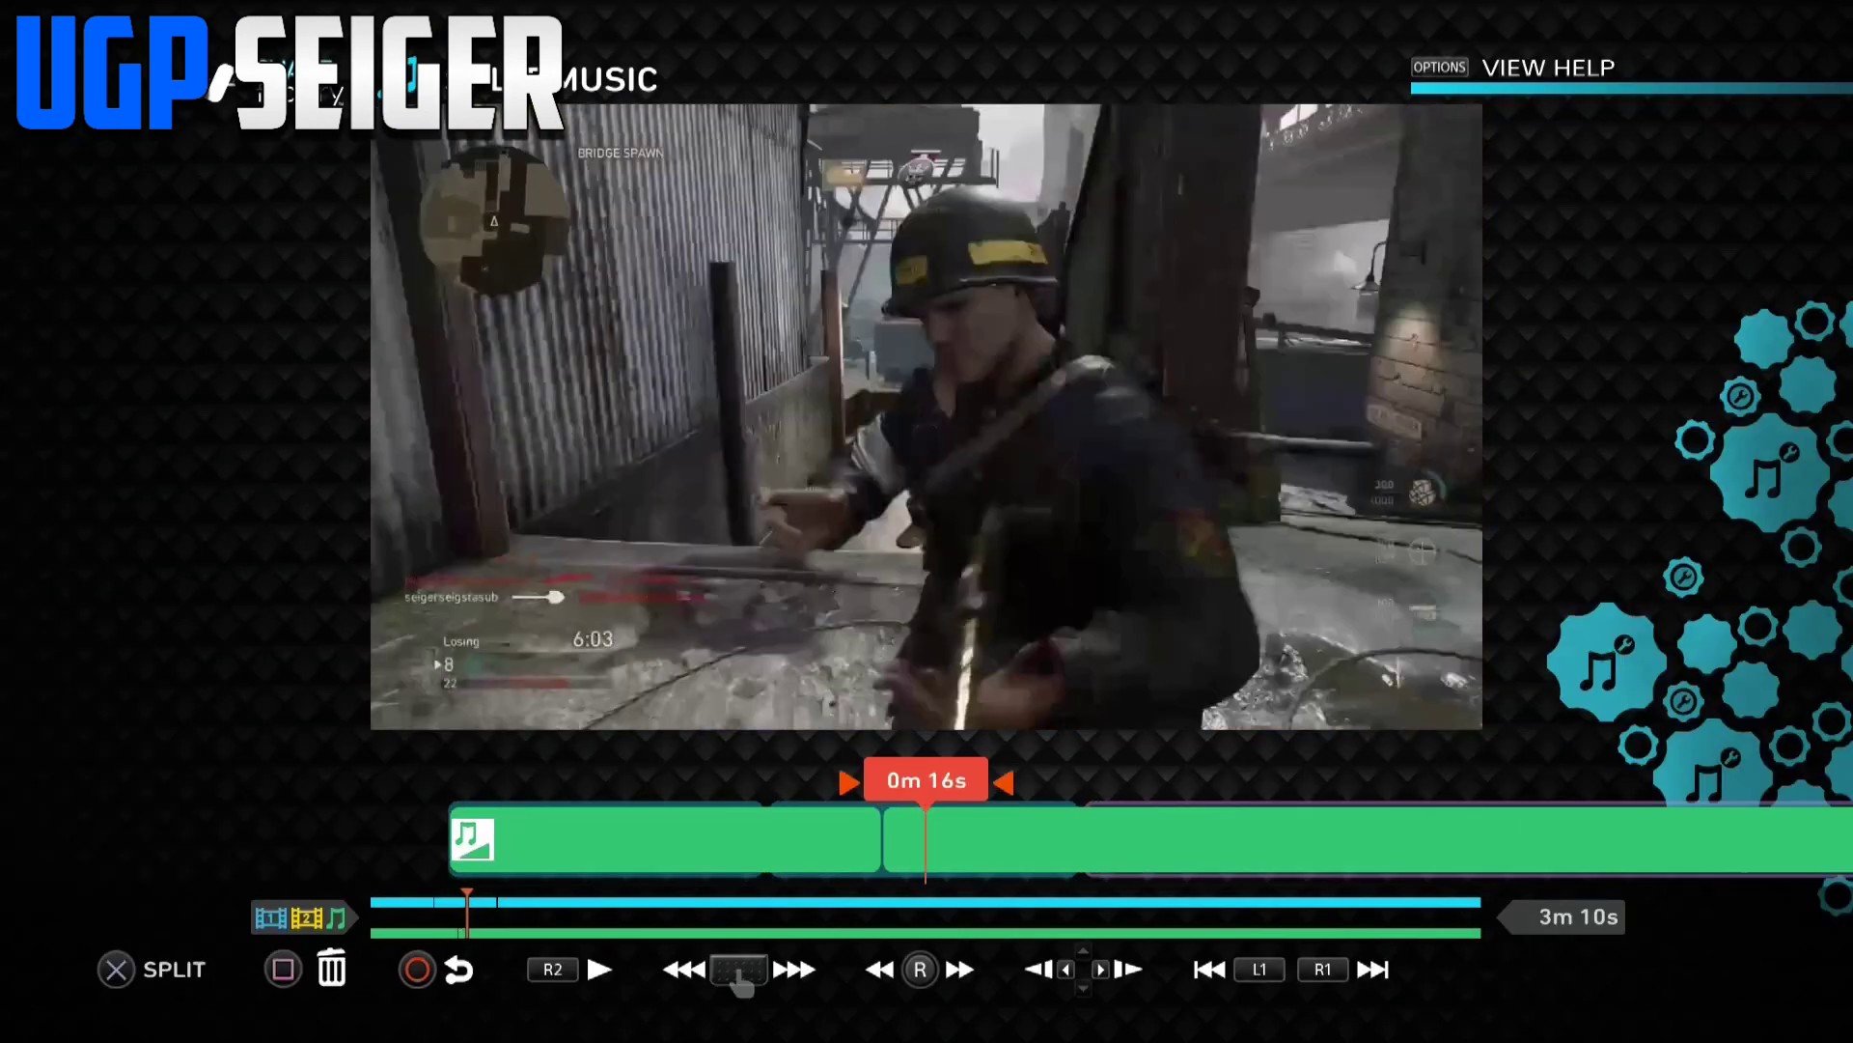
key("Left")
key("Right")
key("Right")
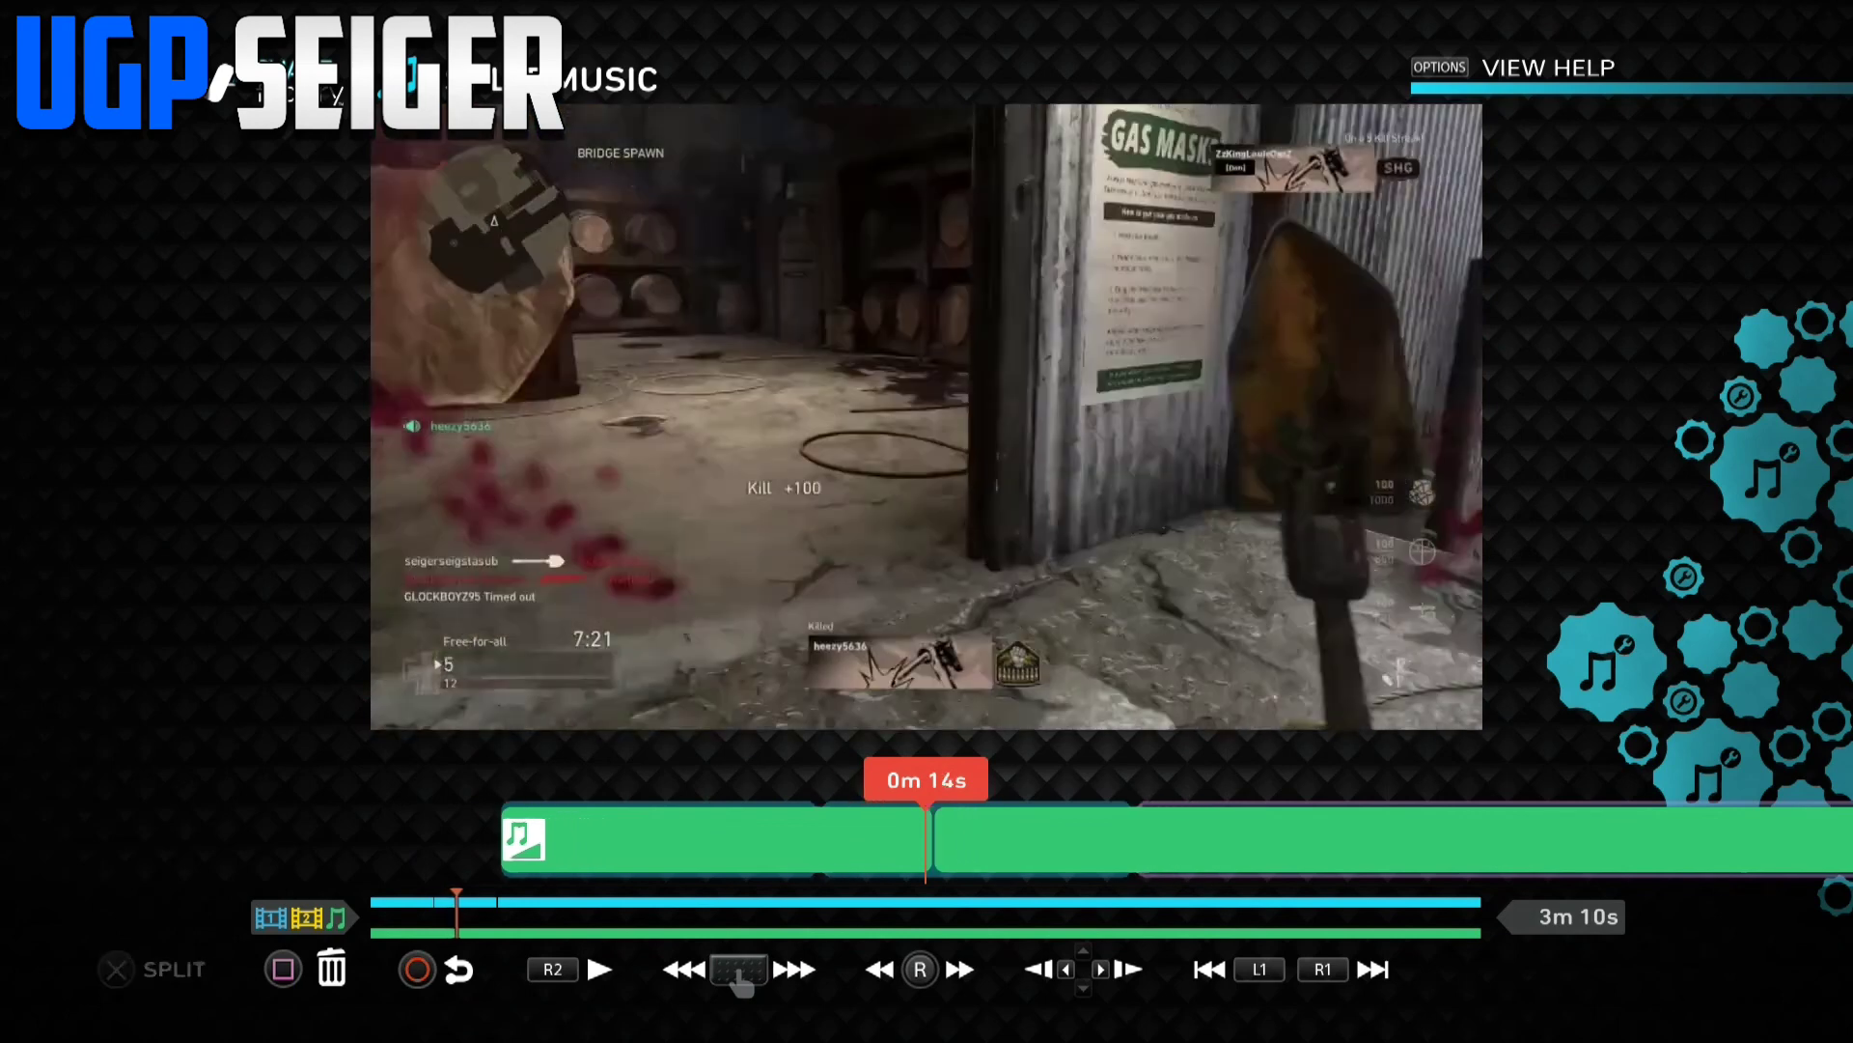
key("Right")
key("Left")
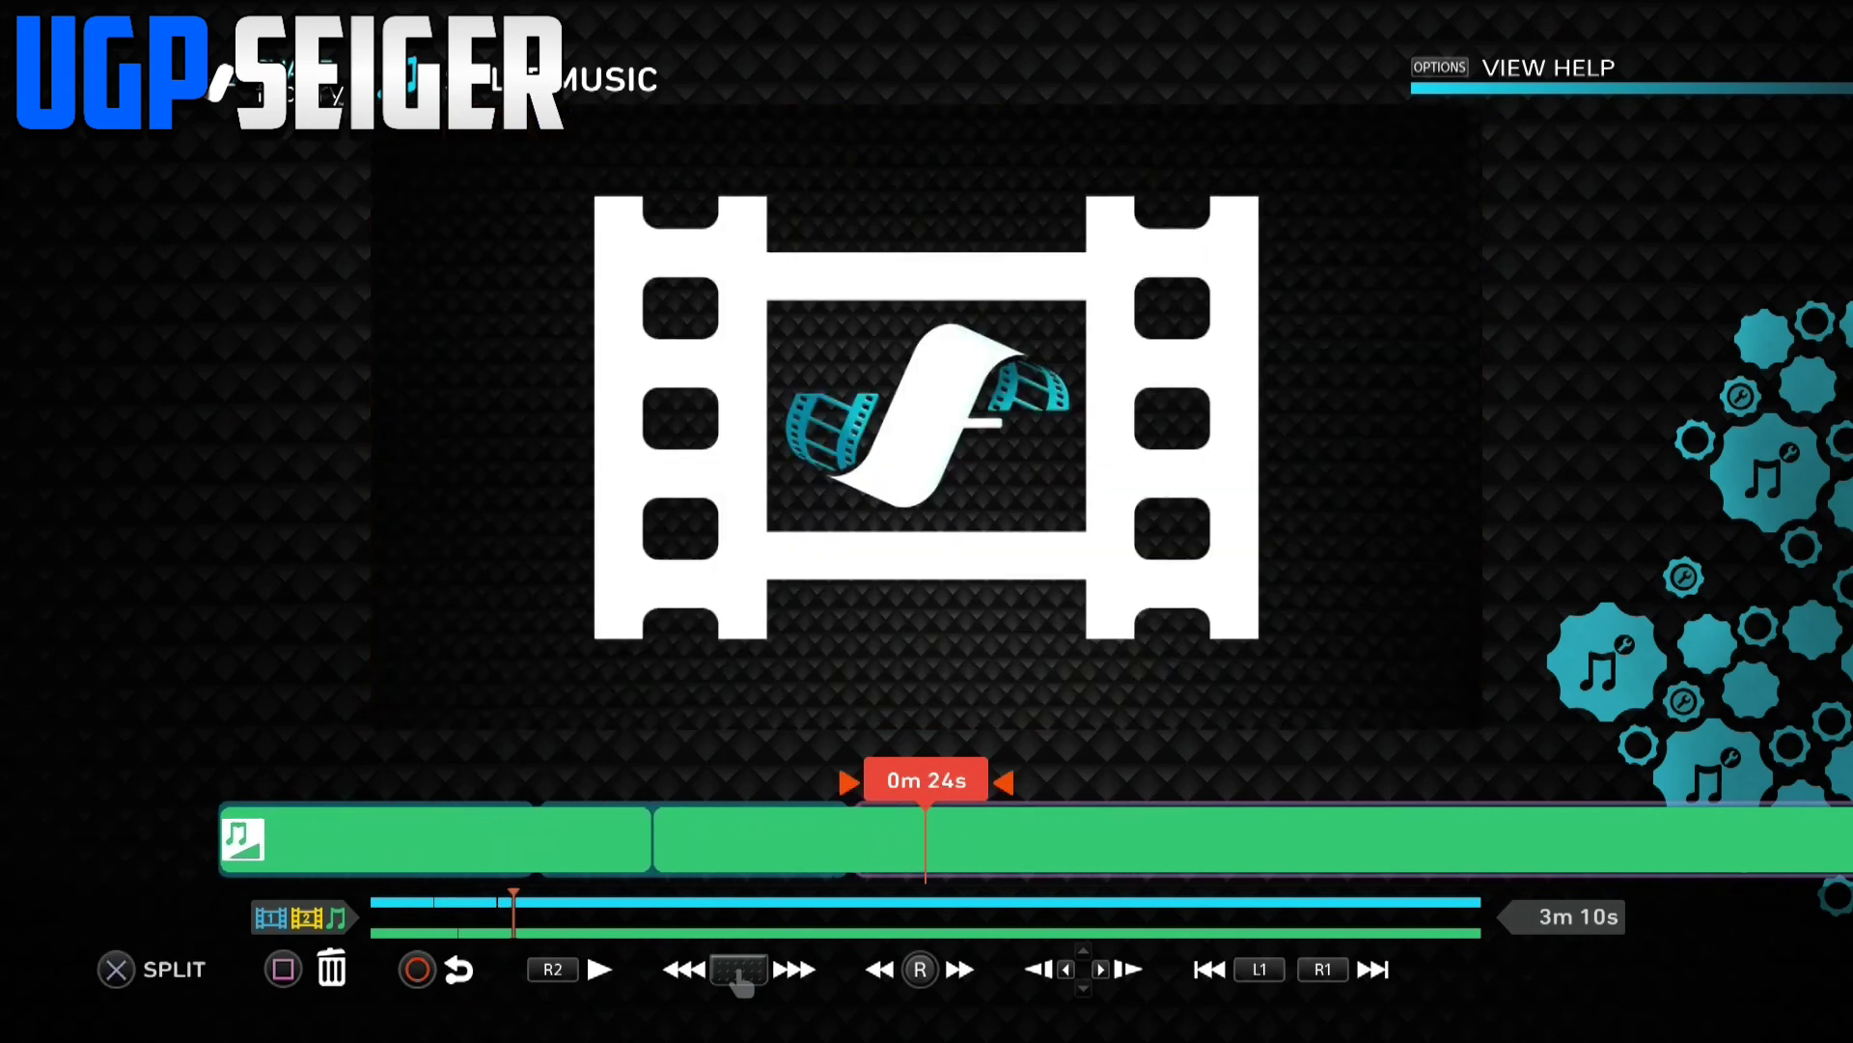
key("Left")
key("Right")
key("Left")
key("Left")
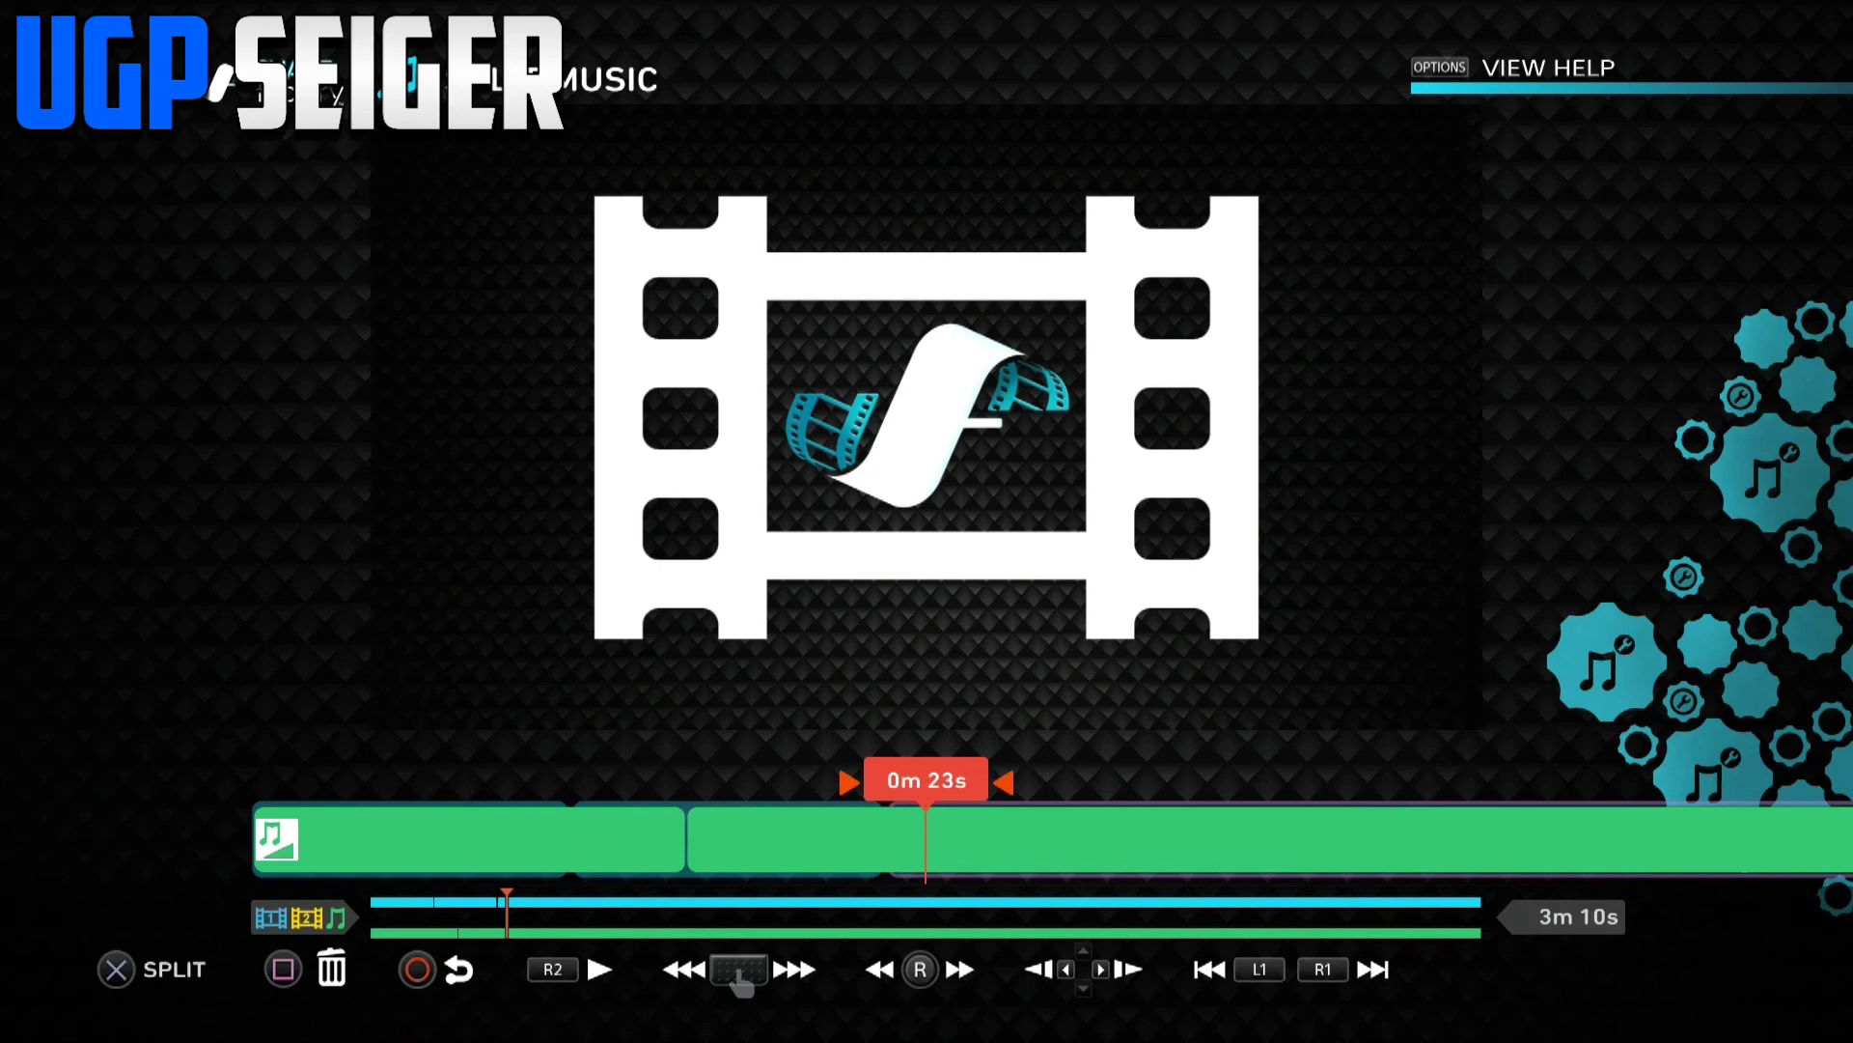
key("Left")
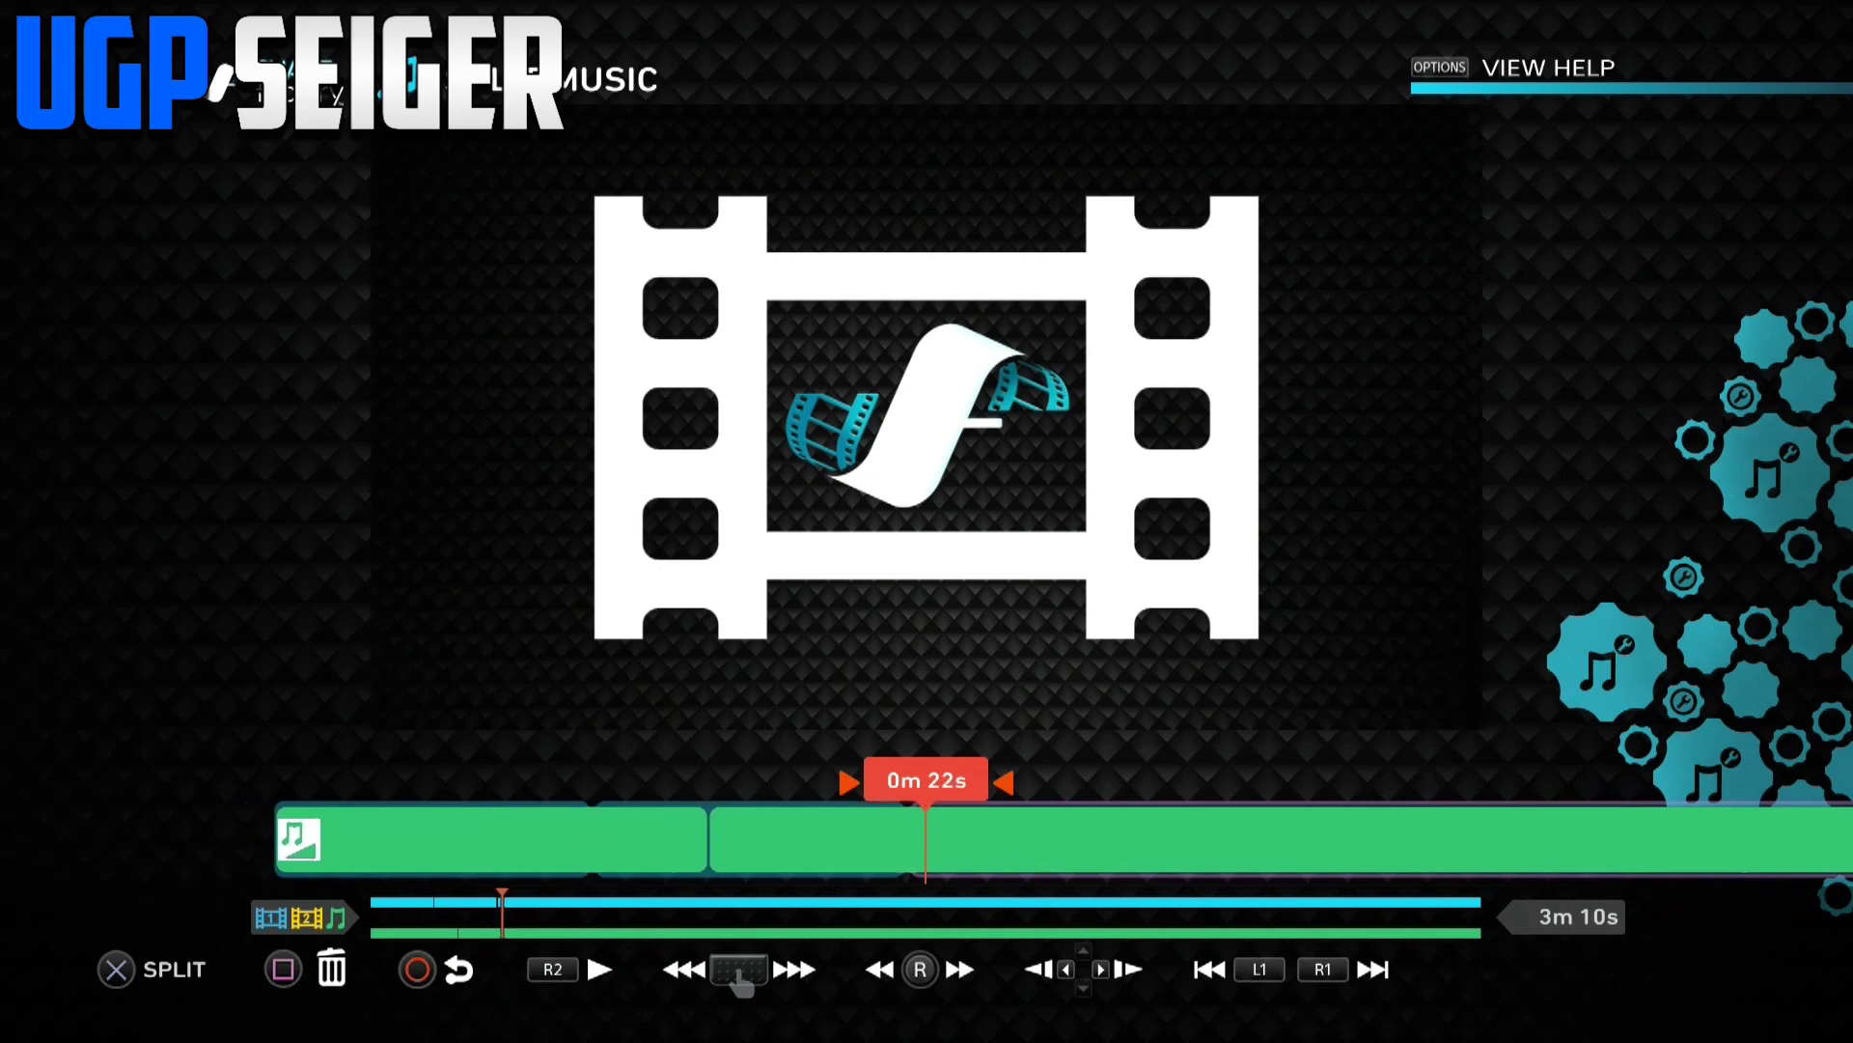
key("Left")
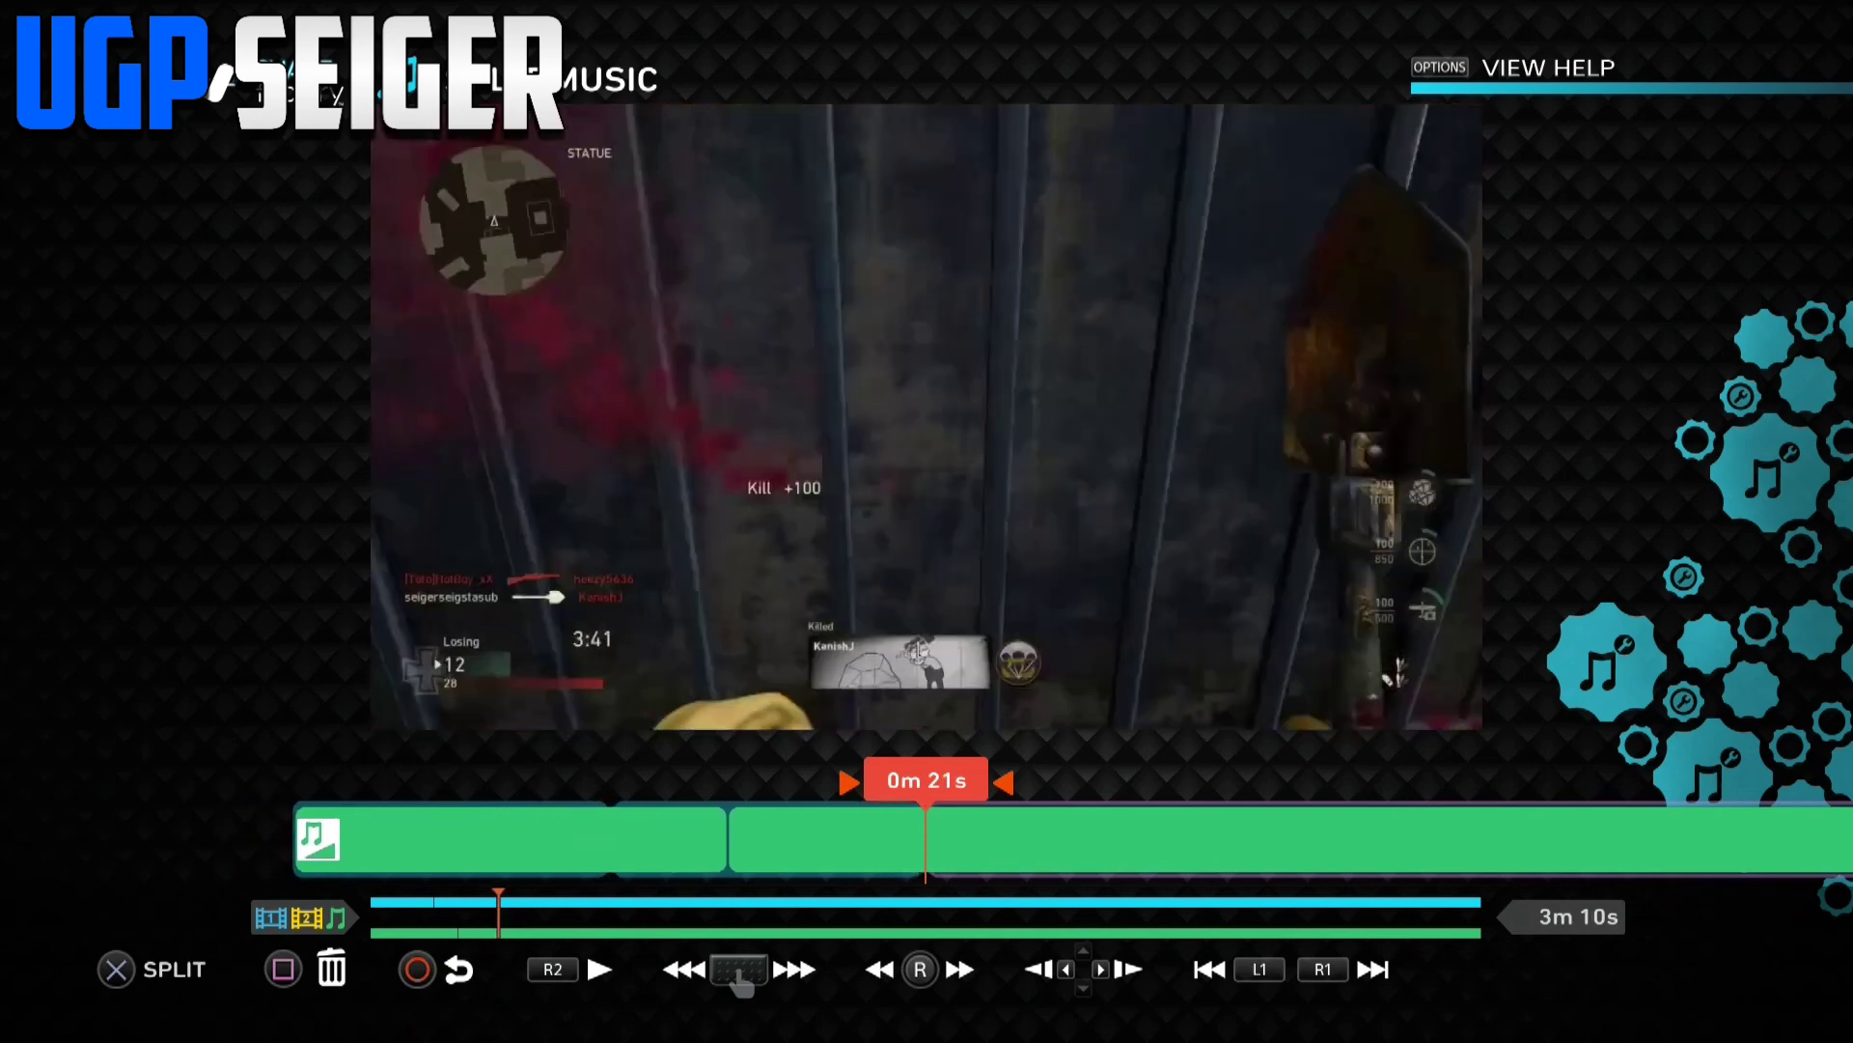
- Check the fade-out at the end of the music and return the playhead to the first music segment
key("Right")
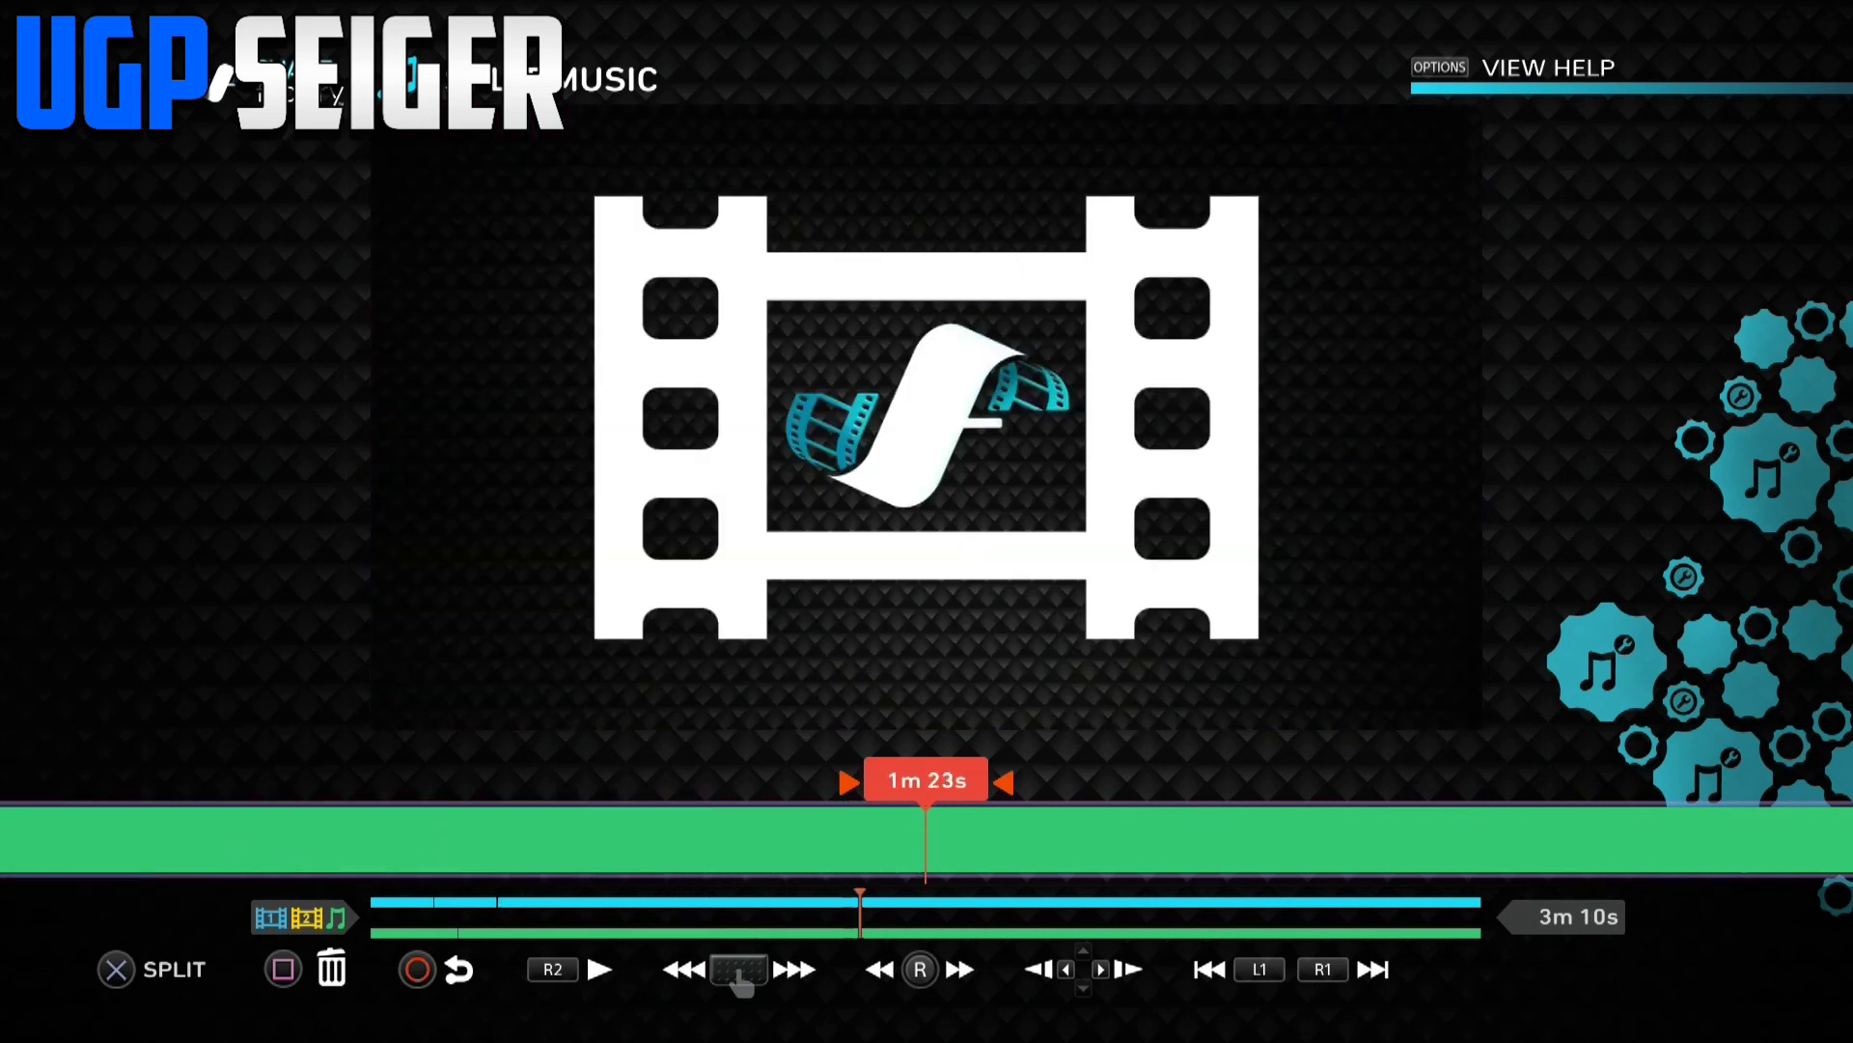
key("Right")
key("Left")
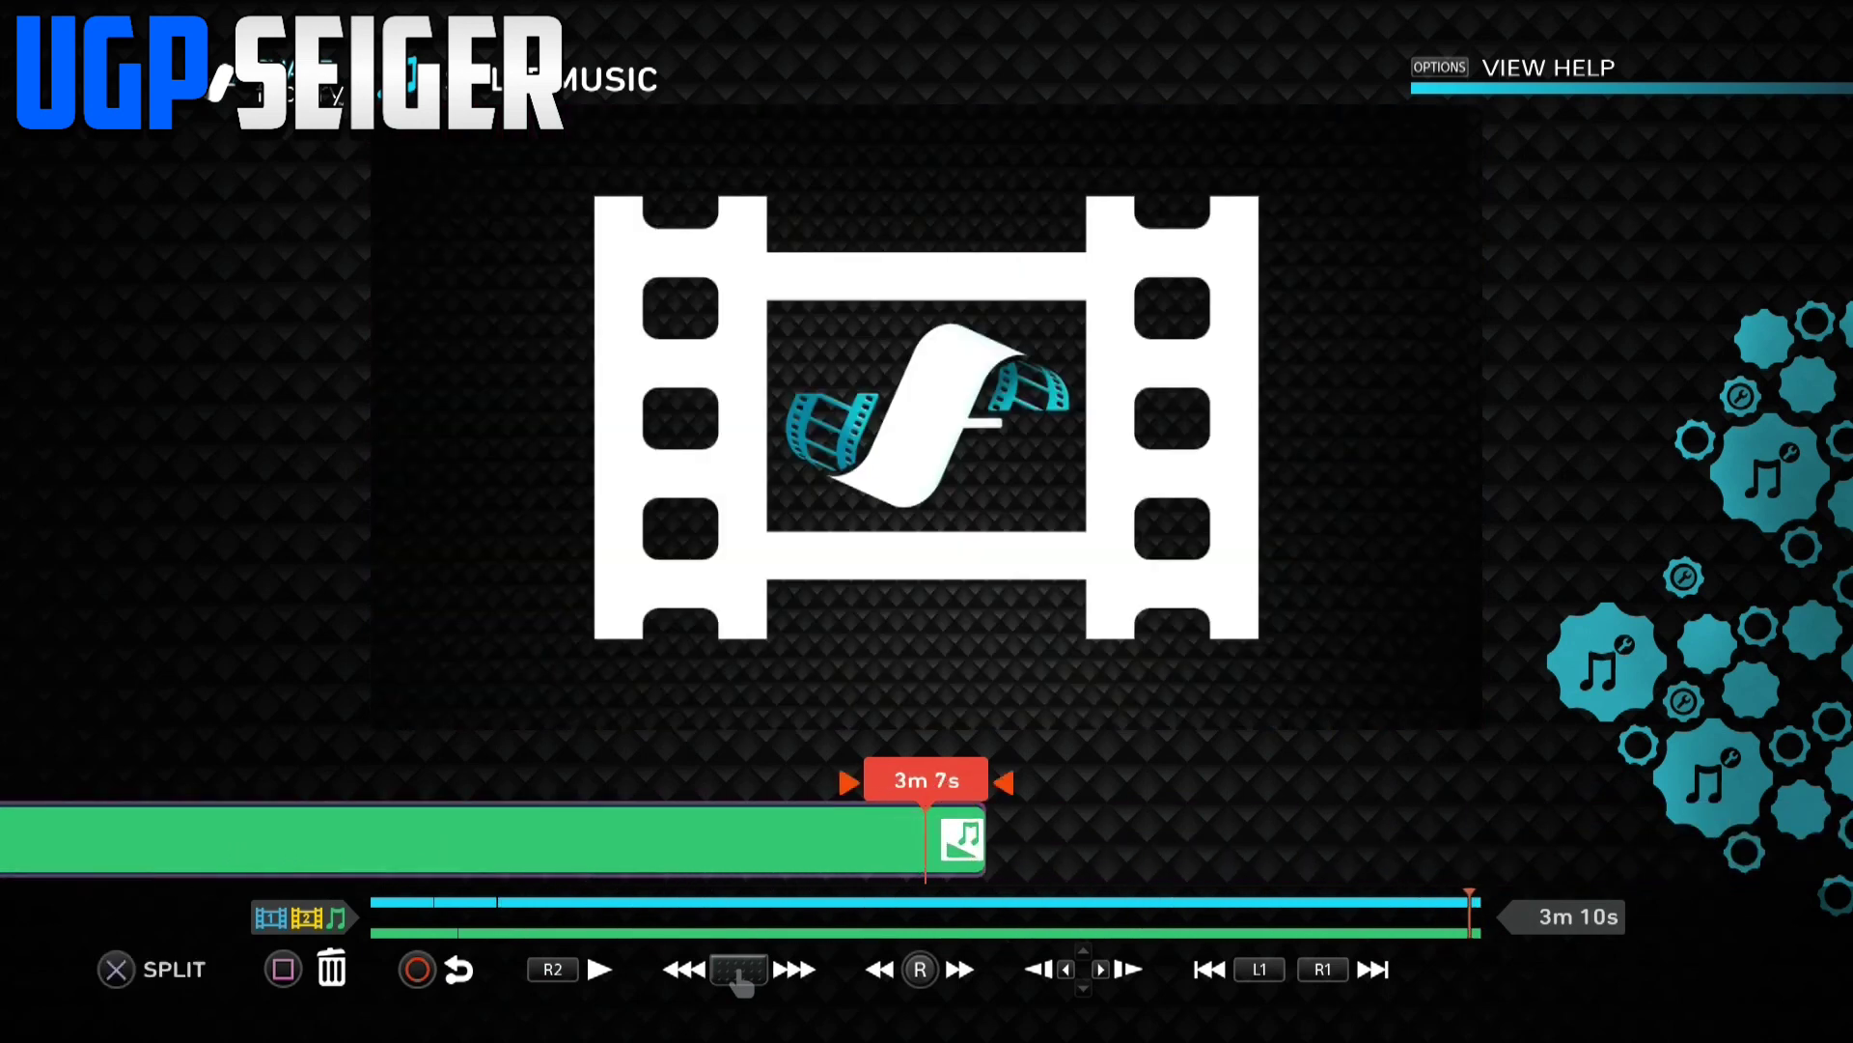
key("Left")
key("Right")
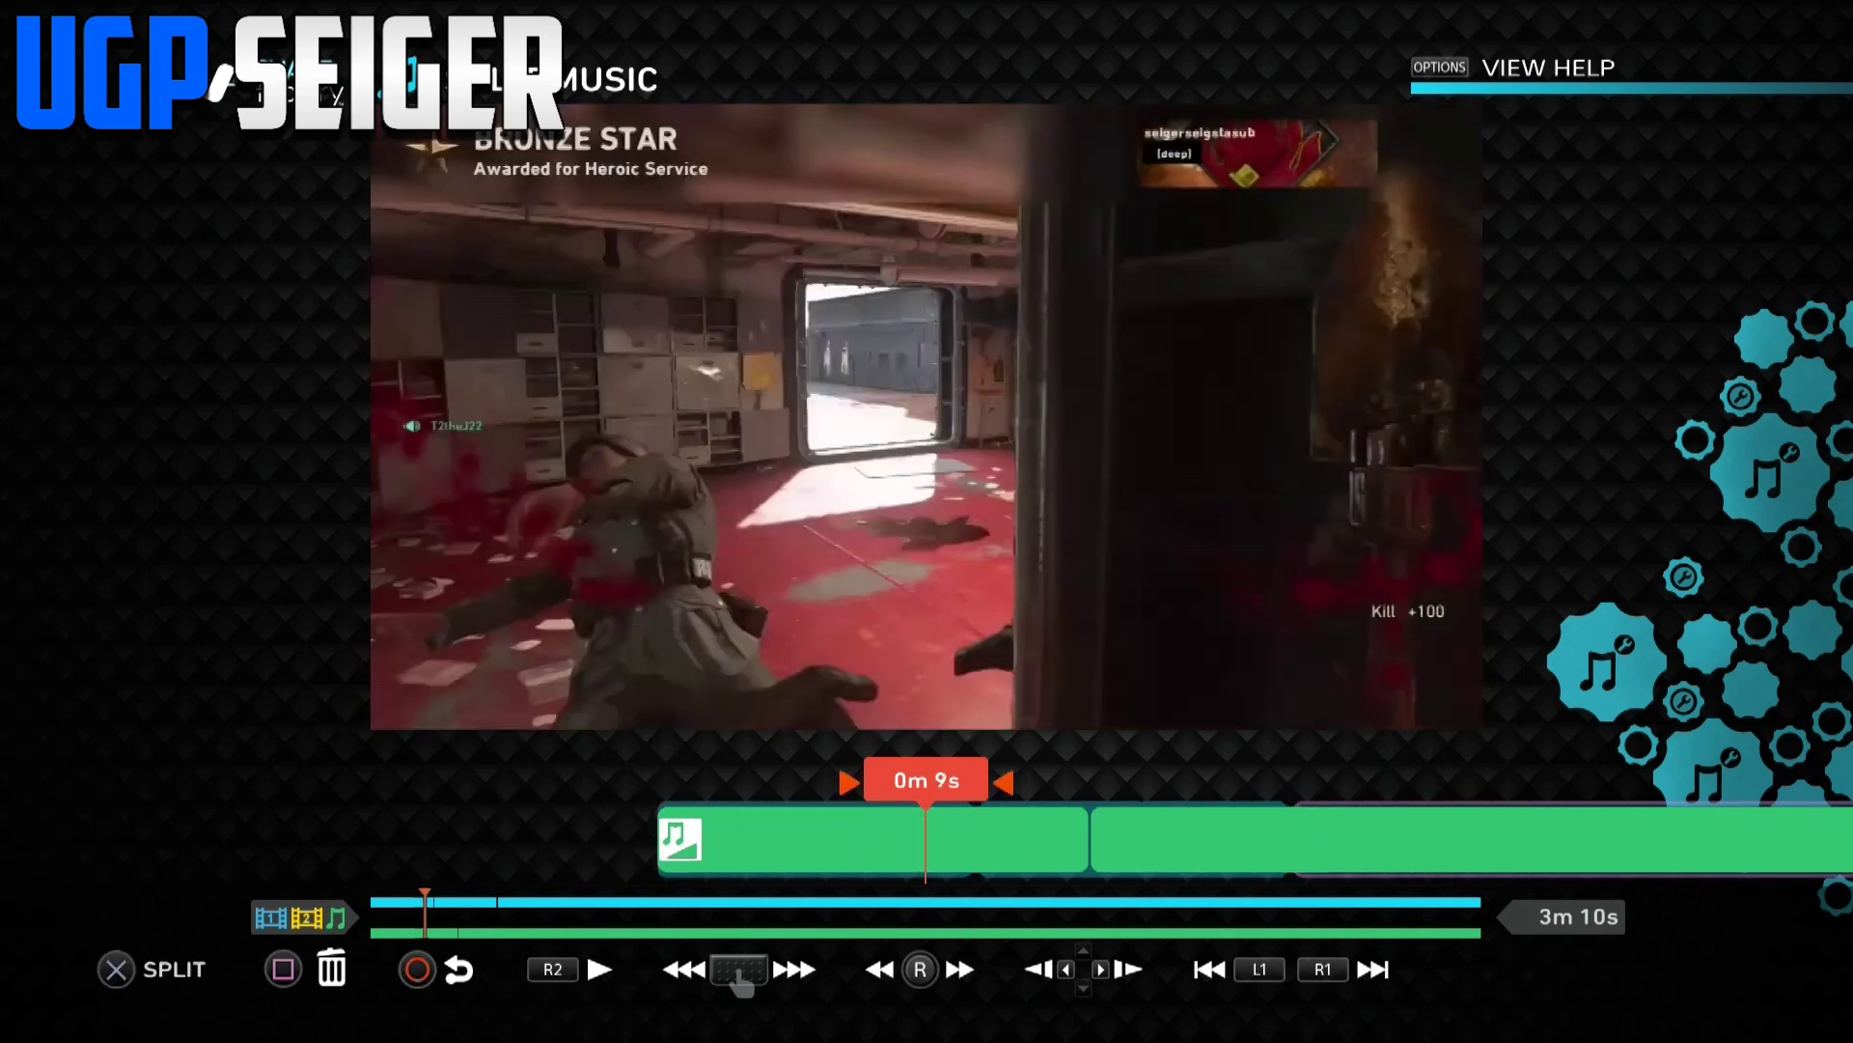
- Split the music at 0m 21s, where the second video clip ends
key("Right")
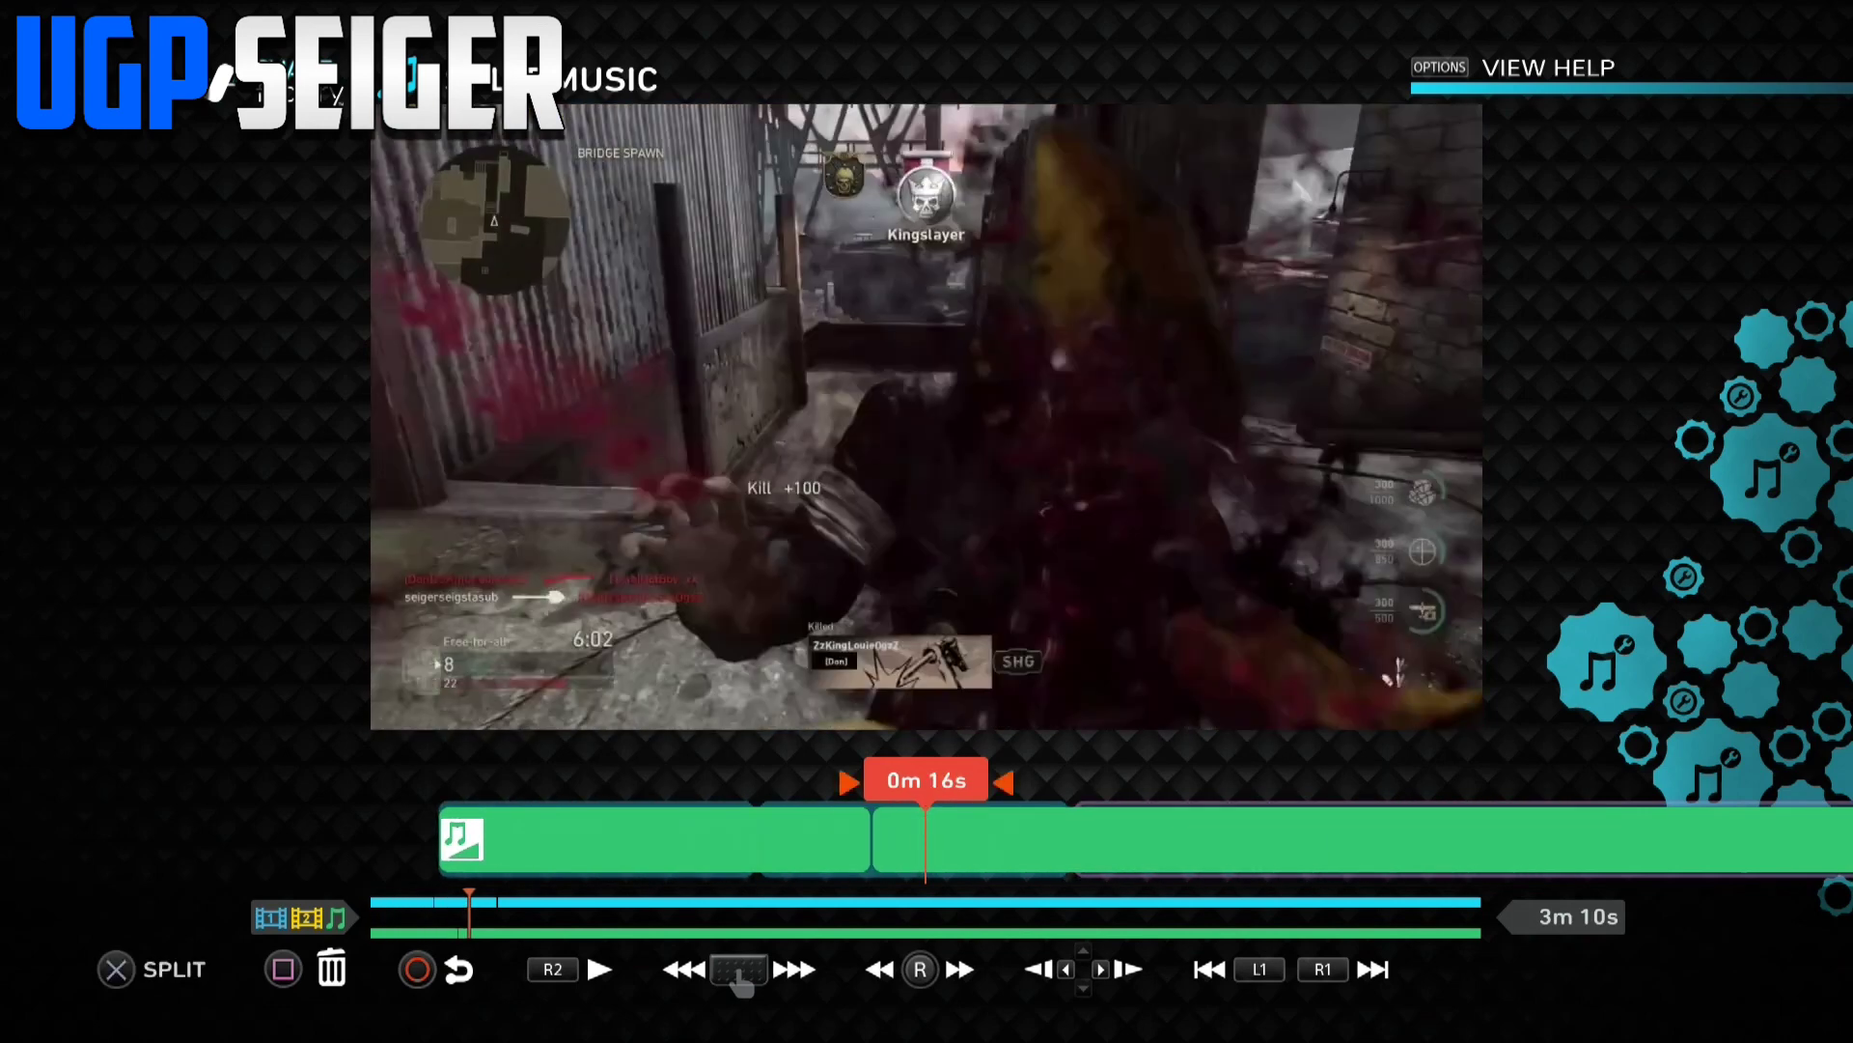
key("Right")
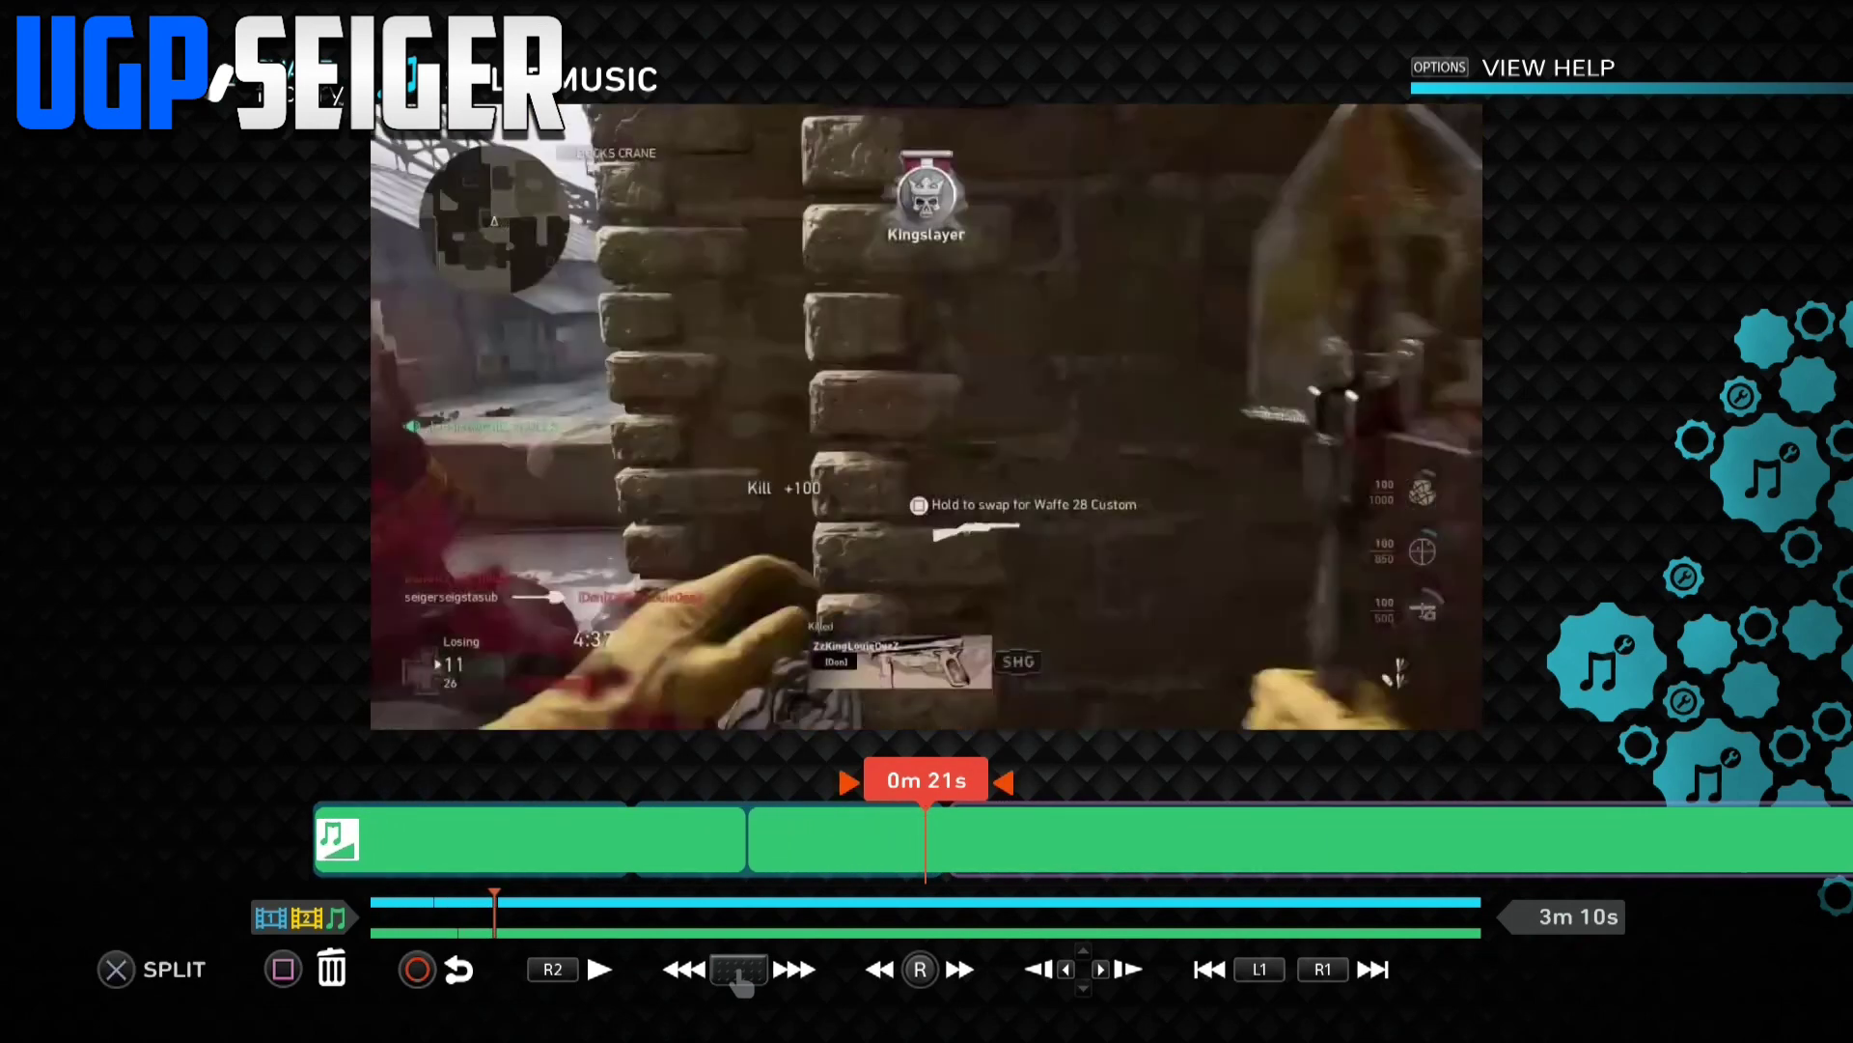
key("Right")
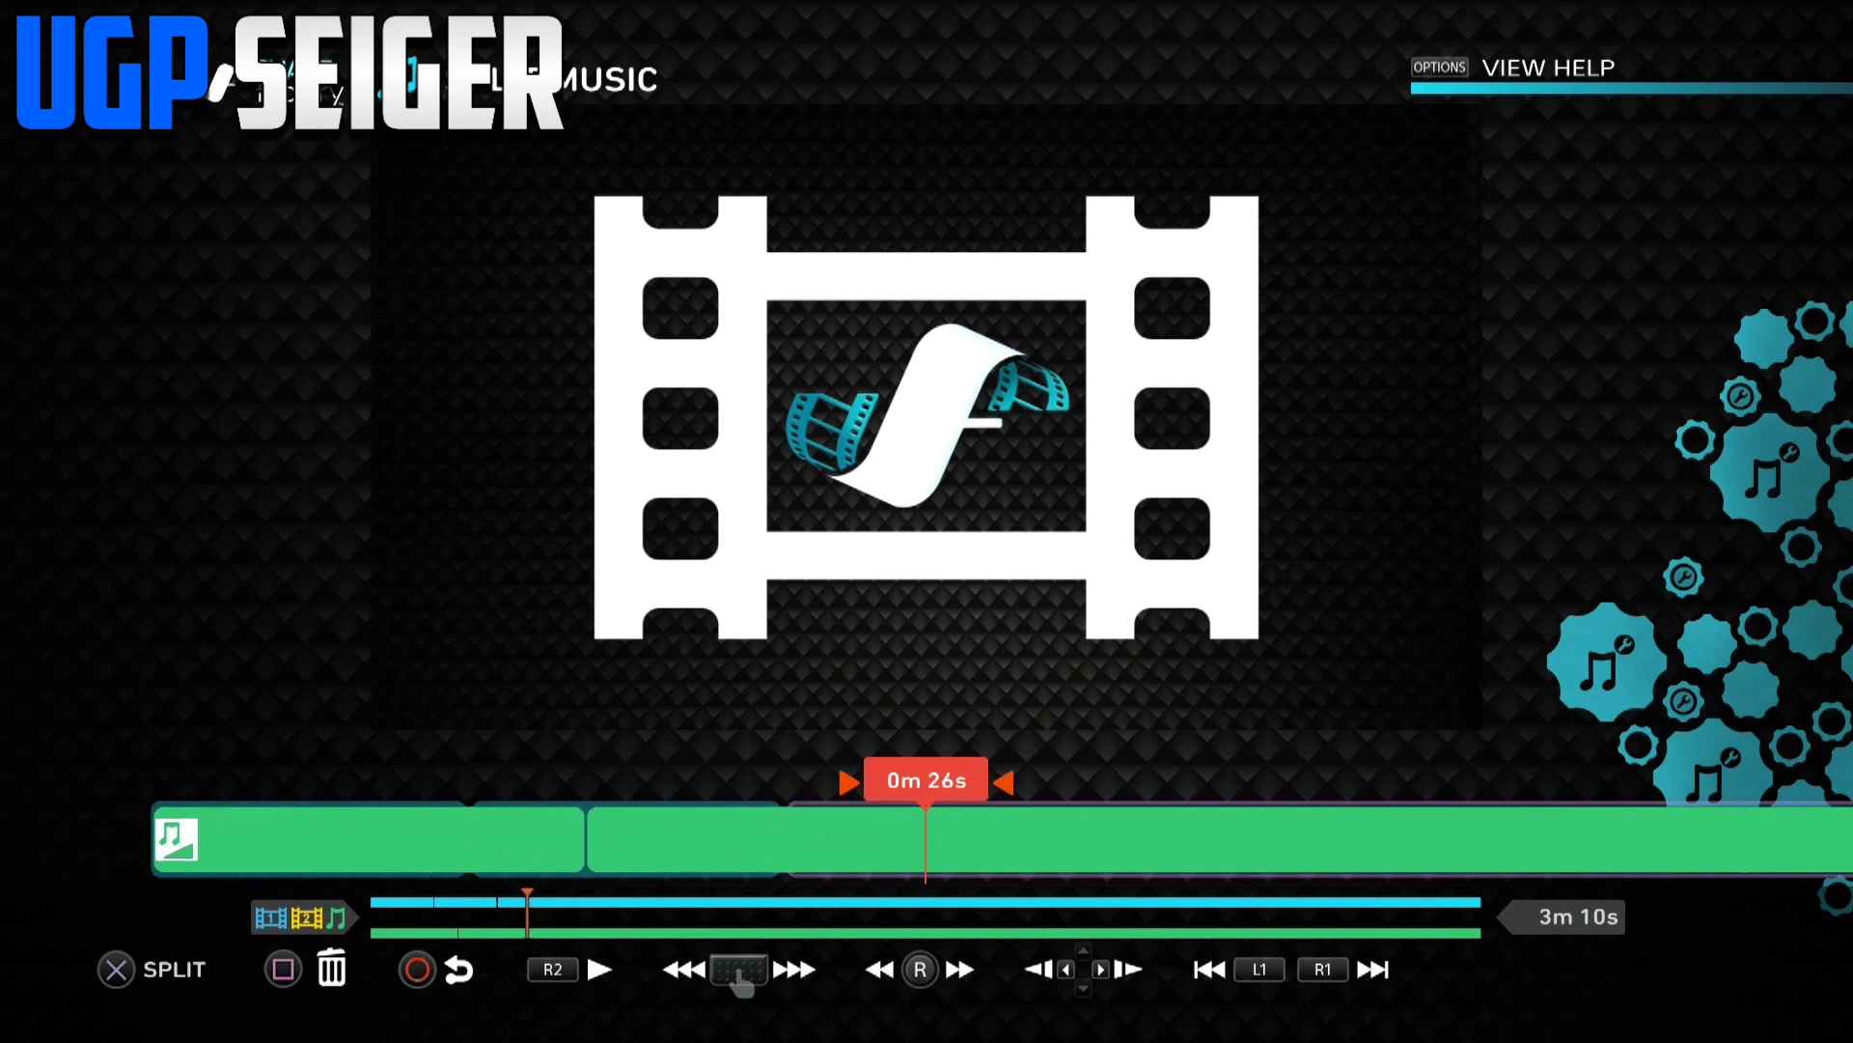
key("Left")
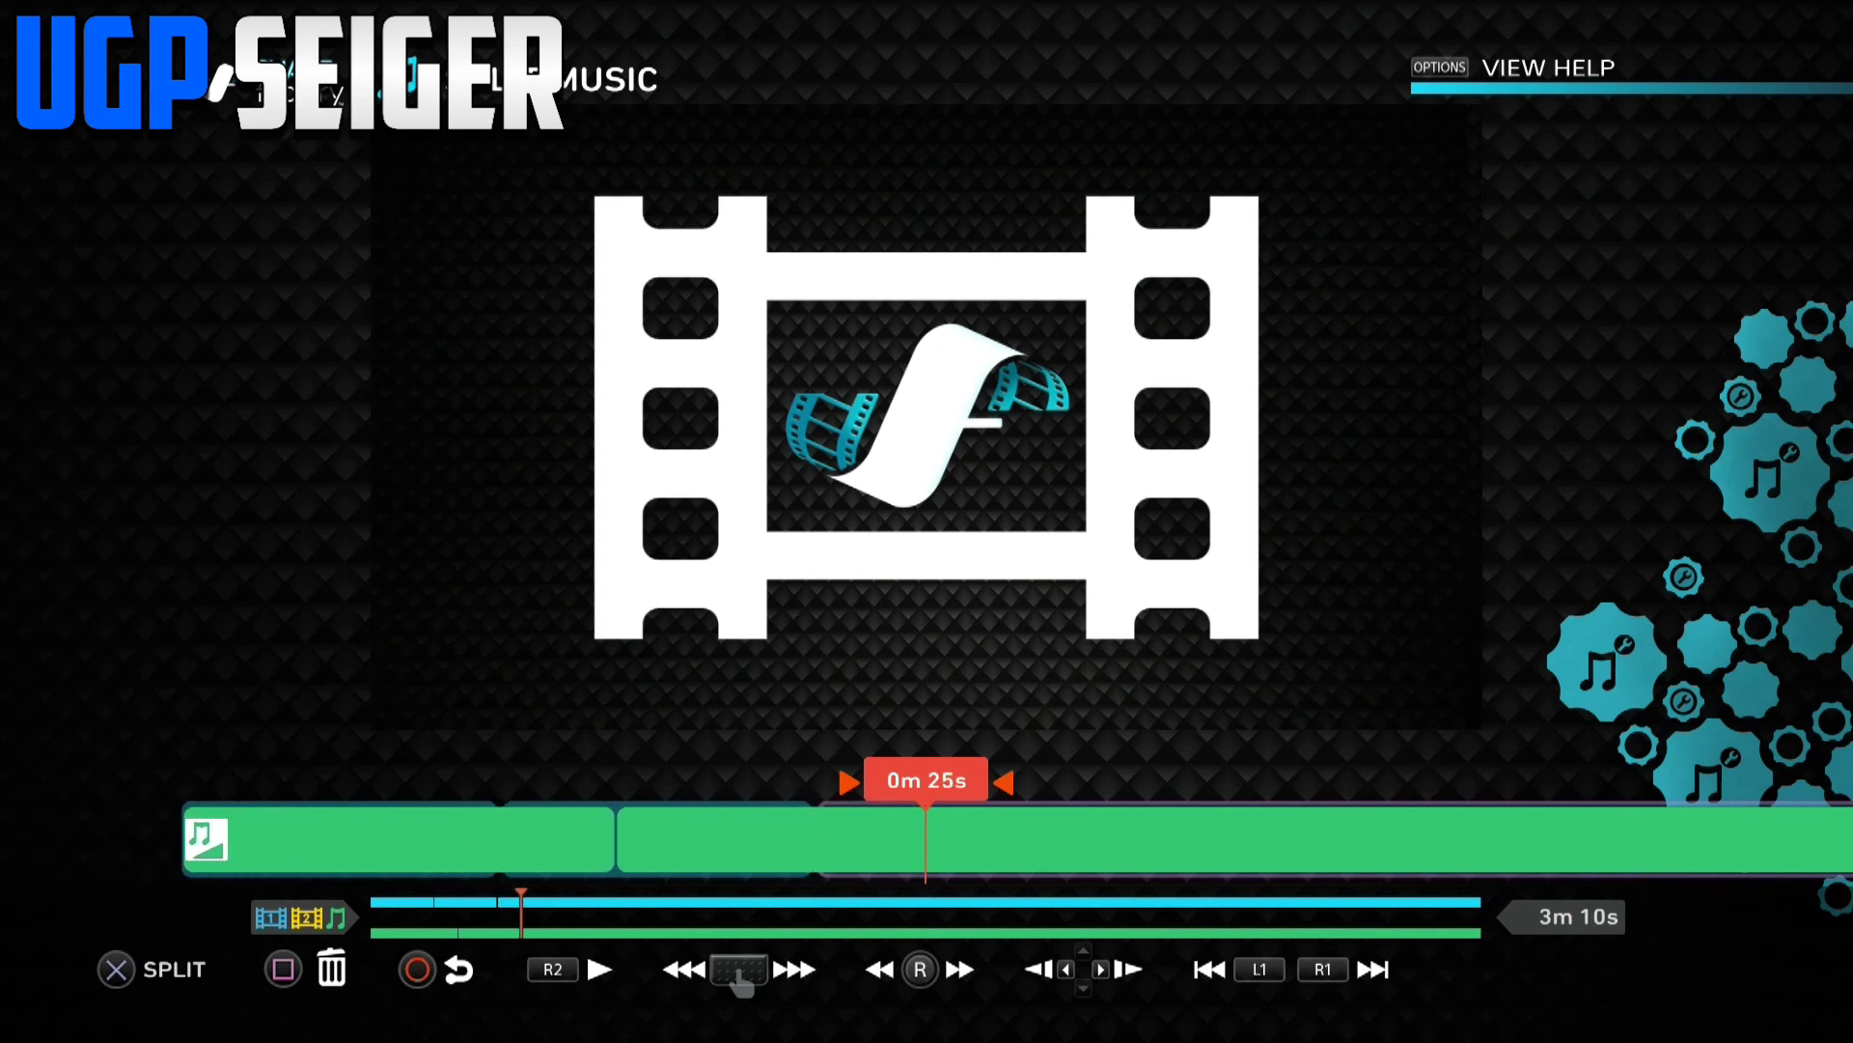
key("Left")
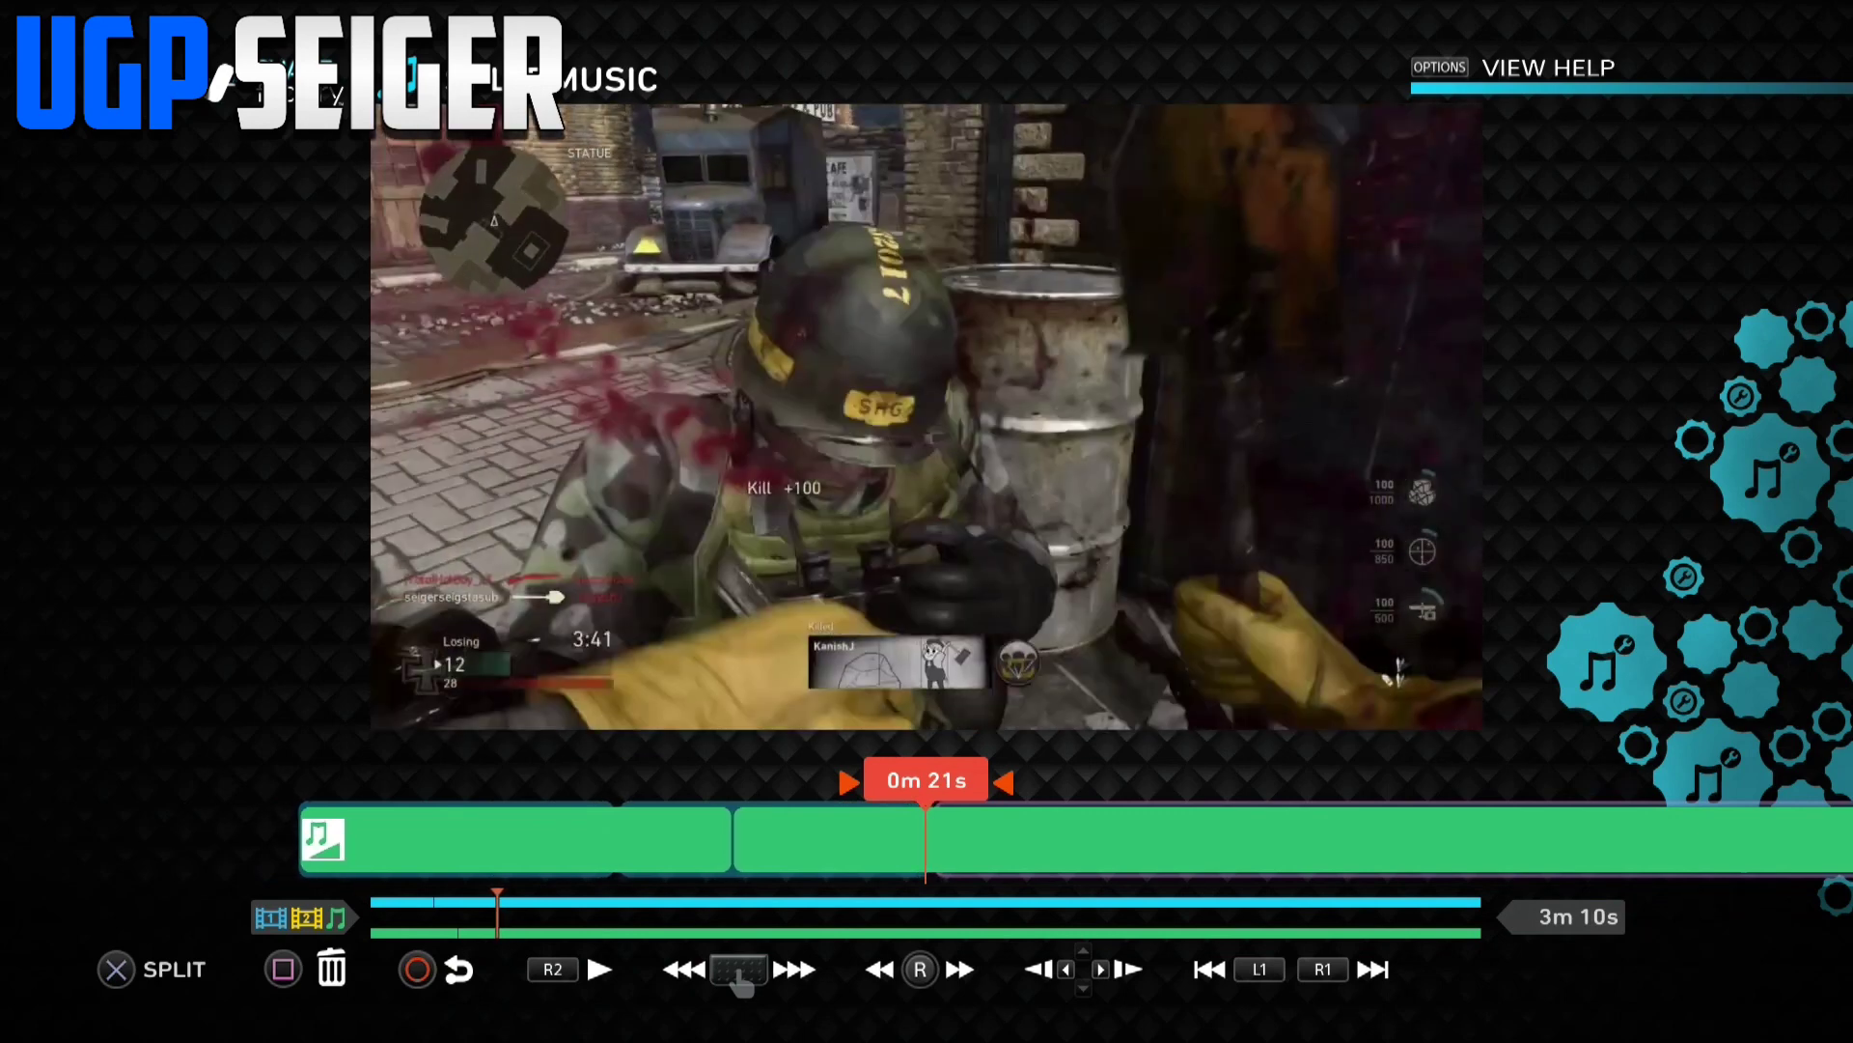
key("Return")
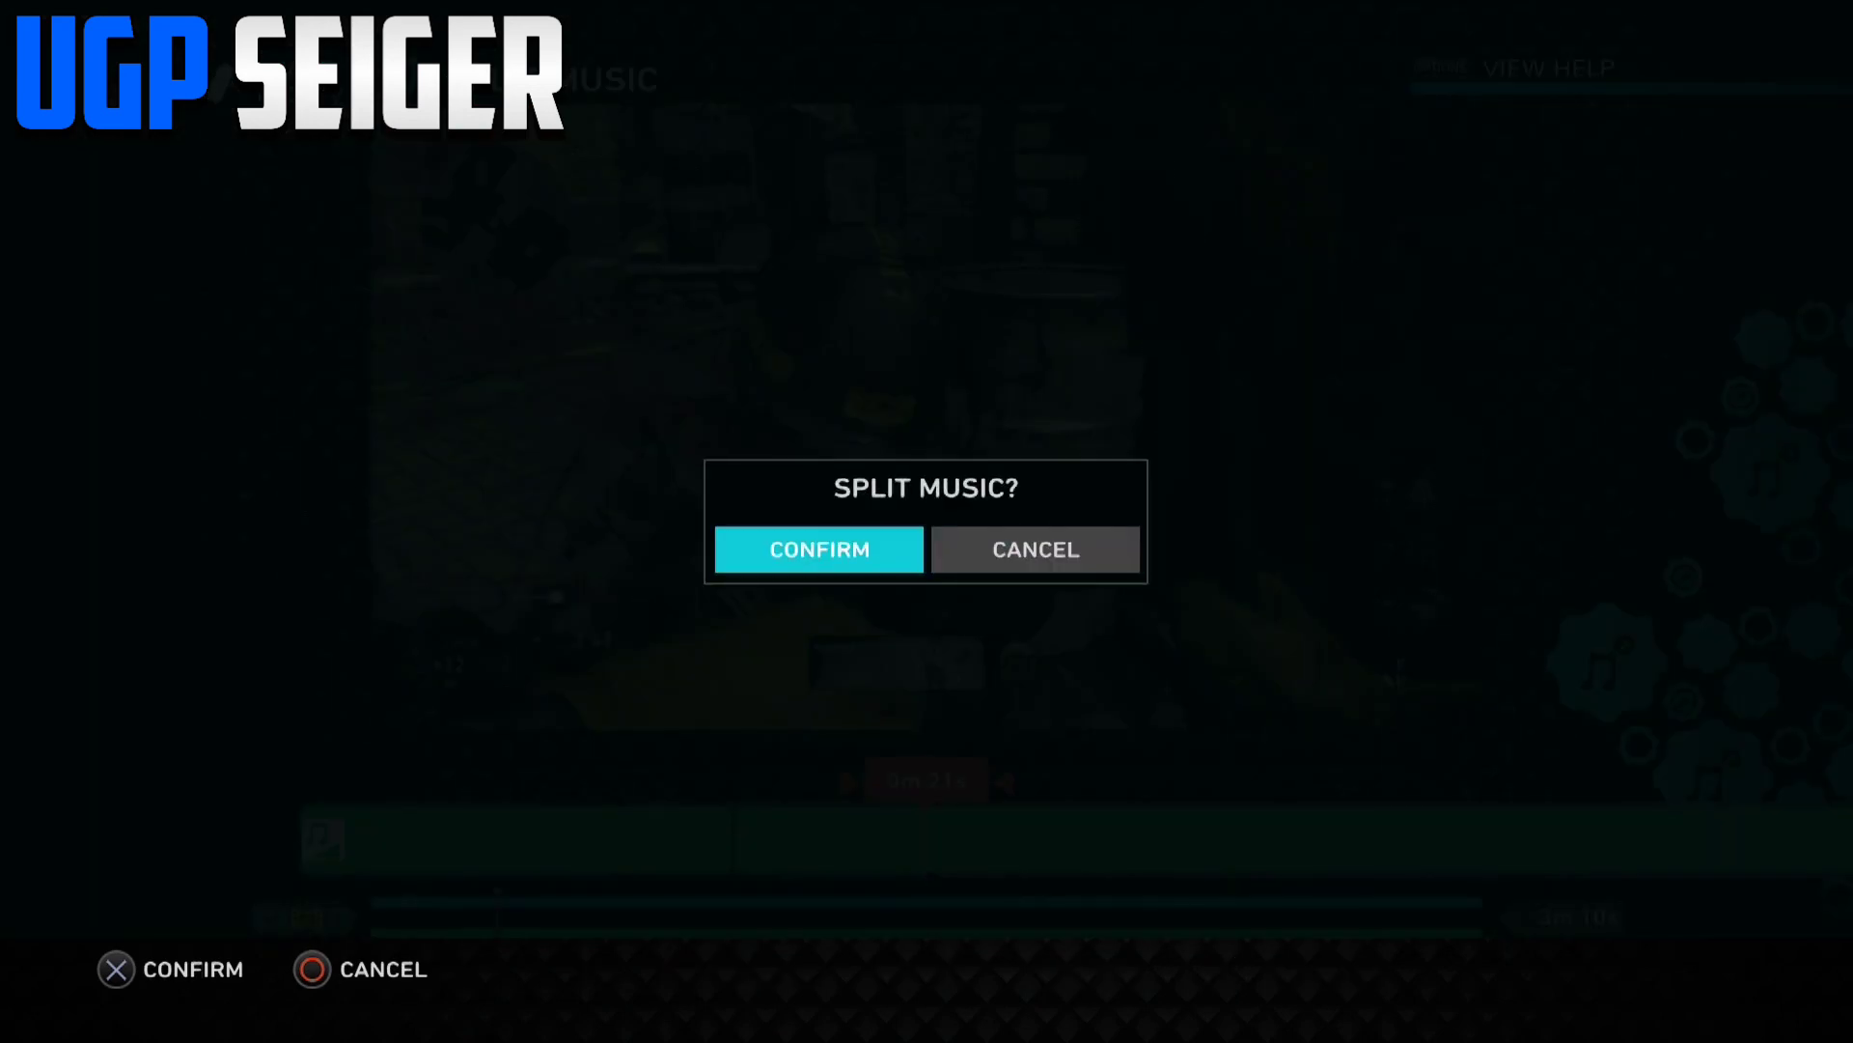
key("Return")
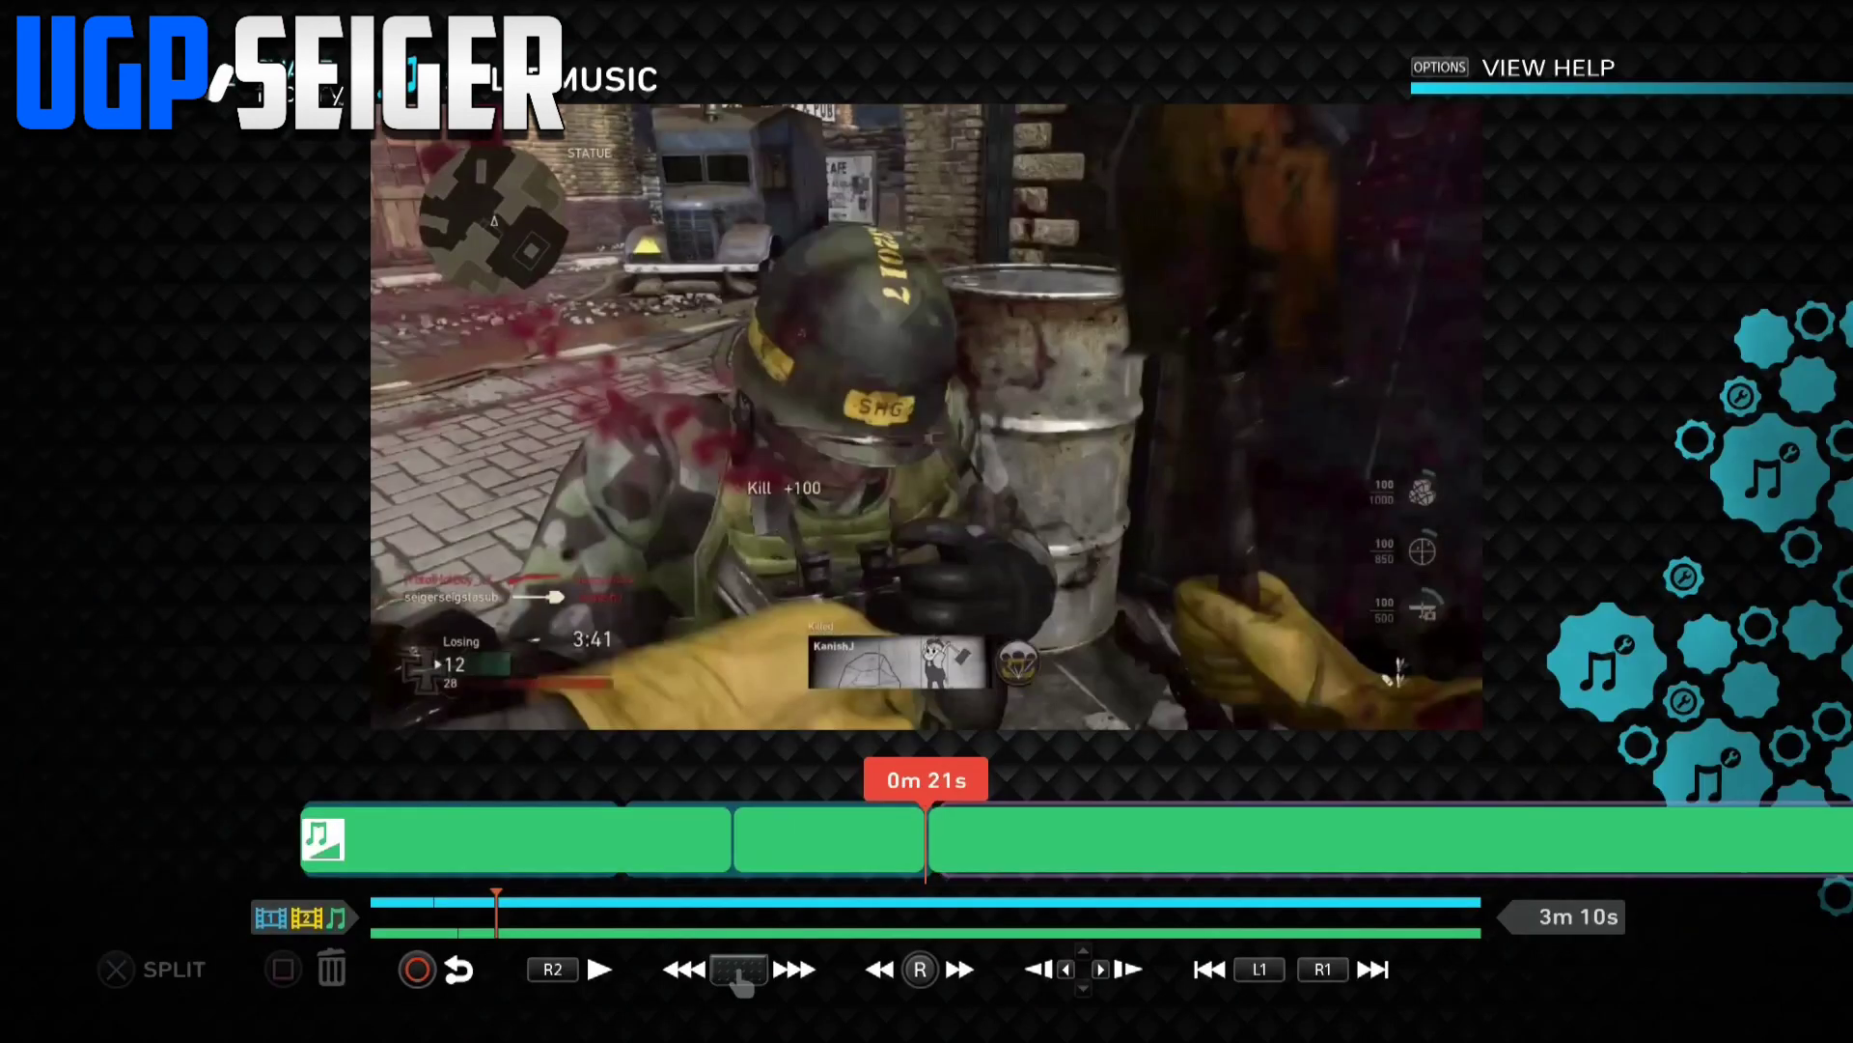
- Delete the music segment that extends past the 0m 21s split
key("Right")
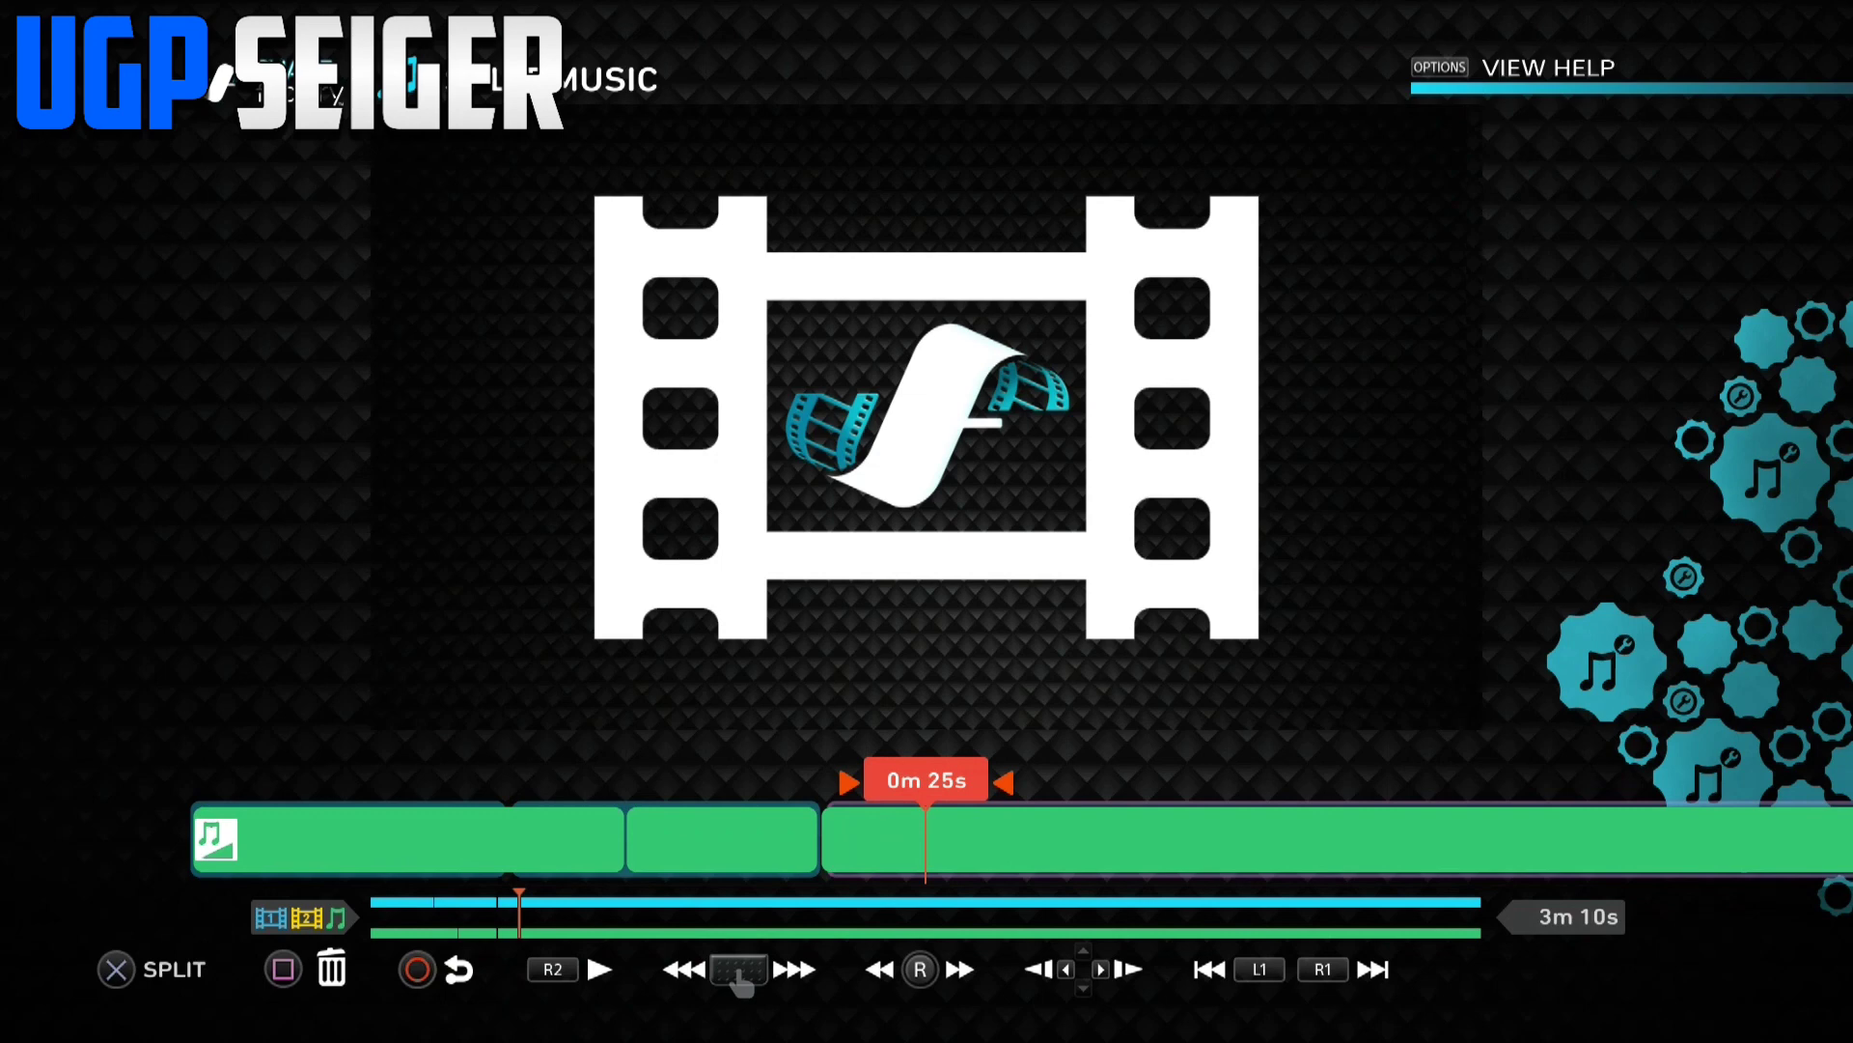
key("Delete")
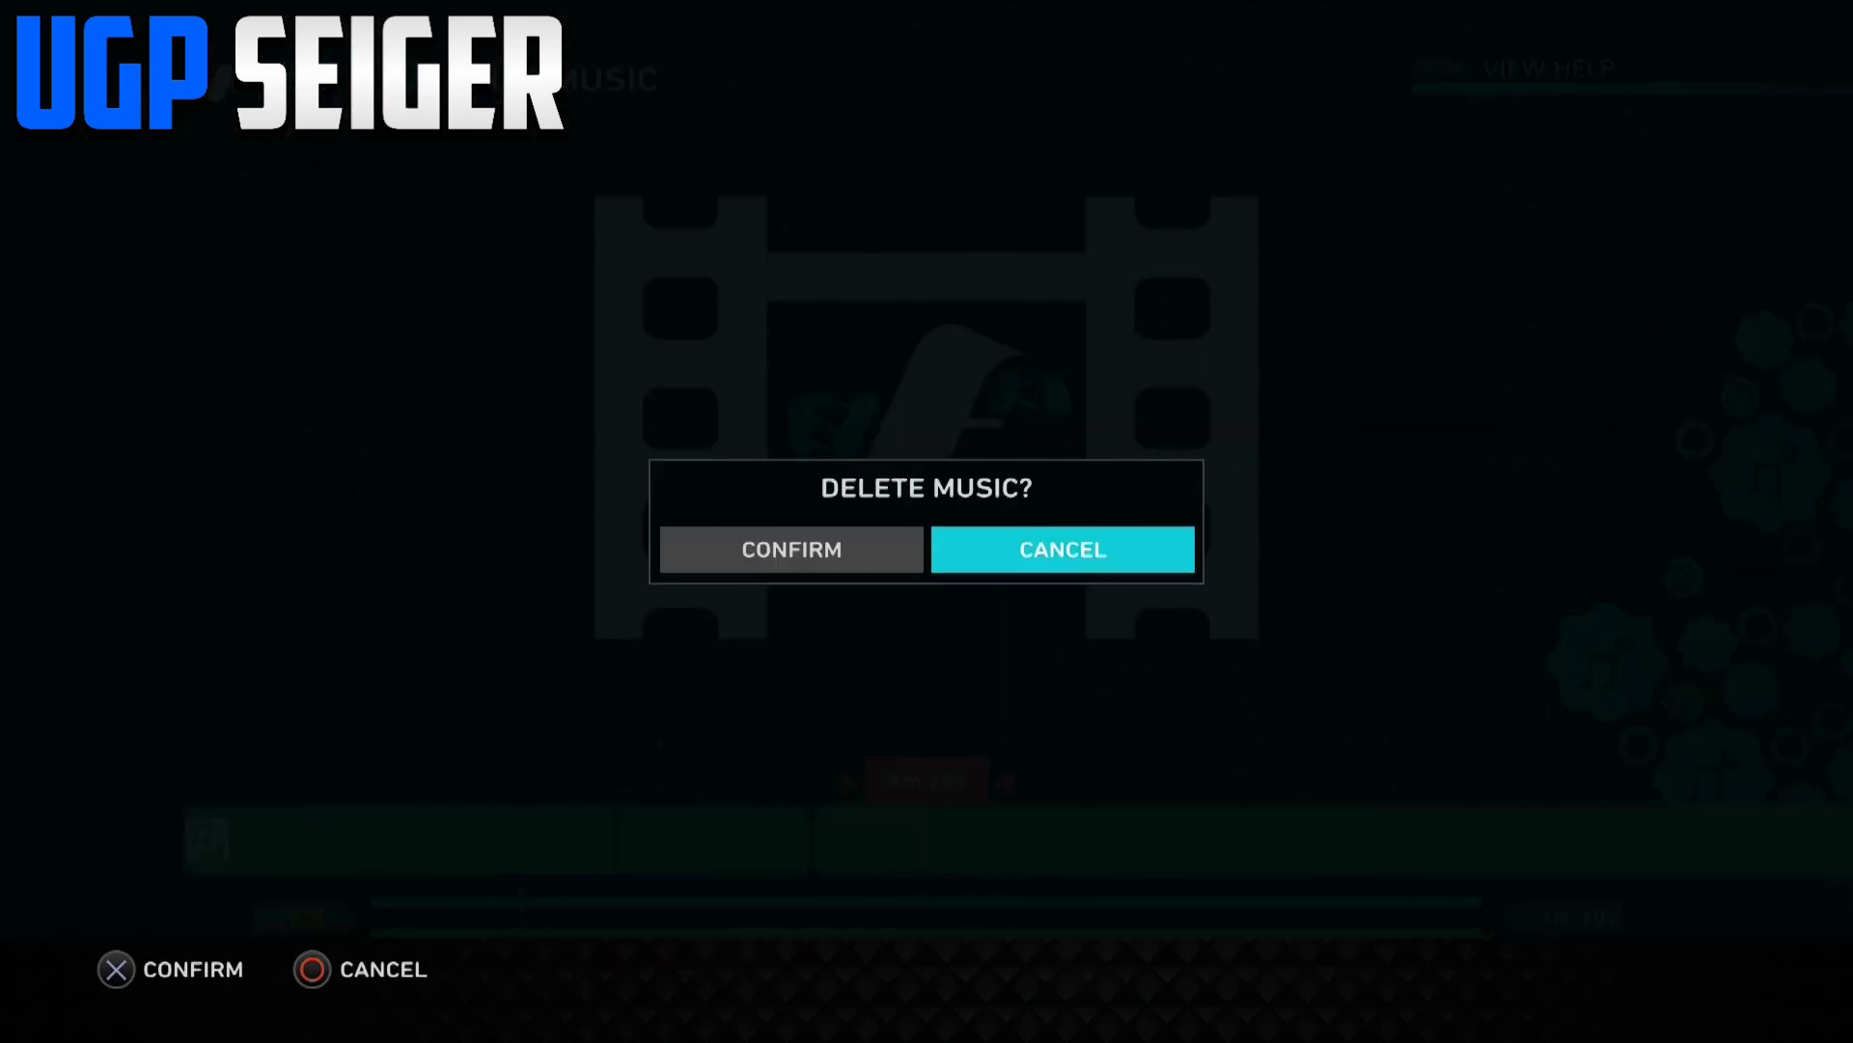
key("Left")
key("Return")
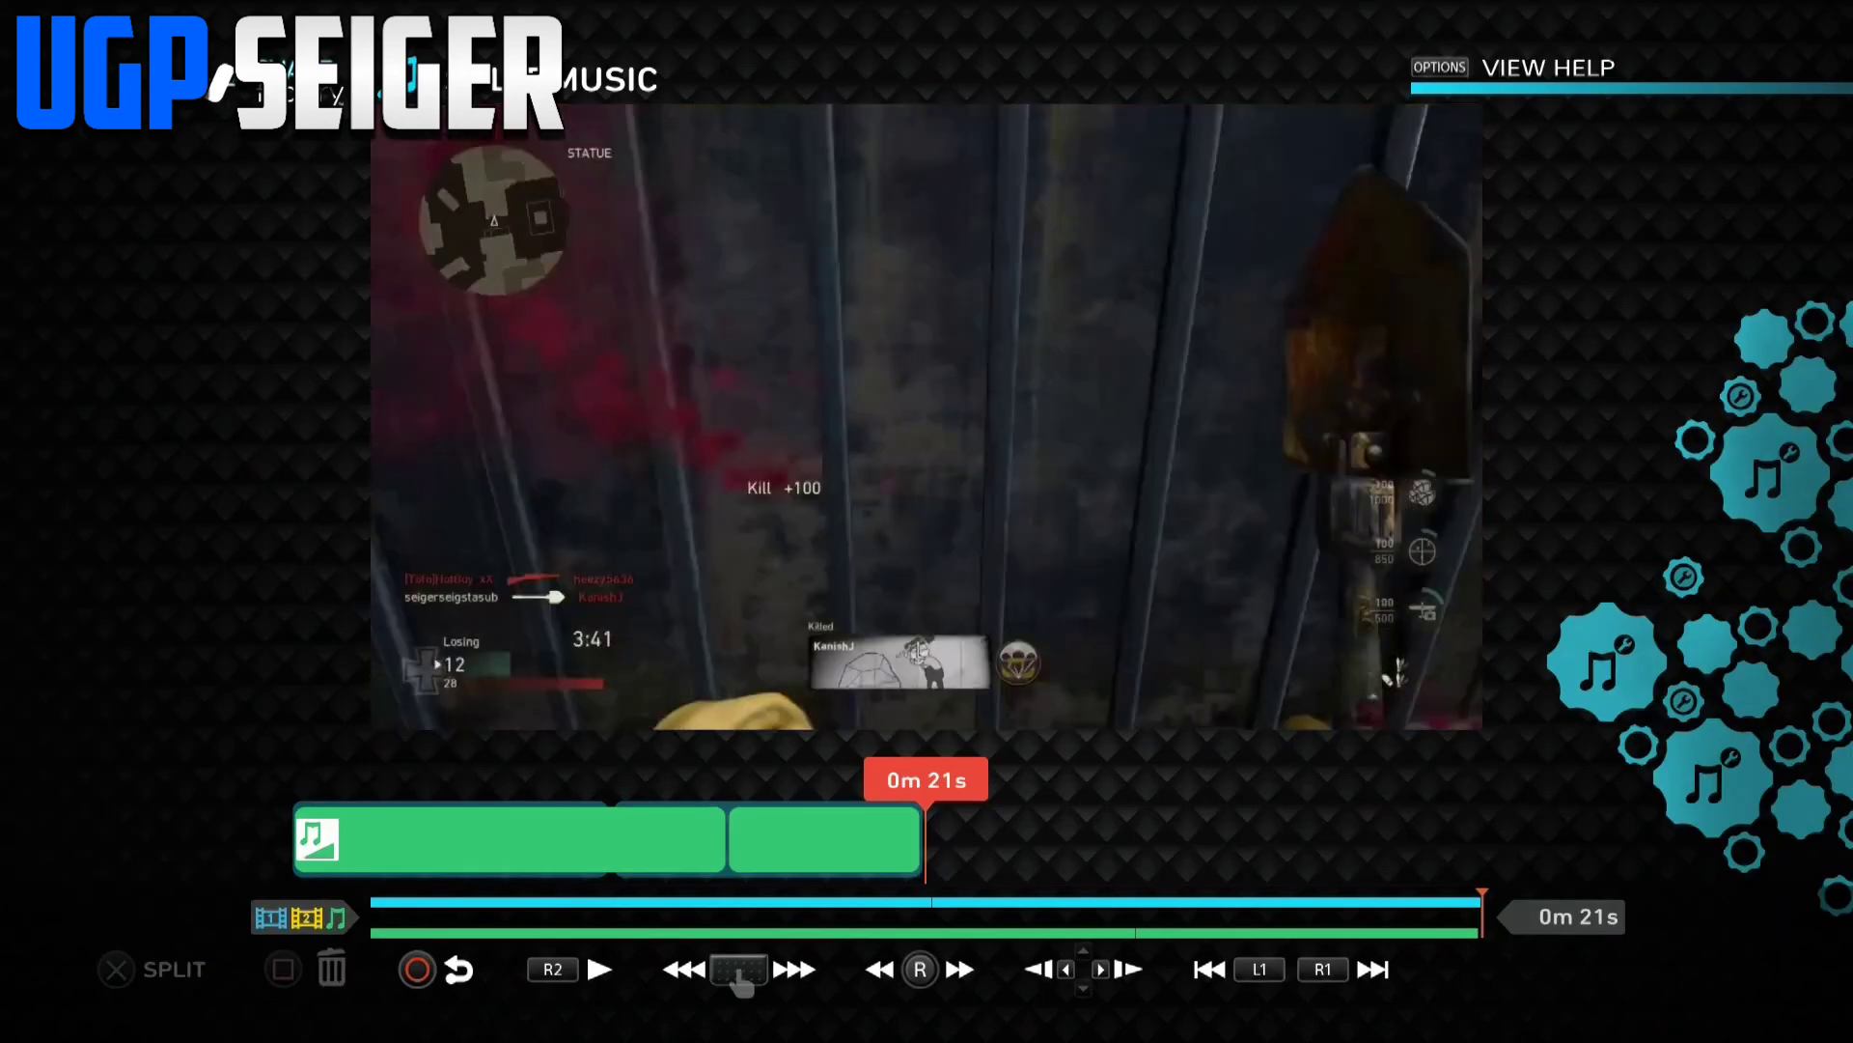
- Delete the second music segment, between the split in the second clip and the end of the video
key("Left")
key("Left")
key("Left")
key("Left")
key("Left")
key("Left")
key("Left")
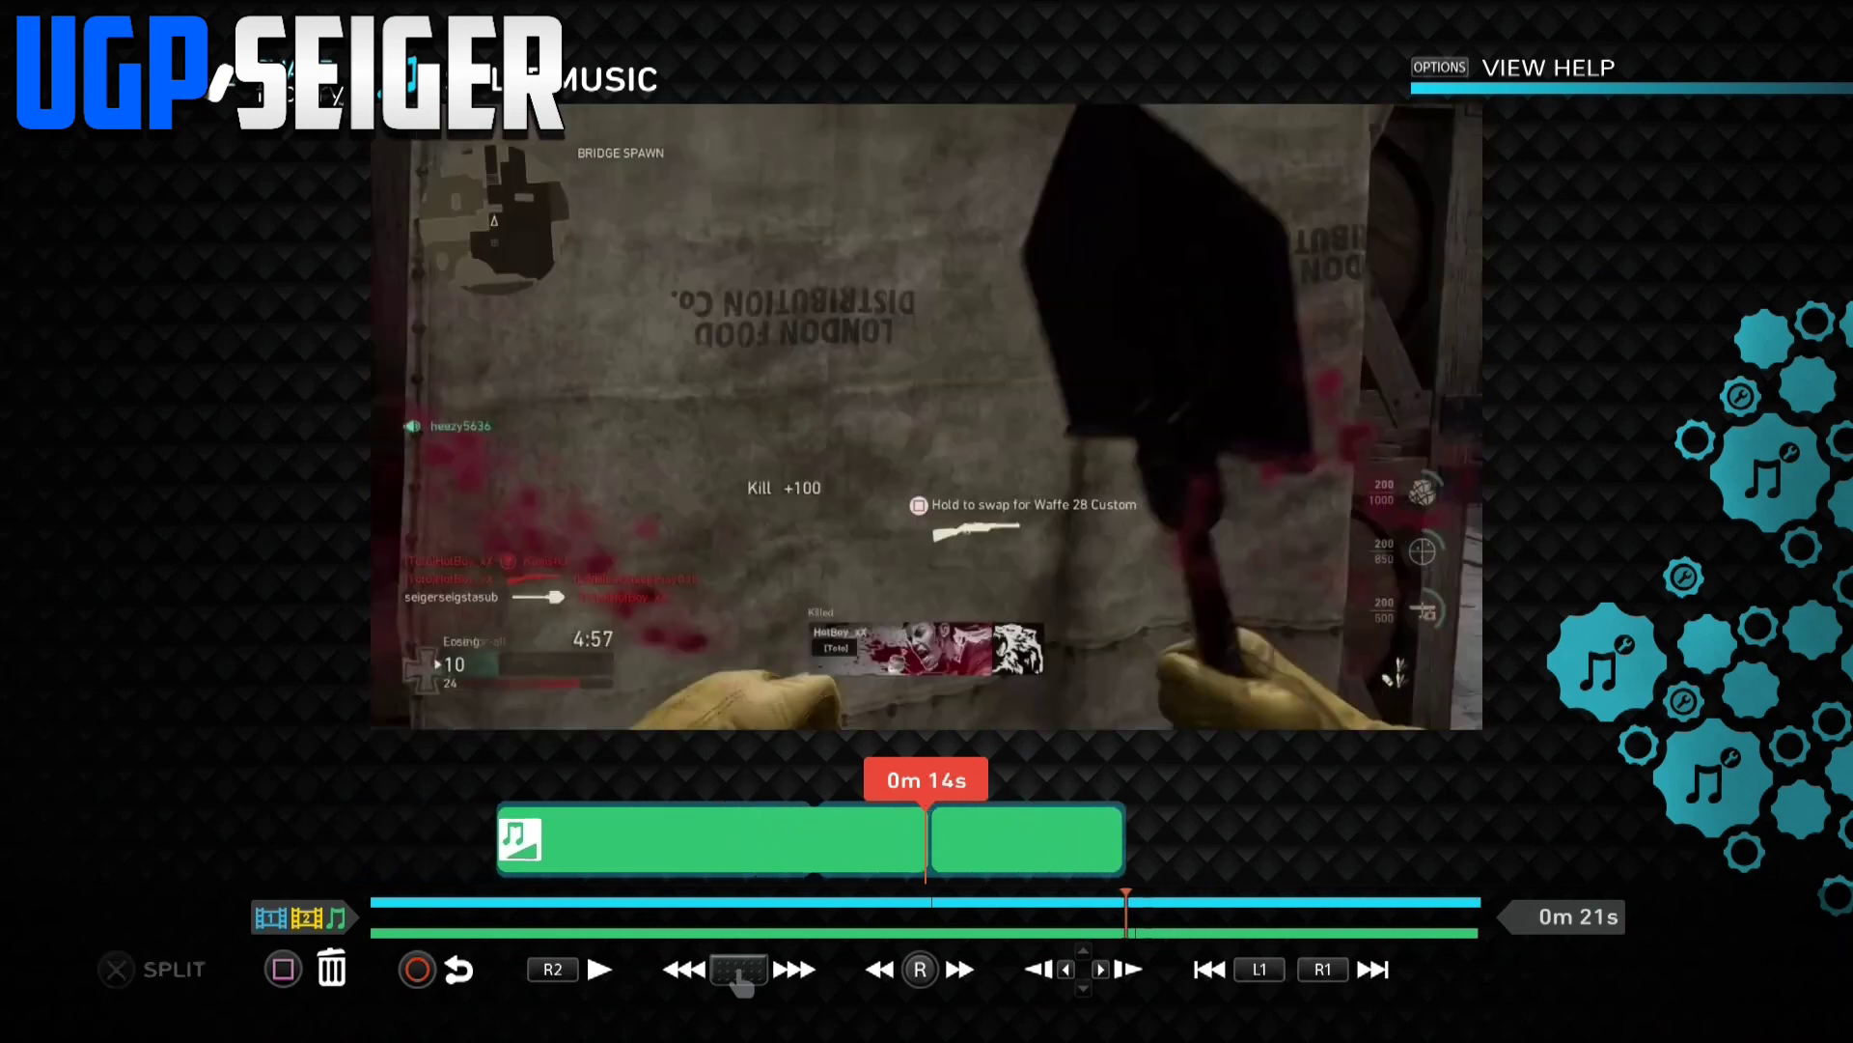
key("Left")
key("Left")
key("Right")
key("Right")
key("Right")
key("Right")
key("Right")
key("Right")
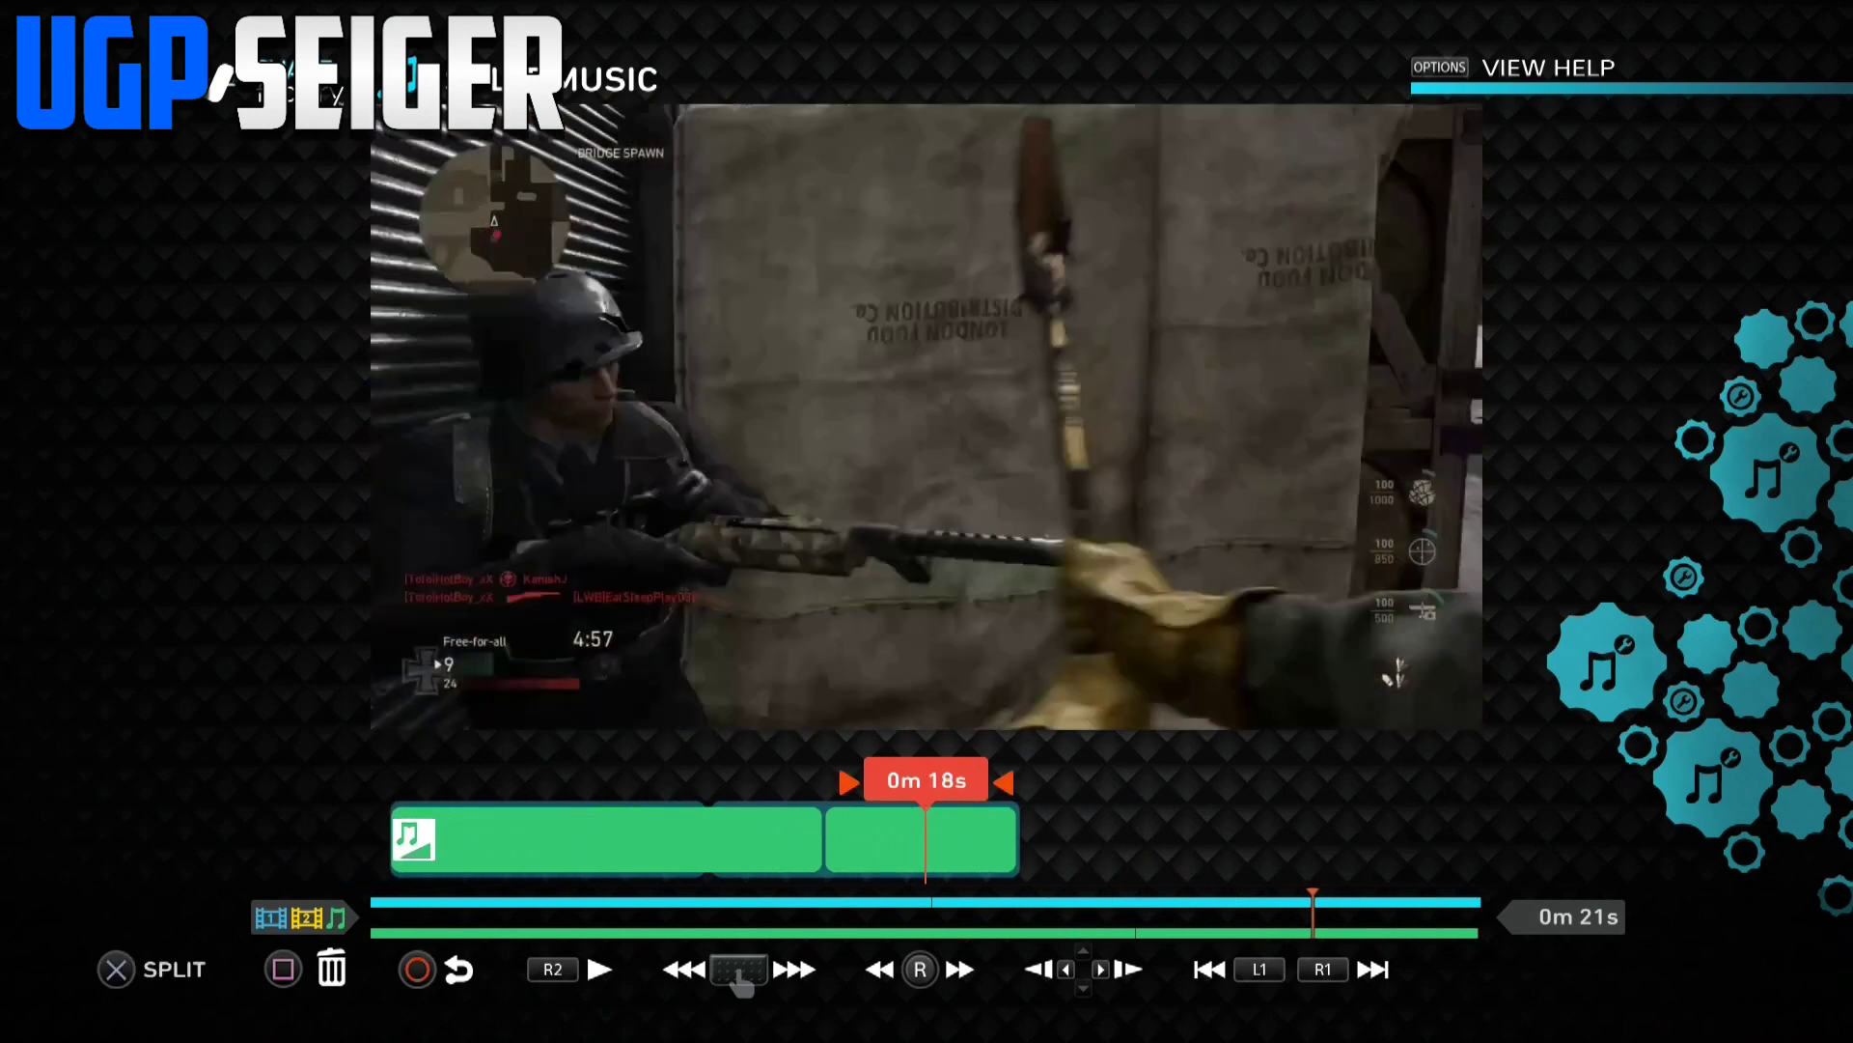
key("Right")
key("Left")
key("Delete")
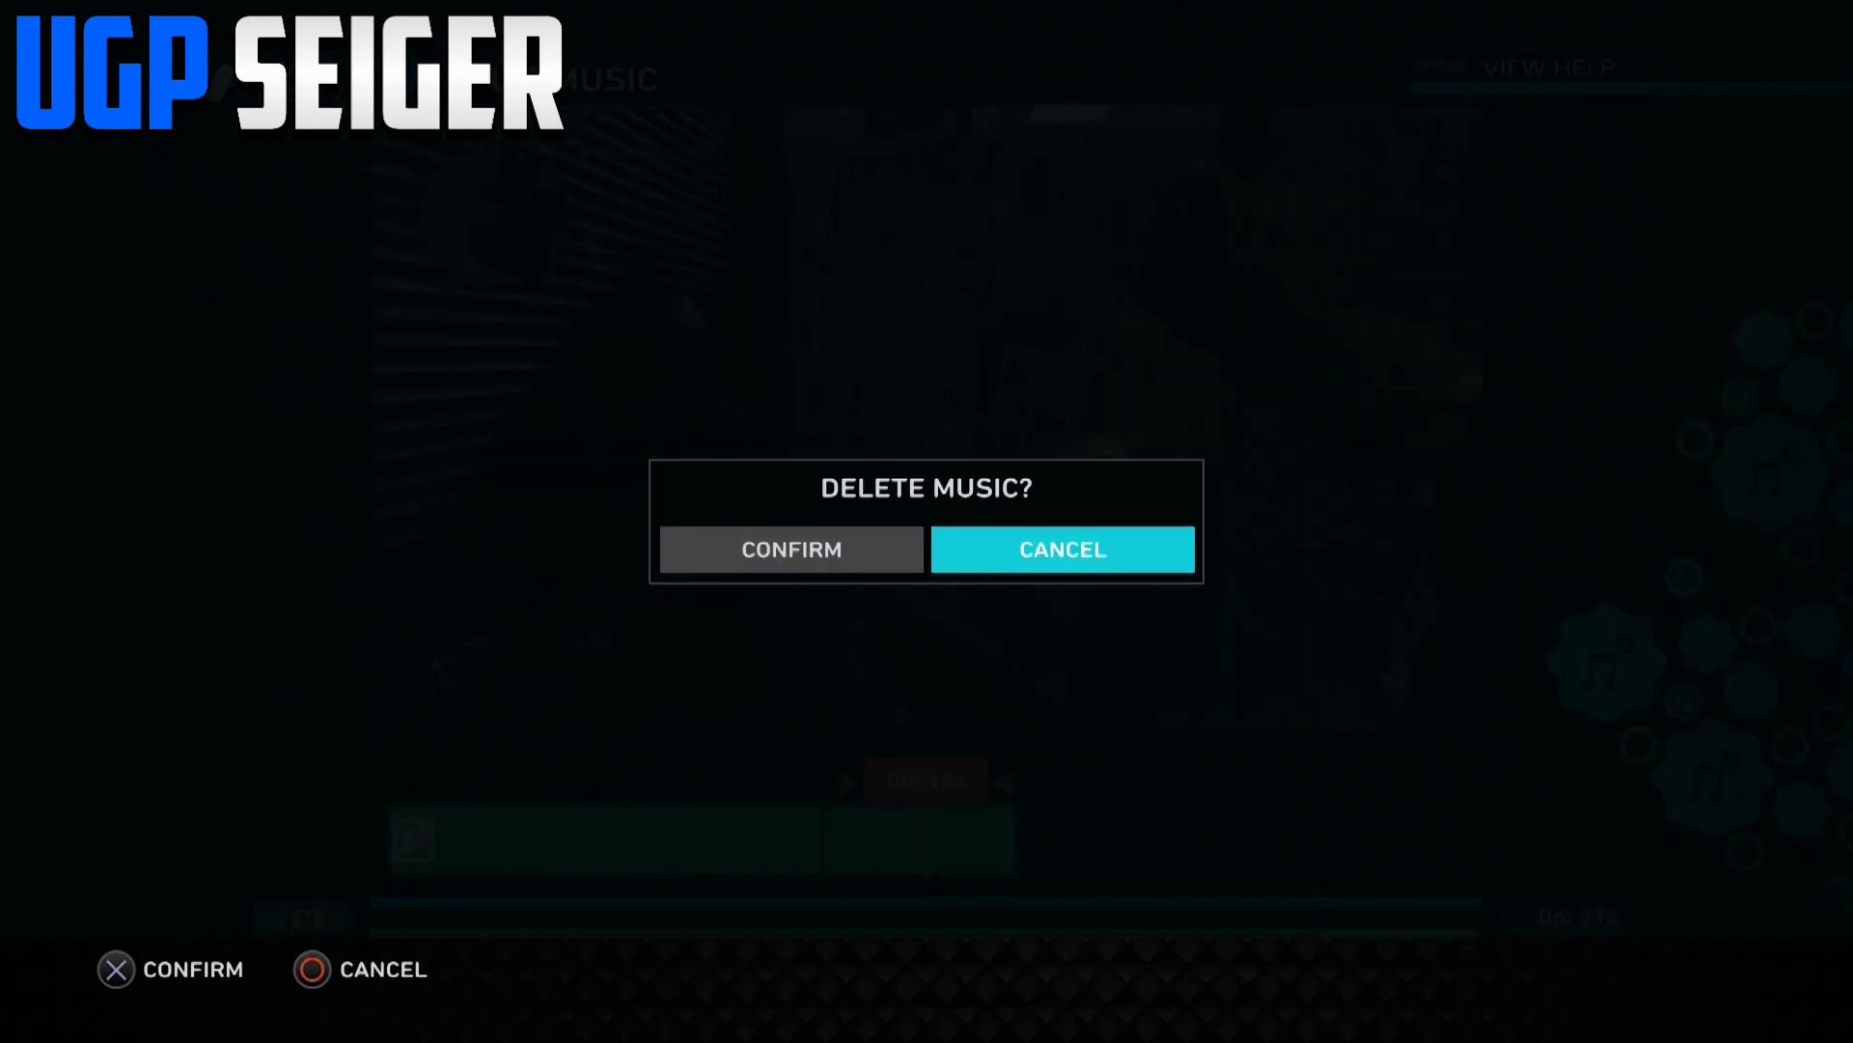
key("Left")
key("Return")
- Delete the remaining first music segment from the timeline
key("Left")
key("Left")
key("Left")
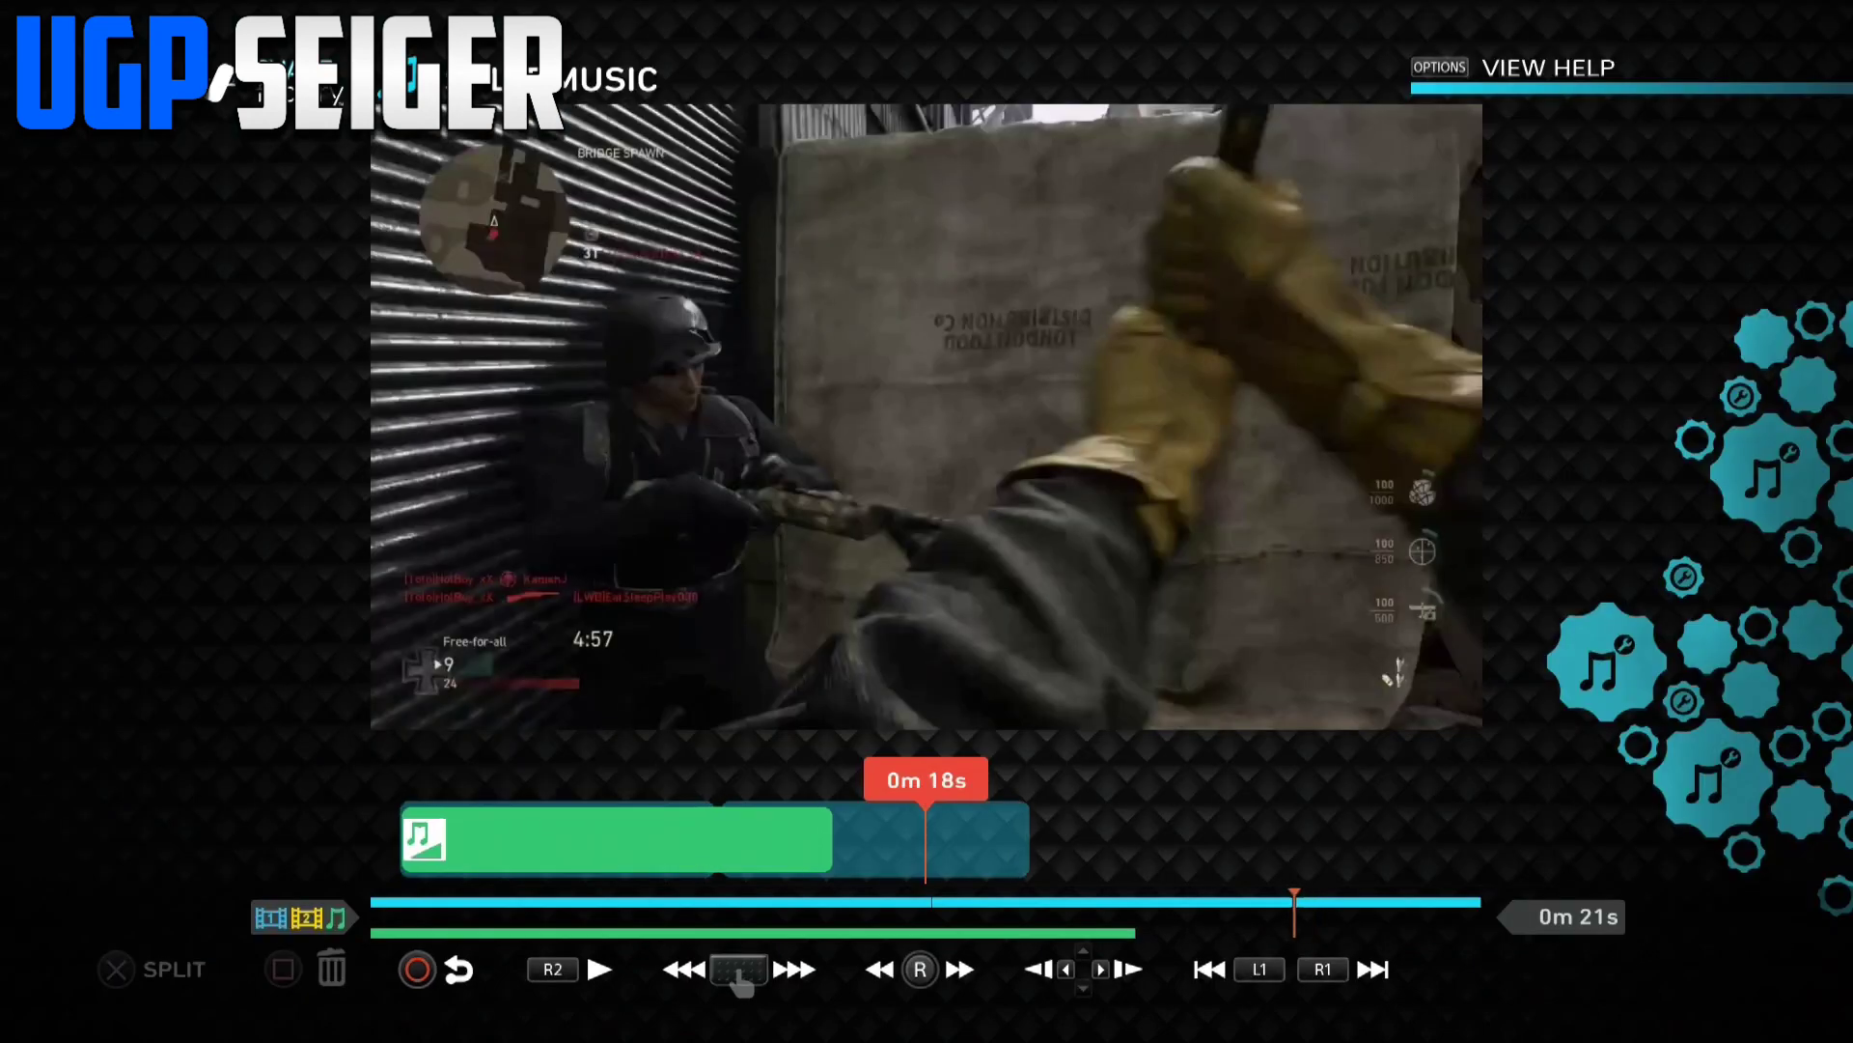
key("Right")
key("Right")
key("Right")
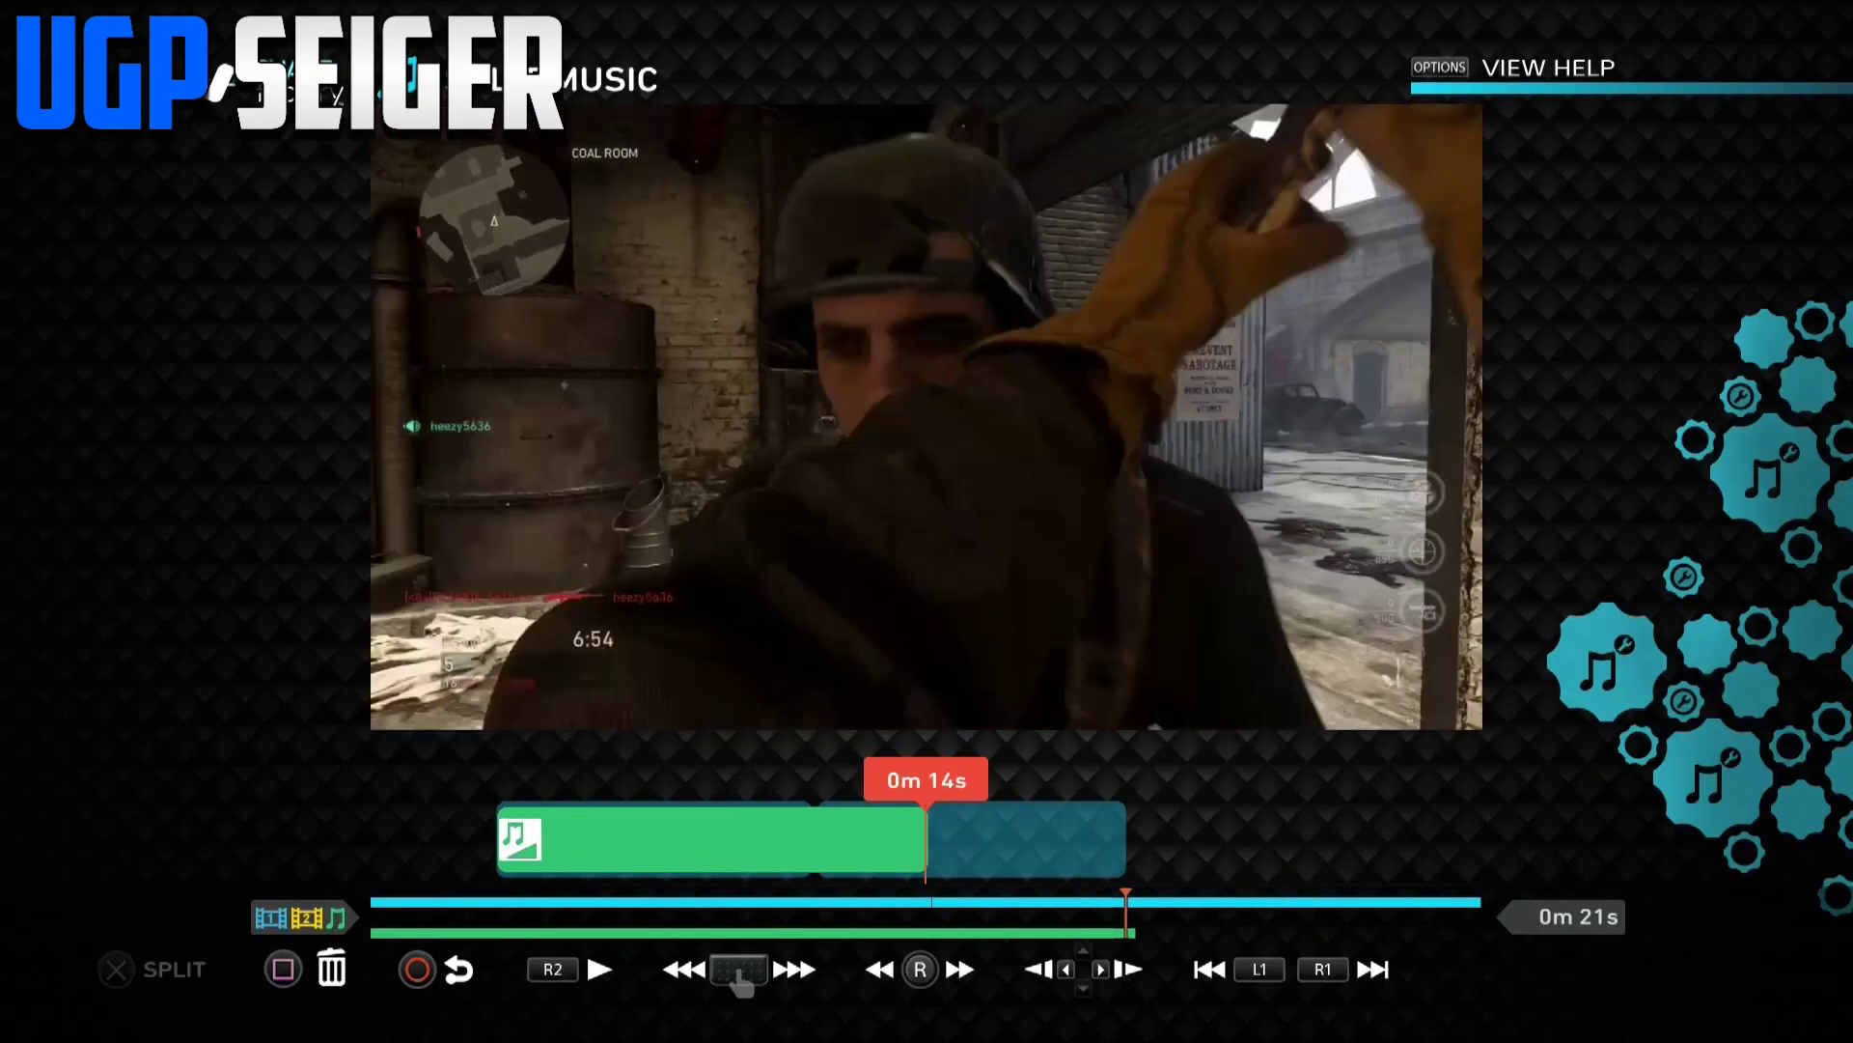
key("Left")
key("Left")
key("Left")
key("Left")
key("Delete")
key("Left")
key("Return")
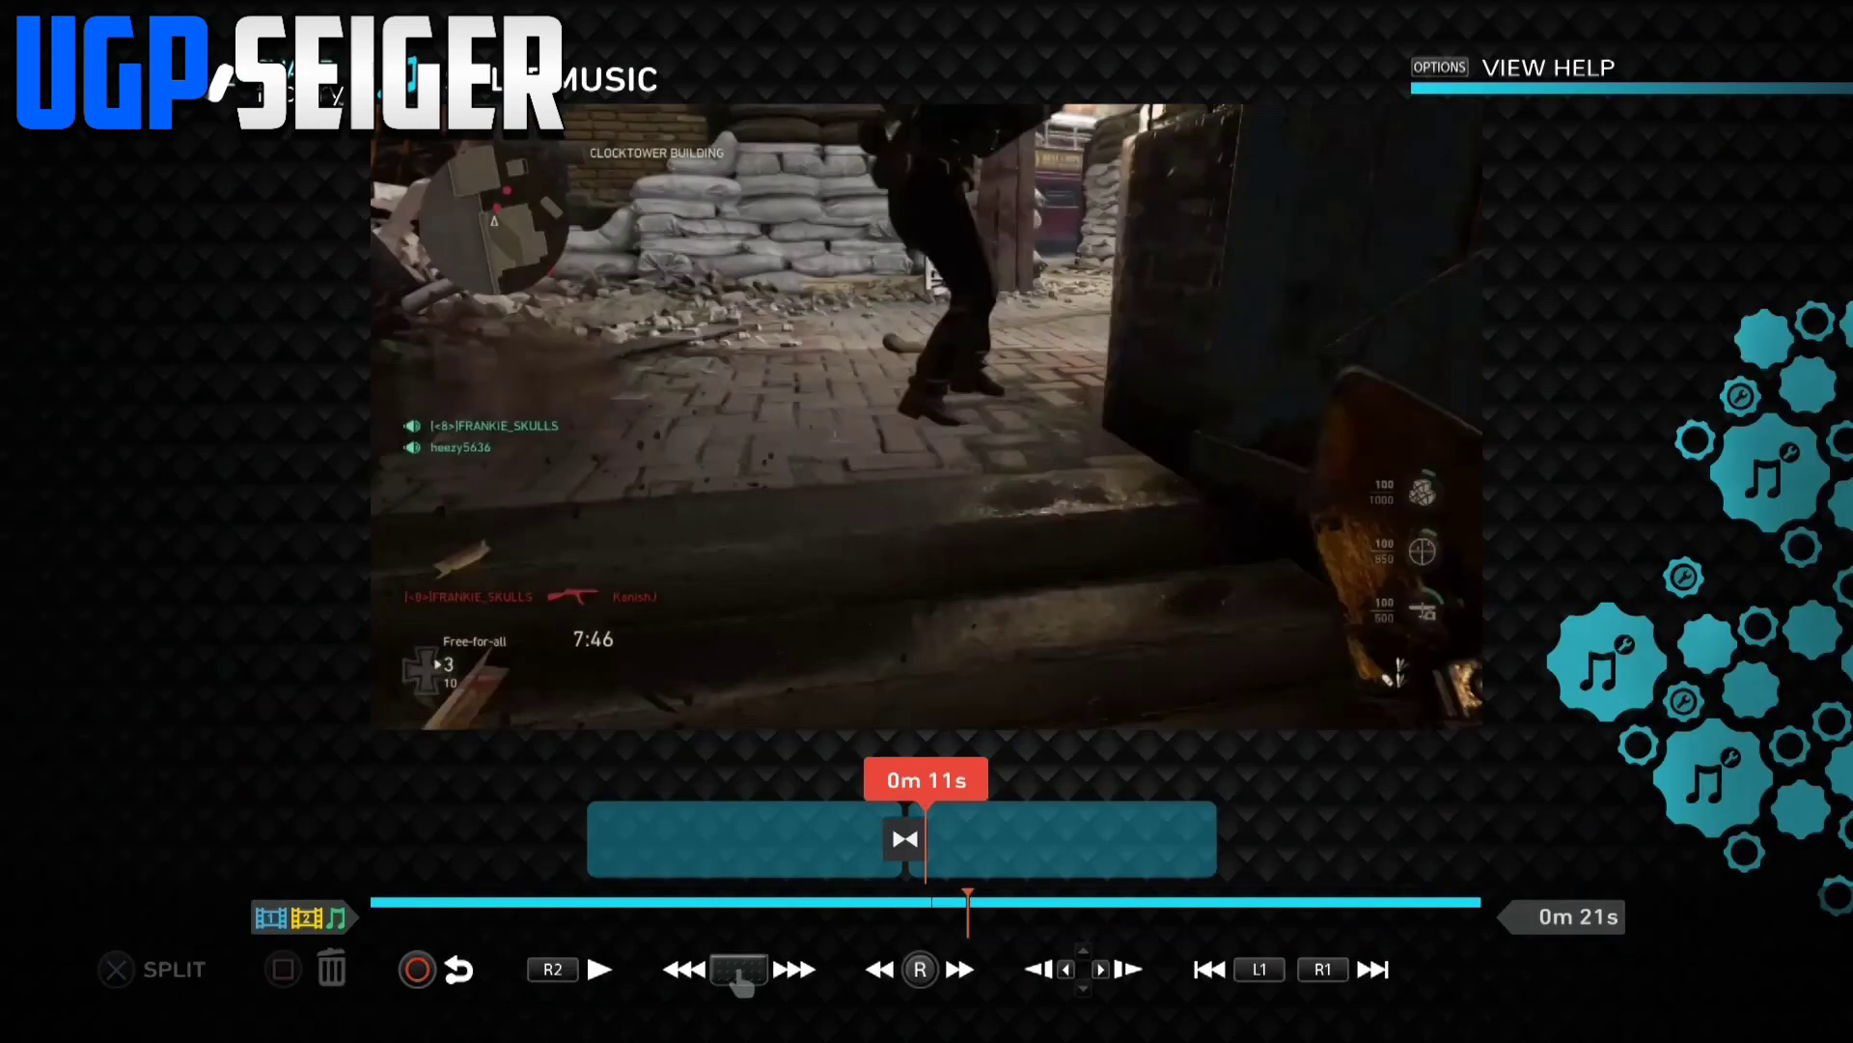
- Return the playhead to 0m 0s and leave music editing for the main project timeline
key("Left")
key("Left")
key("Left")
key("Left")
key("Escape")
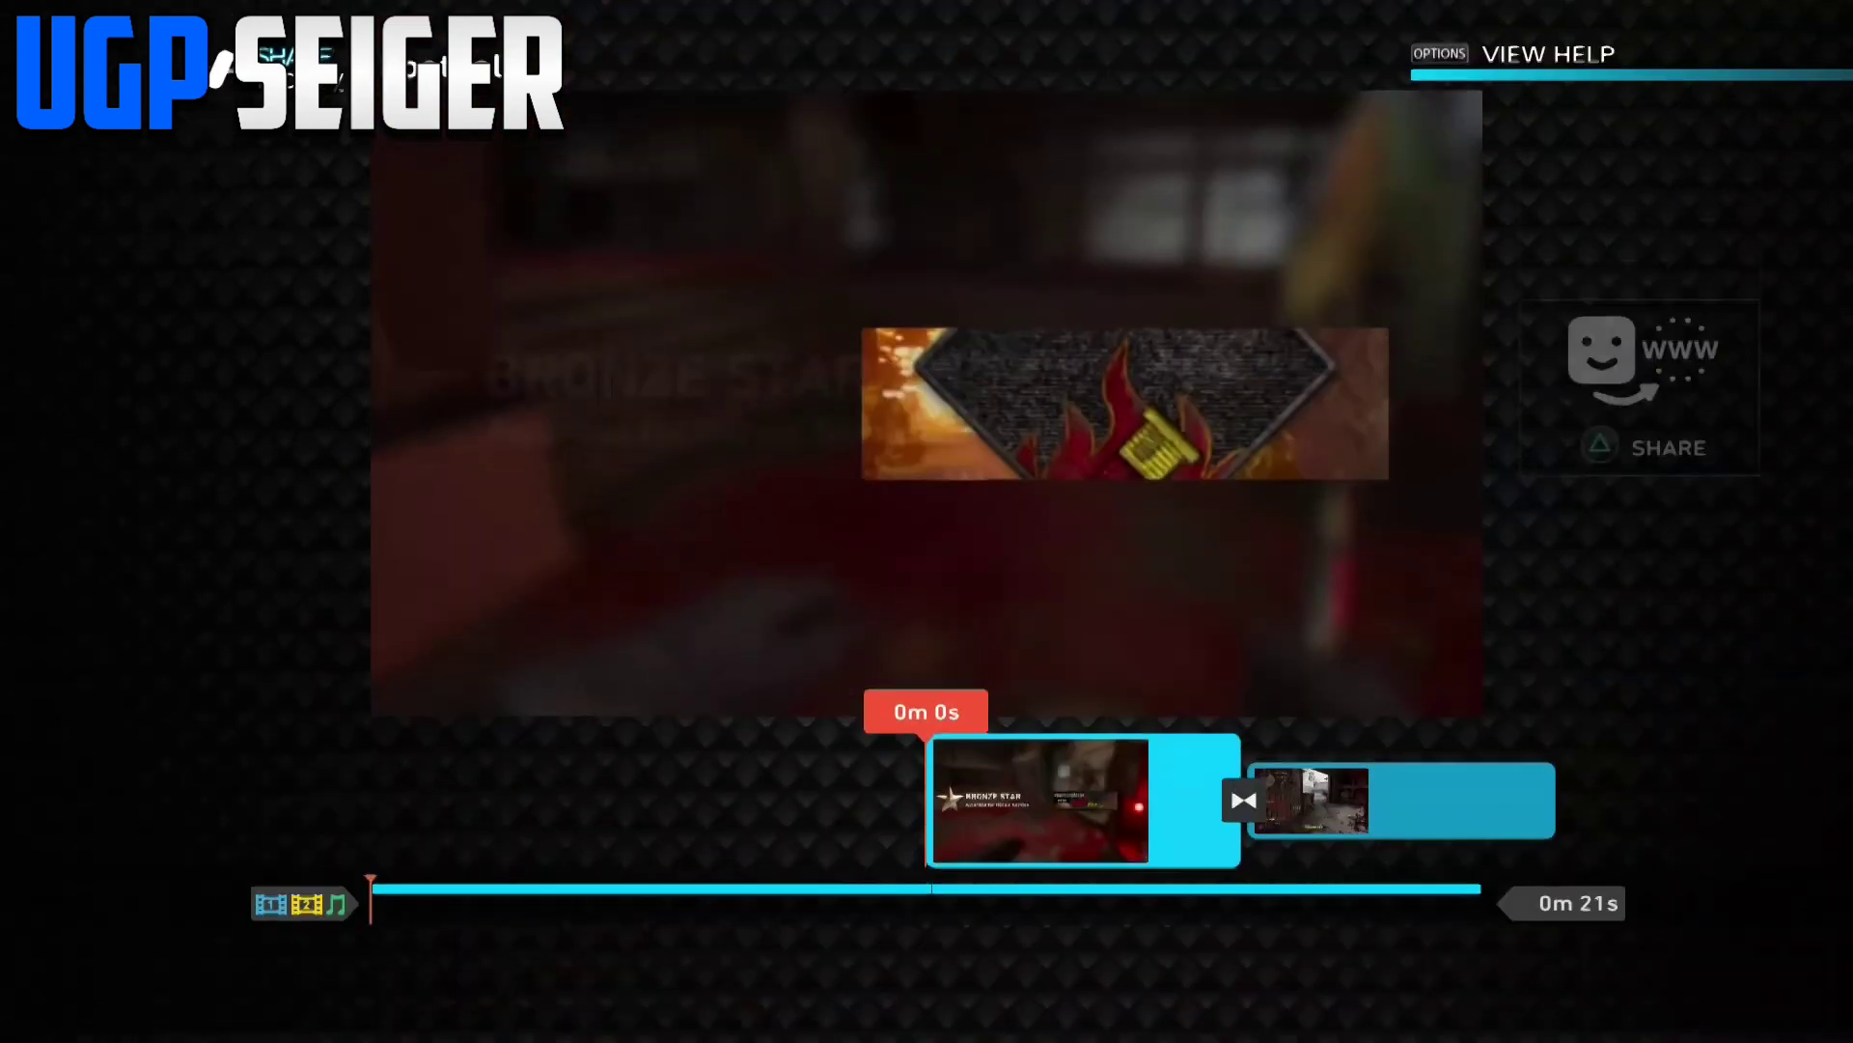
- Examine the options for adding content and for editing the first clip, without applying any
key("Return")
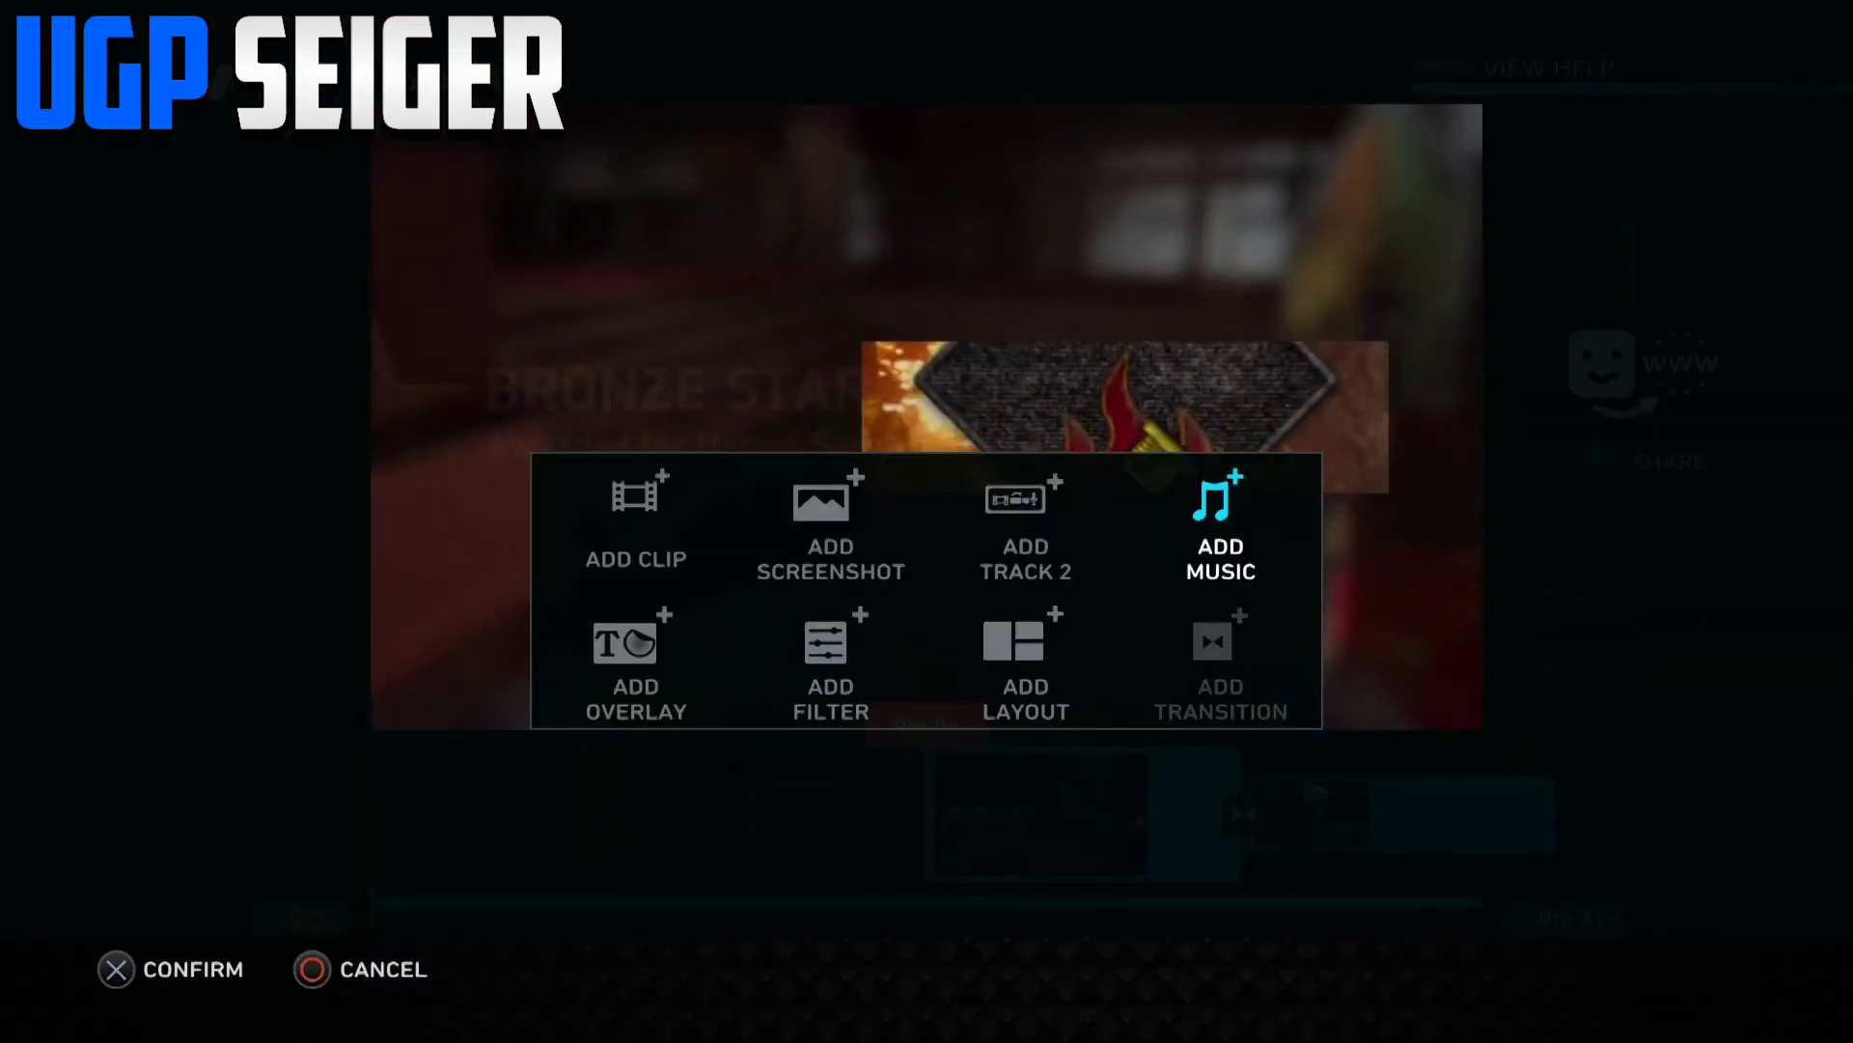
key("Escape")
key("Return")
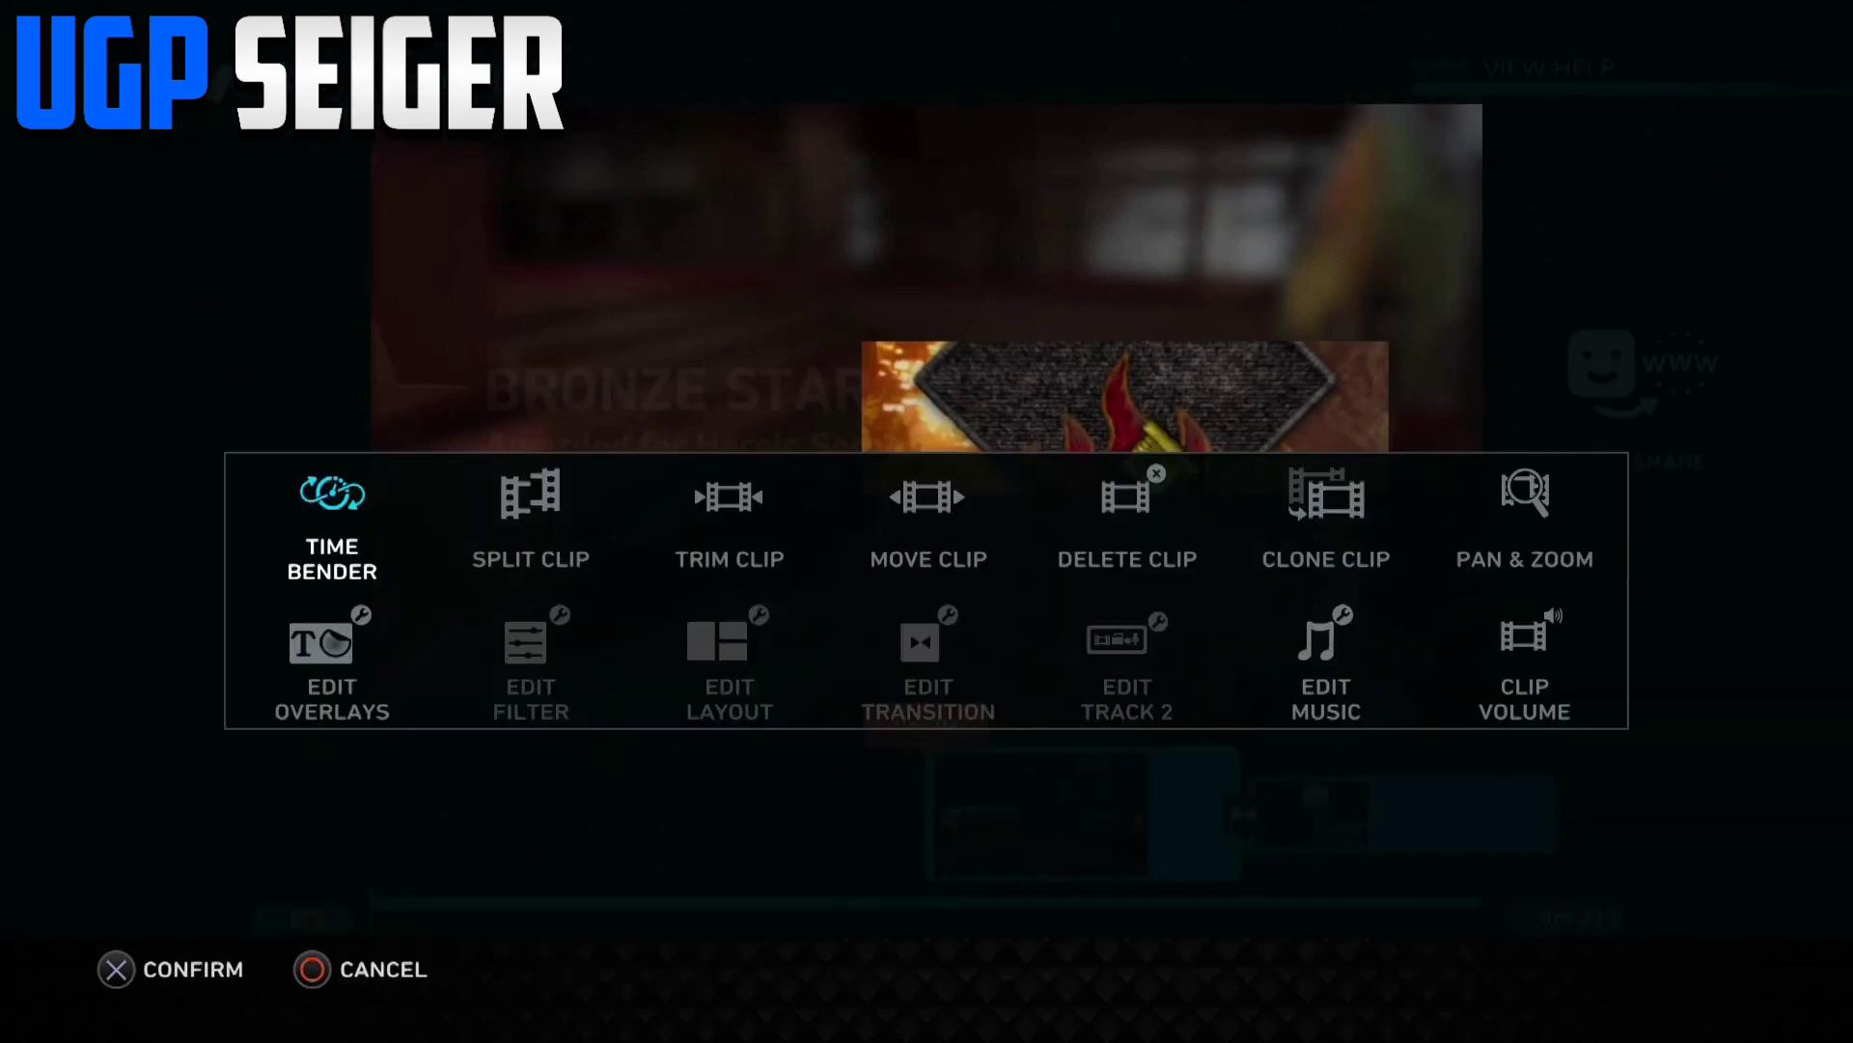
key("Right")
key("Right")
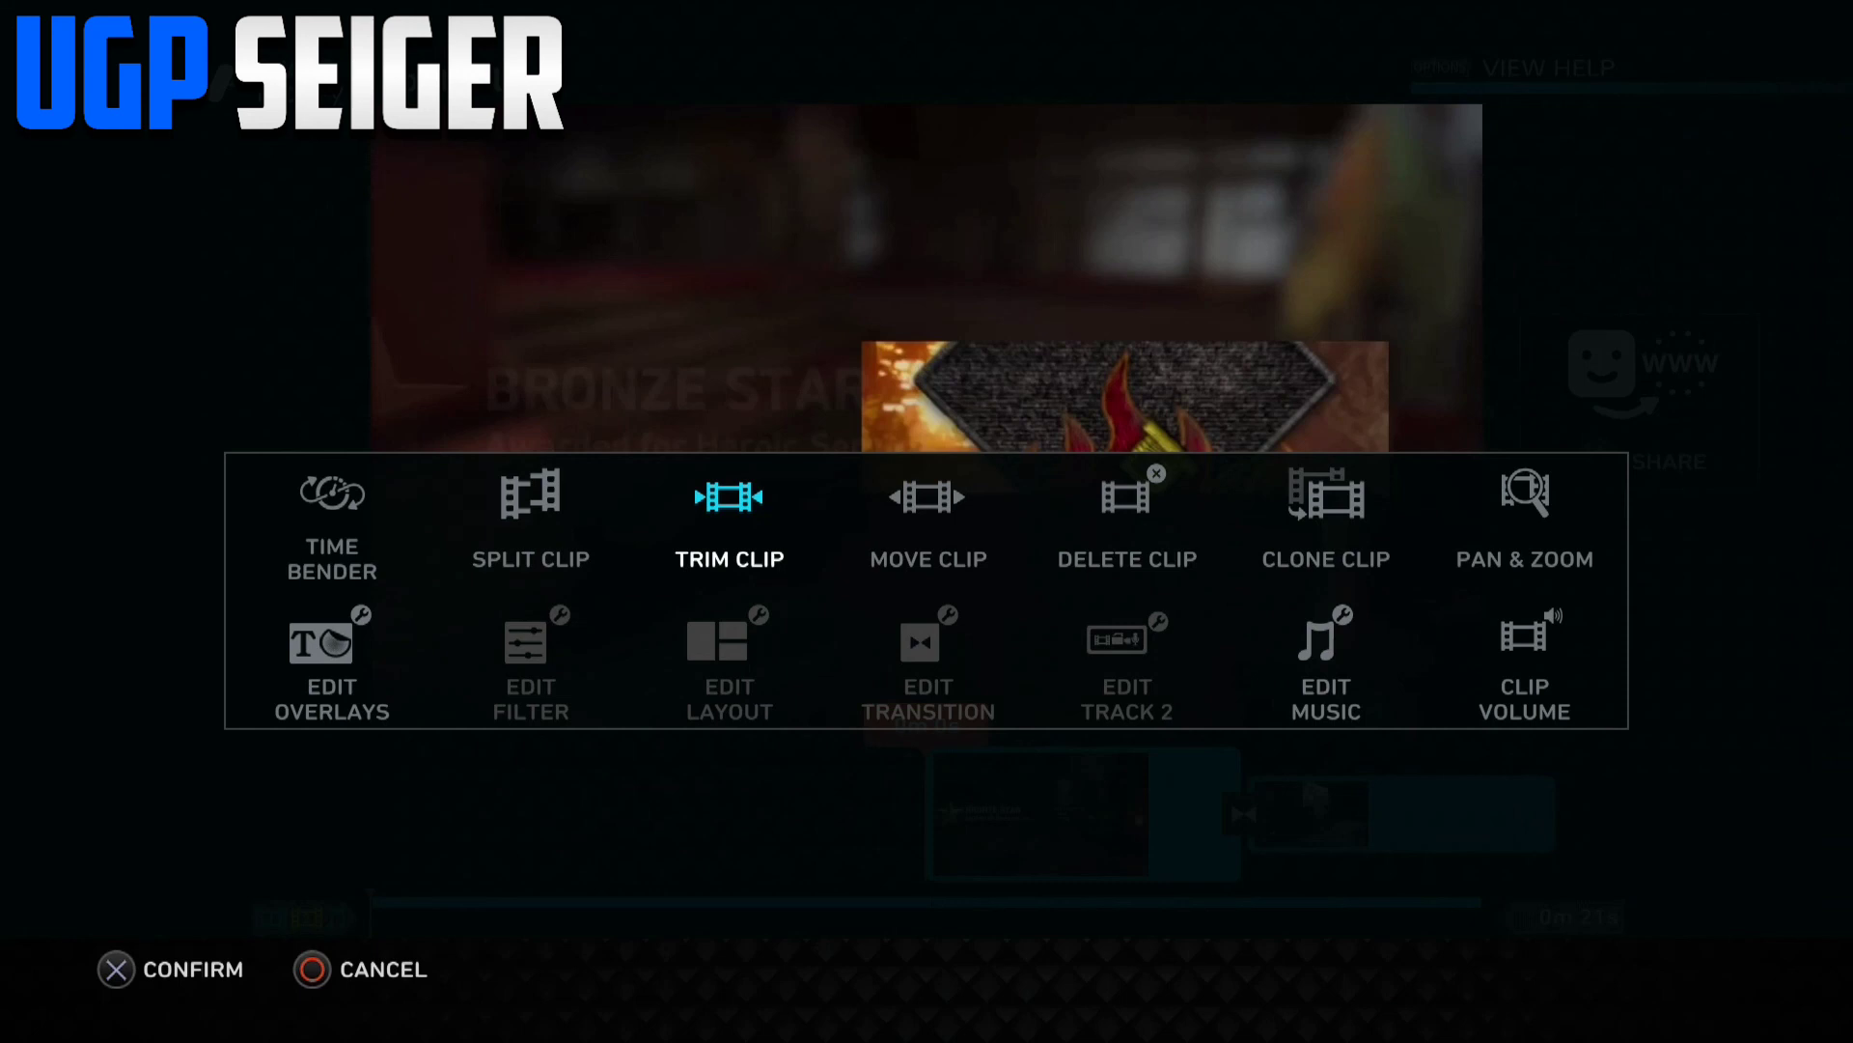
key("Escape")
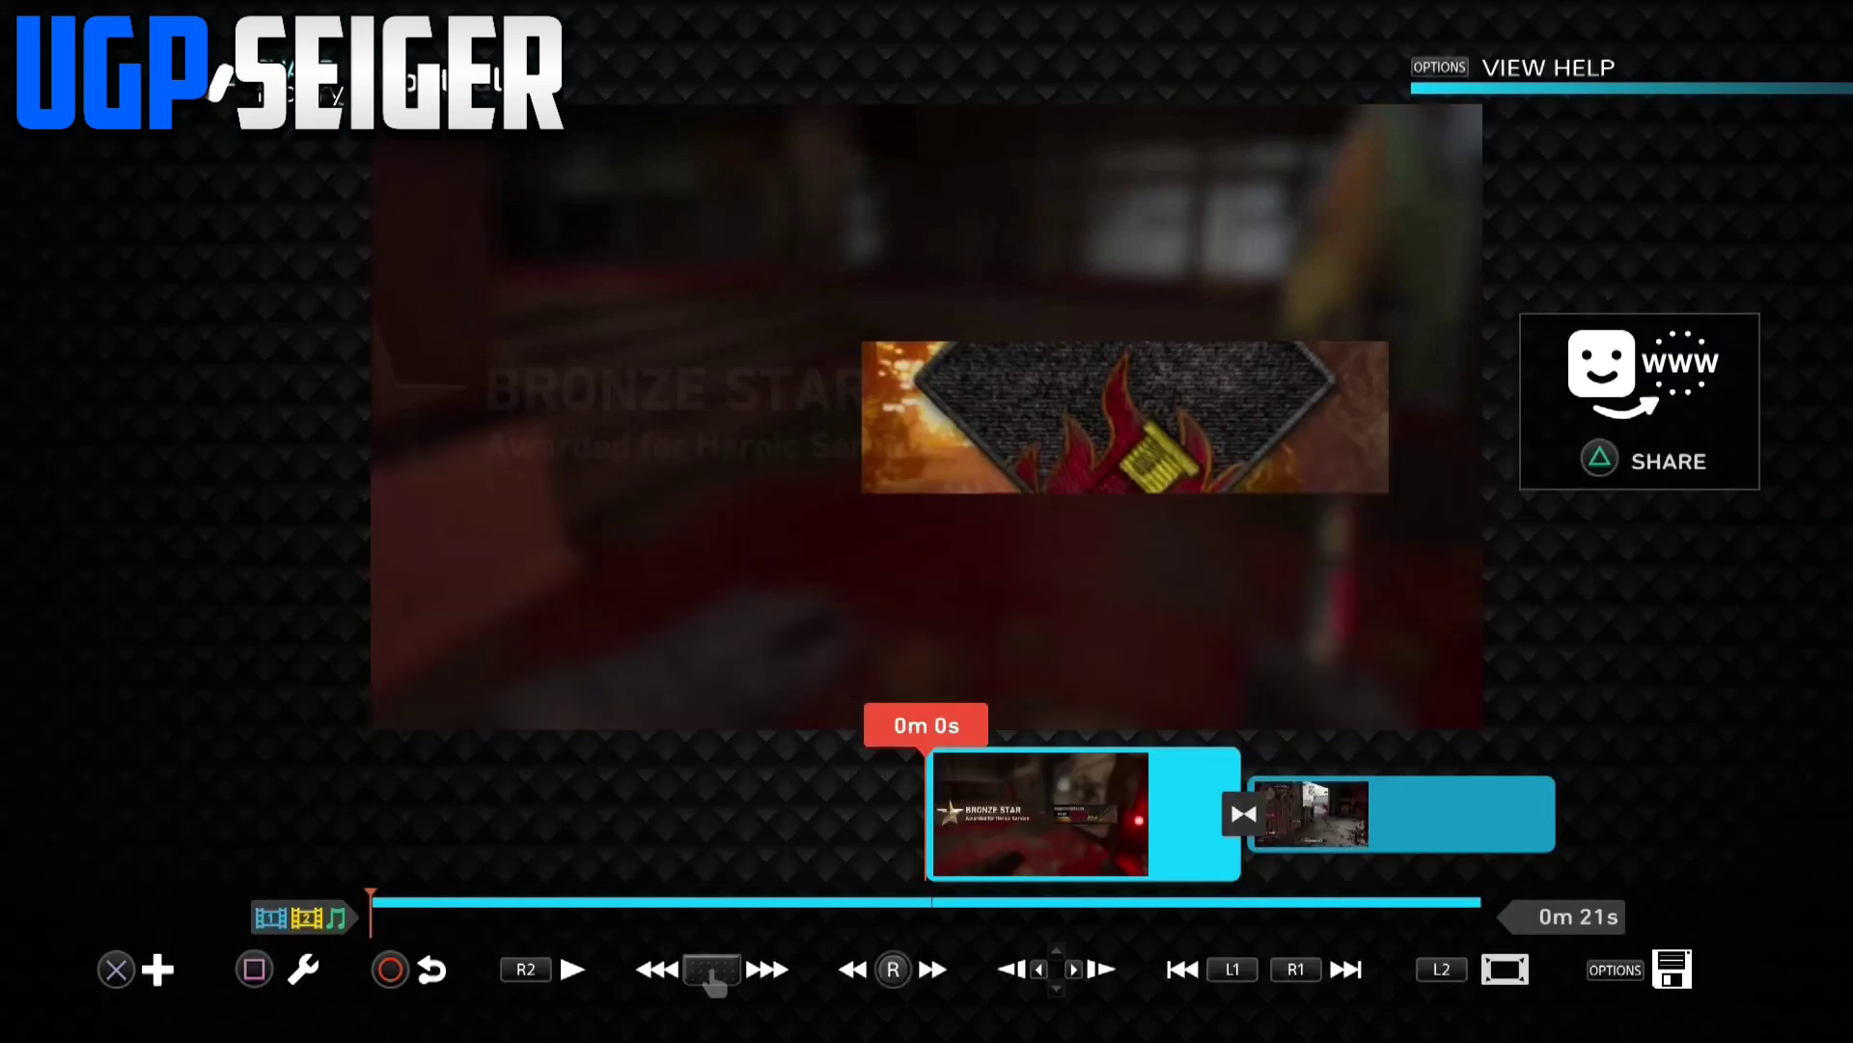